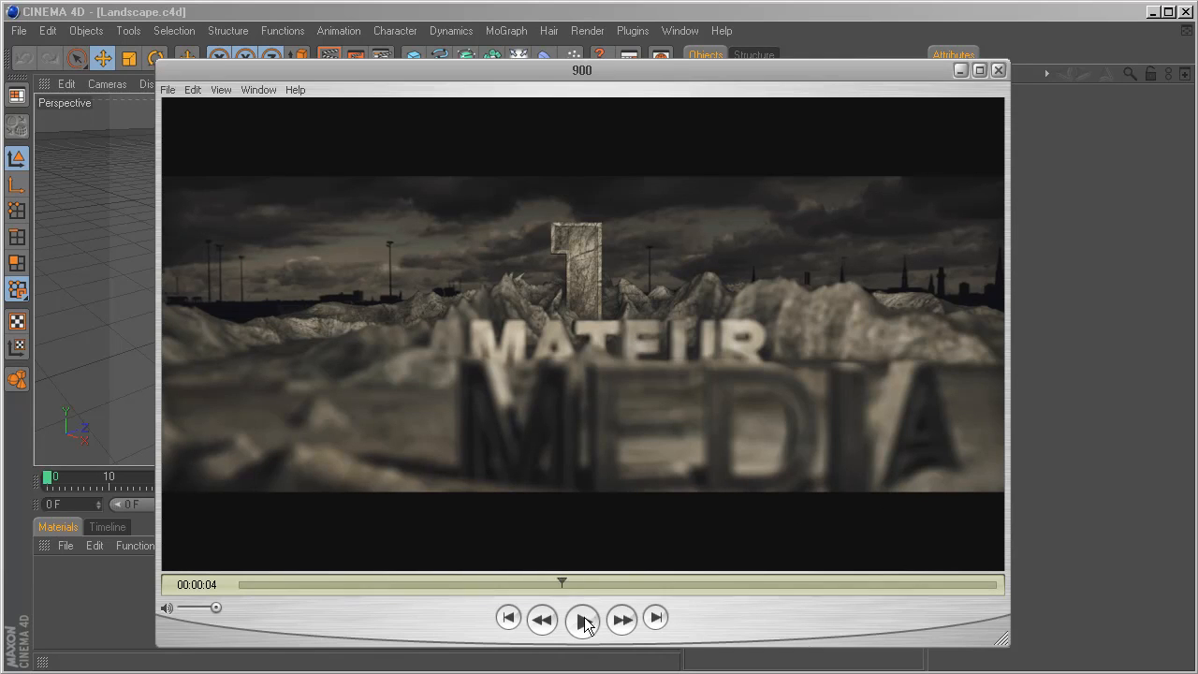
Review the finished title animation by playing and scrubbing through it, and close the player.
drag(563, 581, 235, 584)
click(582, 619)
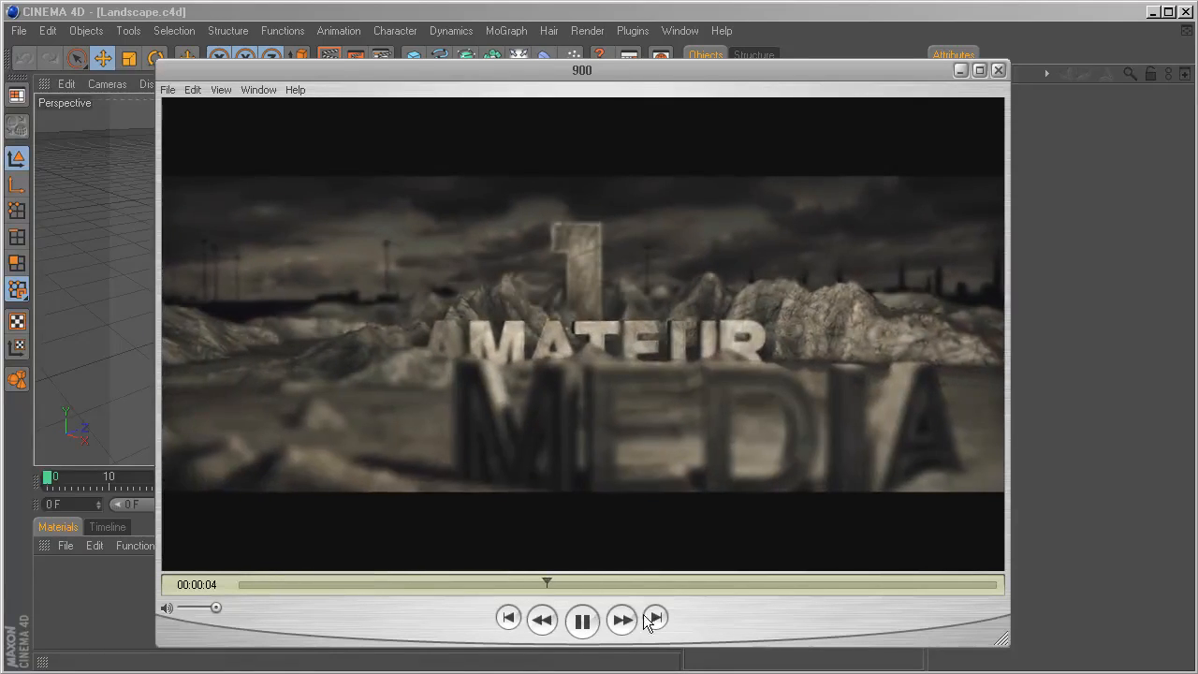
click(588, 620)
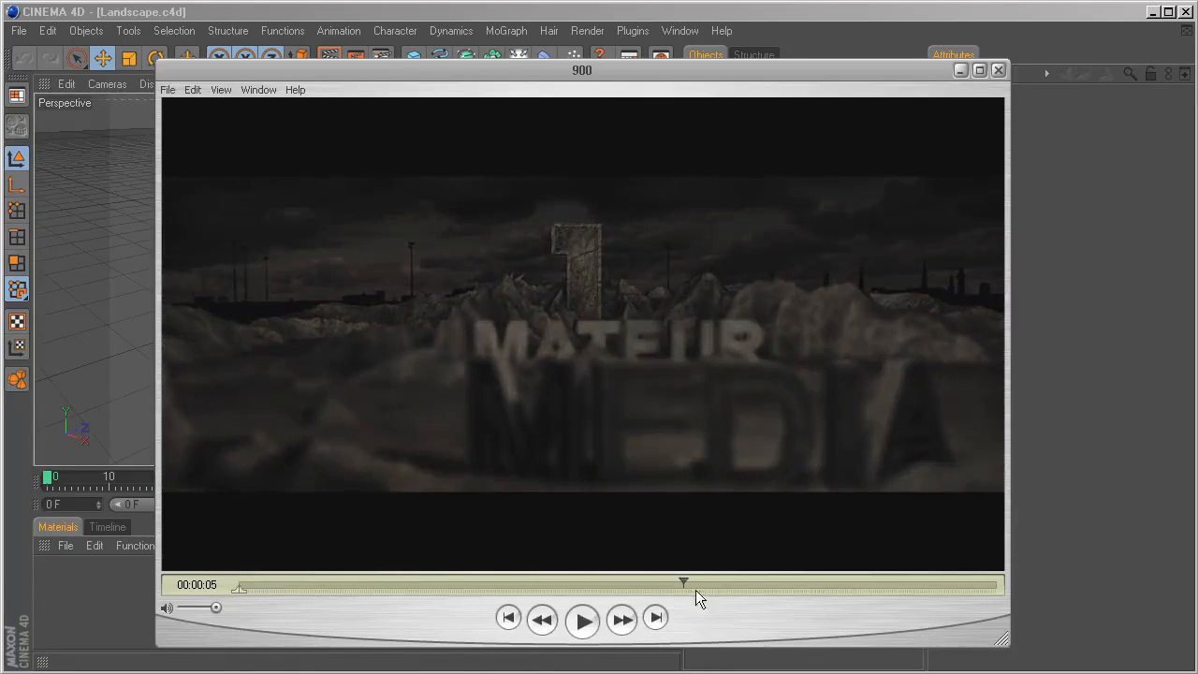
drag(686, 582, 588, 582)
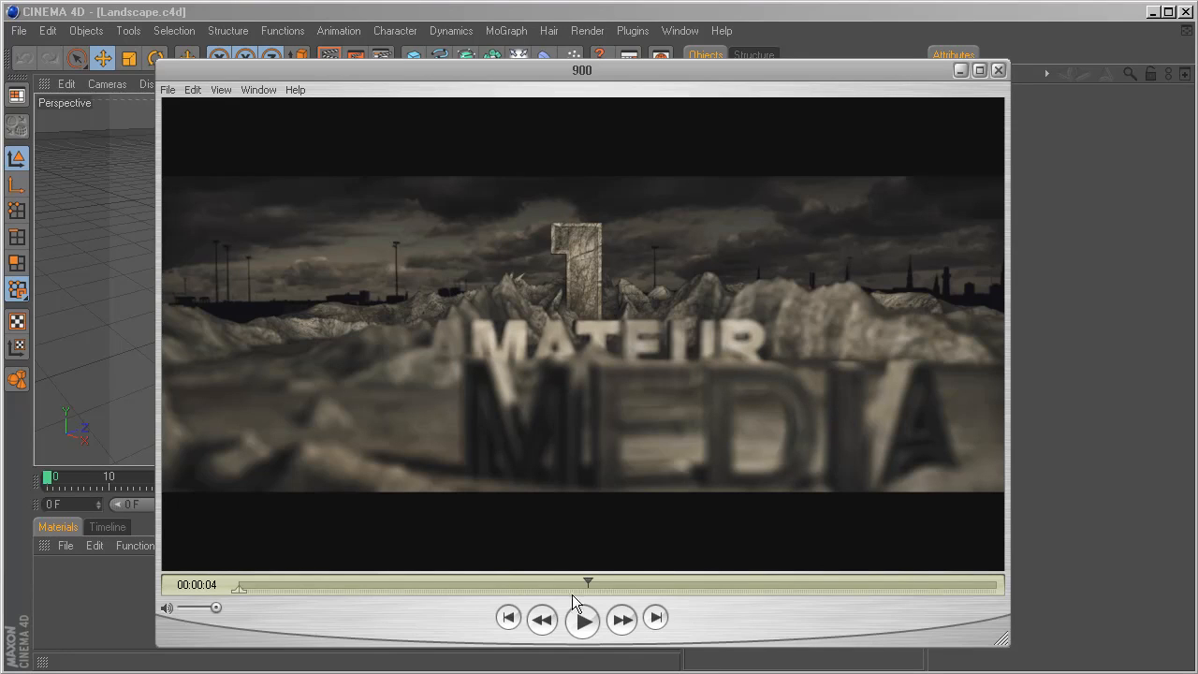
drag(591, 582, 499, 582)
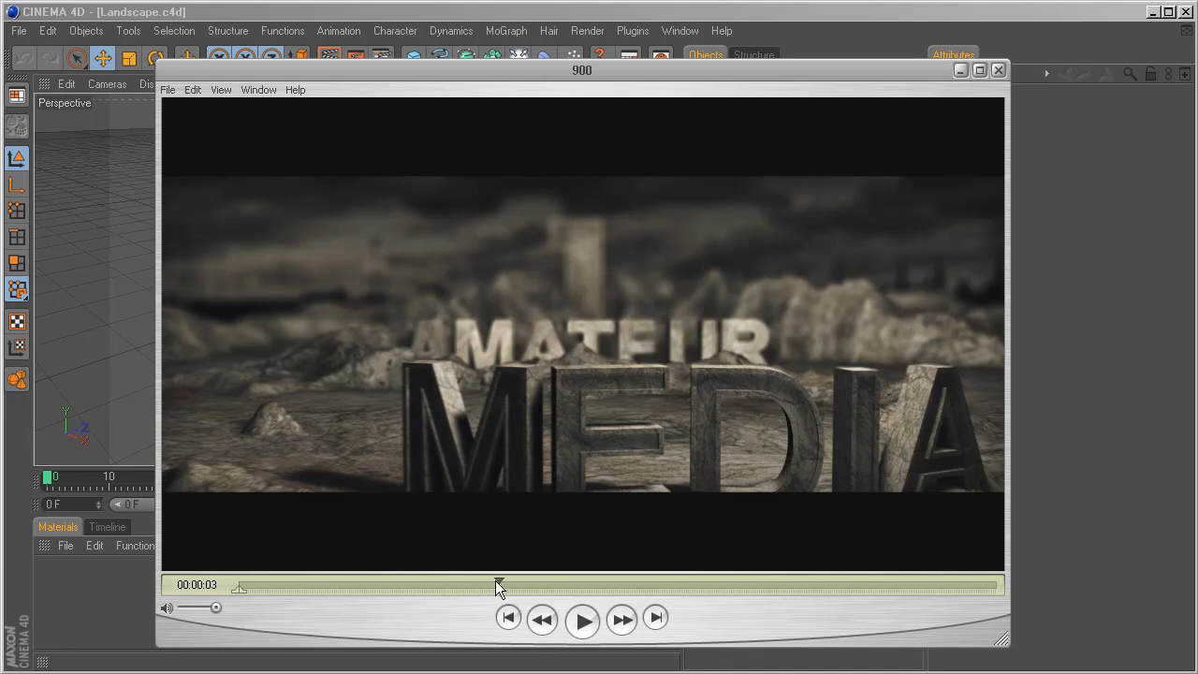
drag(500, 582, 570, 583)
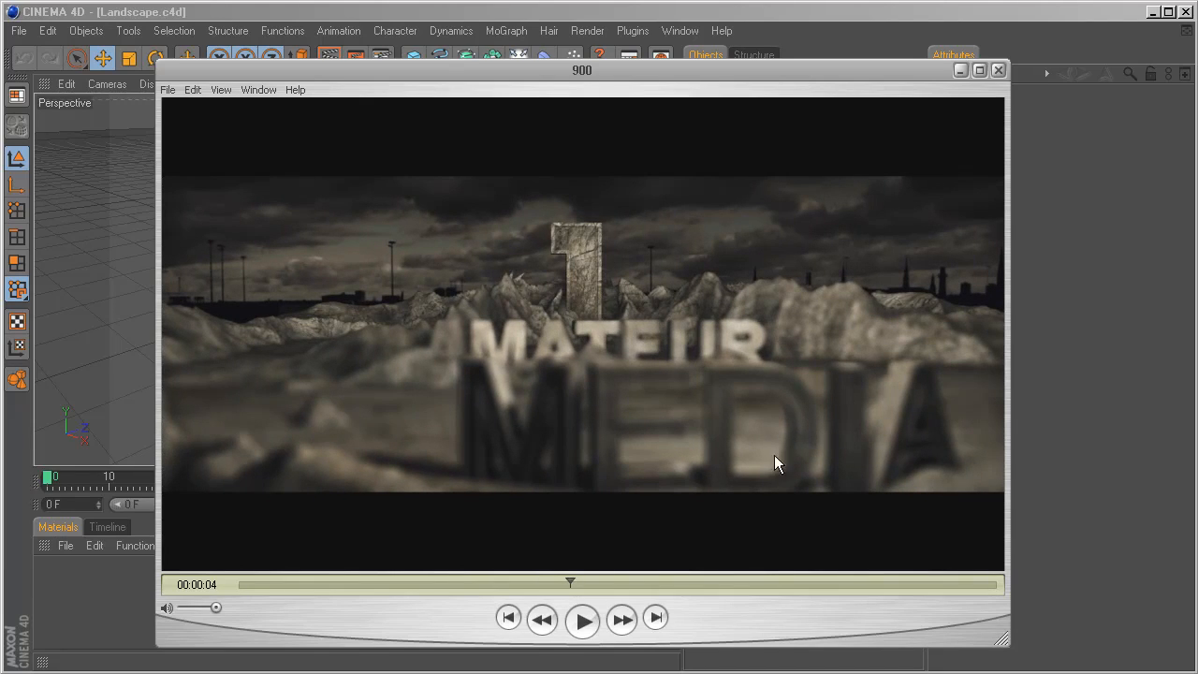
click(999, 71)
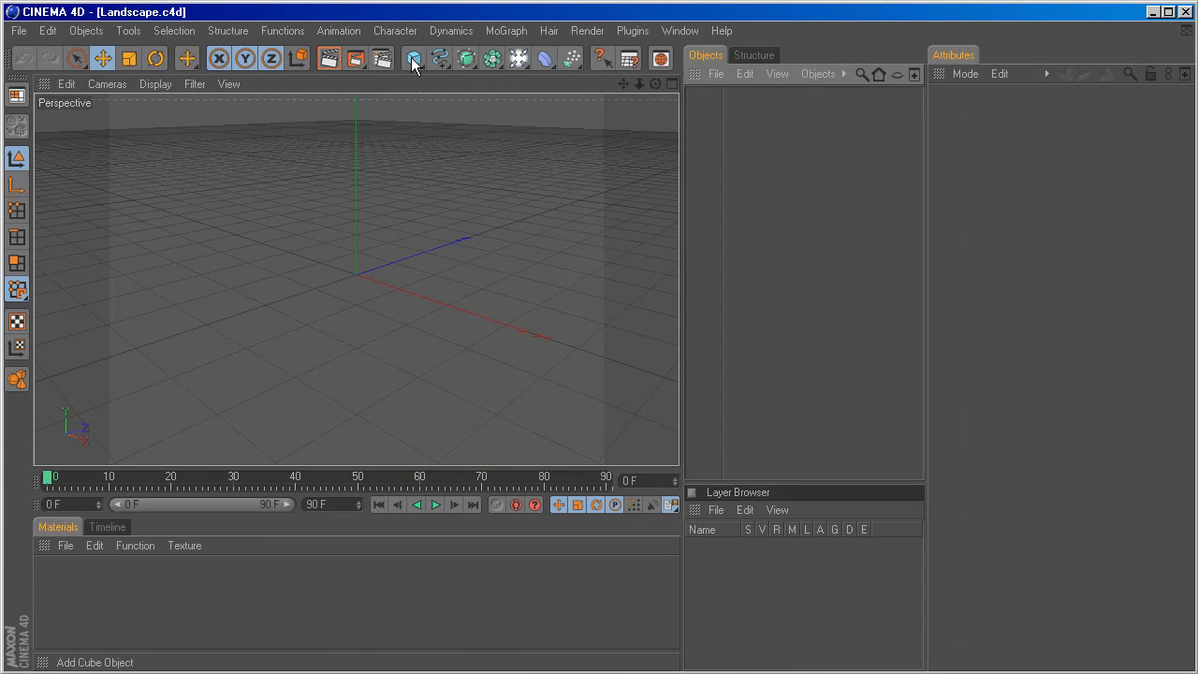
Add a Landscape object and scale it up uniformly to about 3234 m wide.
drag(411, 57, 595, 192)
alt+drag(420, 240, 424, 227)
scroll(393, 260, up, 3)
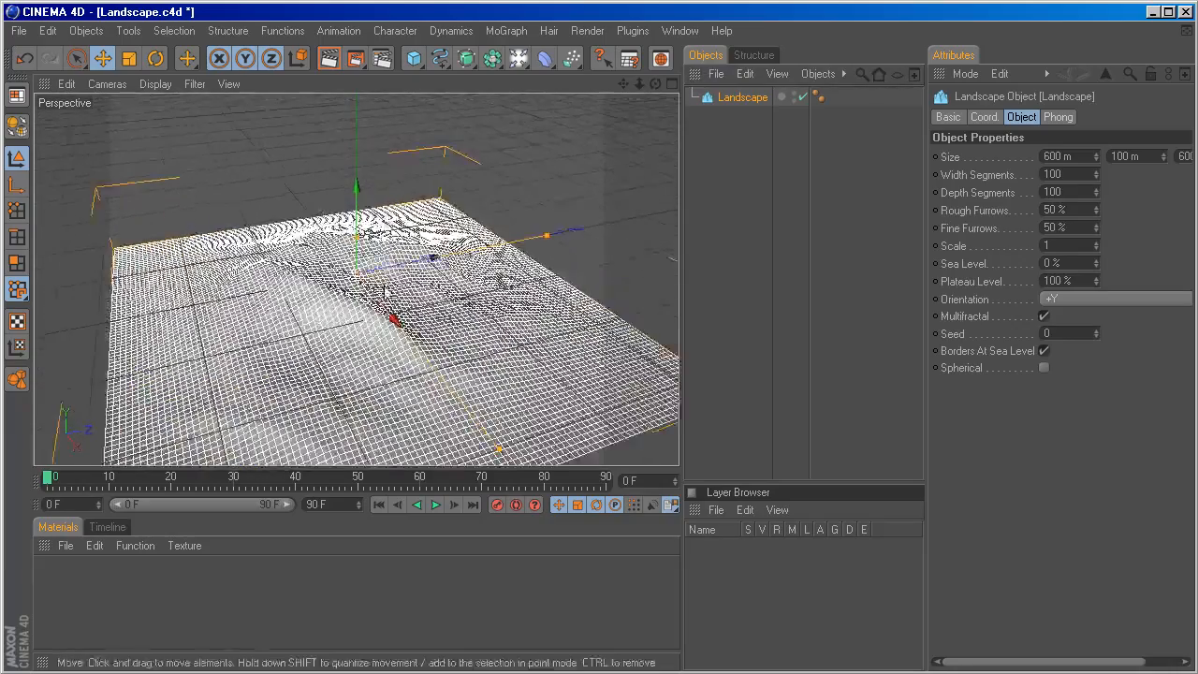
alt+middle_drag(385, 283, 387, 226)
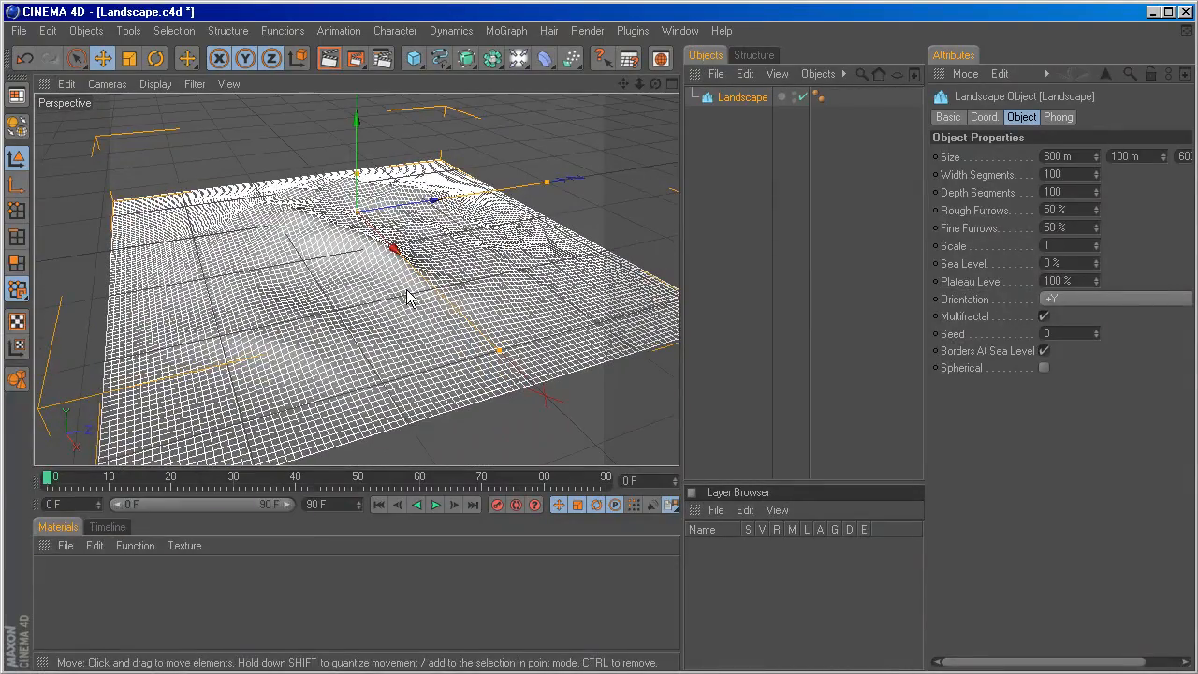
key(t)
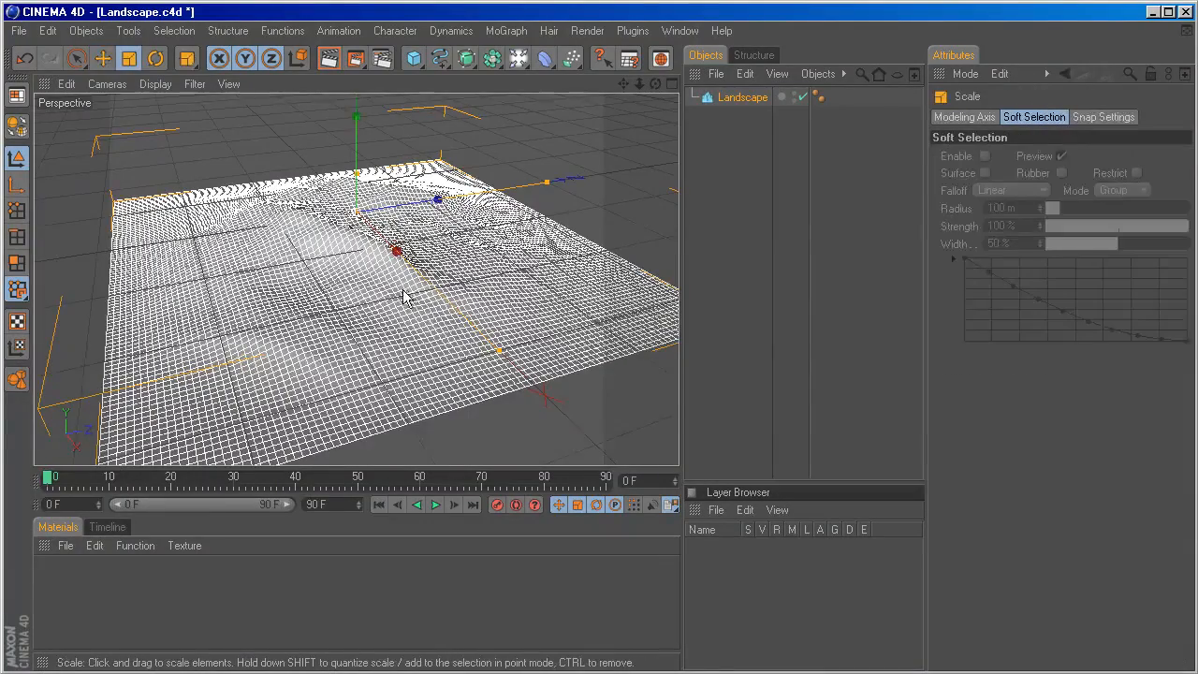
scroll(406, 298, down, 5)
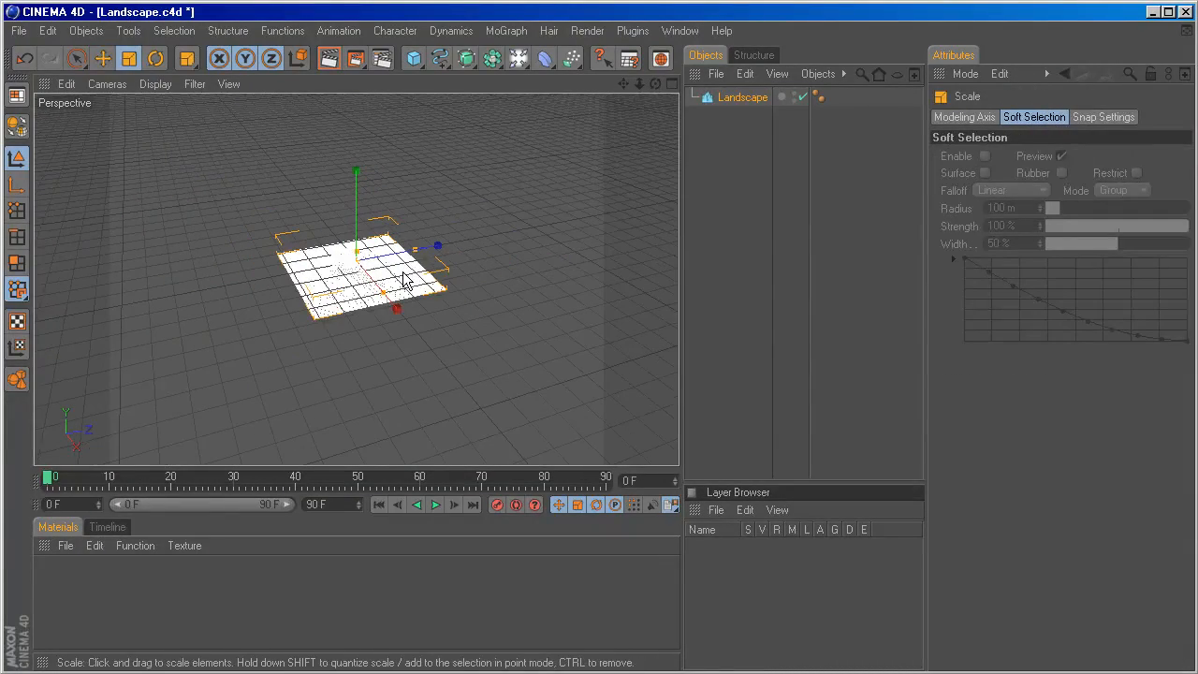
drag(404, 278, 621, 182)
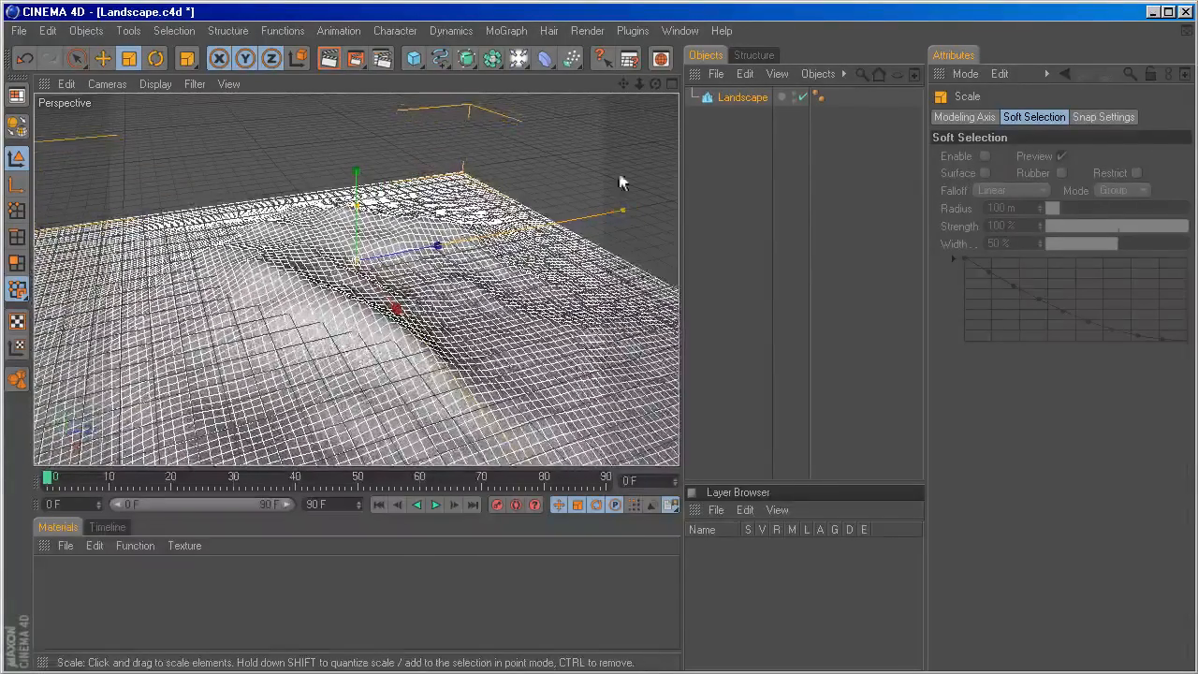
Scale the landscape up further to about 4986 m wide and 831 m high.
click(730, 99)
click(994, 119)
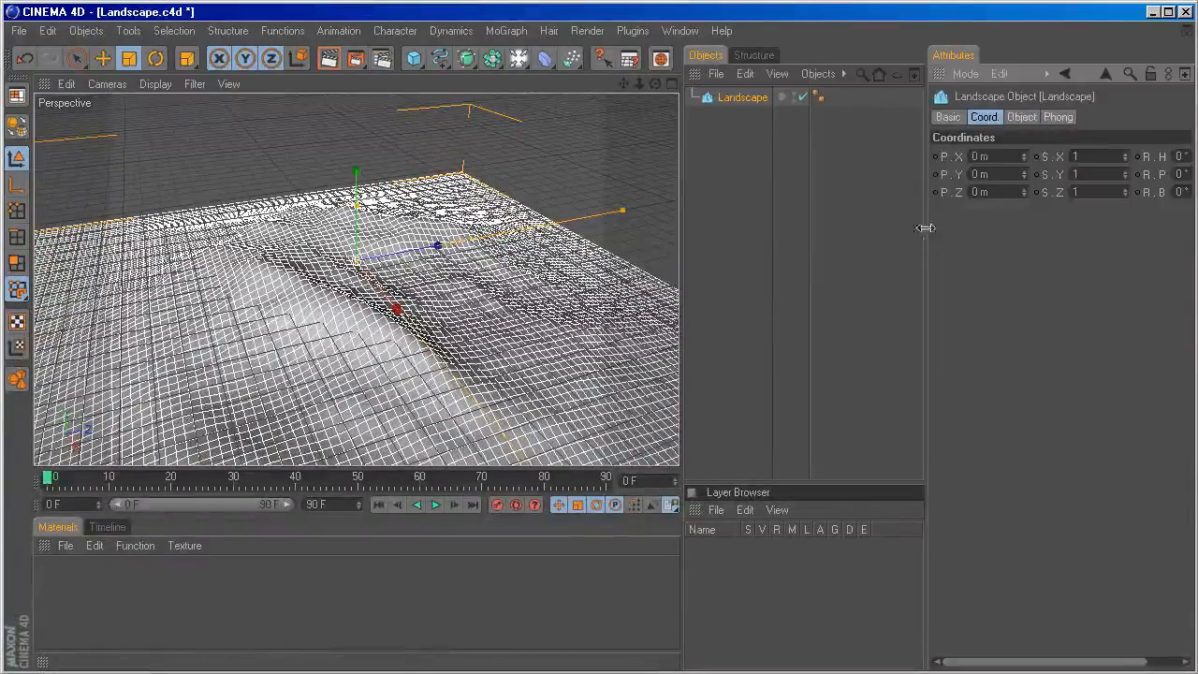
click(1020, 117)
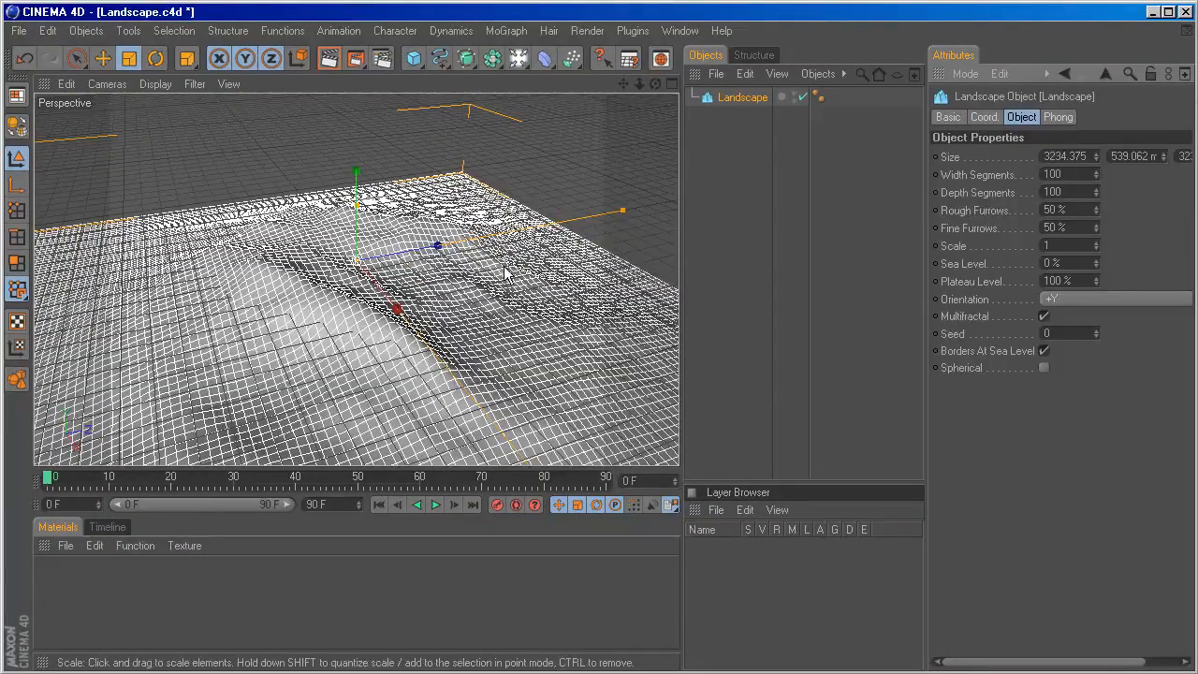
drag(488, 285, 589, 287)
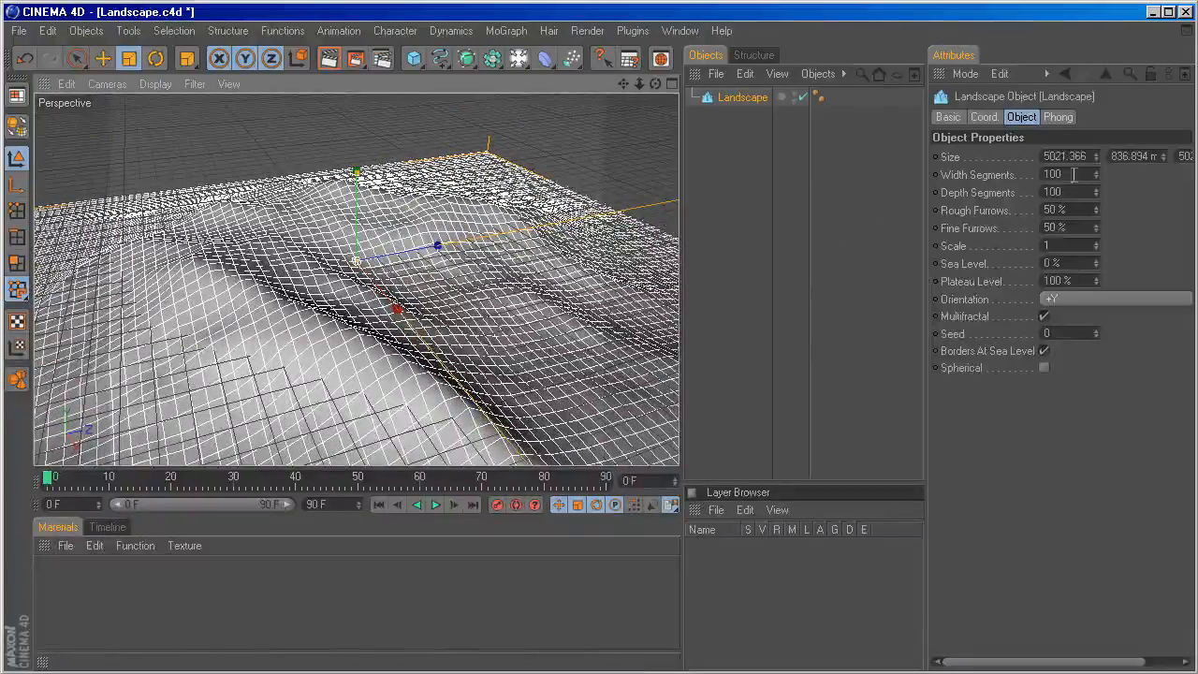
drag(1045, 155, 1083, 156)
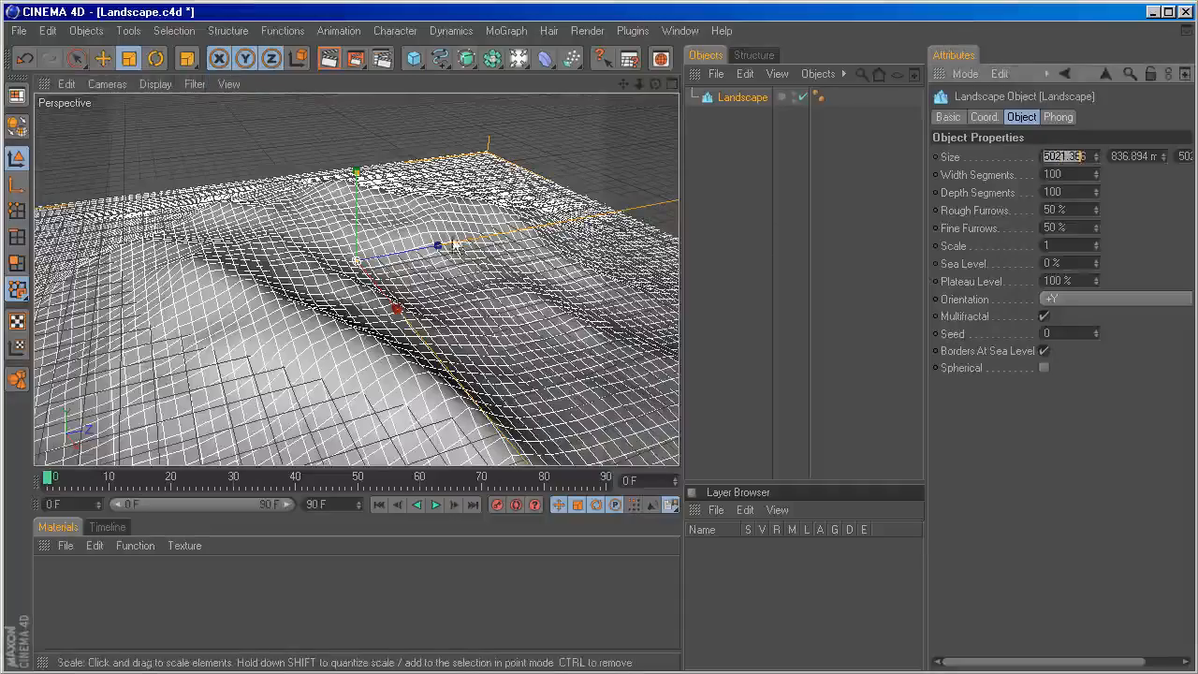
drag(493, 223, 491, 223)
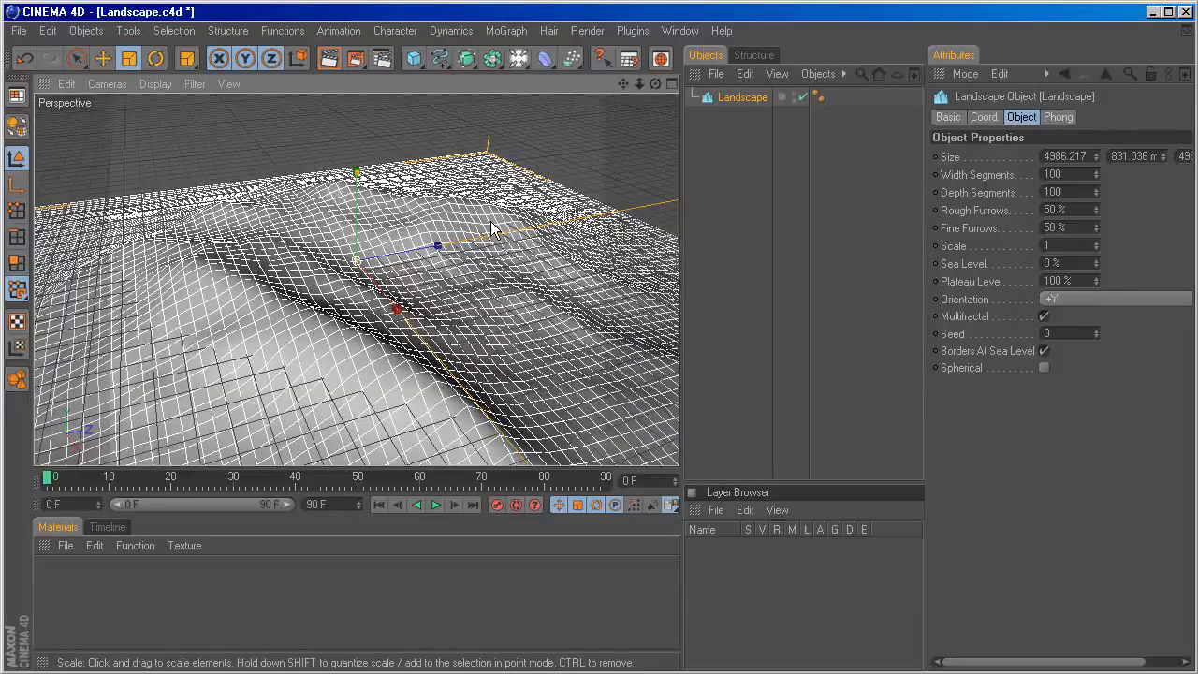
scroll(478, 245, down, 3)
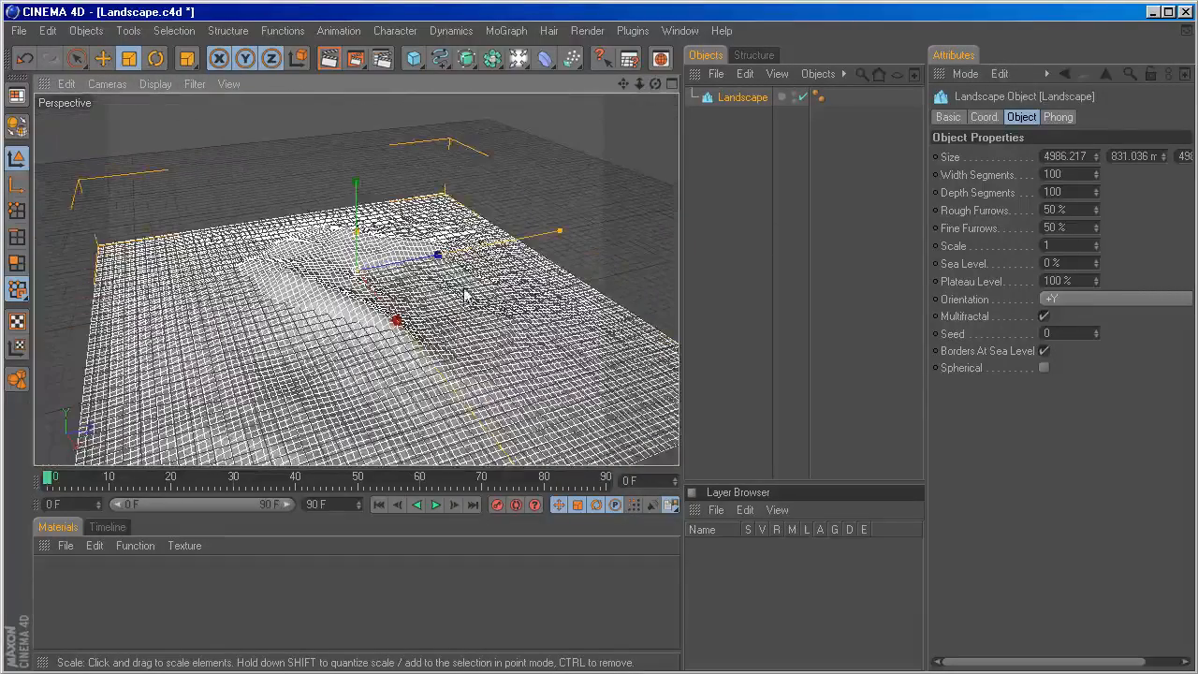
scroll(466, 295, up, 3)
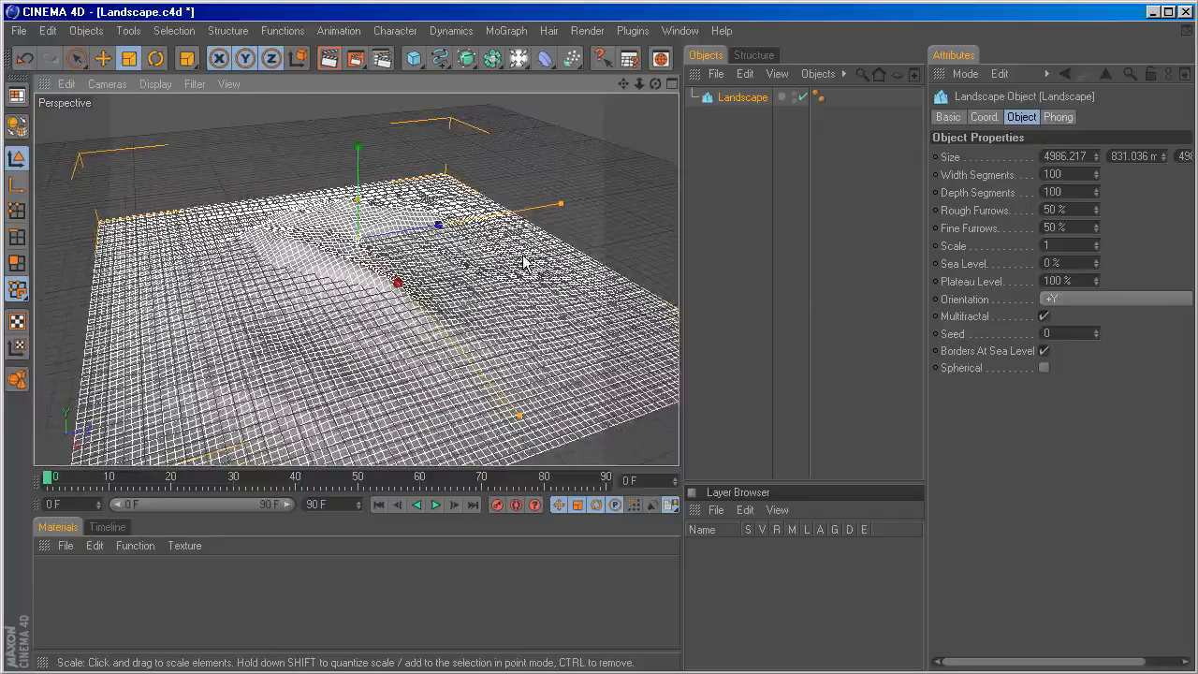
Render a preview of the landscape in the perspective view and return to the editing display.
key(ctrl+r)
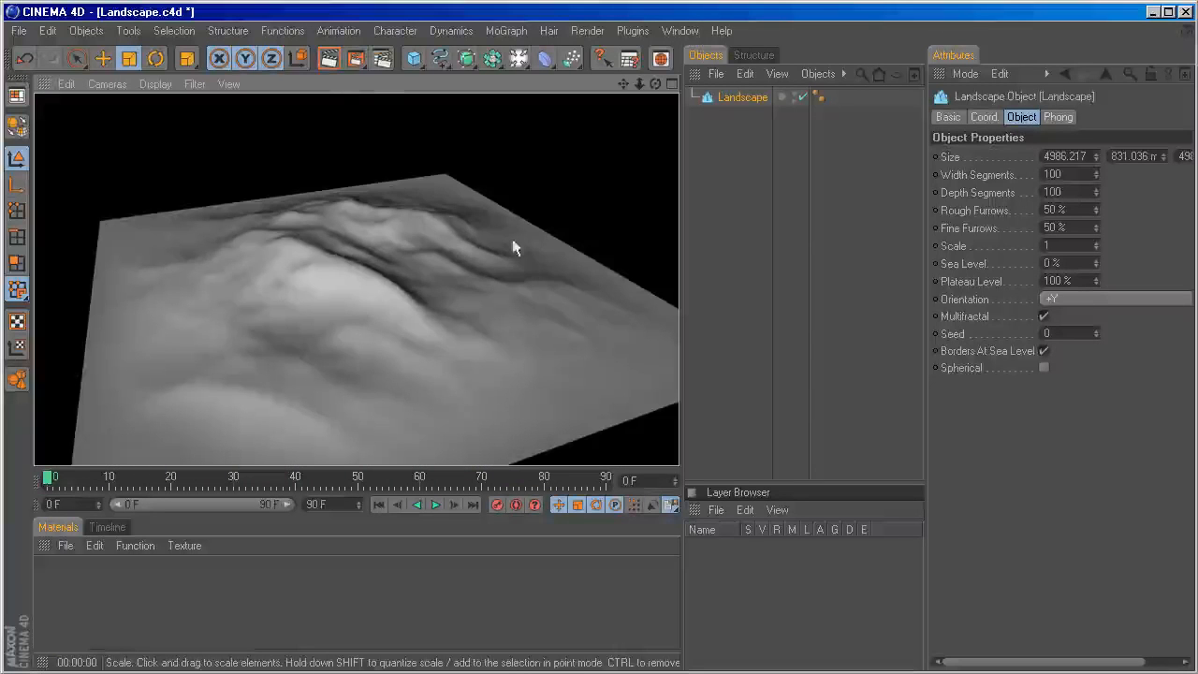
click(330, 62)
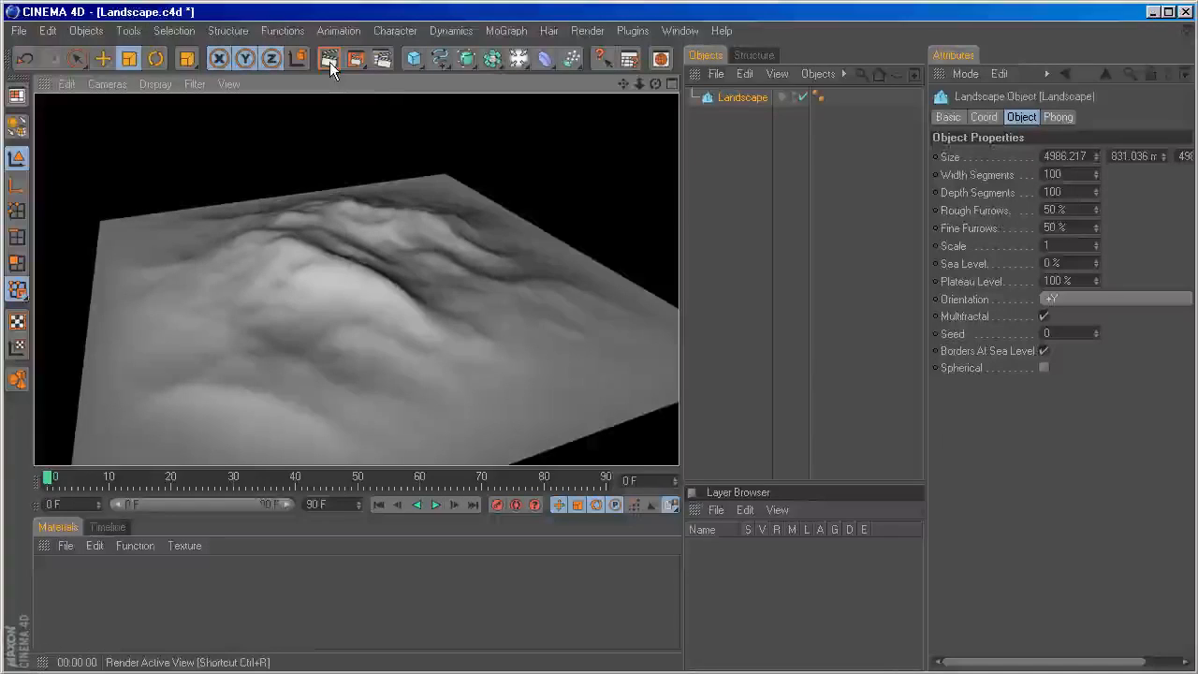
click(735, 100)
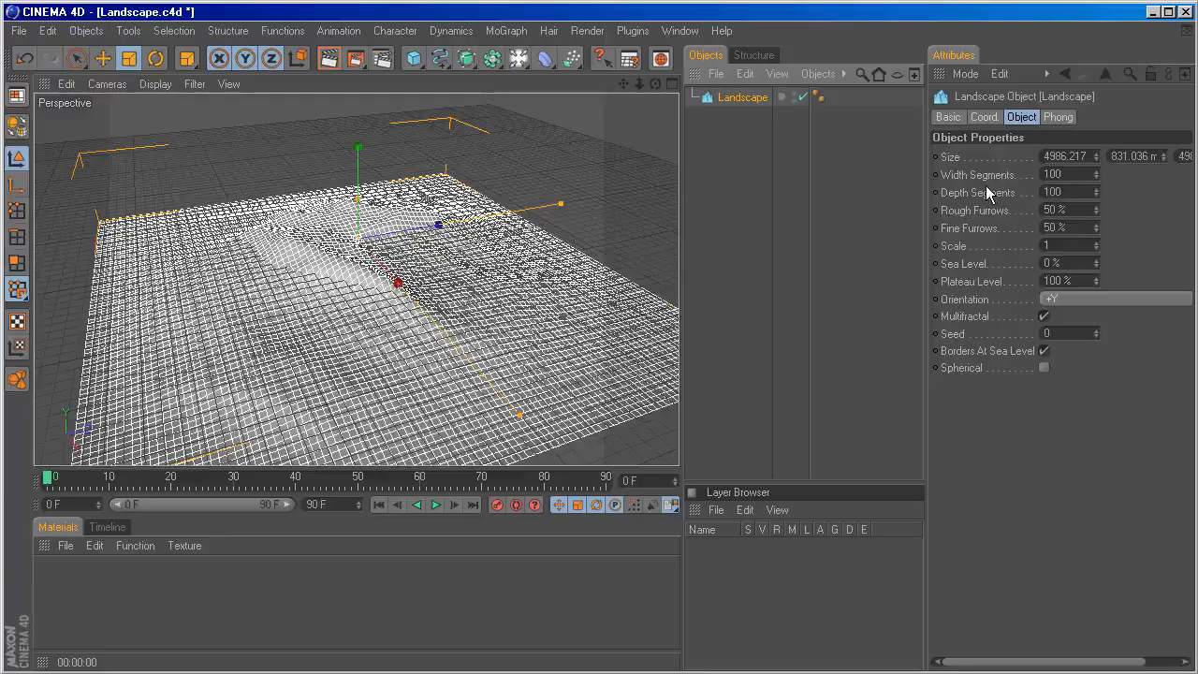
Raise the landscape's Sea Level to 63 % and deselect it to inspect the terrain.
drag(1098, 267, 1124, 267)
mouse_move(655, 84)
mouse_down()
mouse_move(627, 122)
mouse_move(599, 121)
mouse_move(543, 86)
mouse_move(664, 94)
mouse_up()
click(773, 223)
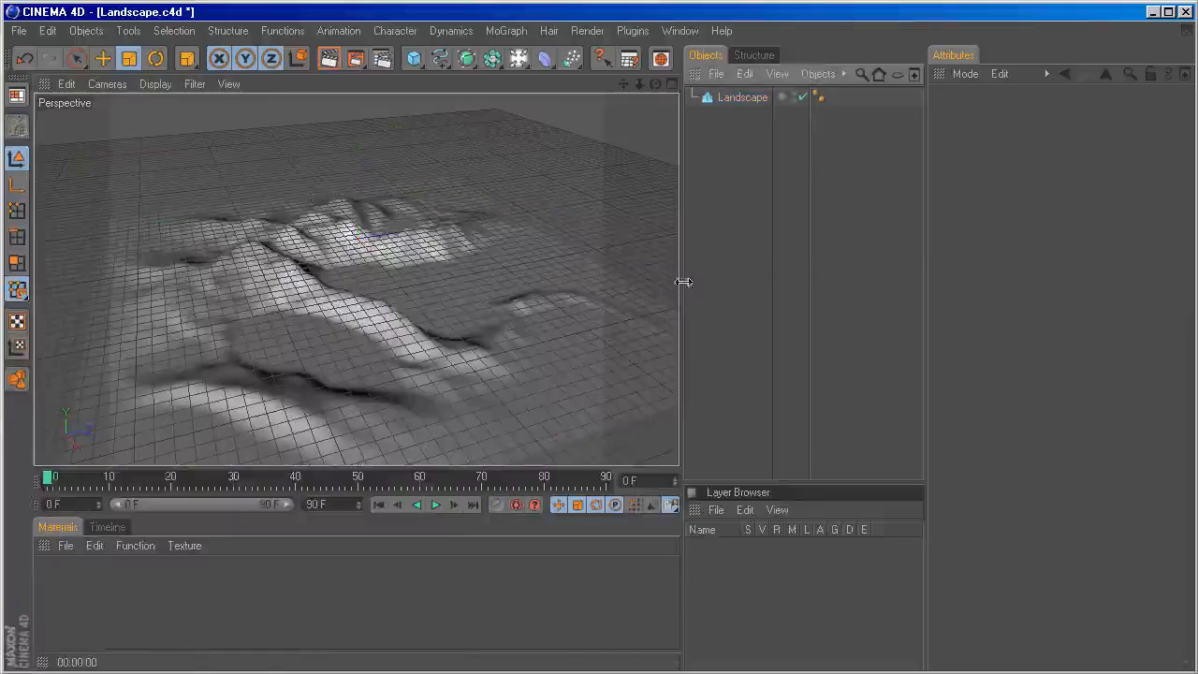
Stretch the landscape vertically with its height handle to make the mountains taller, and deselect it.
click(455, 301)
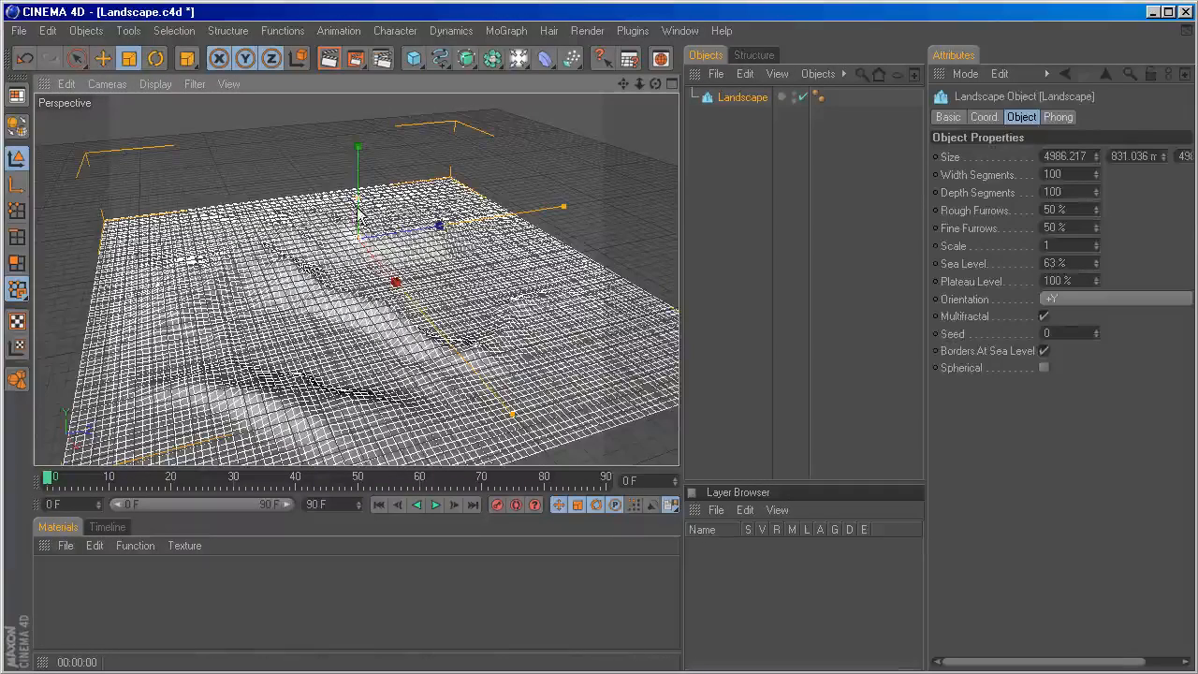
key(space)
drag(358, 192, 358, 163)
click(719, 165)
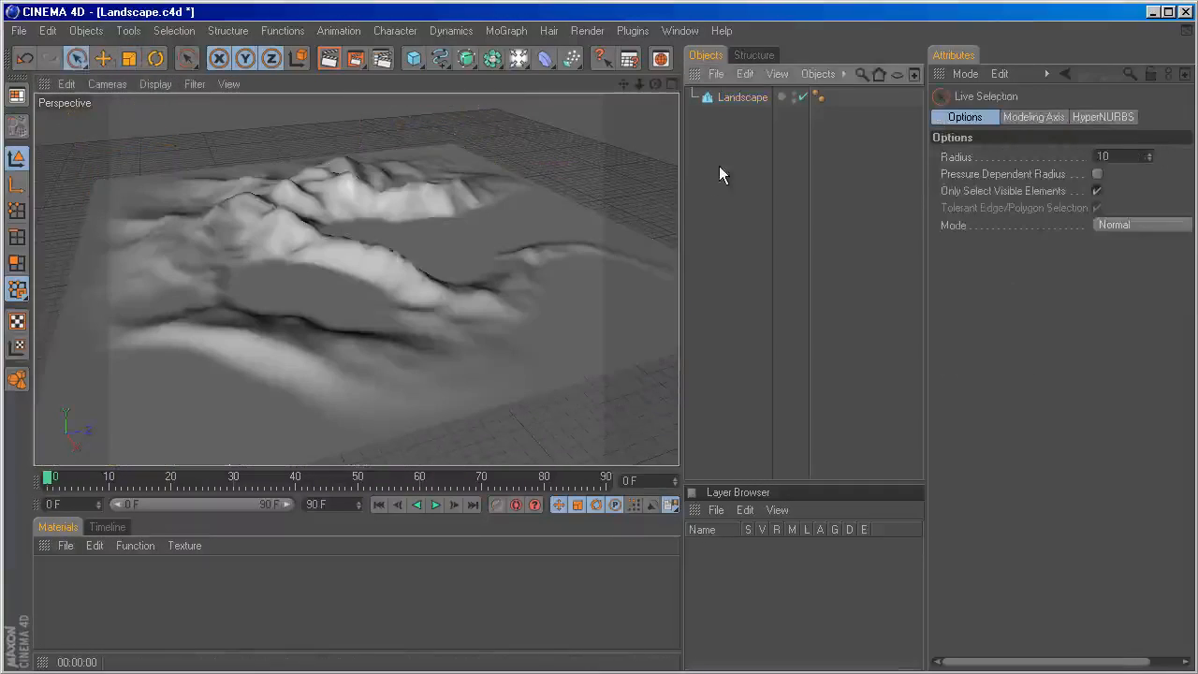
Add a MoGraph Text object to the scene and set its text to "1".
alt+drag(446, 304, 361, 330)
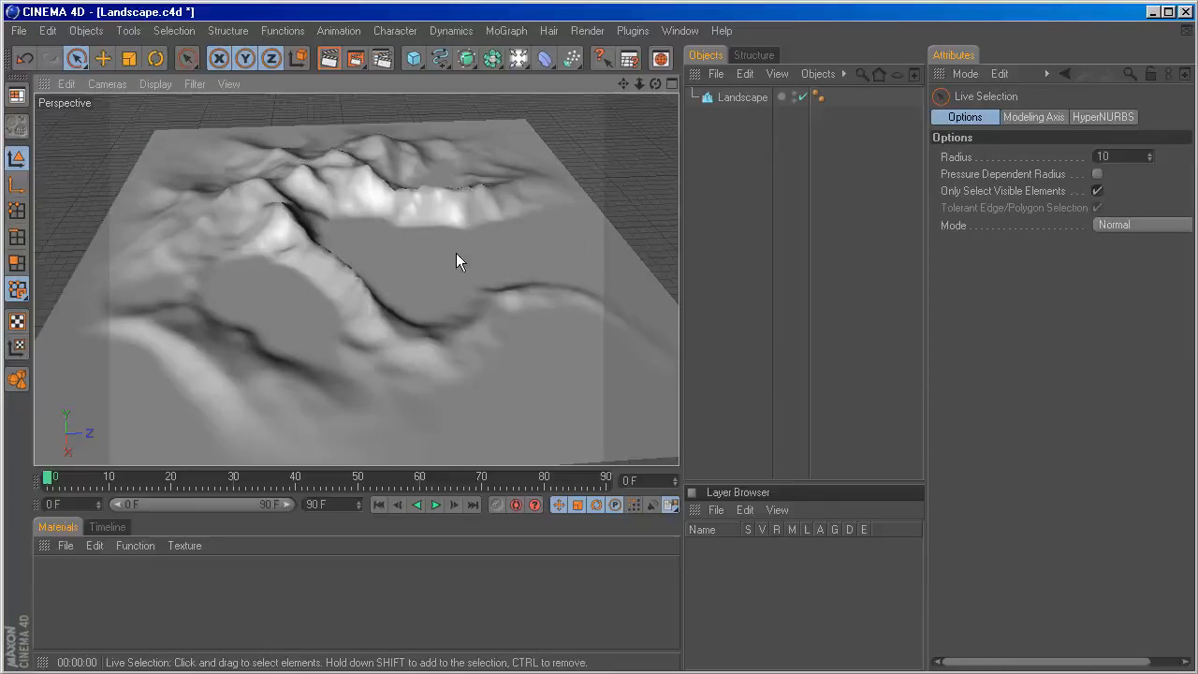
alt+drag(437, 230, 427, 195)
alt+right_drag(427, 194, 415, 206)
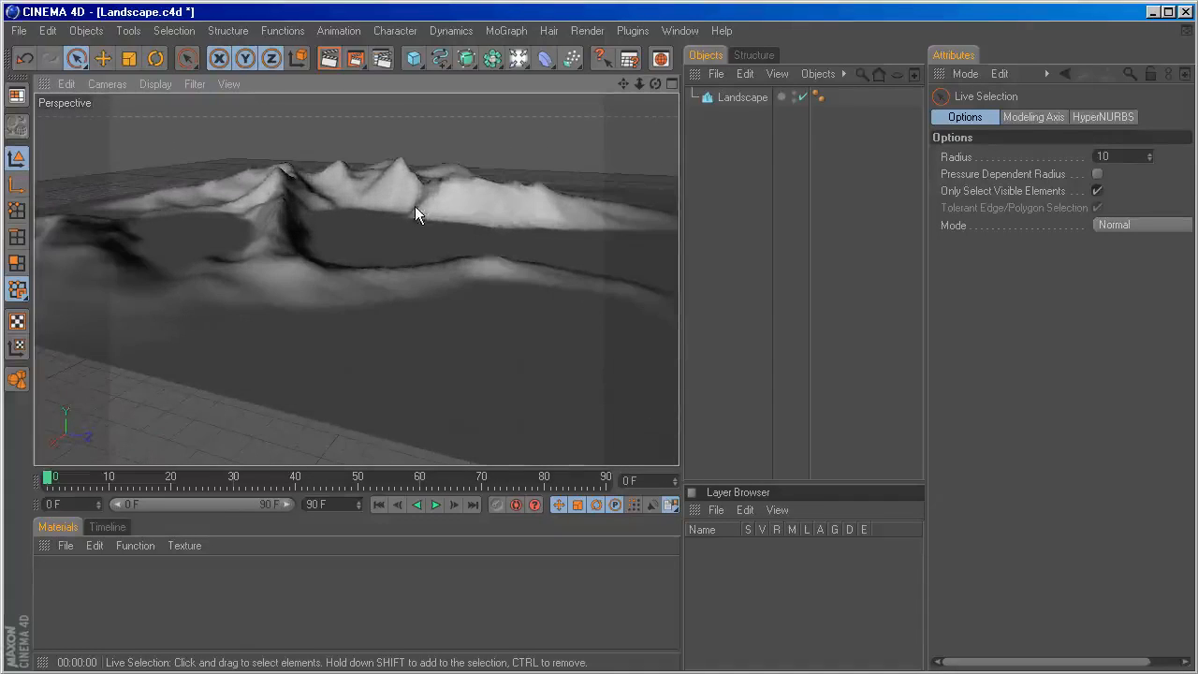
alt+drag(411, 196, 391, 199)
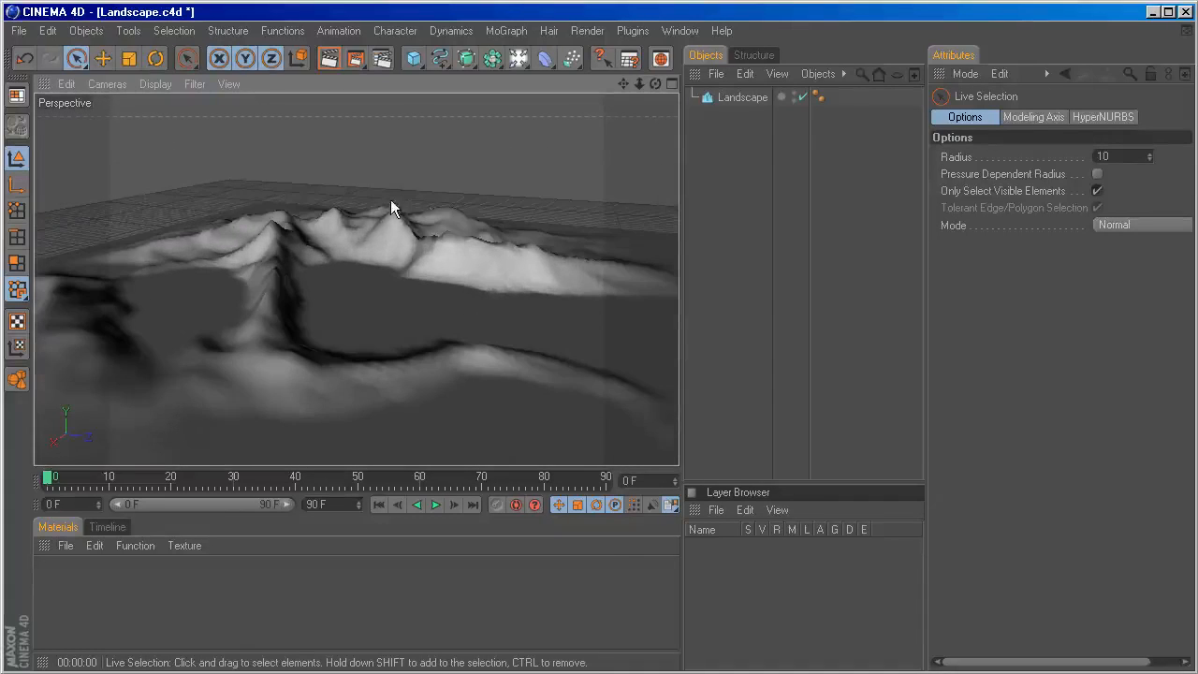
click(517, 30)
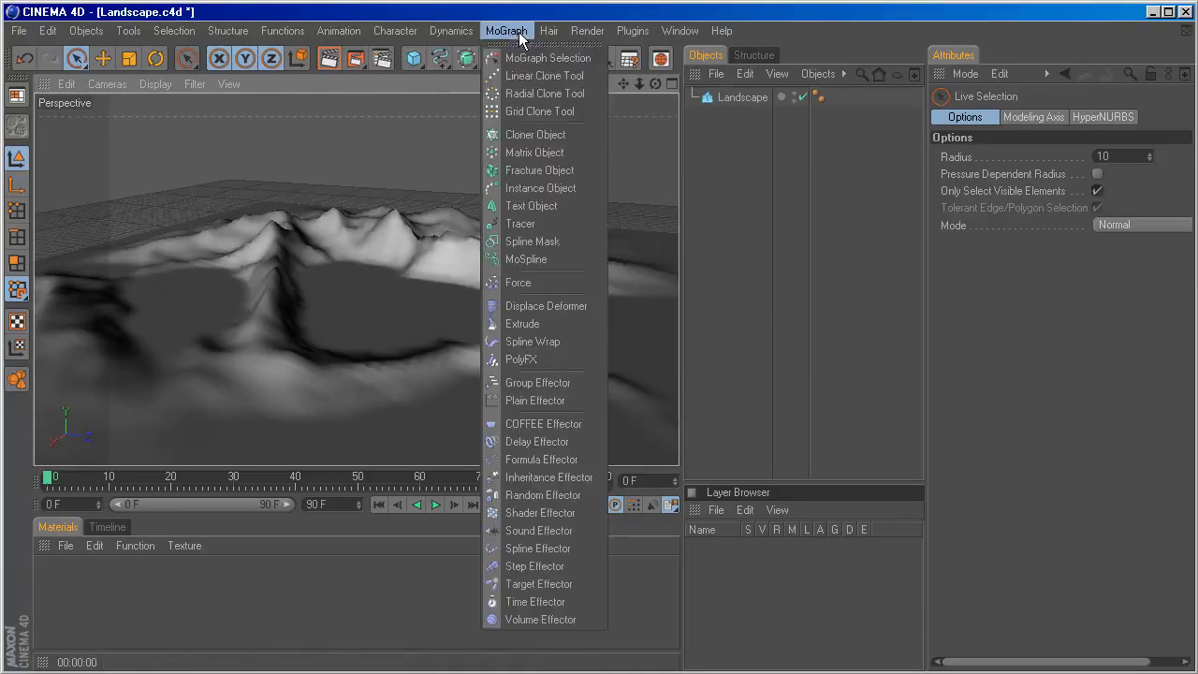
click(517, 208)
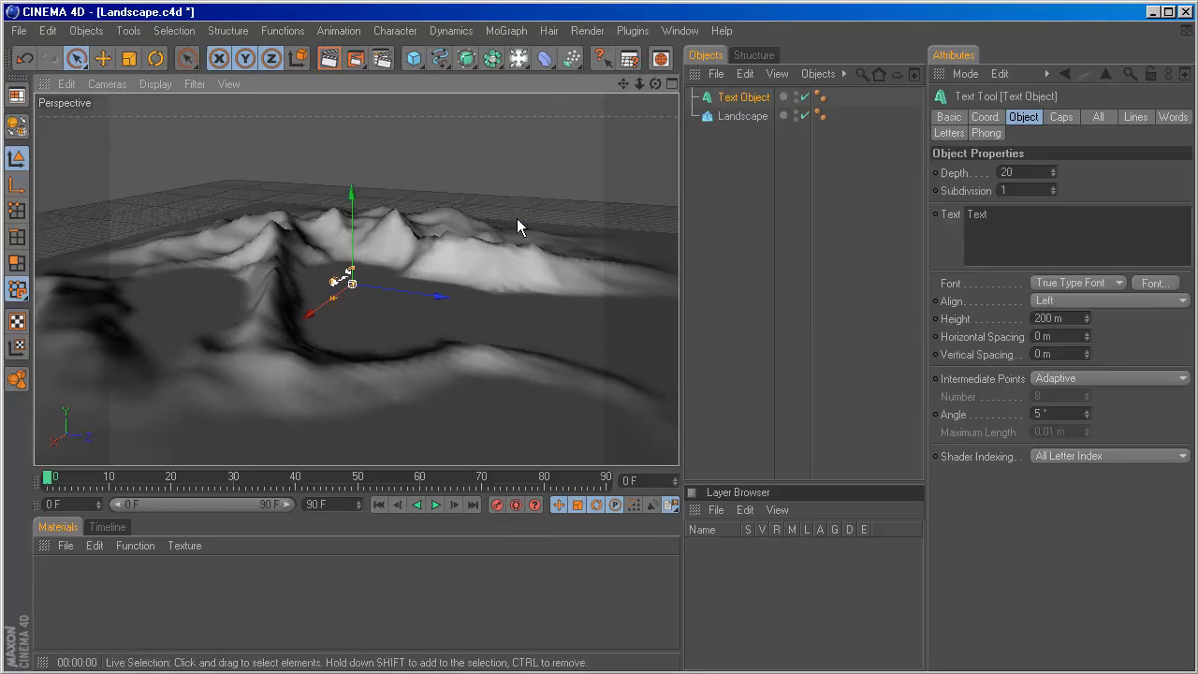
double_click(1002, 214)
text(1)
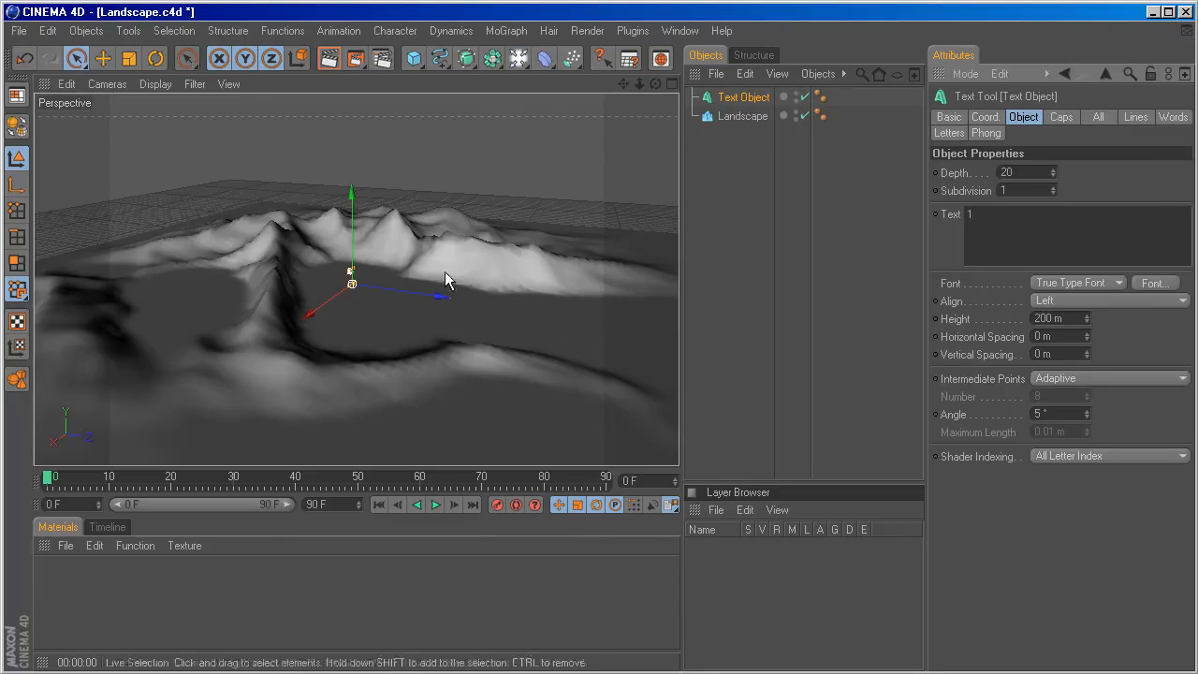
Set the text object's font to Futura Book in Bold style.
scroll(416, 287, up, 5)
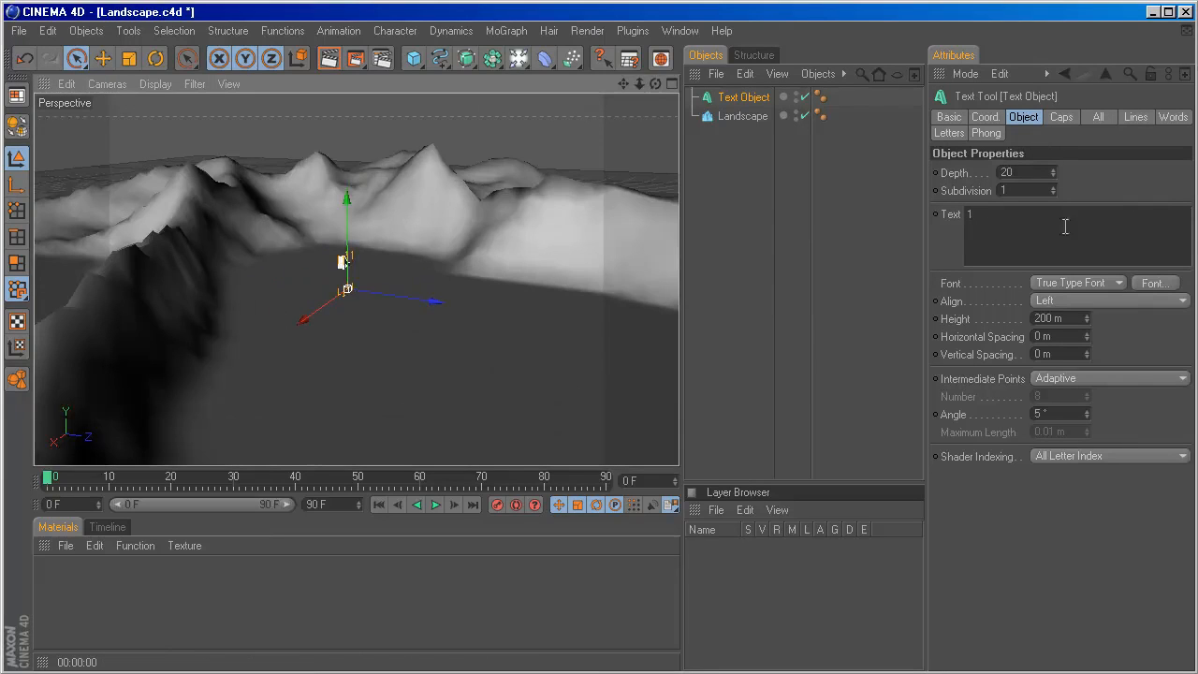
click(1154, 283)
drag(371, 118, 551, 143)
text(futu)
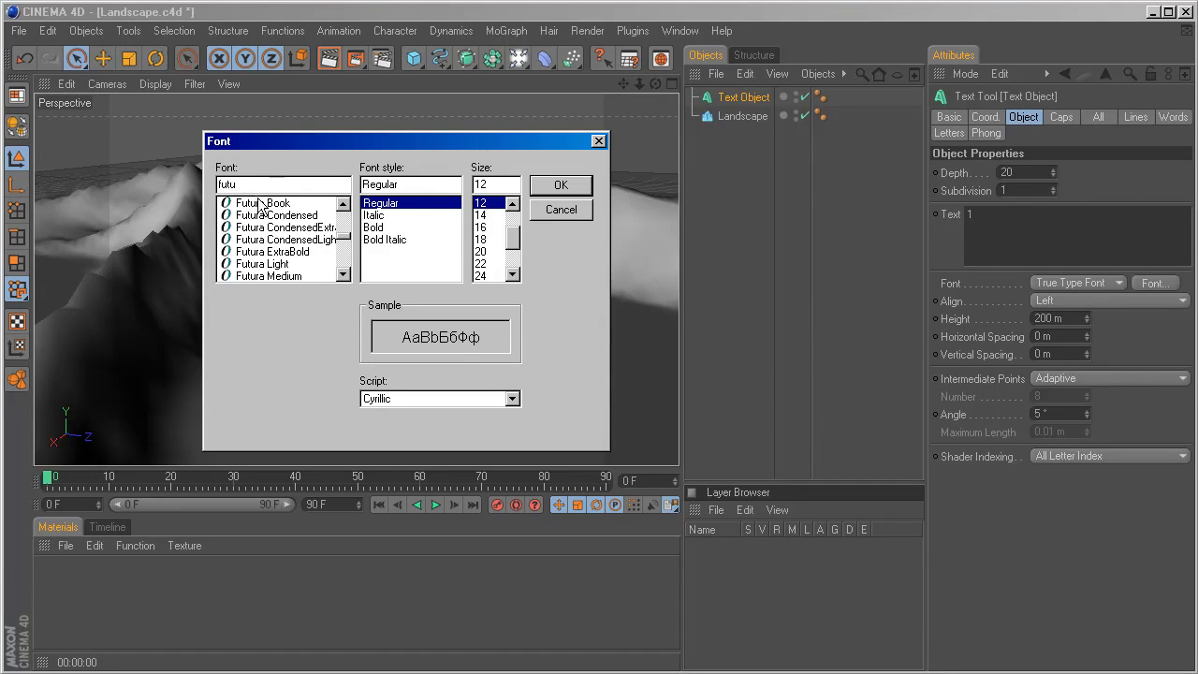
click(260, 205)
click(371, 230)
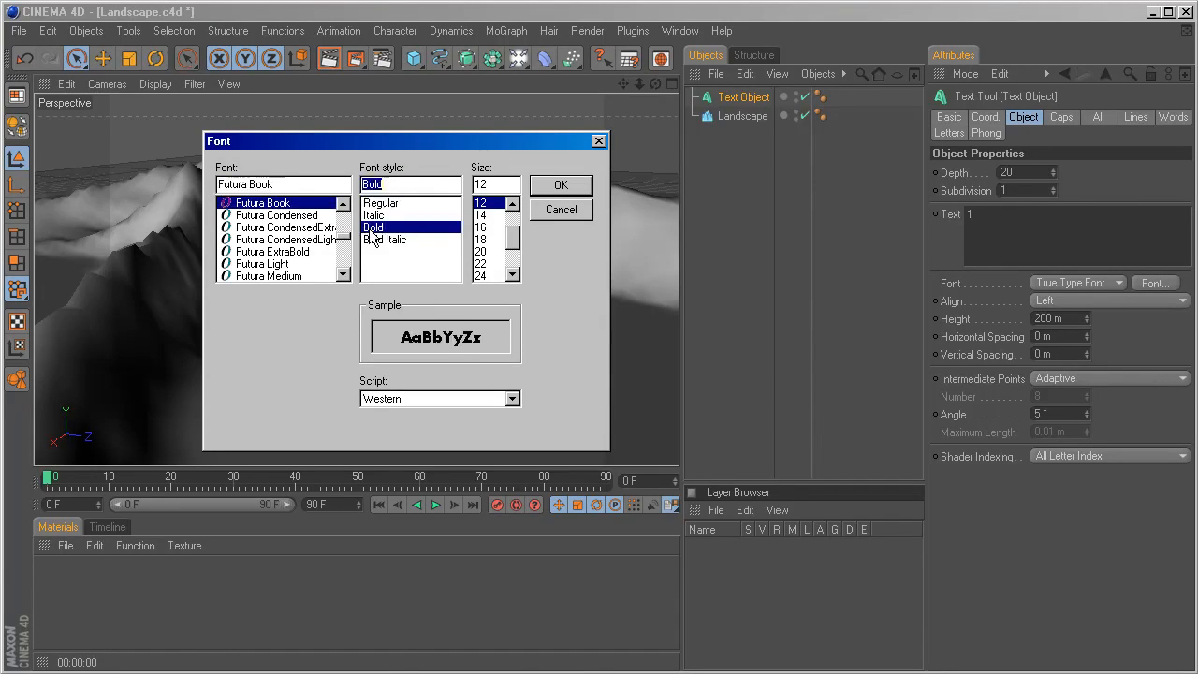
click(551, 186)
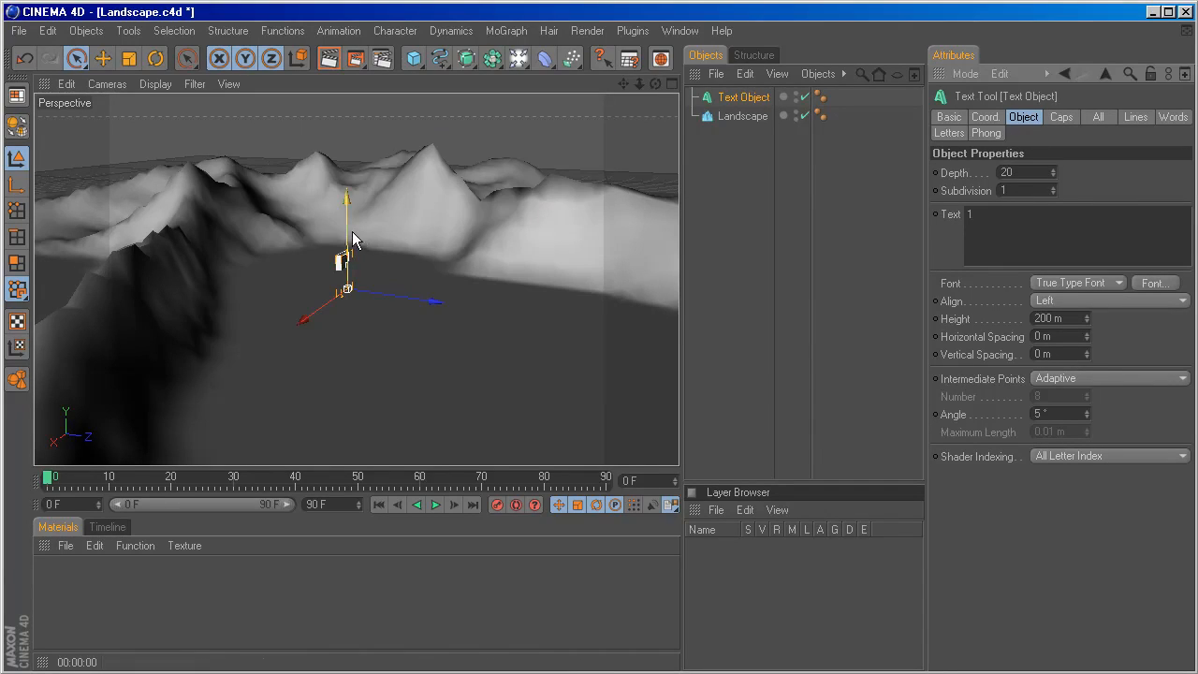
Raise the "1" text object along its vertical axis so it stands on the terrain's flat area.
drag(347, 248, 347, 225)
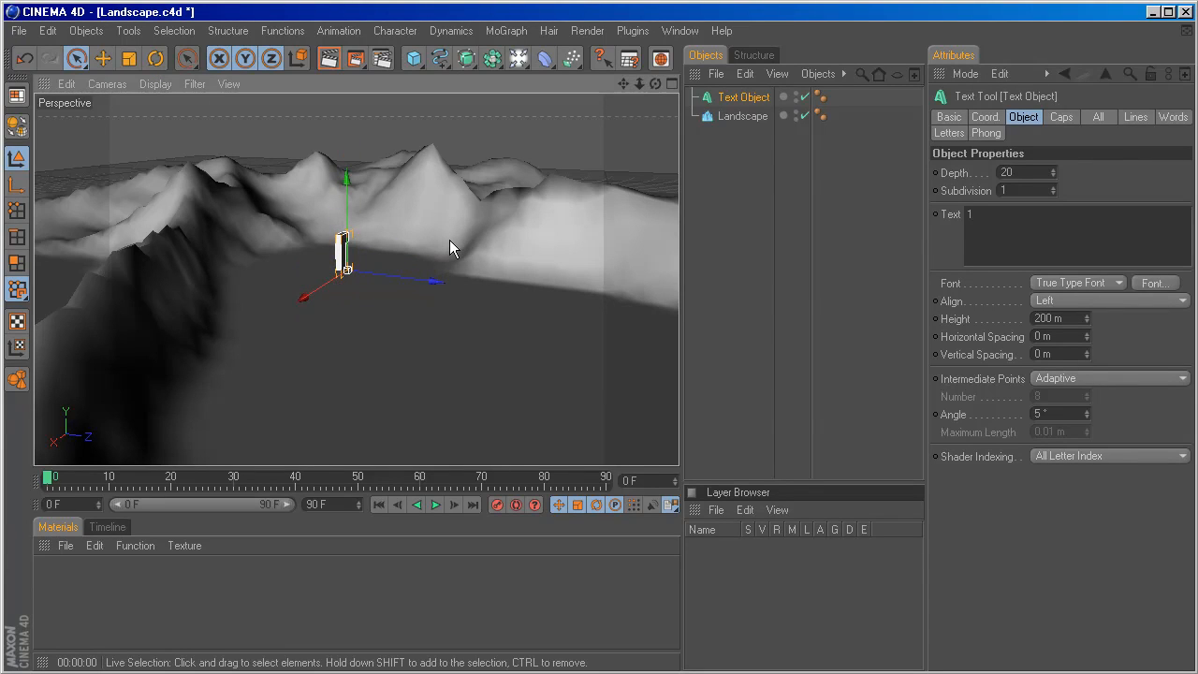
mouse_move(654, 81)
mouse_down()
mouse_move(674, 85)
mouse_move(655, 99)
mouse_move(653, 85)
mouse_up()
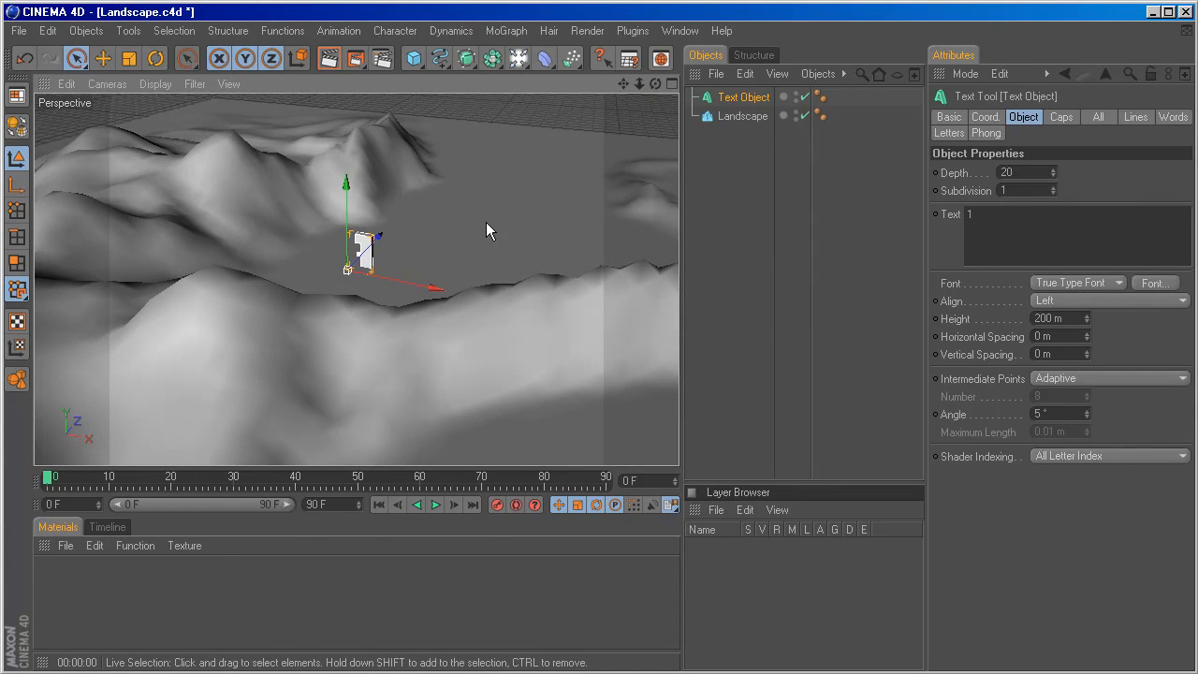
Scale the "1" text up uniformly to a height of about 512 m.
mouse_move(486, 222)
alt+middle_down()
mouse_move(473, 224)
mouse_move(486, 206)
mouse_move(483, 222)
alt+middle_up()
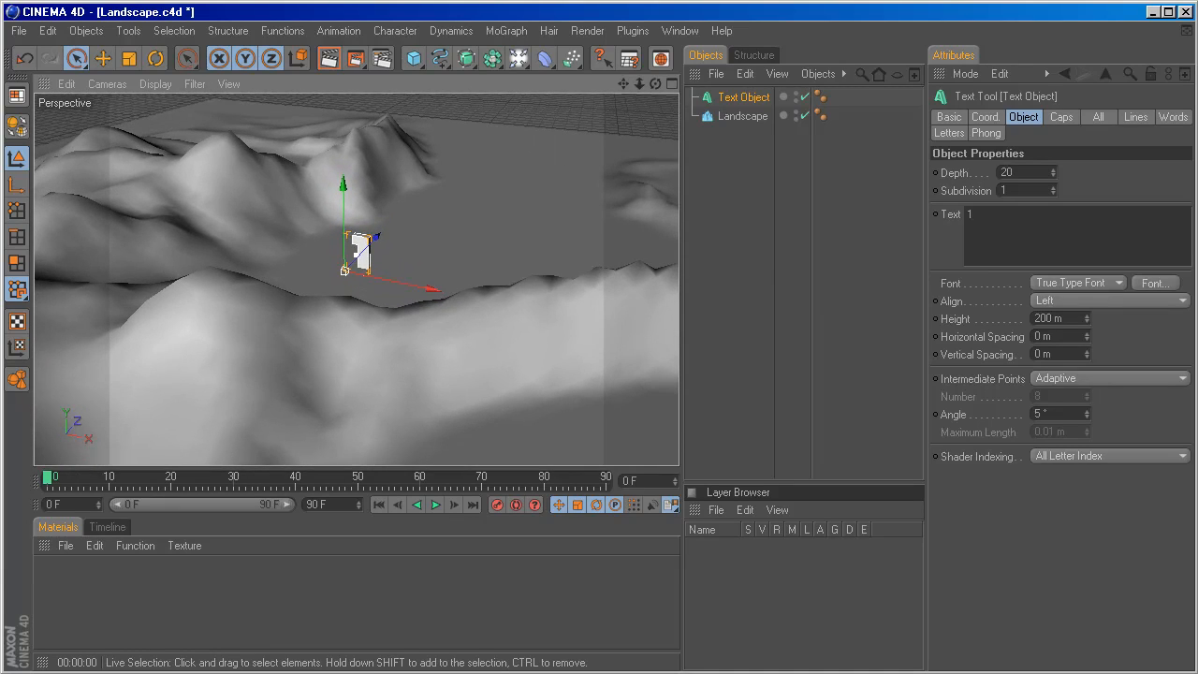
alt+right_drag(485, 220, 557, 220)
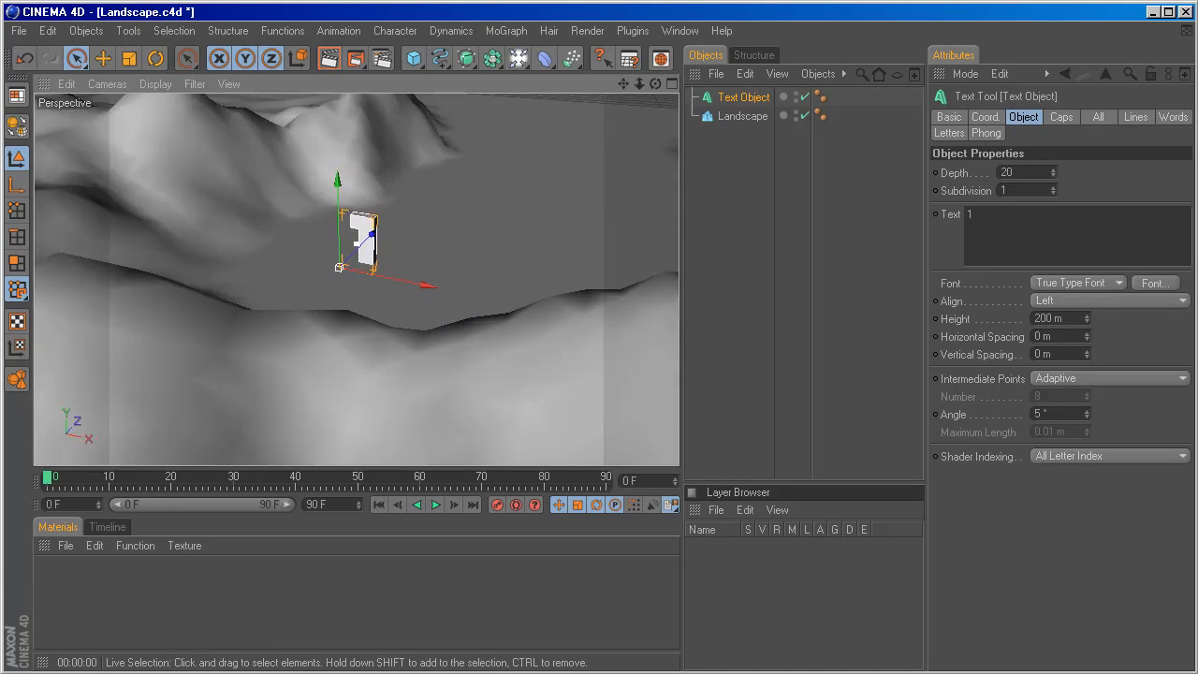
alt+drag(443, 234, 360, 253)
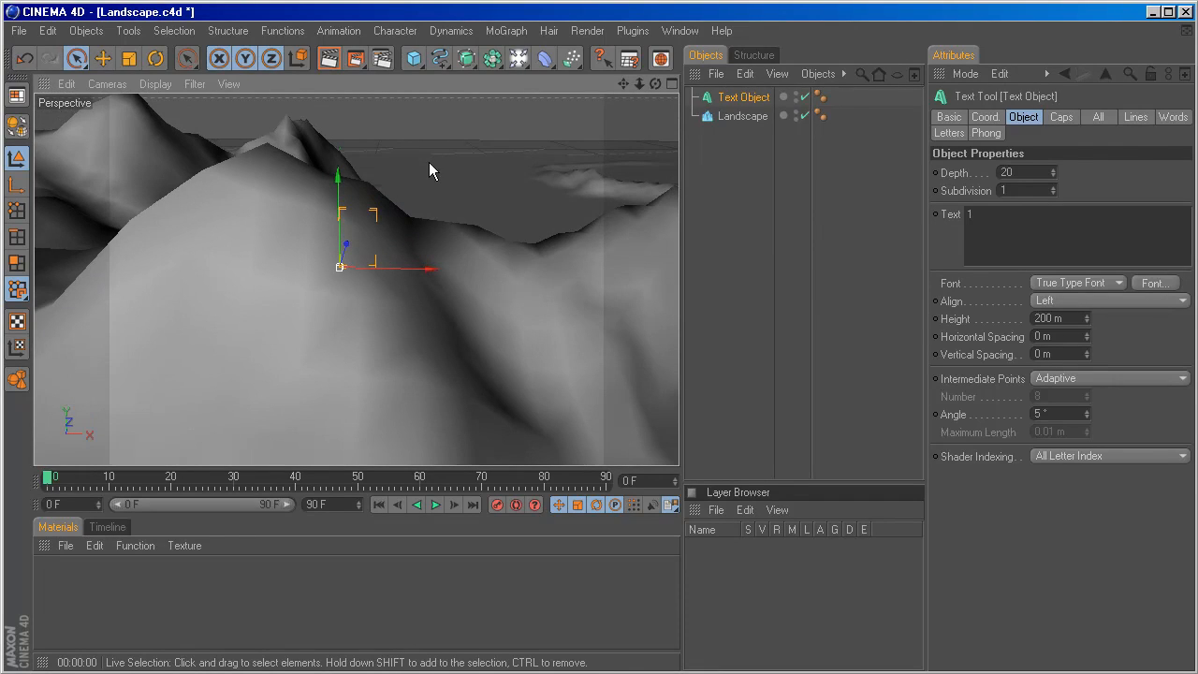
key(t)
drag(414, 205, 491, 205)
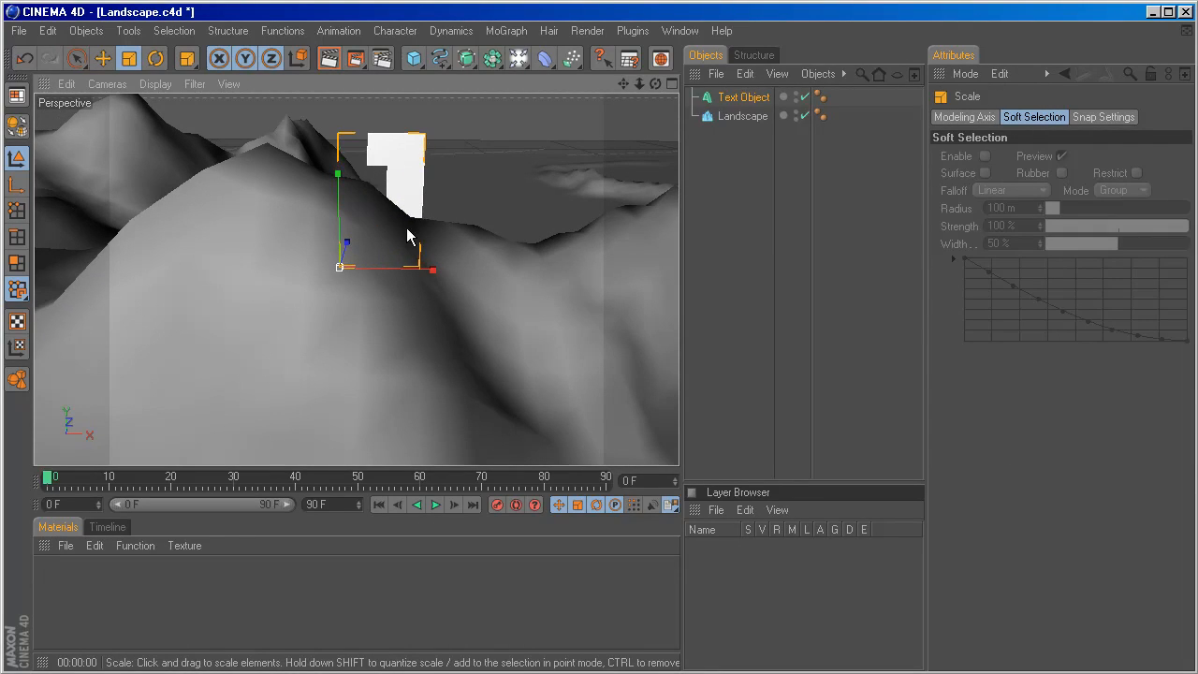
drag(410, 226, 446, 239)
scroll(445, 231, down, 8)
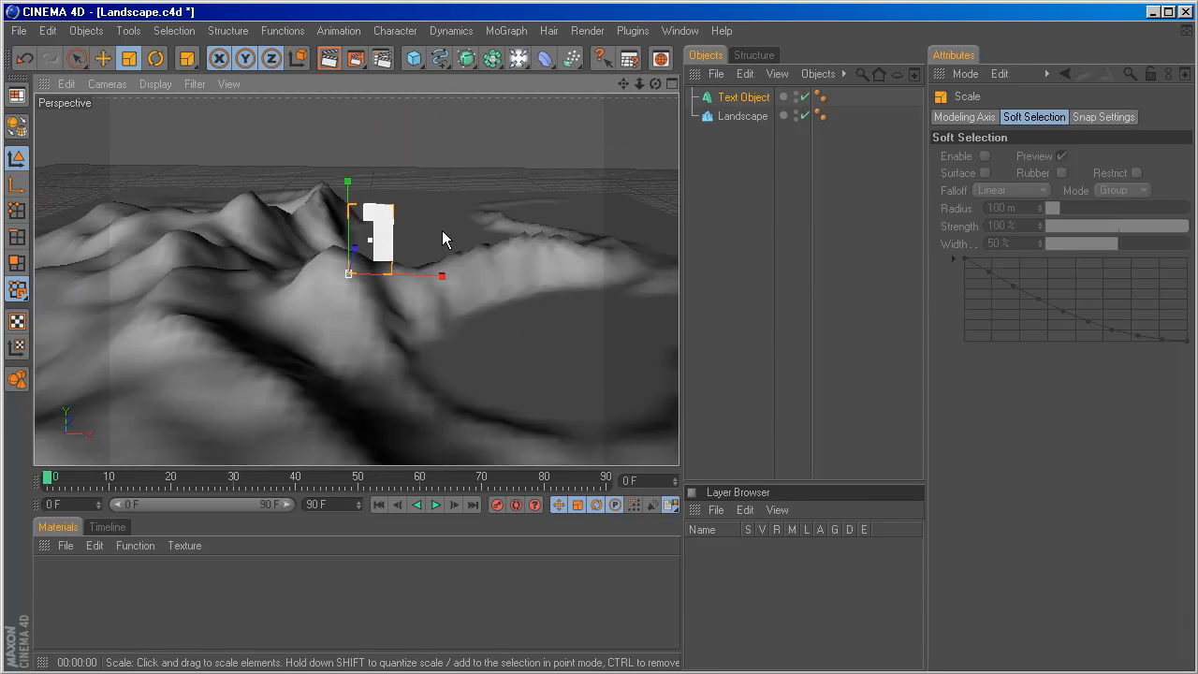
Rotate the landscape about its vertical axis so its flat area lies in front of the text with mountains behind.
click(741, 116)
key(r)
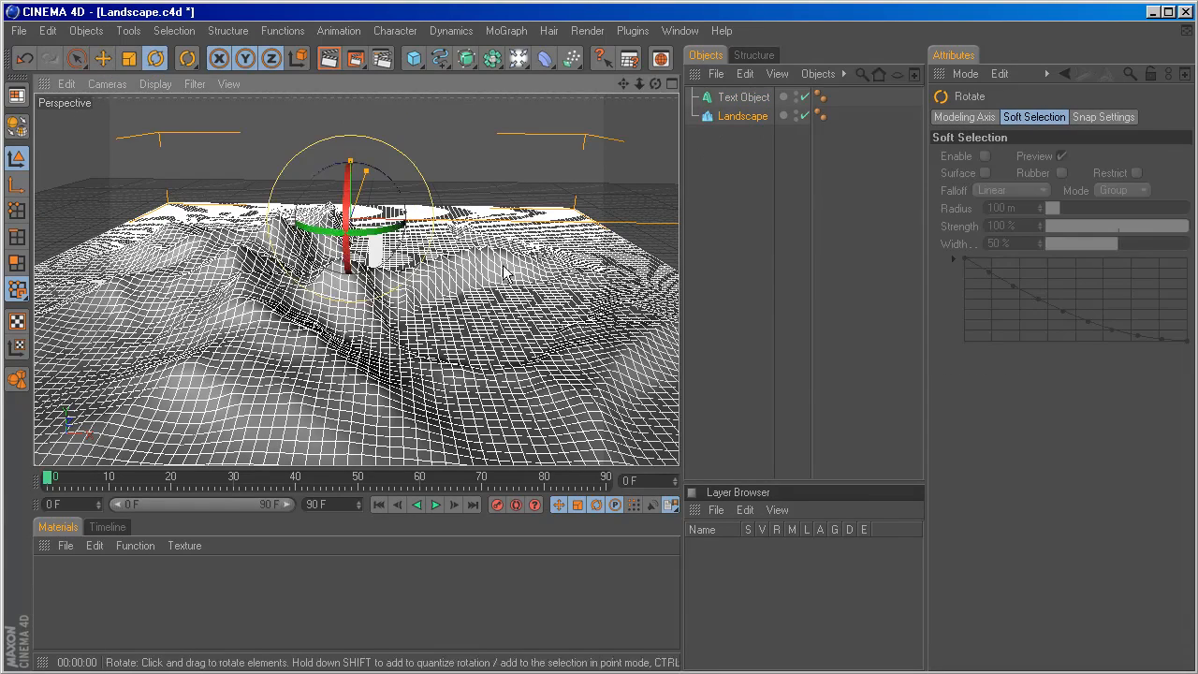
alt+drag(531, 219, 252, 190)
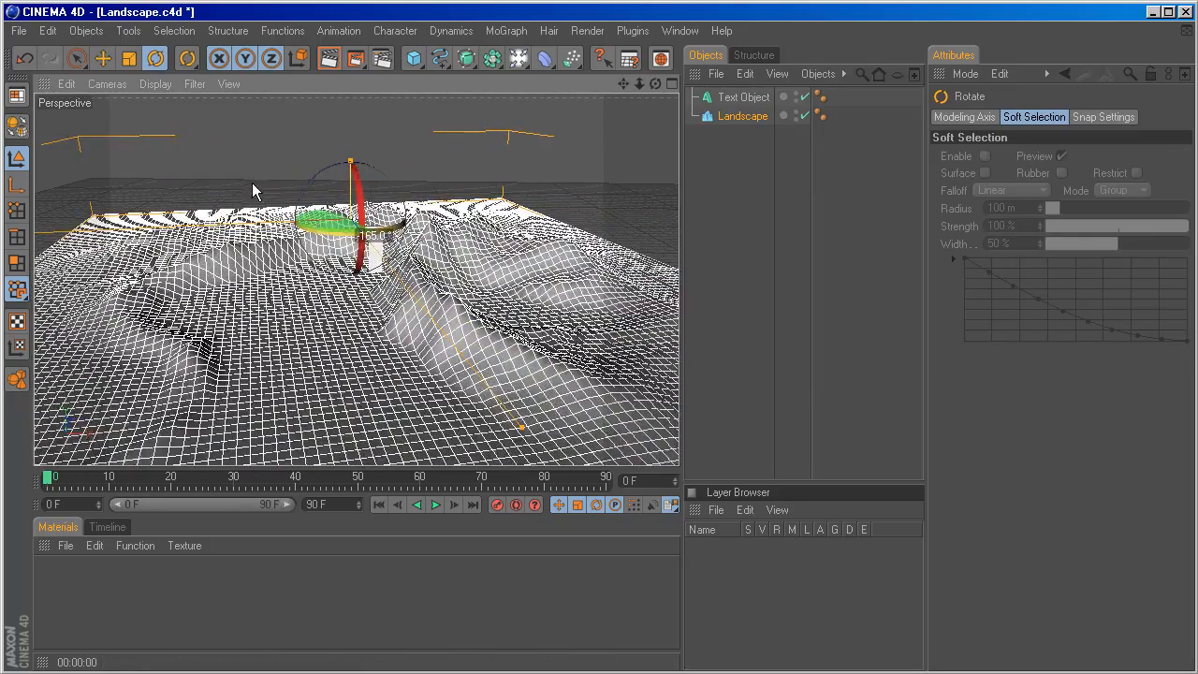
scroll(379, 281, up, 6)
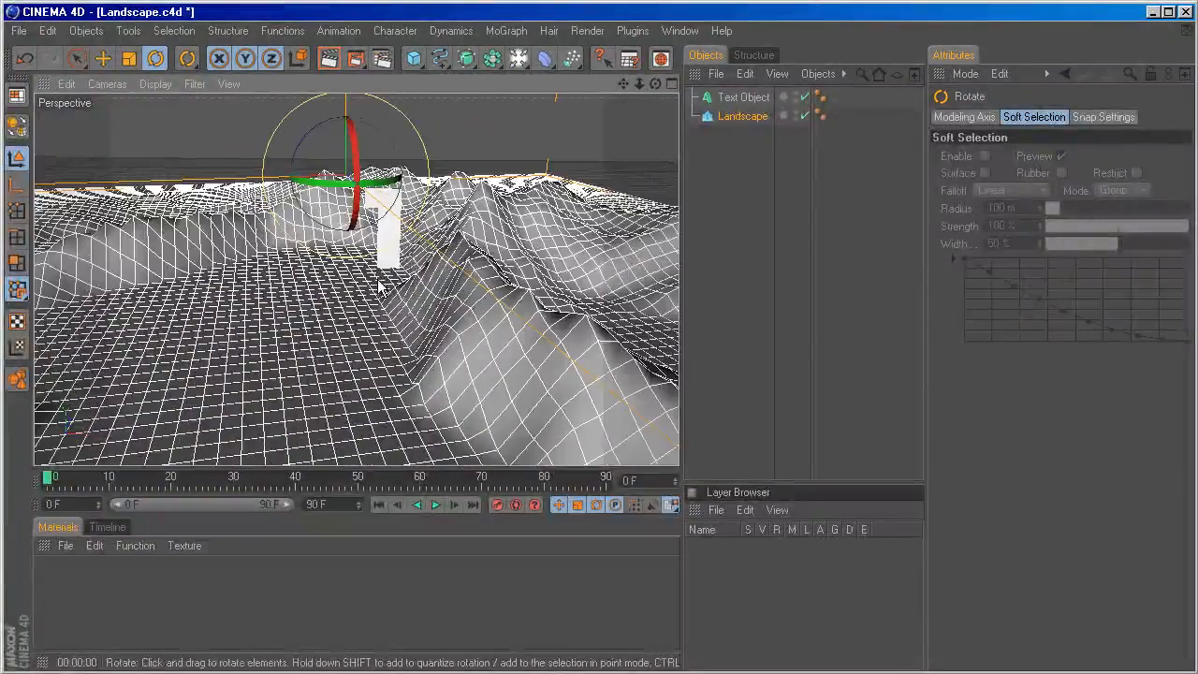
drag(339, 184, 382, 198)
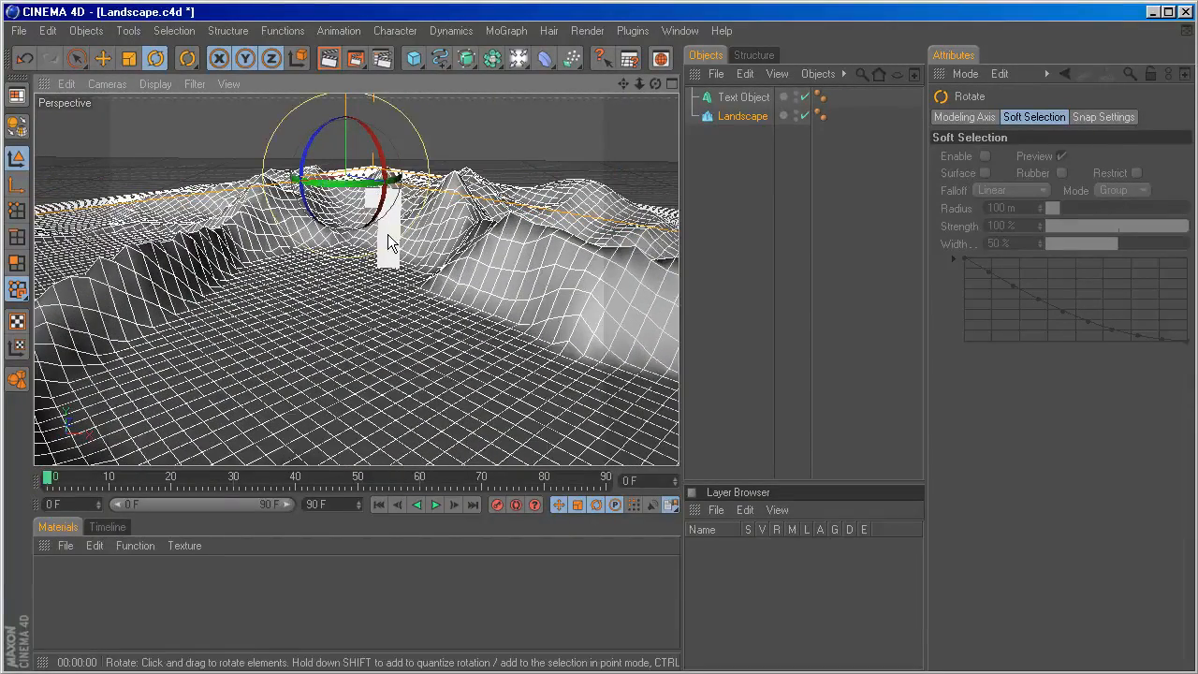
Move the "1" text back and sideways to the far end of the flat area, between the mountain ridges.
click(390, 242)
key(space)
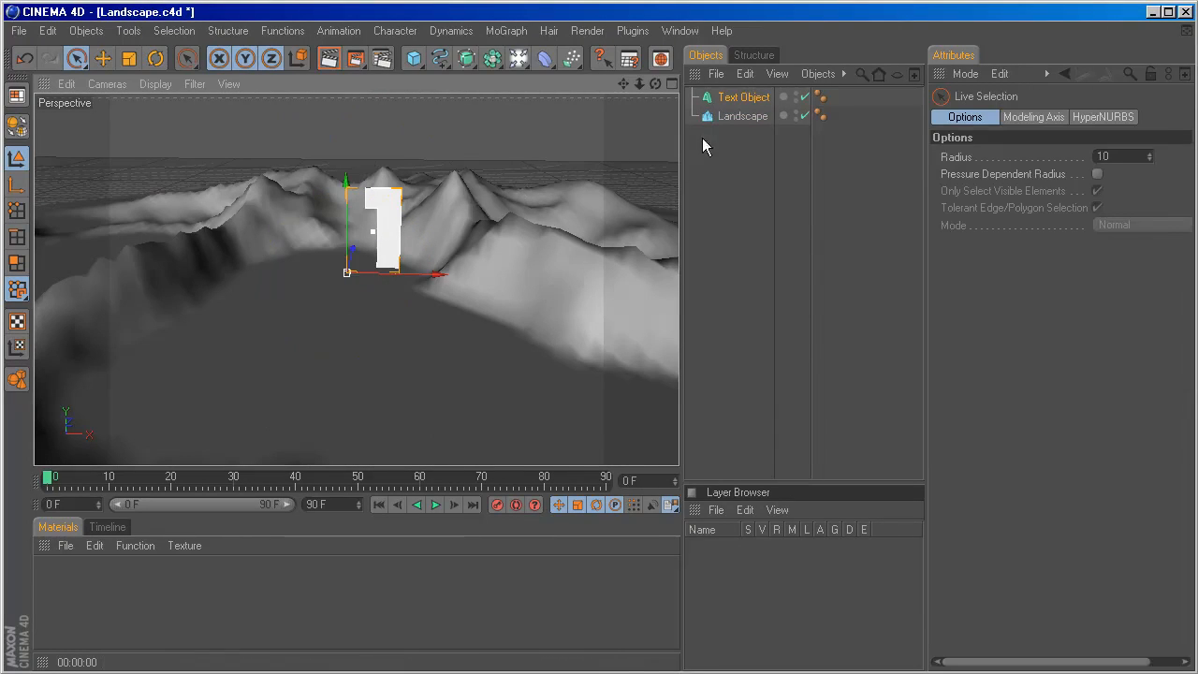
click(734, 96)
drag(356, 247, 360, 234)
drag(432, 271, 332, 234)
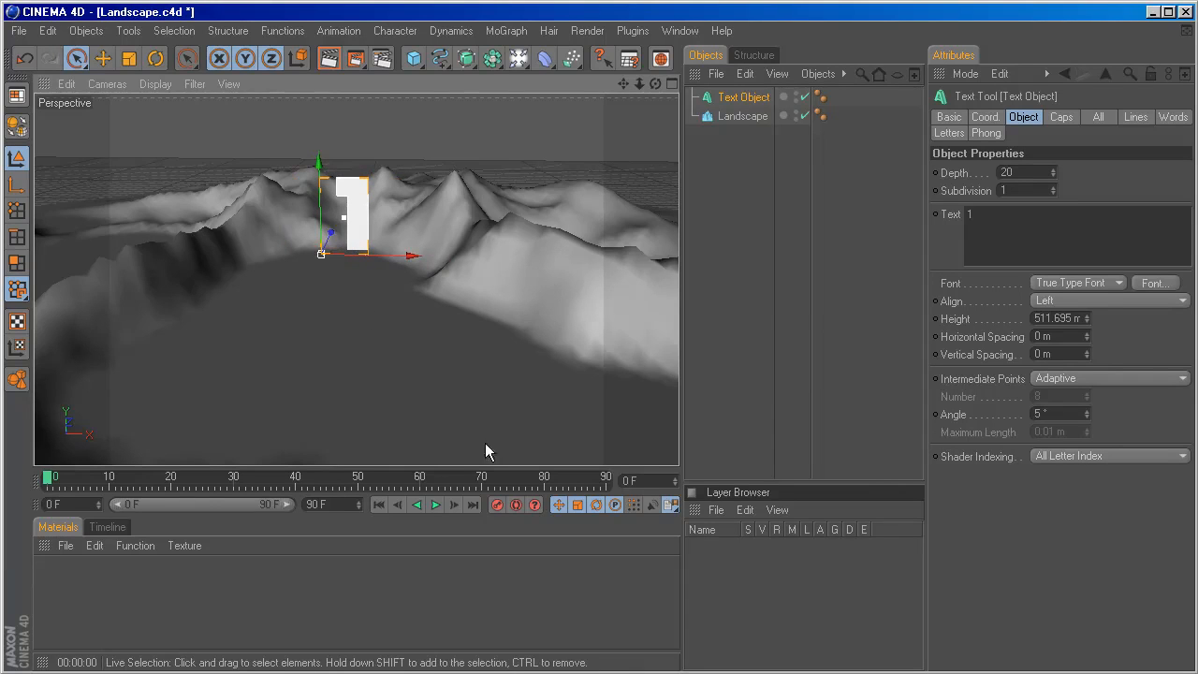
Scale the "1" text up further to a height of about 787 m.
alt+drag(487, 440, 489, 513)
key(t)
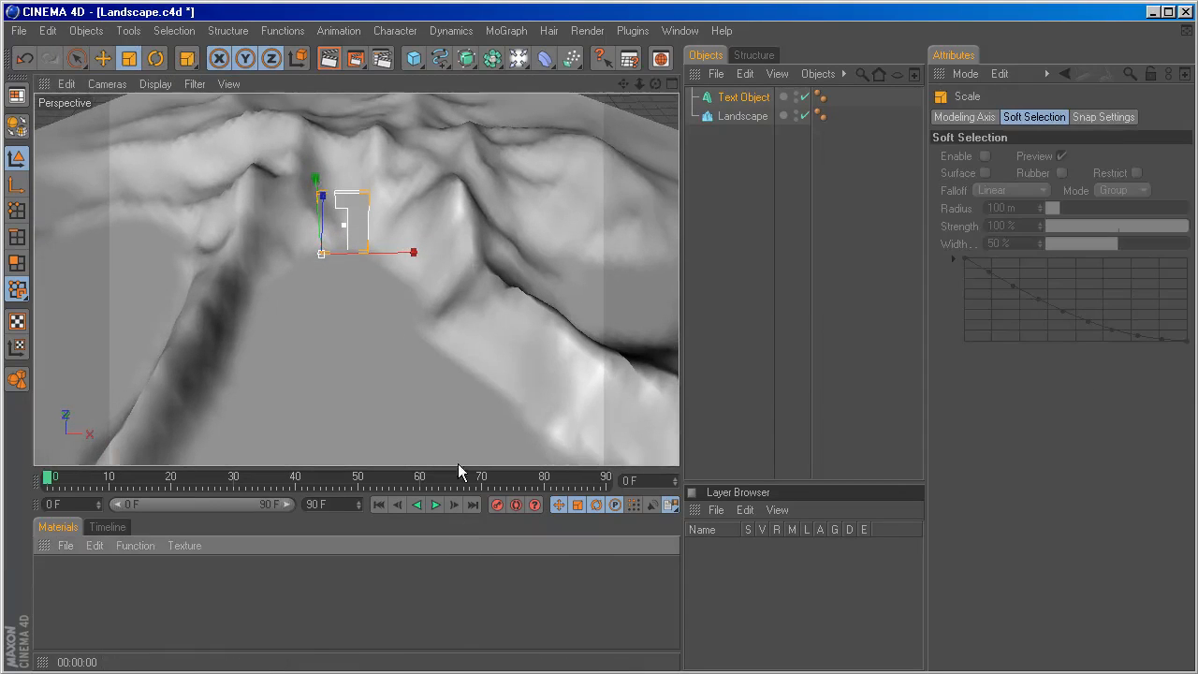
drag(461, 412, 433, 328)
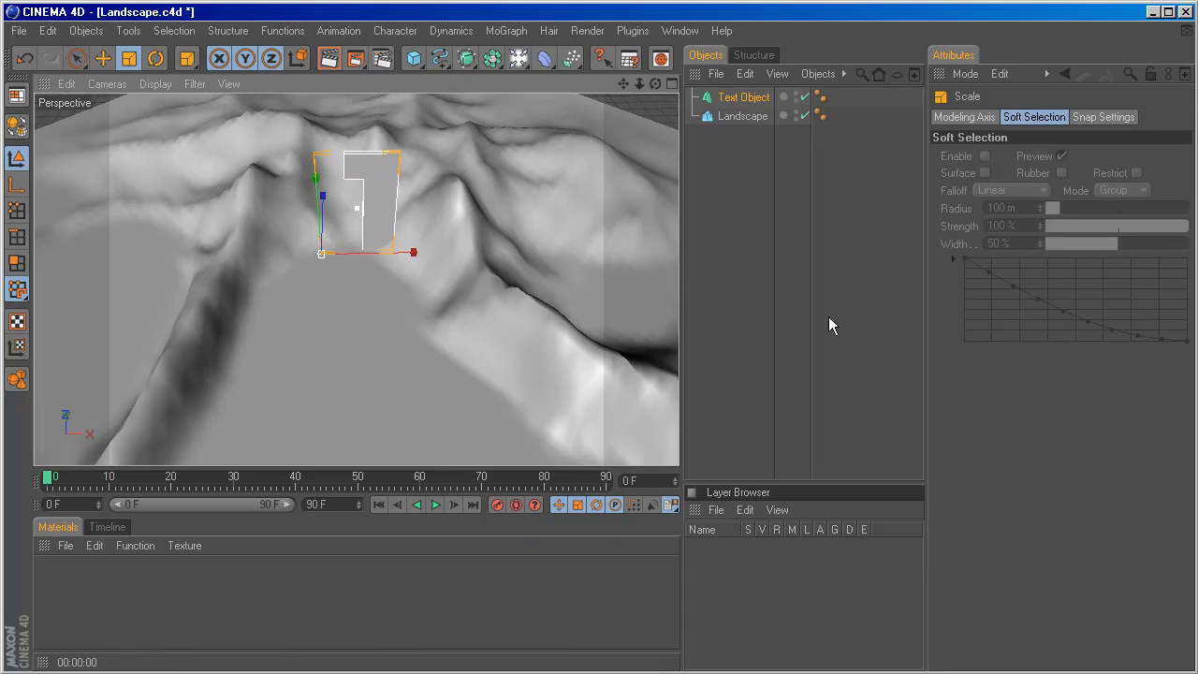
Set the text object's alignment to Middle.
click(749, 97)
click(1035, 117)
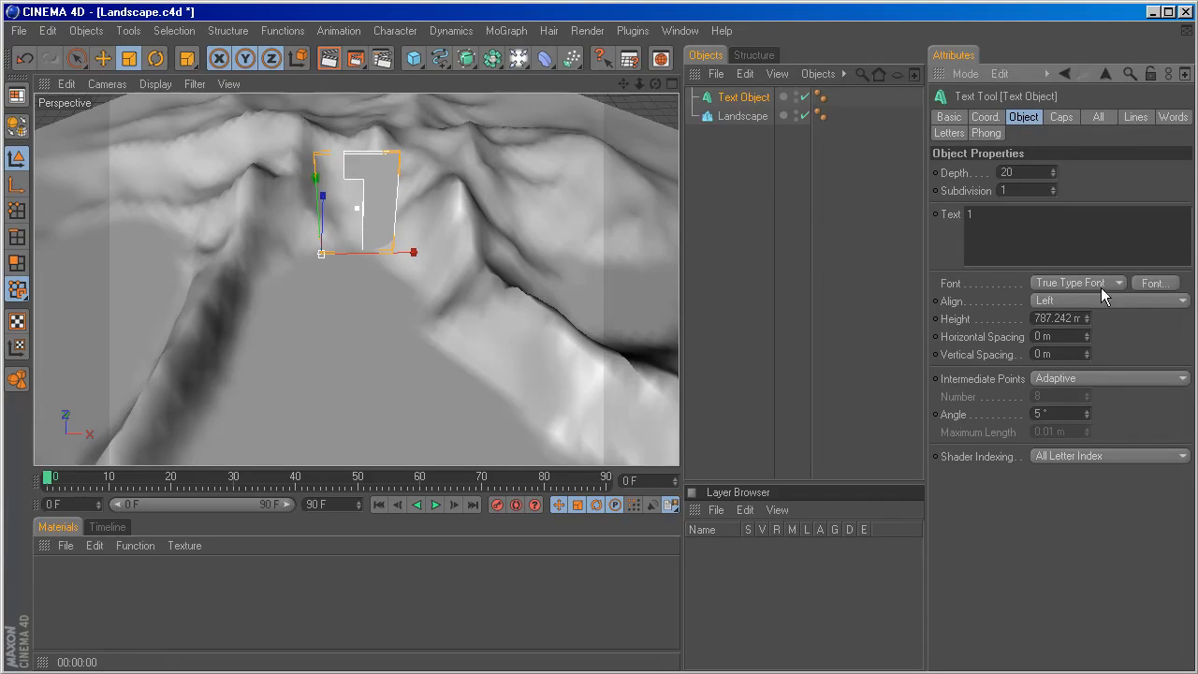
click(1110, 296)
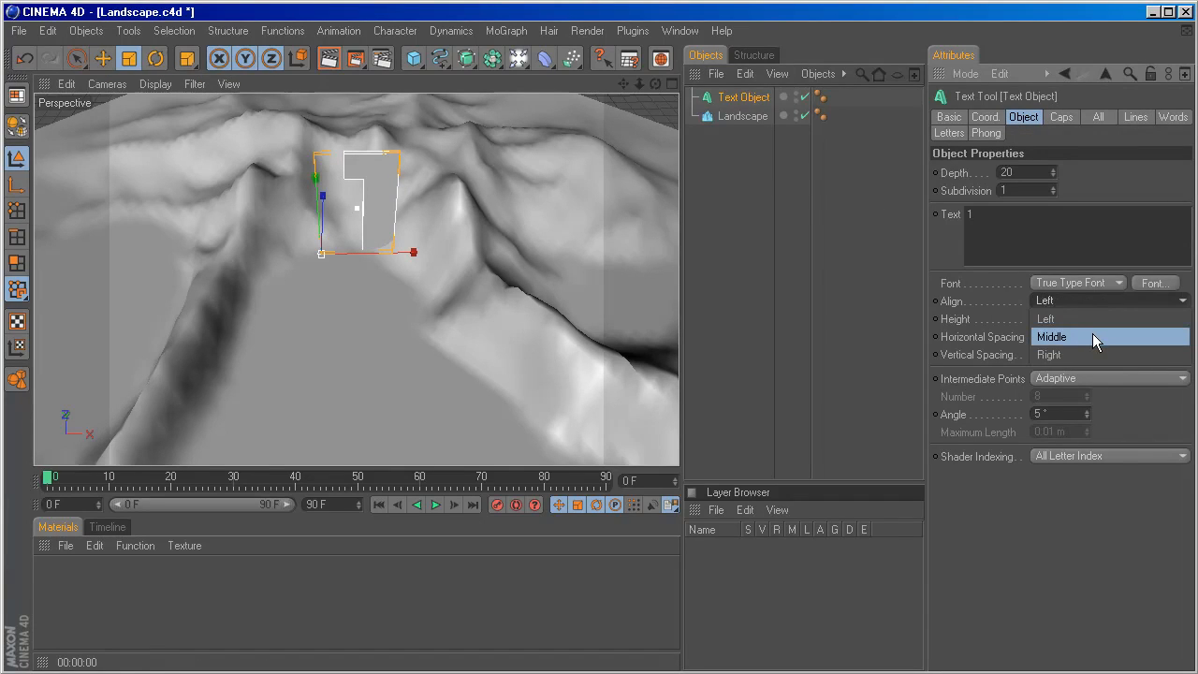
click(1092, 333)
Shift the "1" text along its X axis towards the middle of the valley and scale it to a height of about 757 m.
key(space)
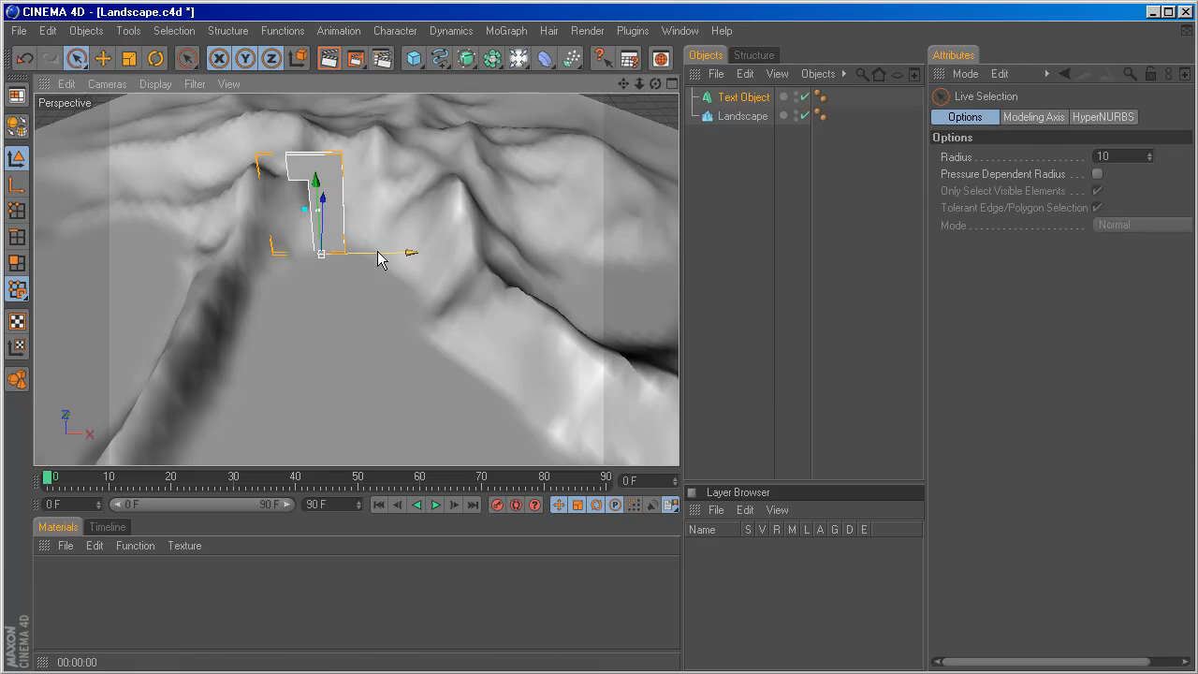
drag(378, 255, 391, 255)
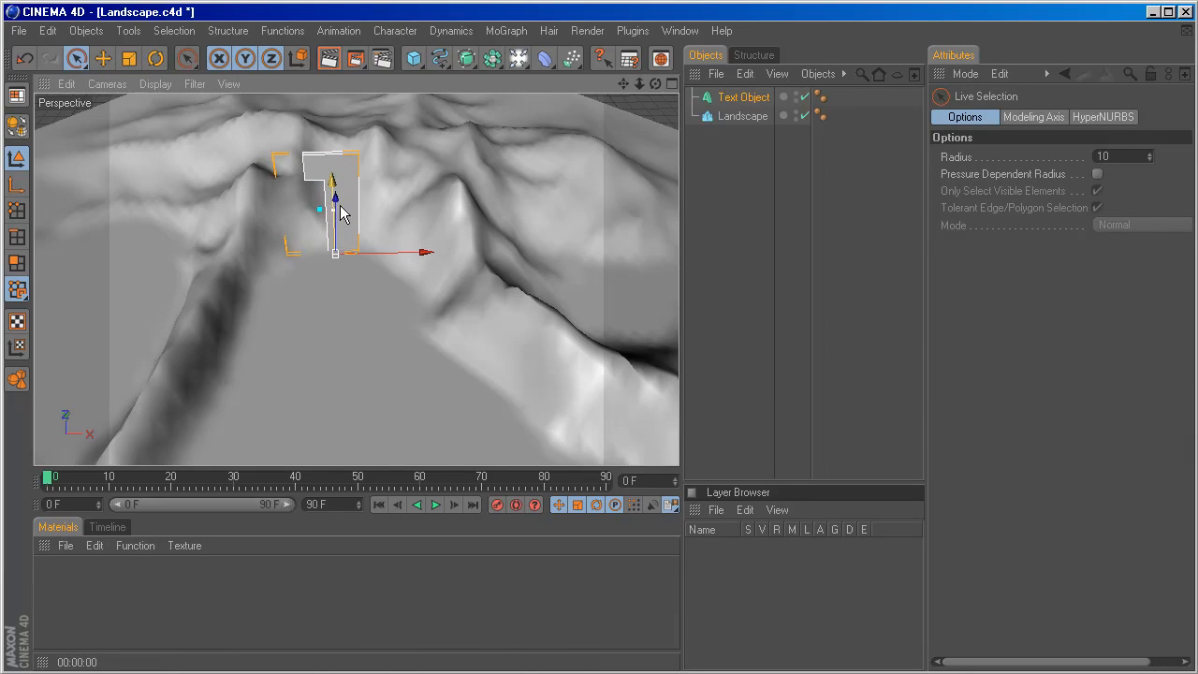
alt+drag(391, 248, 440, 238)
key(t)
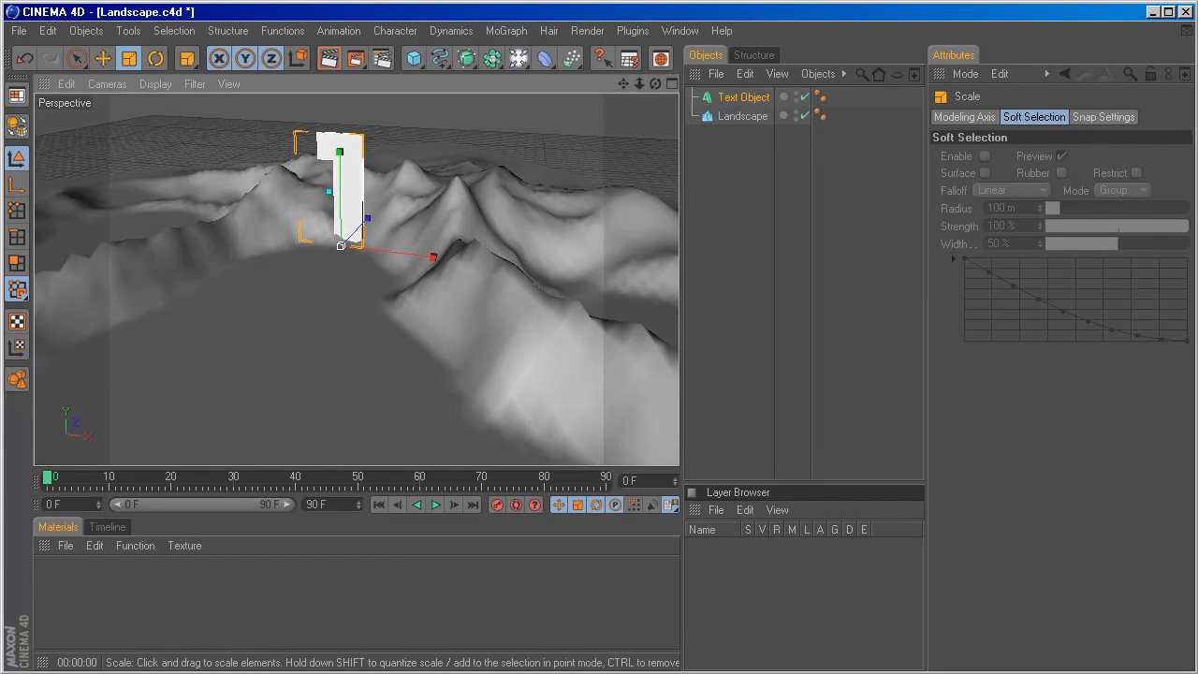
Set the text object's depth to 50.
click(744, 97)
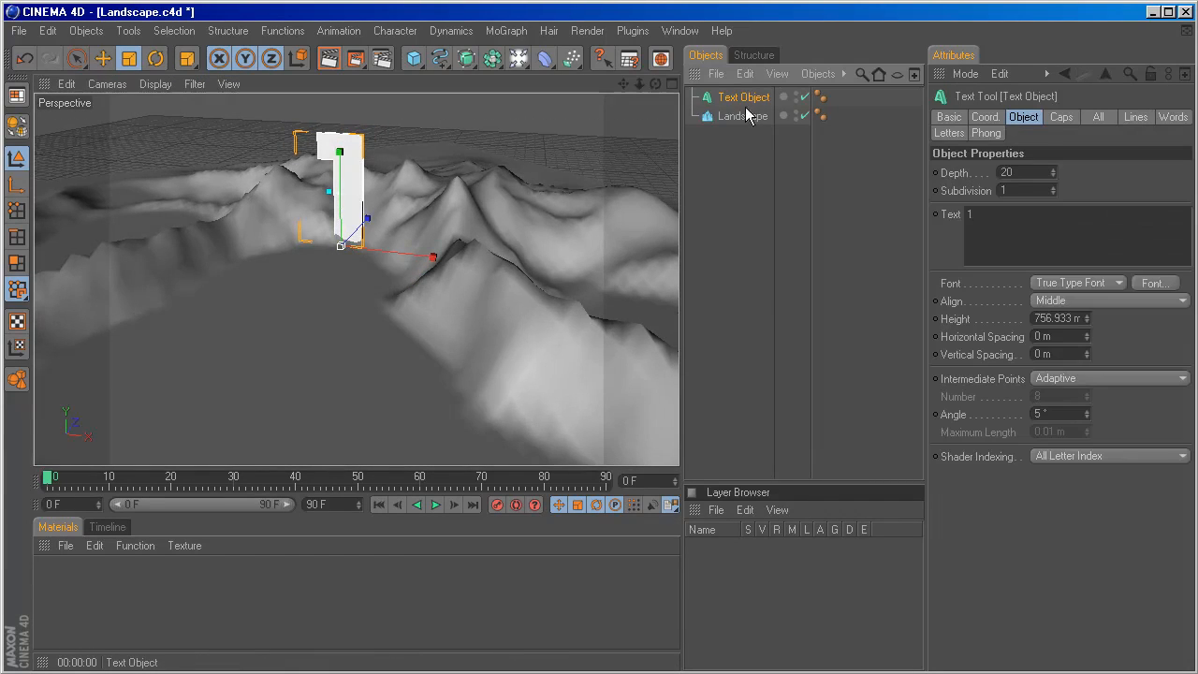
double_click(1032, 172)
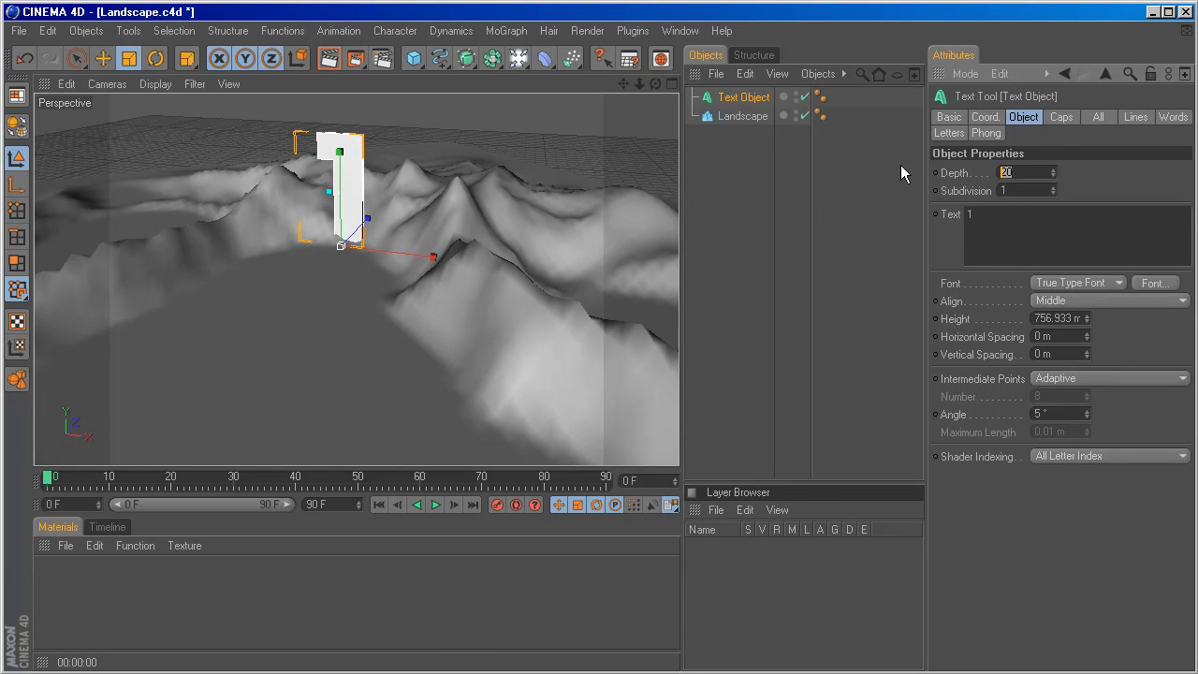
text(50)
key(Return)
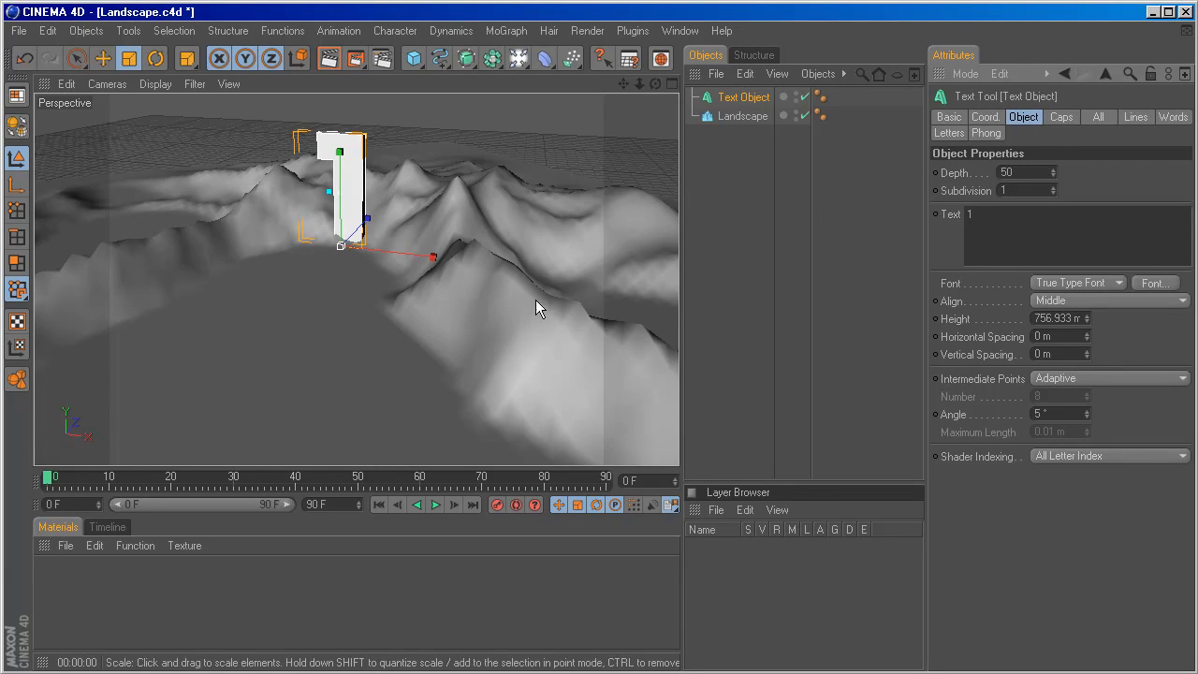
Set the text object's depth to 70.
alt+drag(536, 300, 553, 300)
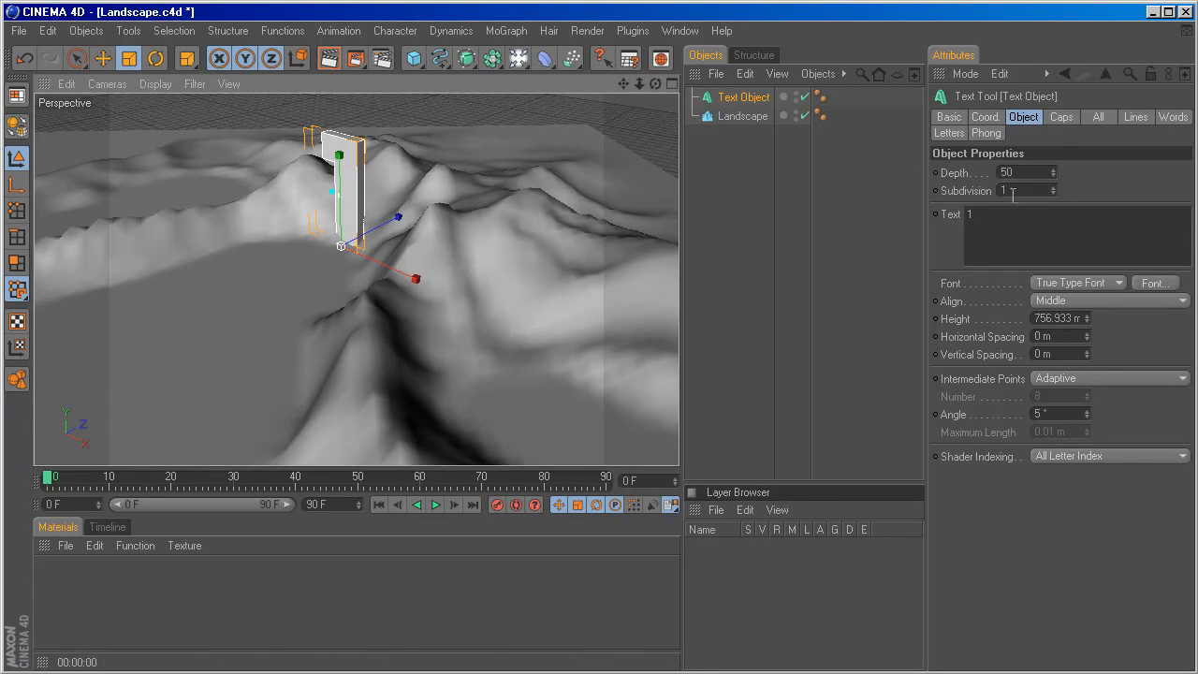
double_click(1032, 173)
text(70)
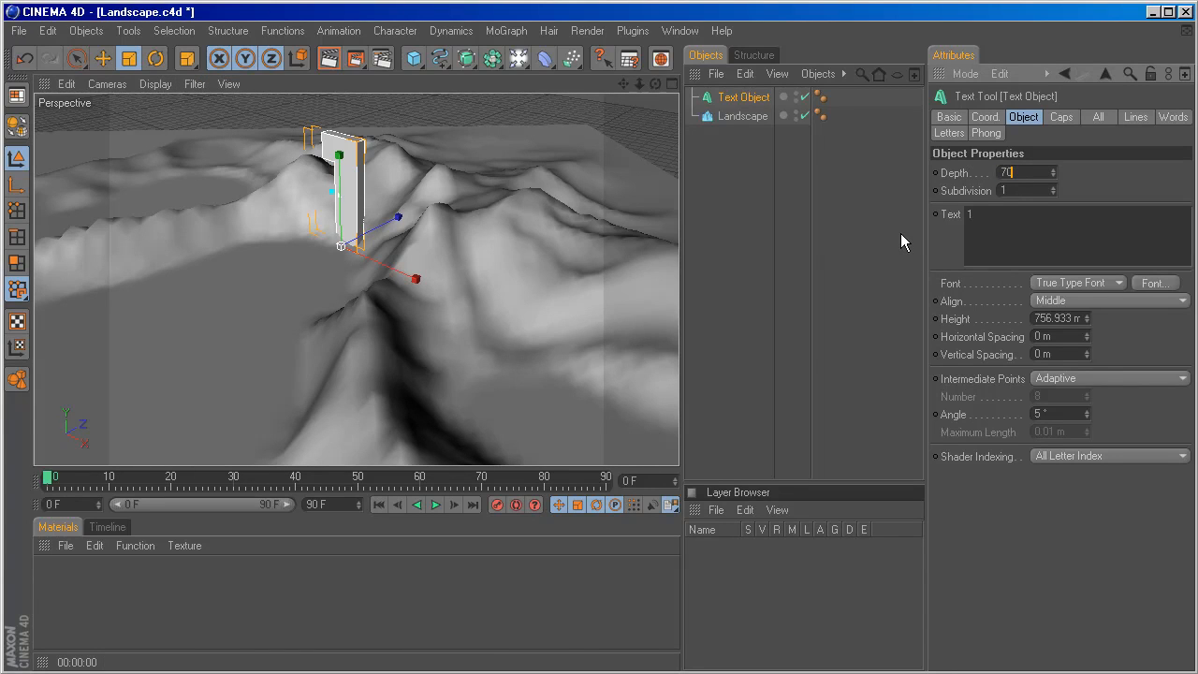
key(Return)
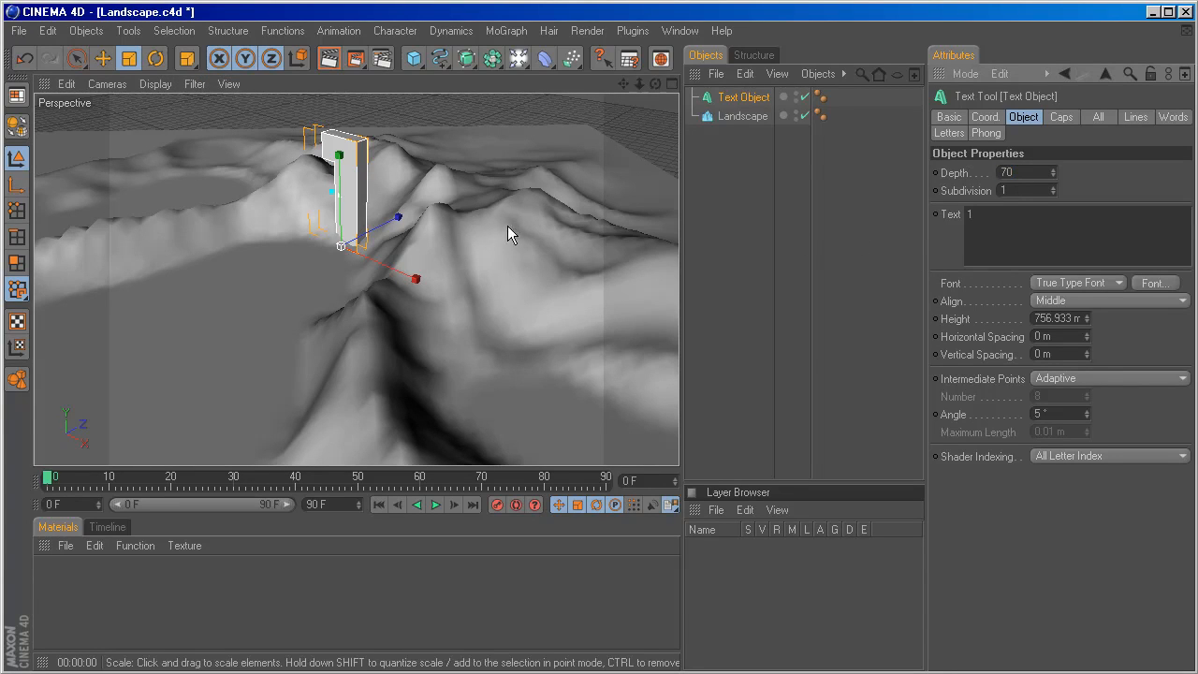
Set both the start and end caps of the text object to Fillet Cap.
alt+drag(507, 225, 508, 201)
click(1054, 117)
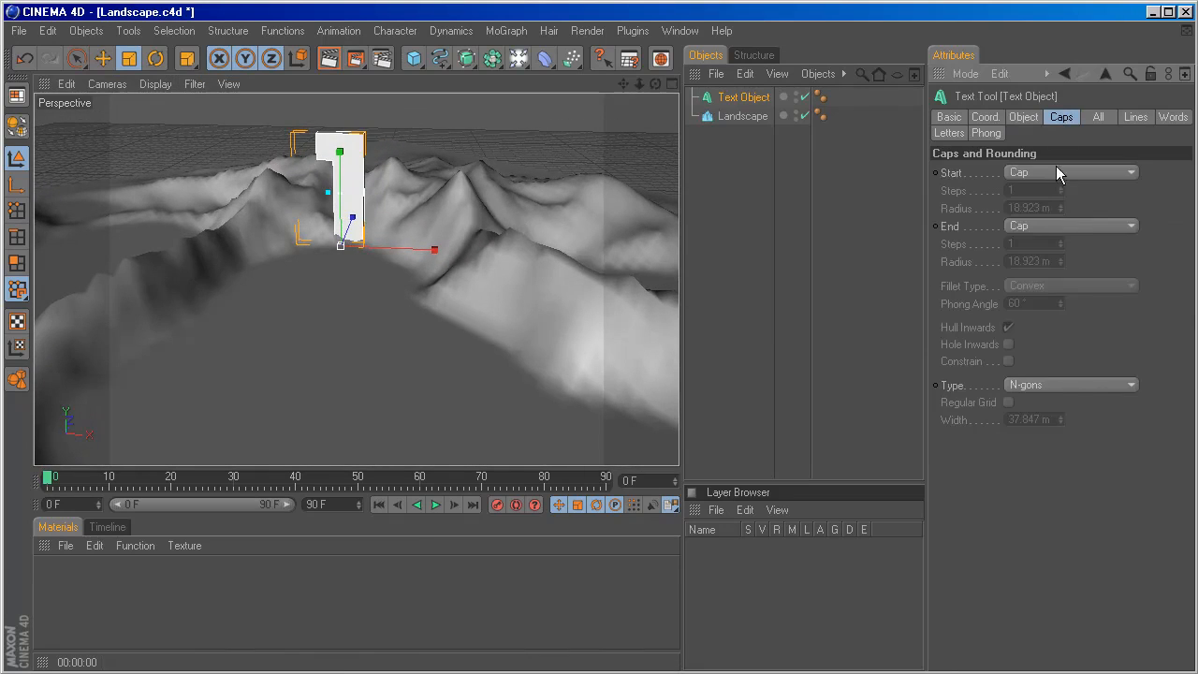
click(1070, 172)
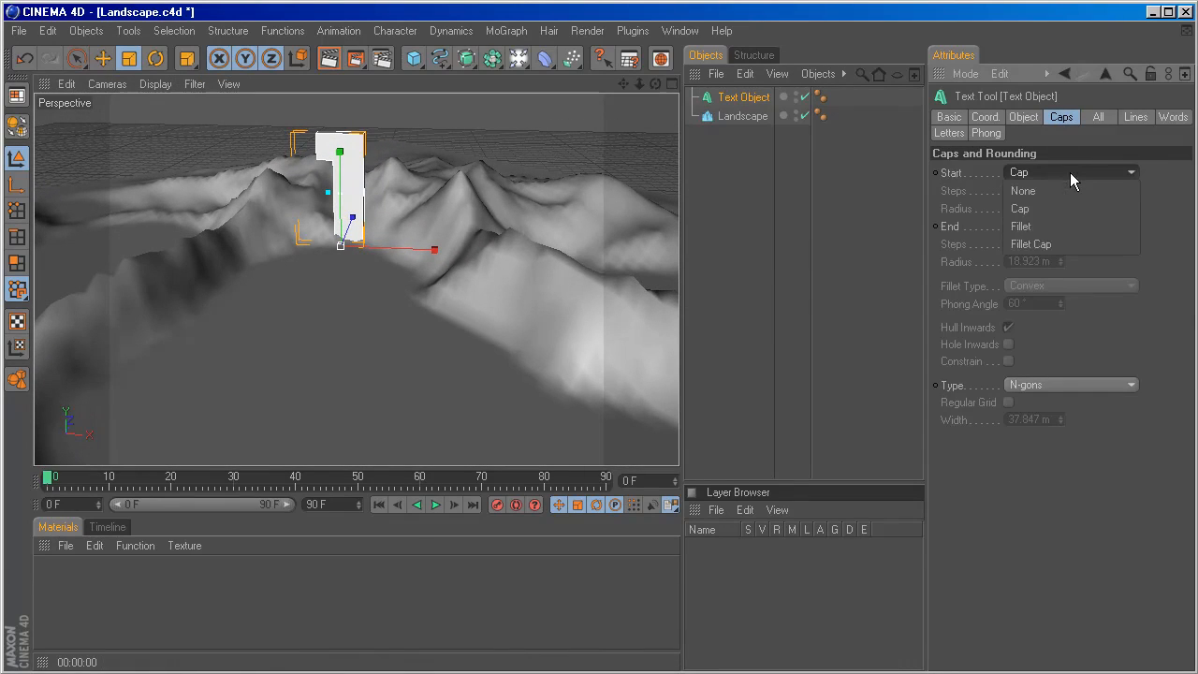
click(1057, 243)
click(1067, 225)
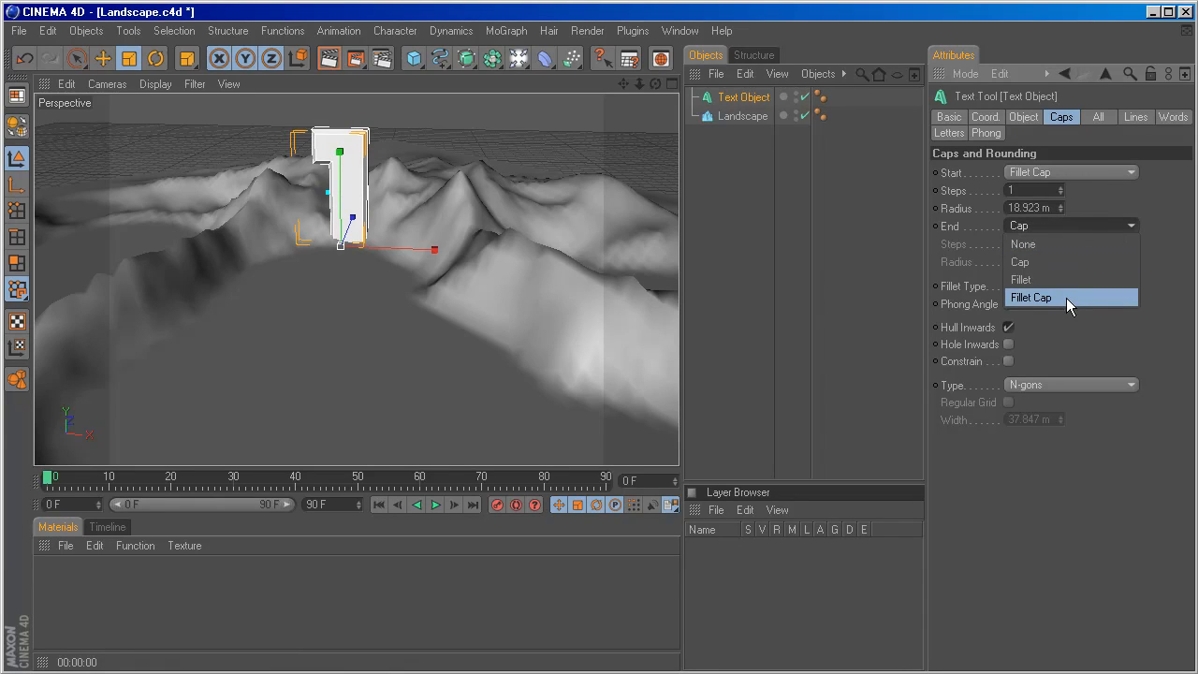
click(1066, 298)
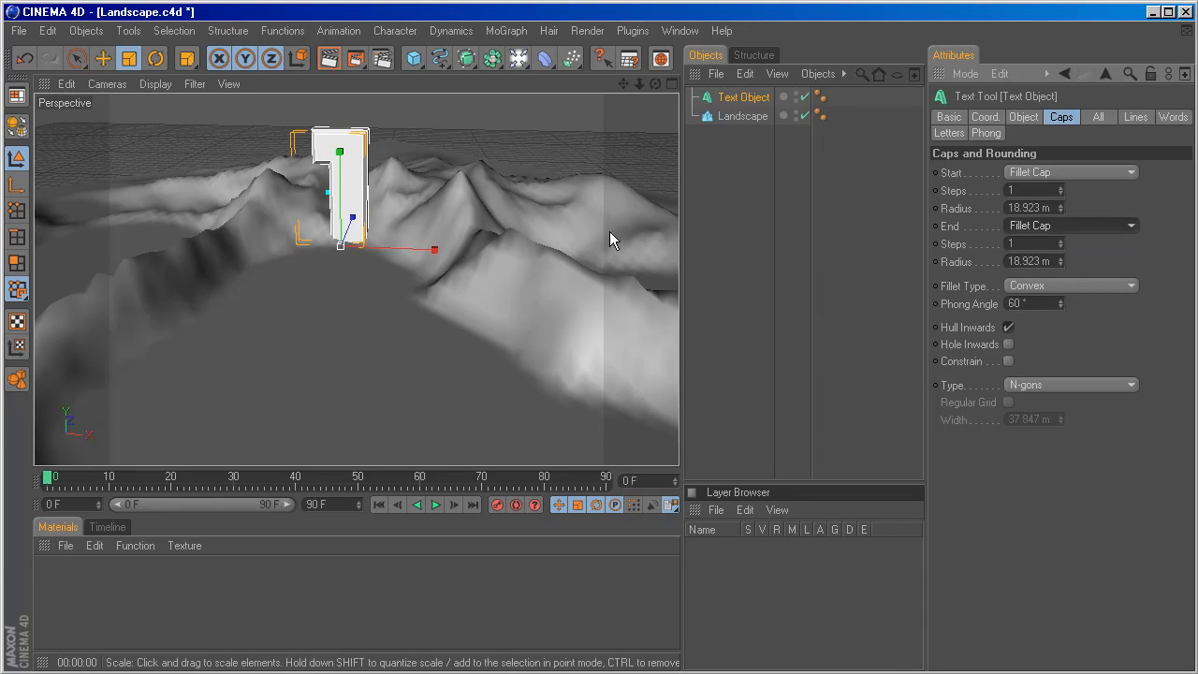
Set the text caps' fillet type to Engraved and inspect the resulting edges from the side.
alt+drag(609, 241, 643, 222)
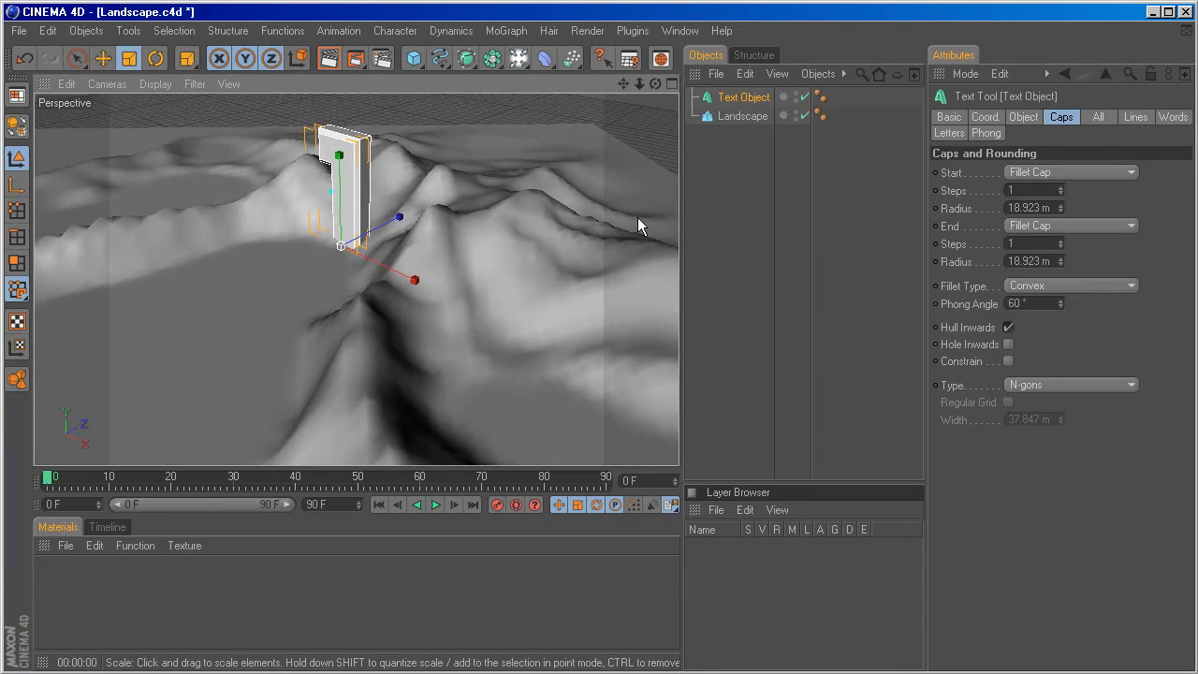
click(1086, 284)
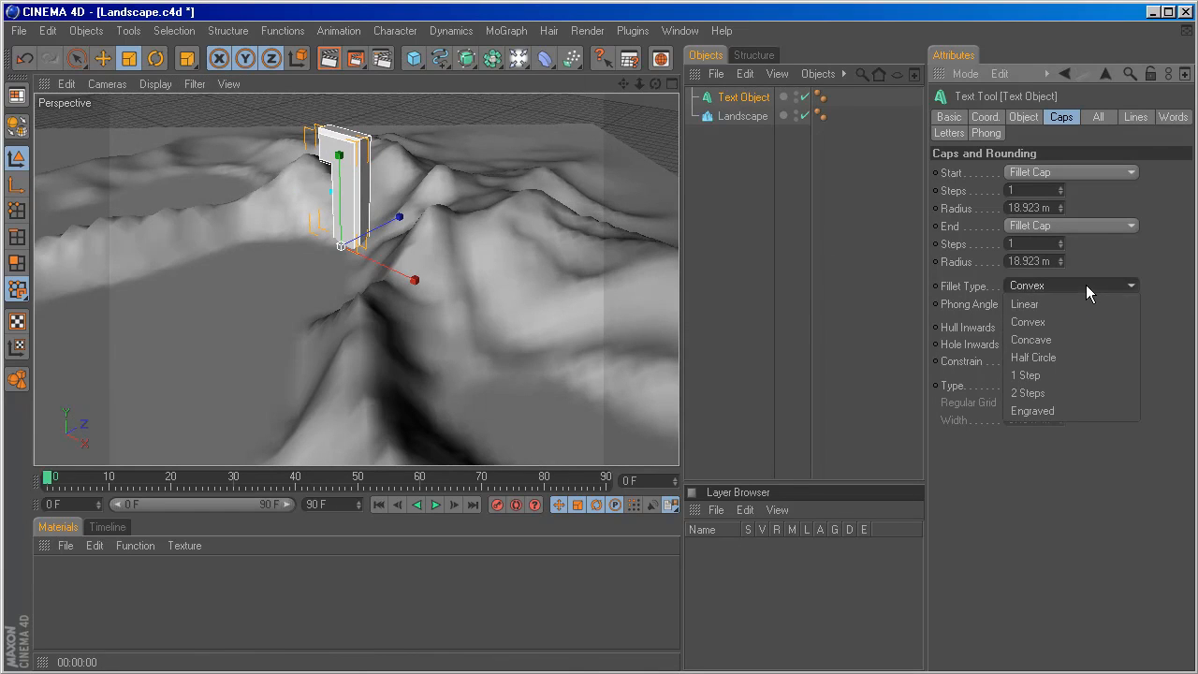
click(1056, 412)
alt+drag(276, 192, 341, 182)
alt+drag(468, 126, 437, 158)
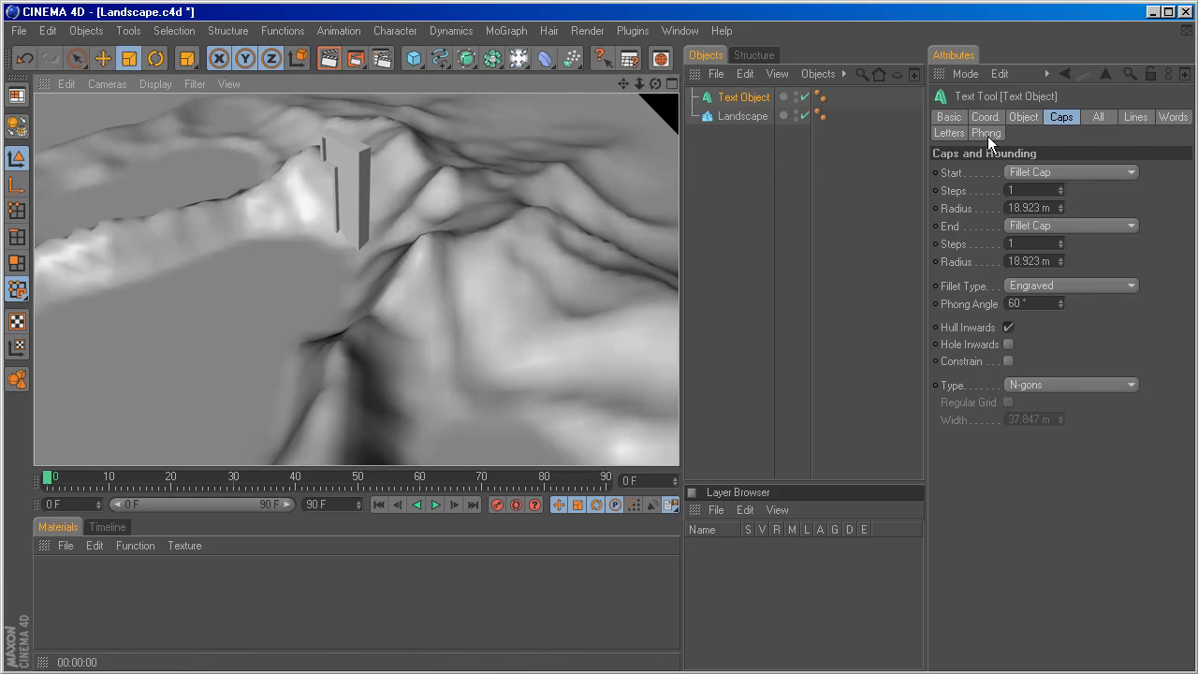
Set the text object's cap type to Quadrangles and enable Regular Grid.
click(741, 98)
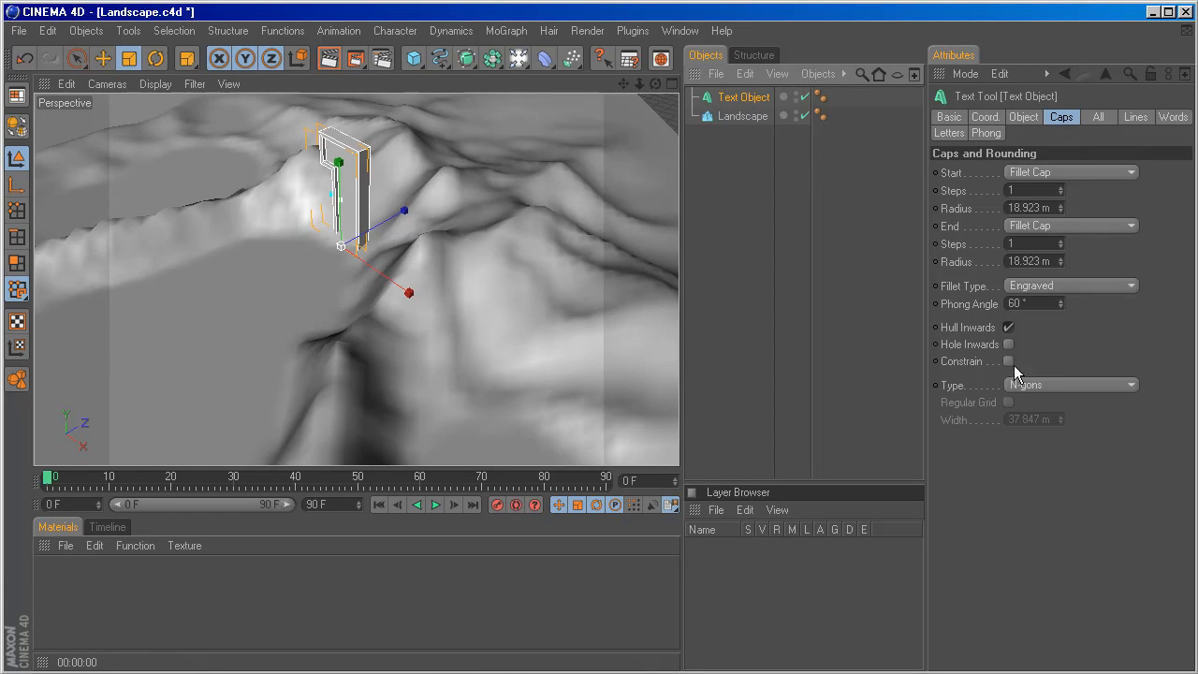
click(1025, 389)
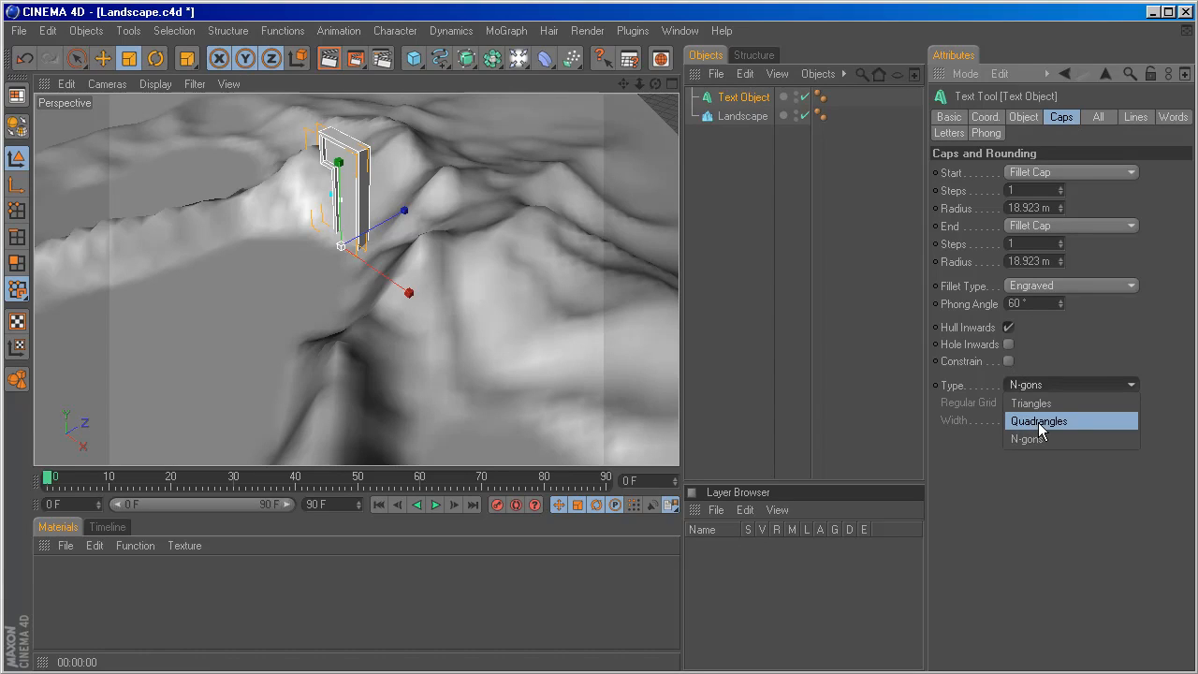
click(1040, 424)
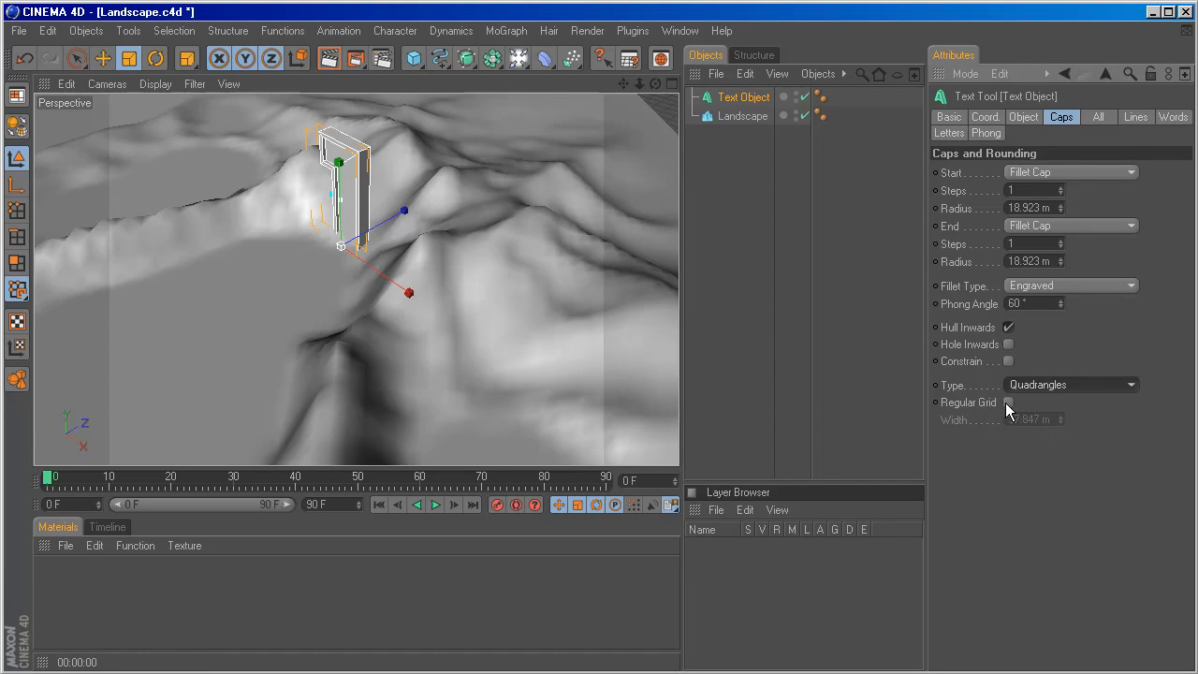
click(1008, 403)
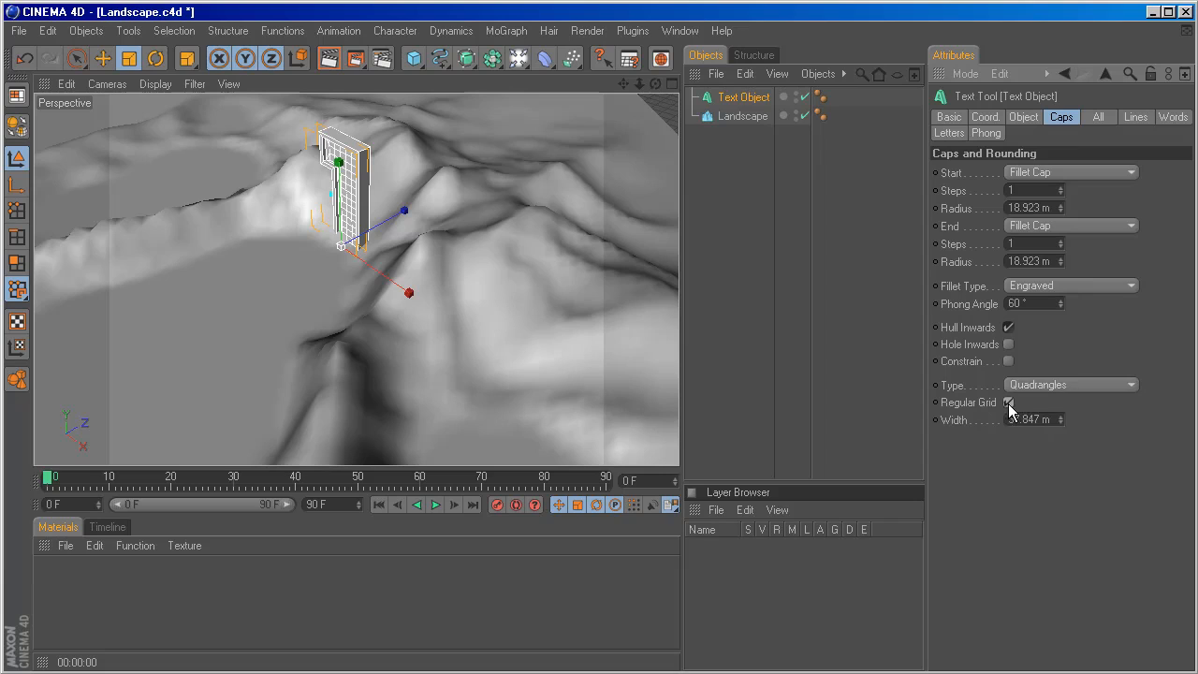
Set the regular grid width of the text object's caps to 20 m and check the mesh density.
double_click(1013, 419)
text(20)
key(Return)
scroll(332, 217, up, 5)
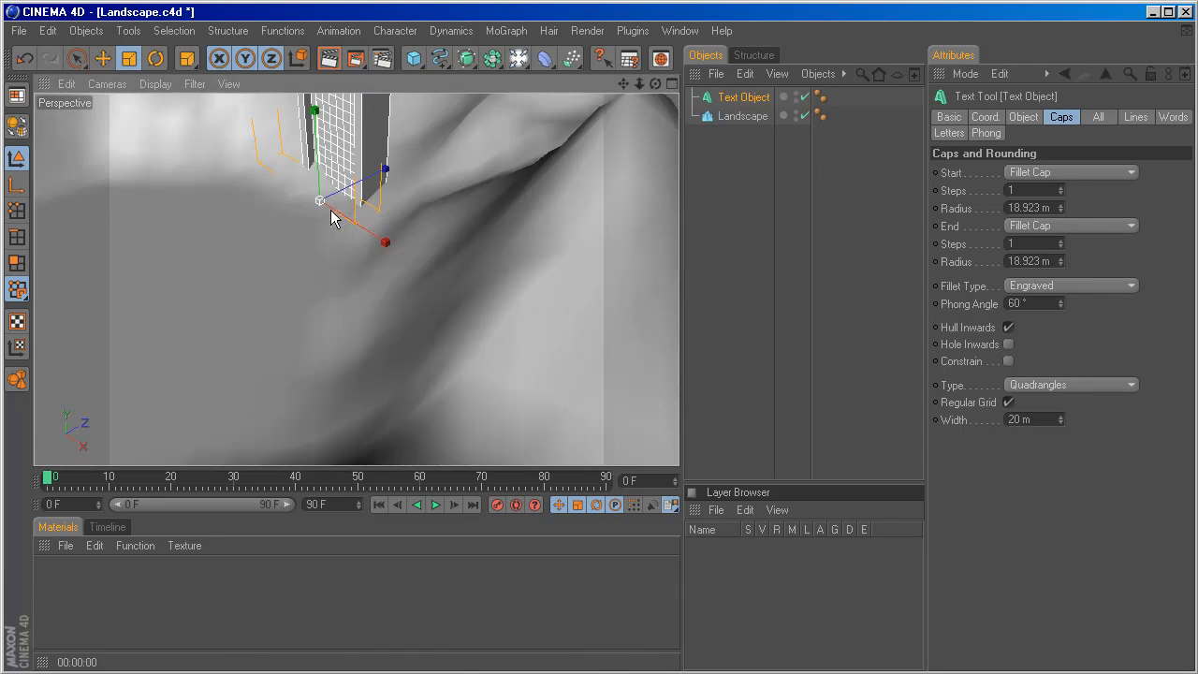
alt+middle_drag(476, 179, 497, 374)
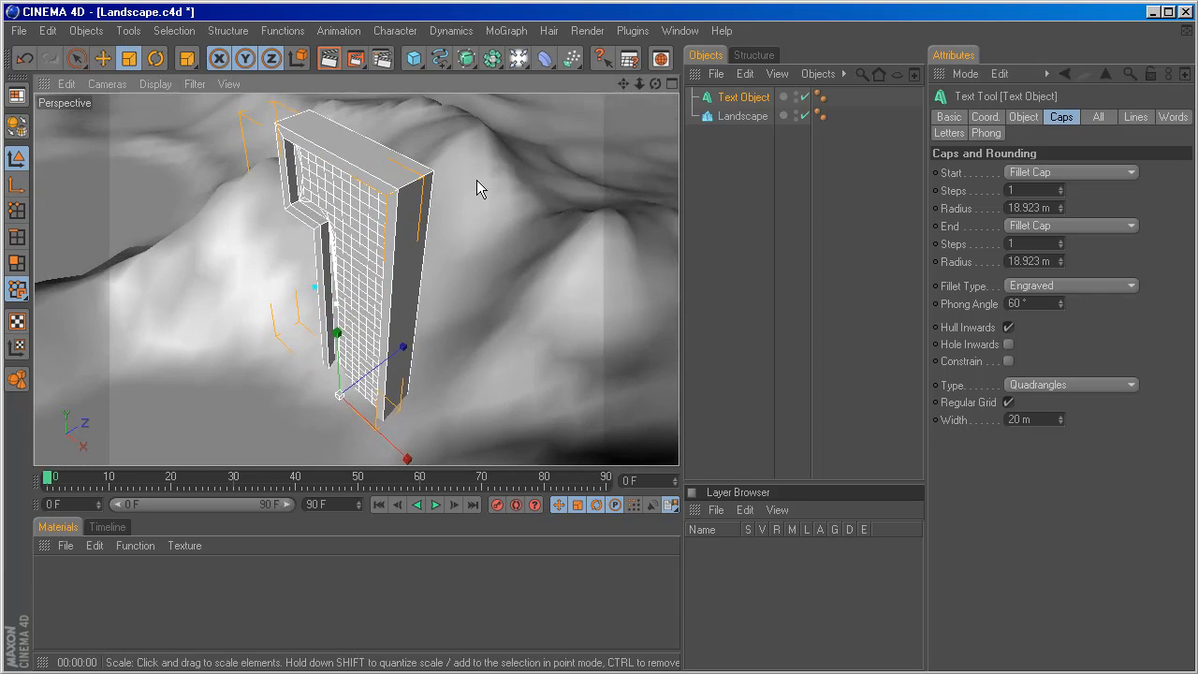
alt+drag(477, 180, 574, 174)
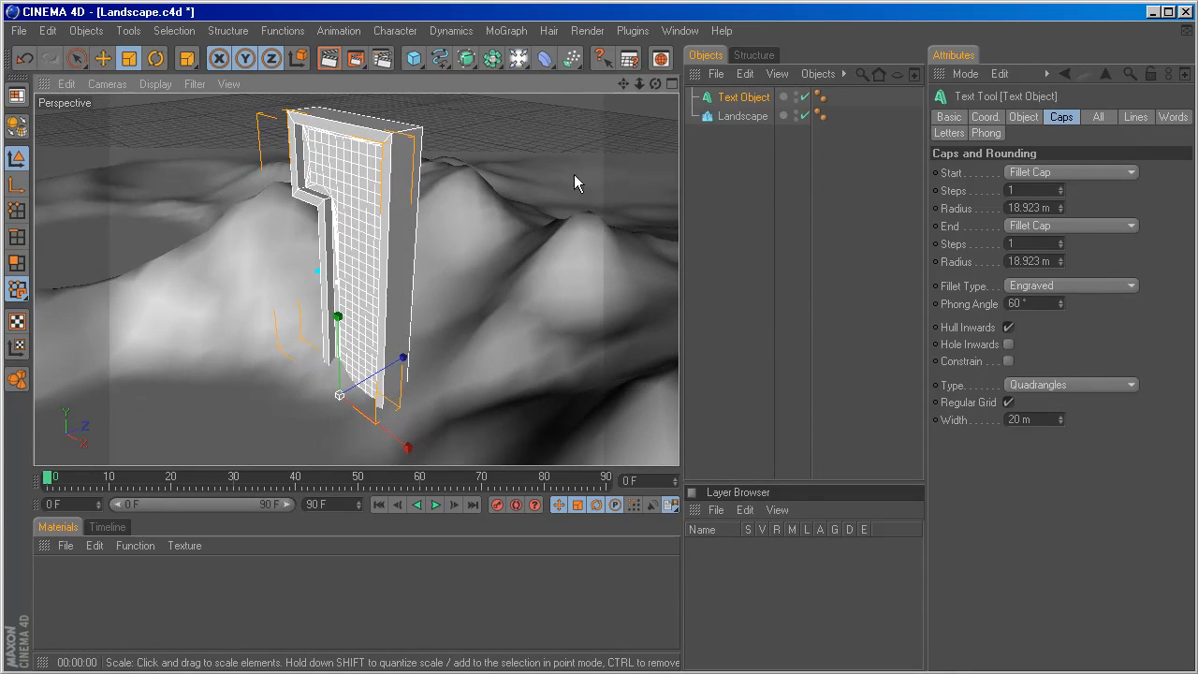
Set the text object's intermediate points to Subdivided with an angle of 20°.
click(1024, 117)
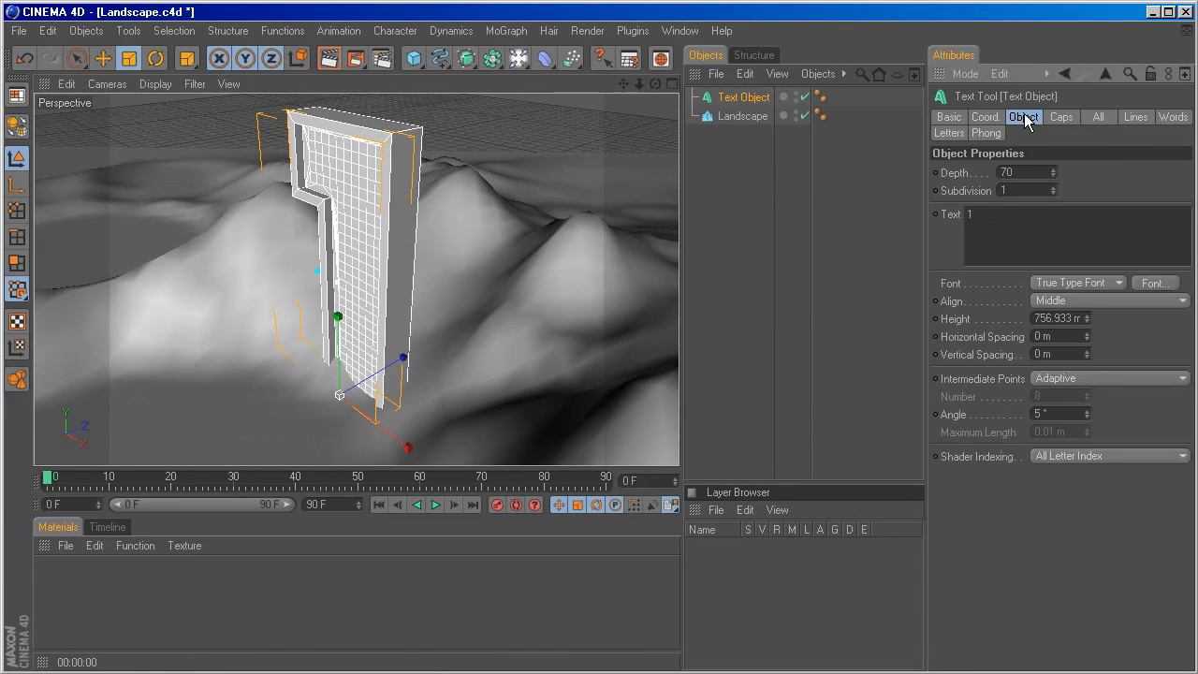
click(1071, 380)
click(1071, 467)
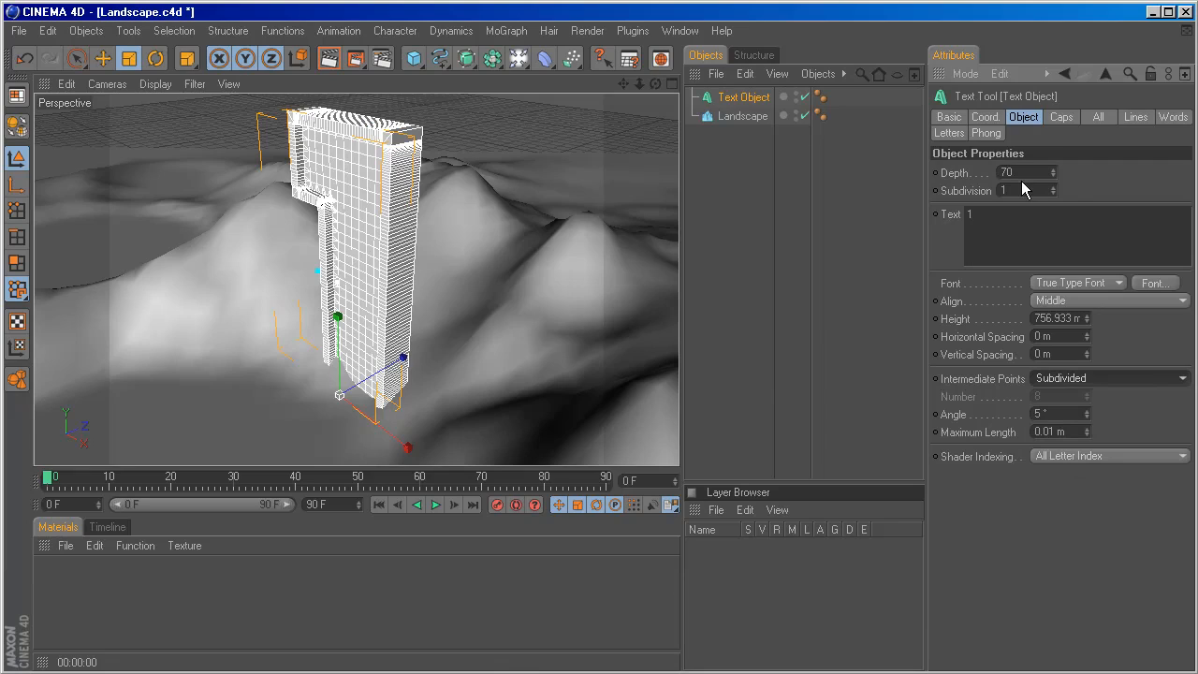
click(1056, 413)
text(20)
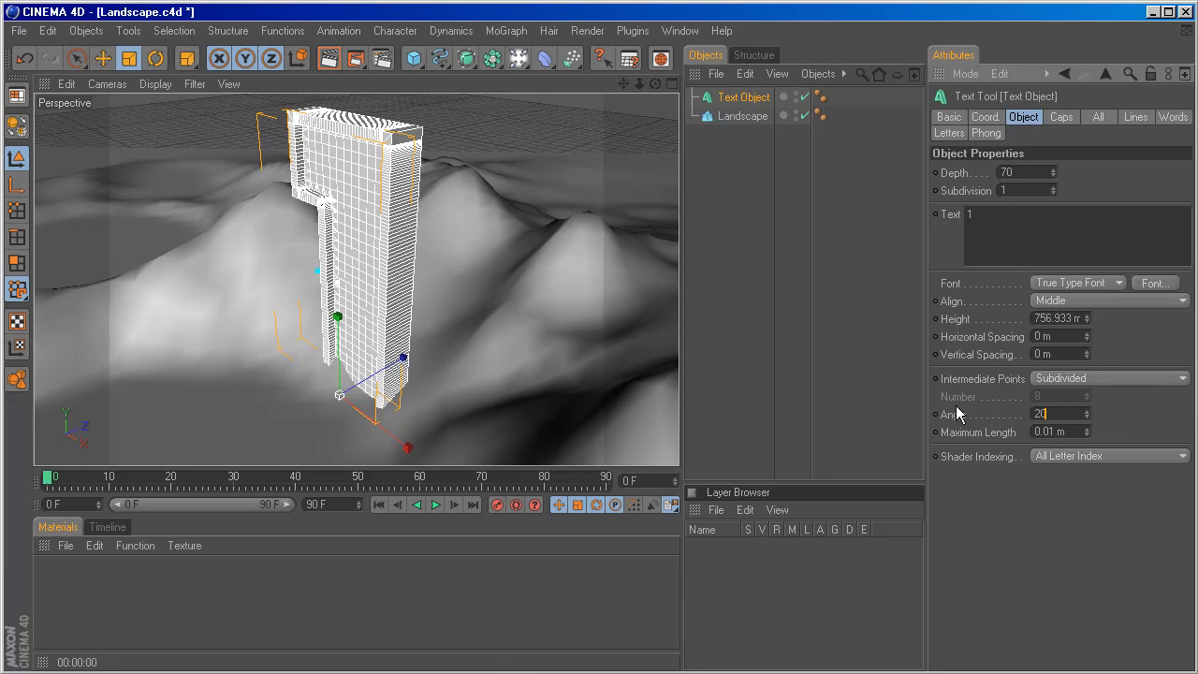
click(1037, 507)
Raise the text object's depth subdivision to 5.
click(1053, 187)
click(1053, 186)
click(1054, 186)
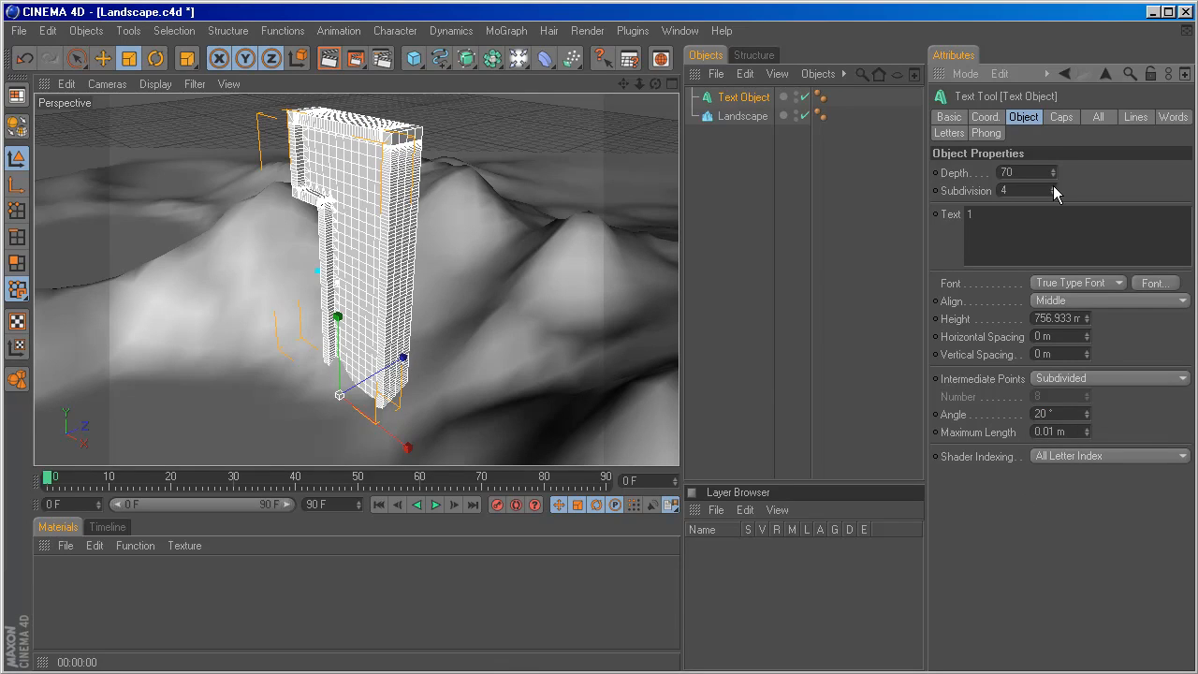
click(1053, 186)
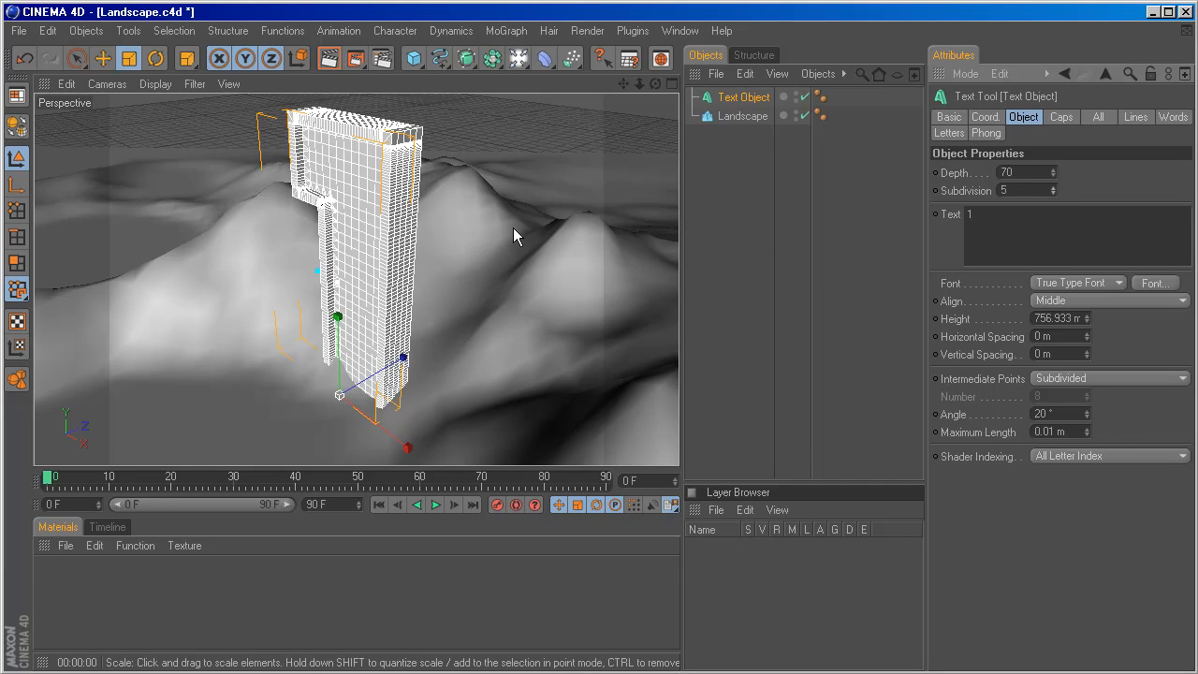
mouse_move(476, 199)
alt+mouse_down()
mouse_move(594, 154)
mouse_move(473, 211)
alt+mouse_up()
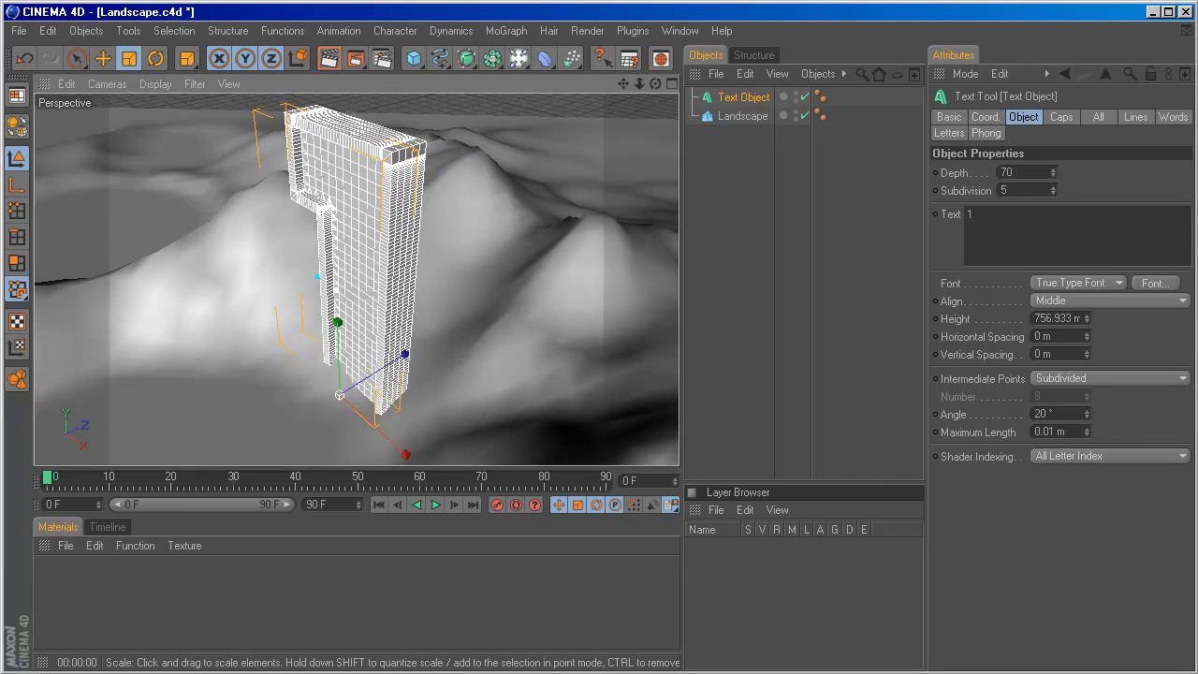
alt+click(467, 60)
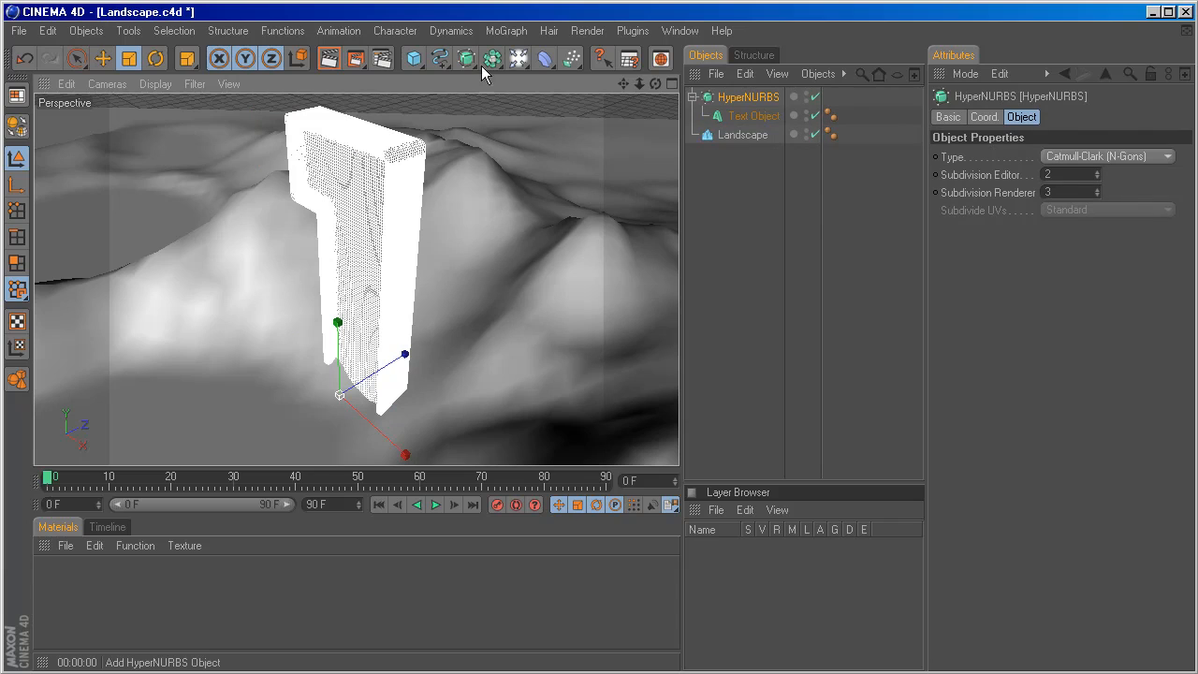
drag(745, 116, 760, 97)
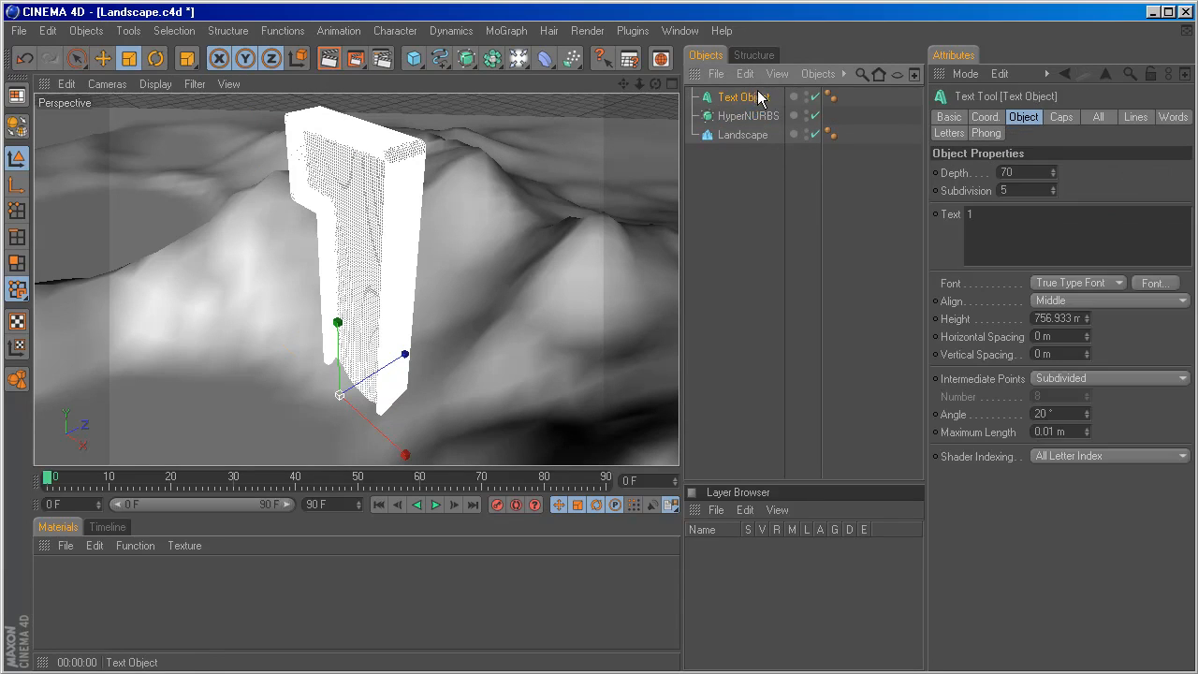
click(721, 117)
key(Delete)
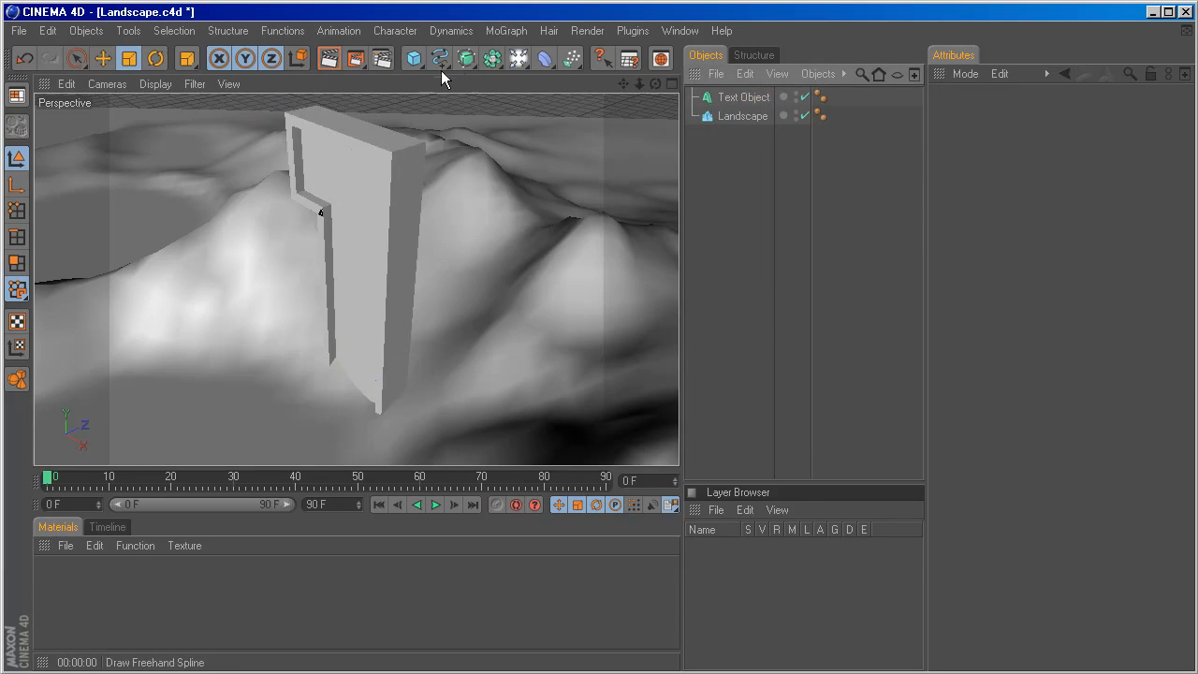
Add a HyperNURBS with the text object as its child and render the view to check the smoothed edges.
click(466, 58)
drag(739, 120, 757, 106)
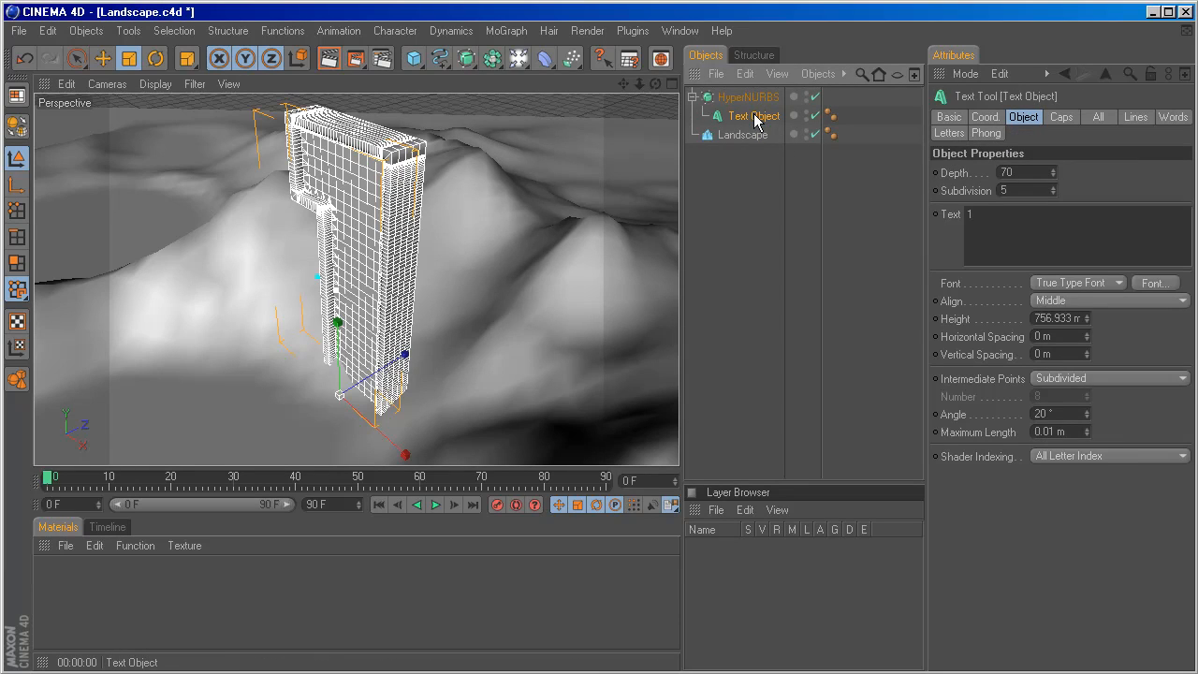
key(ctrl+r)
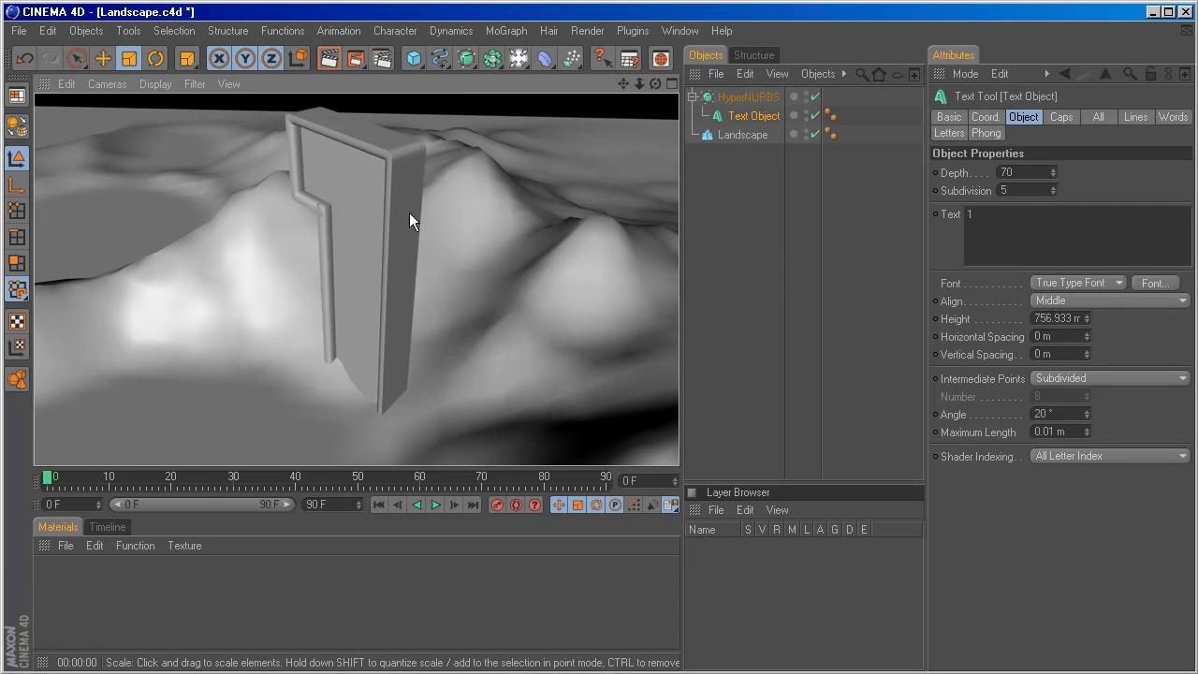
alt+drag(446, 341, 481, 322)
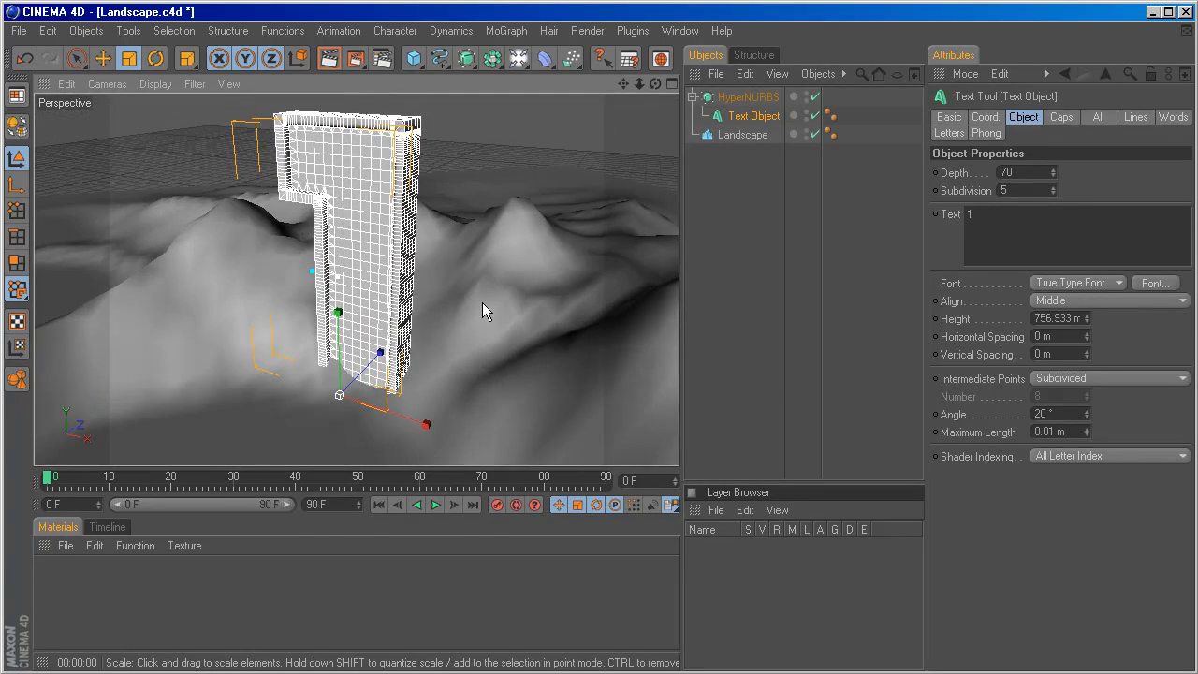
Set the landscape's width segments and depth segments to 300 each.
click(739, 135)
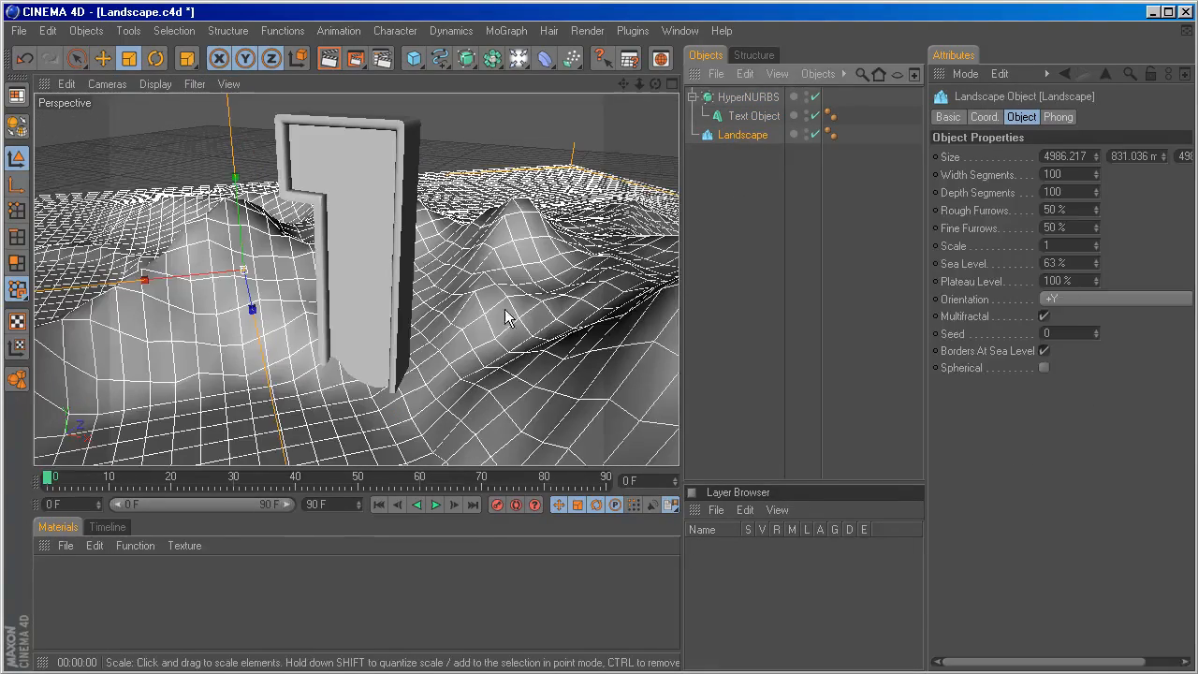
alt+drag(505, 318, 536, 360)
alt+right_drag(505, 318, 393, 323)
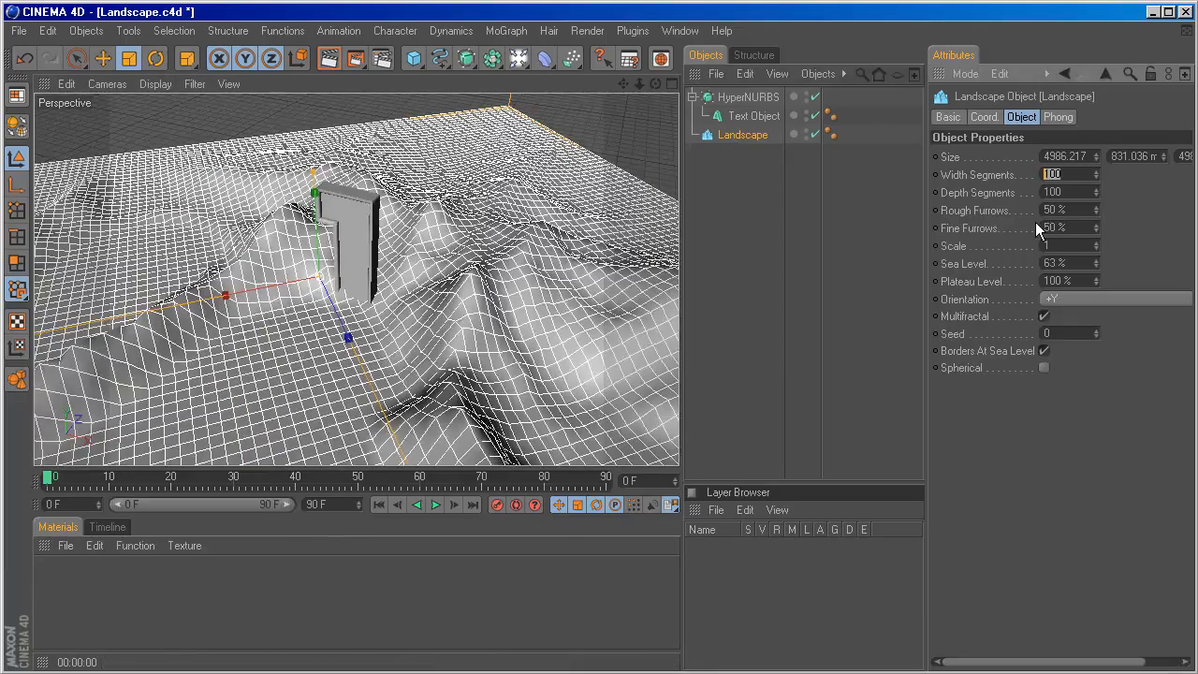
double_click(1085, 174)
text(300)
key(Tab)
text(300)
key(Return)
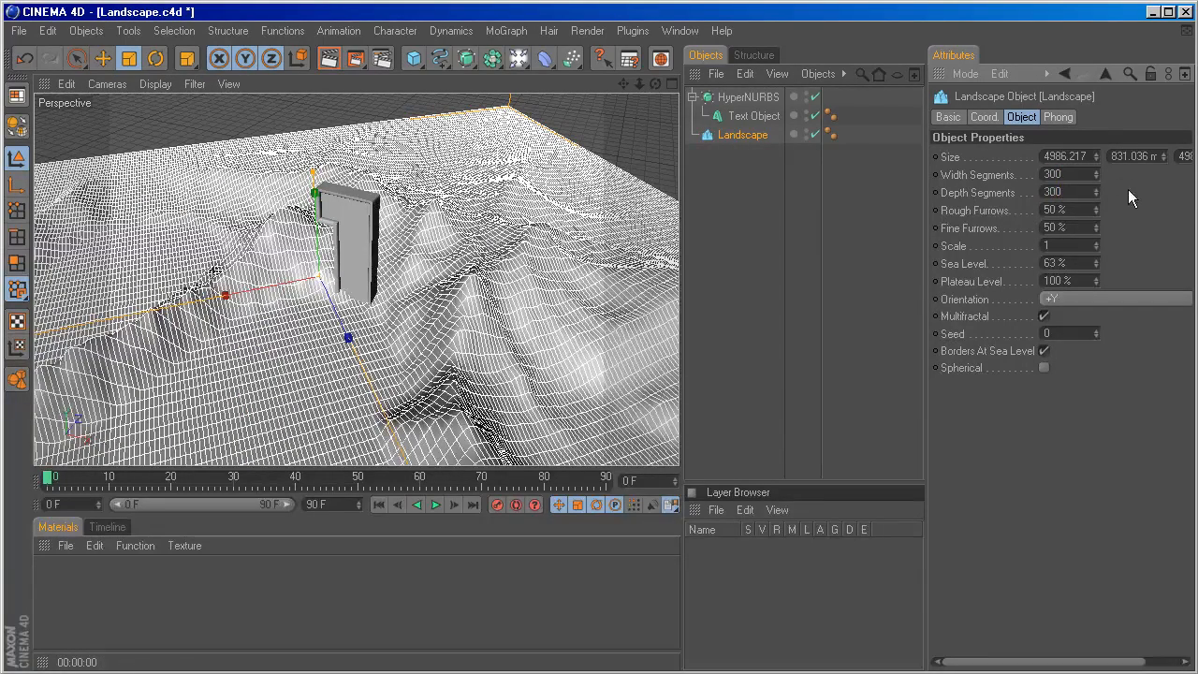
click(741, 136)
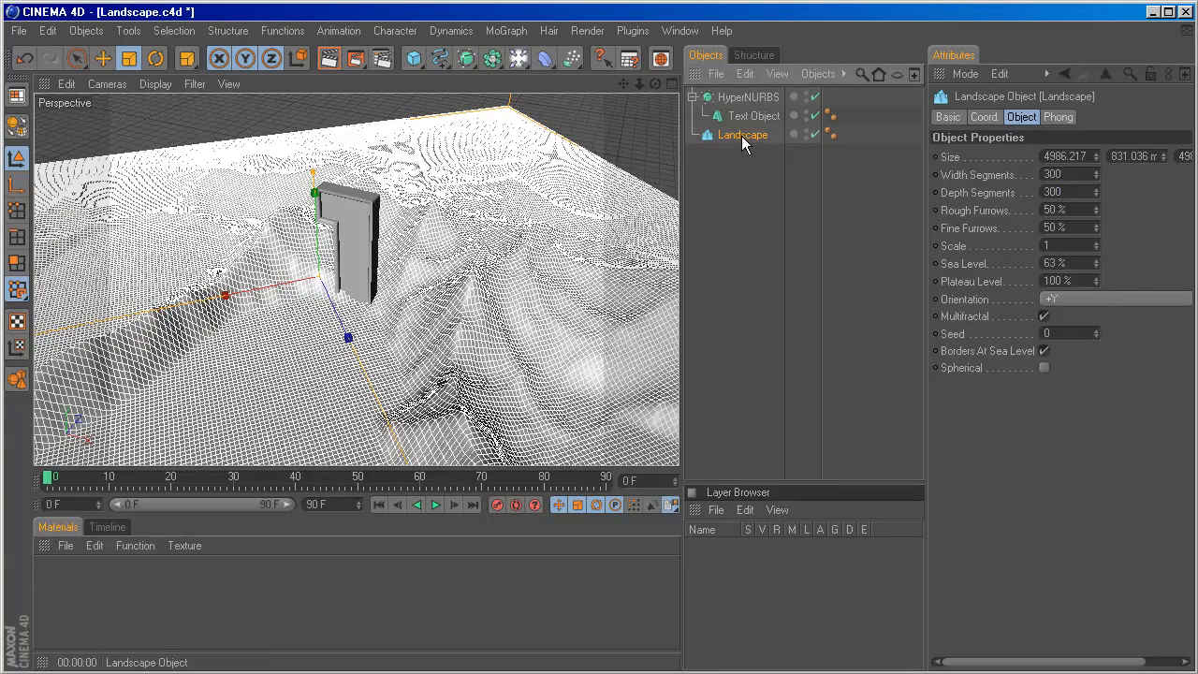
key(c)
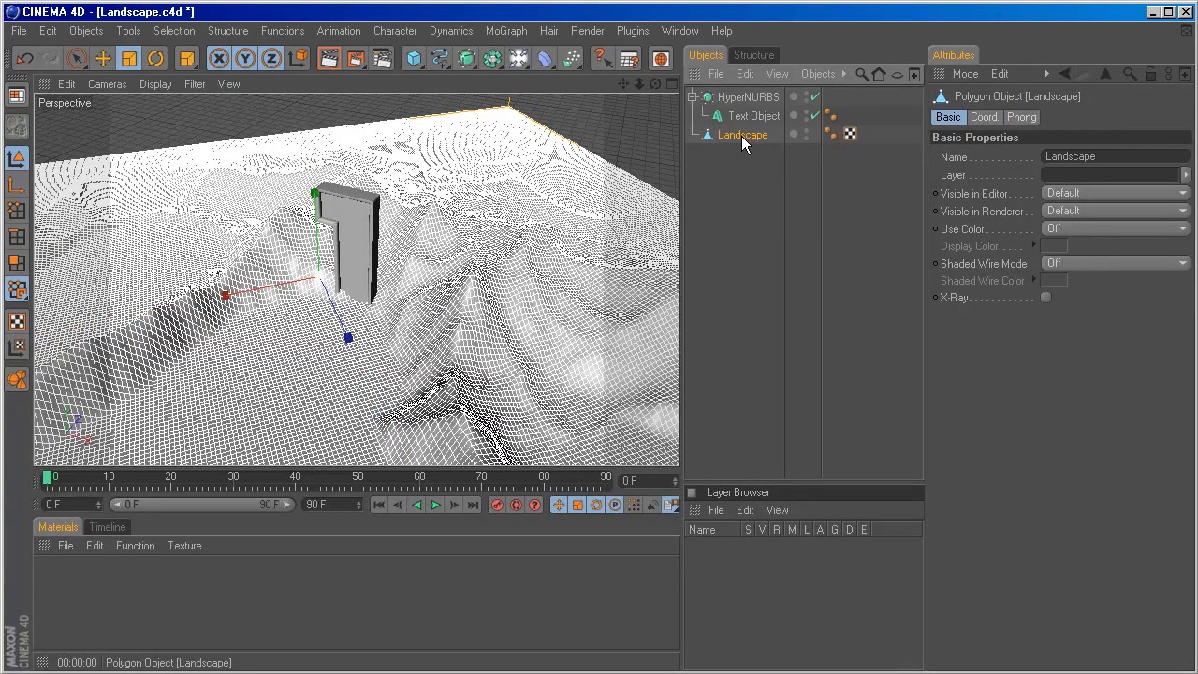
key(ctrl+z)
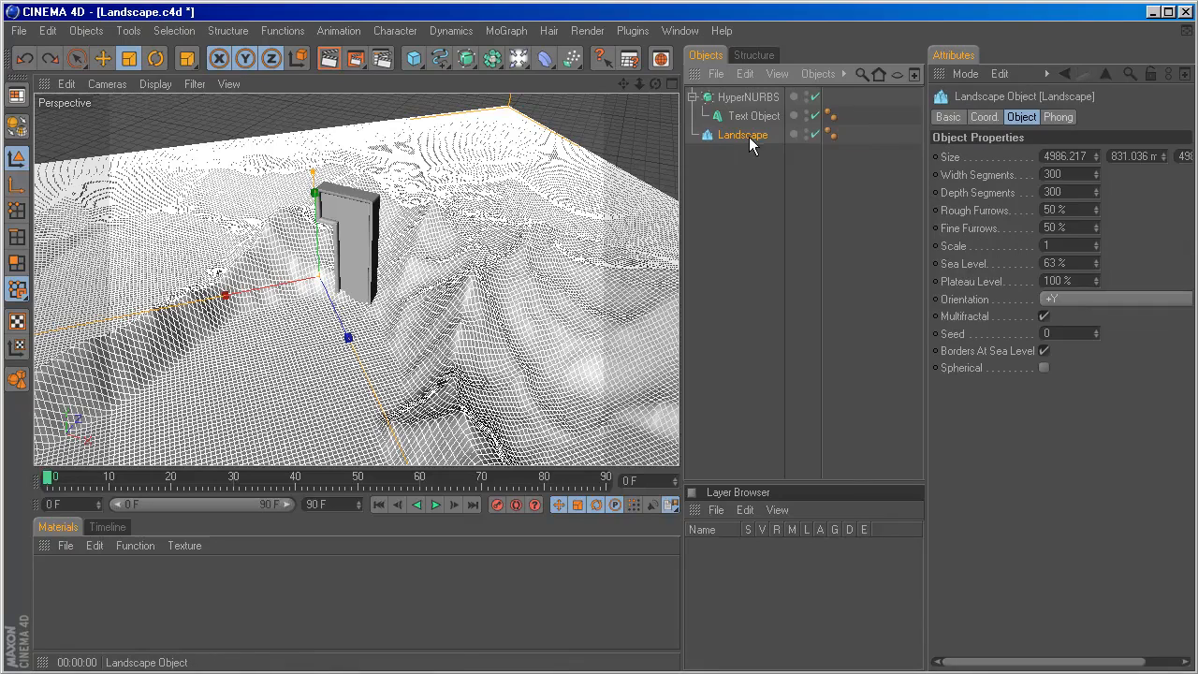
Make the landscape editable and select its polygons beside the base of the 1 using Live Selection in polygon mode.
click(17, 125)
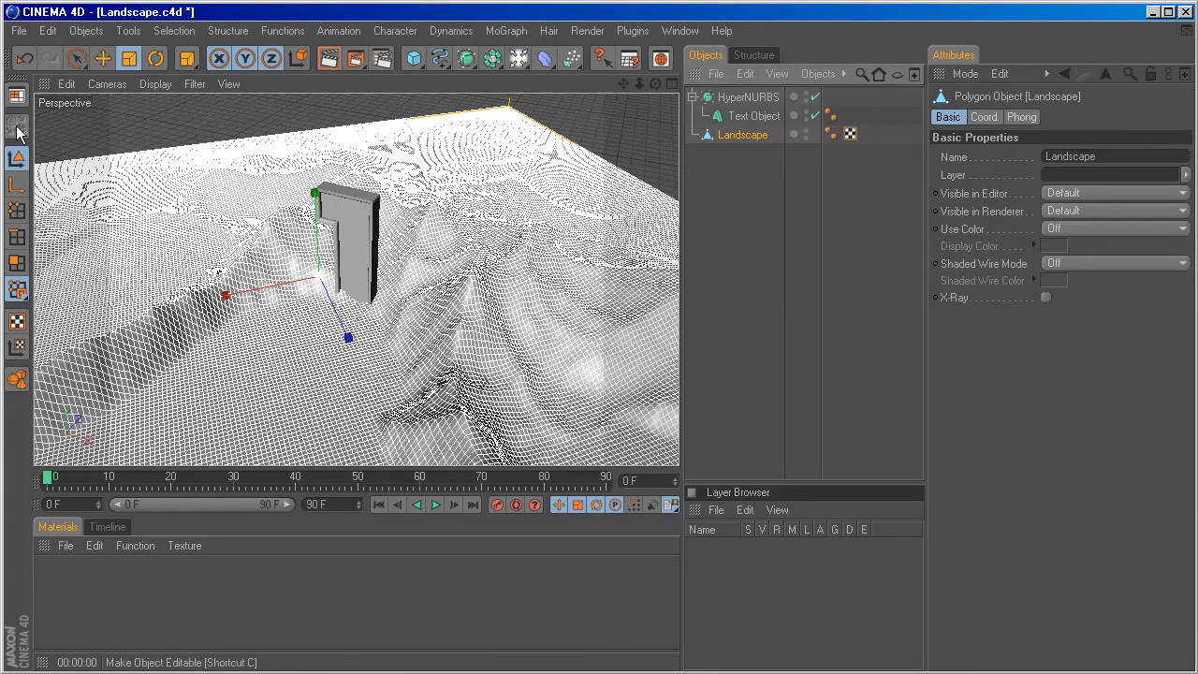
click(13, 267)
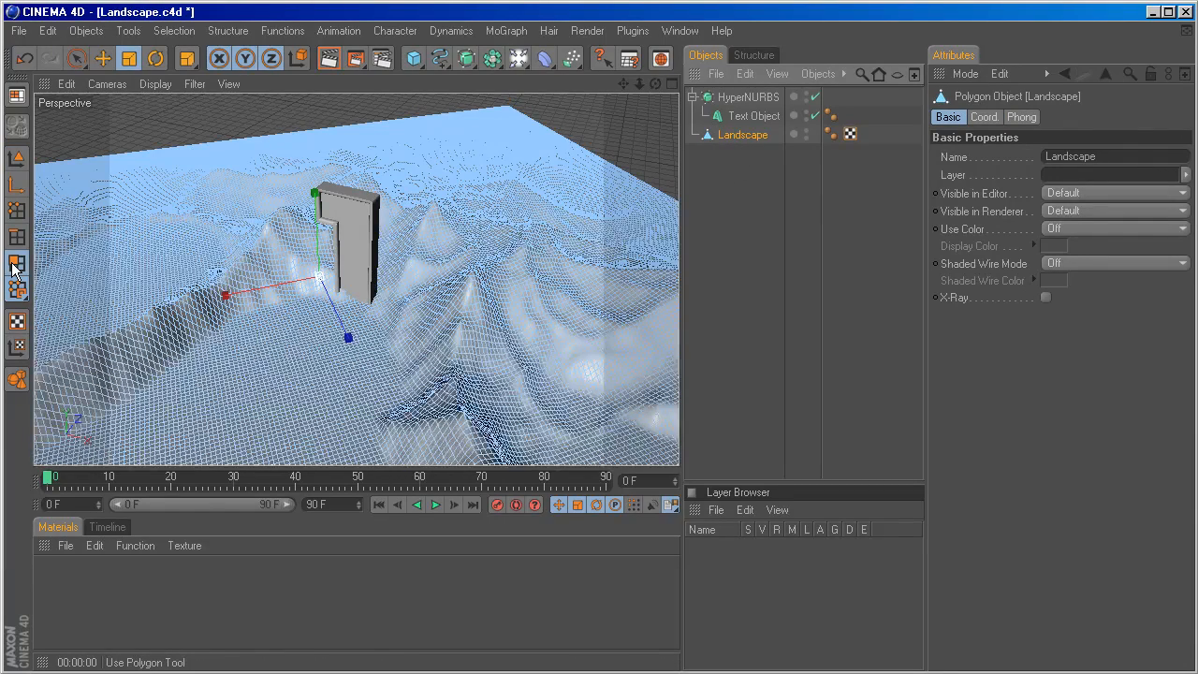
click(77, 59)
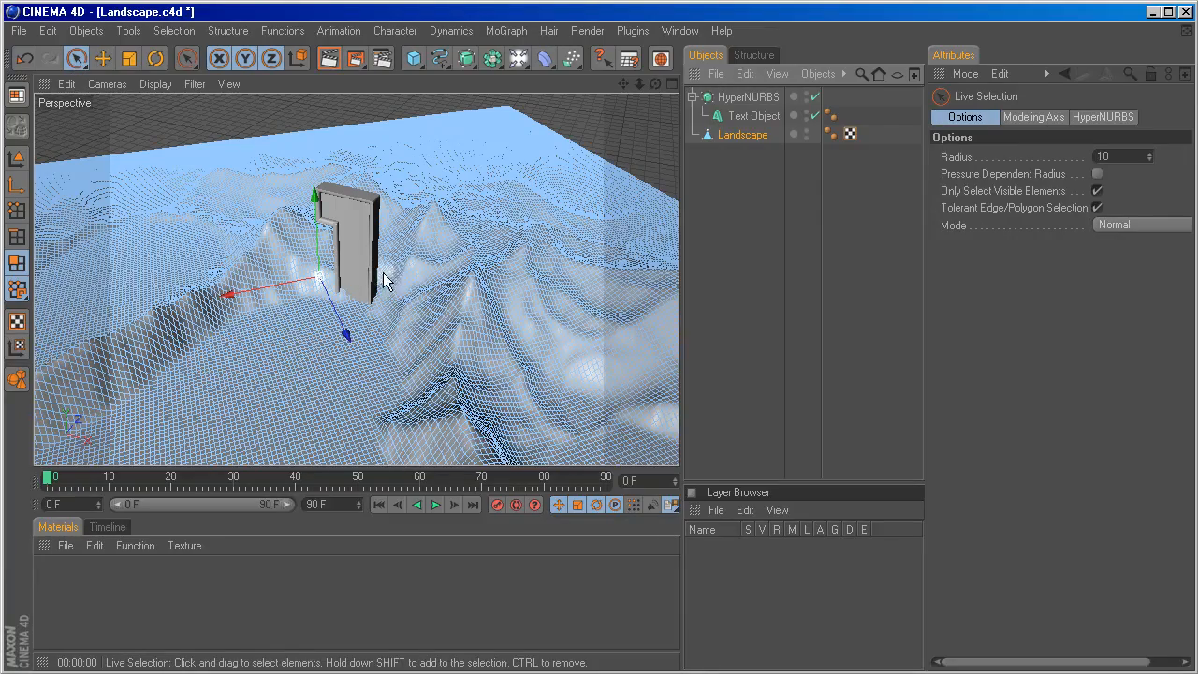
alt+right_drag(388, 273, 395, 273)
mouse_move(438, 283)
alt+mouse_down()
mouse_move(461, 278)
mouse_move(455, 292)
alt+mouse_up()
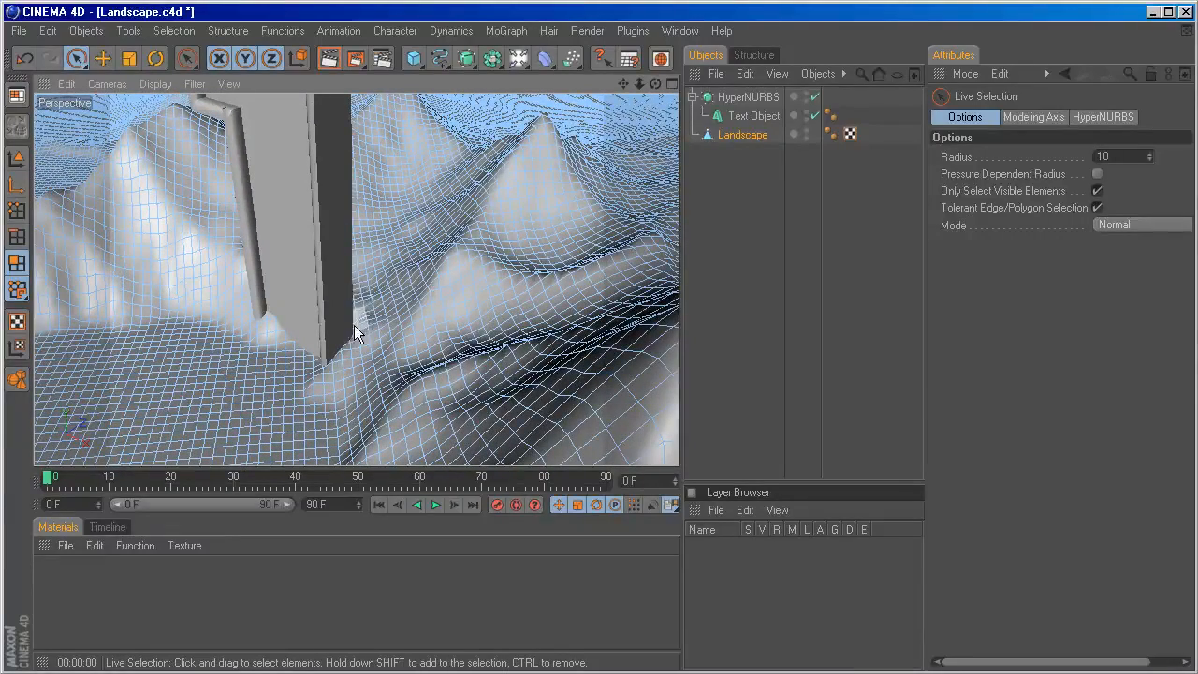
mouse_move(356, 333)
mouse_down()
mouse_move(364, 276)
mouse_move(345, 255)
mouse_move(374, 286)
mouse_move(331, 241)
mouse_move(385, 321)
mouse_move(357, 327)
mouse_move(373, 328)
mouse_up()
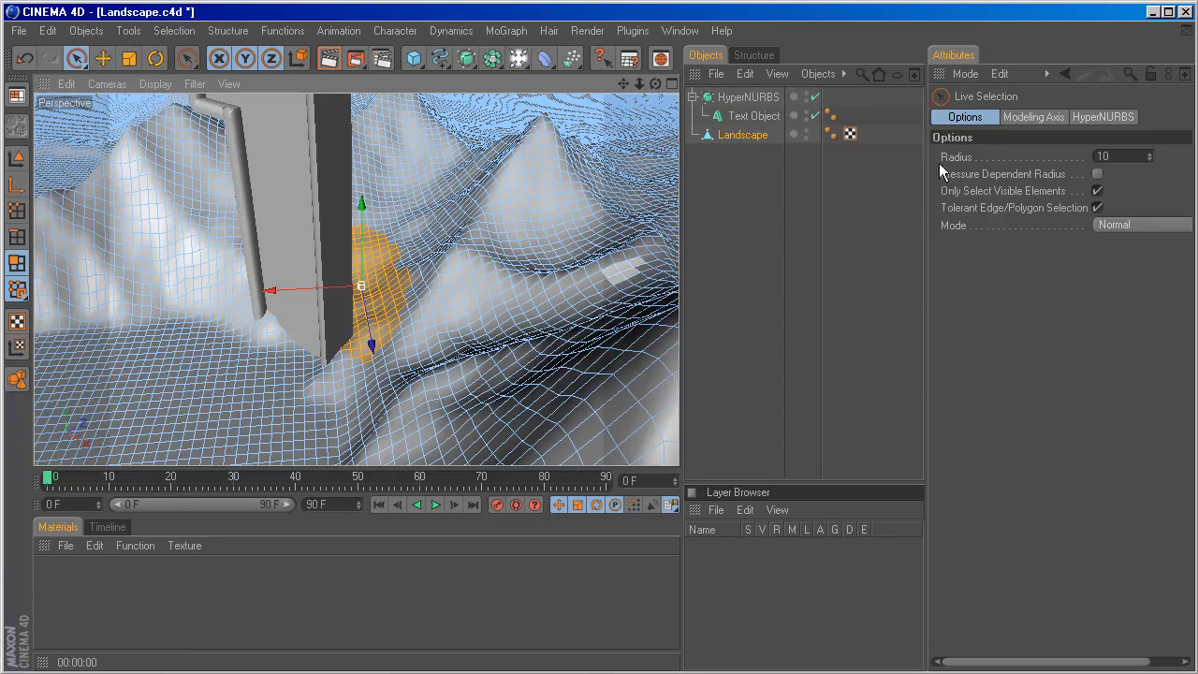
Set the Live Selection mode to Soft Selection with a falloff radius of 166 m.
drag(924, 186, 864, 186)
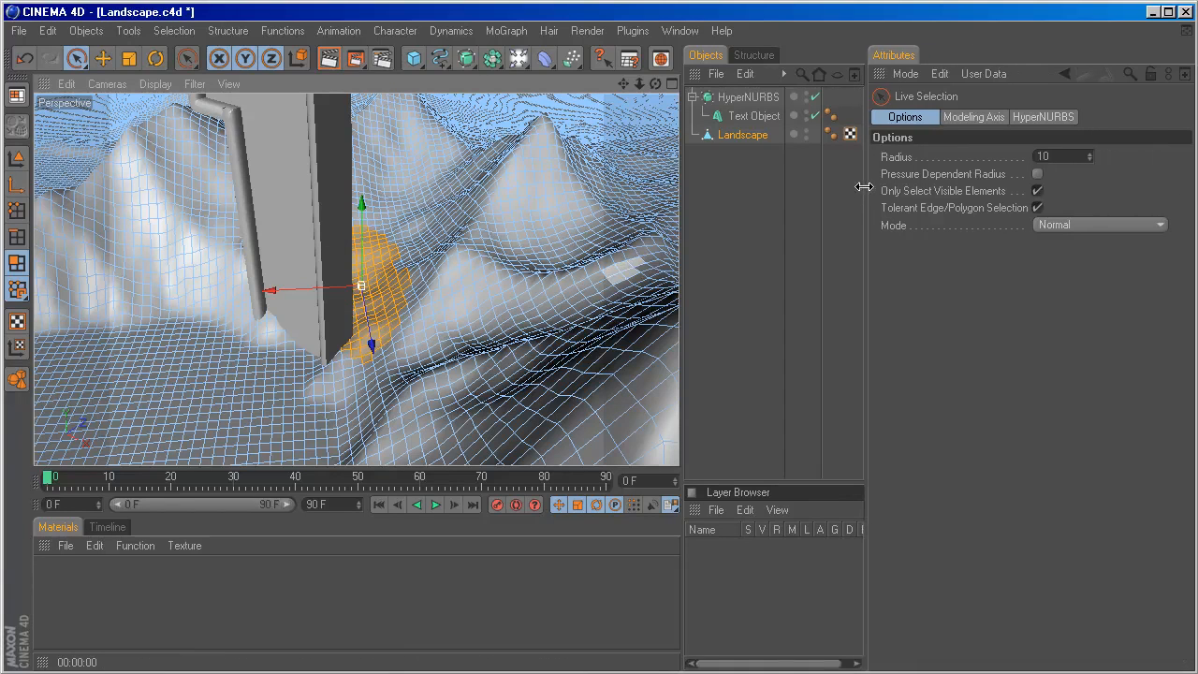
click(1092, 225)
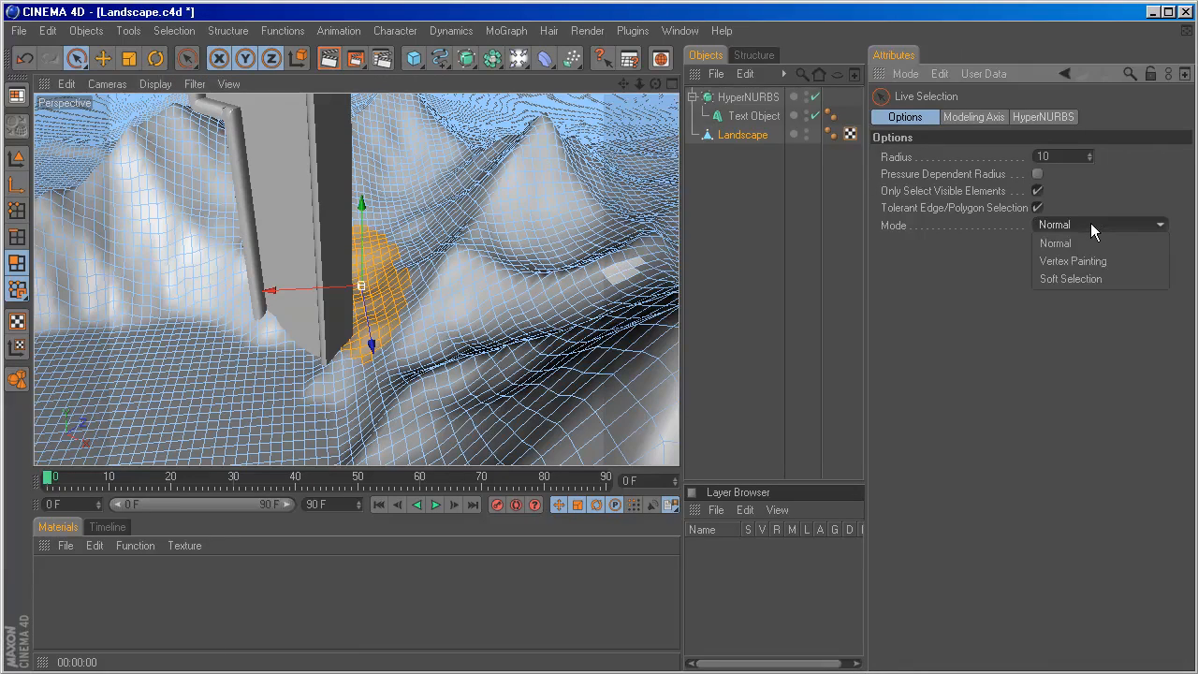
click(1090, 279)
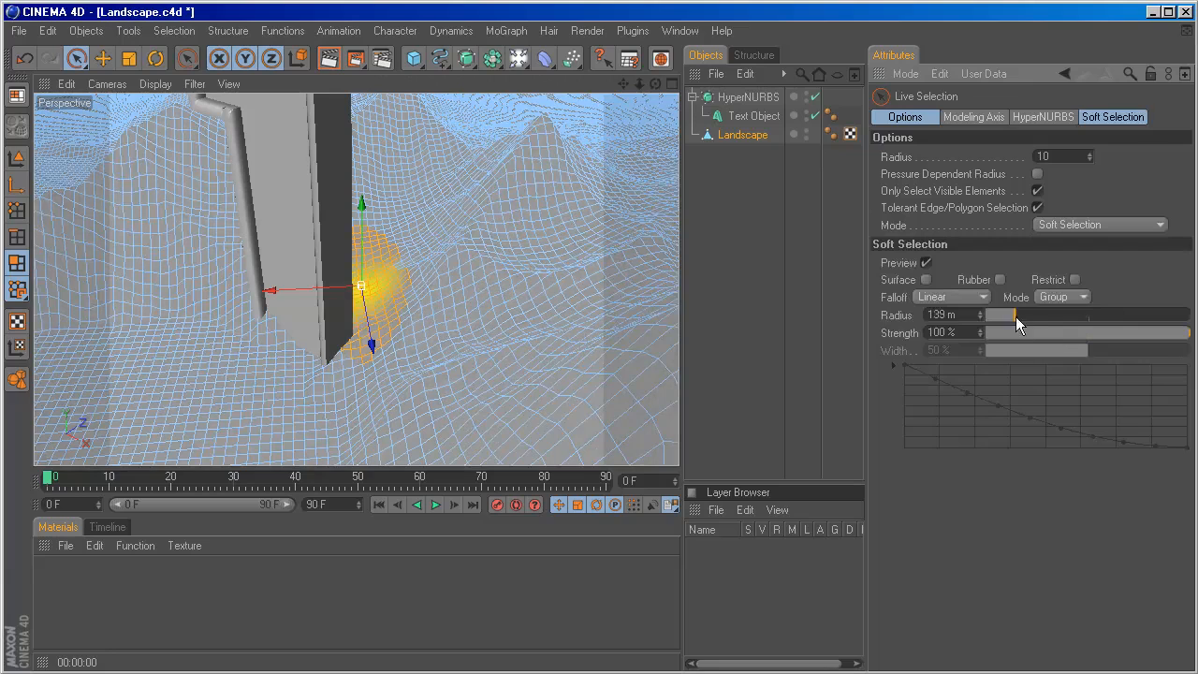
mouse_move(1016, 316)
mouse_down()
mouse_move(1030, 316)
mouse_move(1021, 317)
mouse_up()
Raise the soft-selected terrain beside the base of the 1 into a mound.
drag(363, 225, 363, 156)
mouse_move(427, 367)
alt+mouse_down()
mouse_move(406, 382)
mouse_move(447, 362)
alt+mouse_up()
drag(351, 215, 351, 210)
alt+drag(499, 231, 464, 248)
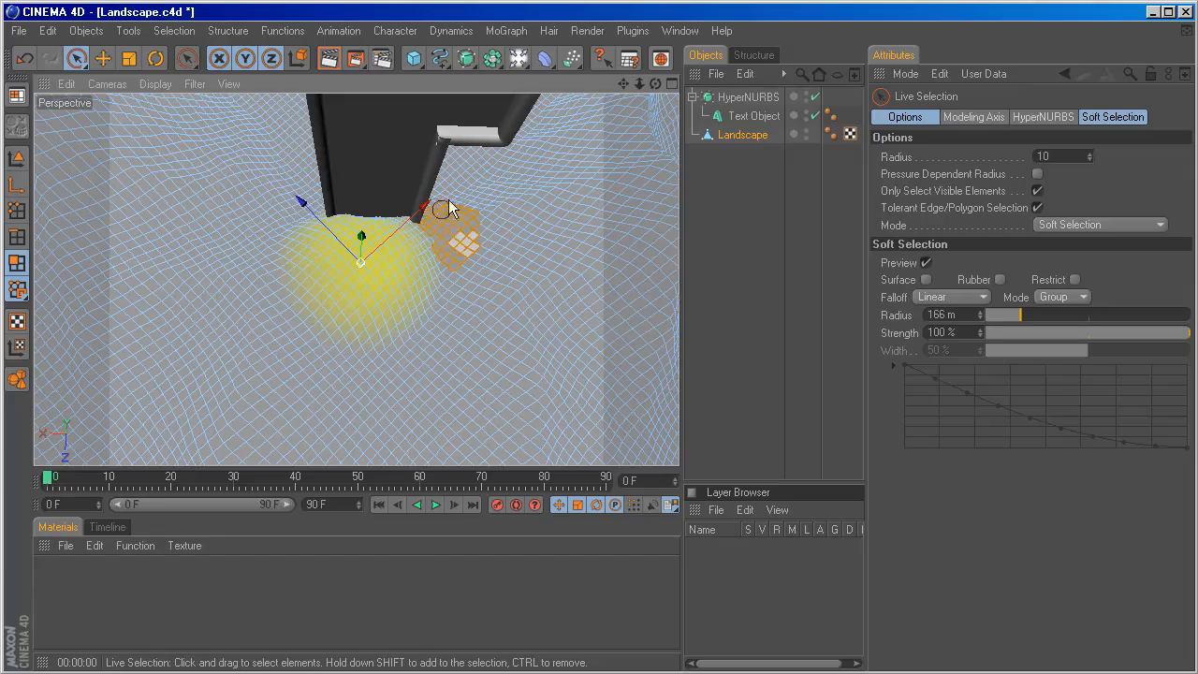
Soft-select more terrain polygons around the other sides of the 1's base and pull the ground up against it.
mouse_move(449, 201)
mouse_down()
mouse_move(469, 280)
mouse_move(447, 275)
mouse_move(444, 294)
mouse_move(465, 274)
mouse_up()
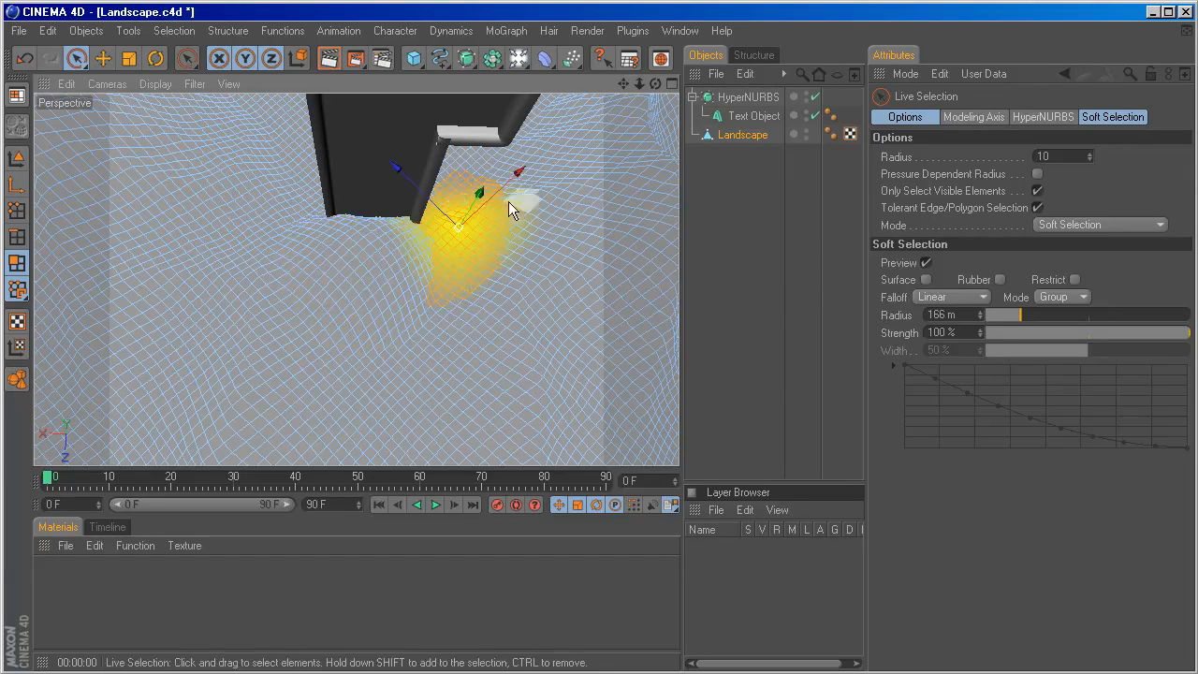
alt+drag(509, 201, 646, 271)
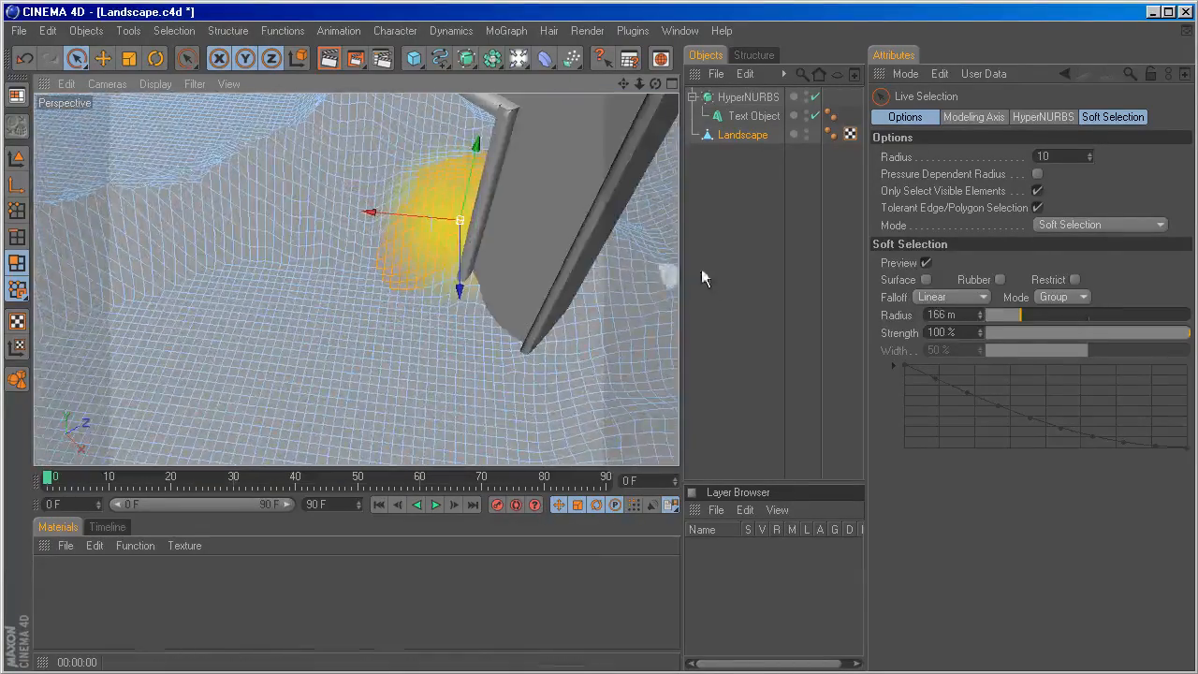
alt+drag(524, 260, 556, 261)
alt+middle_drag(585, 266, 505, 273)
mouse_move(468, 253)
mouse_down()
mouse_move(460, 214)
mouse_move(477, 145)
mouse_up()
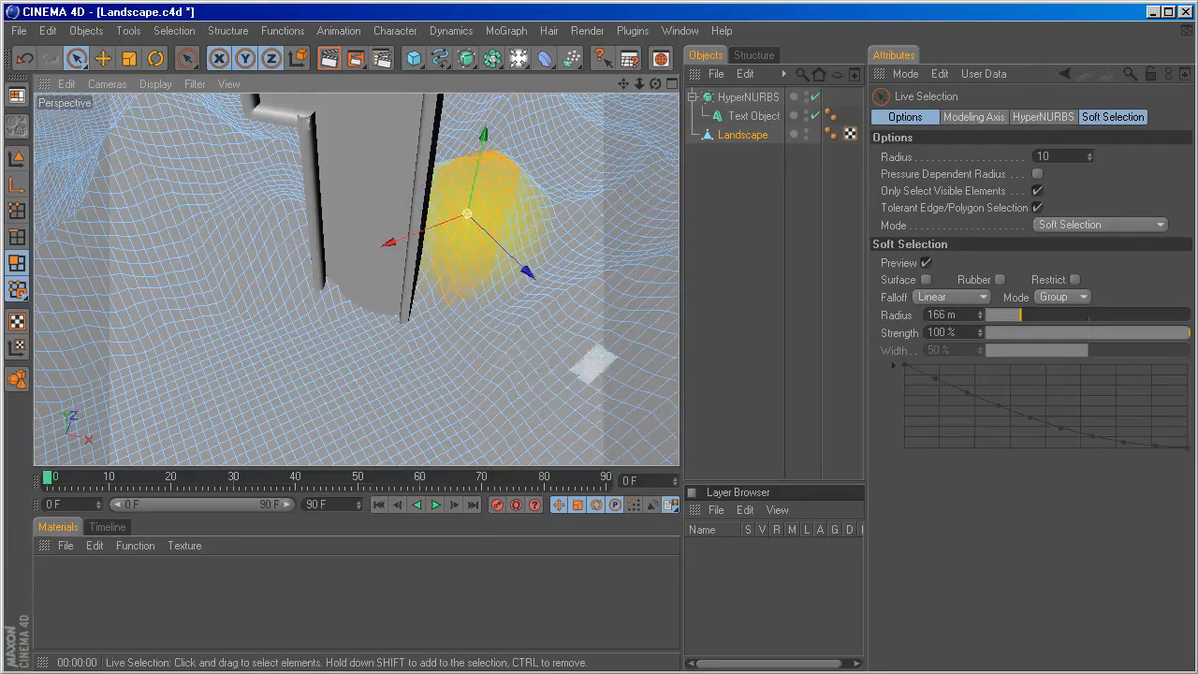
Soft-select the terrain slope in front of the raised mound and shift it along the X axis by about 52.1.
mouse_move(594, 364)
alt+mouse_down()
mouse_move(646, 382)
mouse_move(595, 297)
mouse_move(571, 366)
alt+mouse_up()
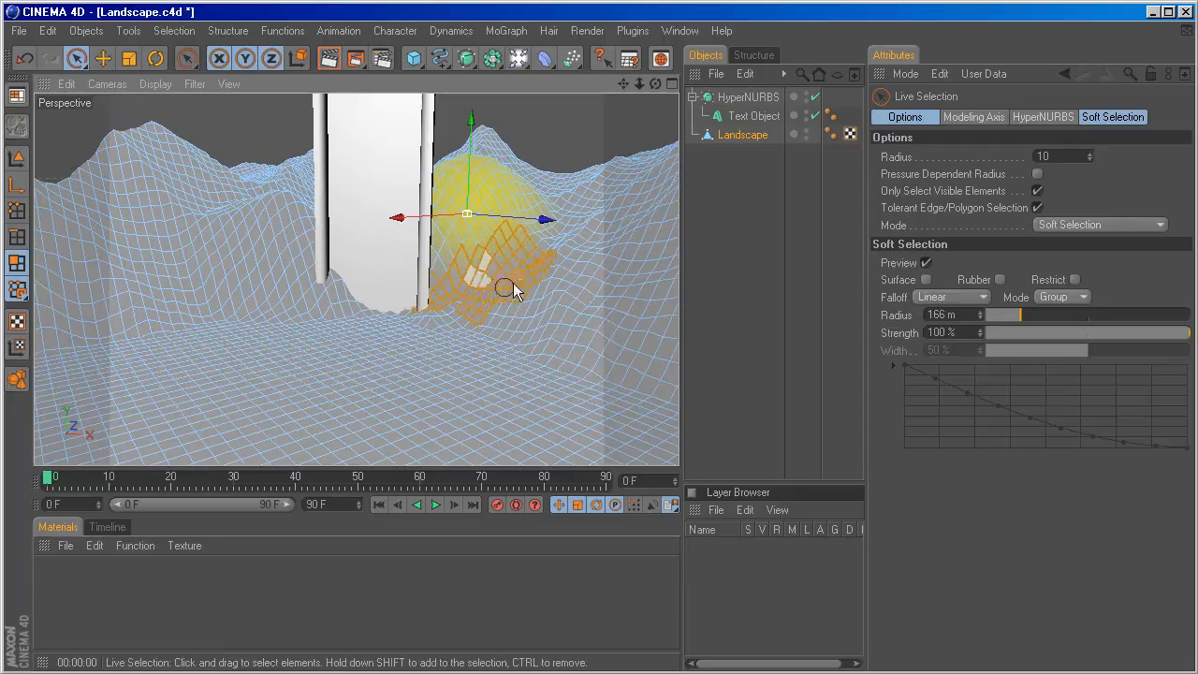
click(476, 284)
drag(450, 281, 484, 279)
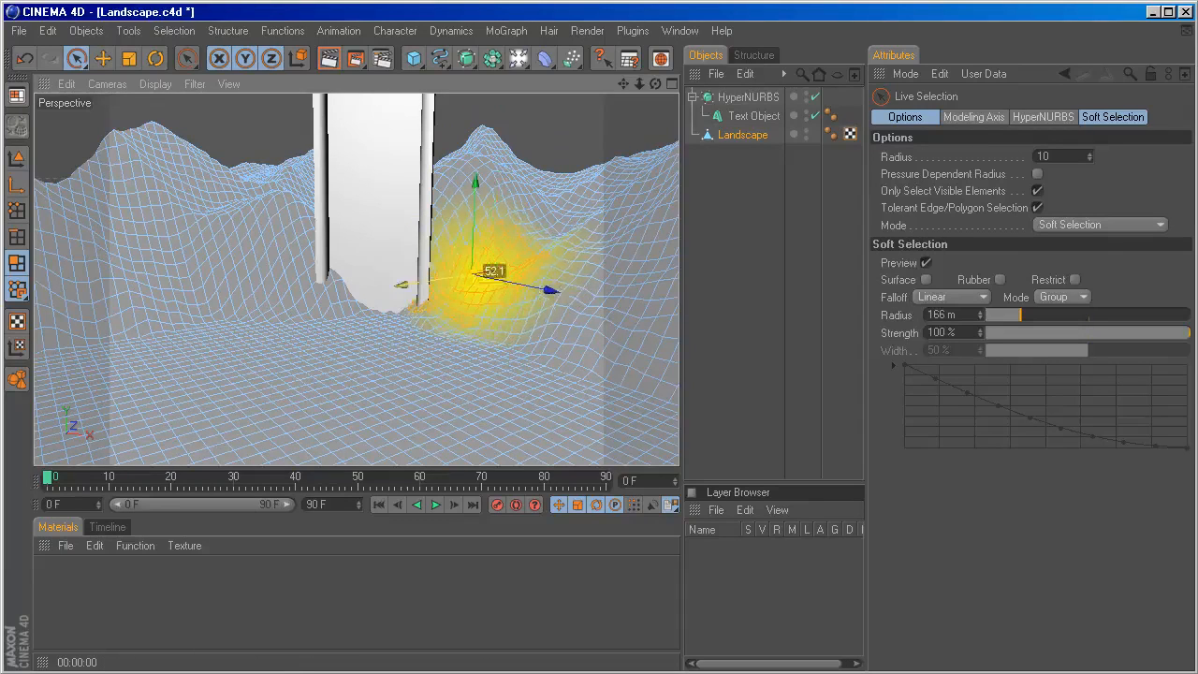
Pull the soft-selected terrain closer against the base of the 1 and render a preview of the view.
drag(404, 284, 365, 290)
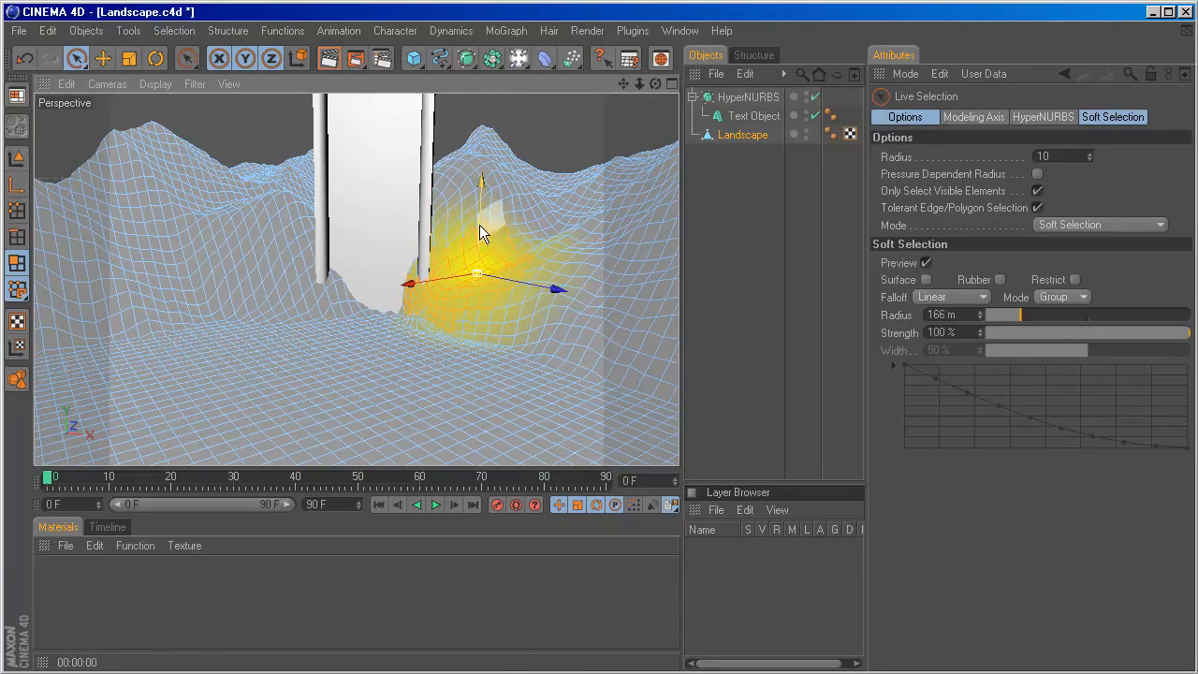
alt+drag(480, 225, 449, 290)
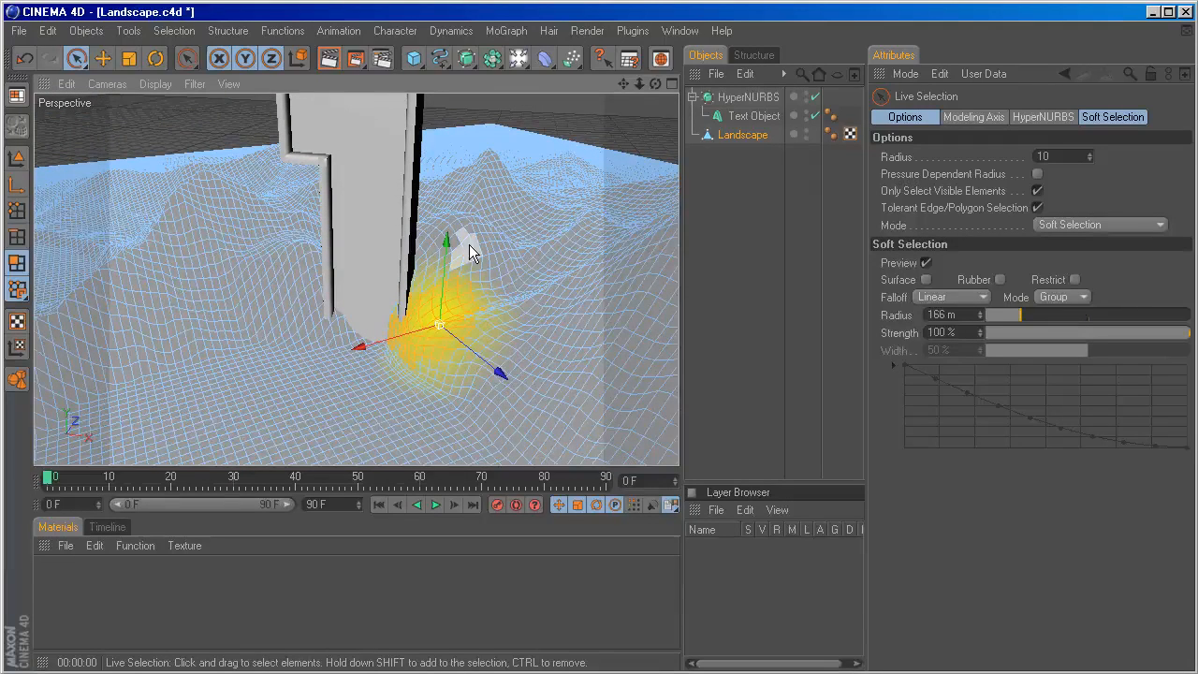
key(ctrl+r)
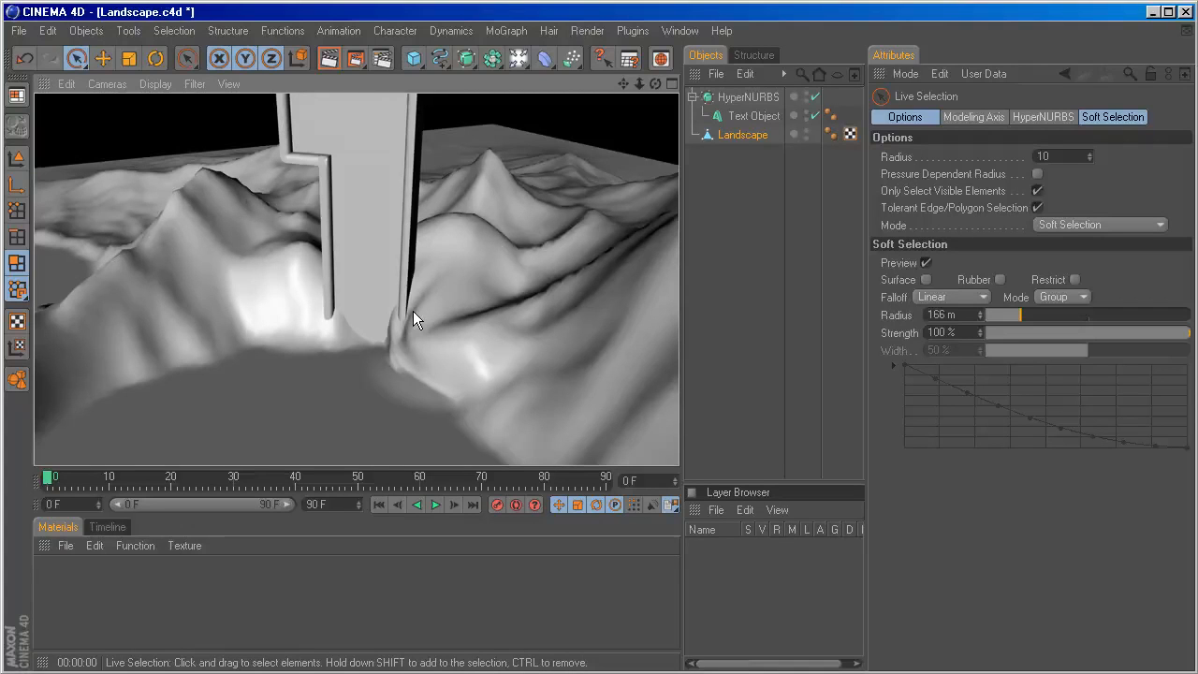
Set the HyperNURBS editor subdivision to 1, make the object editable and expand its hierarchy.
click(754, 100)
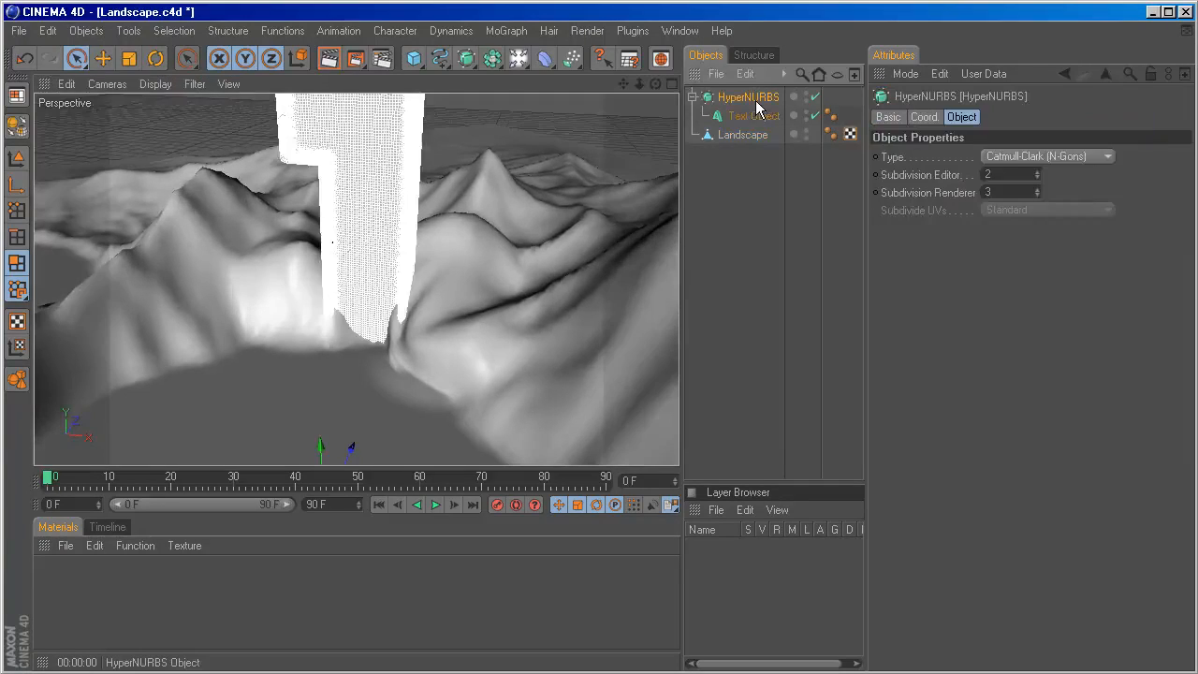
click(1038, 178)
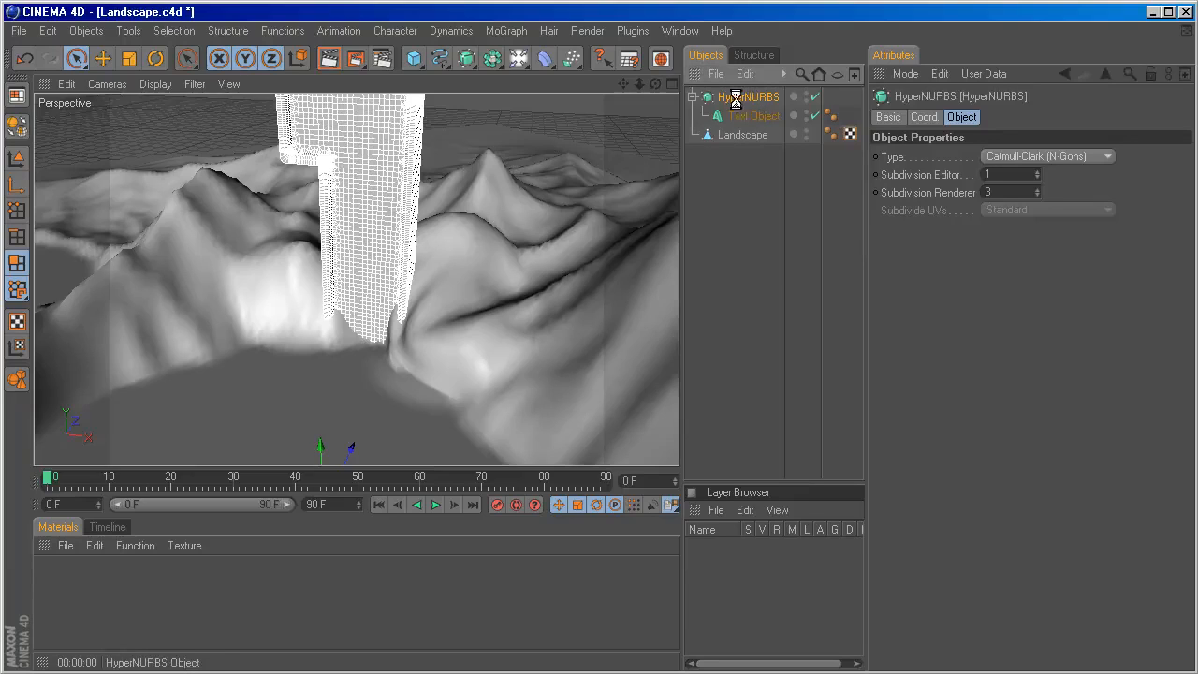
key(c)
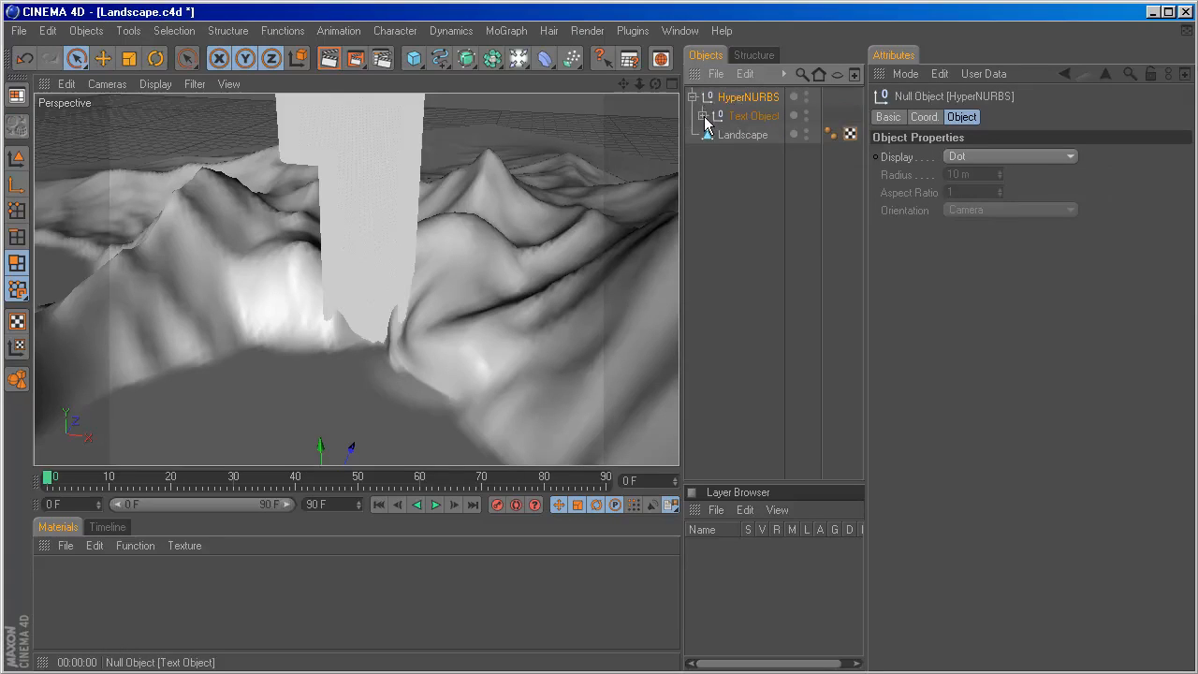
ctrl+click(703, 117)
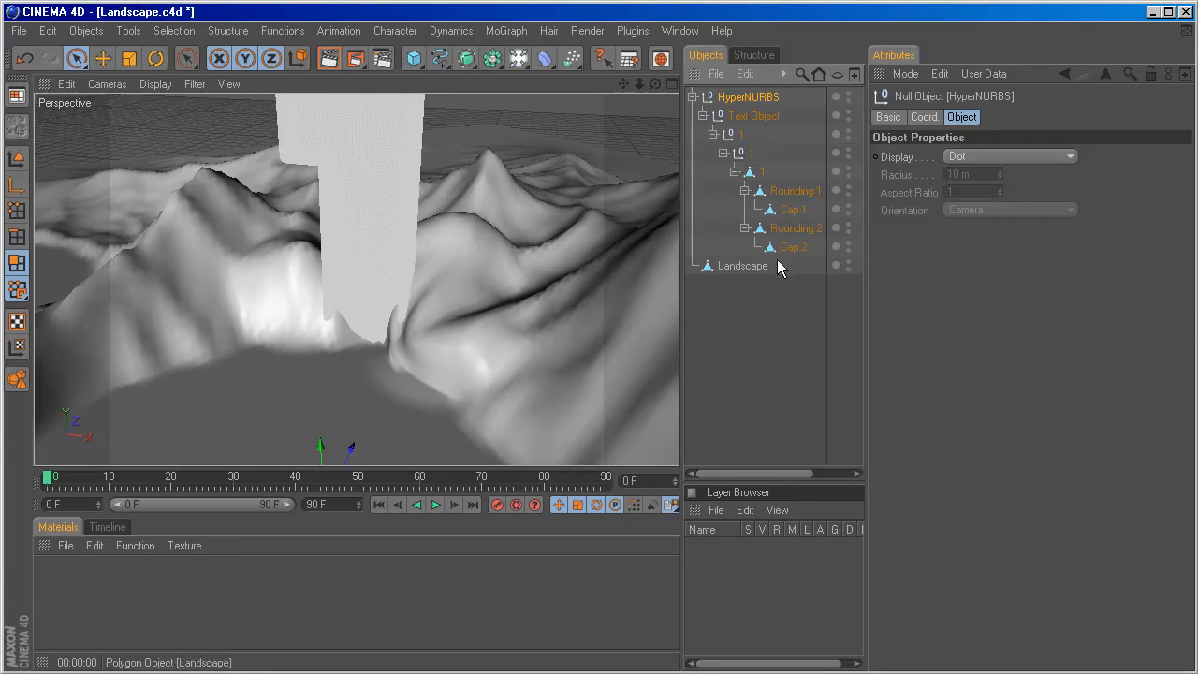
Merge the whole HyperNURBS hierarchy, excluding the Landscape, with Connect+Delete and rename the merged object 1.
drag(795, 247, 698, 90)
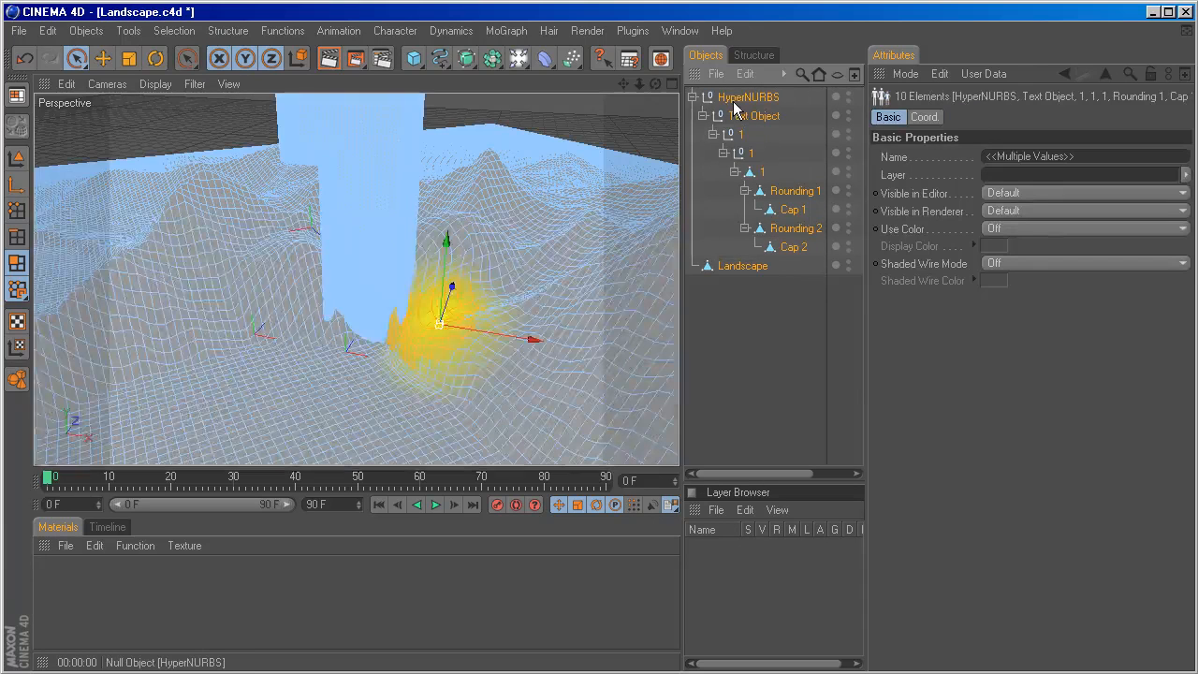
ctrl+click(740, 267)
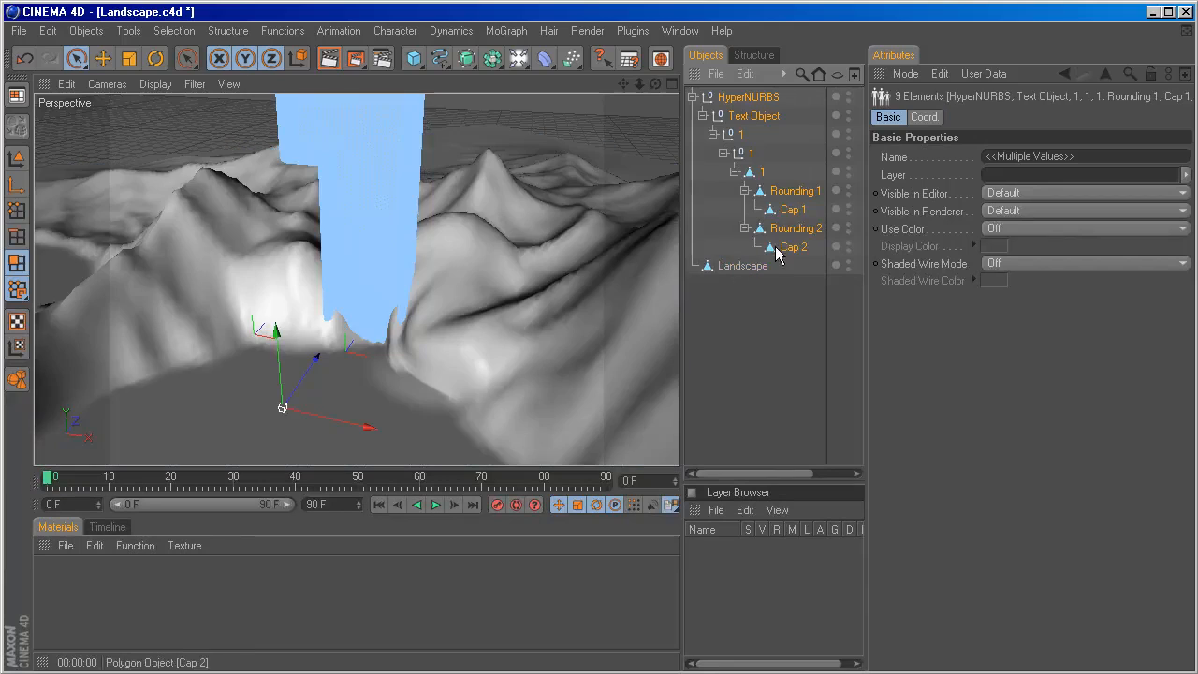
right_click(785, 249)
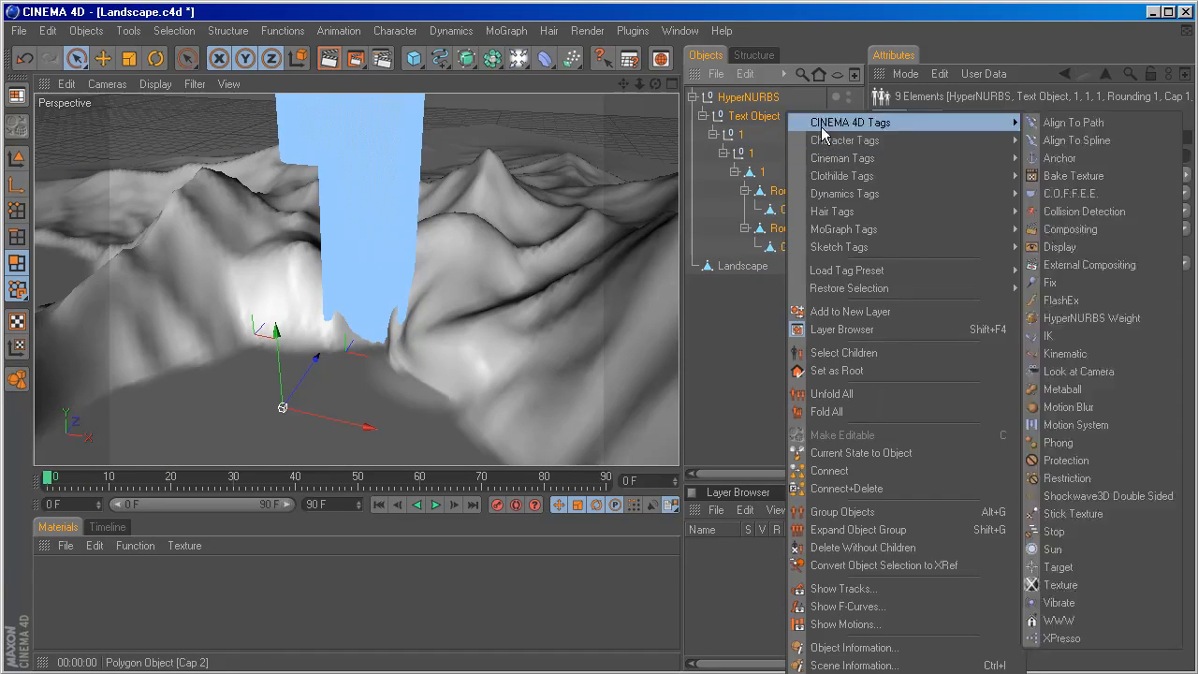
click(823, 488)
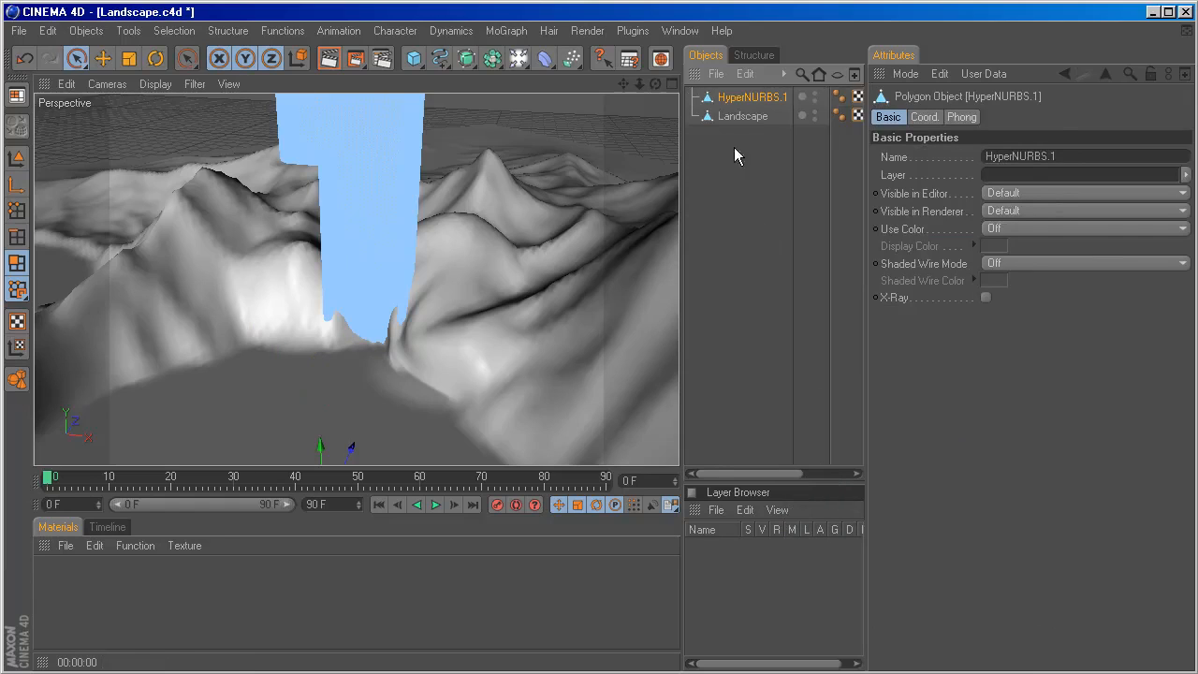
double_click(745, 96)
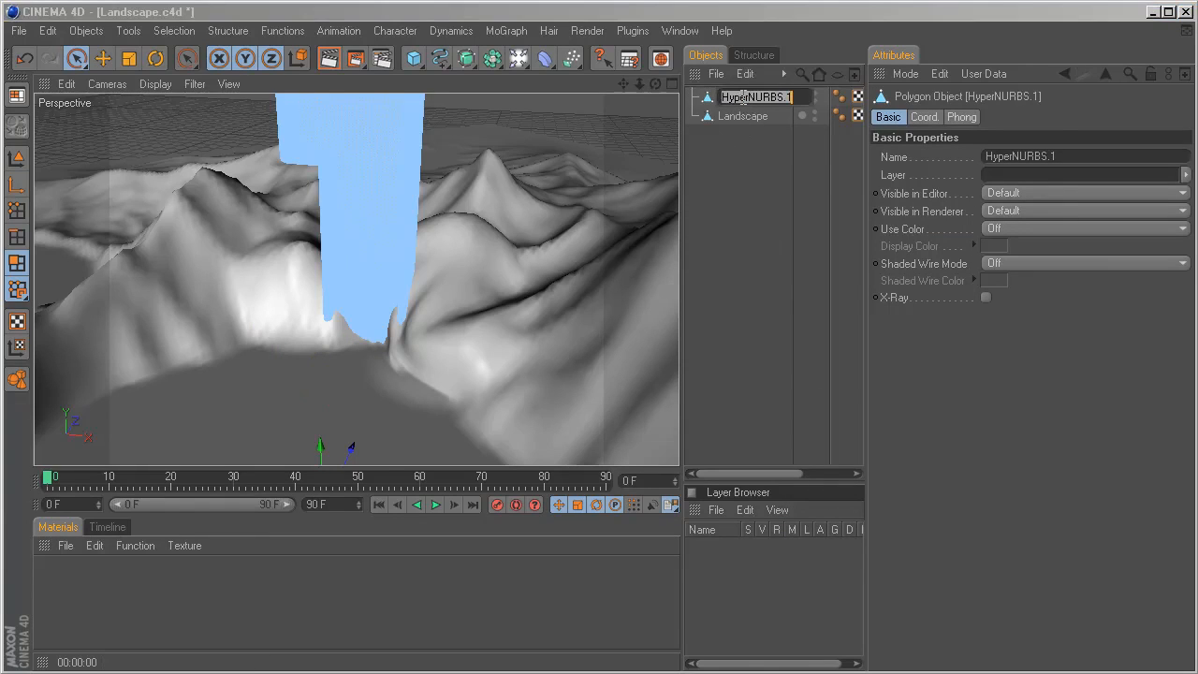
text(1)
key(Return)
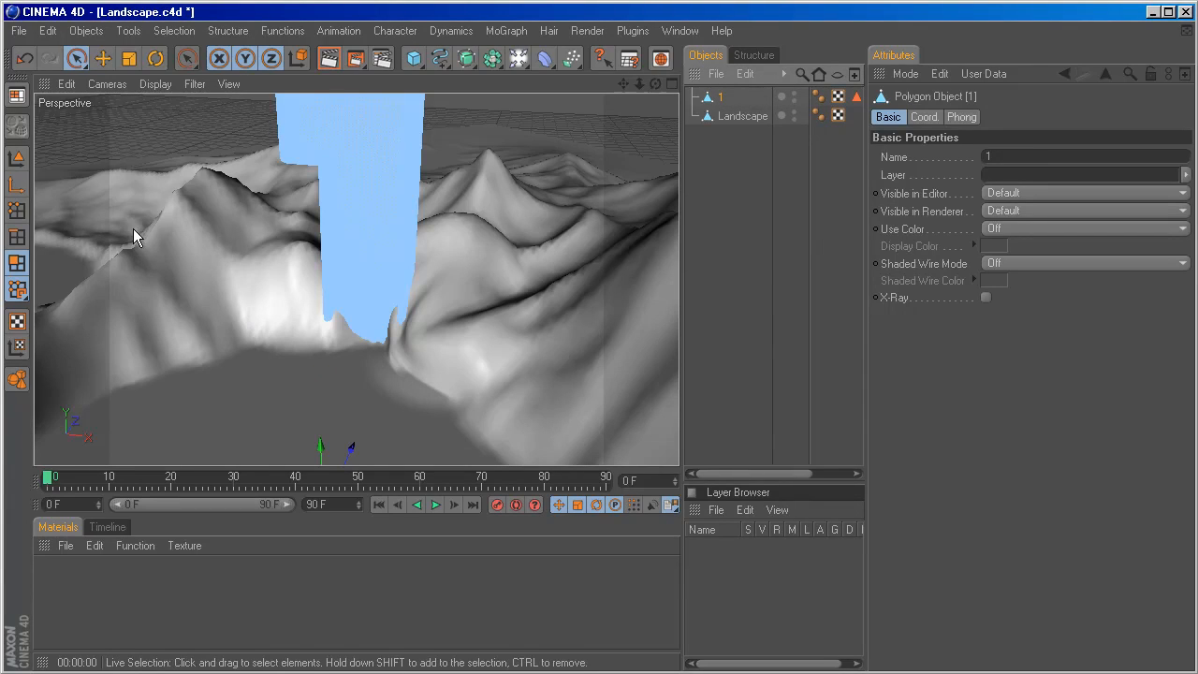
Soft-select polygons around the lower part of the 1 and shift them slightly to make its straight edges irregular.
click(18, 266)
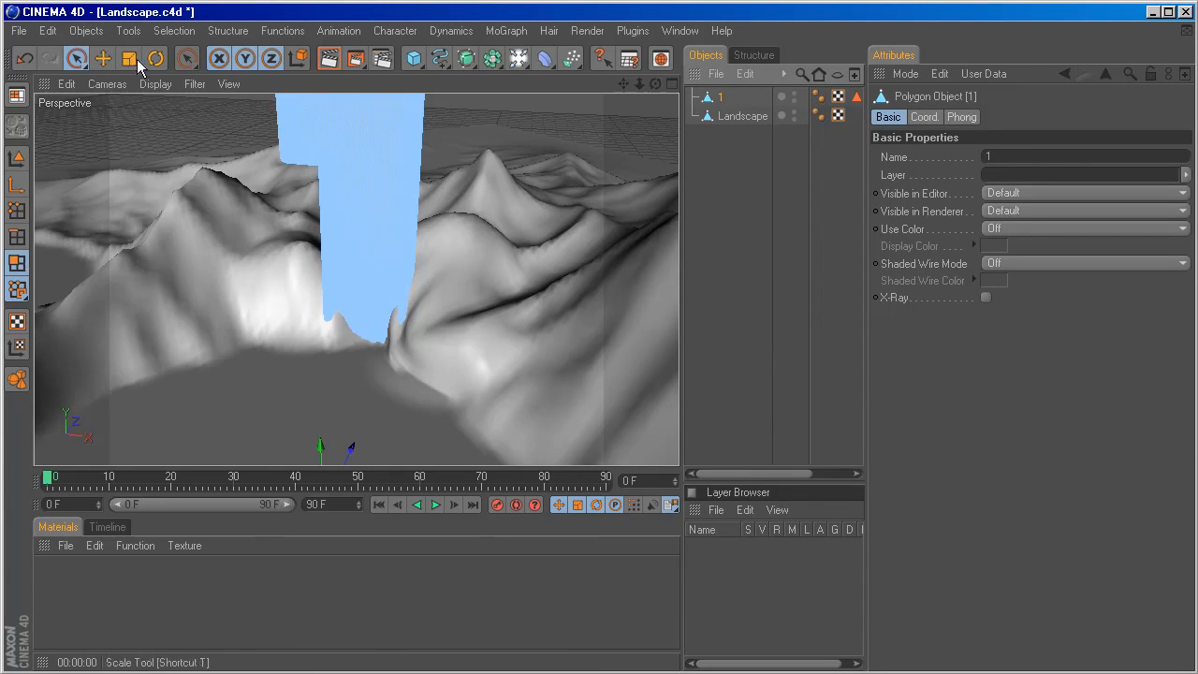
click(77, 59)
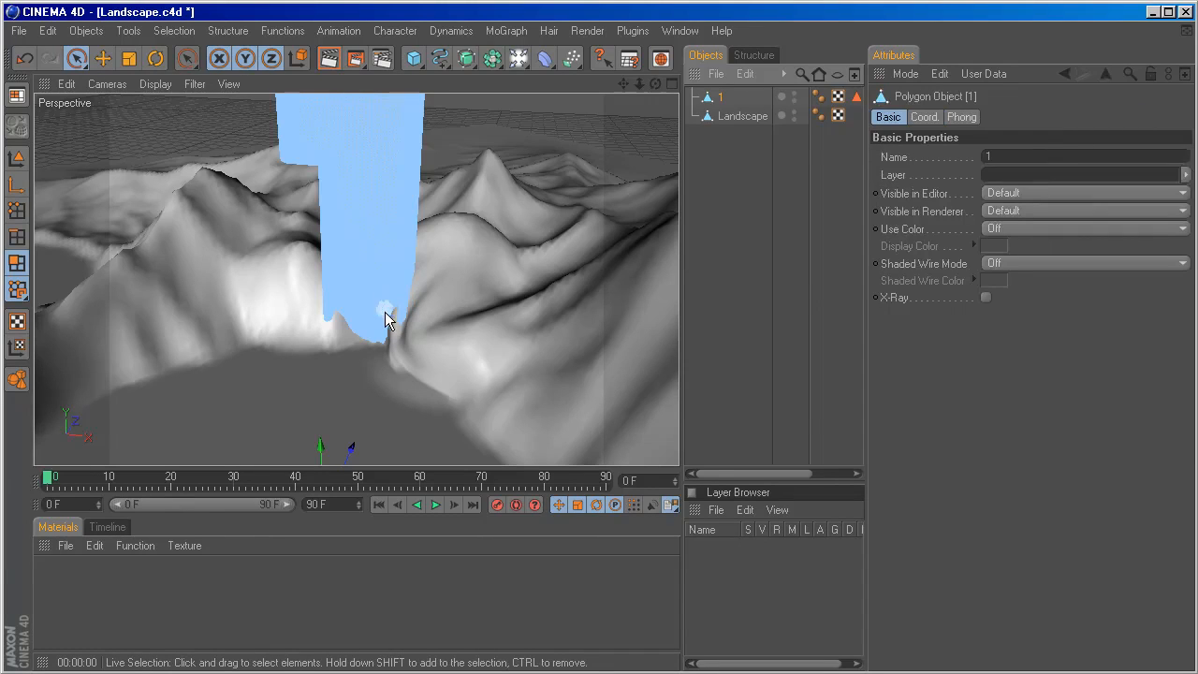
mouse_move(383, 305)
mouse_down()
mouse_move(405, 298)
mouse_move(402, 317)
mouse_move(397, 308)
mouse_move(367, 338)
mouse_up()
click(77, 59)
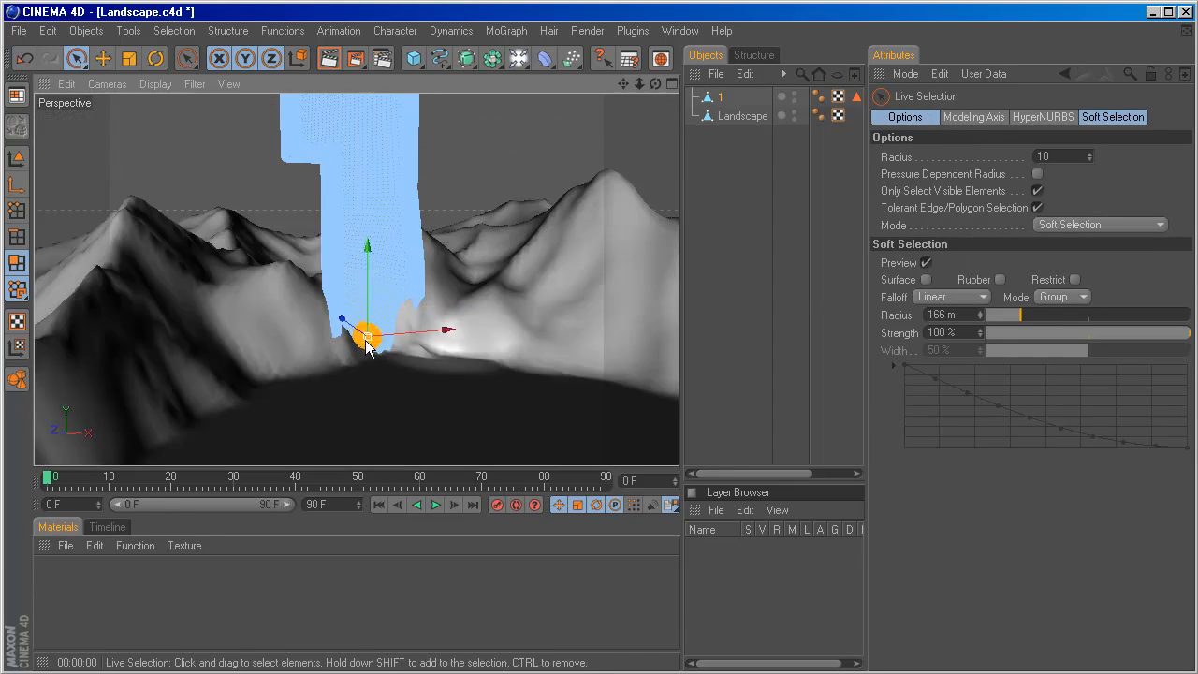
key(ctrl+z)
key(ctrl+z)
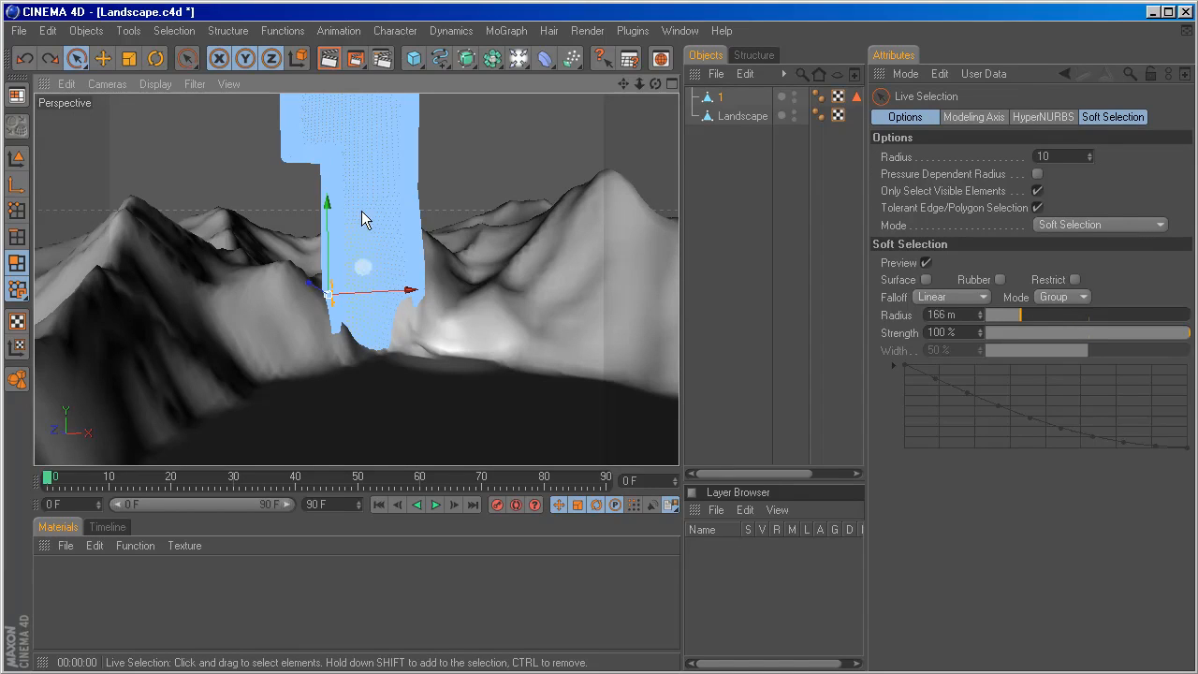
alt+middle_drag(363, 232, 382, 329)
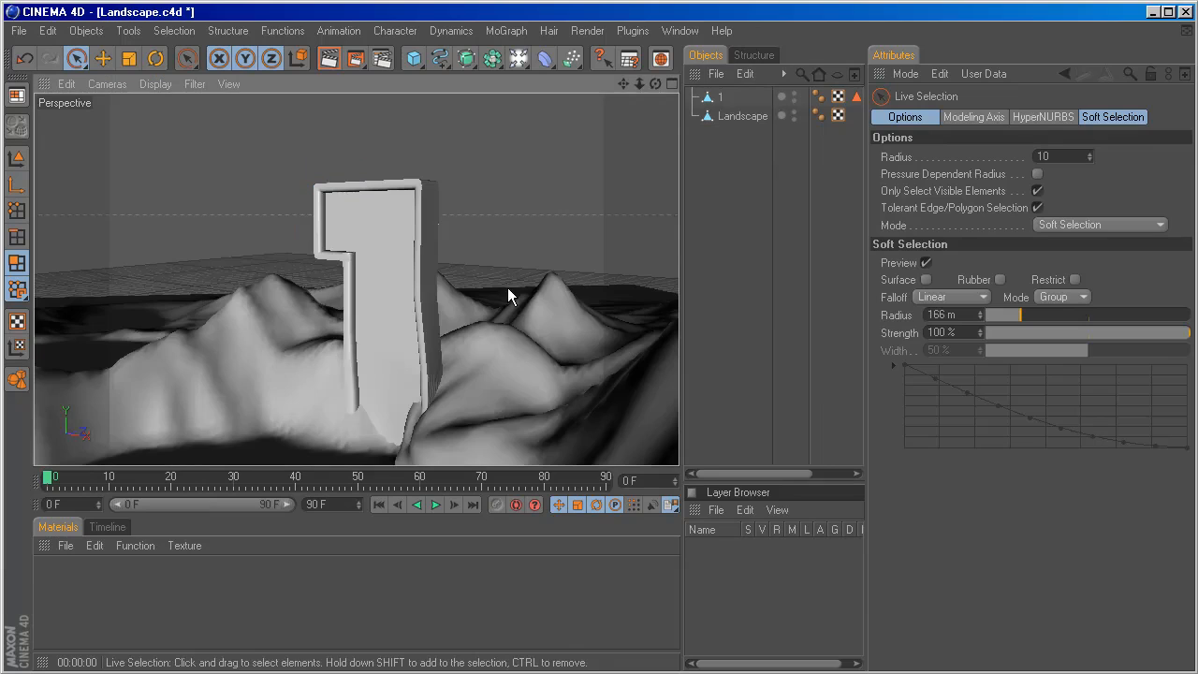
alt+drag(507, 287, 478, 140)
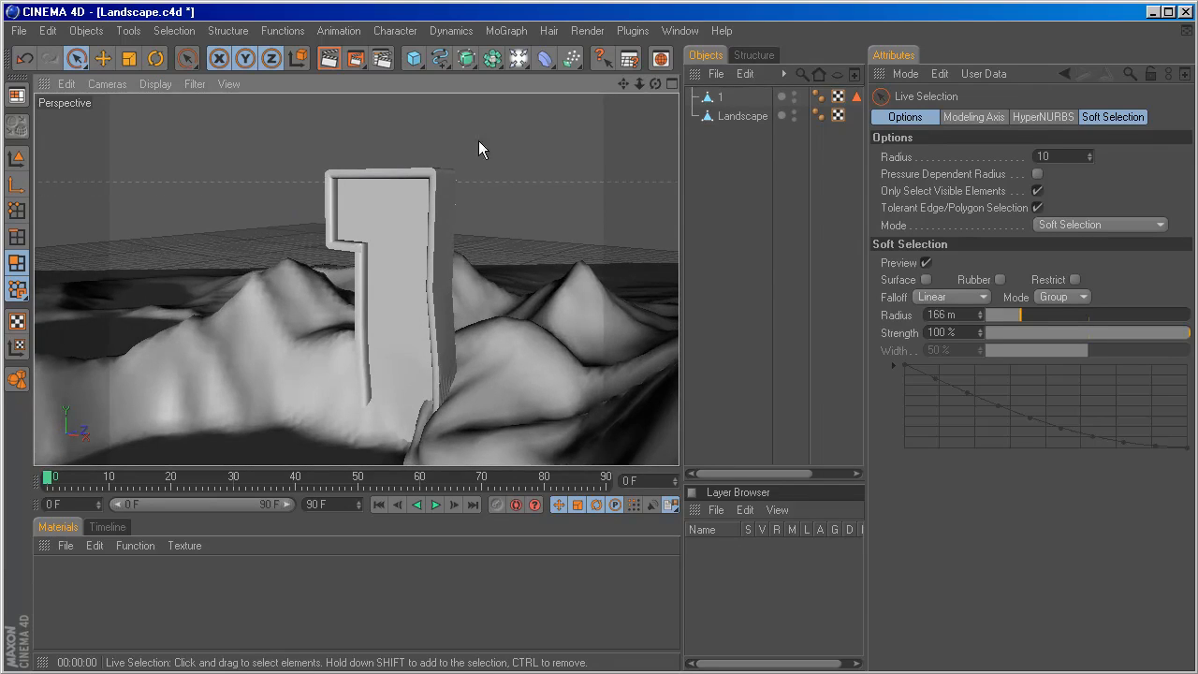
Set the render output size to 1280 x 480 pixels in the render settings.
click(385, 62)
drag(401, 62, 446, 140)
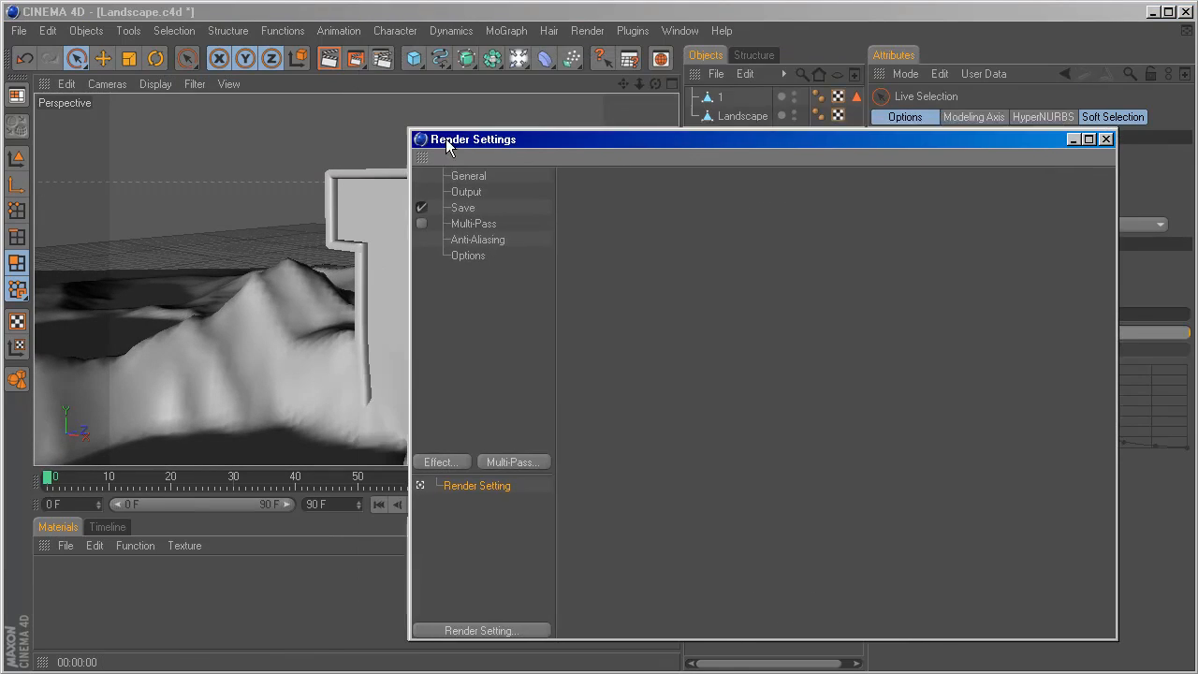
click(466, 192)
double_click(690, 218)
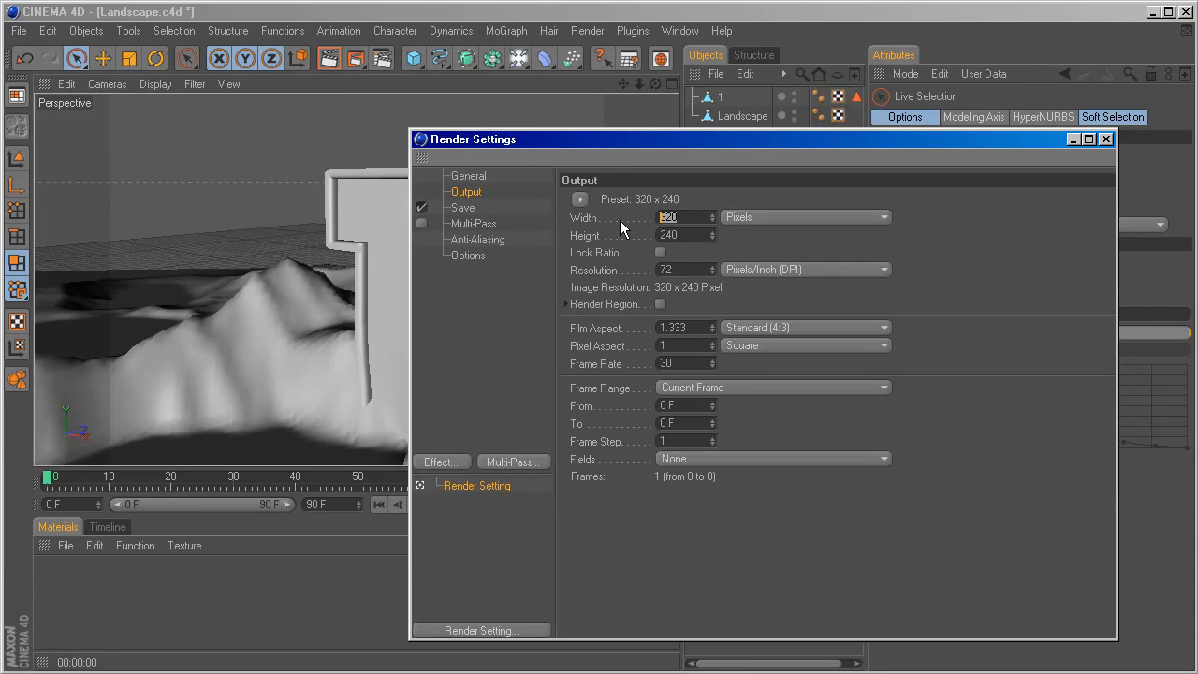
text(1280)
key(Tab)
text(4)
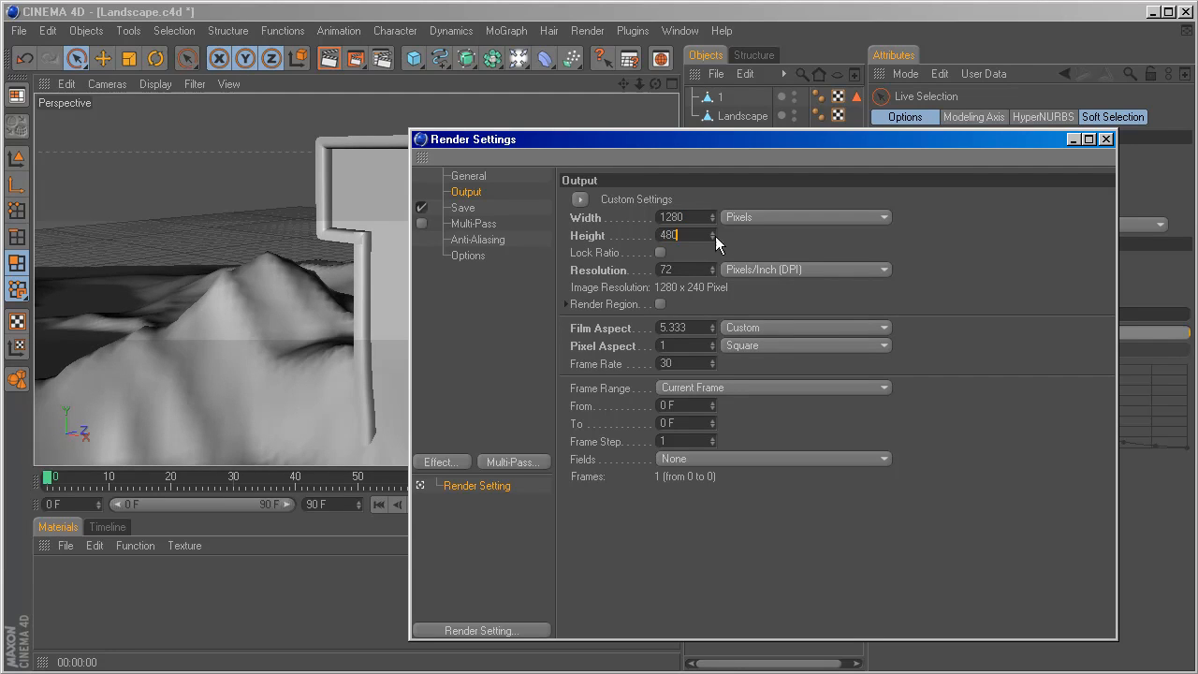
text(80)
key(Return)
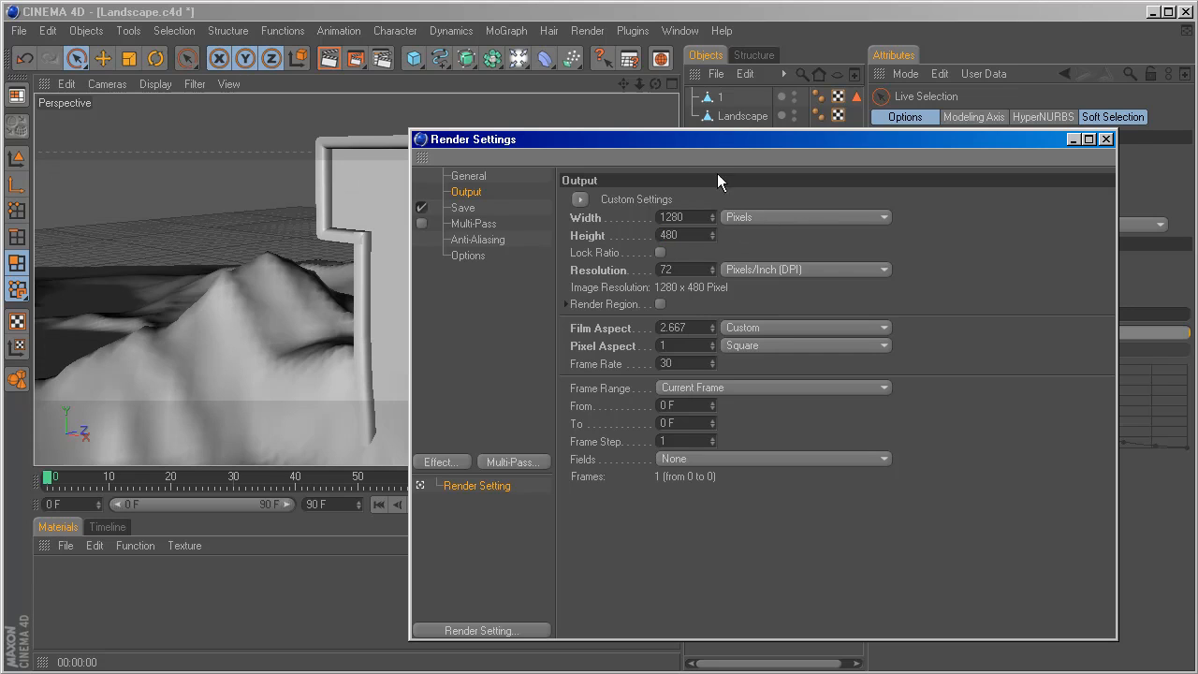
drag(690, 131, 684, 163)
click(1105, 172)
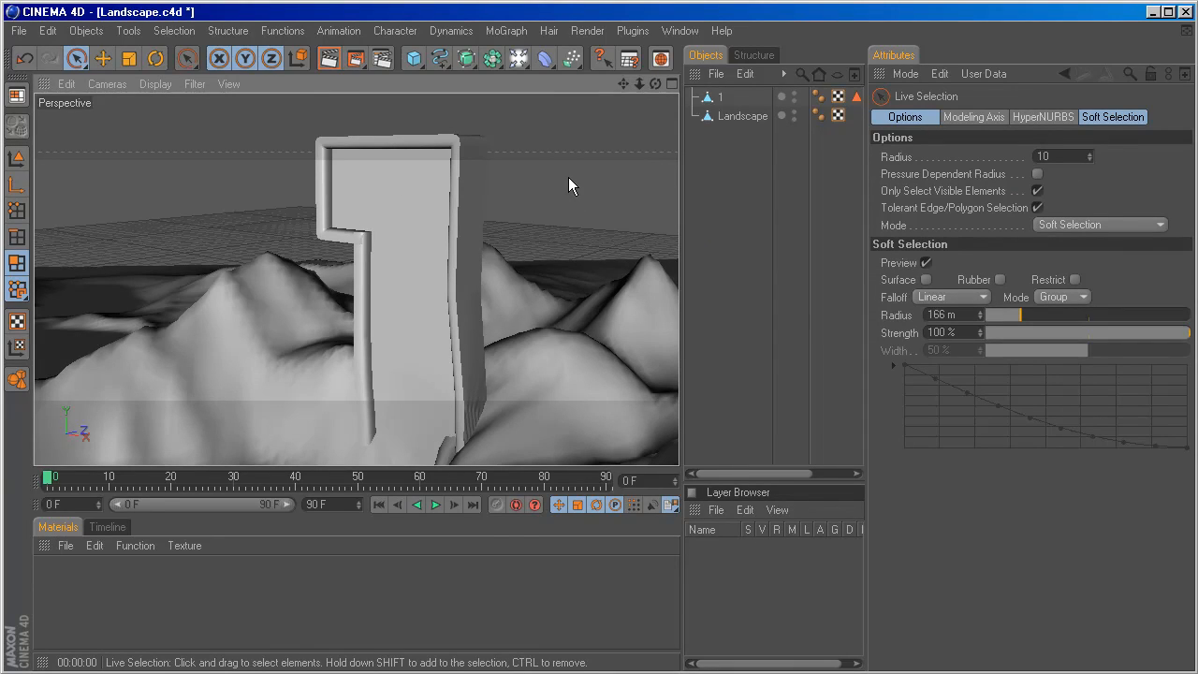
Create a new material and open it in the Material Editor.
scroll(551, 212, down, 5)
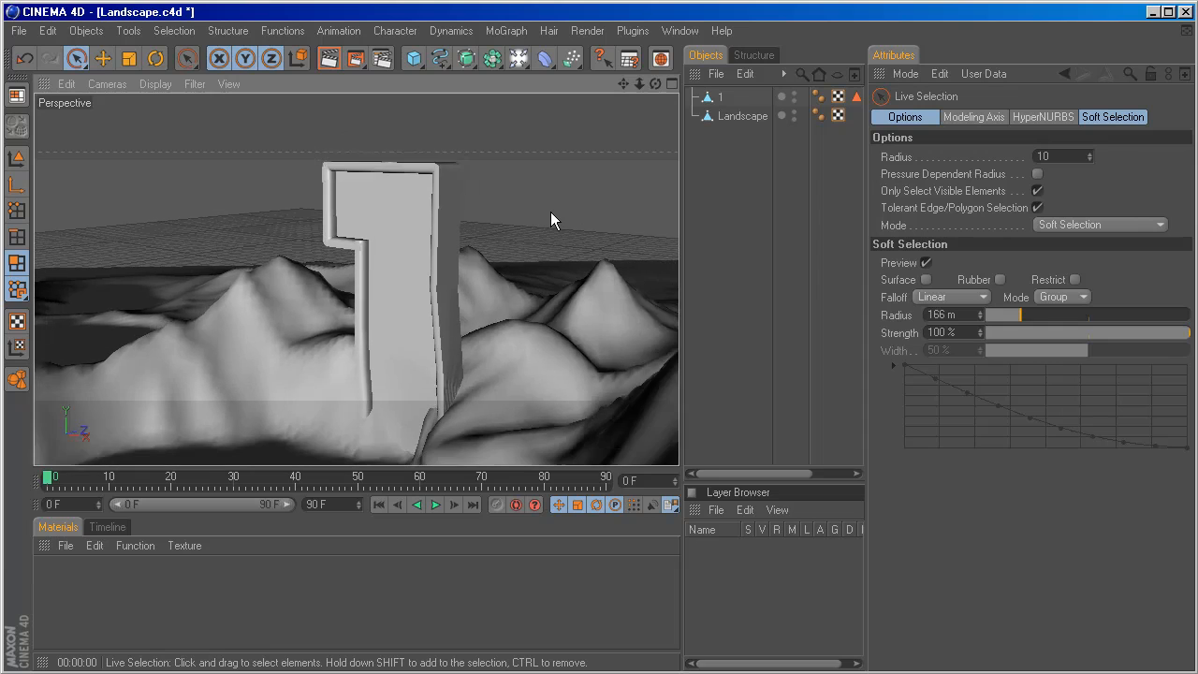
scroll(551, 212, down, 4)
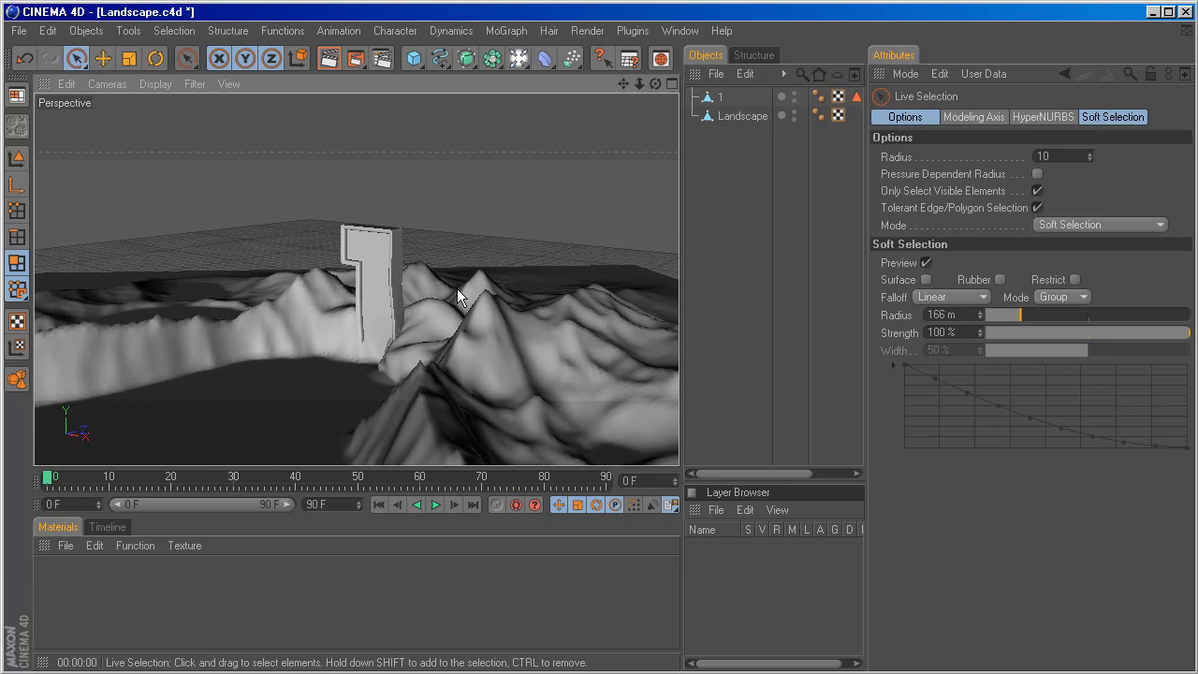
alt+drag(448, 294, 458, 284)
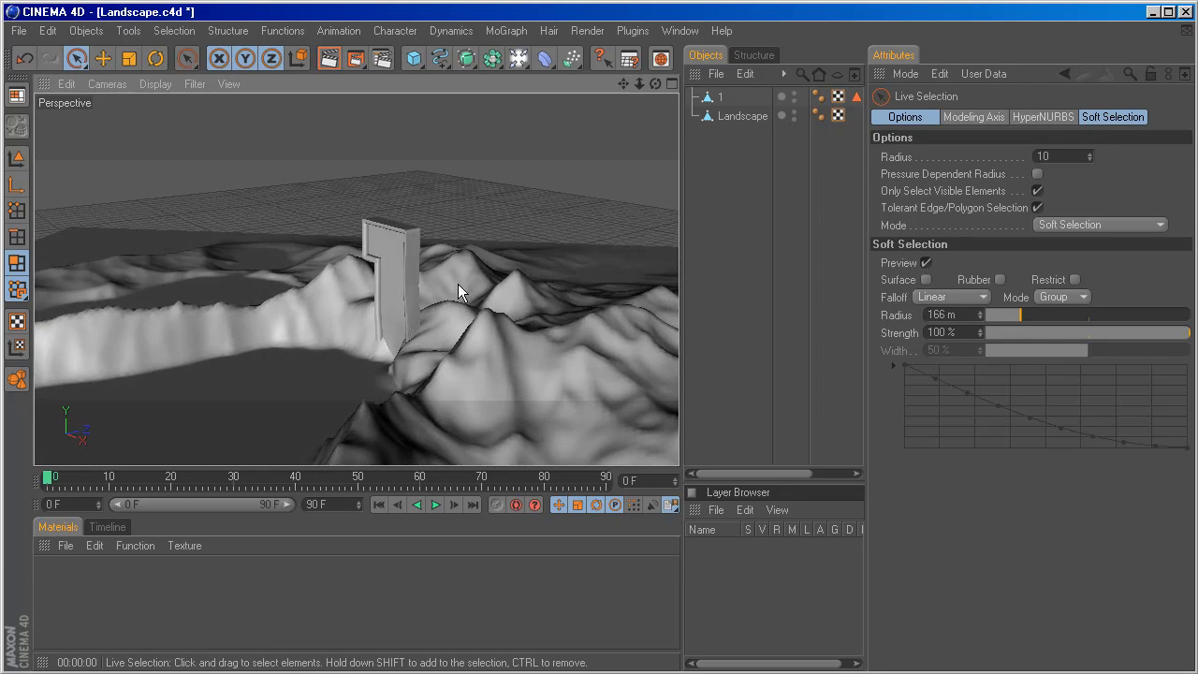
click(67, 552)
click(93, 321)
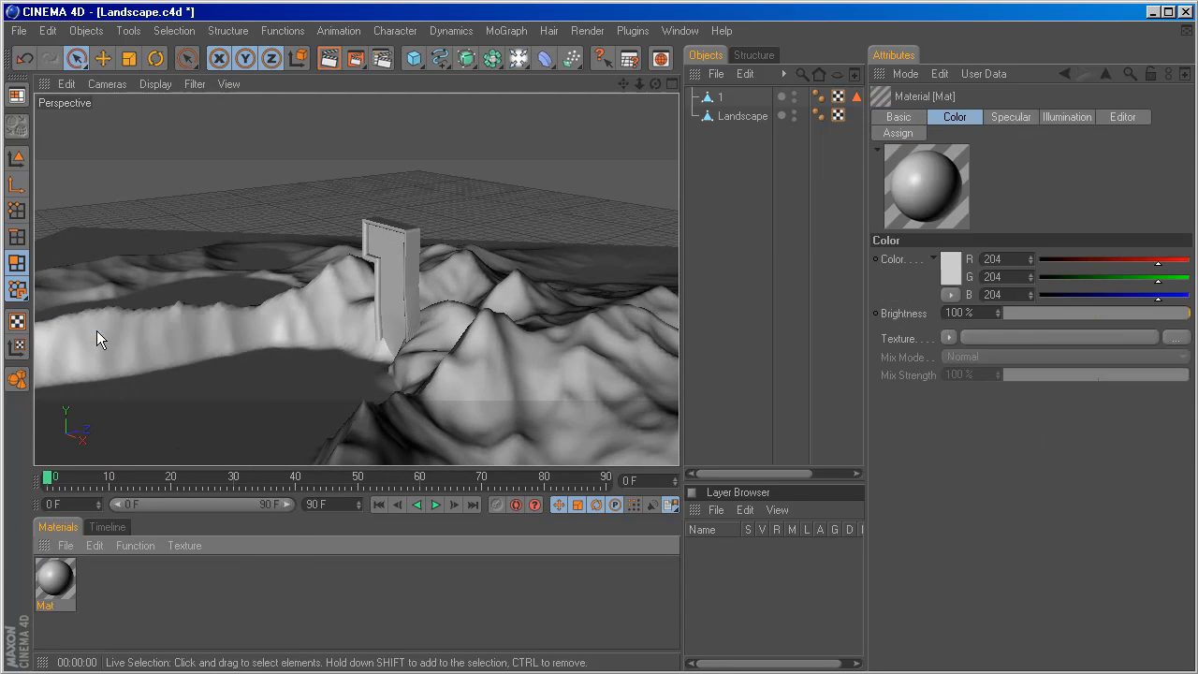
double_click(65, 584)
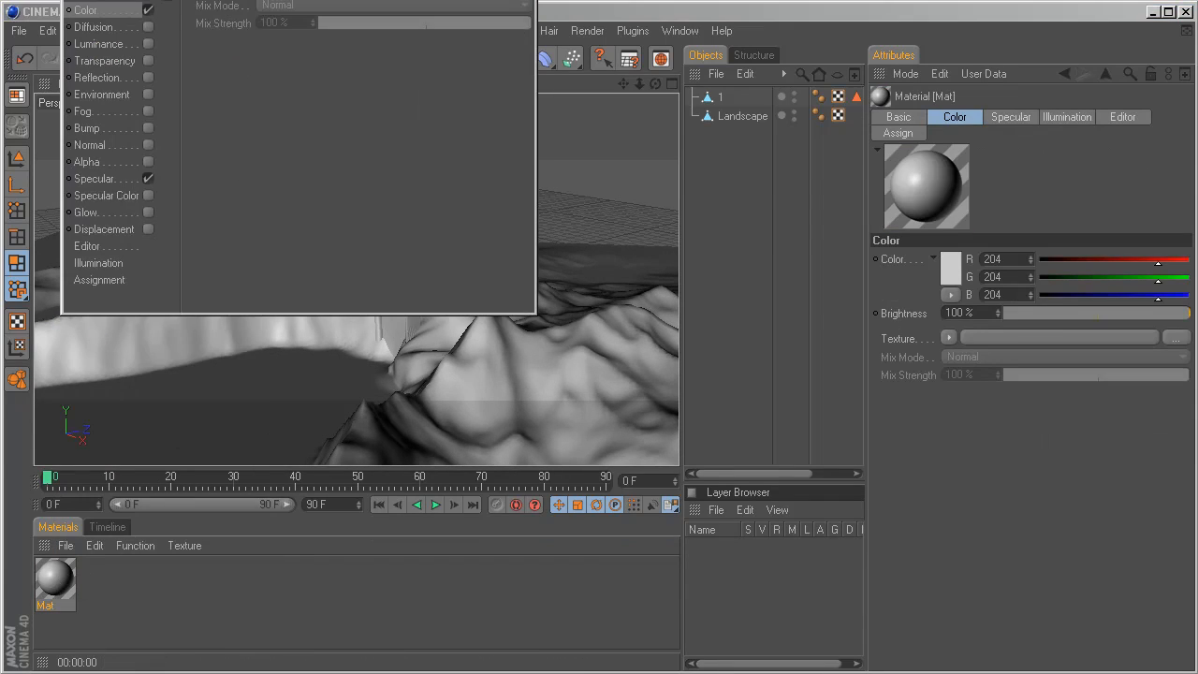
drag(330, 2, 493, 128)
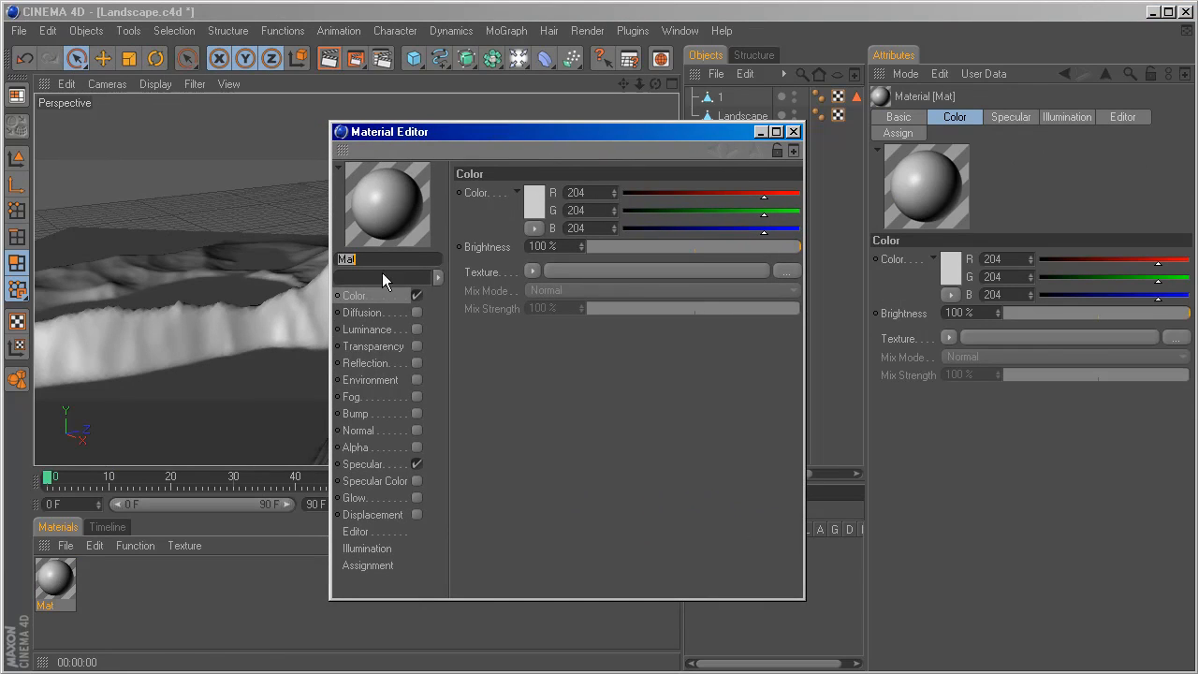
Load the RockLayered0018_L image from the desktop's LANDSCAPEC4D folder as the material's Color texture.
click(532, 271)
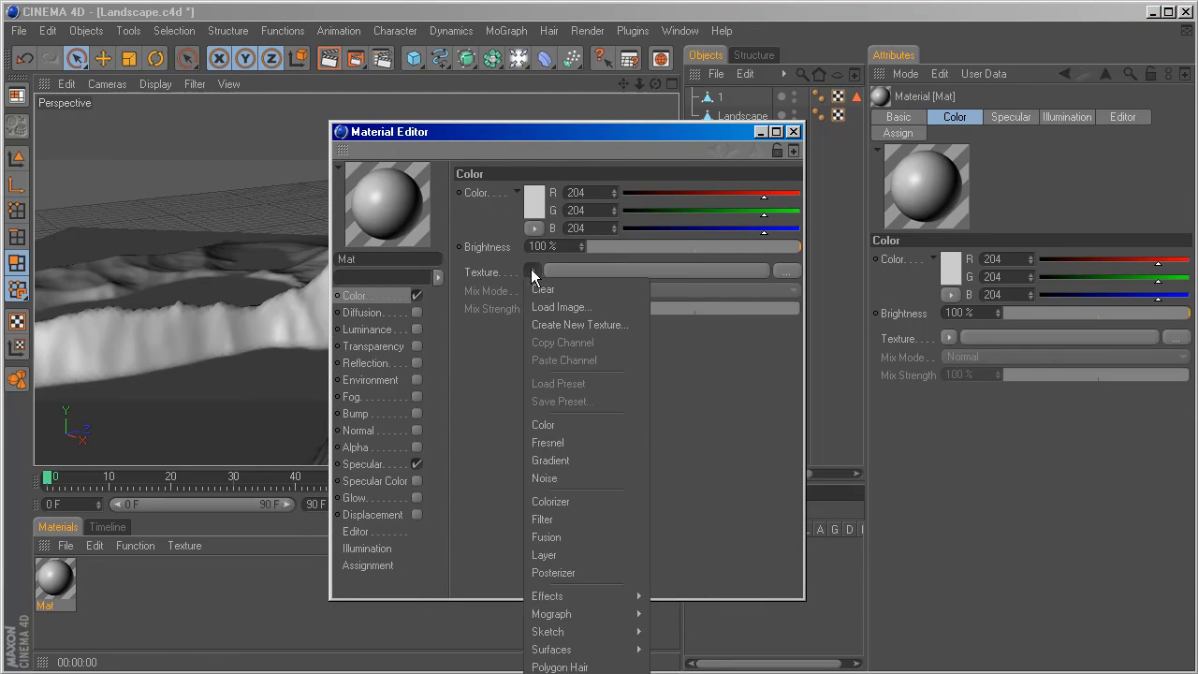
click(552, 305)
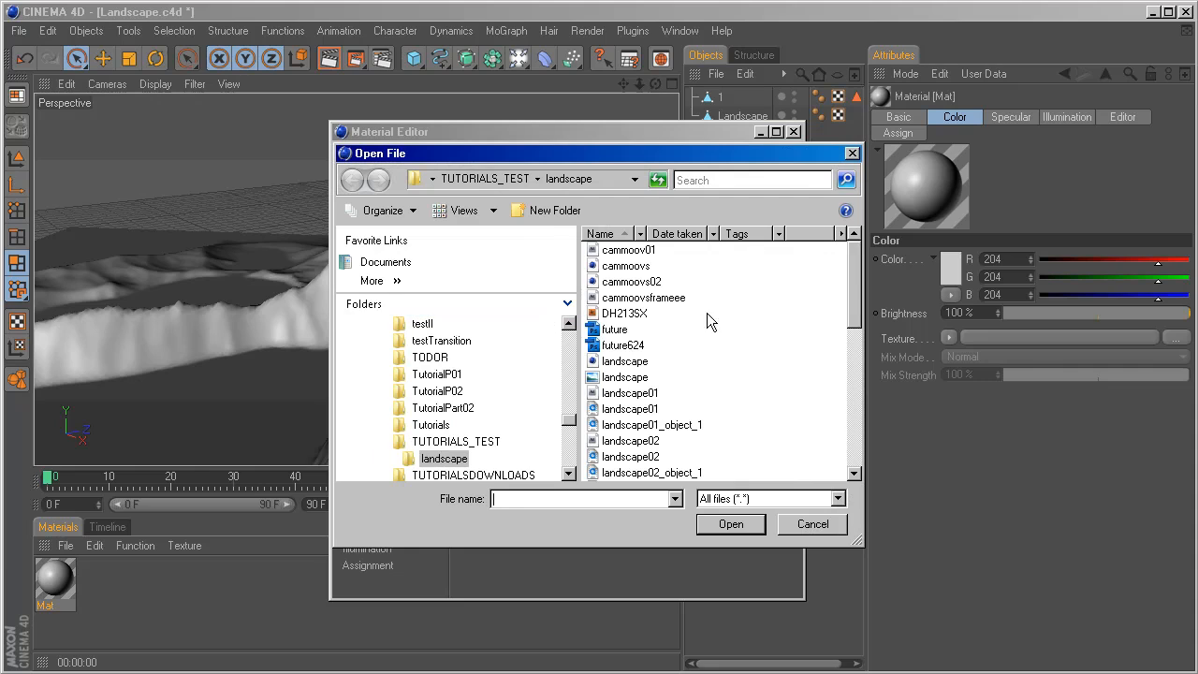
drag(569, 419, 573, 343)
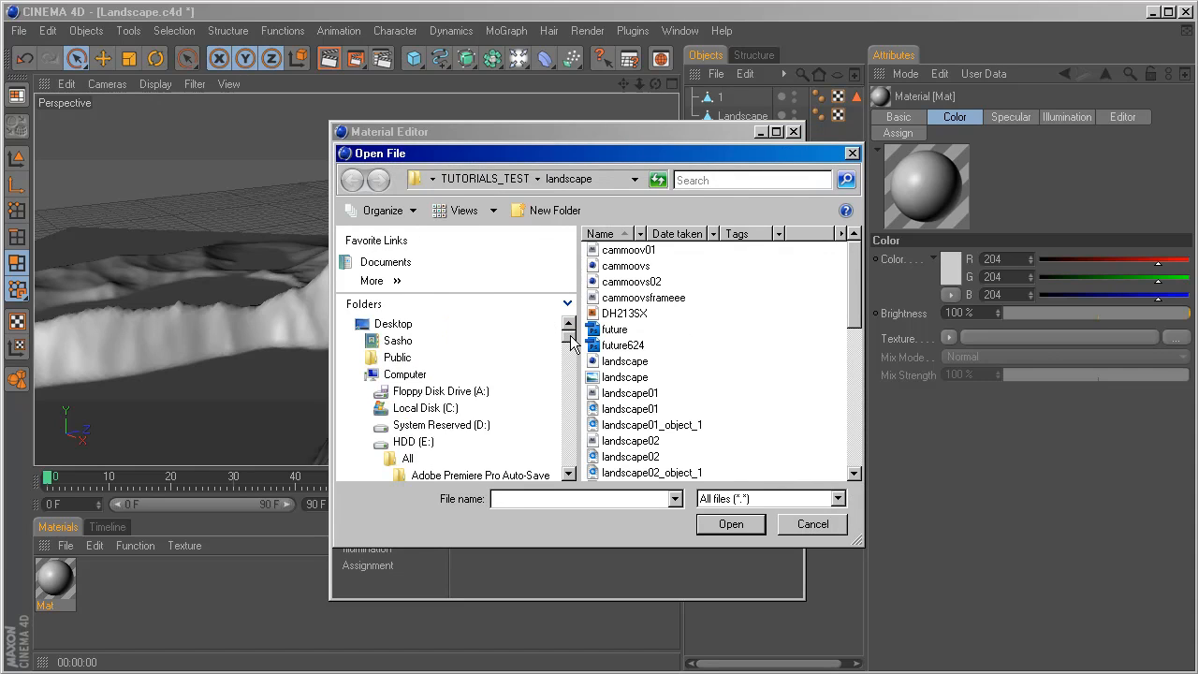
click(393, 324)
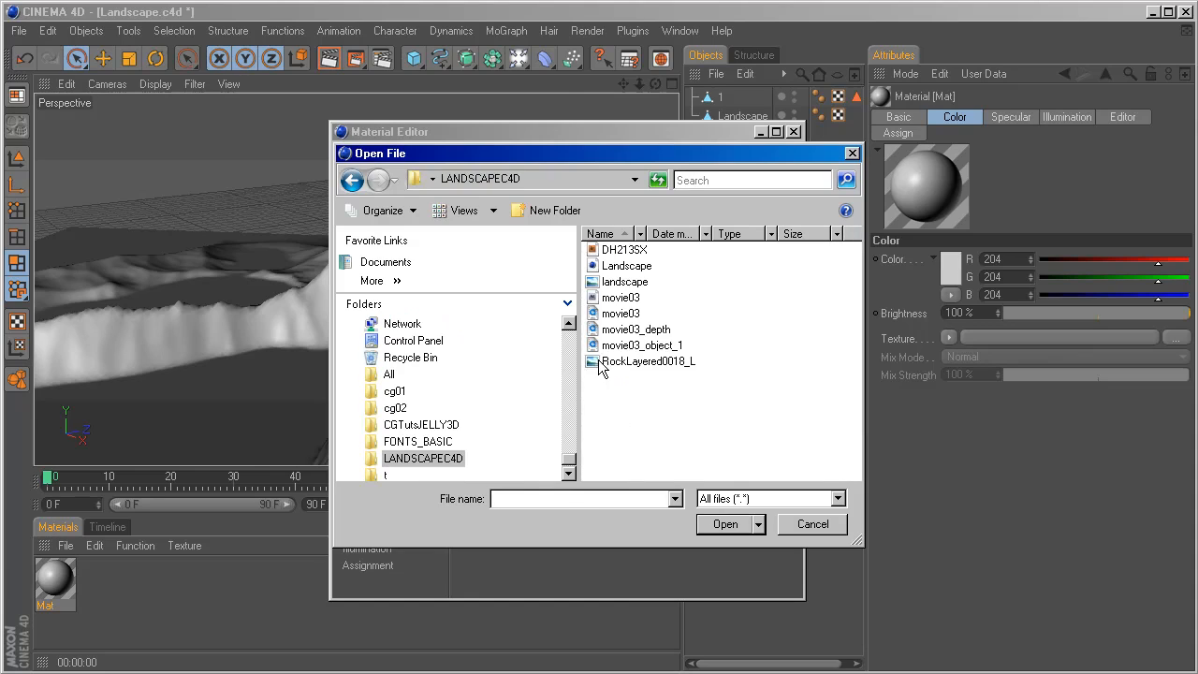
click(599, 360)
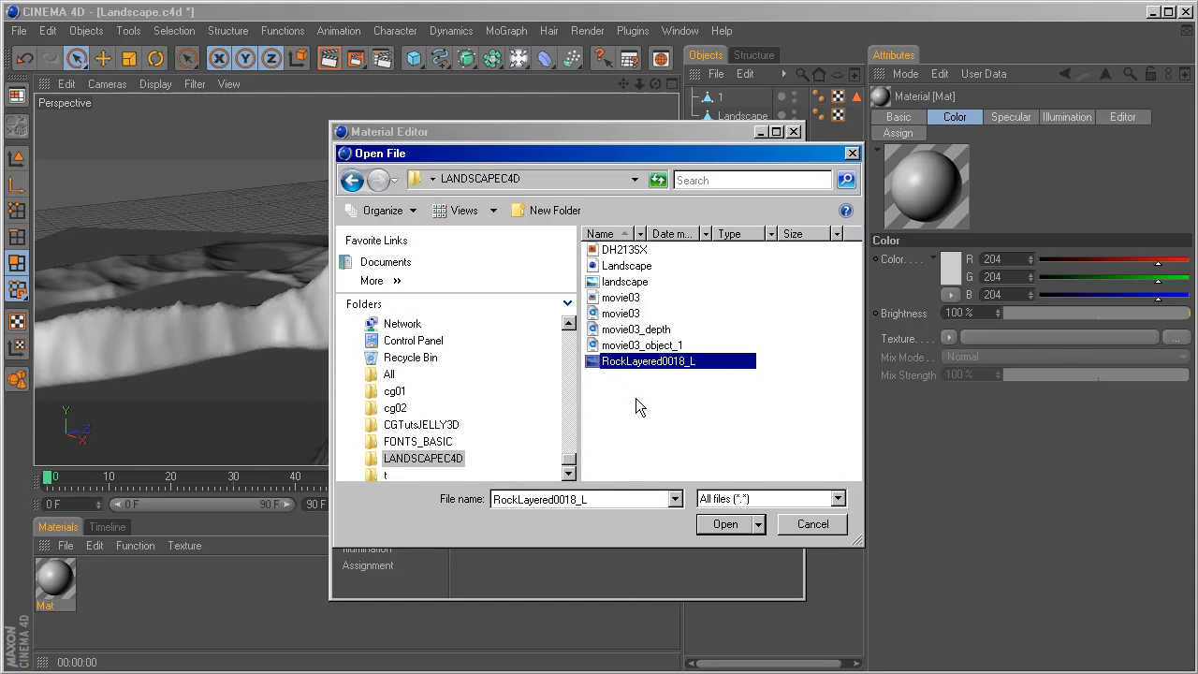
click(726, 525)
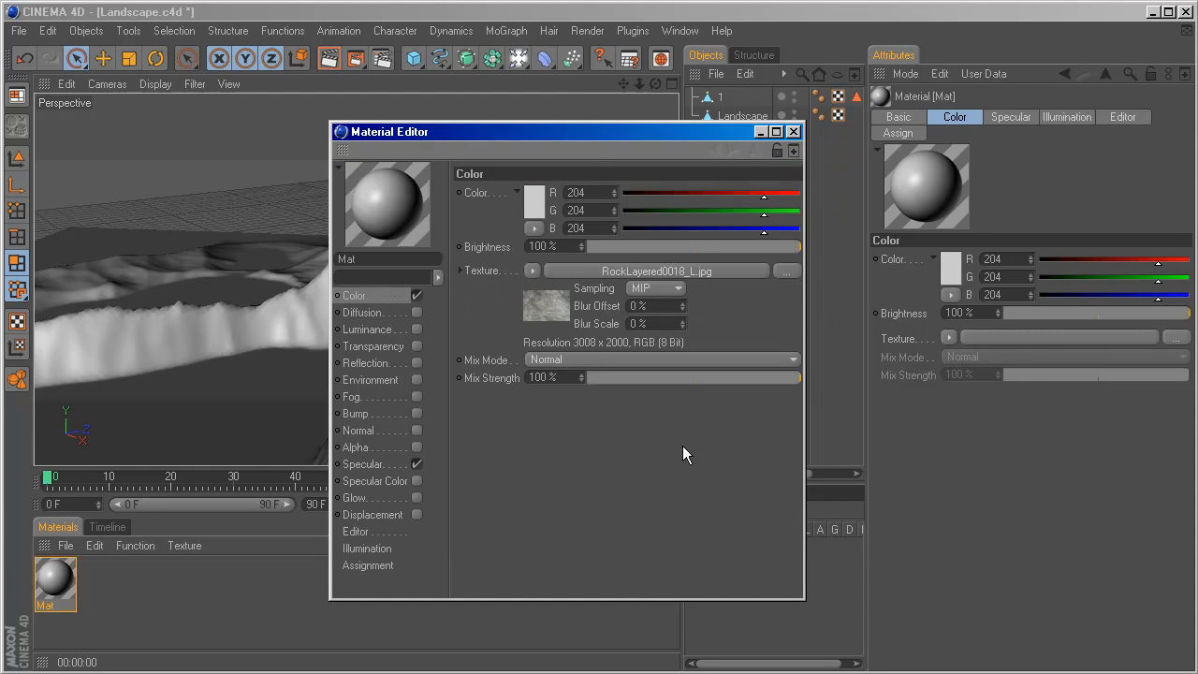
Open the rock texture image in the external image viewer, examine its surface detail, and close the viewer.
click(551, 307)
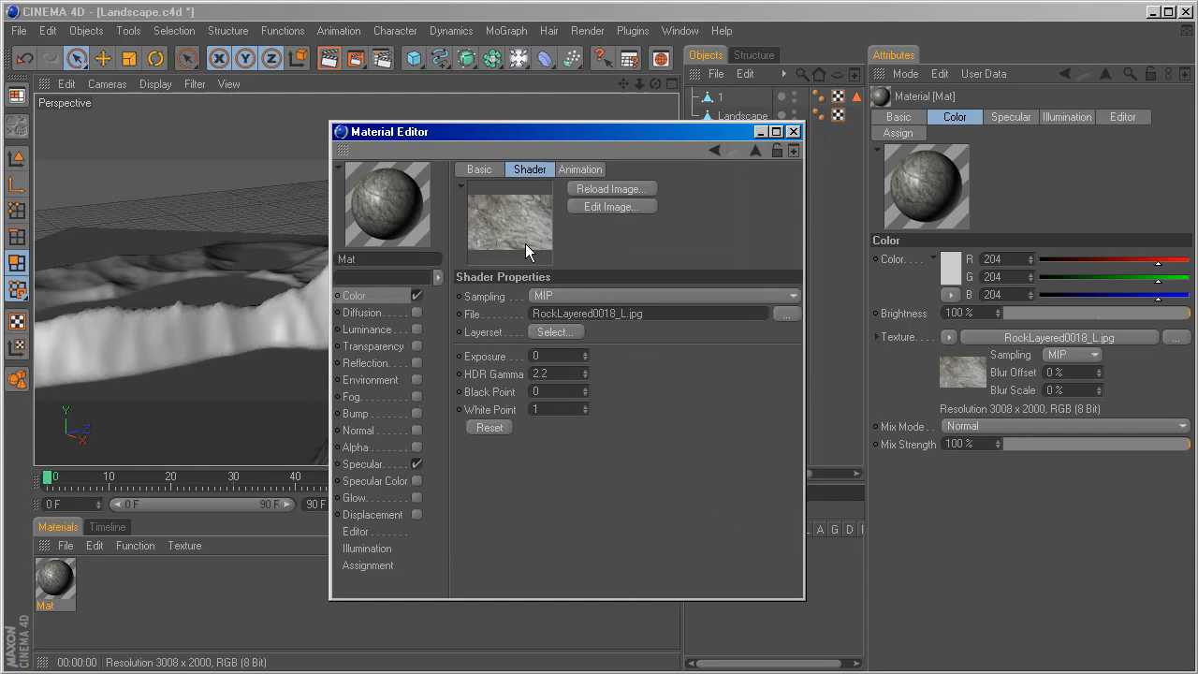
click(579, 207)
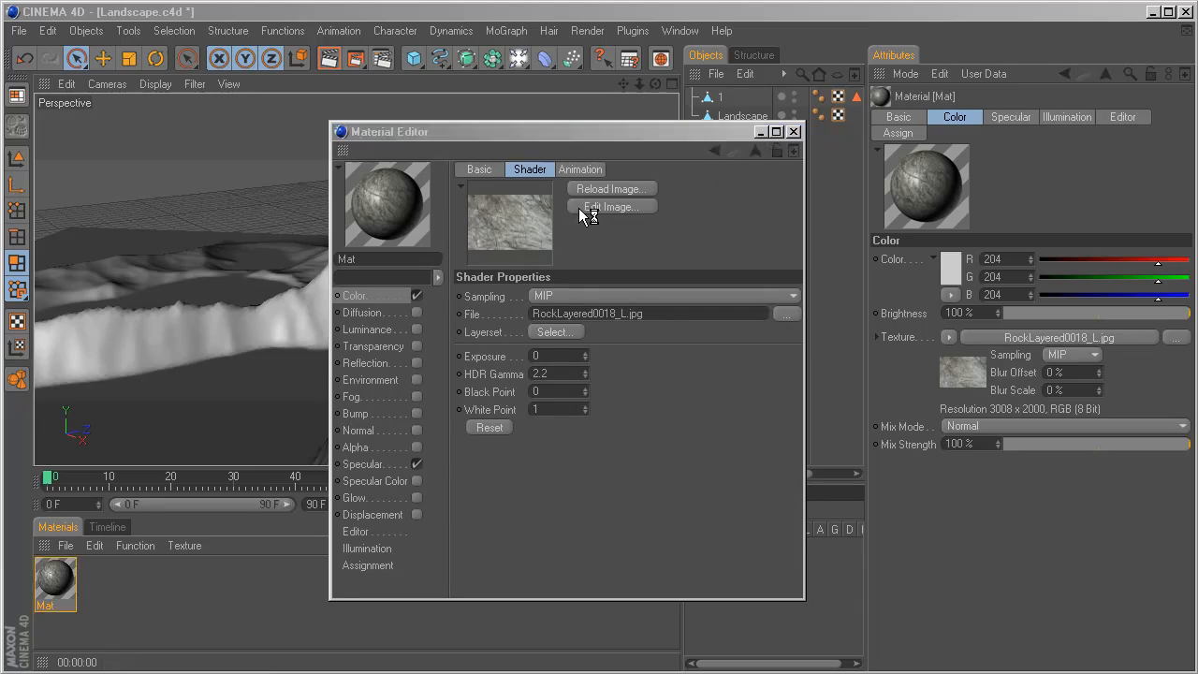
double_click(627, 0)
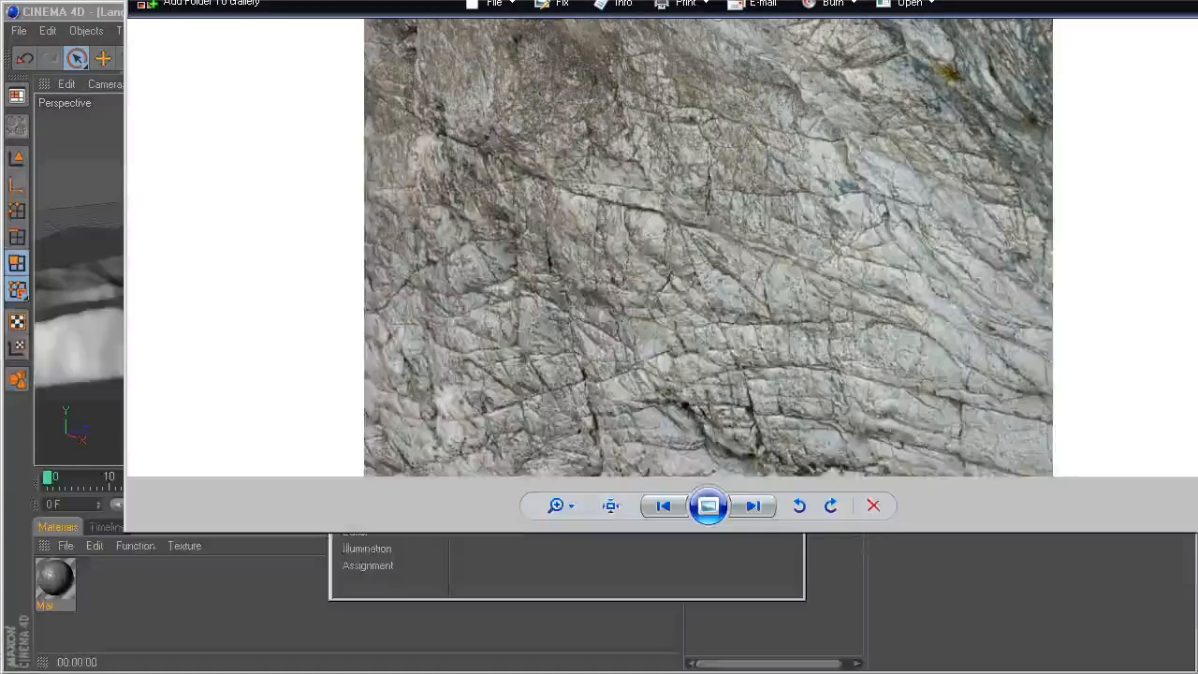
drag(627, 0, 548, 95)
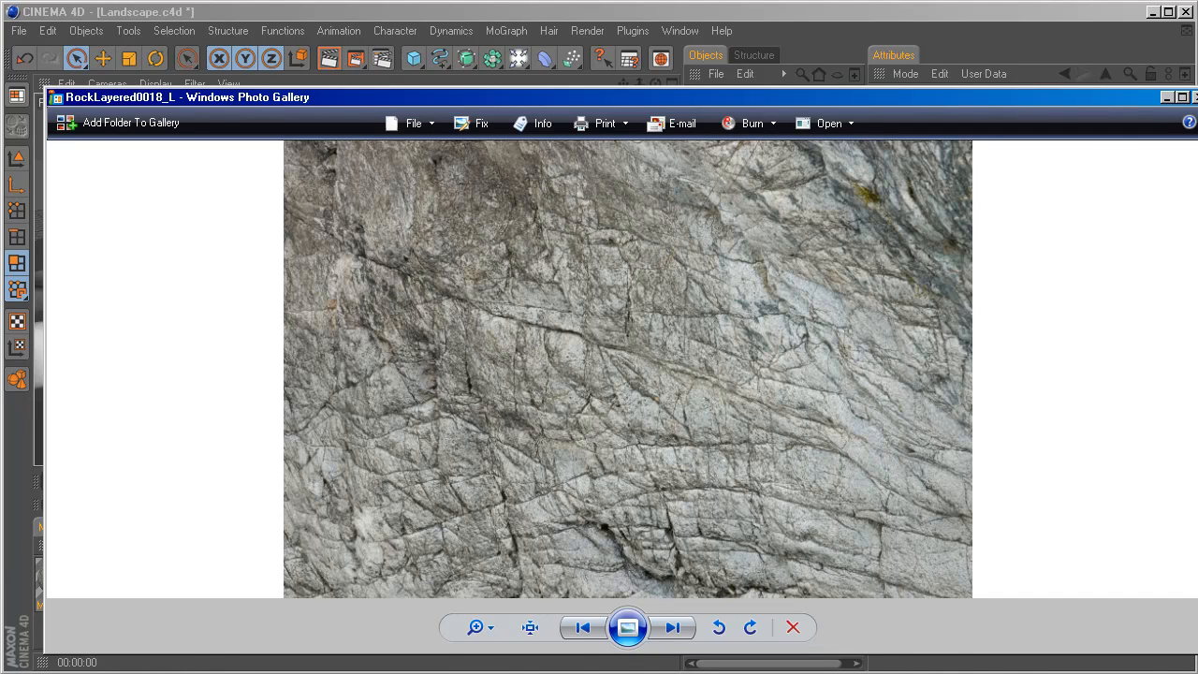
click(1195, 97)
Set the material's specular height to 34% and falloff to -29%, and close the Material Editor.
drag(579, 135, 783, 192)
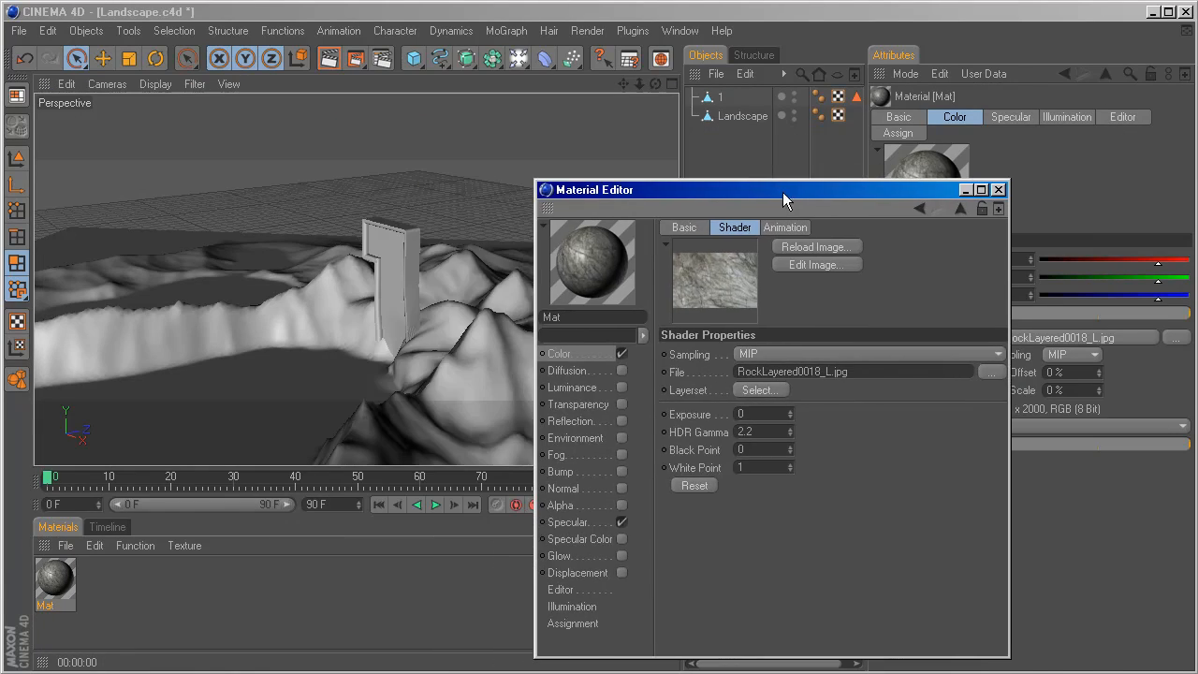
click(565, 357)
click(579, 524)
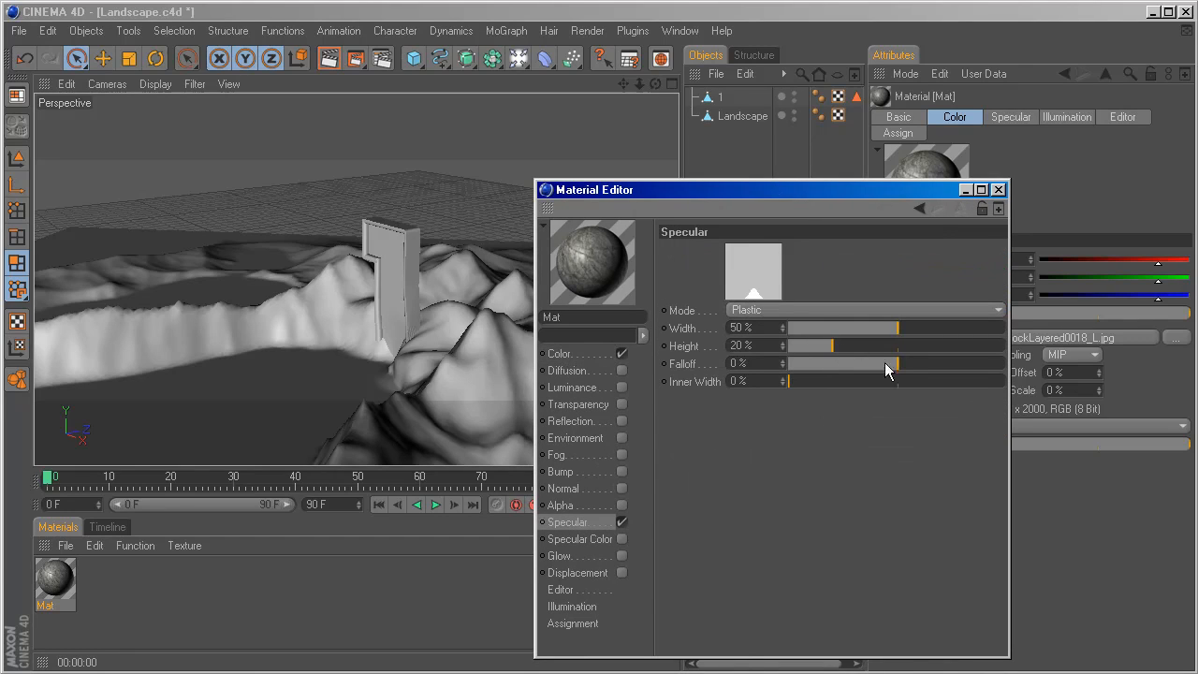
mouse_move(885, 363)
mouse_down()
mouse_move(861, 370)
mouse_move(848, 347)
mouse_move(882, 342)
mouse_move(863, 346)
mouse_move(863, 363)
mouse_up()
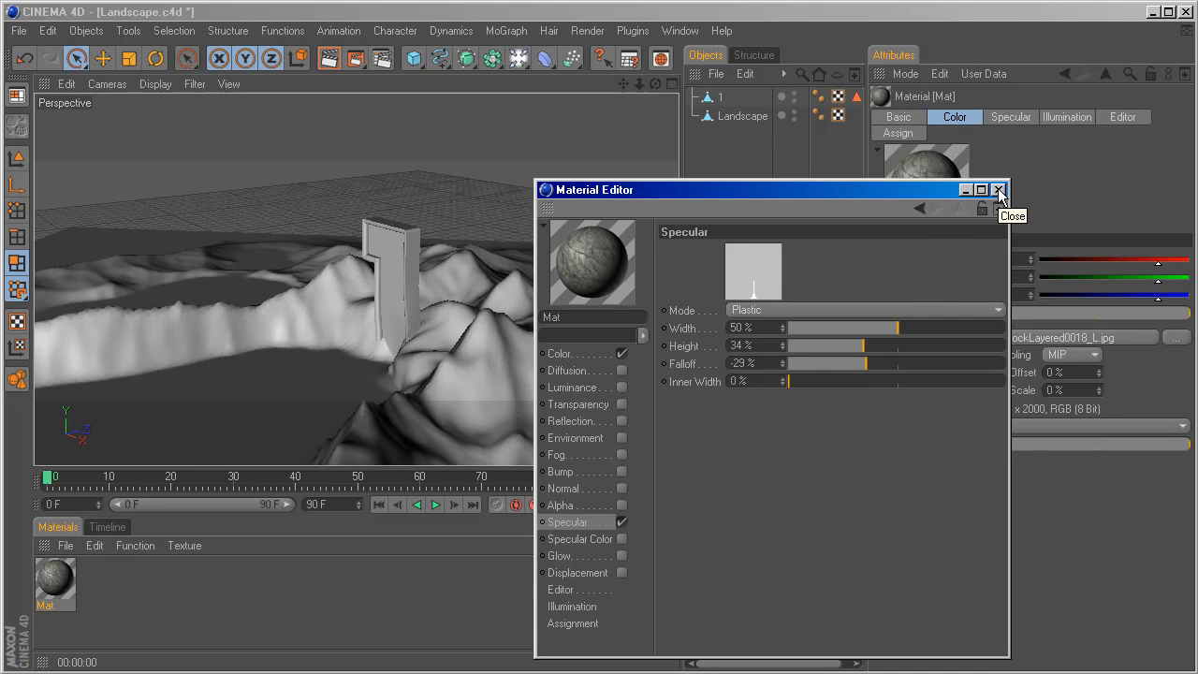
click(999, 190)
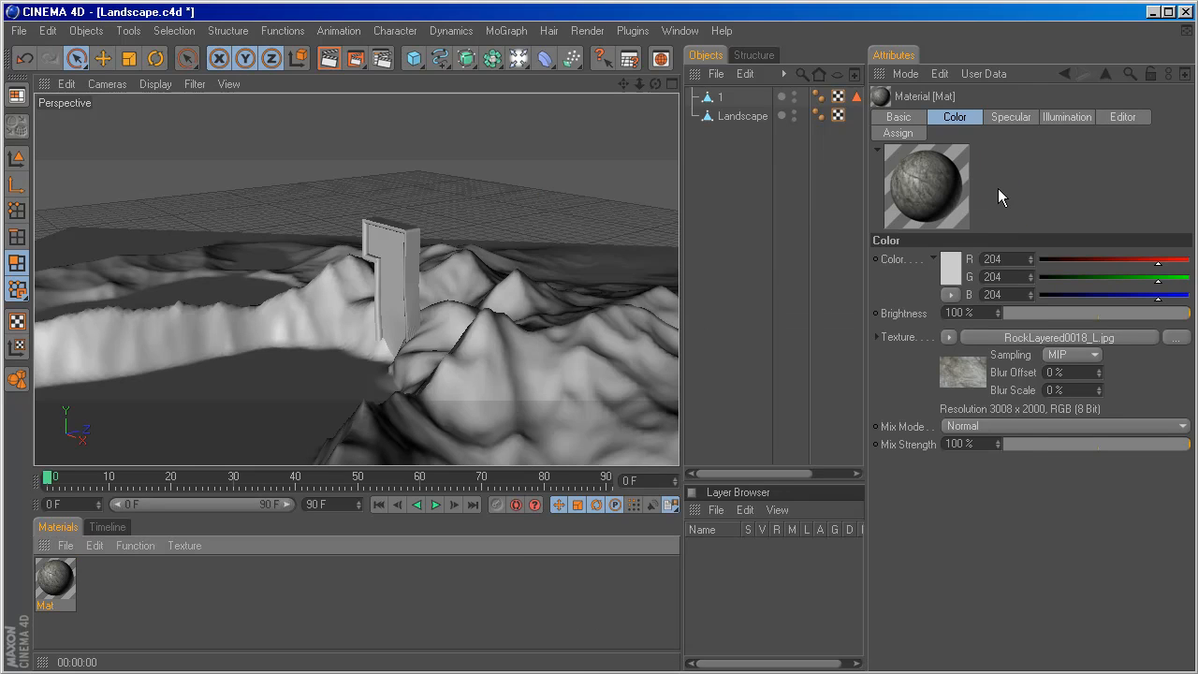
Rename the rock material Landscape and assign it to the Landscape object.
double_click(51, 605)
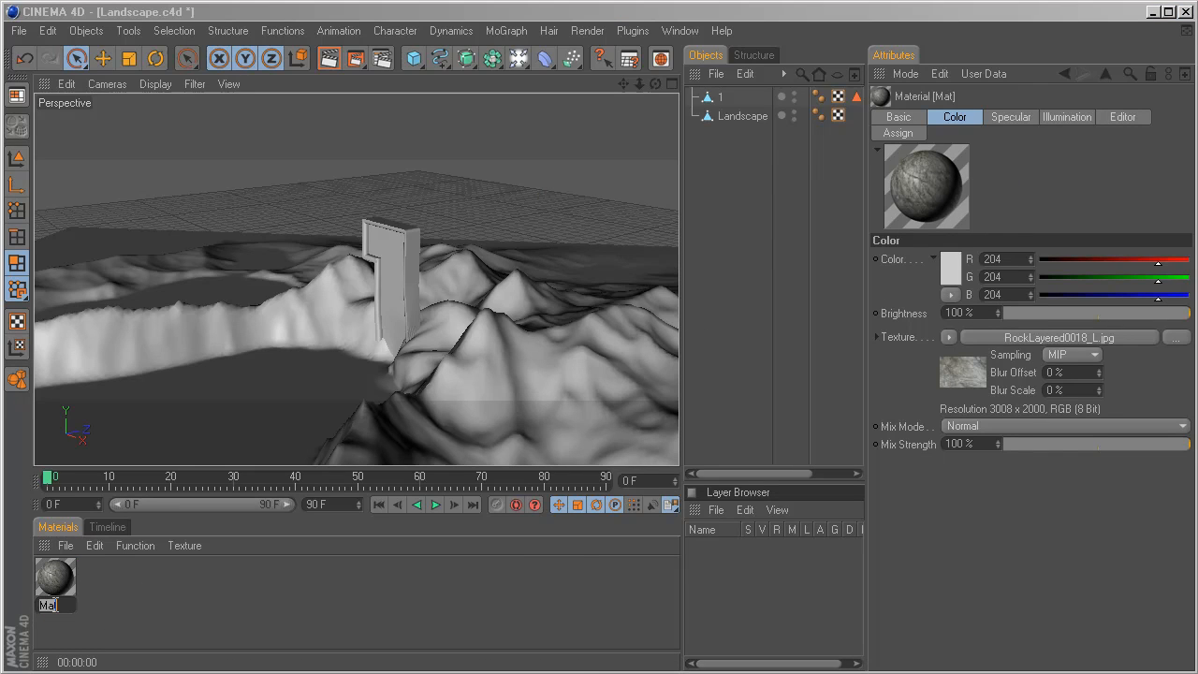
text(Landscape)
key(Return)
drag(54, 576, 736, 119)
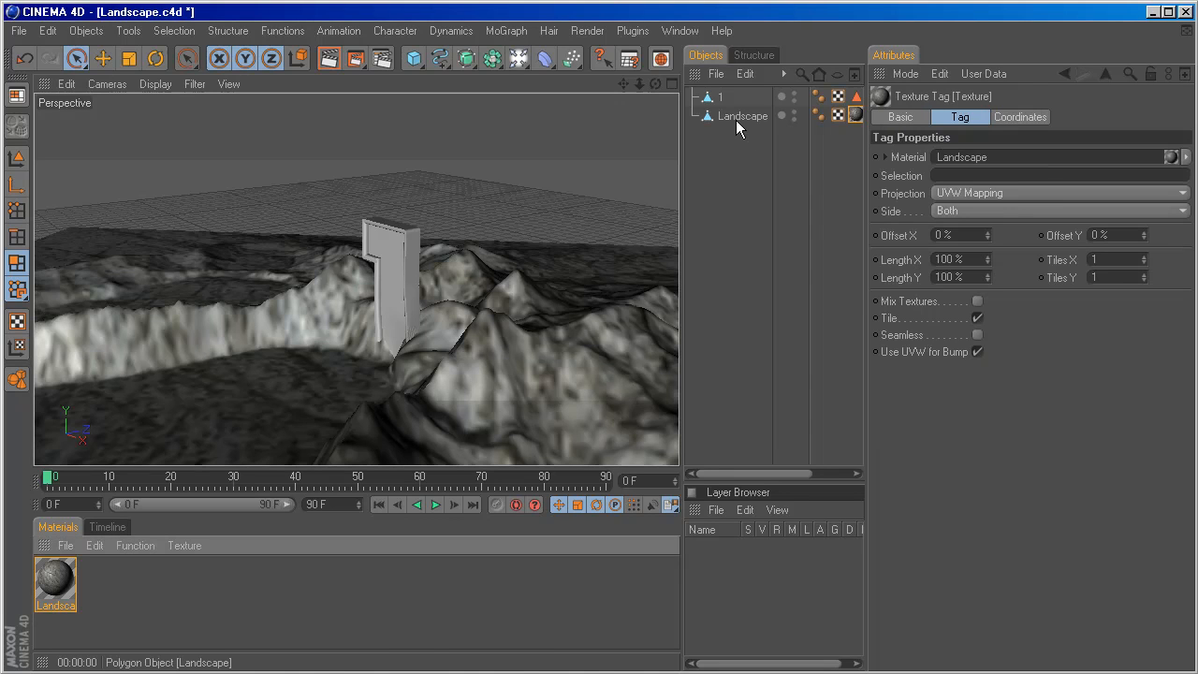
Render previews of the viewport and examine the rock texture on the terrain from several angles.
key(ctrl+r)
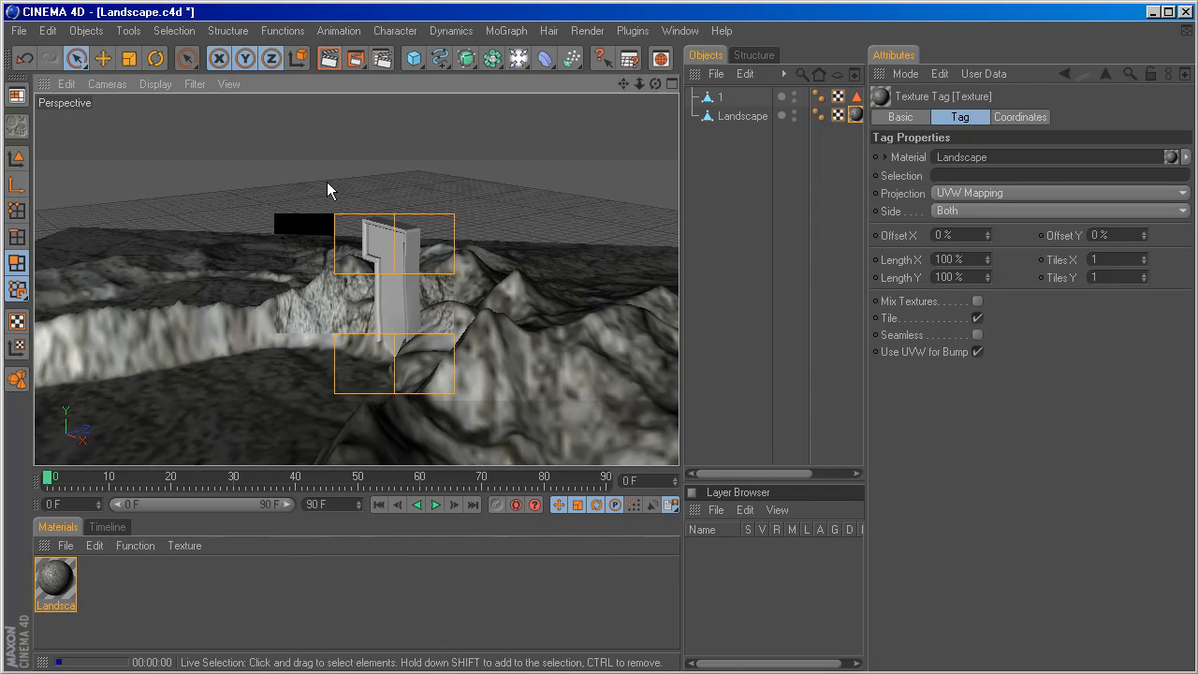
scroll(406, 290, down, 3)
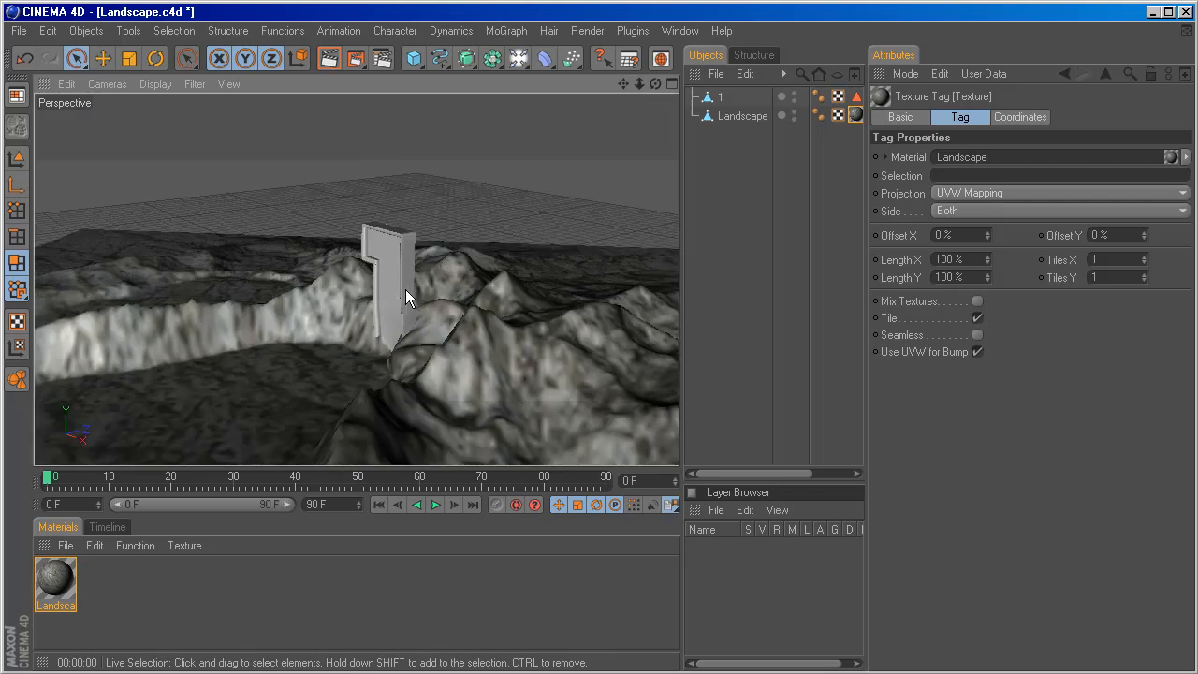
alt+drag(405, 303, 419, 346)
key(ctrl+r)
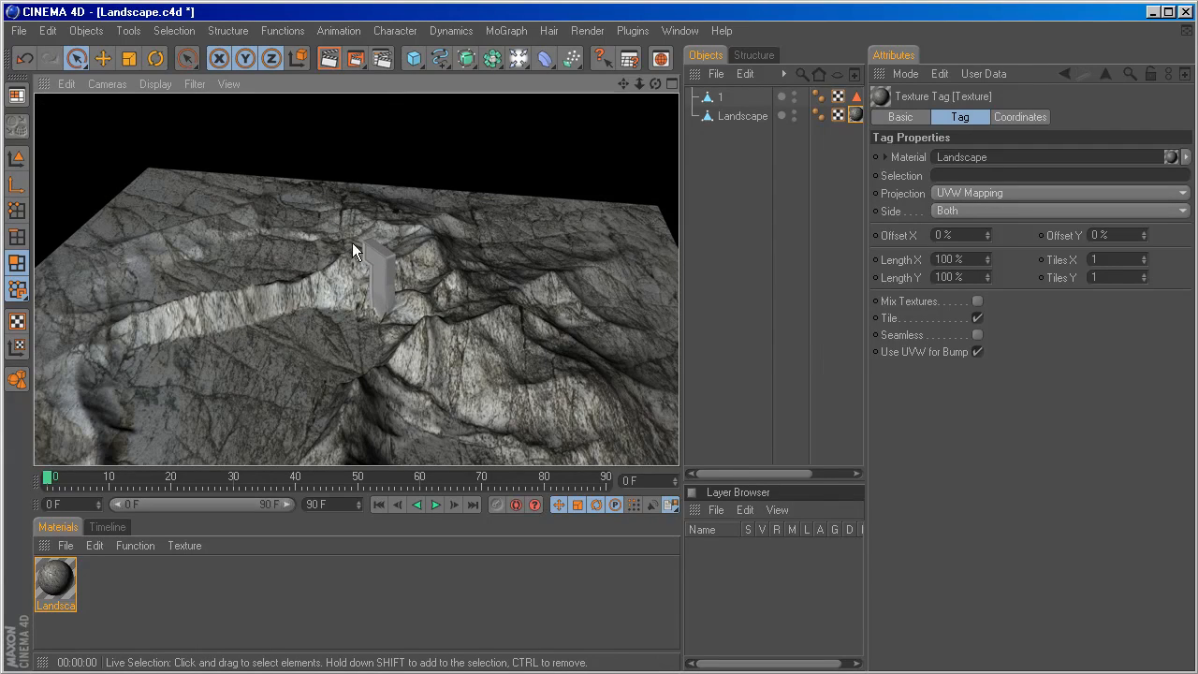
alt+drag(430, 271, 454, 229)
scroll(431, 232, down, 4)
alt+drag(368, 272, 373, 274)
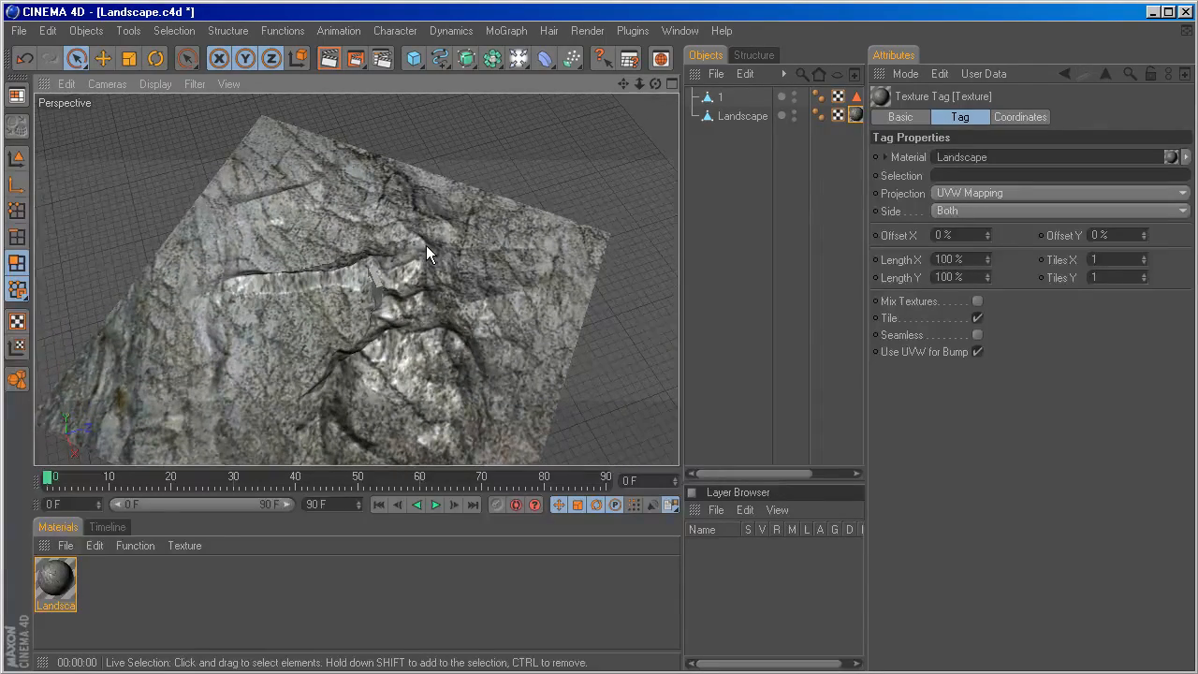
Select the edges along all four outer borders of the Landscape object with Ring Selection in edge mode.
click(736, 116)
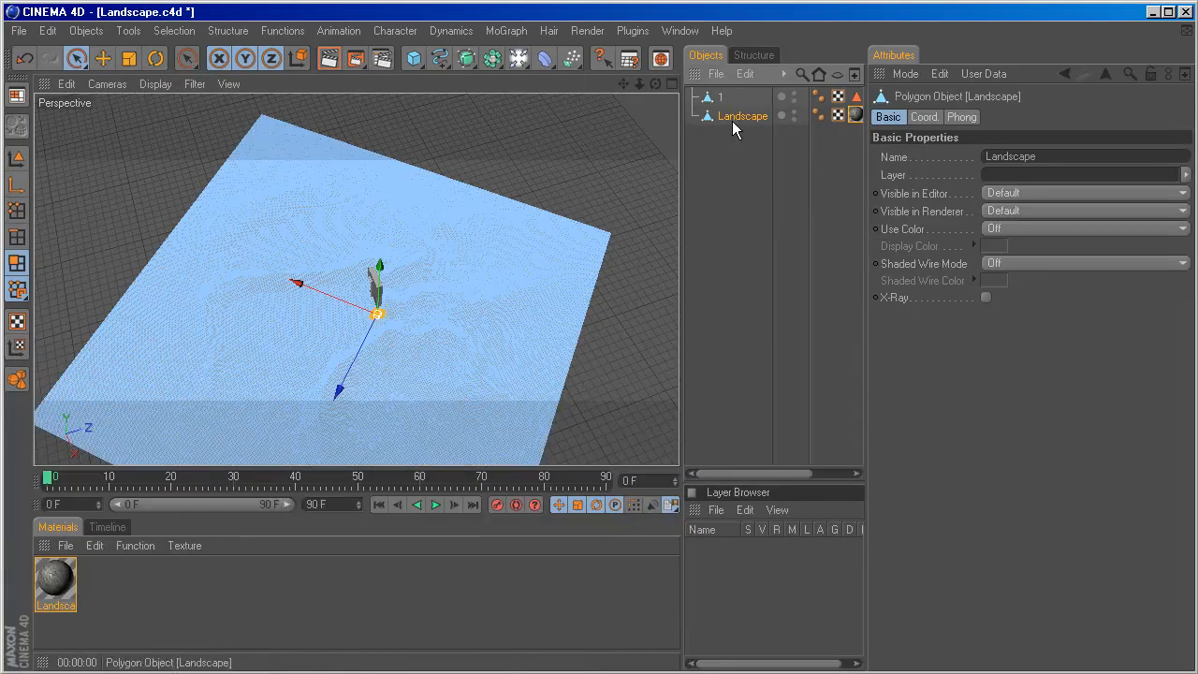
click(17, 264)
click(16, 240)
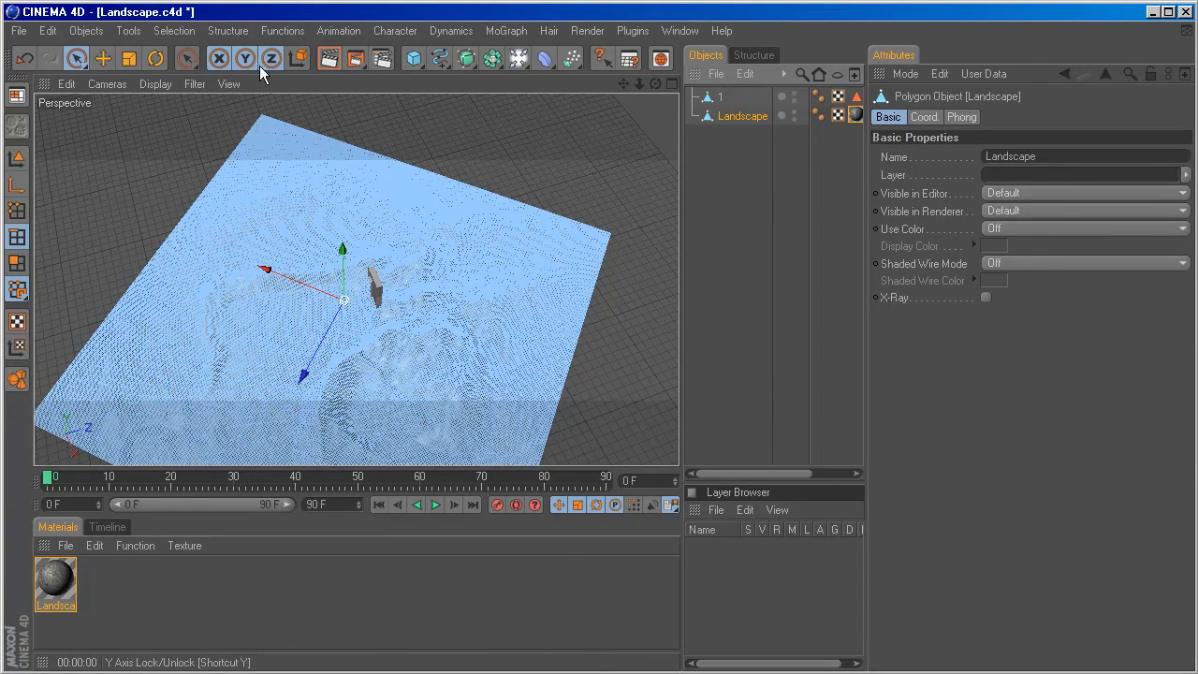
click(77, 60)
click(171, 31)
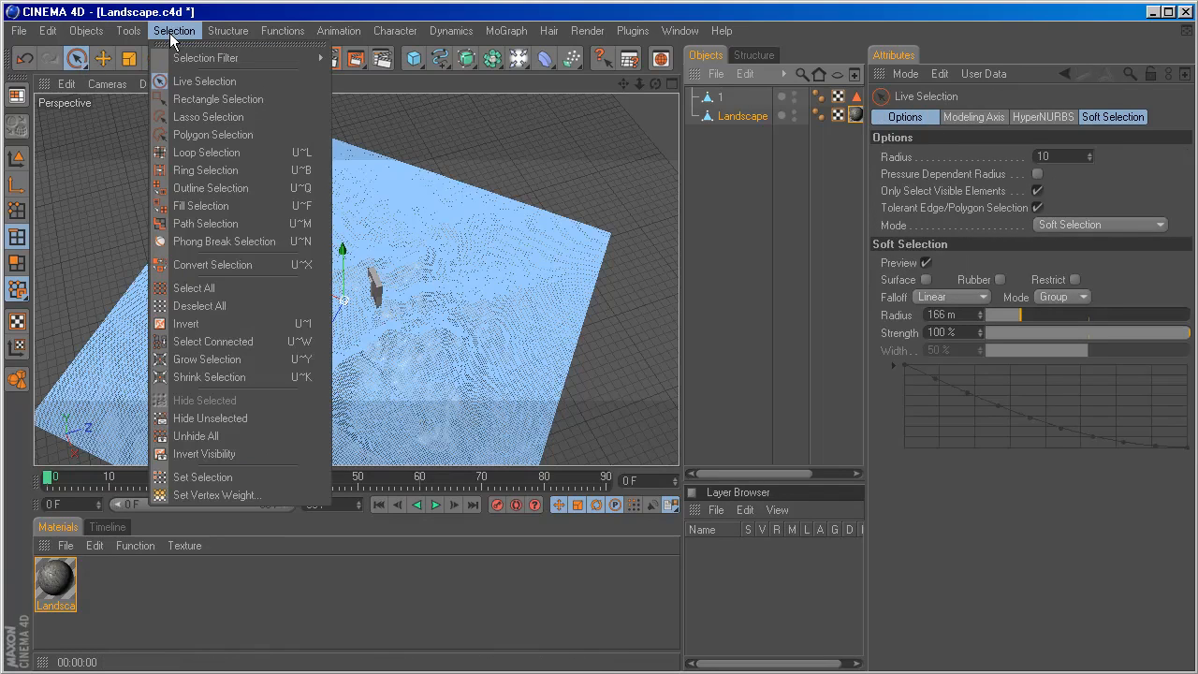
click(182, 172)
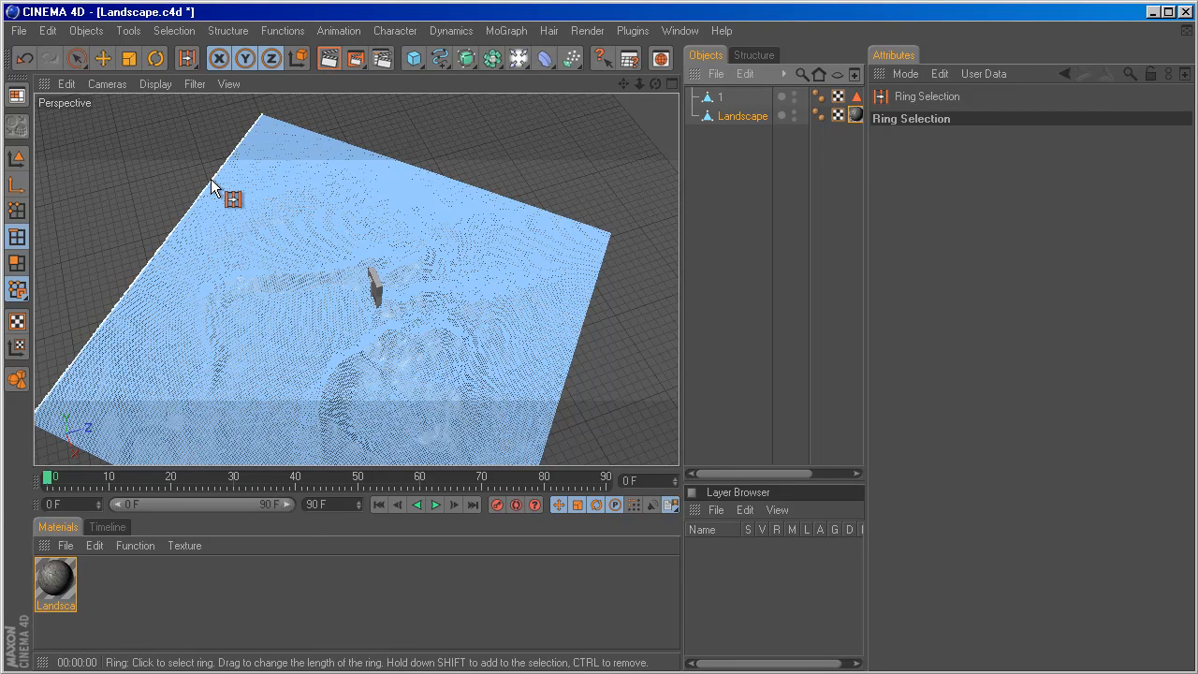
click(212, 186)
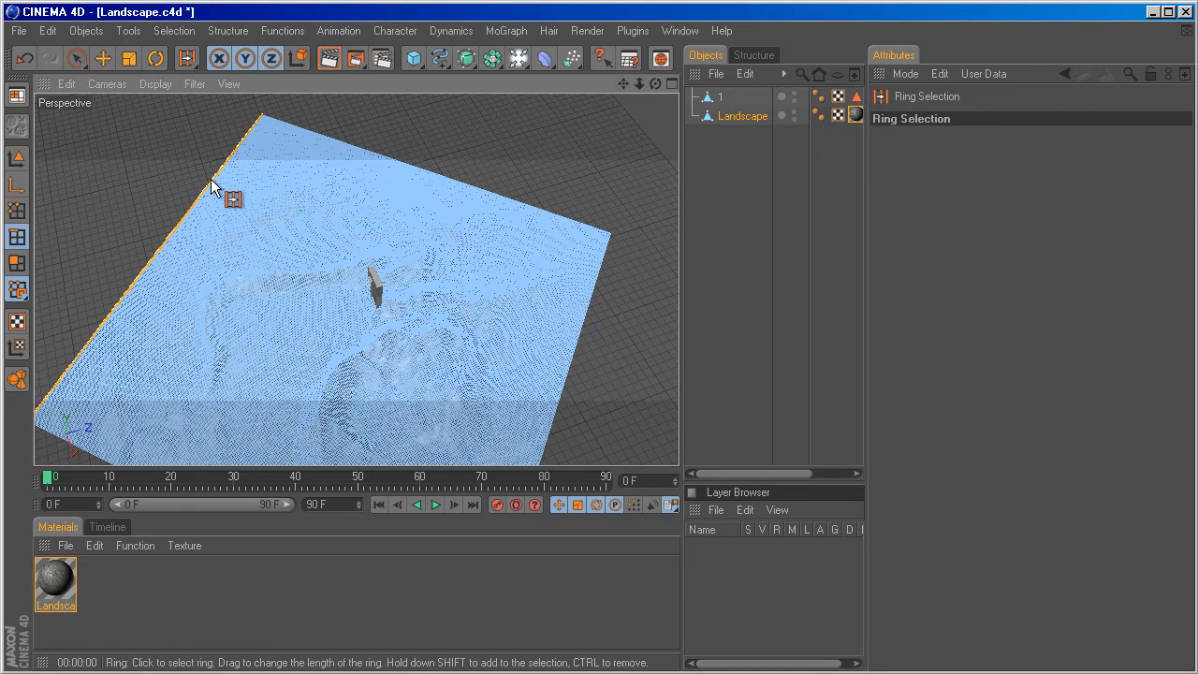
shift+click(432, 172)
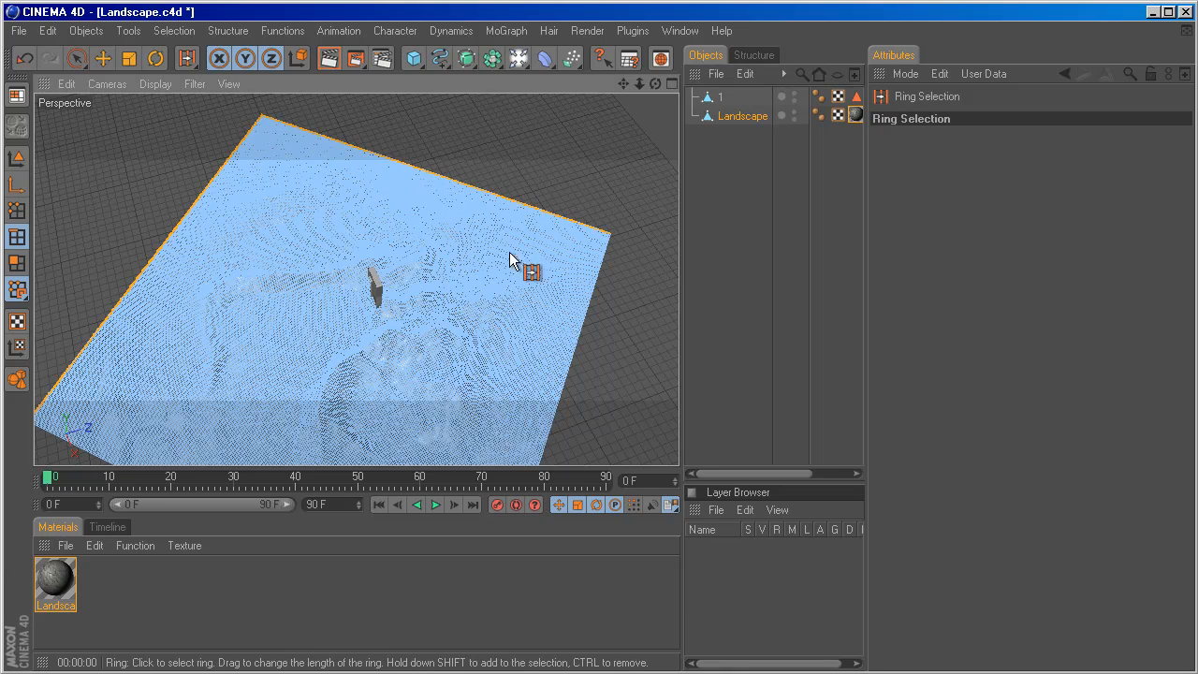
shift+click(578, 349)
scroll(396, 365, down, 5)
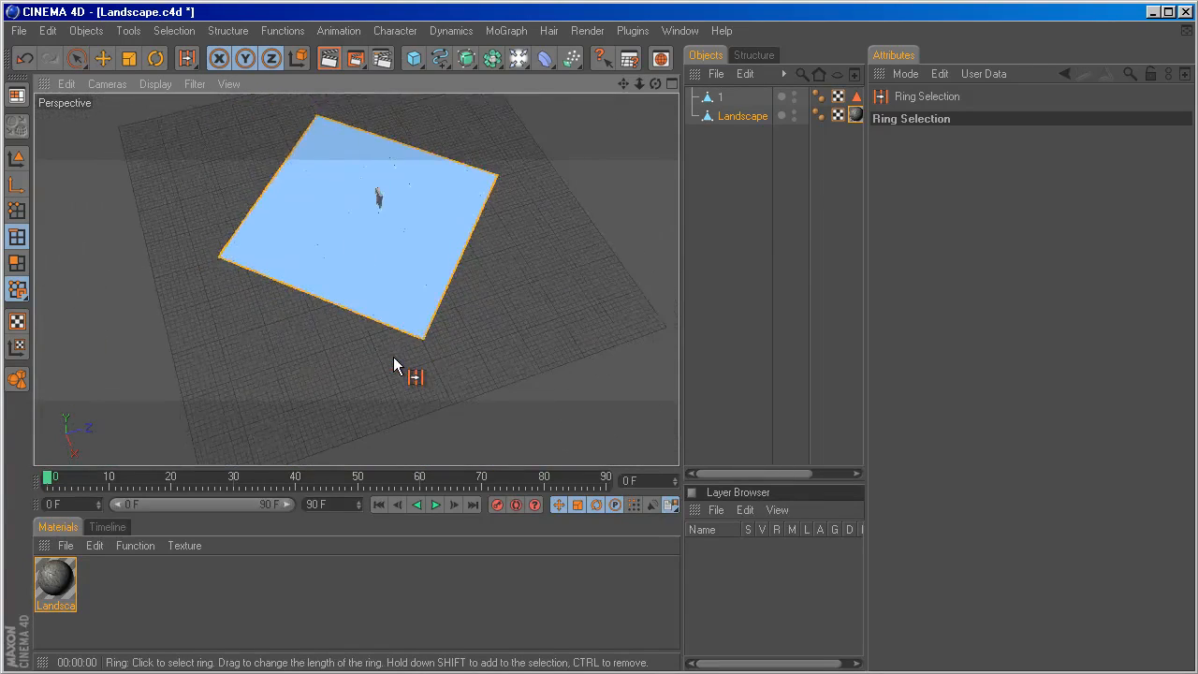
scroll(394, 357, down, 4)
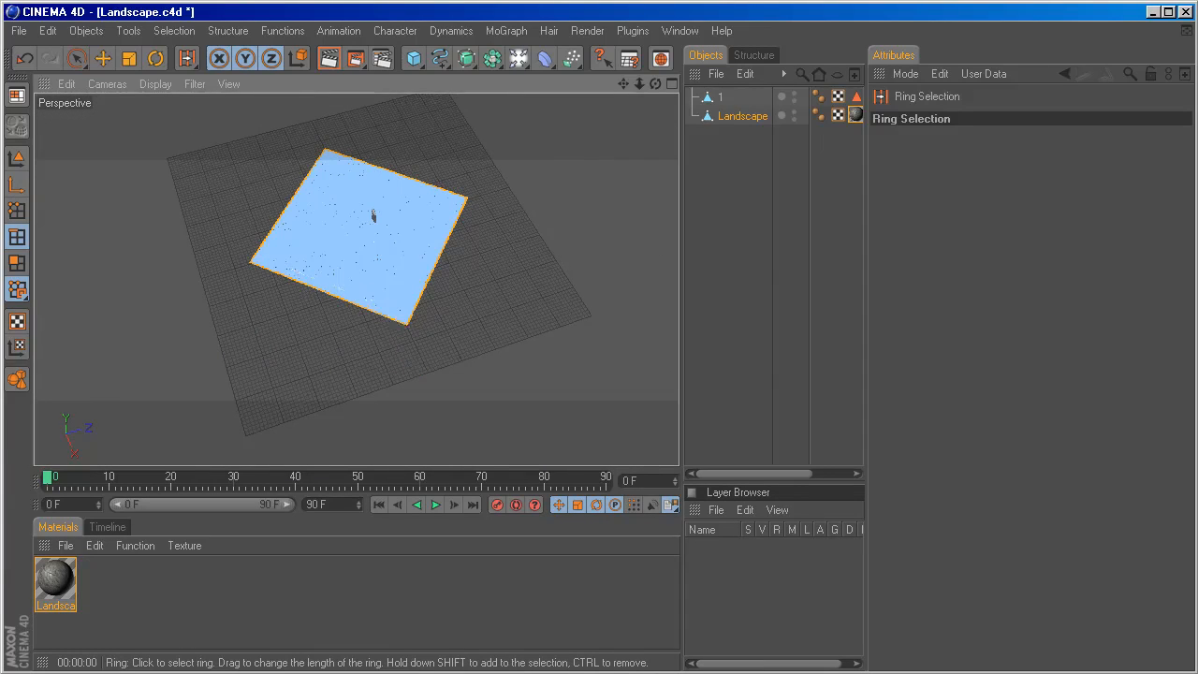
Switch the Live Selection mode from Soft Selection to Normal and scale the selected border edges outward to extend the terrain.
alt+middle_drag(373, 216, 392, 262)
key(t)
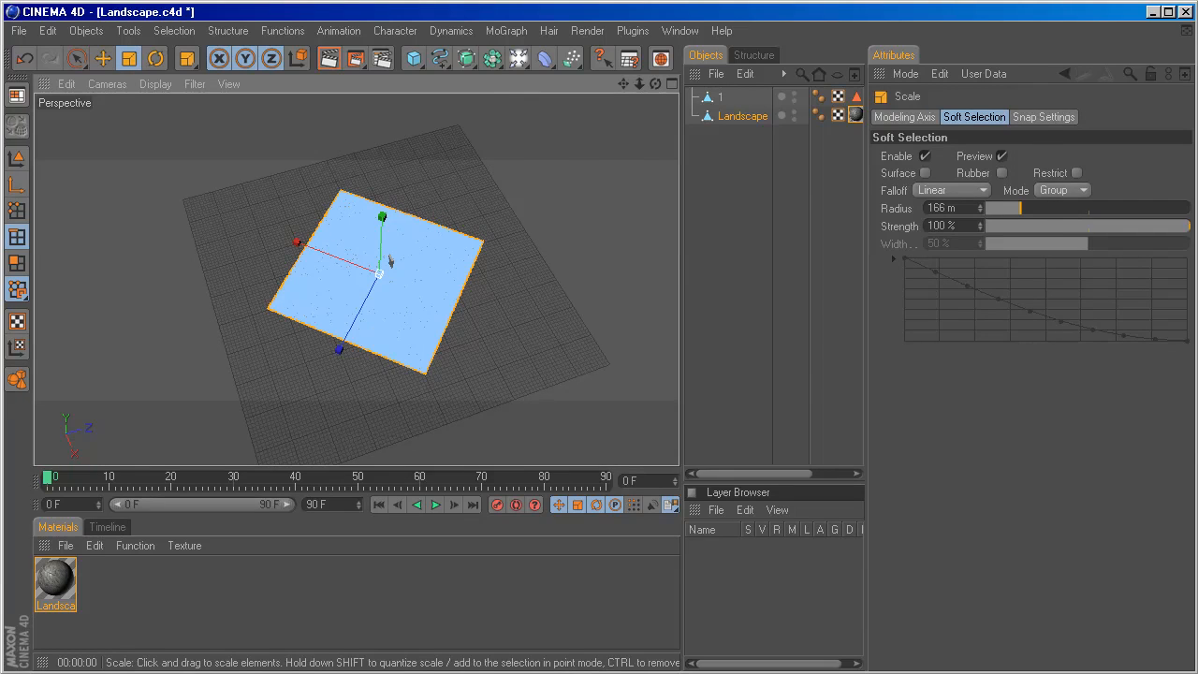
click(77, 59)
click(1046, 225)
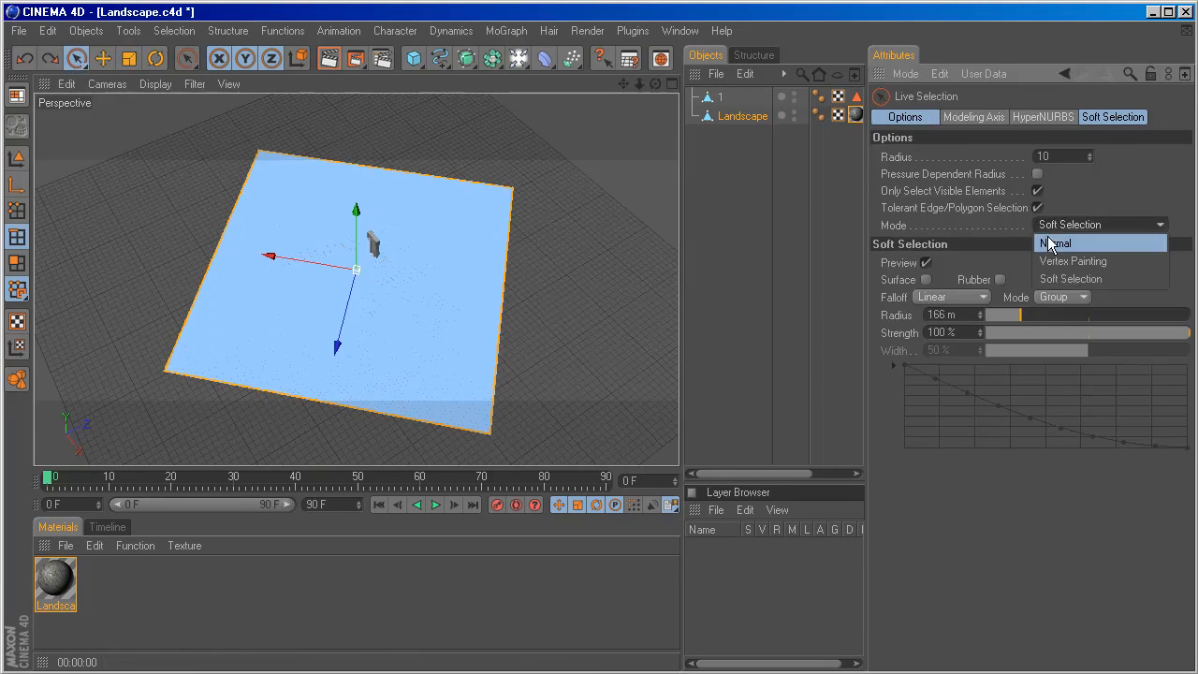
click(1050, 245)
key(t)
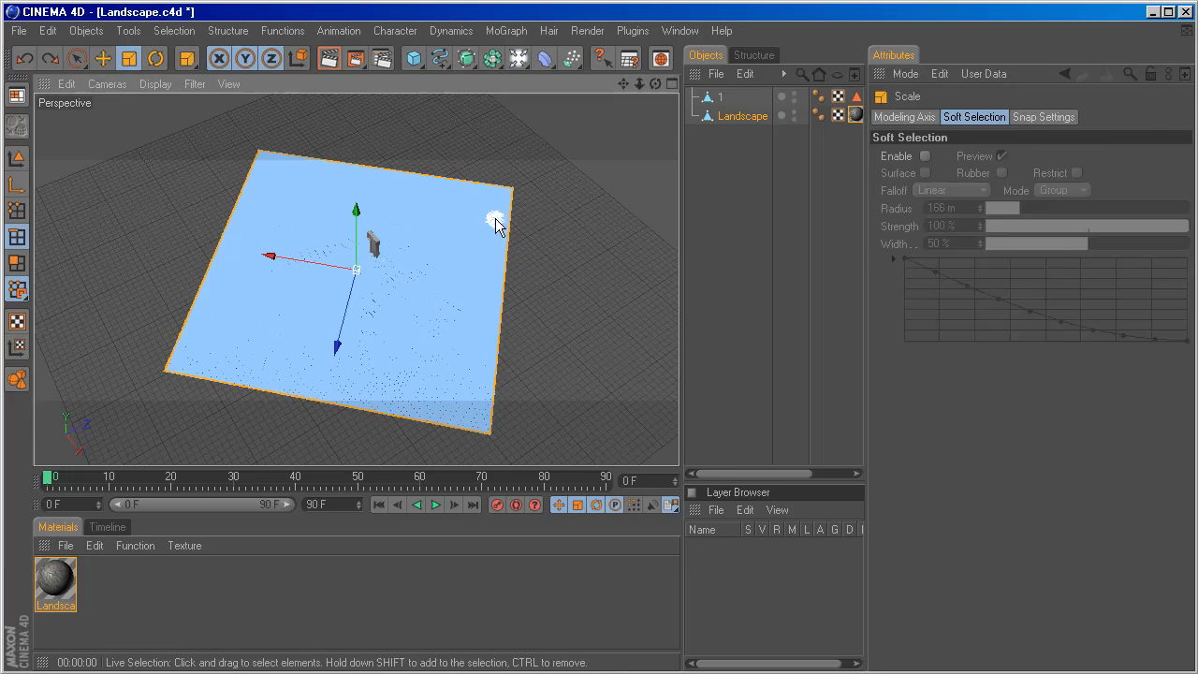
mouse_move(474, 270)
mouse_down()
mouse_move(485, 242)
mouse_move(510, 237)
mouse_move(516, 248)
mouse_move(492, 268)
mouse_move(485, 249)
mouse_up()
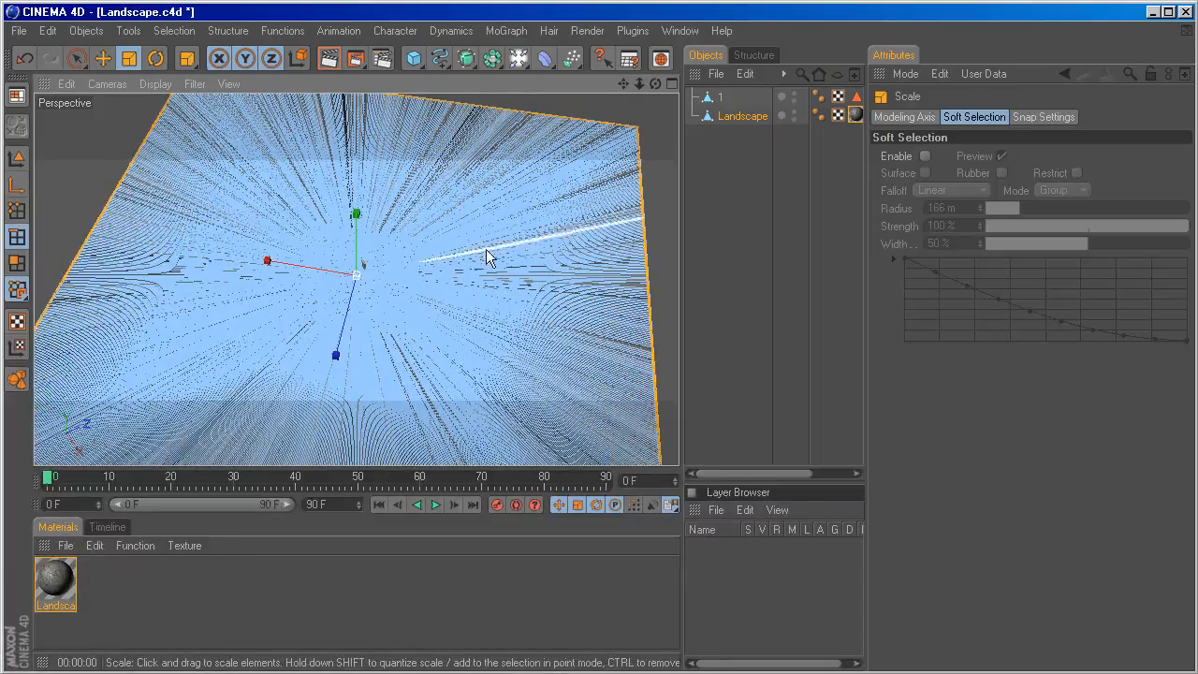
Render a low-angle preview of the viewport to examine the rock texture on the extended terrain borders.
scroll(459, 258, up, 5)
key(r)
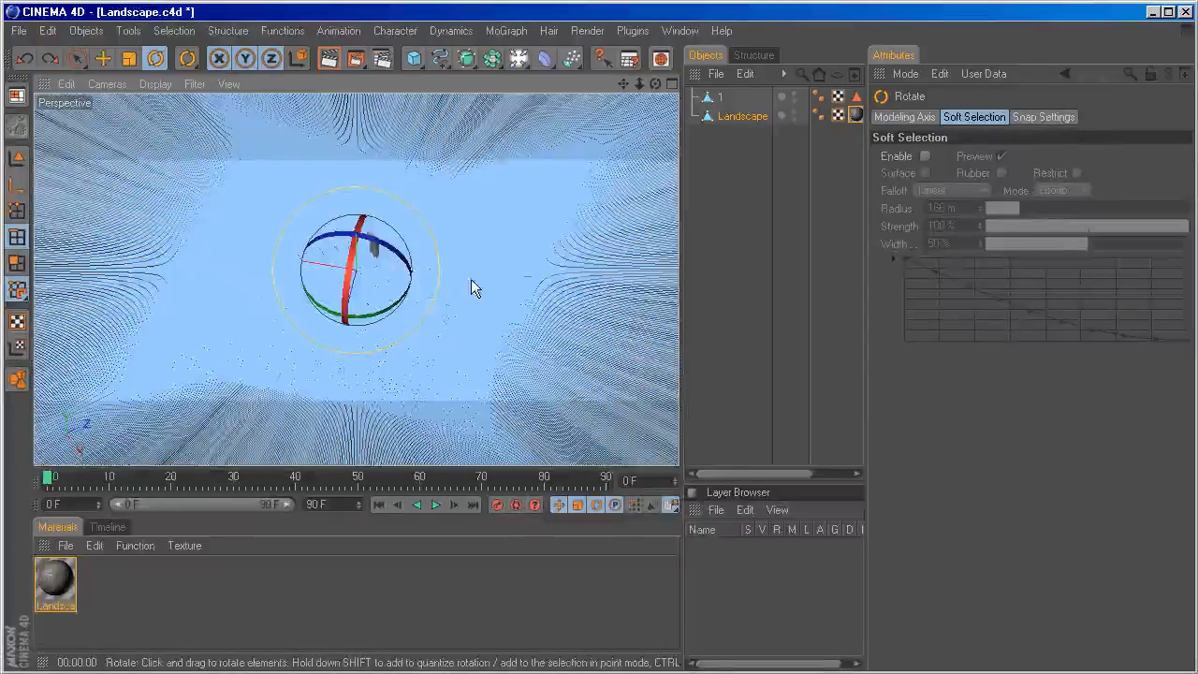
alt+drag(466, 252, 497, 216)
key(ctrl+r)
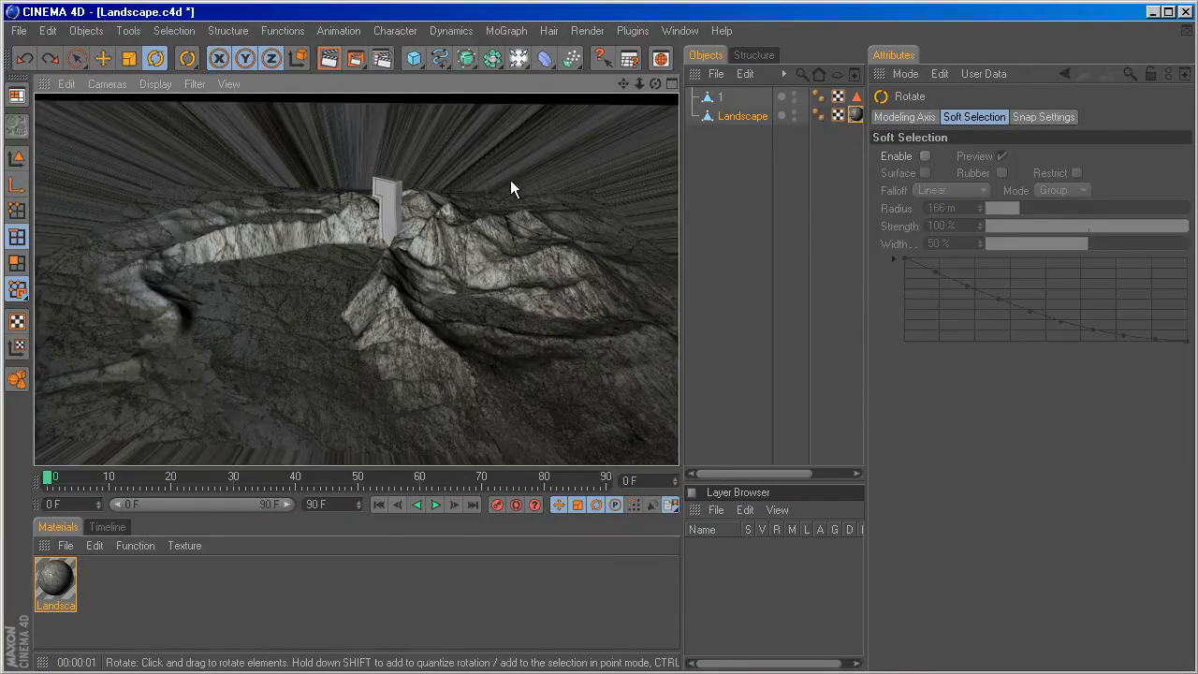
scroll(515, 212, down, 3)
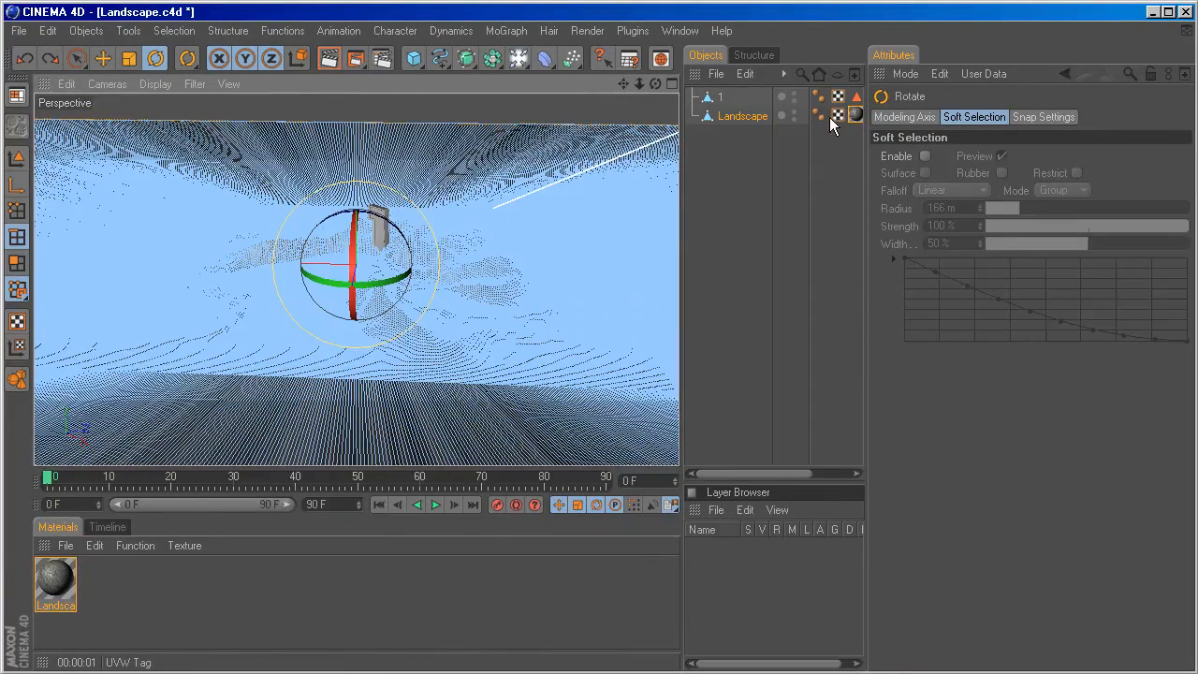
Set the projection of the Landscape object's rock texture to Cubic.
click(854, 113)
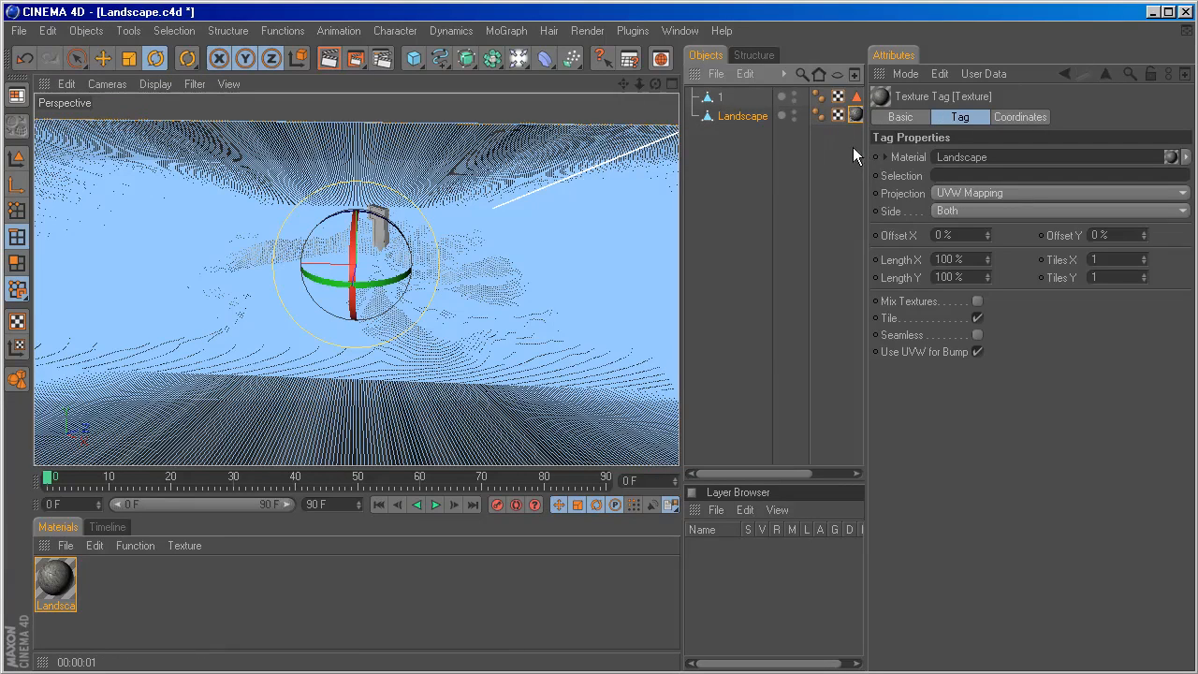
drag(864, 145, 890, 146)
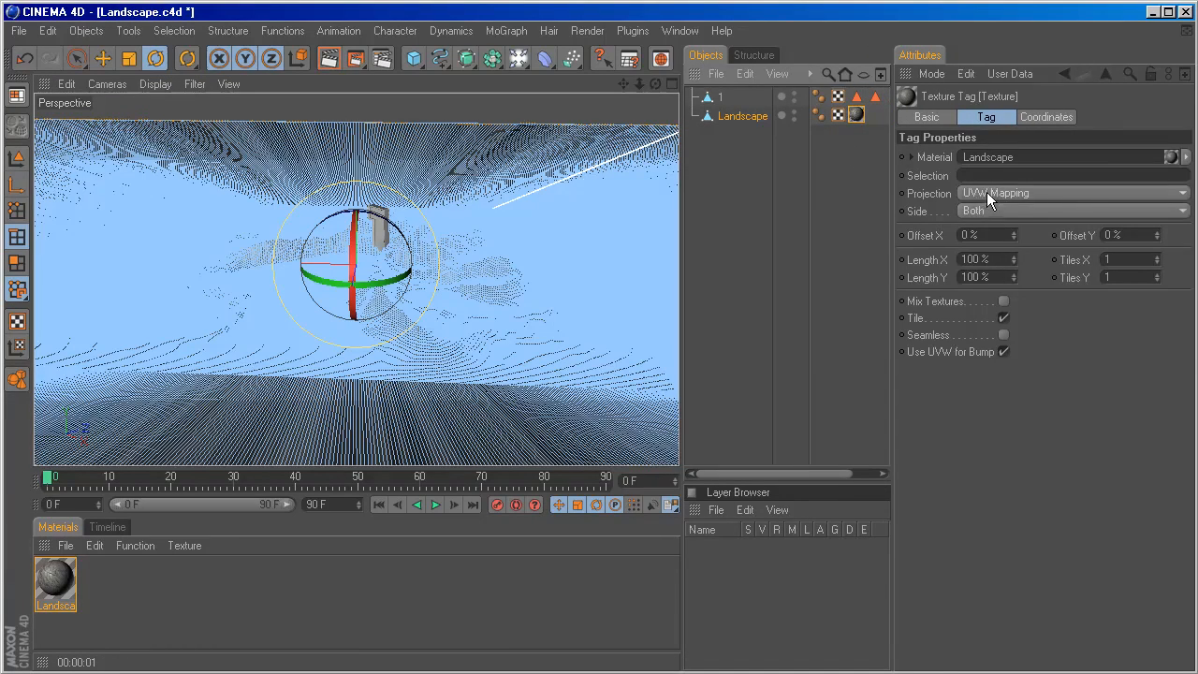
click(987, 192)
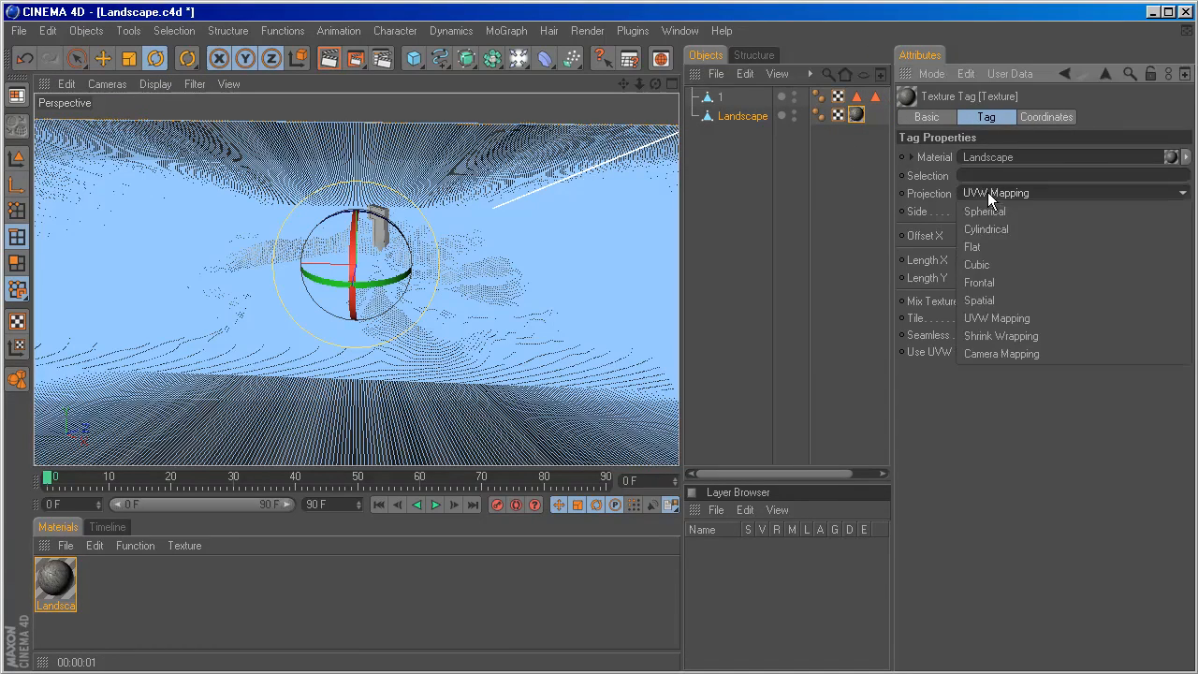
click(996, 264)
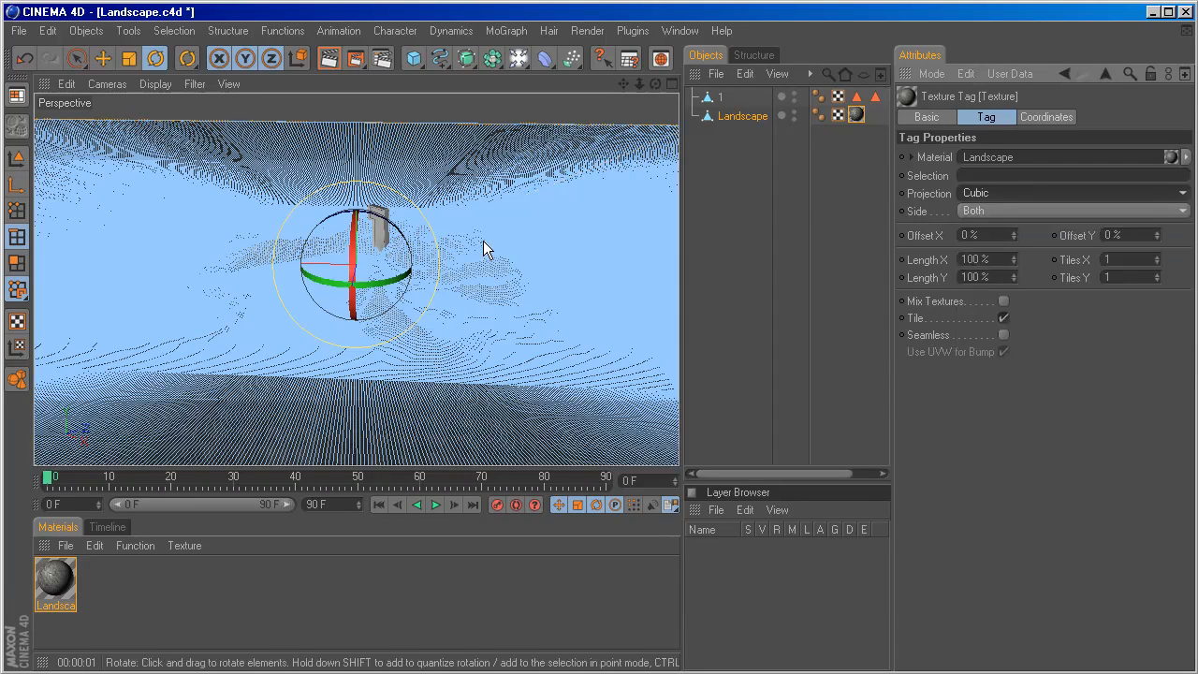
Render previews of the terrain from a distance and up close to examine the cubic rock texture.
key(ctrl+r)
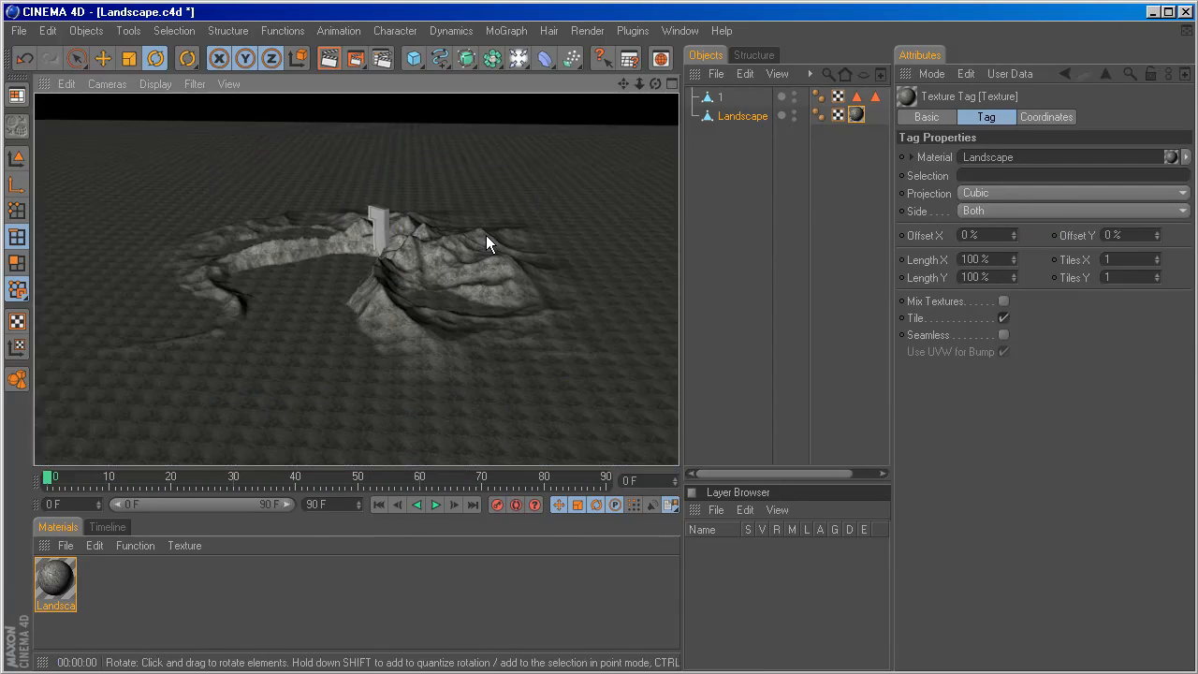
scroll(467, 280, up, 3)
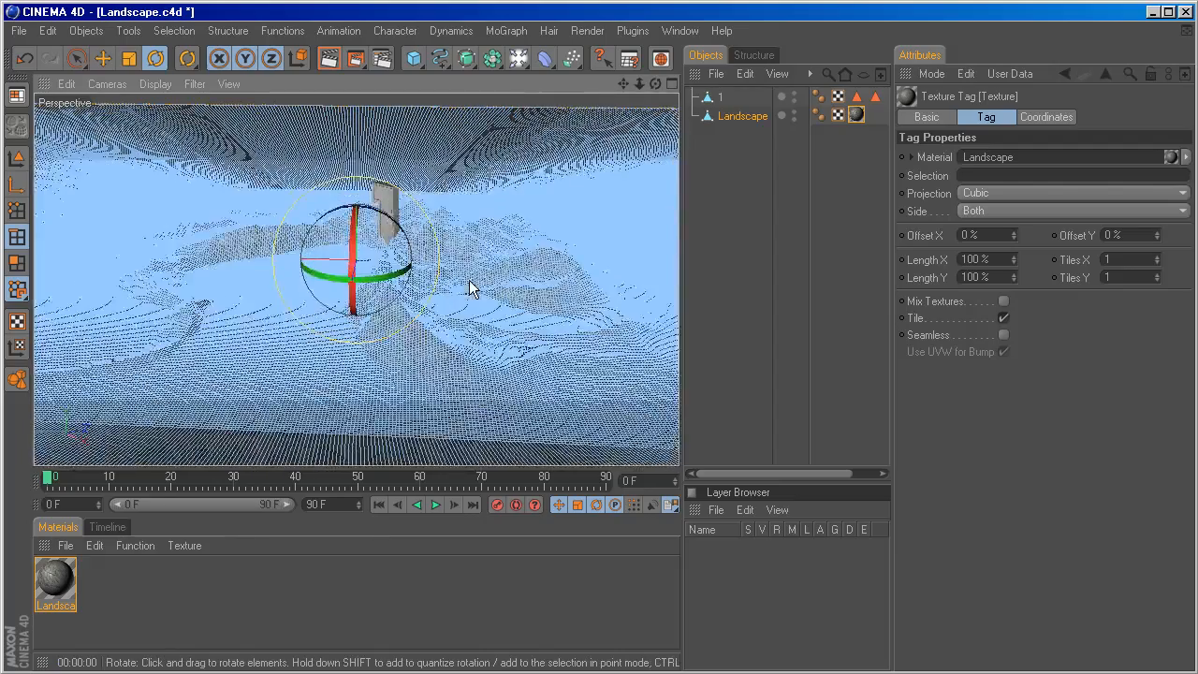
alt+middle_drag(467, 279, 422, 304)
scroll(461, 277, up, 3)
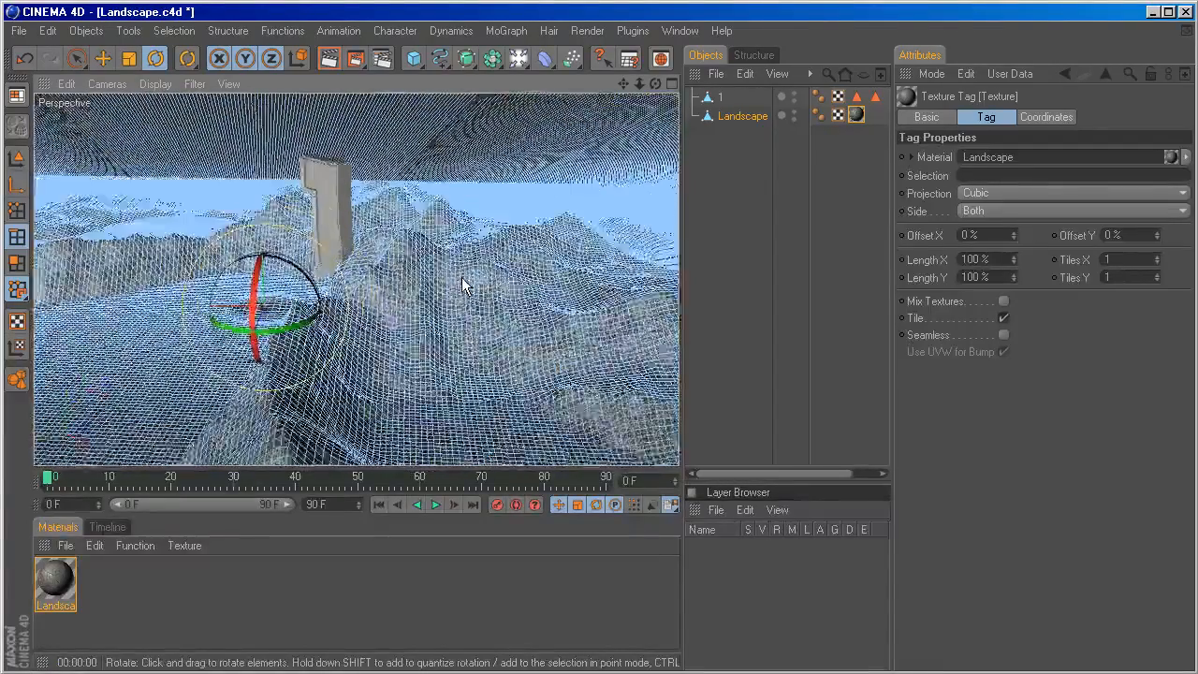
key(ctrl+r)
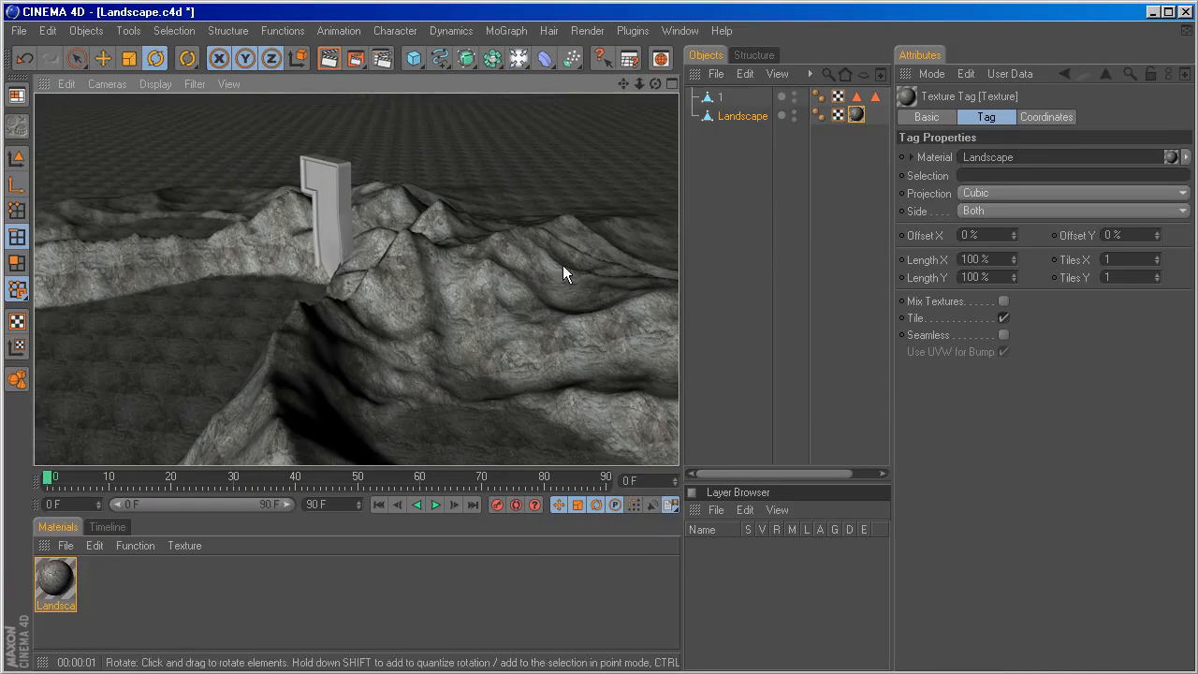
Deselect the Landscape object and set its rock texture's tiling to 0.3 in both X and Y.
click(856, 114)
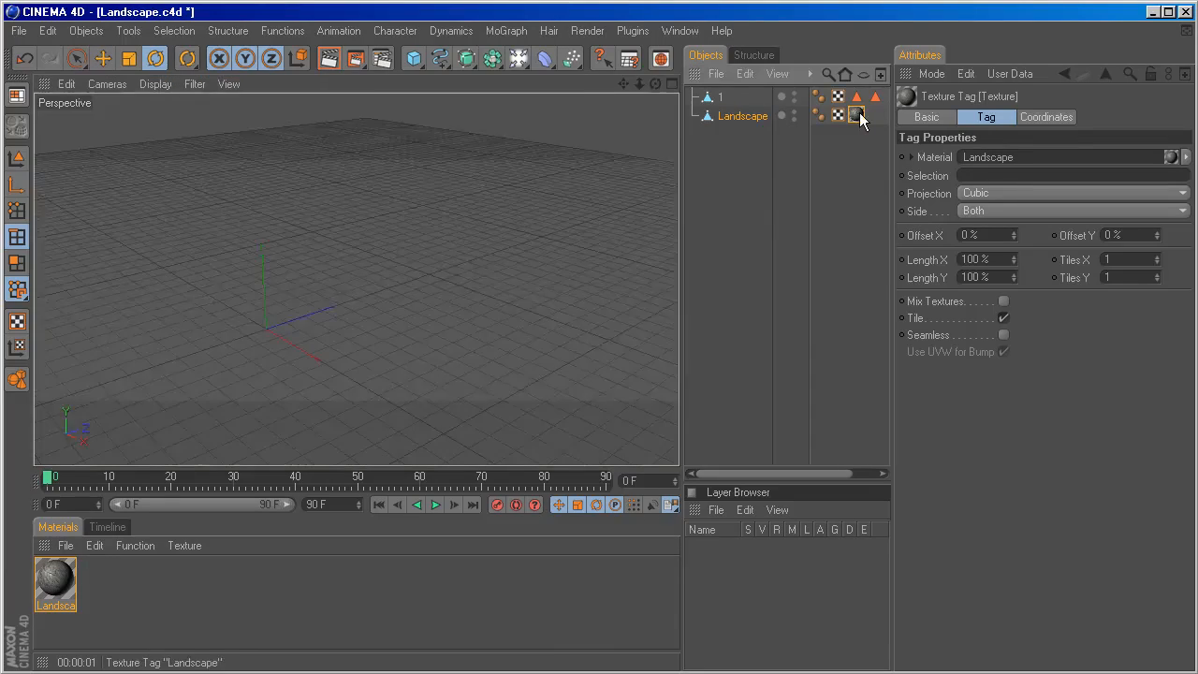
click(752, 150)
key(ctrl+r)
click(856, 114)
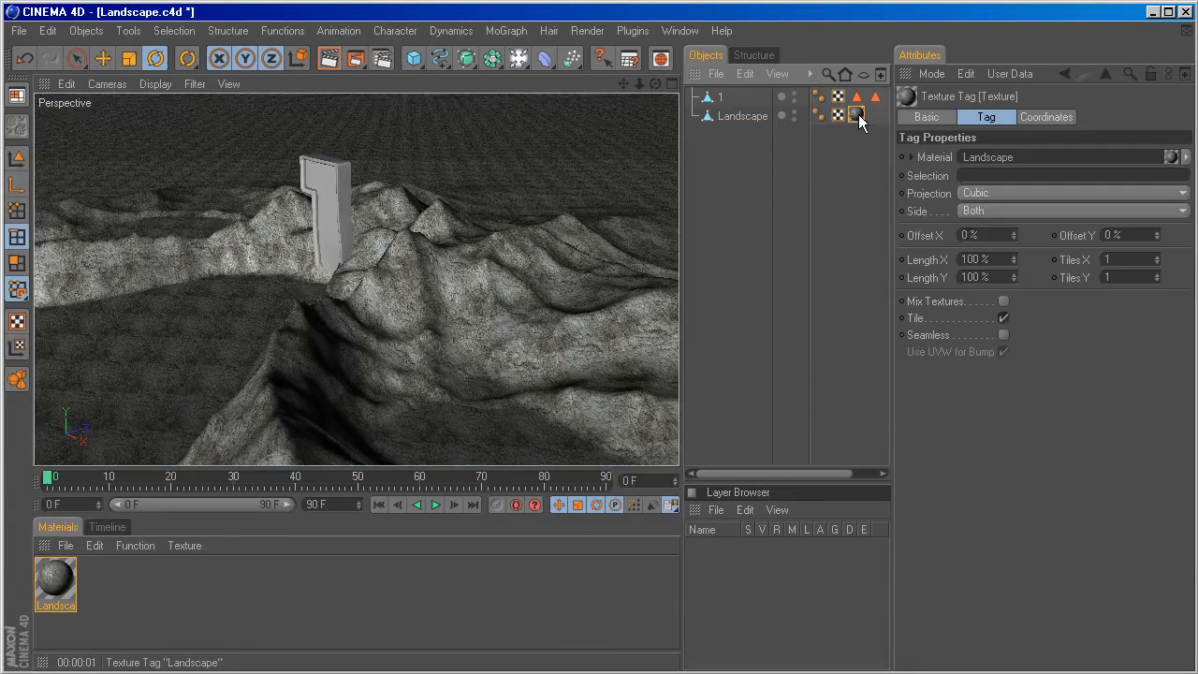
double_click(1114, 259)
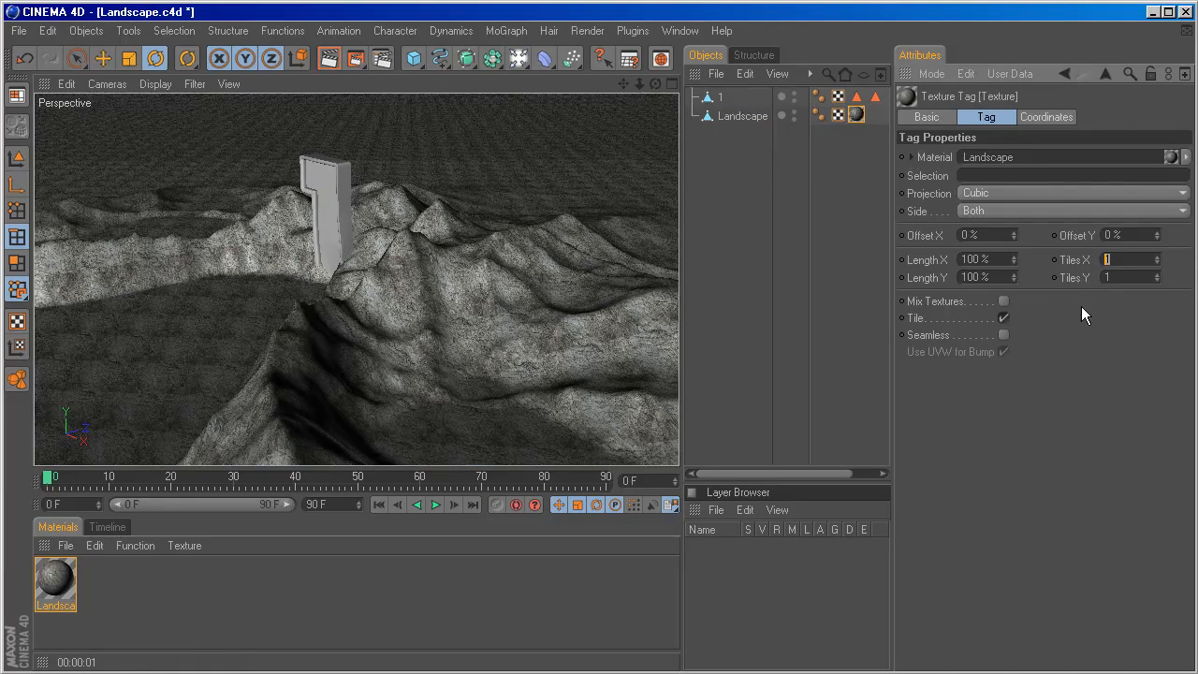
key(BackSpace)
text(0.3)
key(Tab)
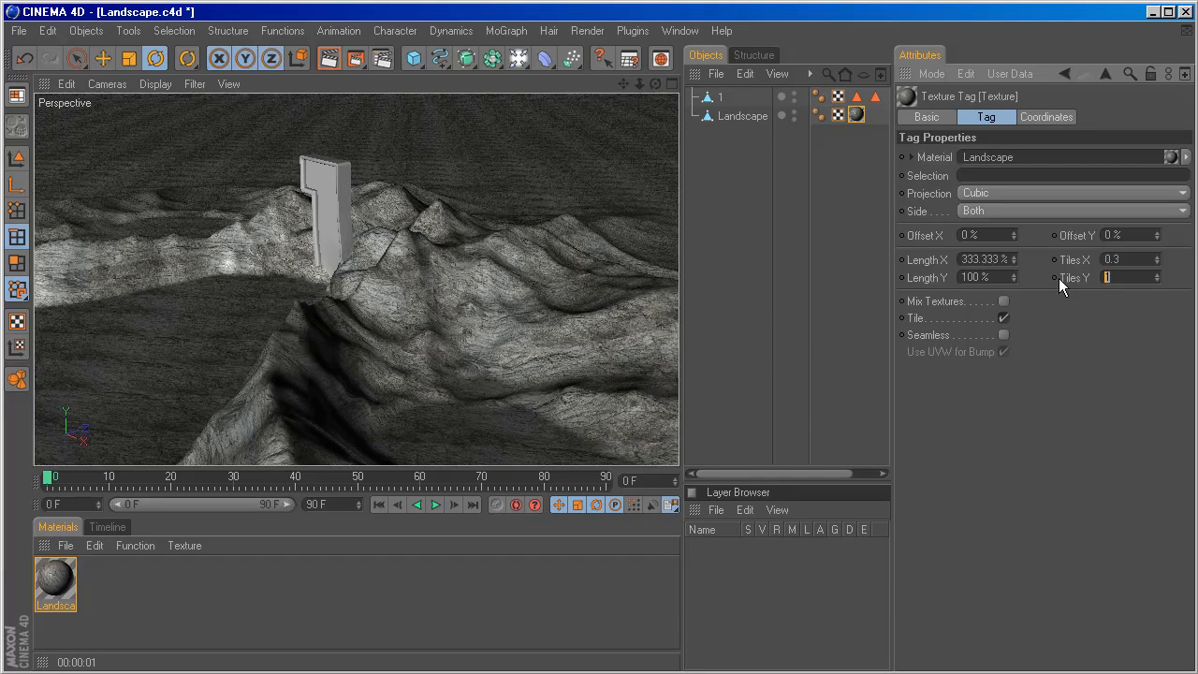
text(.3)
key(Return)
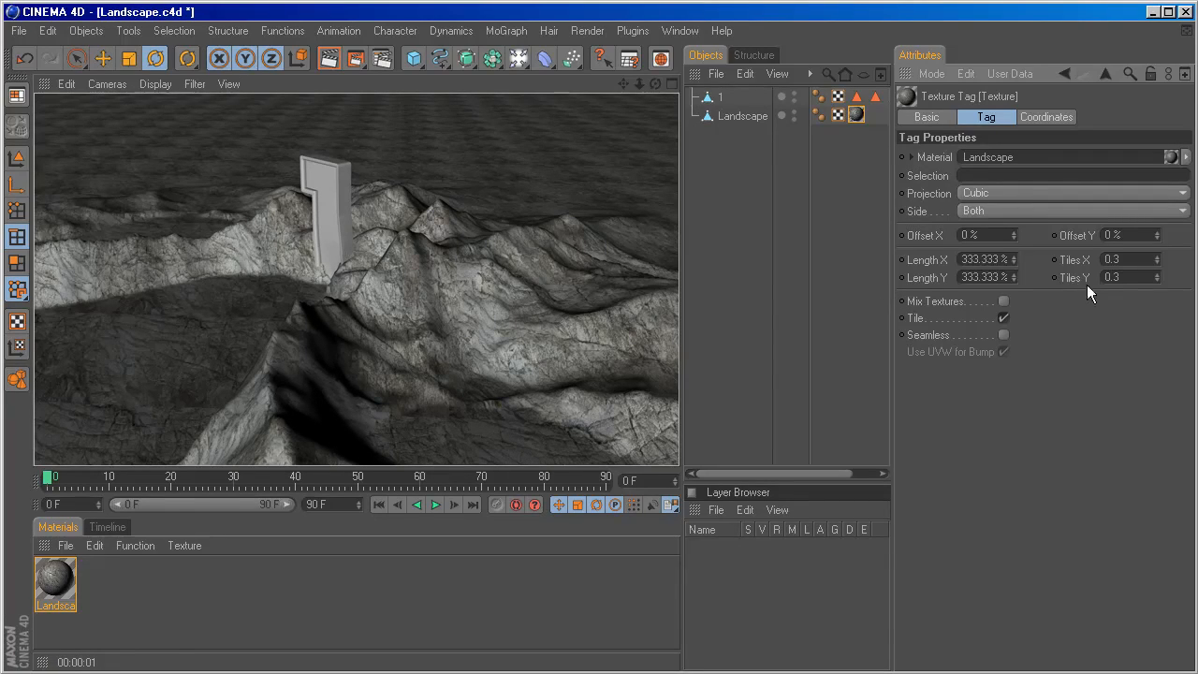
Turn on seamless tiling for the terrain's rock texture and check the mountains from a lower angle.
click(1003, 335)
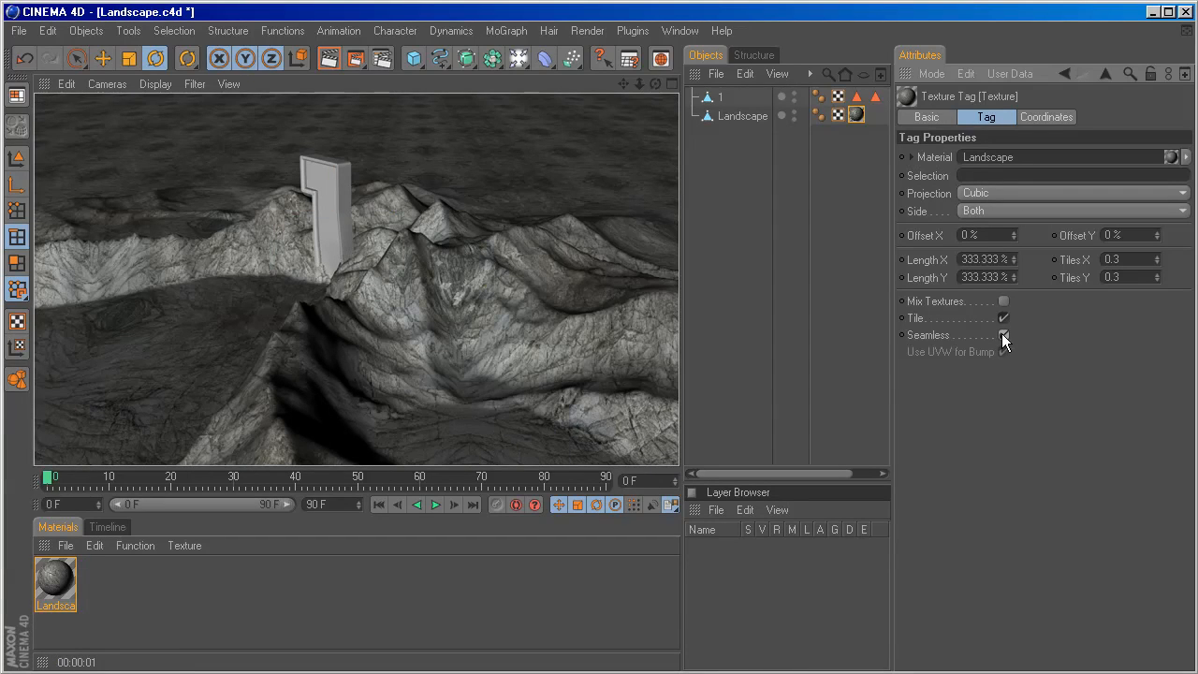
alt+drag(434, 206, 416, 146)
alt+drag(456, 207, 451, 227)
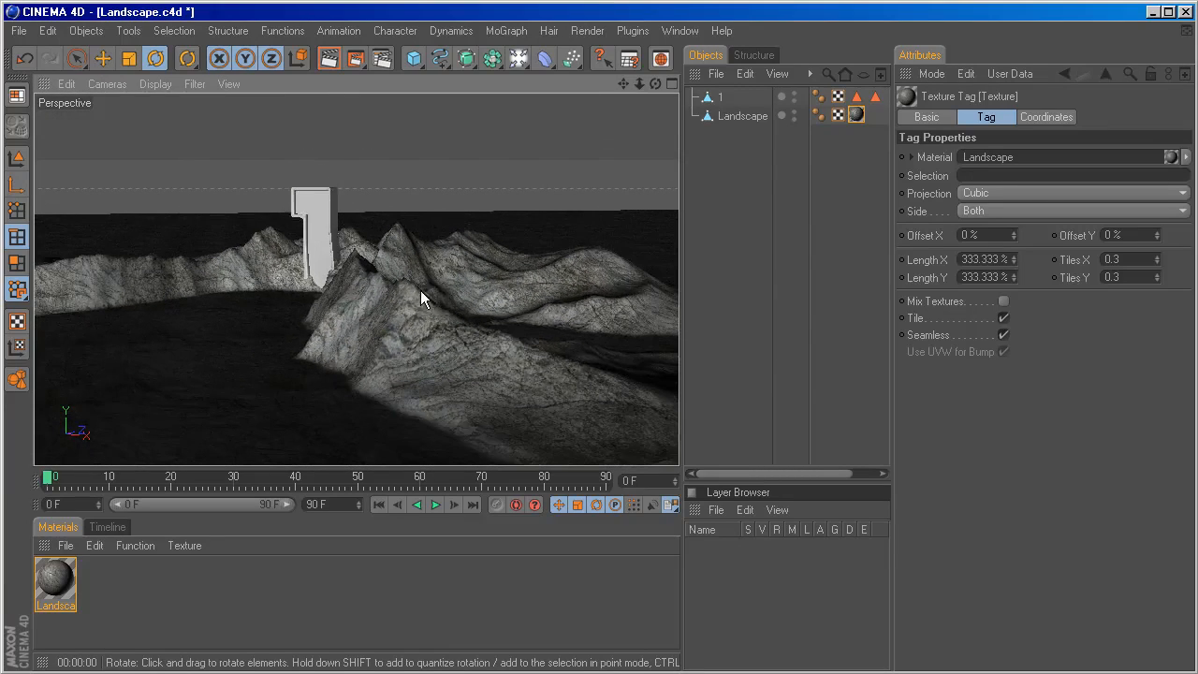
mouse_move(420, 290)
alt+mouse_down()
mouse_move(447, 297)
mouse_move(428, 296)
alt+mouse_up()
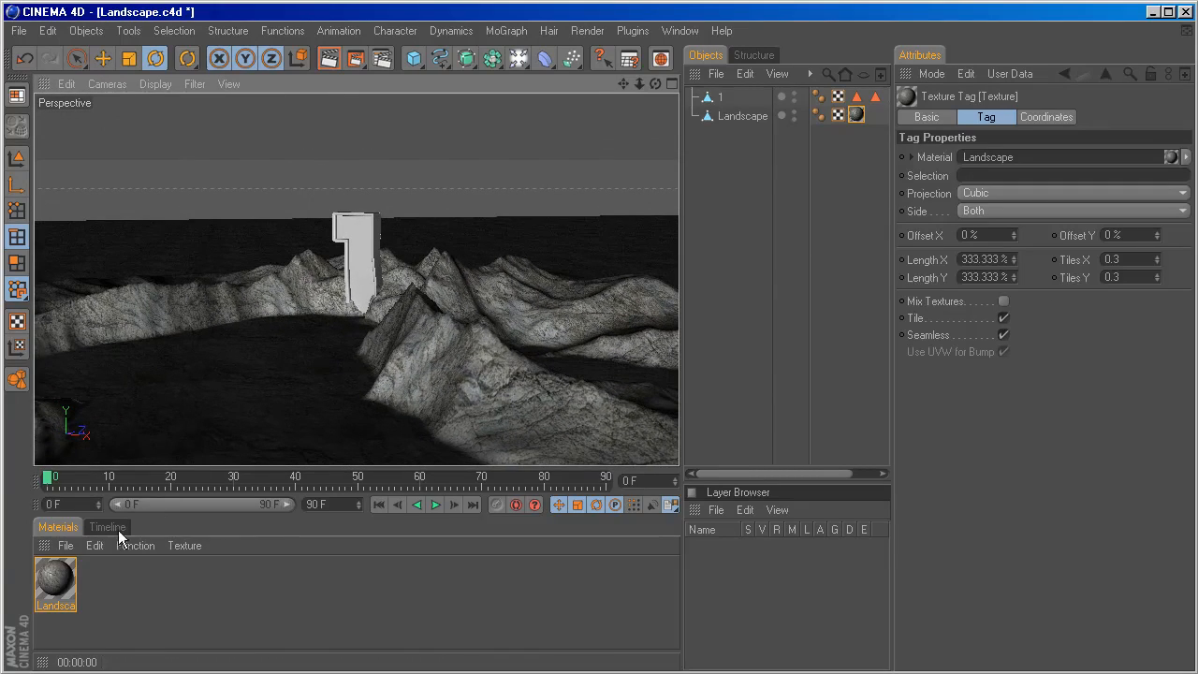
Duplicate the Landscape material and rename the copy 1.
click(56, 585)
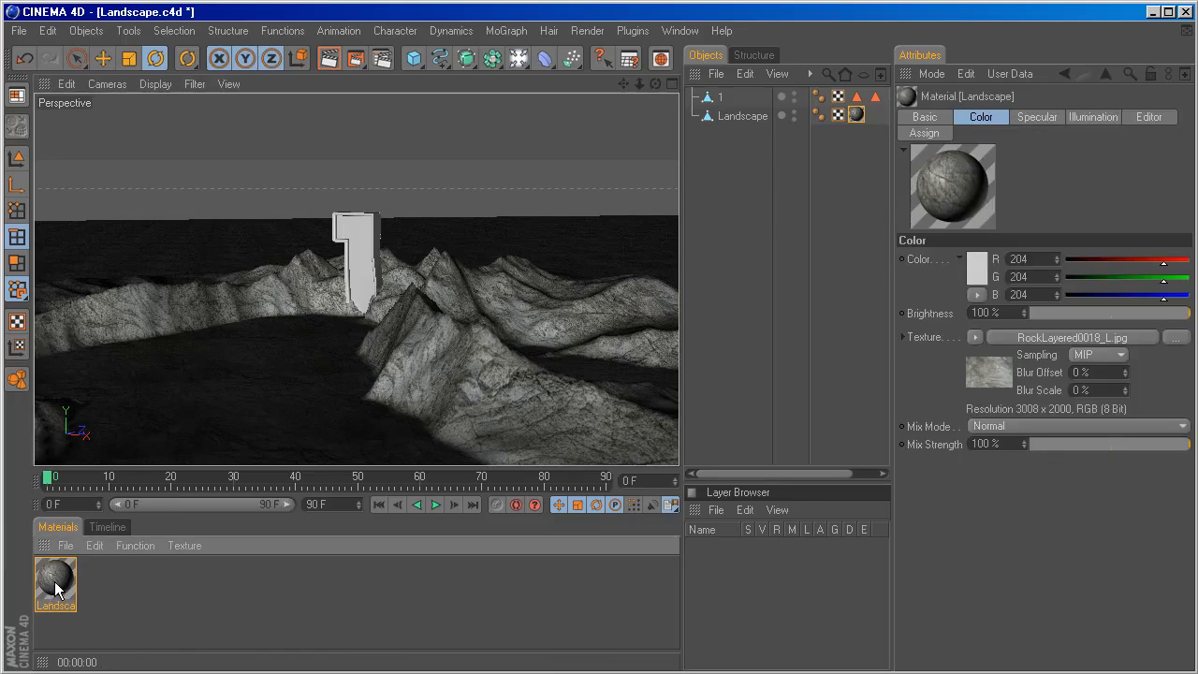
ctrl+drag(56, 588, 103, 588)
double_click(101, 585)
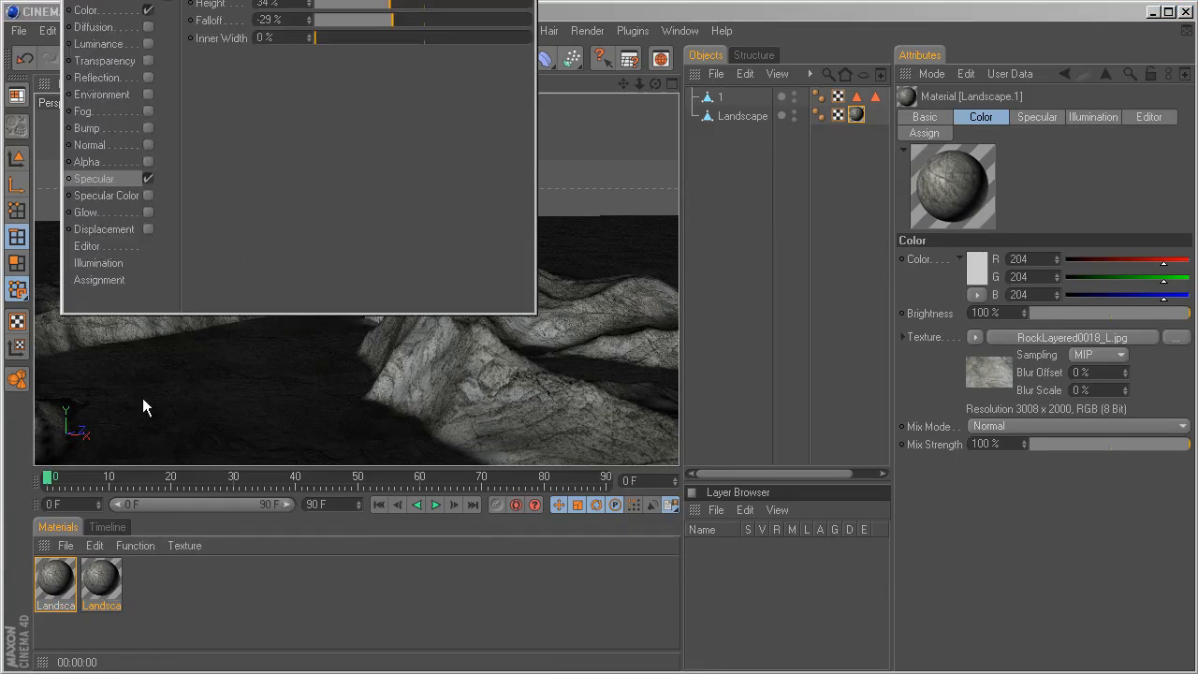
drag(137, 0, 291, 65)
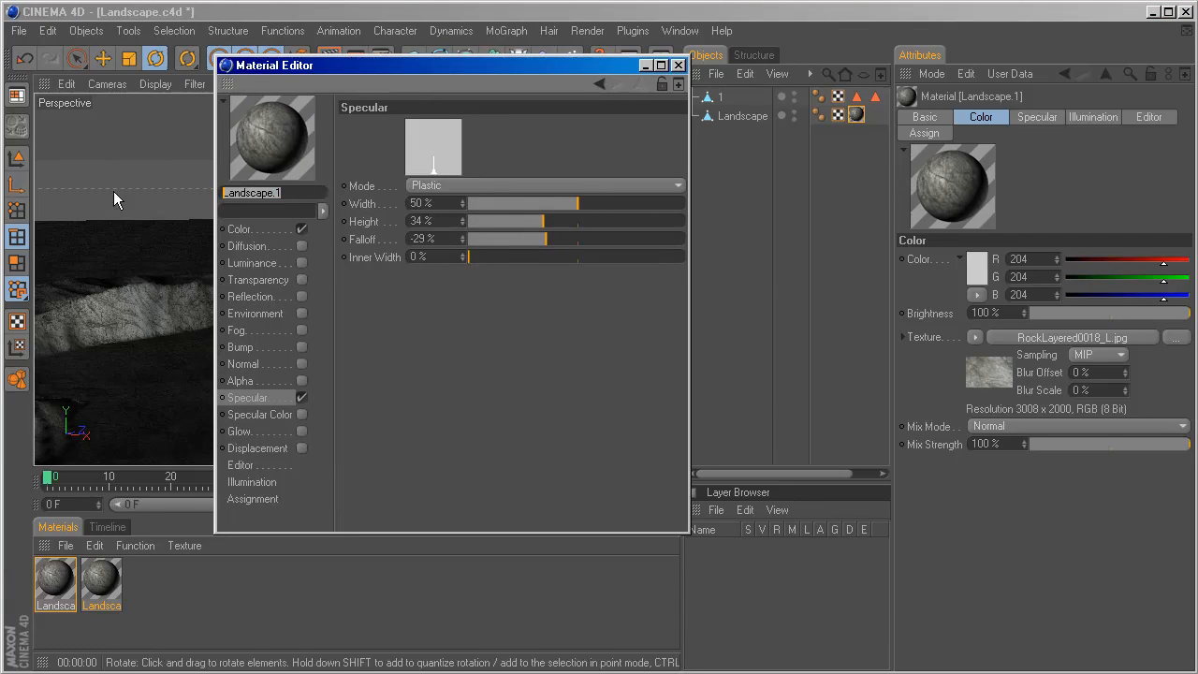
text(1)
Enable the Bump channel of material 1 and copy the RockLayered0018_L.jpg texture into it from the Color channel.
click(266, 397)
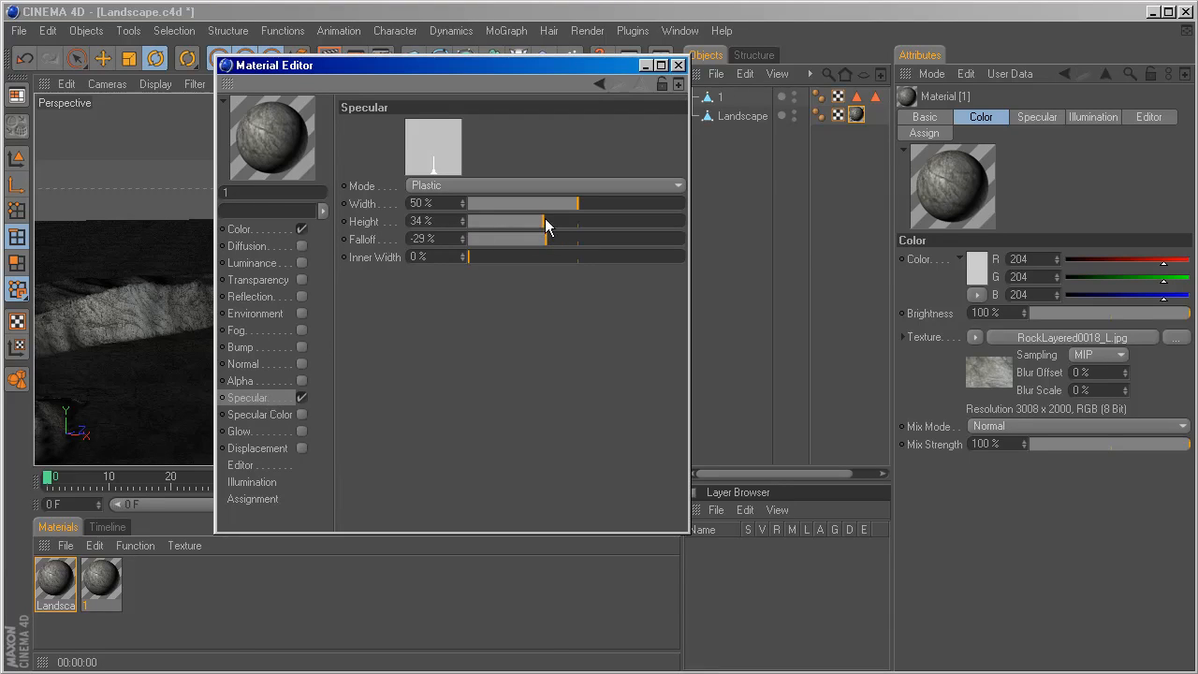
drag(551, 237, 598, 220)
click(252, 231)
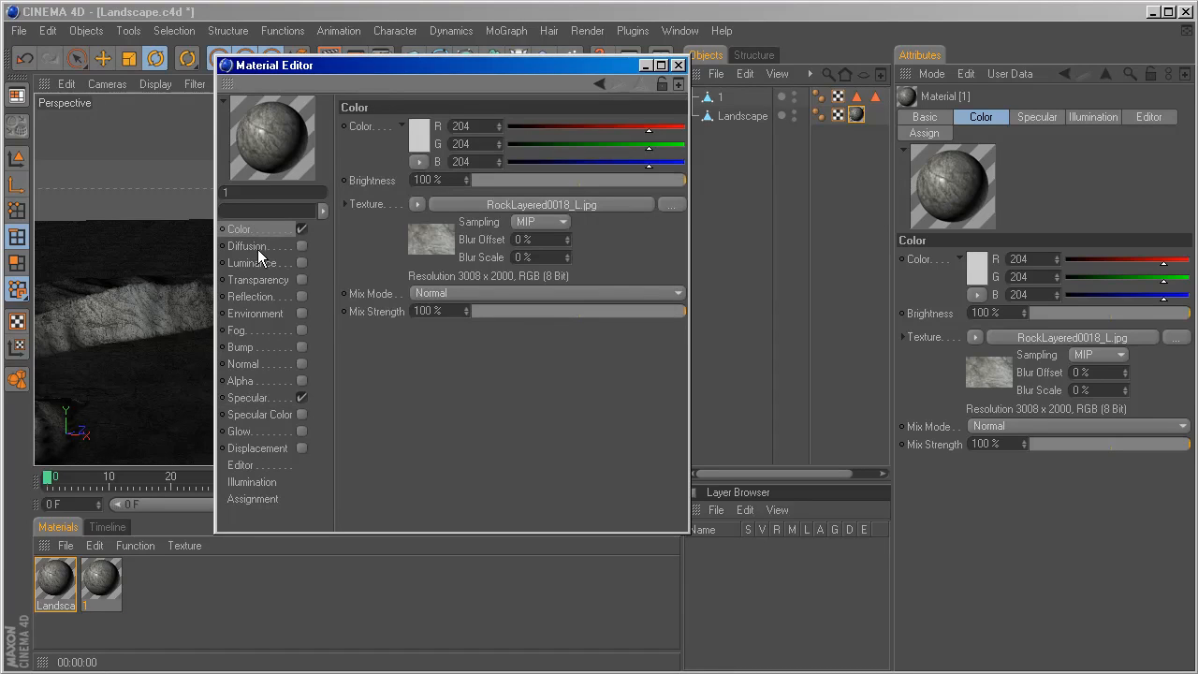
right_click(370, 203)
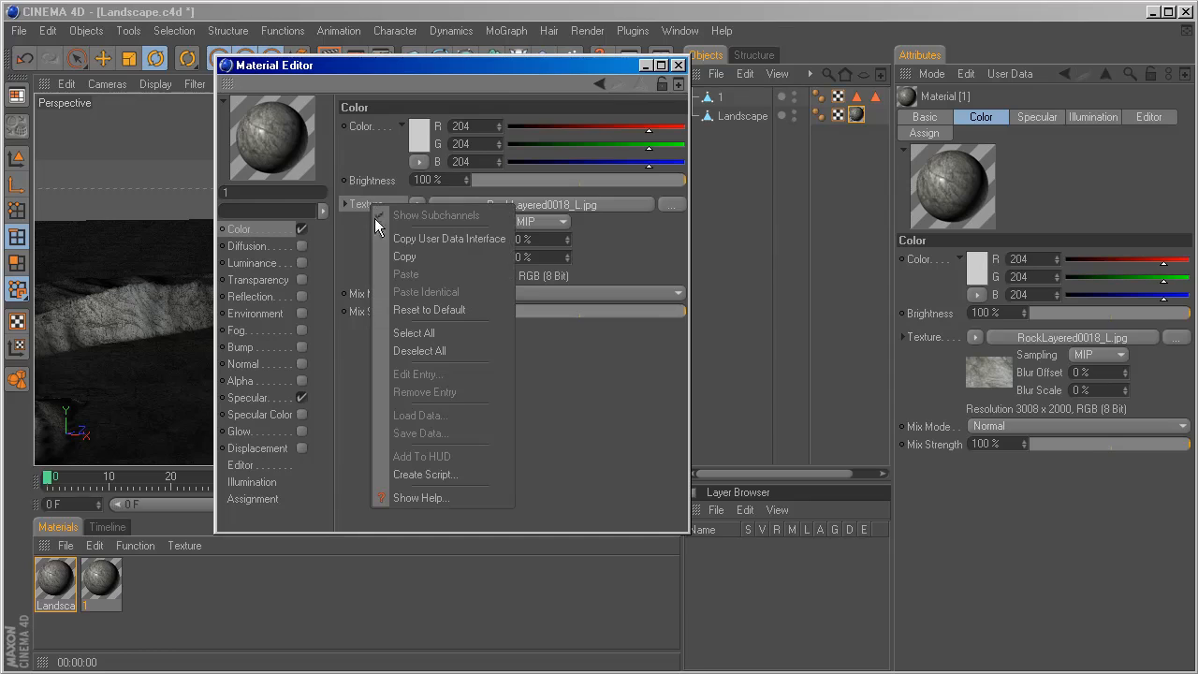
click(386, 253)
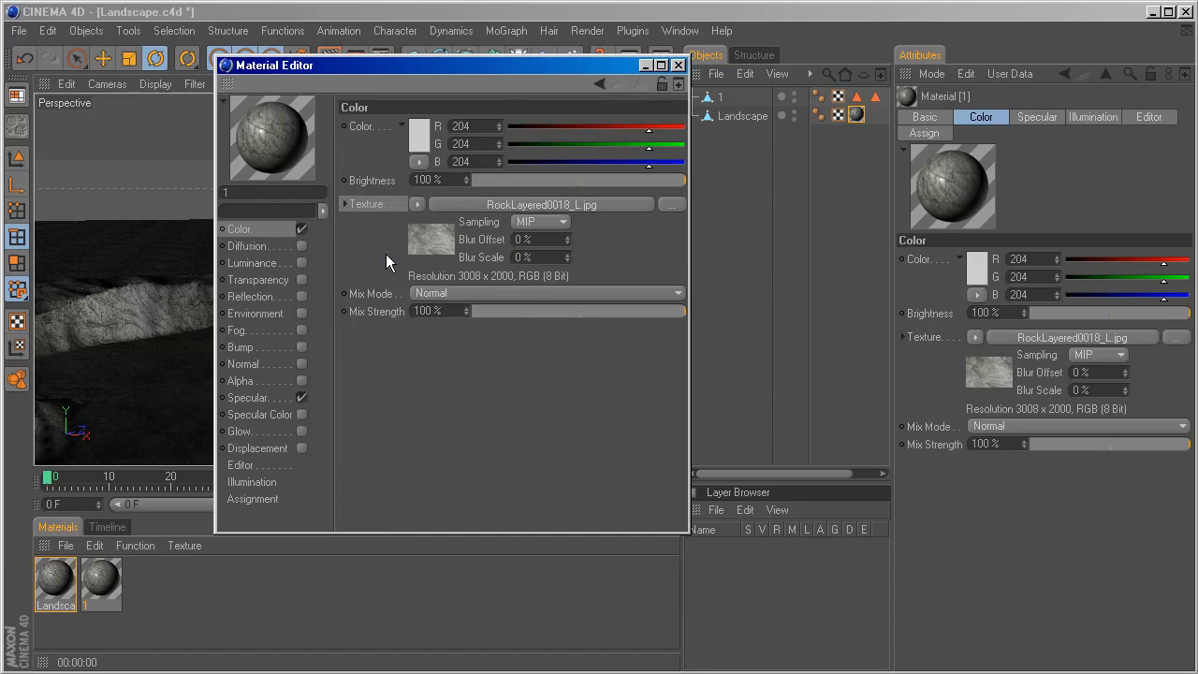
click(244, 347)
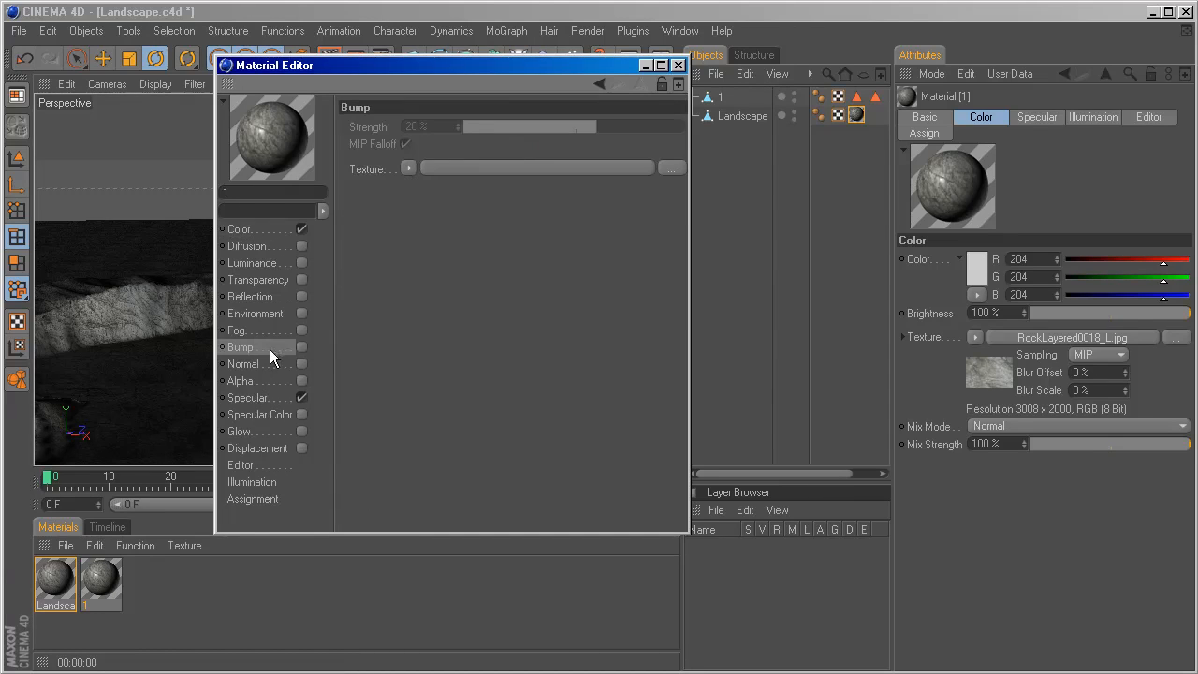
click(302, 346)
right_click(364, 167)
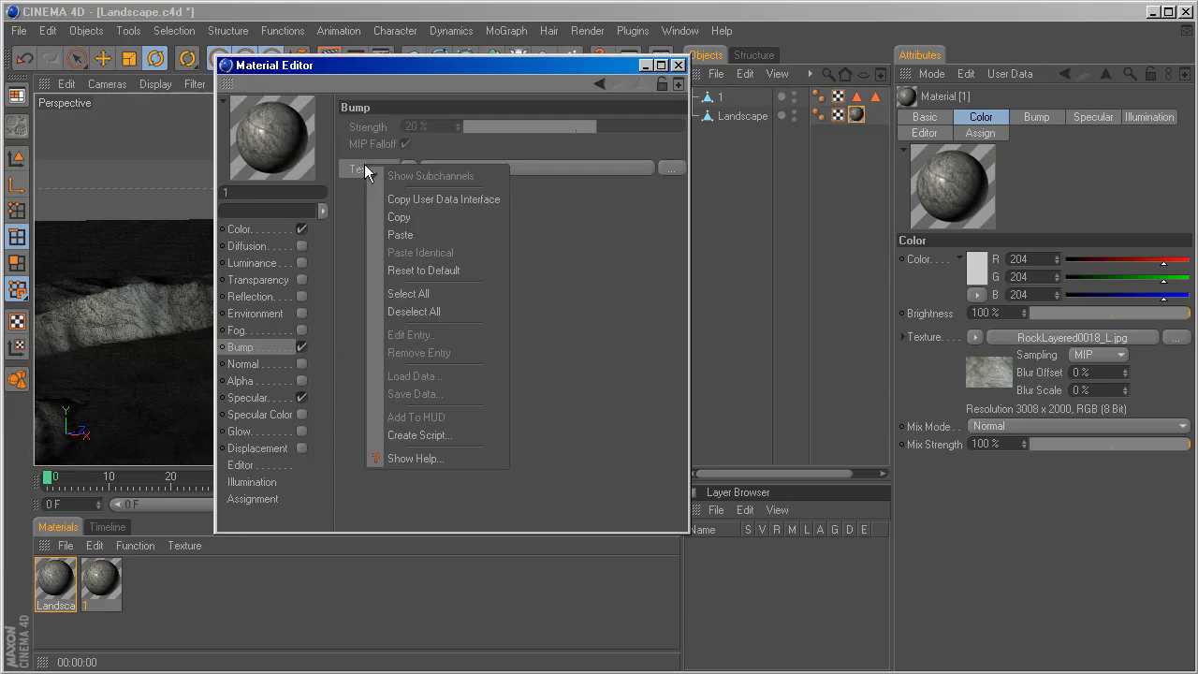
click(389, 230)
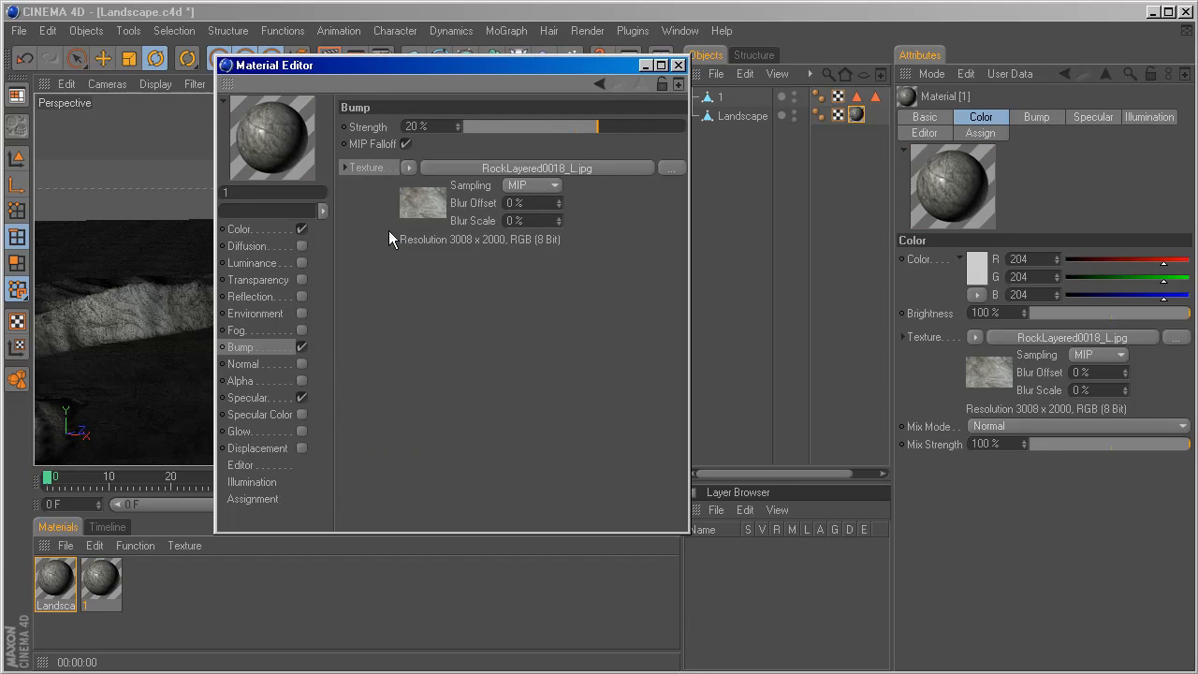
click(680, 65)
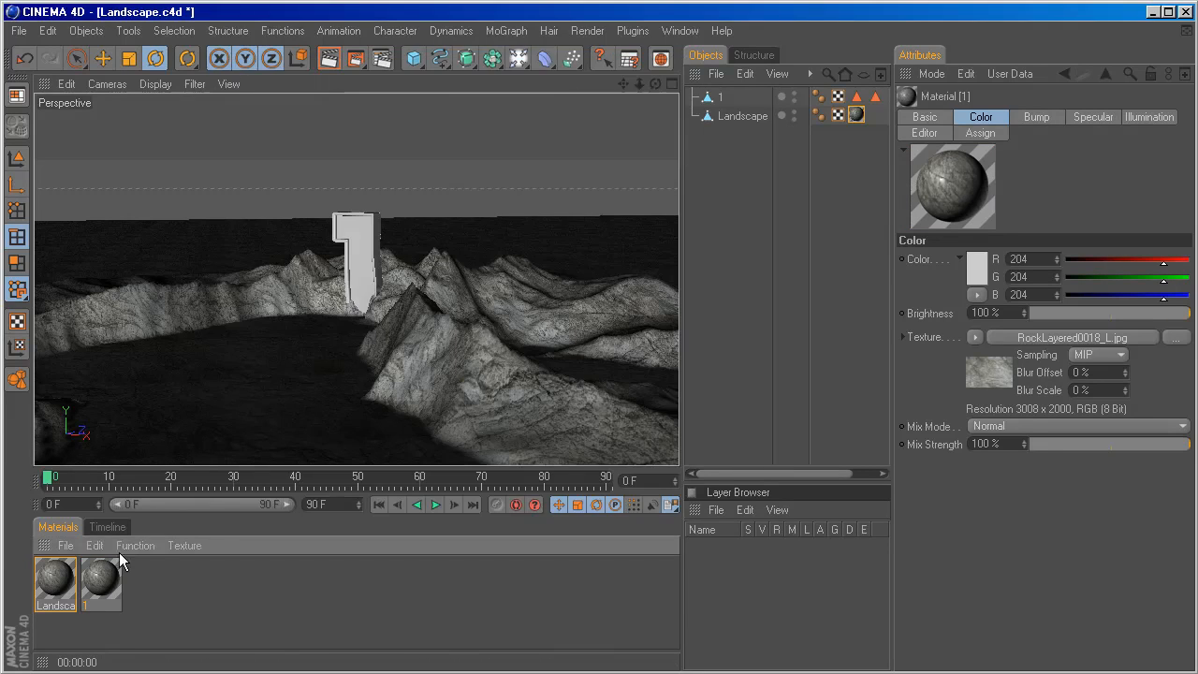
Enable the Bump channel of the Landscape material and copy the RockLayered0018_L.jpg texture into it from the Color channel.
double_click(54, 592)
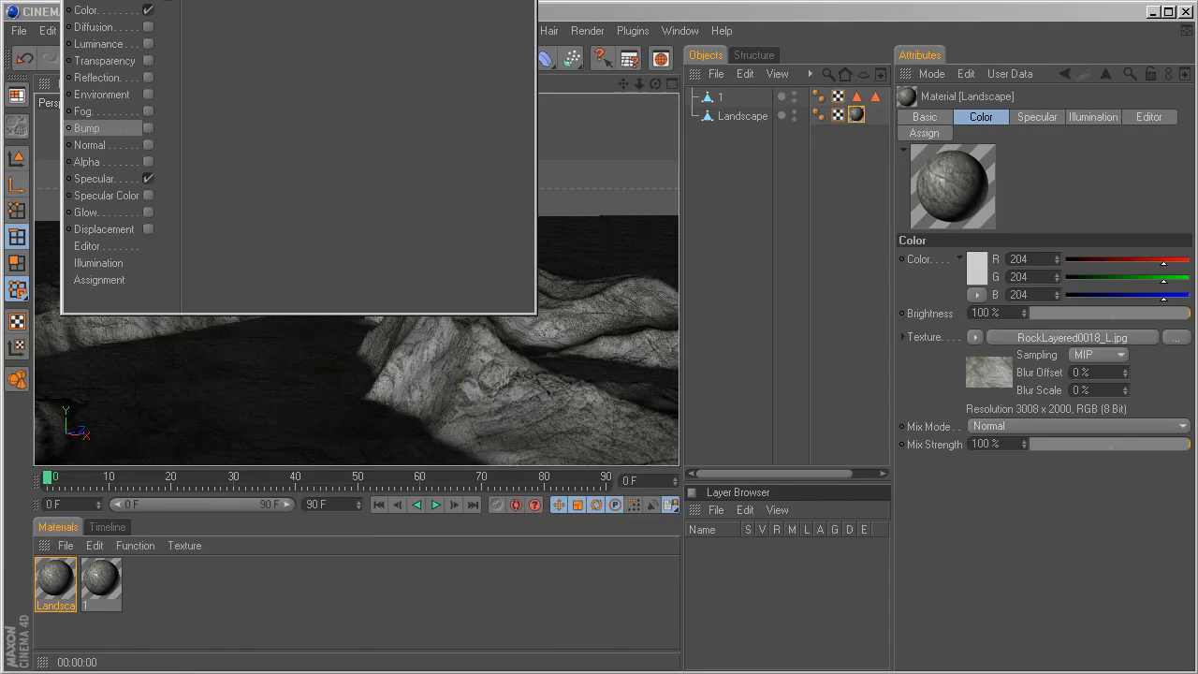
click(440, 375)
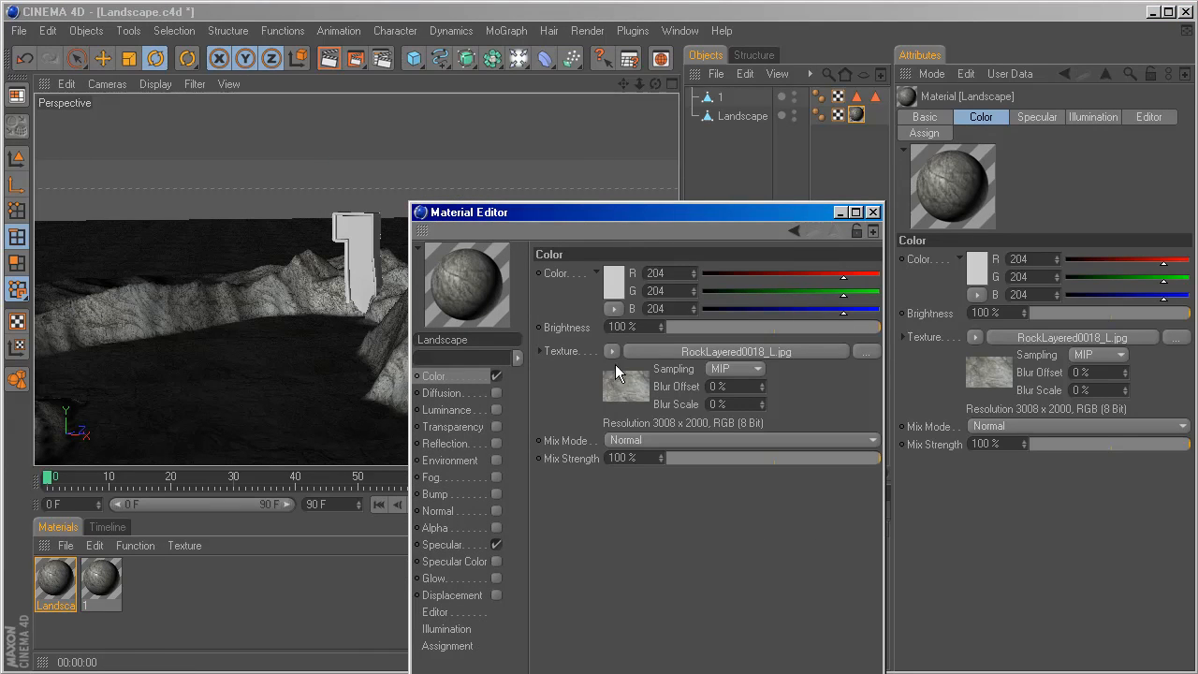
right_click(570, 352)
click(588, 405)
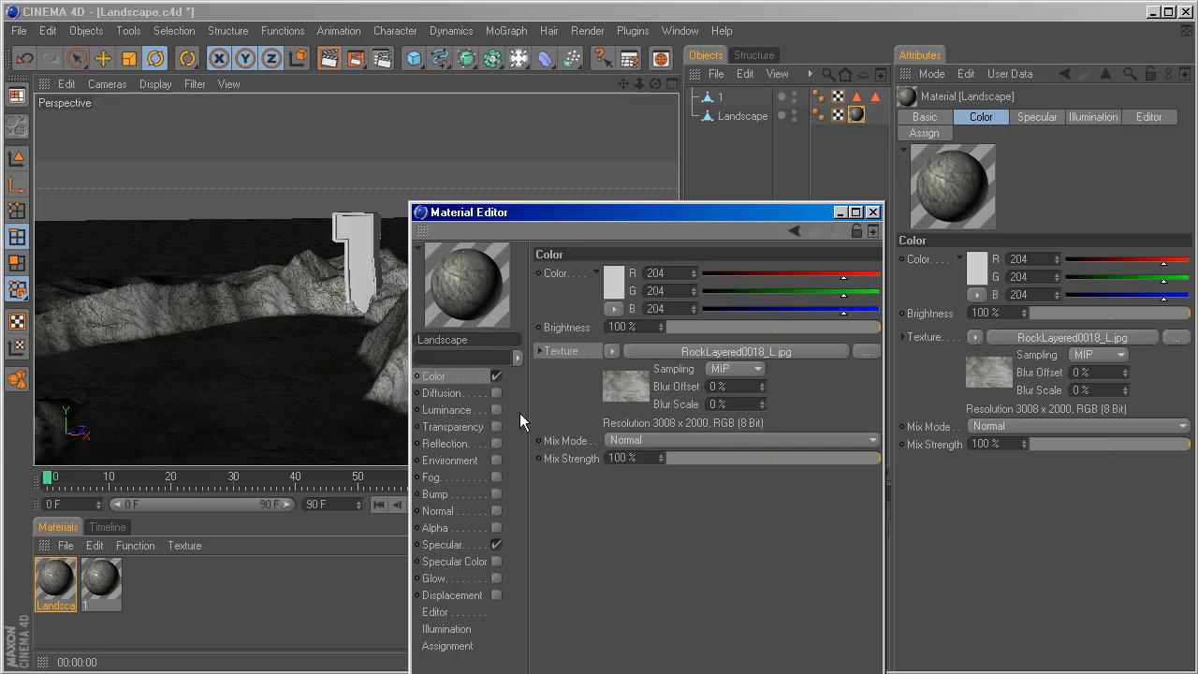
click(438, 495)
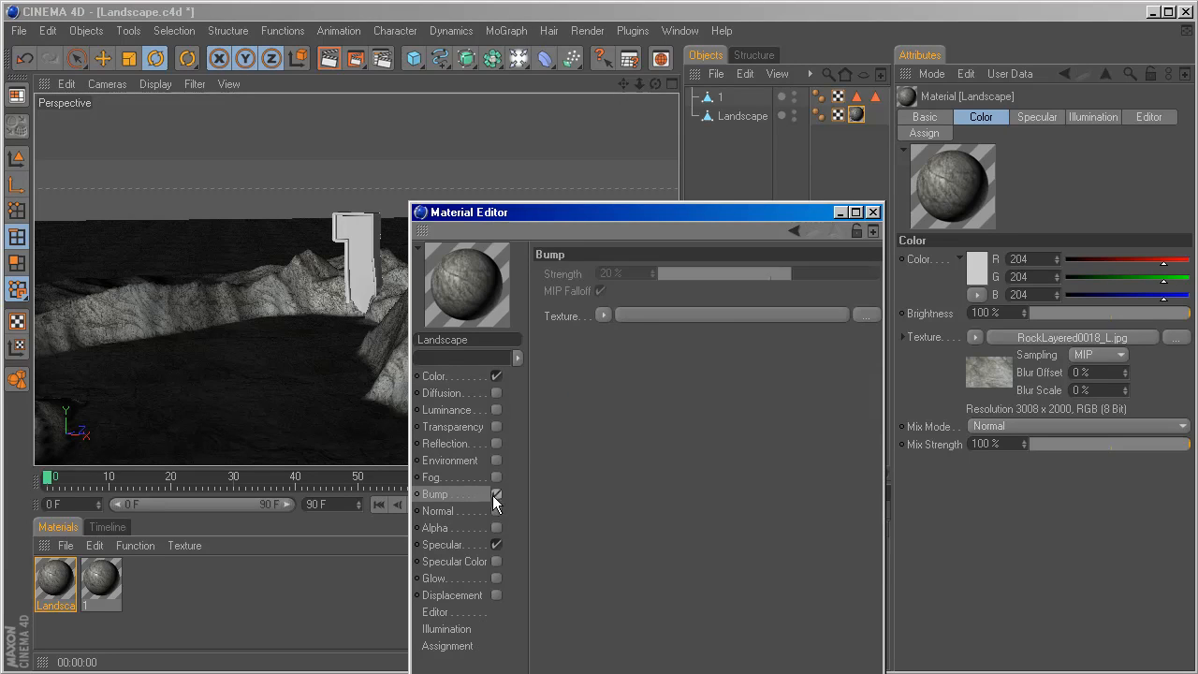
right_click(559, 314)
click(581, 386)
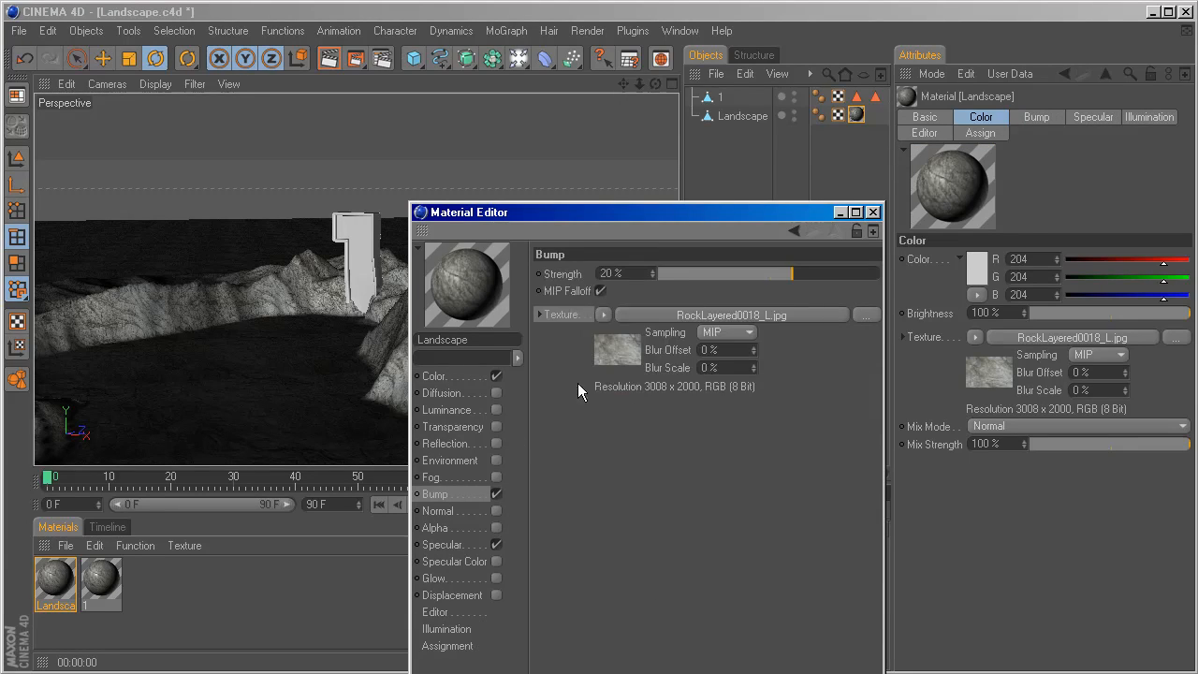
drag(573, 214, 464, 183)
click(771, 190)
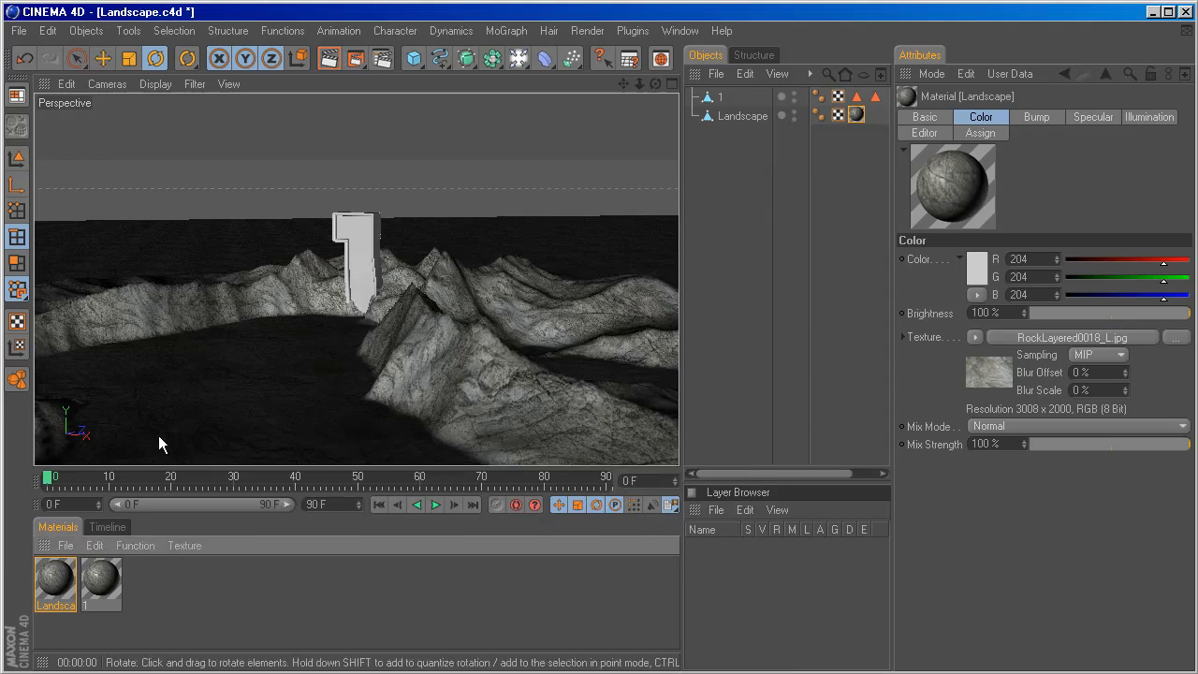
Apply material 1 to the object 1 and widen the object list to show all its tags.
drag(103, 588, 715, 105)
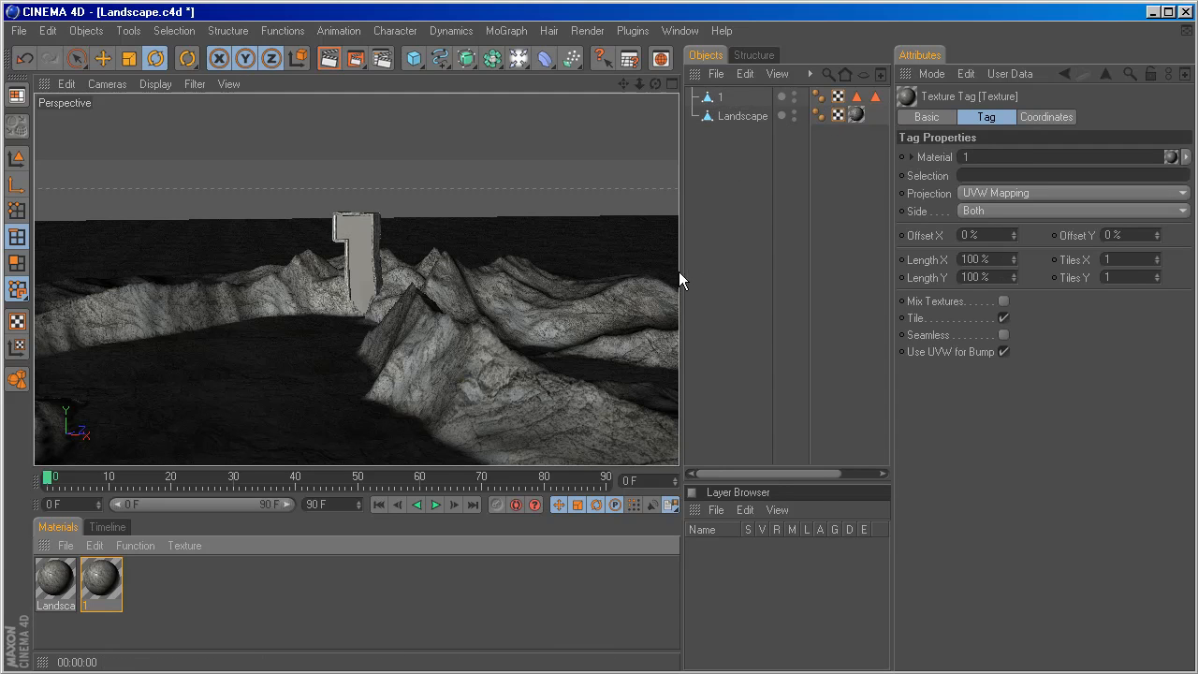
drag(679, 271, 621, 264)
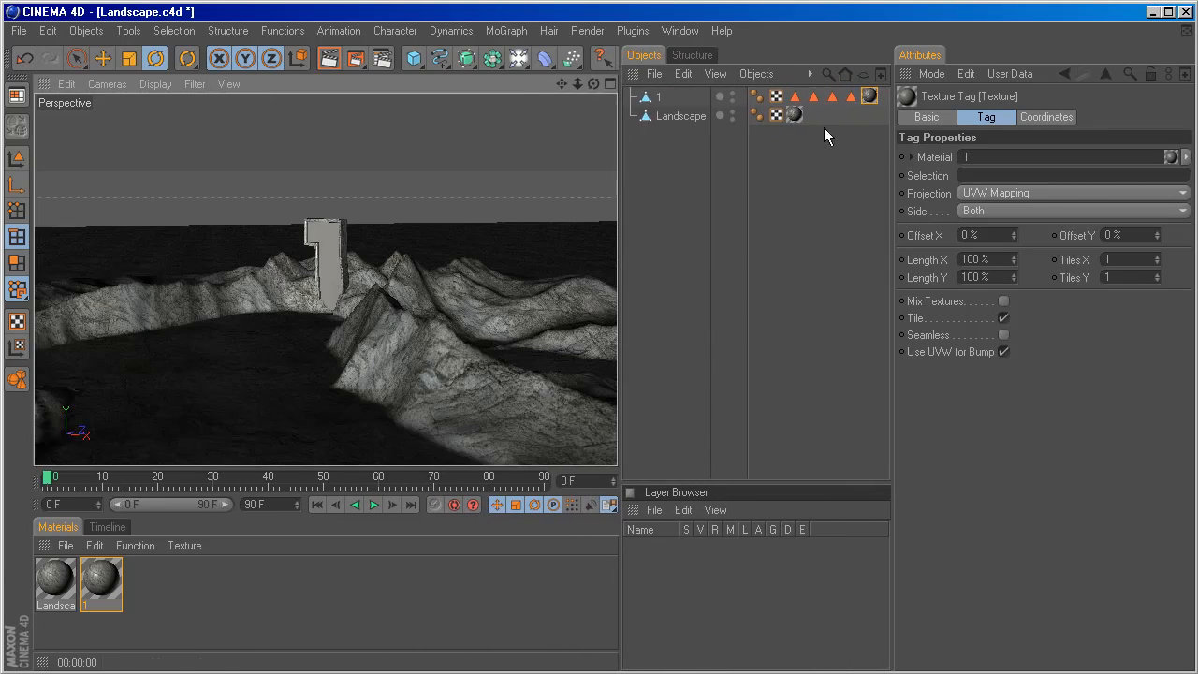
Delete all four polygon selection tags from the object 1, keeping its texture tag.
drag(858, 111, 807, 81)
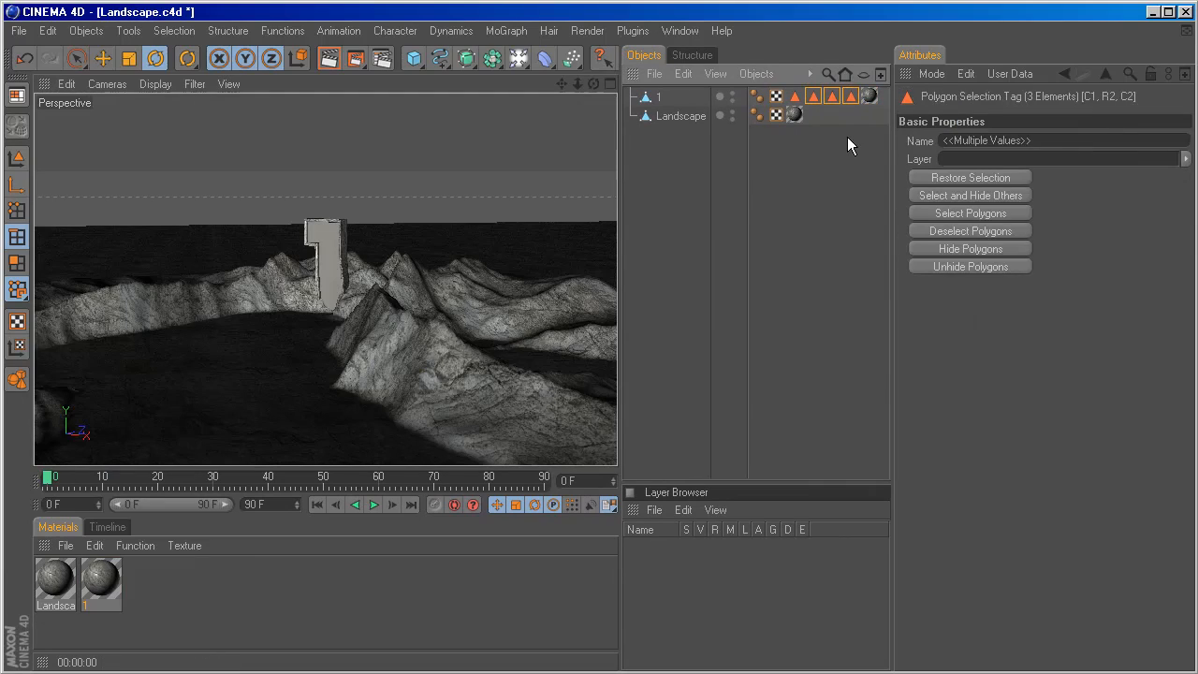
key(Delete)
click(795, 97)
key(Delete)
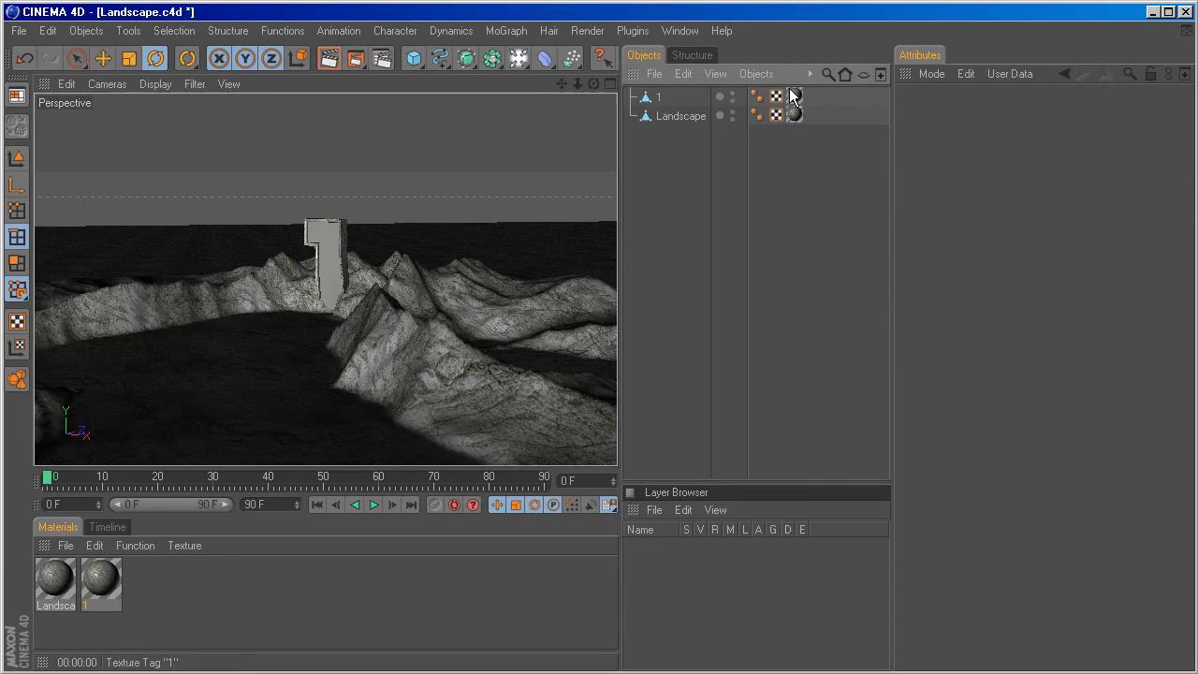
Set the projection of the object 1's texture tag to Cubic and render a preview of the view.
click(795, 97)
click(973, 192)
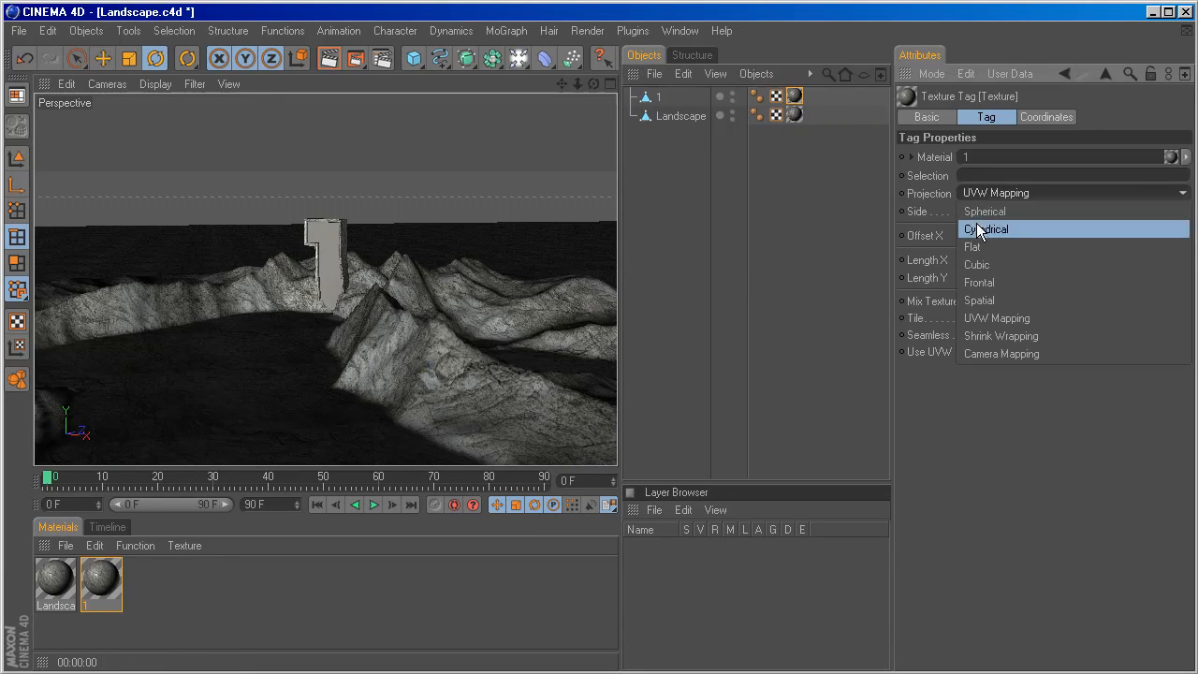
click(1011, 262)
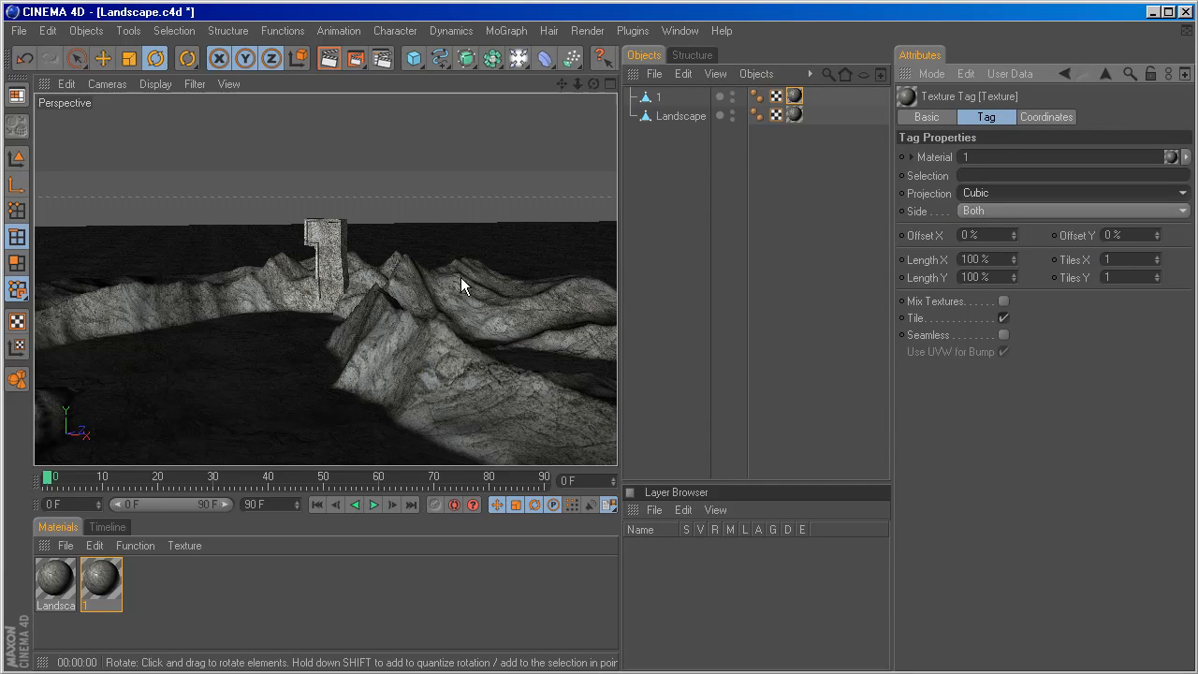
key(ctrl+r)
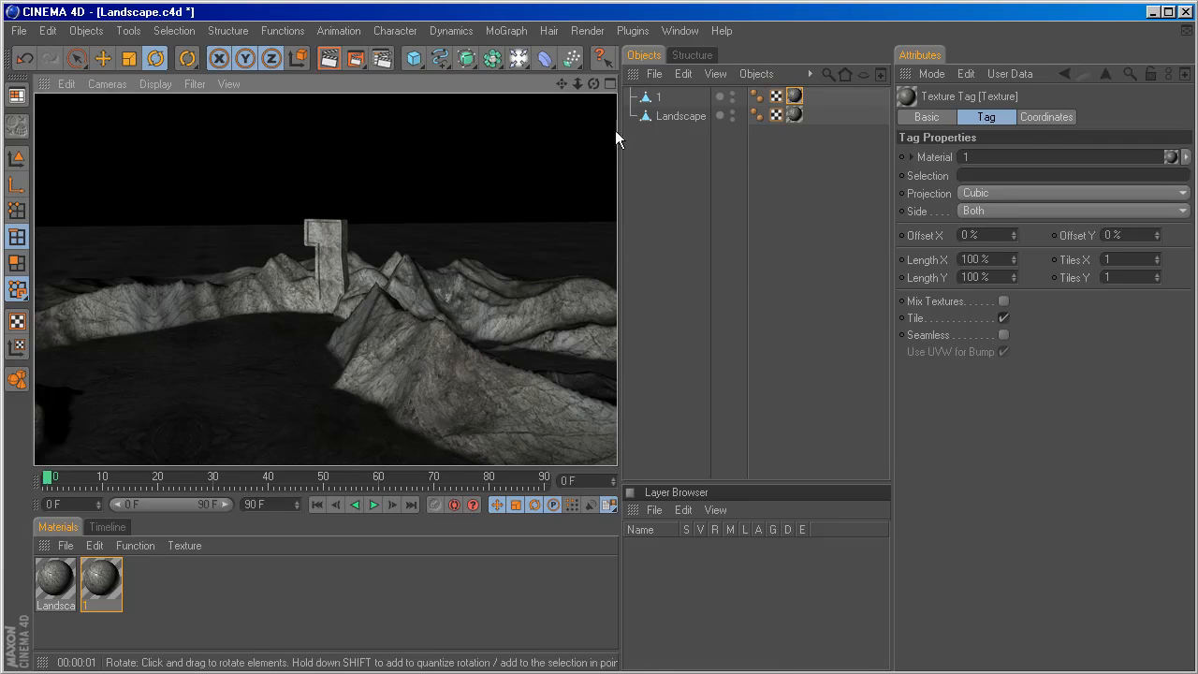
Resize the panels to enlarge the viewport and render a close-up preview of the textured 1.
drag(621, 130, 703, 150)
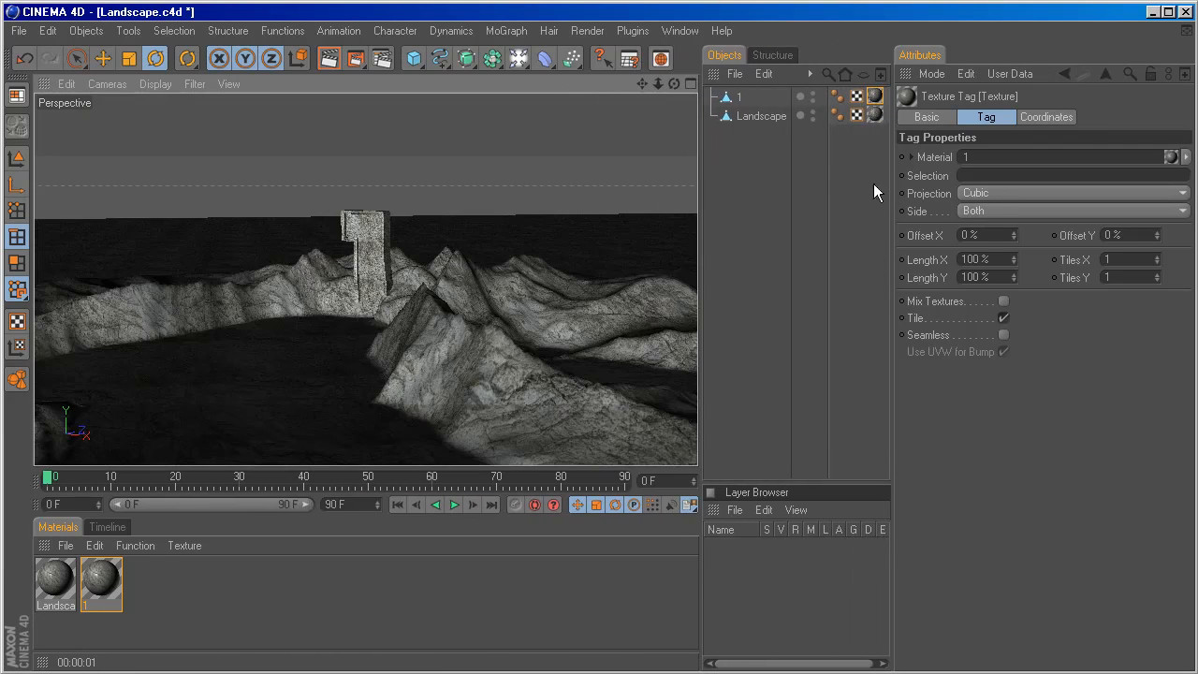
drag(890, 184, 937, 187)
scroll(409, 318, up, 4)
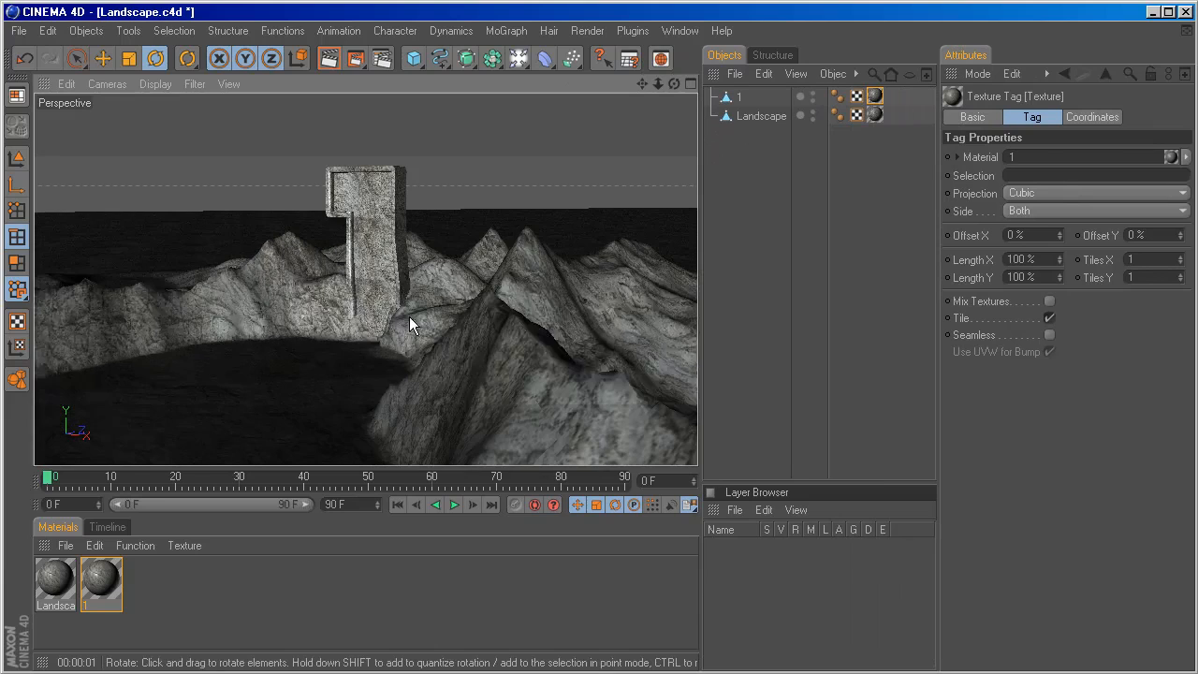
key(ctrl+r)
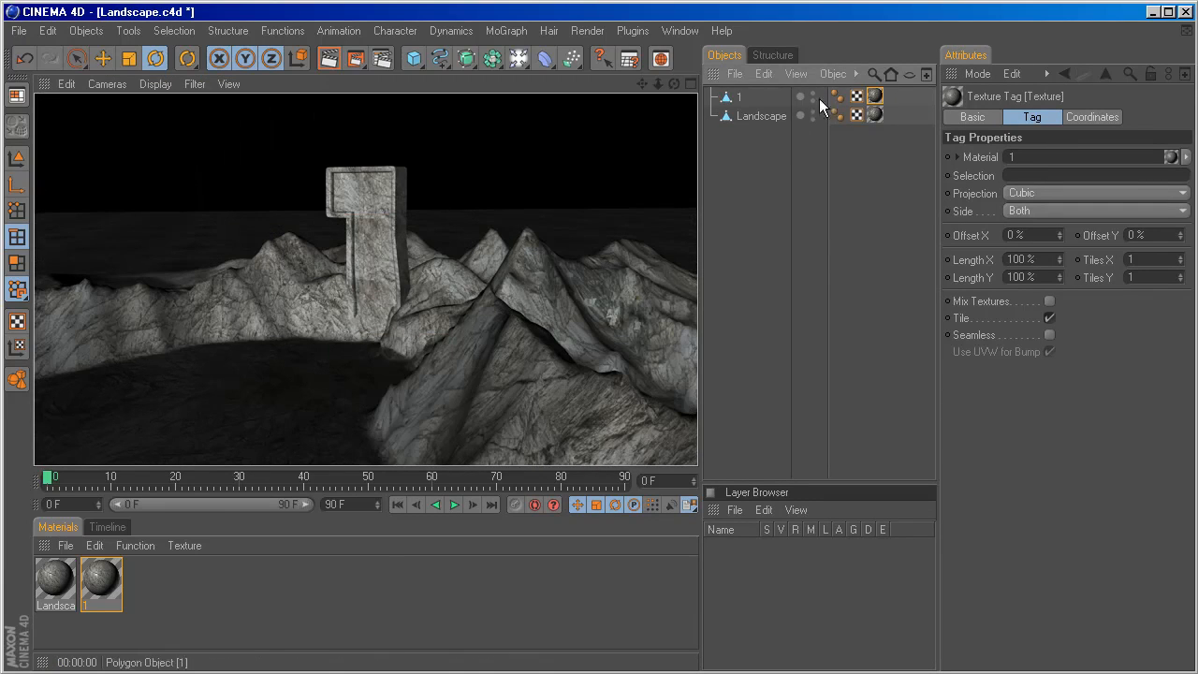
Enable Seamless tiling on the texture tag of the object 1.
click(875, 98)
click(1050, 335)
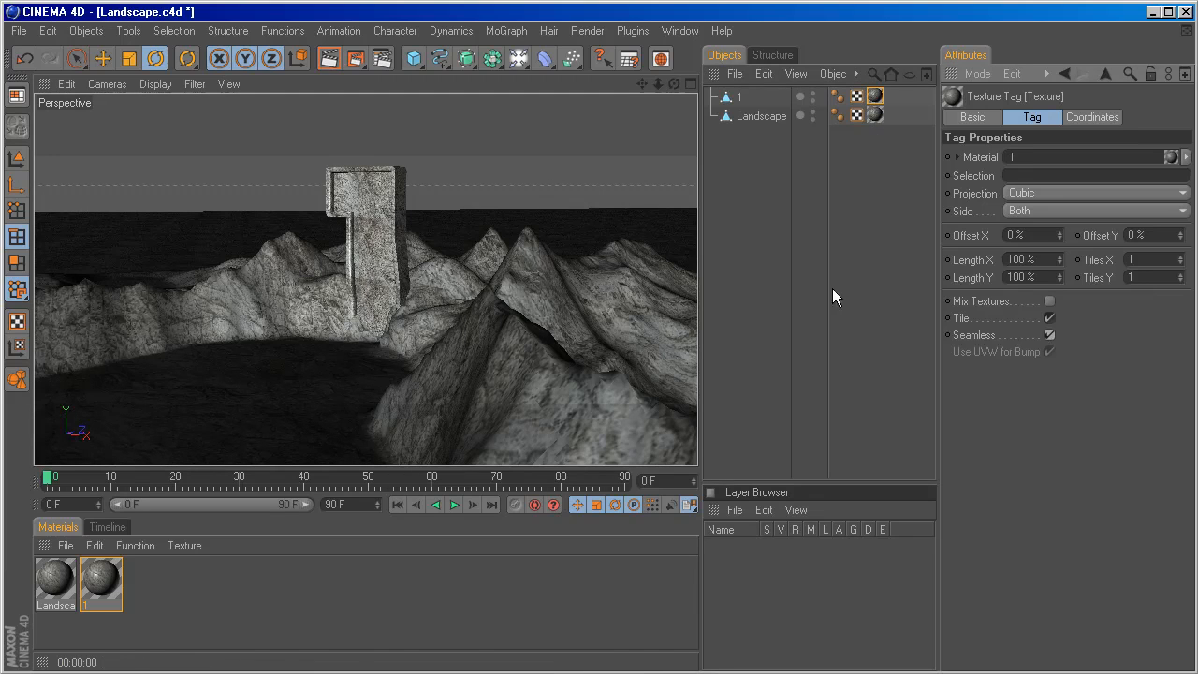
scroll(470, 257, down, 5)
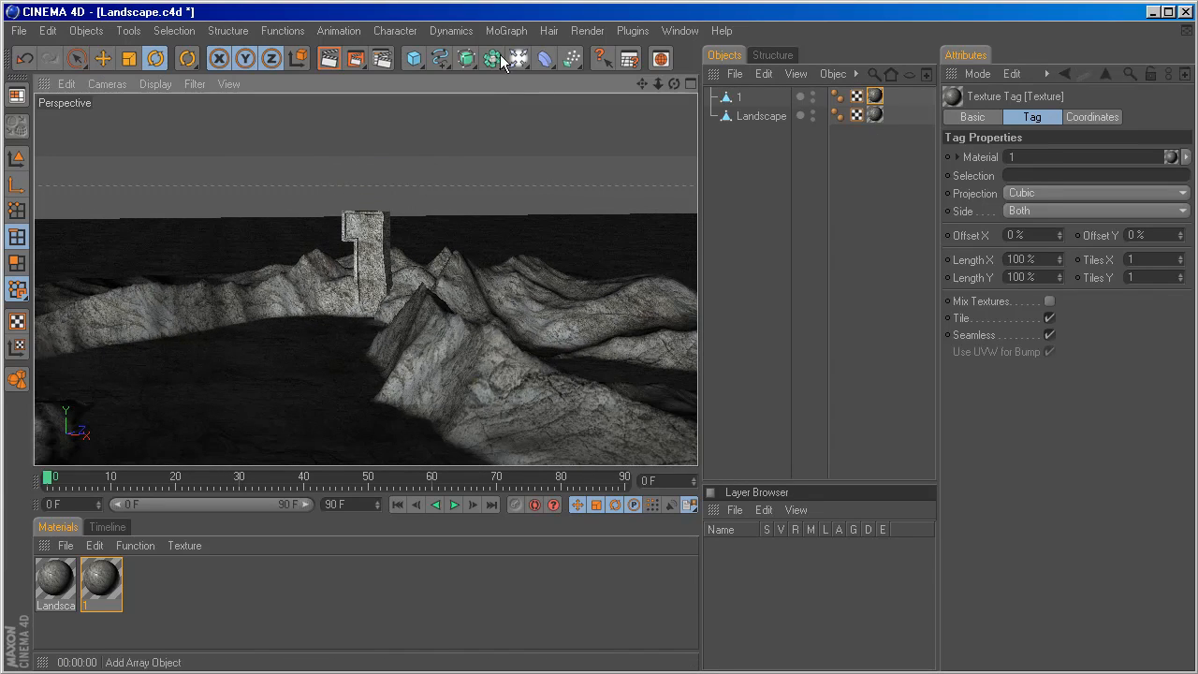
Add an Omni light to the scene and raise it vertically about 580 units above the landscape.
drag(517, 58, 577, 84)
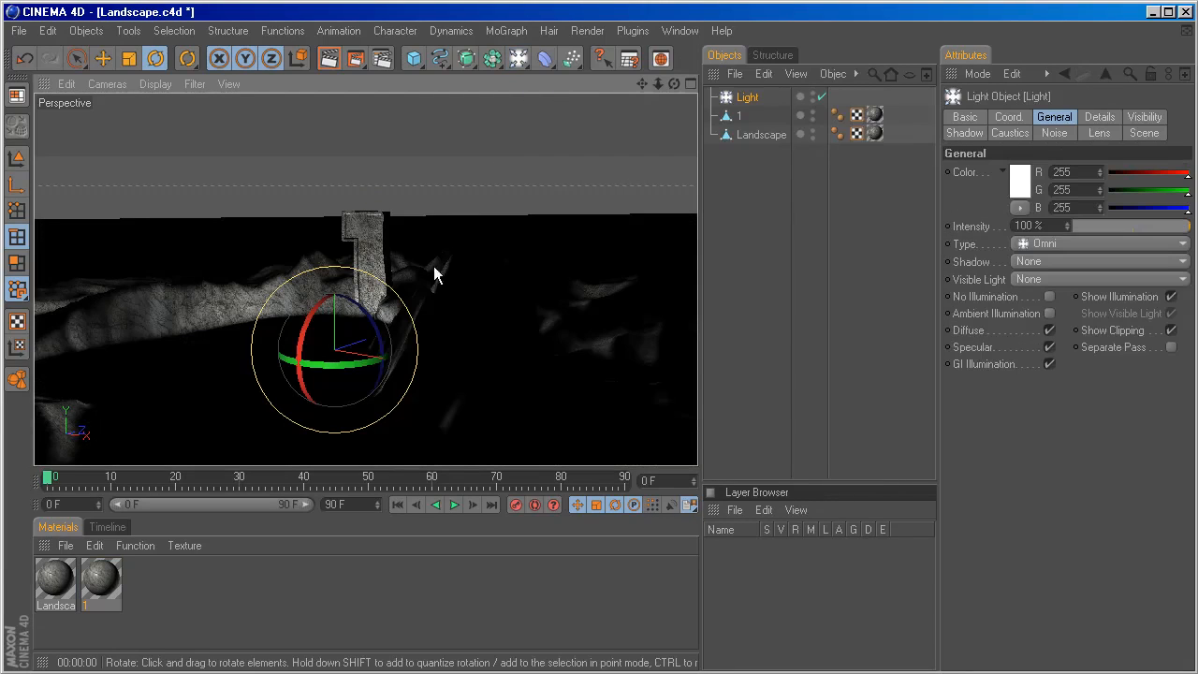
key(space)
drag(334, 267, 334, 208)
drag(334, 288, 334, 235)
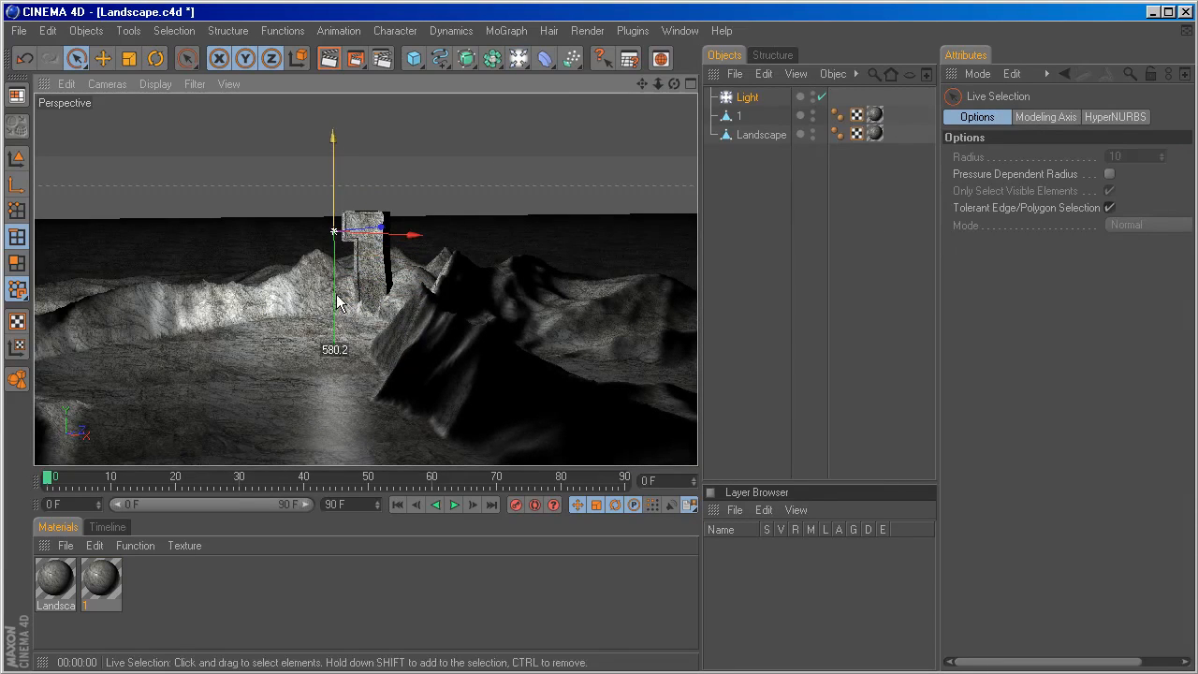
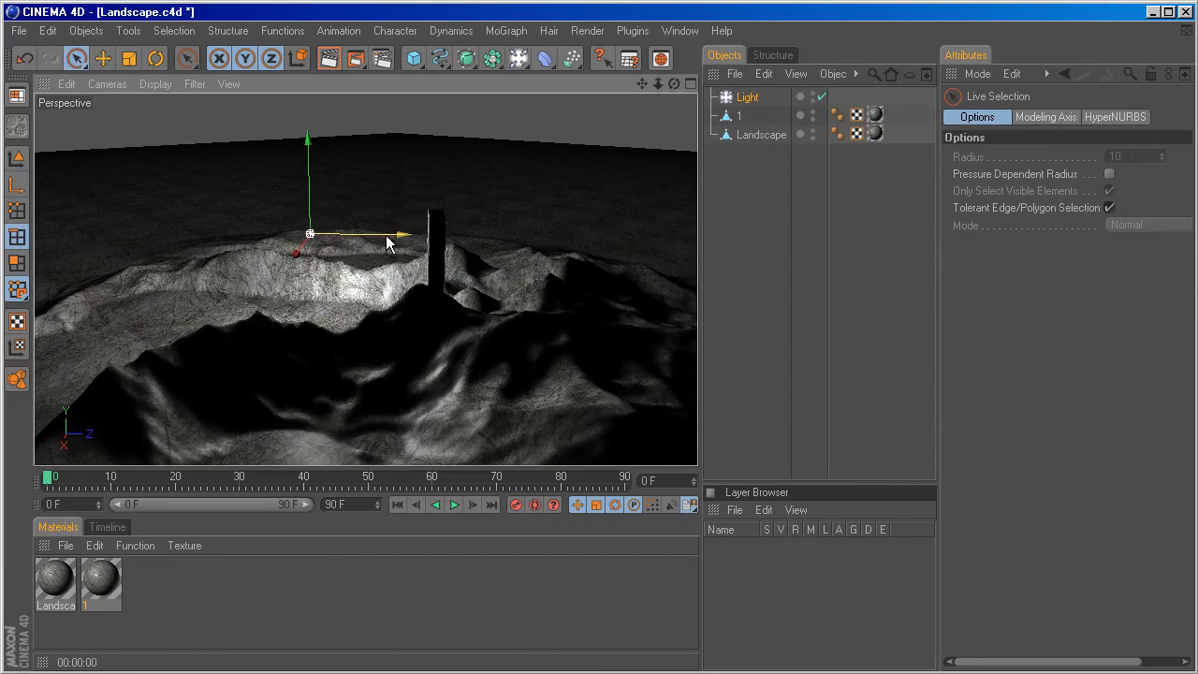
Reposition the light so it sits in front of the object 1 and higher above the landscape.
drag(394, 235, 309, 234)
alt+drag(553, 264, 465, 225)
scroll(159, 263, down, 3)
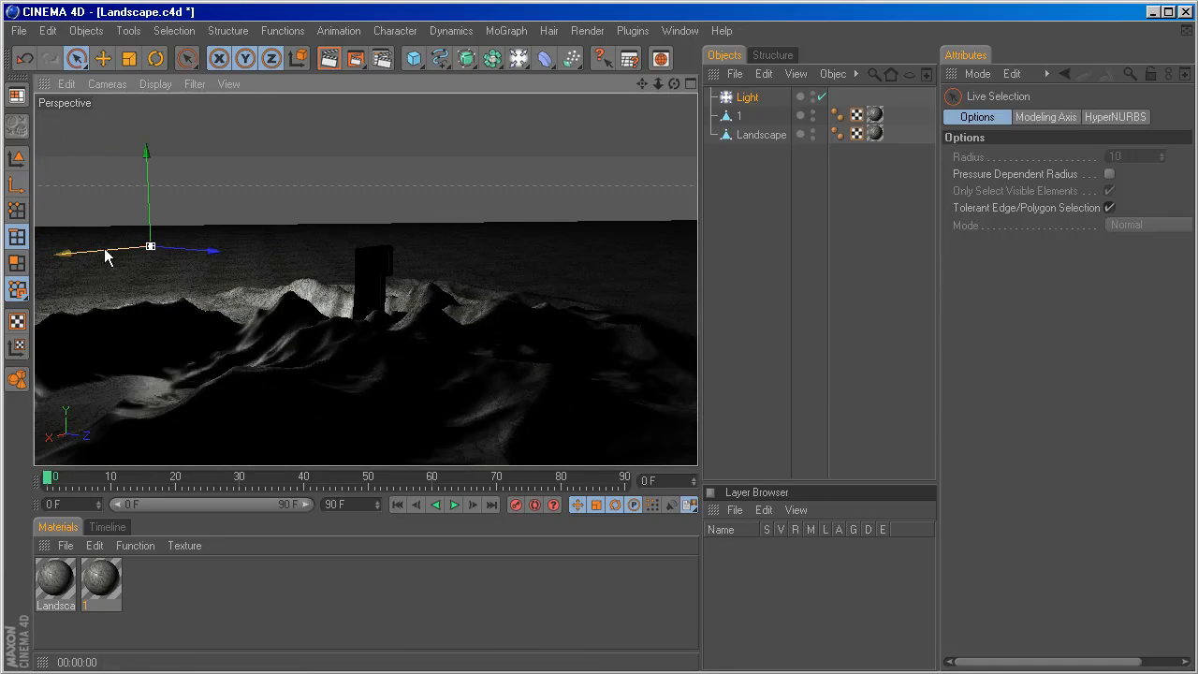
drag(103, 250, 140, 248)
click(689, 84)
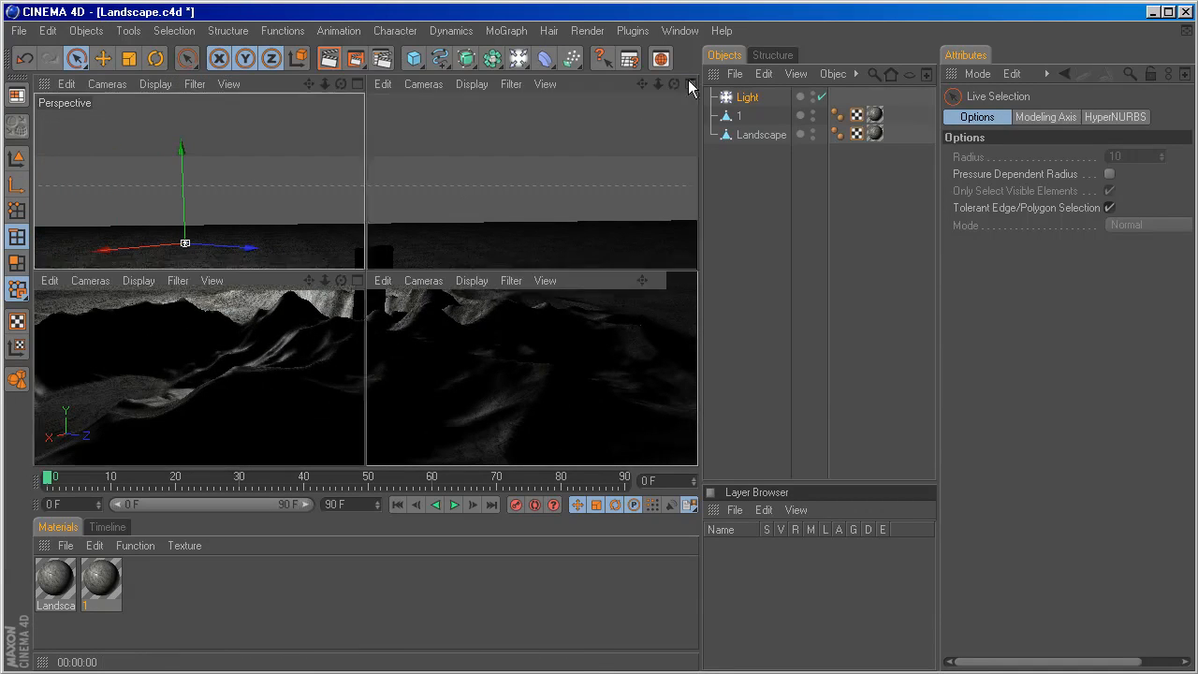
scroll(532, 200, down, 8)
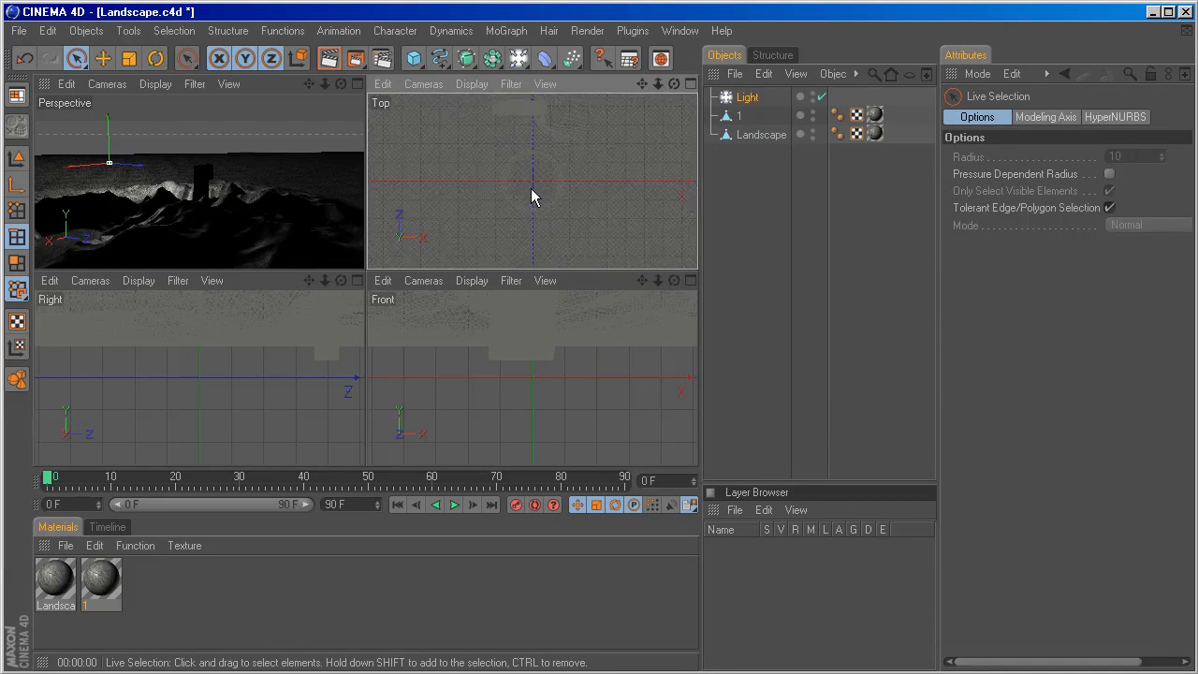
drag(525, 163, 526, 181)
click(486, 393)
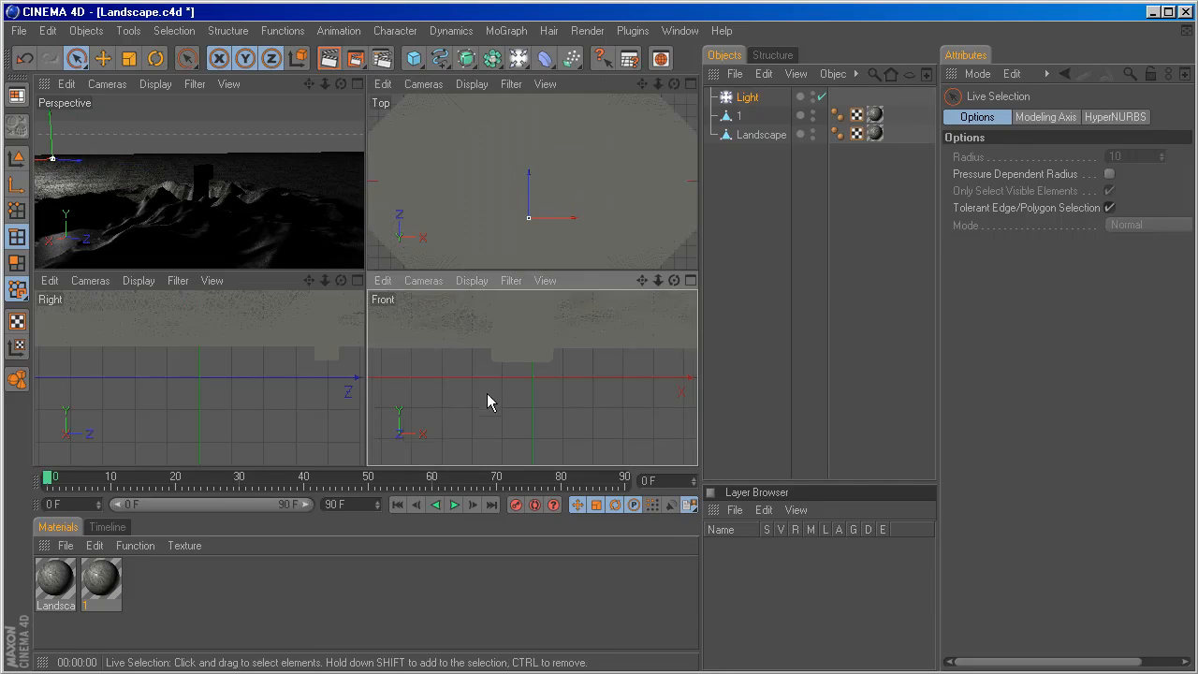
scroll(492, 378, down, 6)
drag(506, 323, 505, 296)
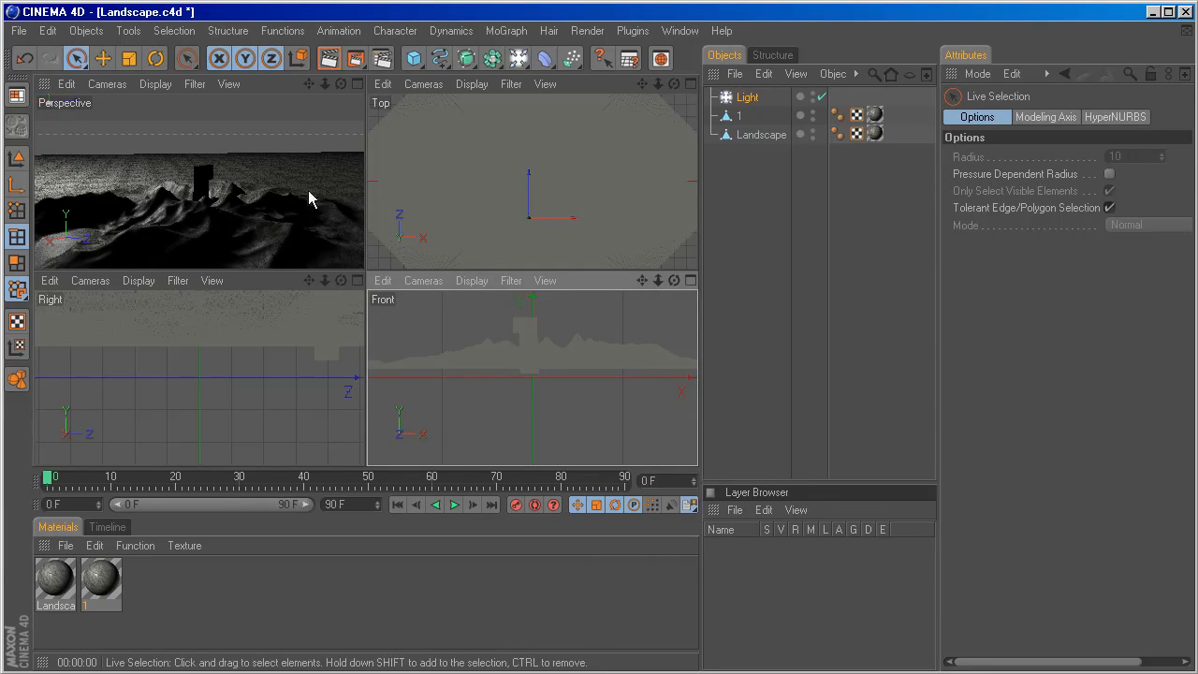
Frame the object 1 from the front in an enlarged perspective view and render a preview.
alt+drag(294, 161, 419, 167)
alt+drag(272, 198, 260, 208)
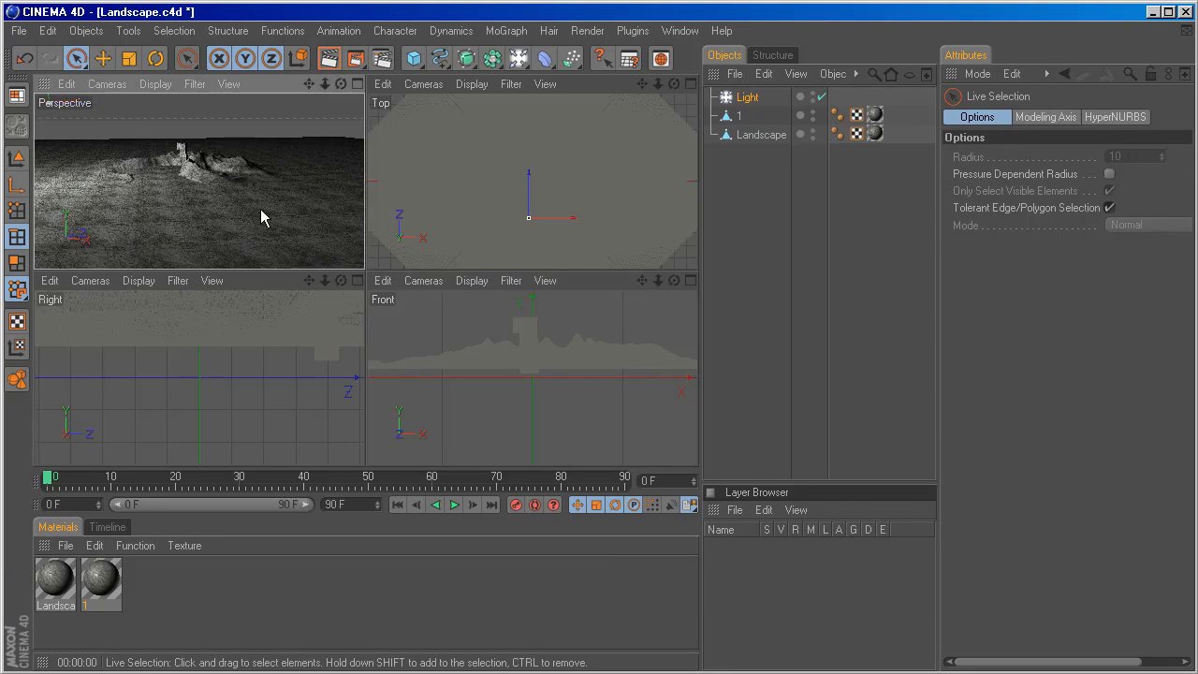
scroll(242, 157, up, 6)
scroll(214, 162, down, 5)
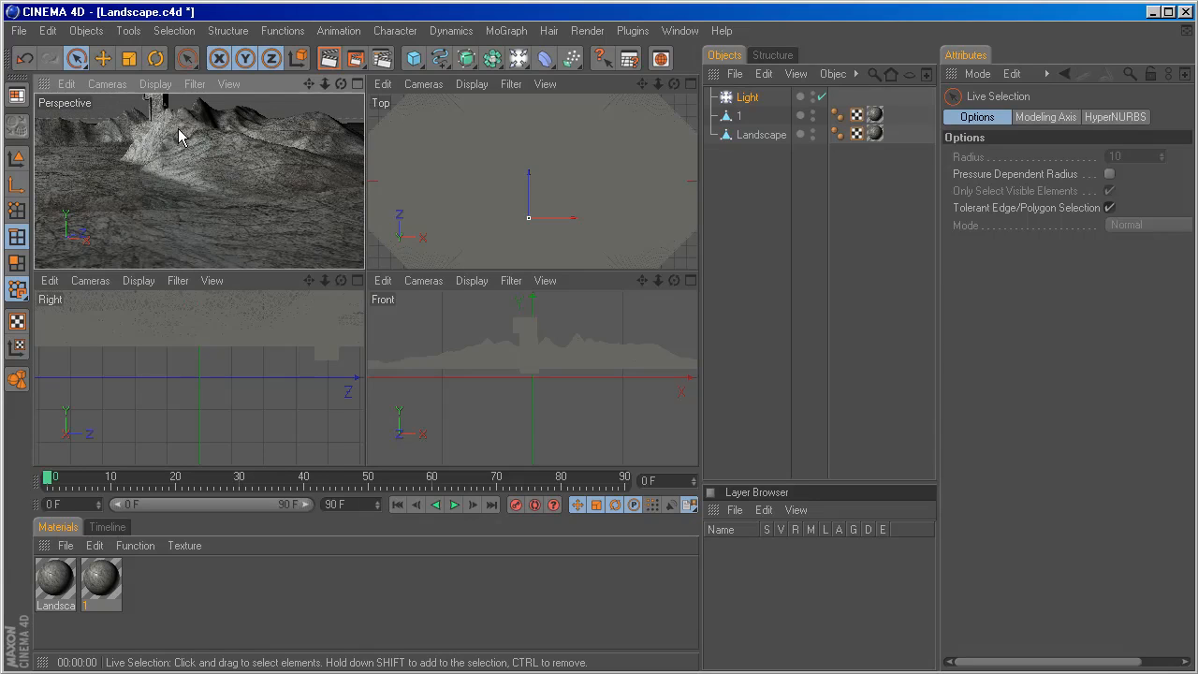
click(740, 116)
alt+drag(161, 148, 208, 194)
alt+drag(162, 145, 204, 134)
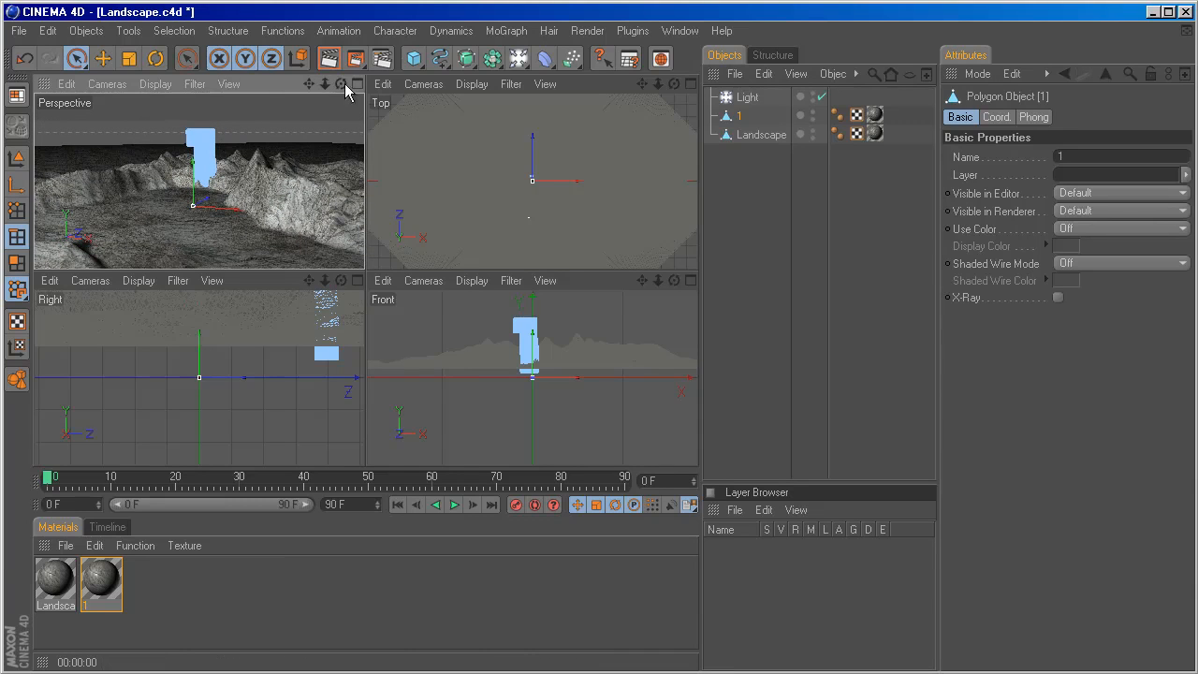
click(357, 84)
key(ctrl+r)
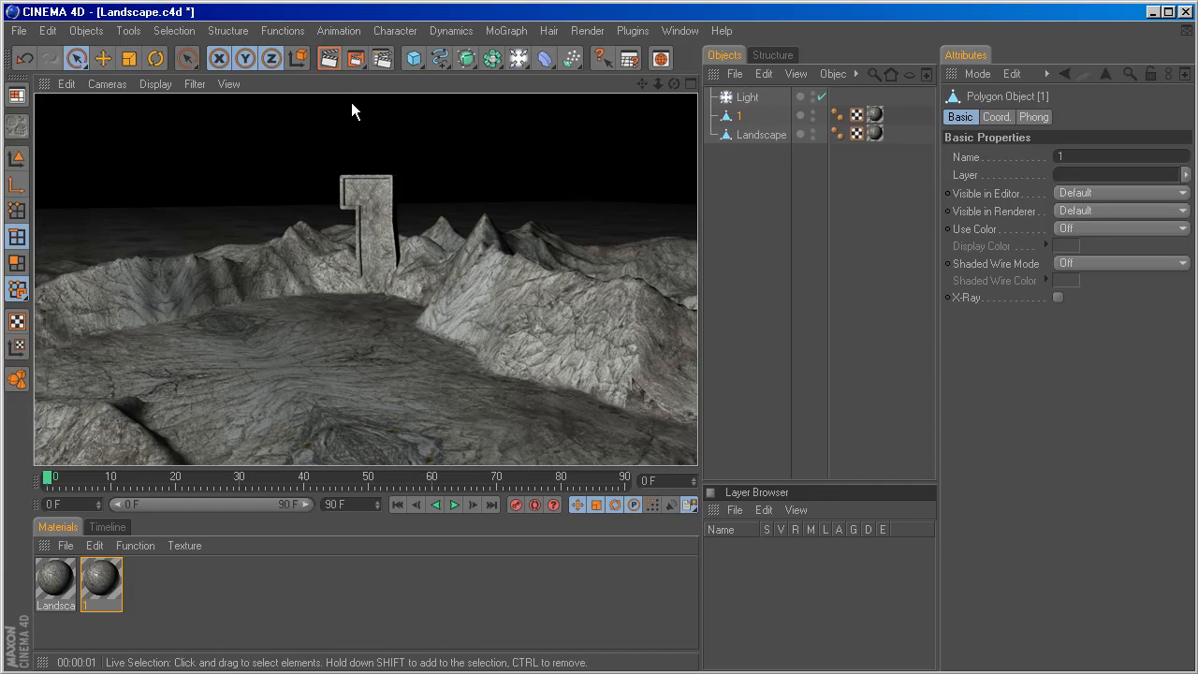
Set the light's shadow type to Shadow Maps (Soft).
click(763, 101)
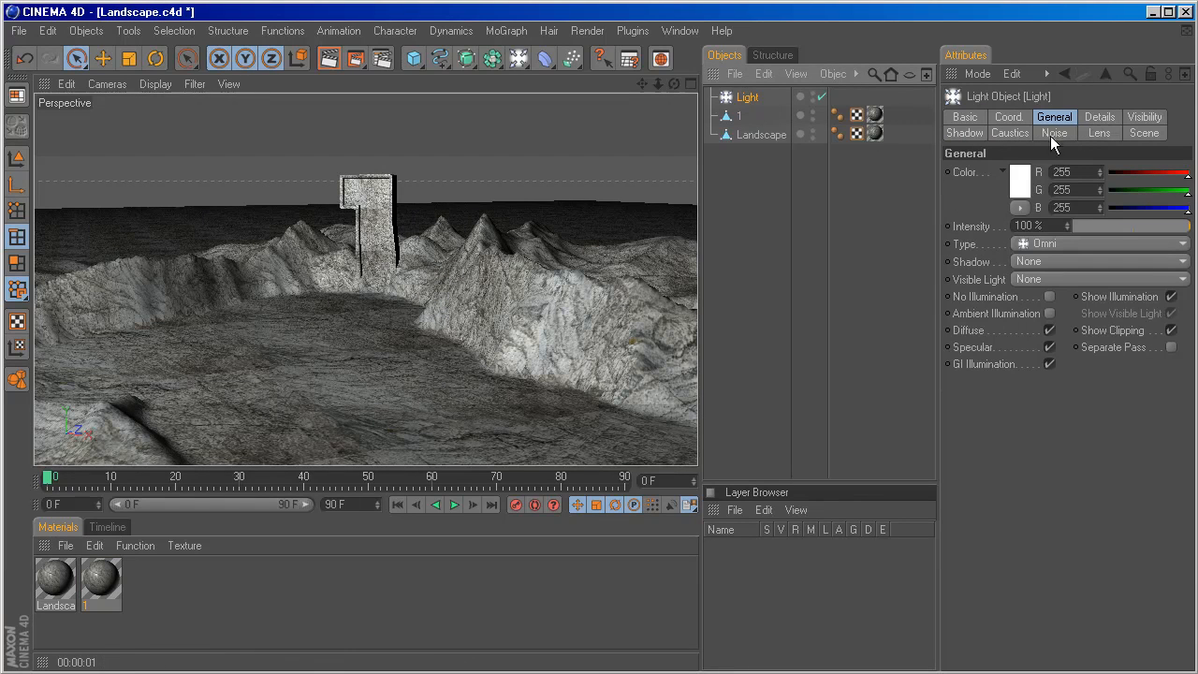
click(1043, 261)
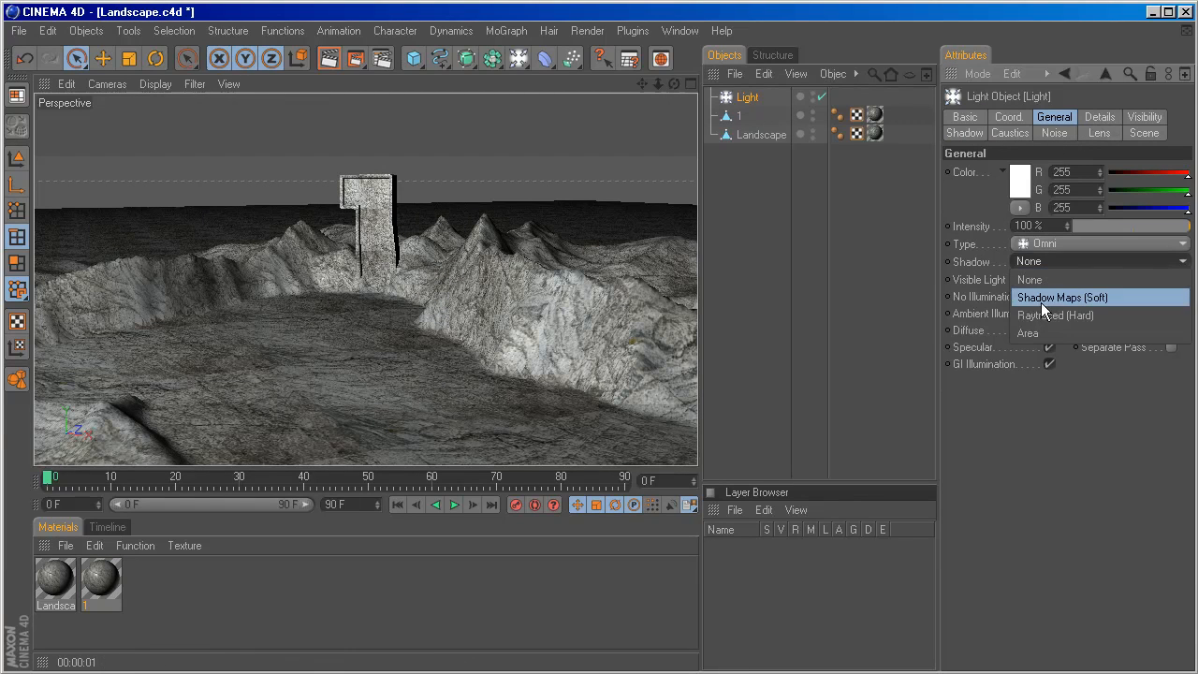
click(1045, 298)
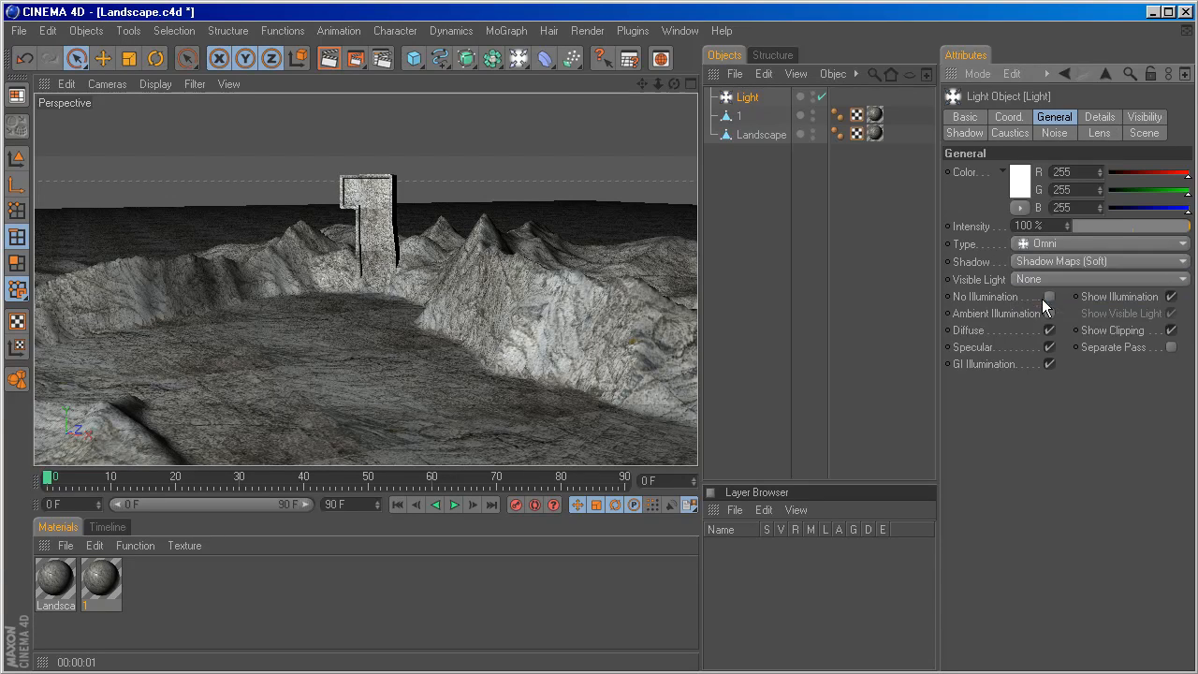
Duplicate the light and rename the copy Light.back.
drag(749, 98, 754, 97)
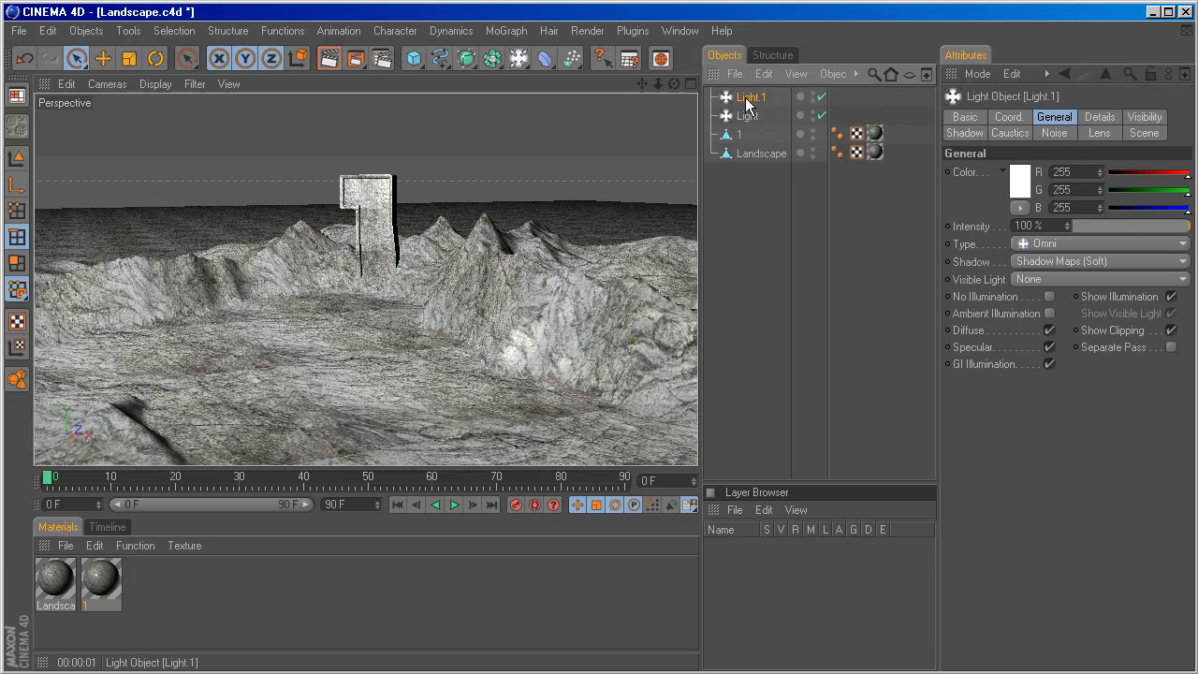
double_click(751, 99)
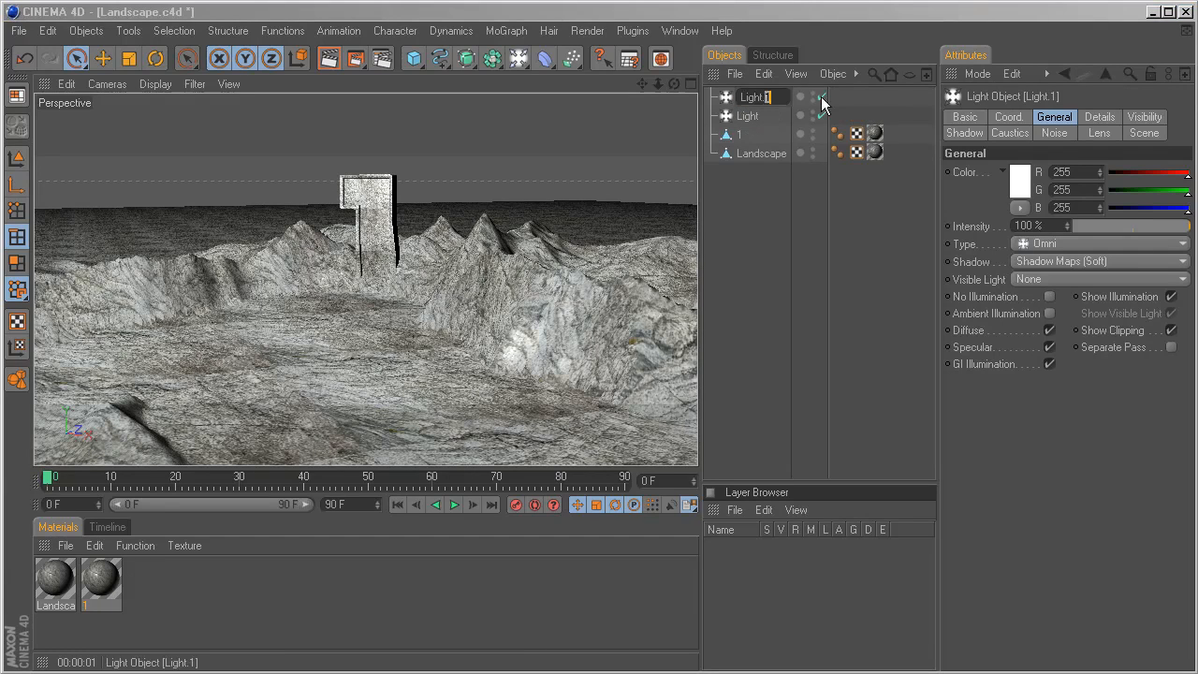
key(Return)
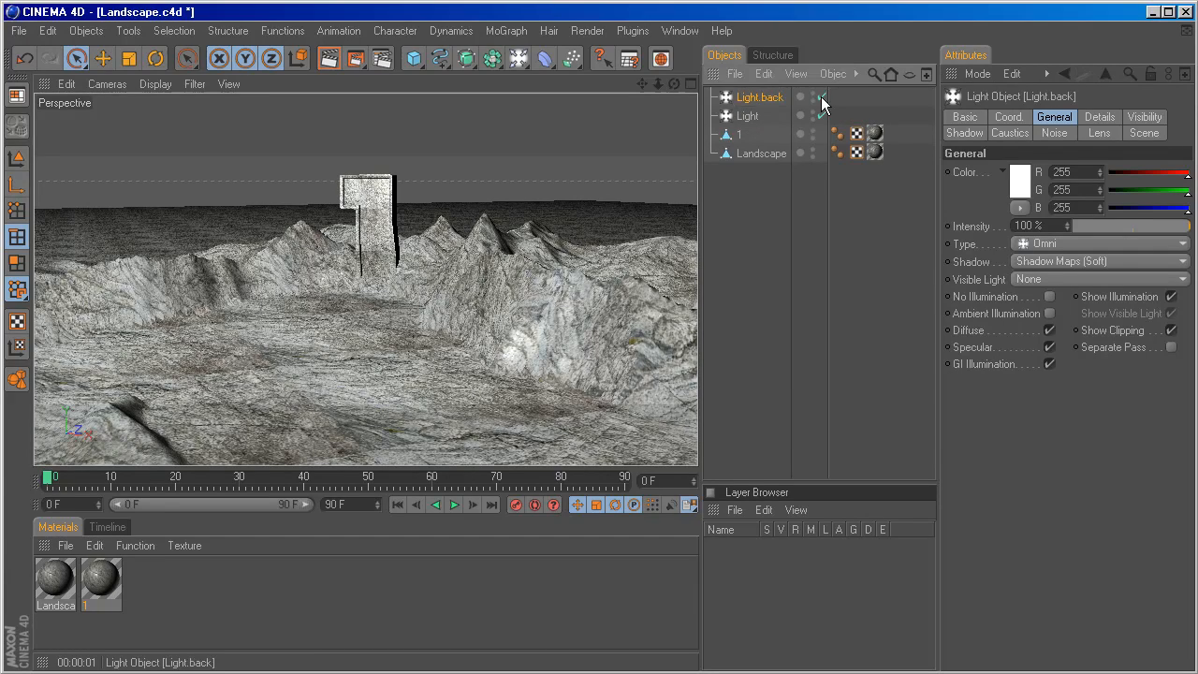
Move Light.back along the Z axis to behind the object 1 and lower it slightly.
click(691, 83)
drag(529, 183, 529, 86)
scroll(515, 351, down, 5)
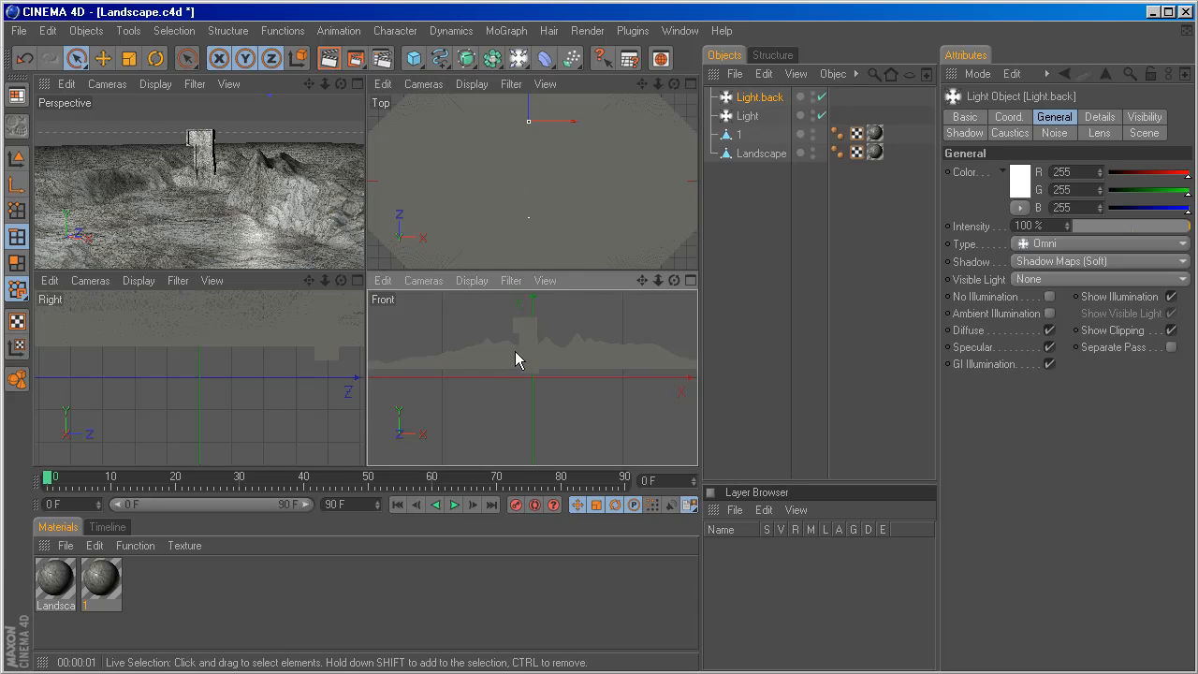
drag(519, 310, 525, 333)
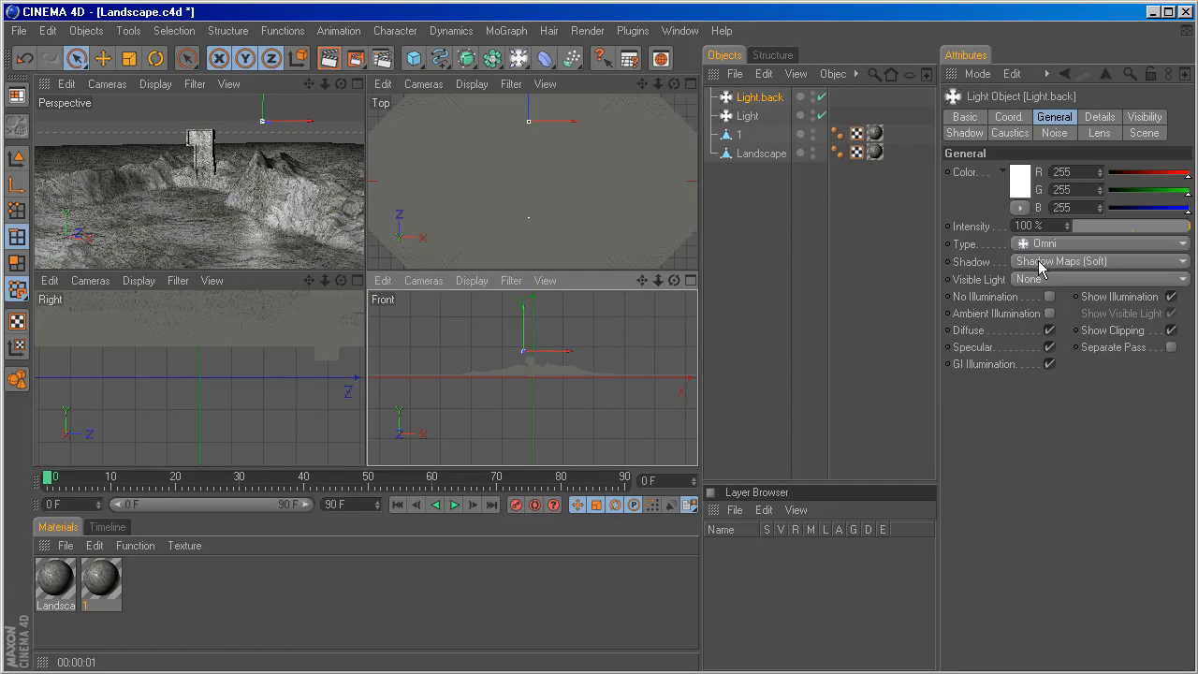
Tint Light.back pale blue with RGB 212, 244, 255 and reduce its intensity to about 41%.
click(1022, 187)
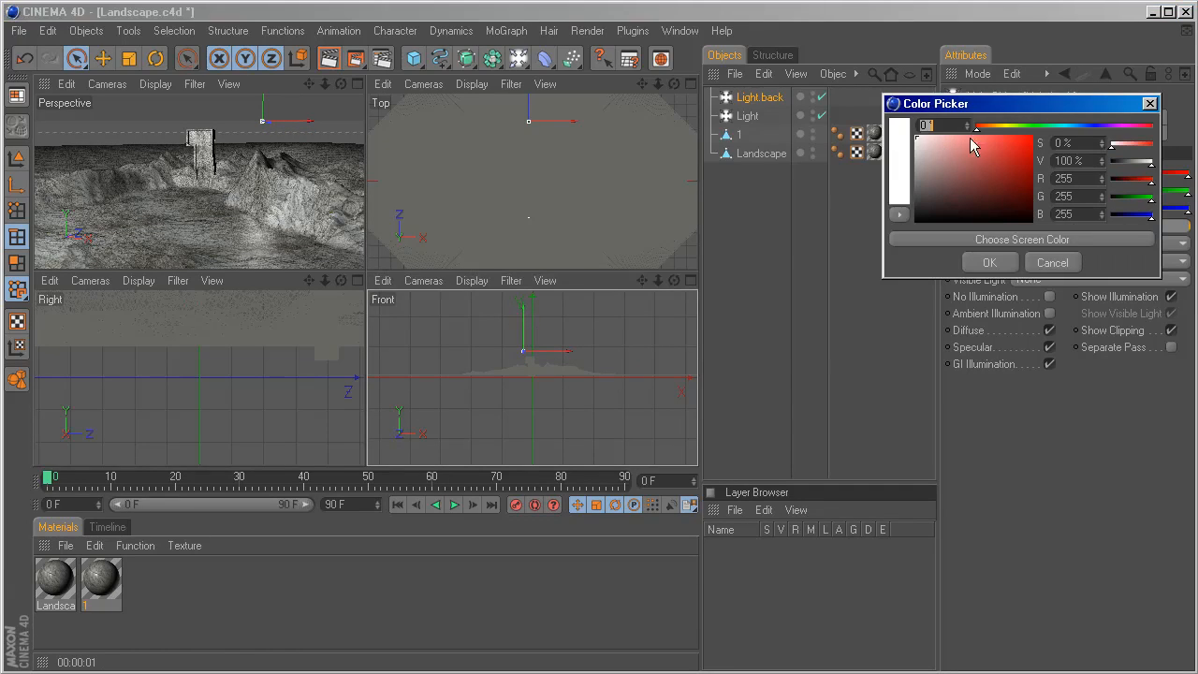
drag(978, 125, 1072, 128)
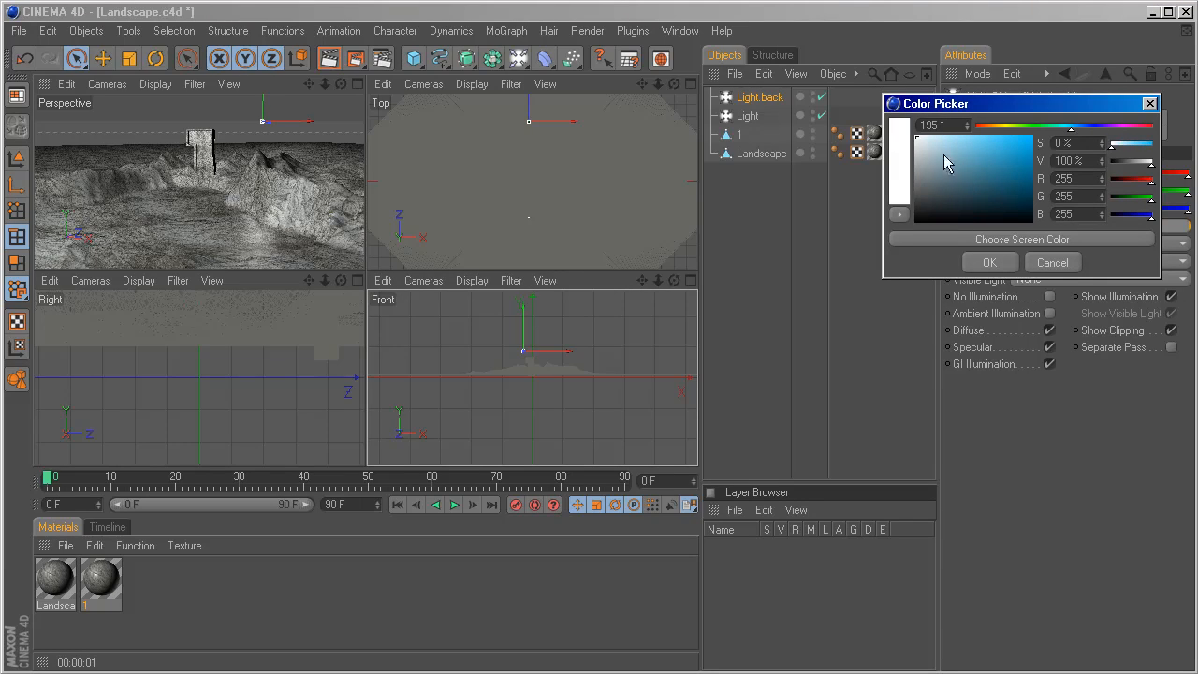
drag(943, 160, 935, 137)
click(987, 263)
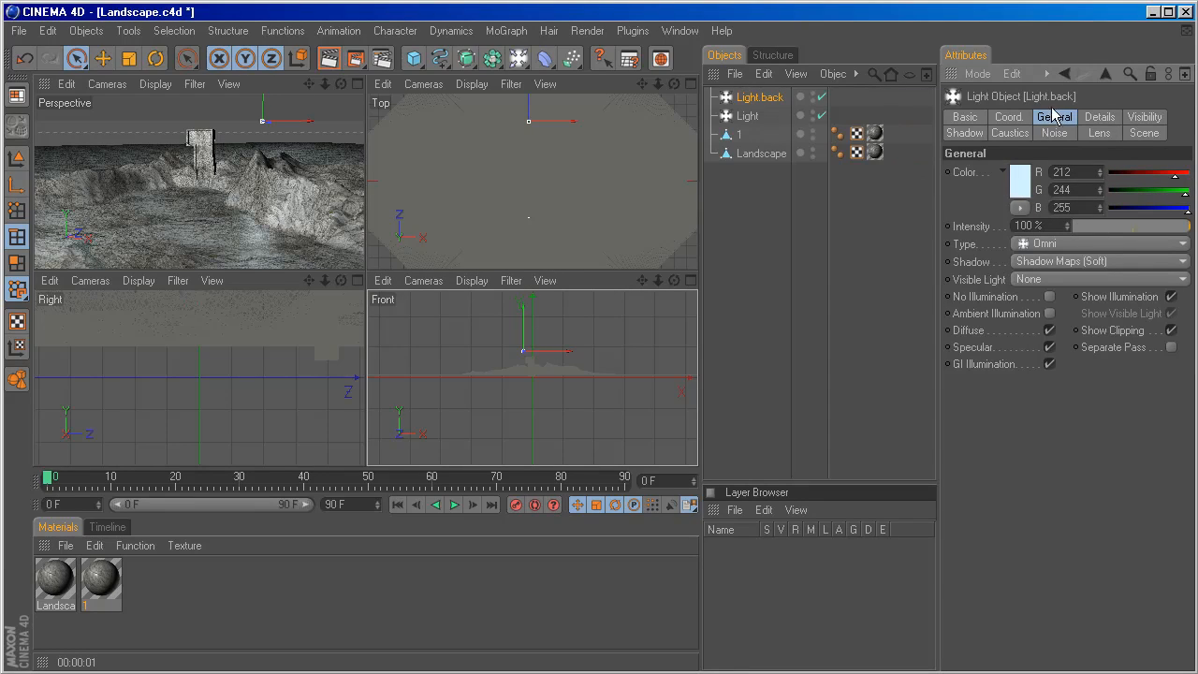
mouse_move(1128, 224)
mouse_down()
mouse_move(1110, 224)
mouse_move(1122, 225)
mouse_up()
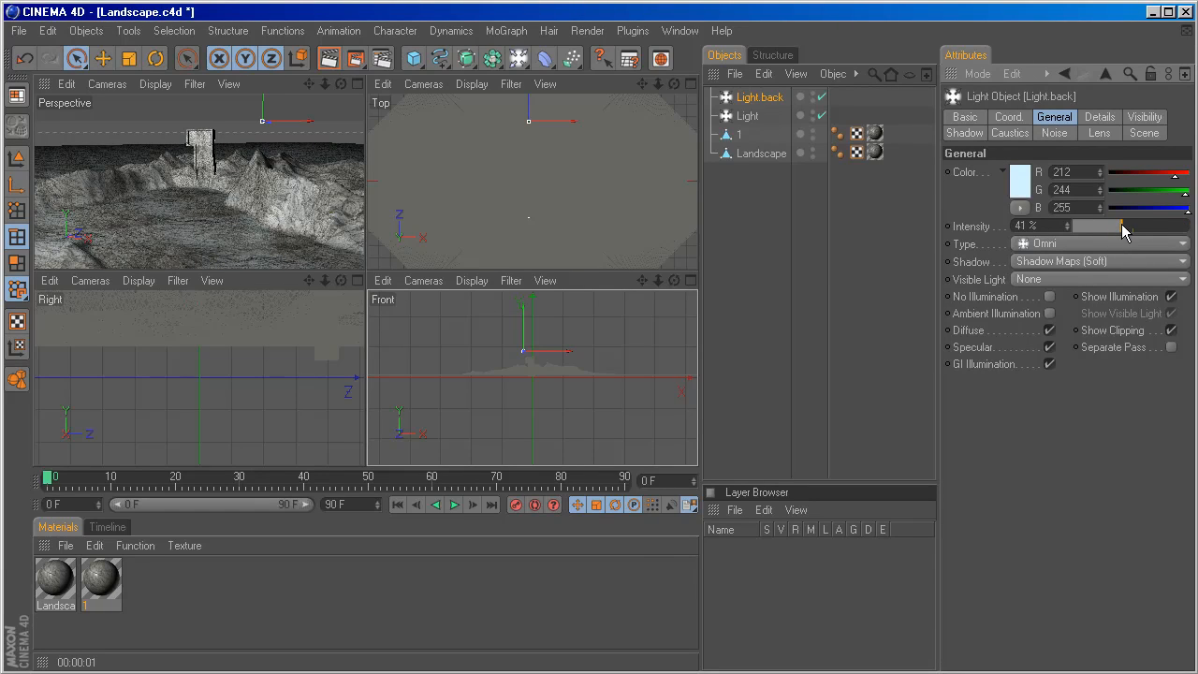
drag(1005, 225, 1036, 208)
Tint the front light a pale warm orange with RGB 255, 239, 224 and render a preview of the perspective view.
click(747, 116)
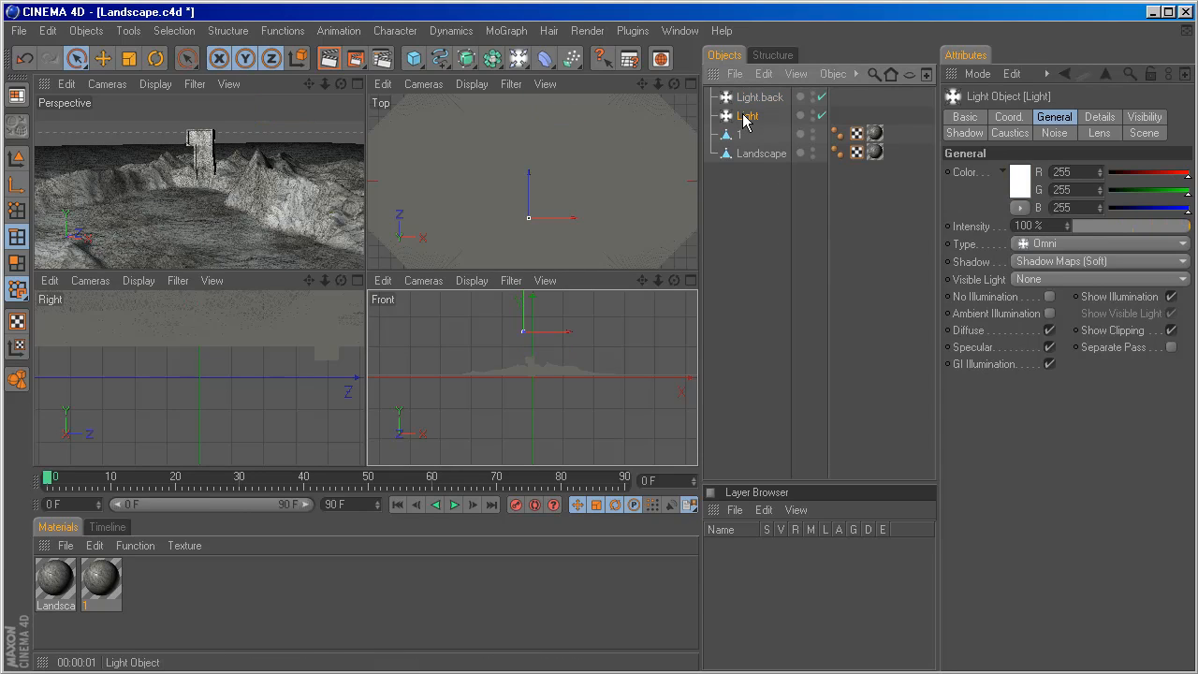
click(1020, 177)
drag(981, 116, 989, 116)
click(935, 124)
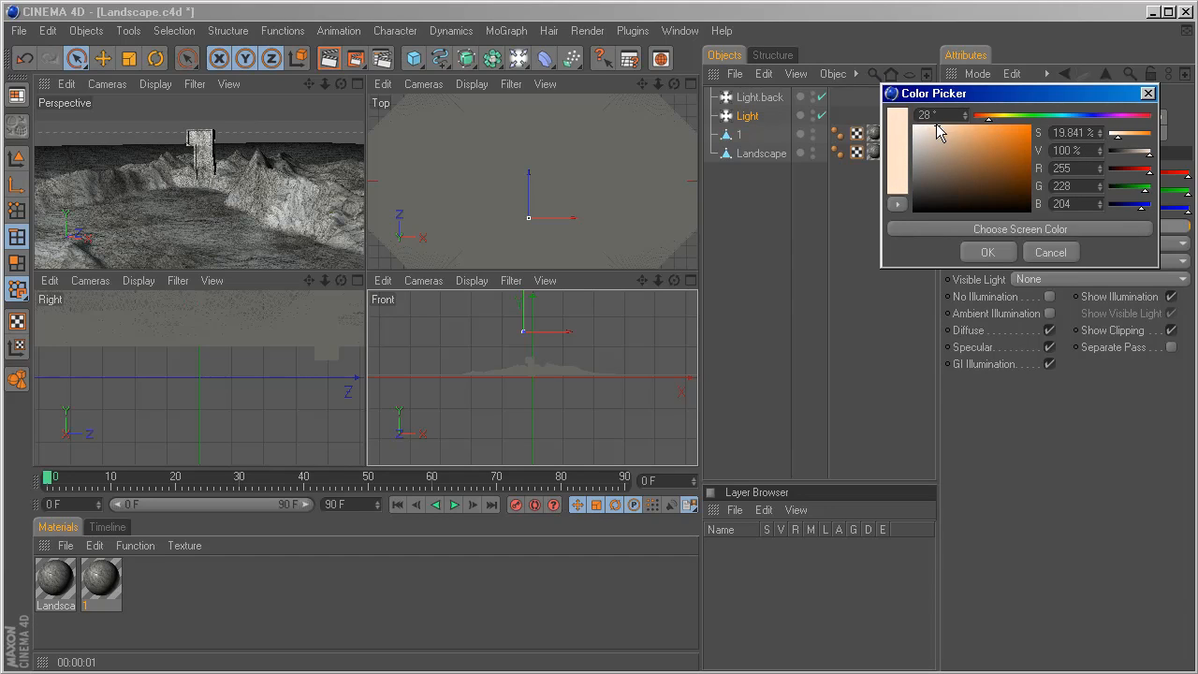
click(989, 257)
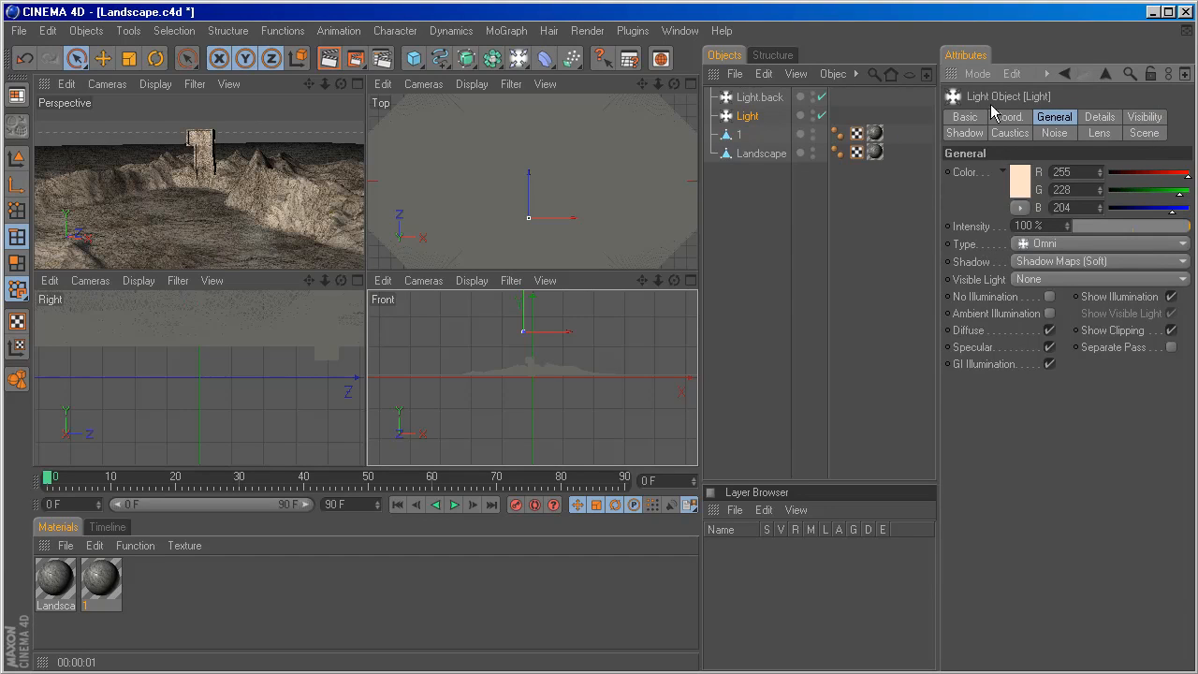
click(1020, 180)
click(923, 125)
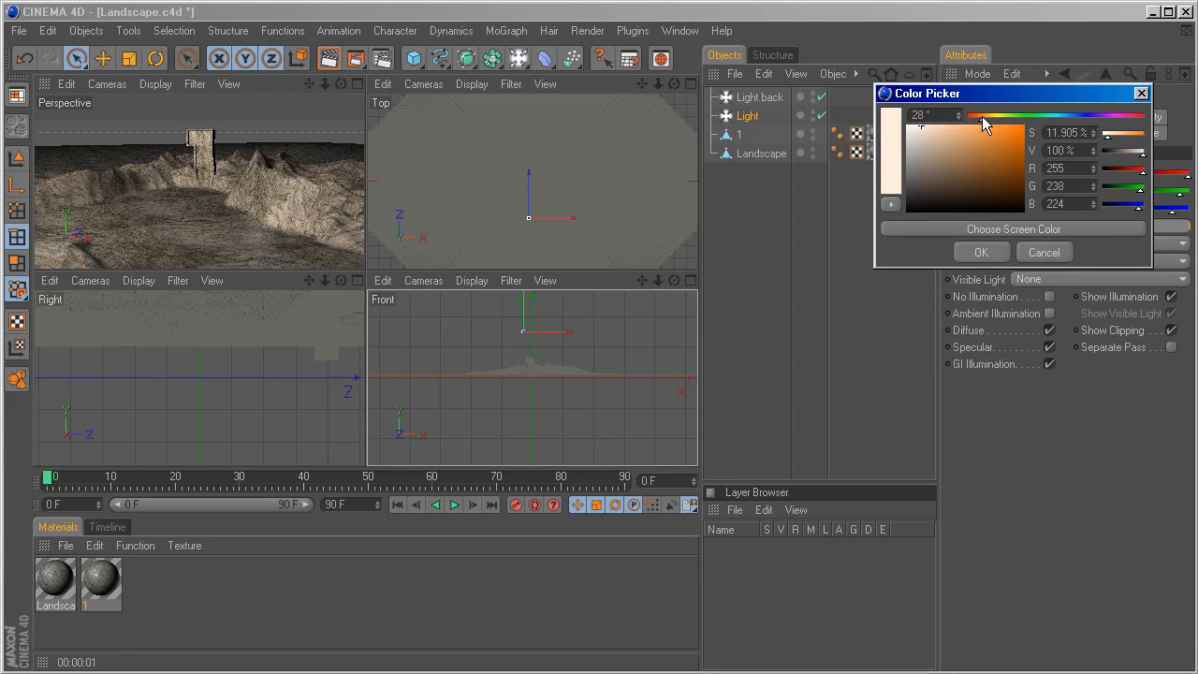
click(969, 254)
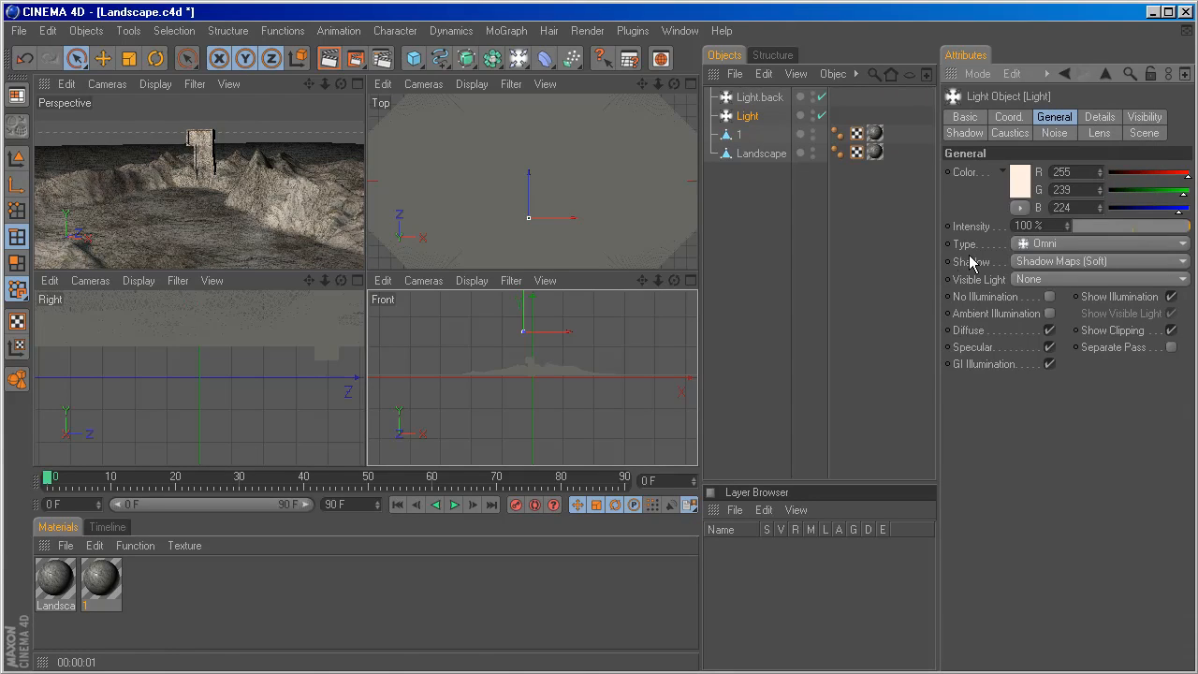
click(357, 85)
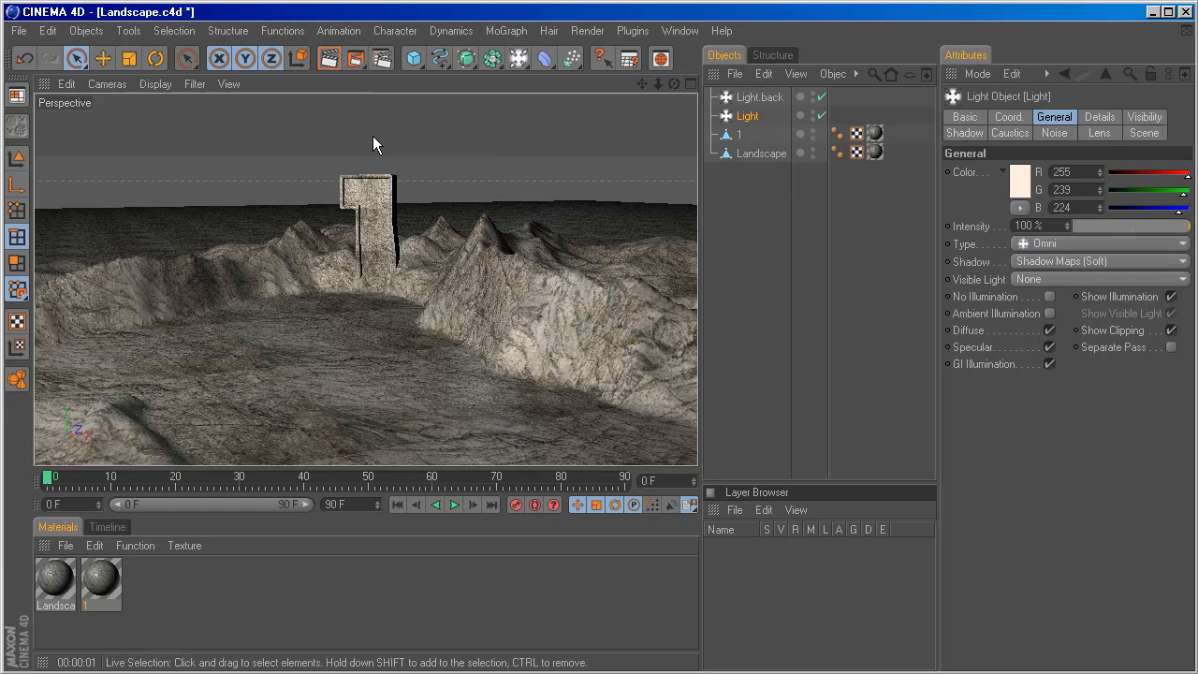
key(ctrl+r)
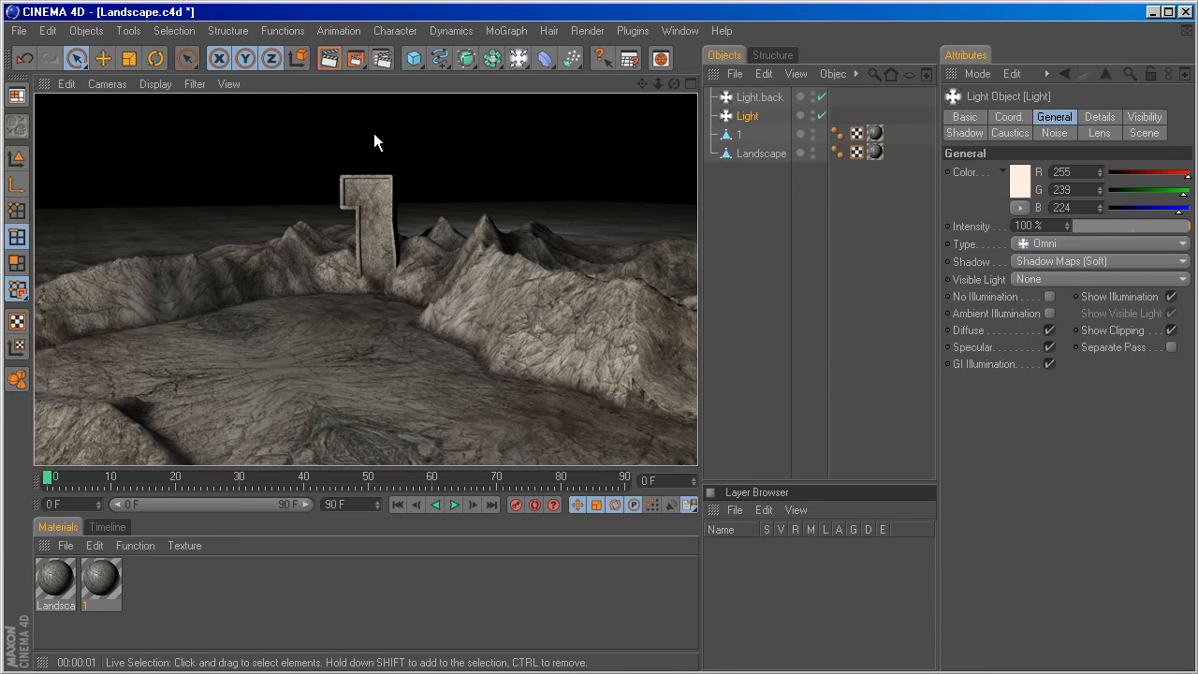
Add a Sphere primitive and set its radius to 3000 m so it encloses the scene.
click(413, 58)
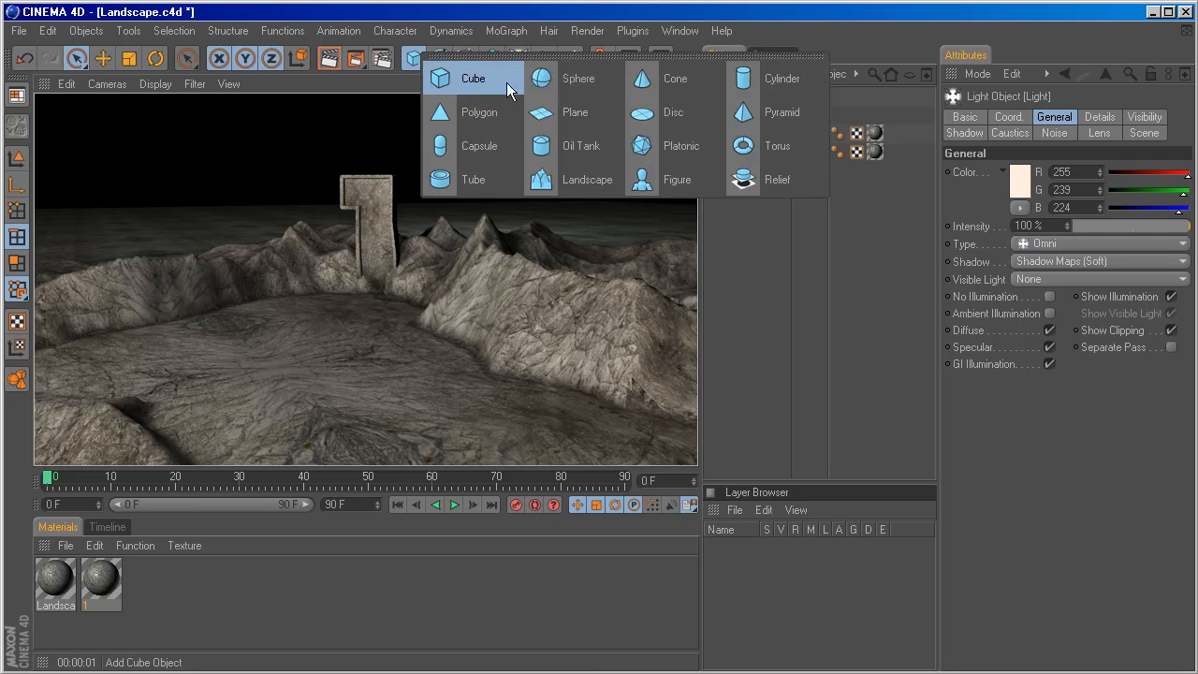
click(556, 80)
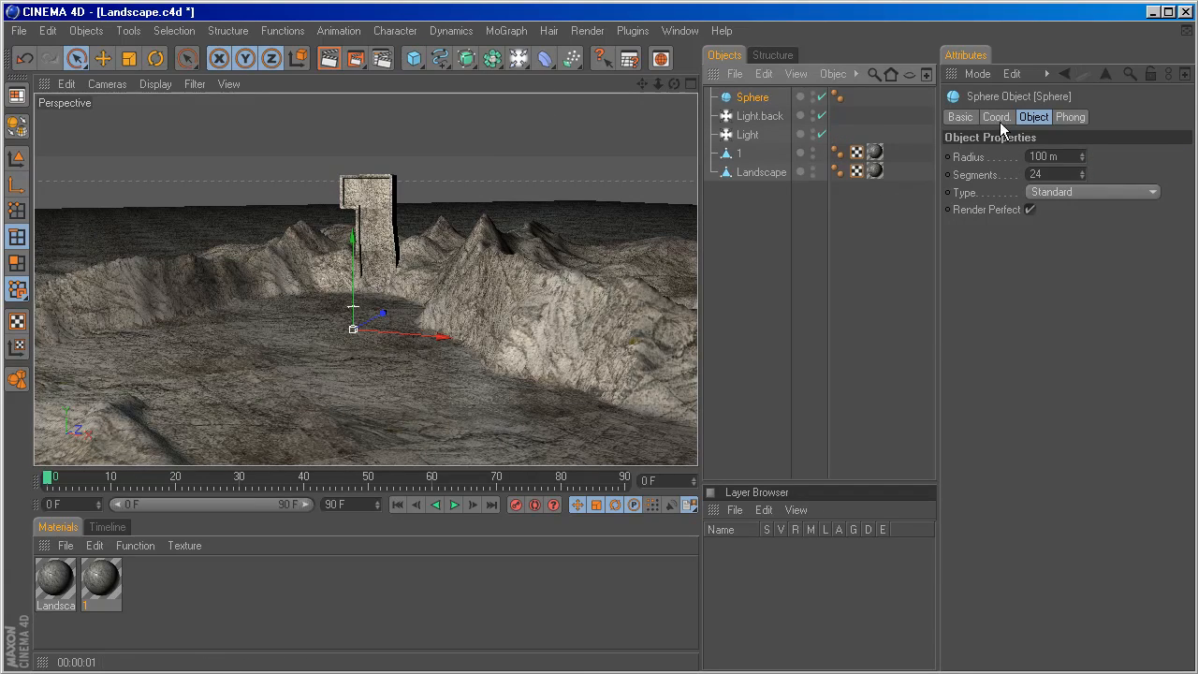
click(1034, 157)
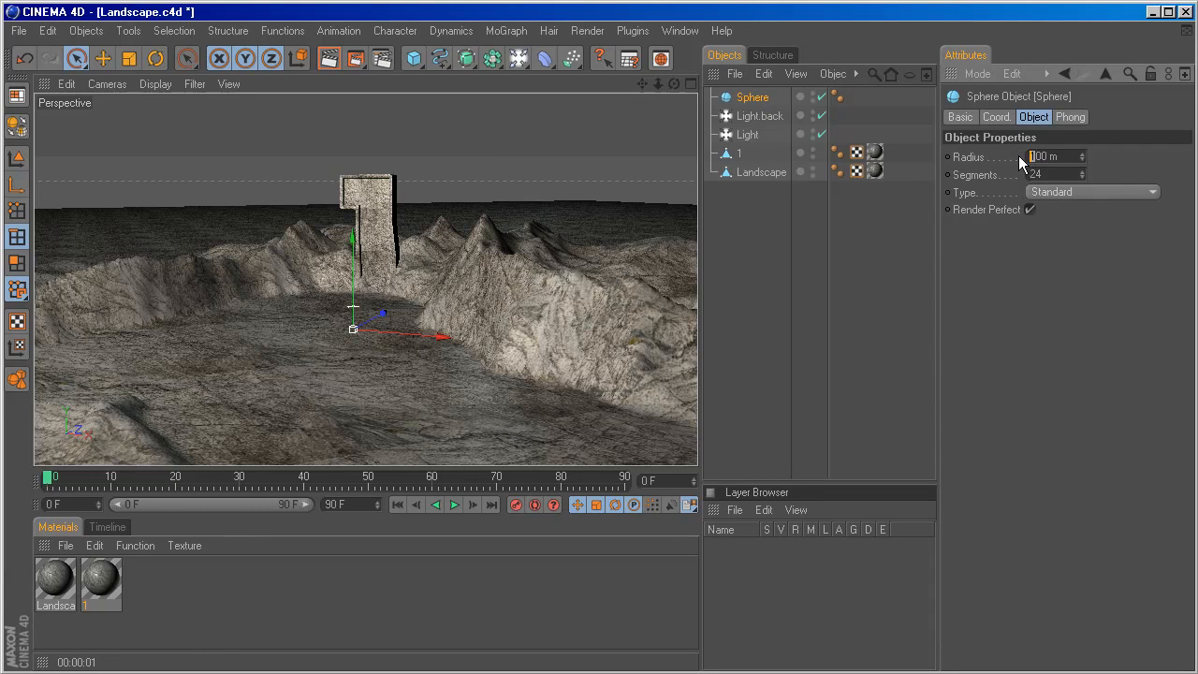
text(30)
key(Return)
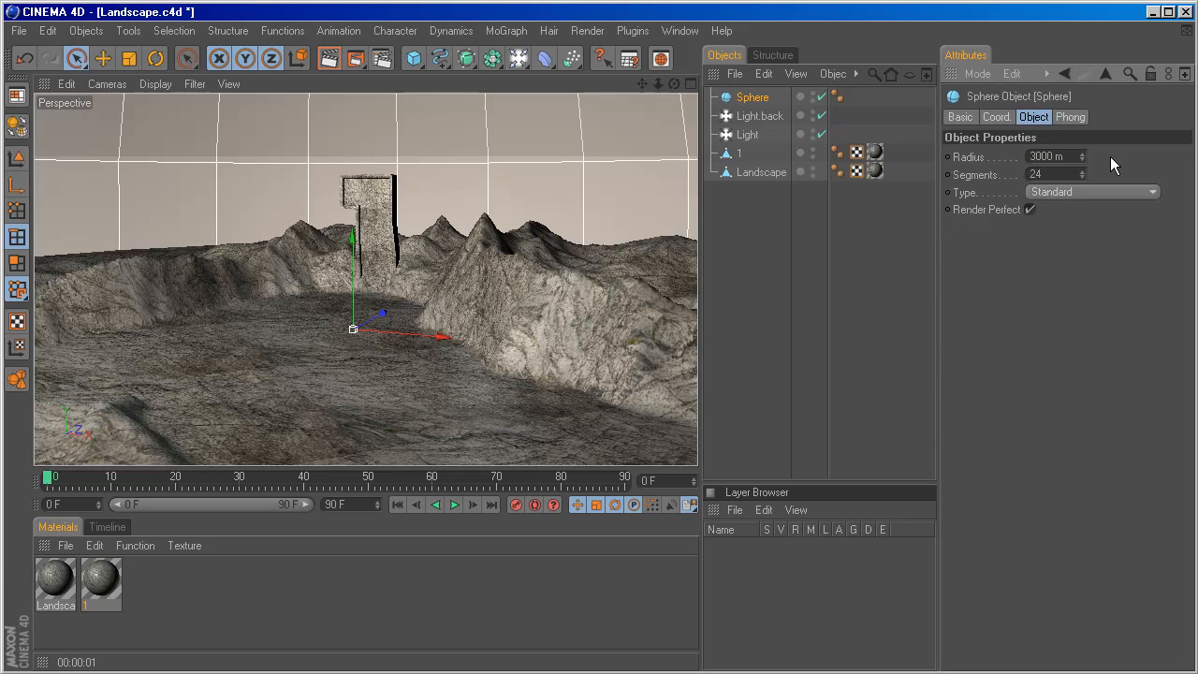
Create a new material and open it in the Material Editor.
click(66, 545)
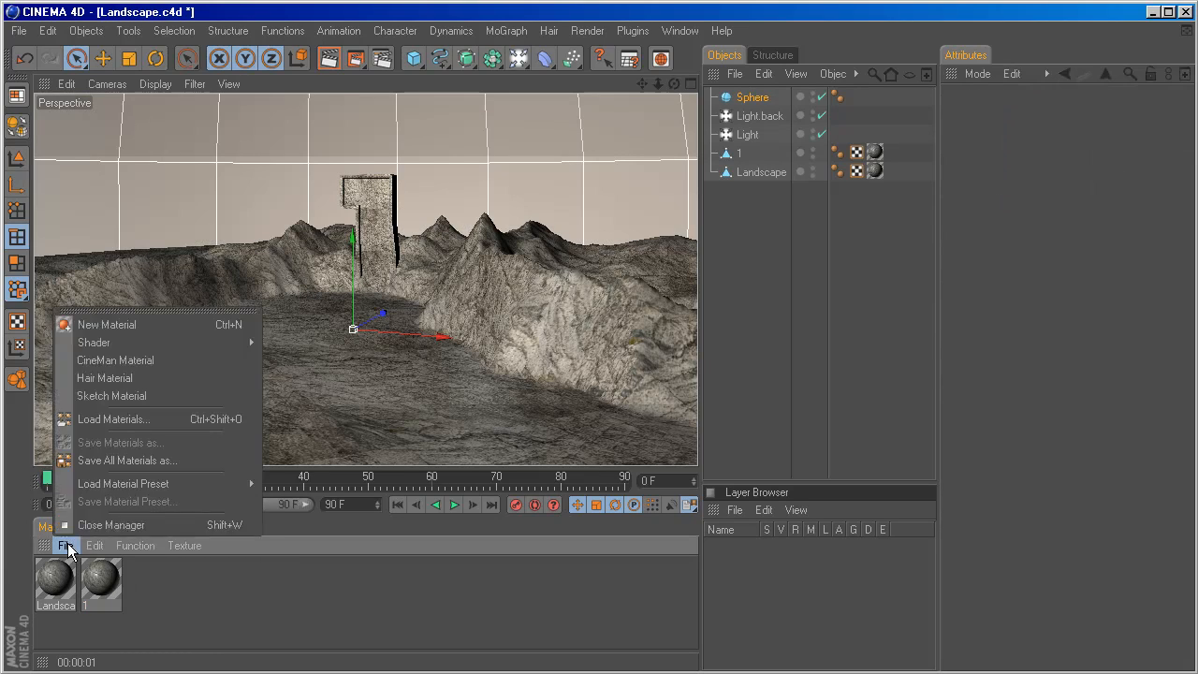
click(84, 320)
double_click(65, 580)
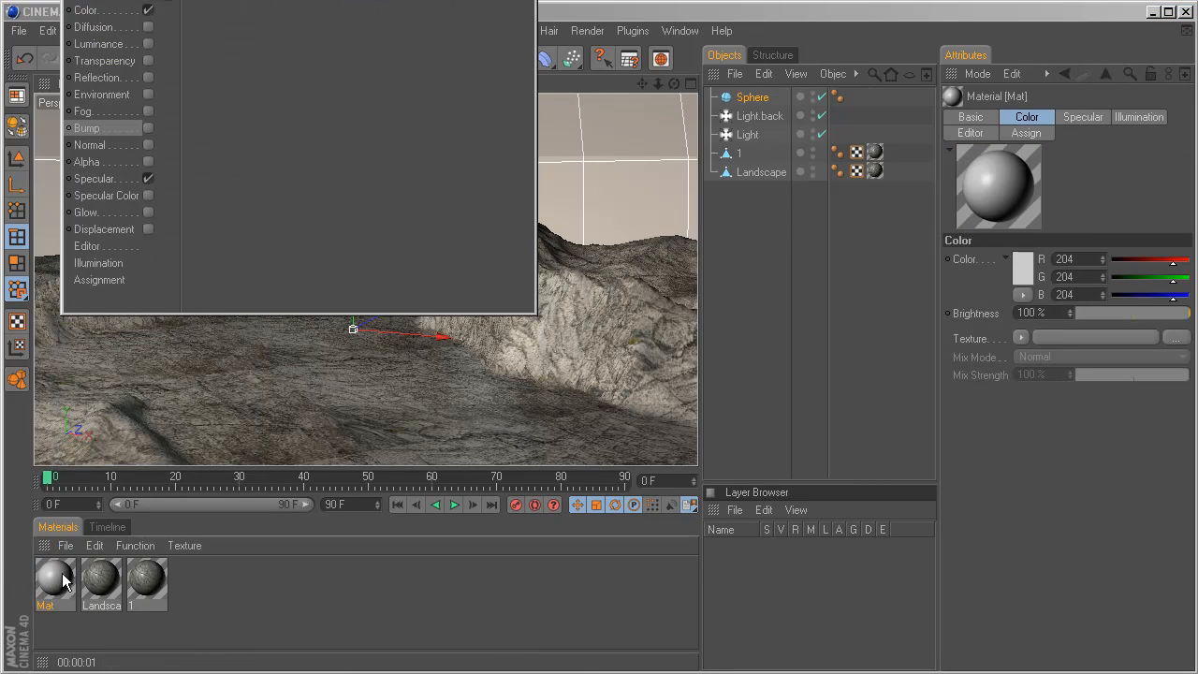
drag(296, 9, 544, 80)
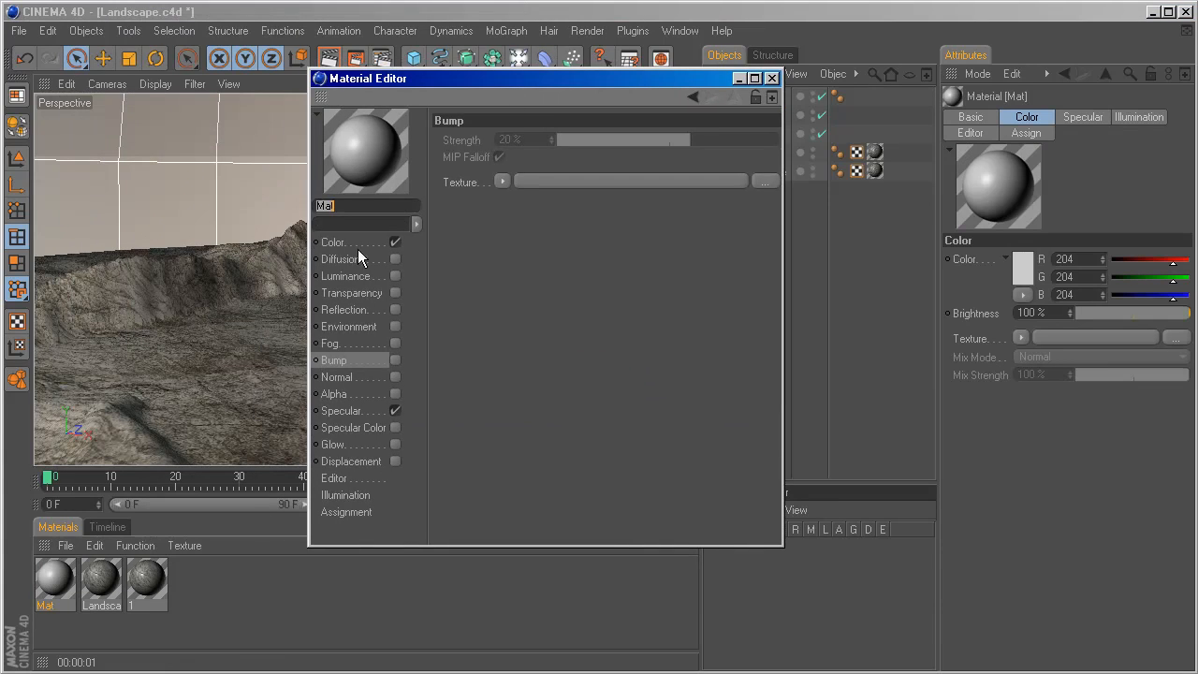
Load DH213SX.hdr as the texture of the new material's Color channel.
click(358, 243)
click(511, 218)
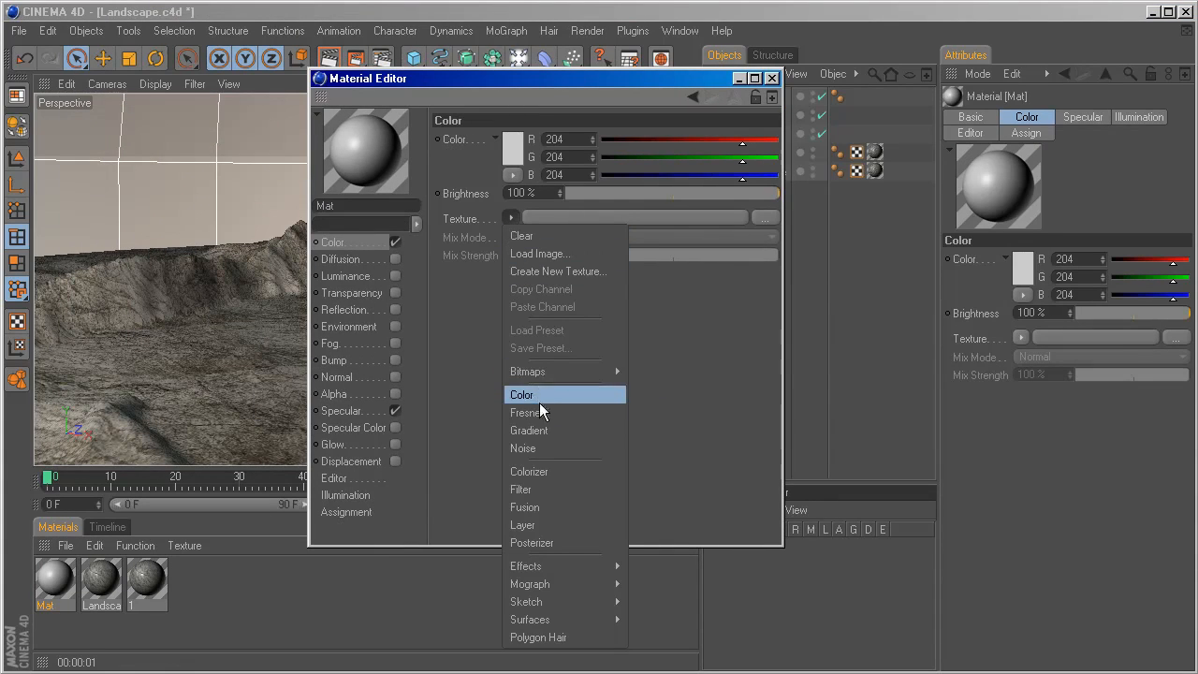
click(540, 254)
click(595, 199)
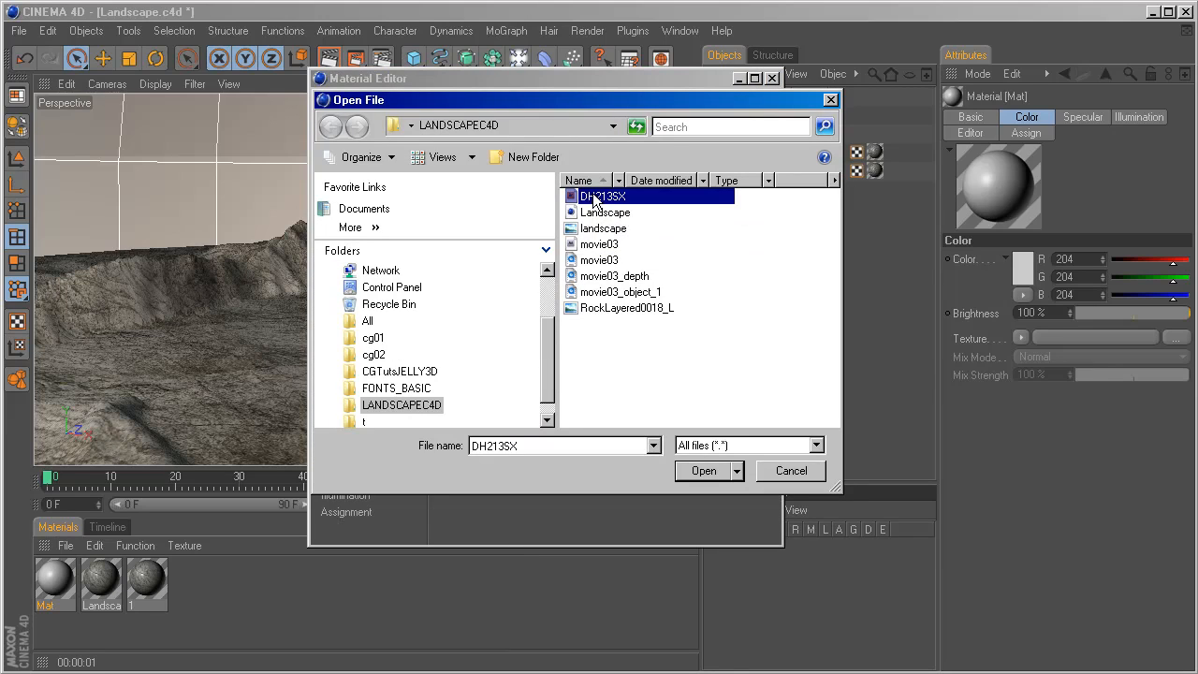
click(697, 471)
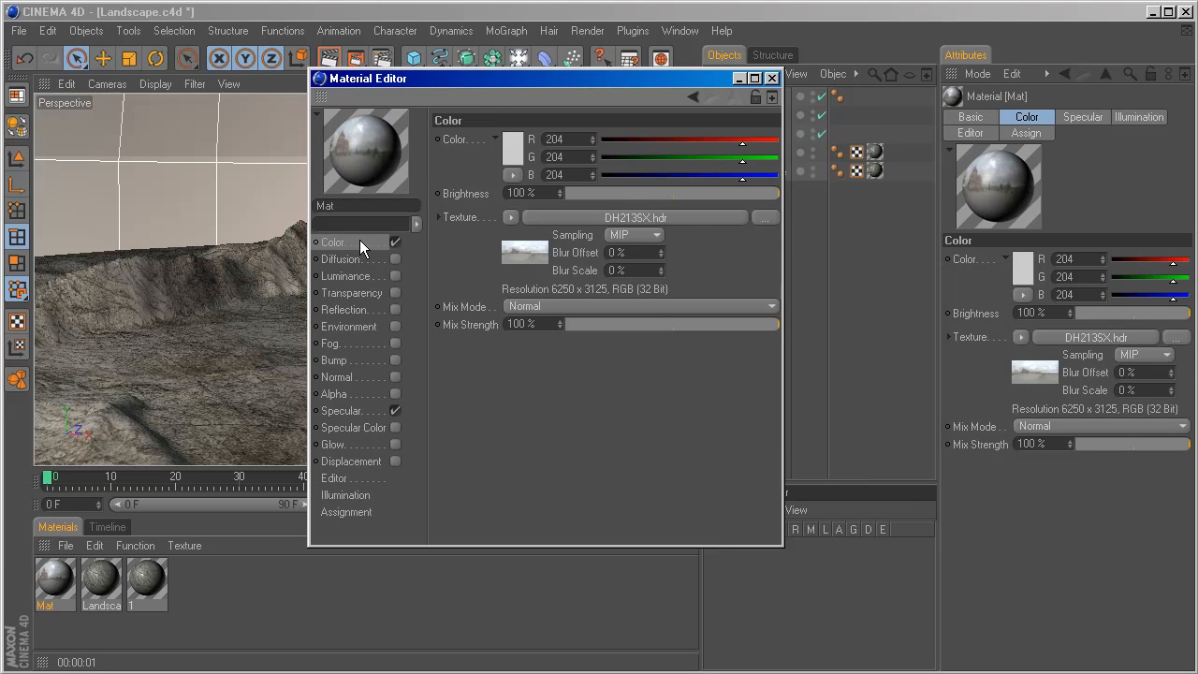
Turn off the new material's Specular channel and close the Material Editor.
click(396, 411)
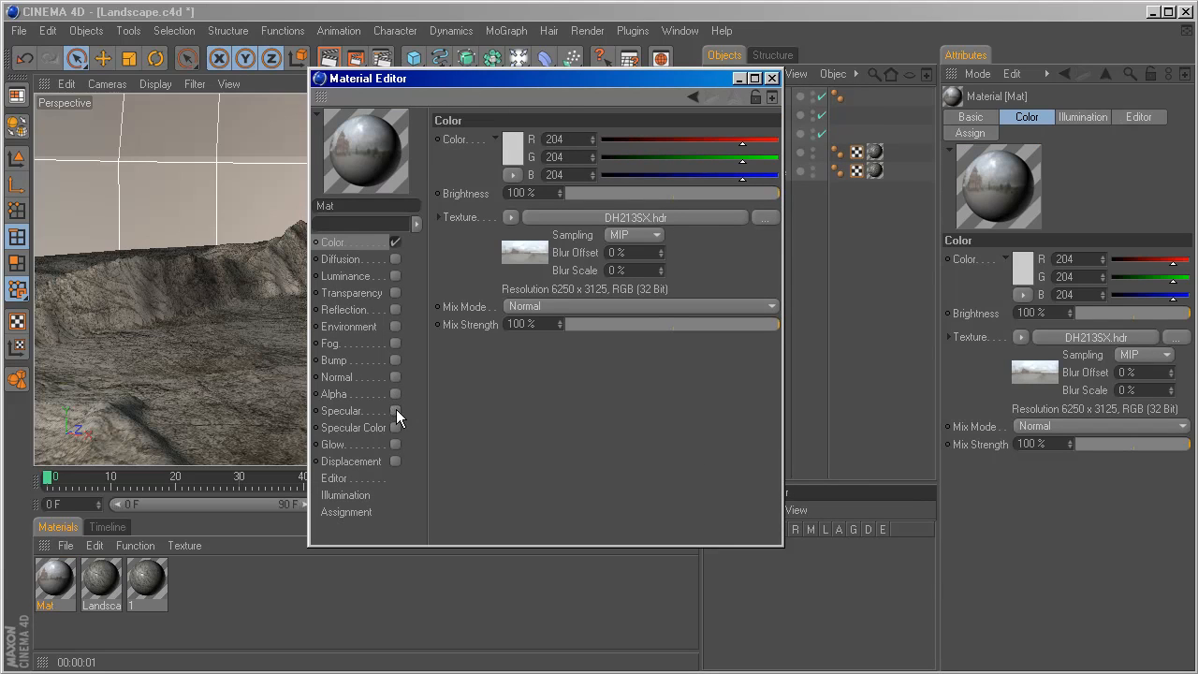
drag(570, 86, 545, 122)
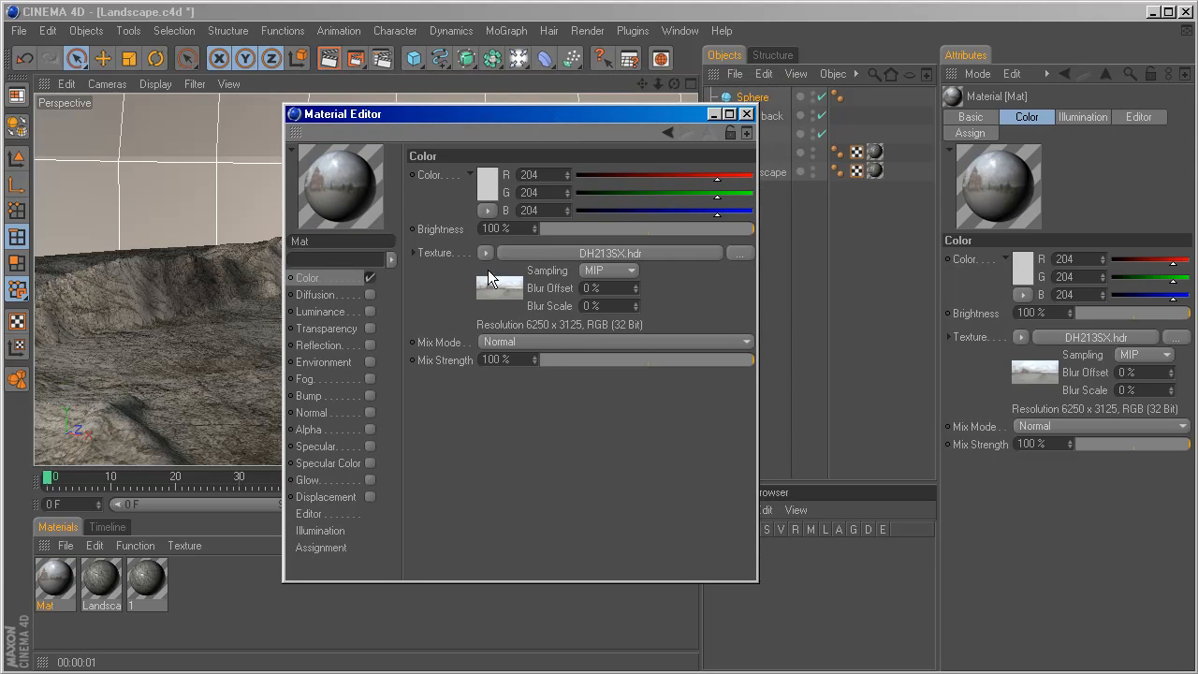
click(746, 114)
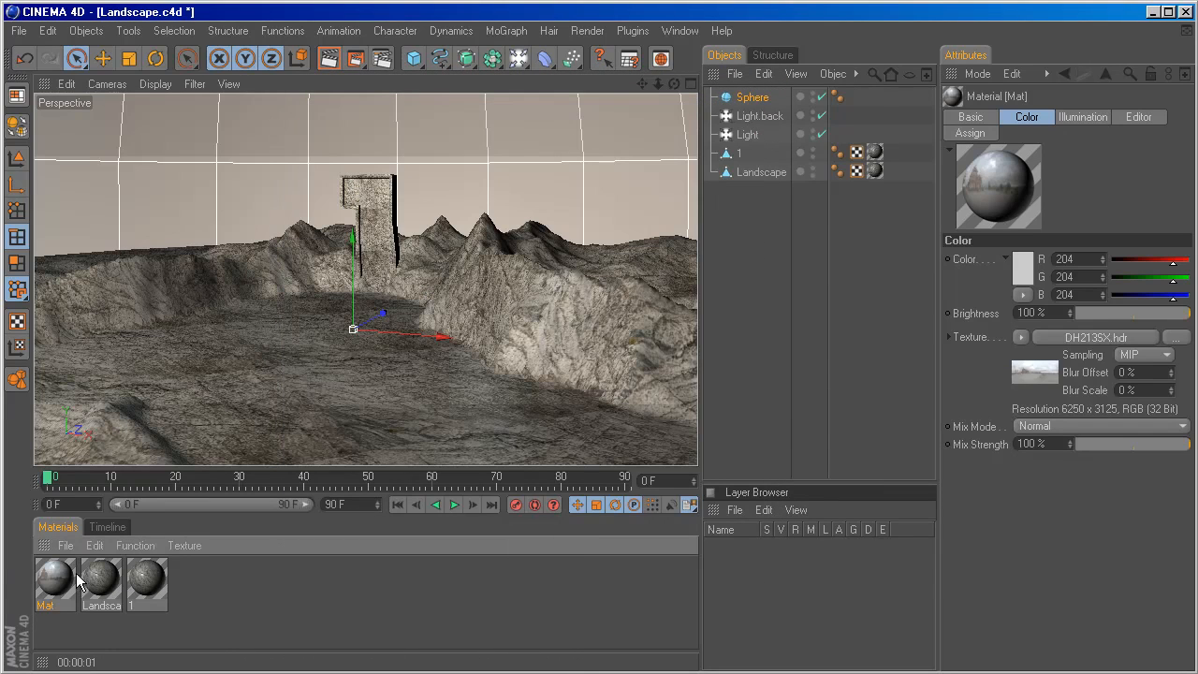
Apply the HDR material to the Sphere and set its texture Offset X to 59%.
drag(684, 190, 752, 100)
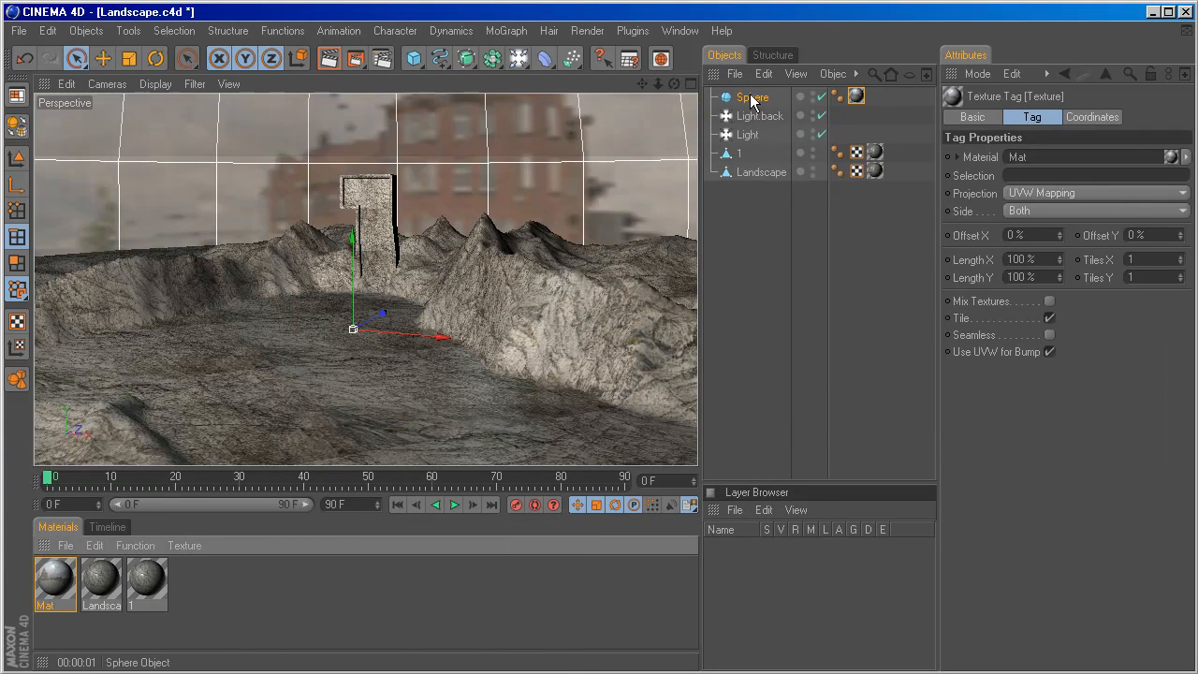
click(860, 98)
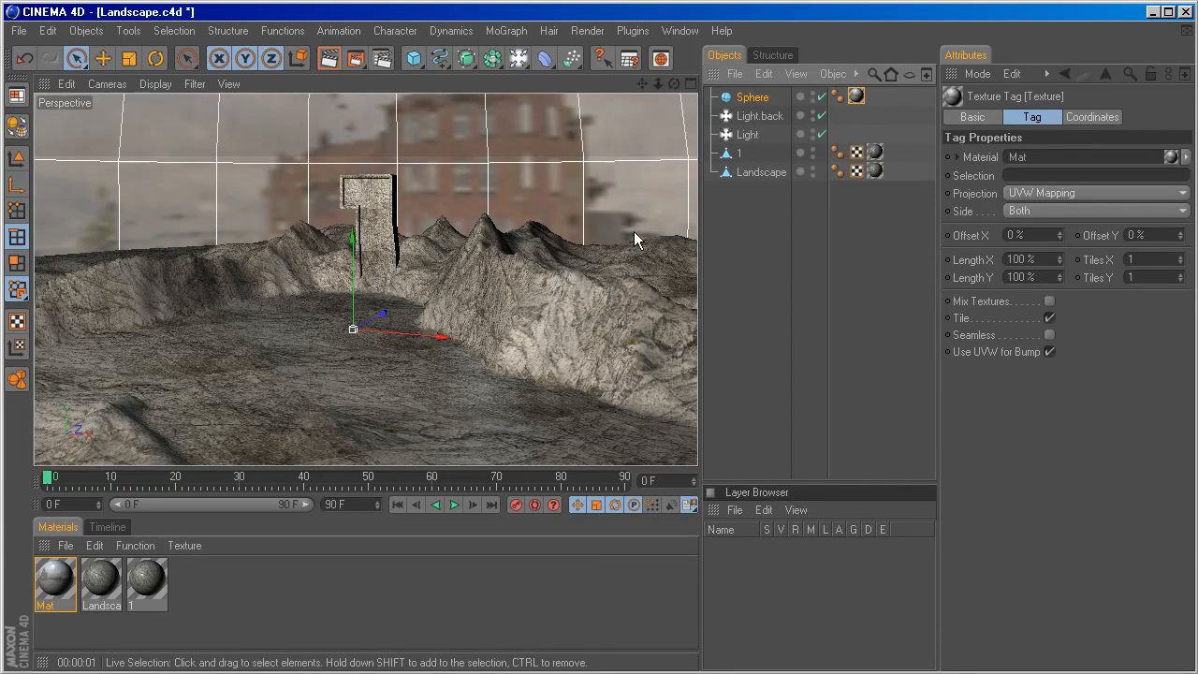
drag(1063, 232, 1117, 232)
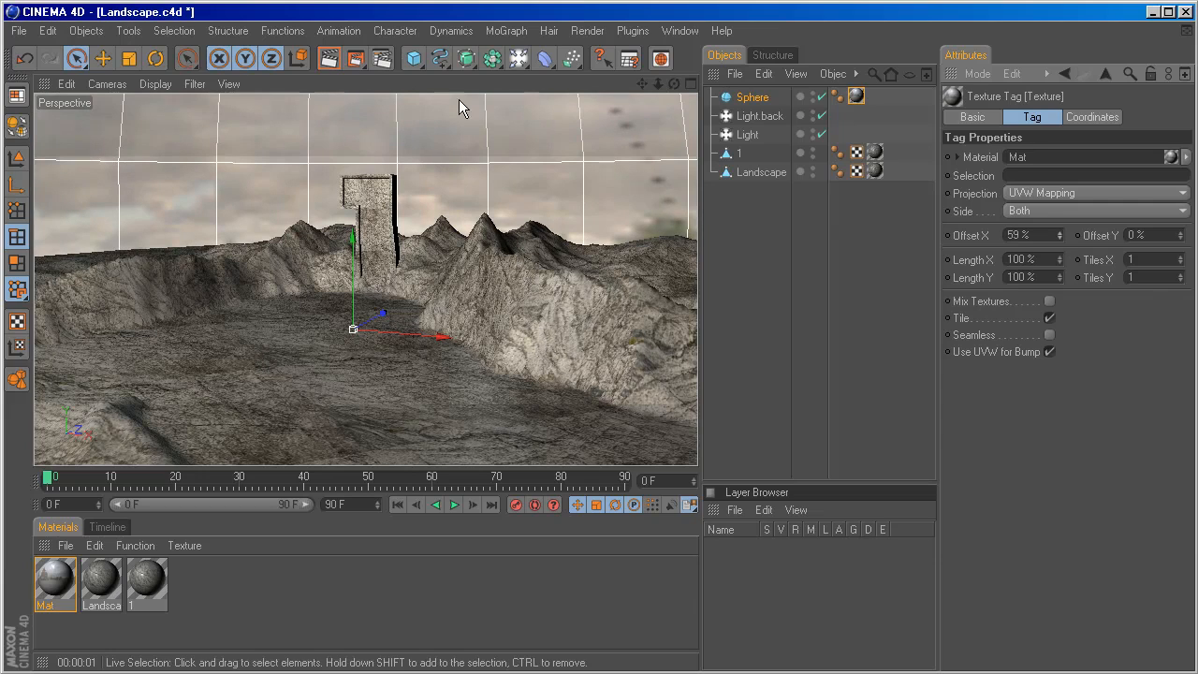
Add a Camera to the scene and make it the active viewpoint.
click(517, 59)
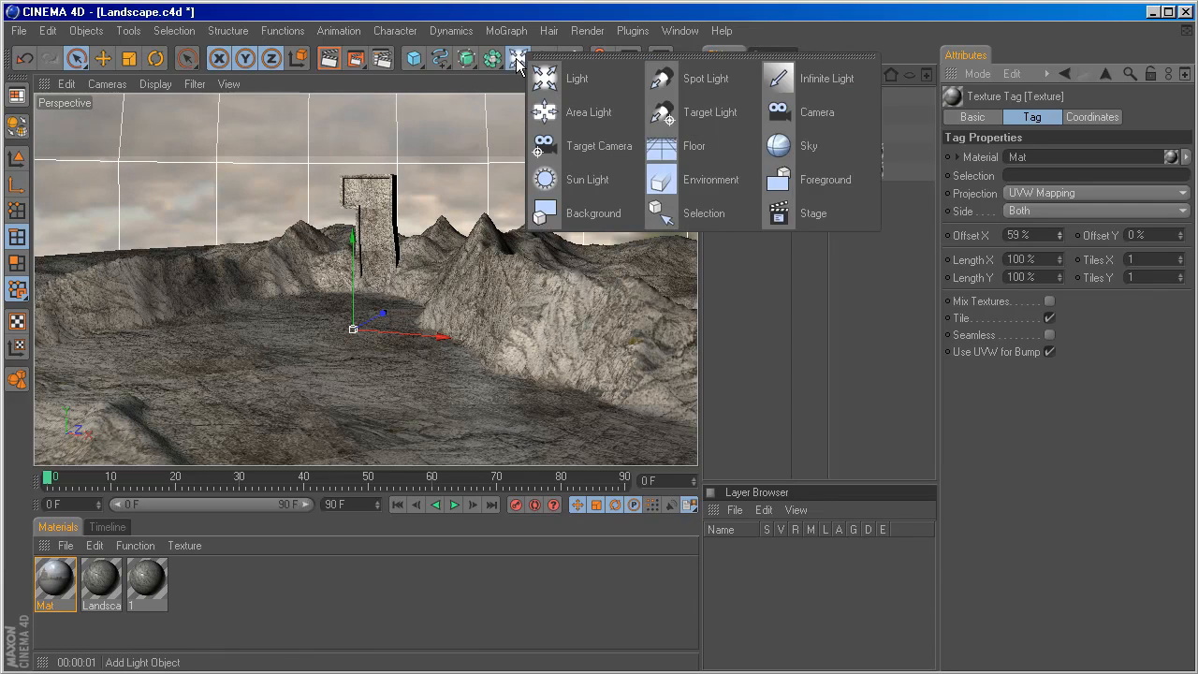
click(792, 120)
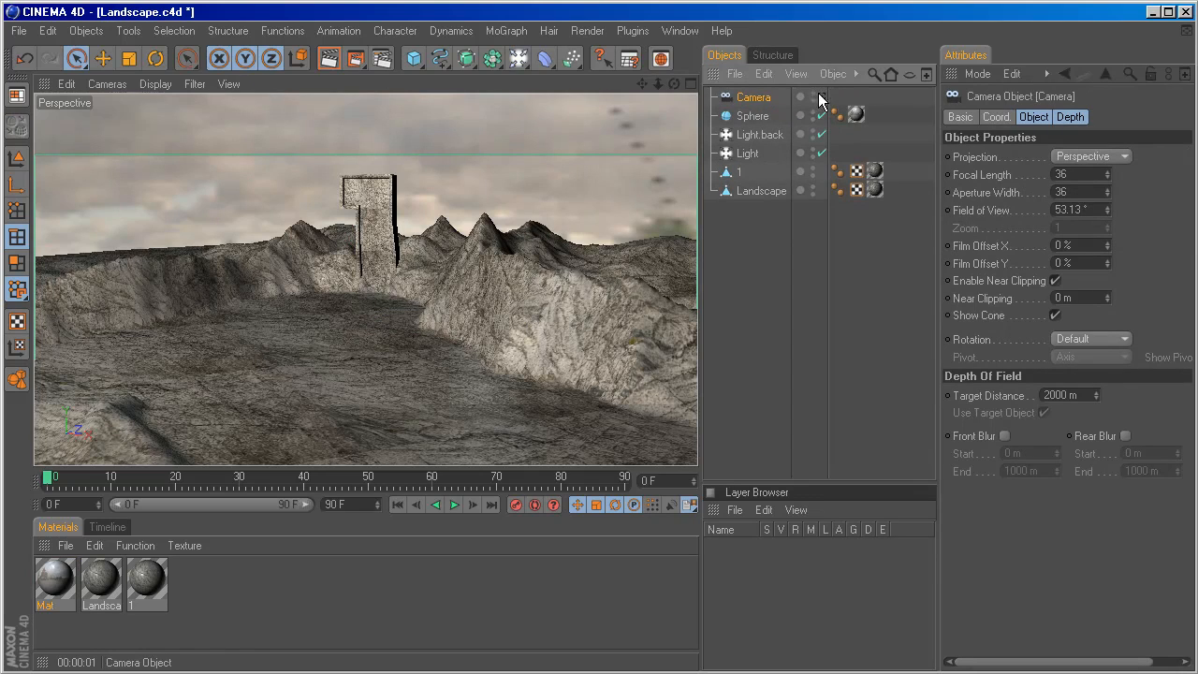
click(821, 97)
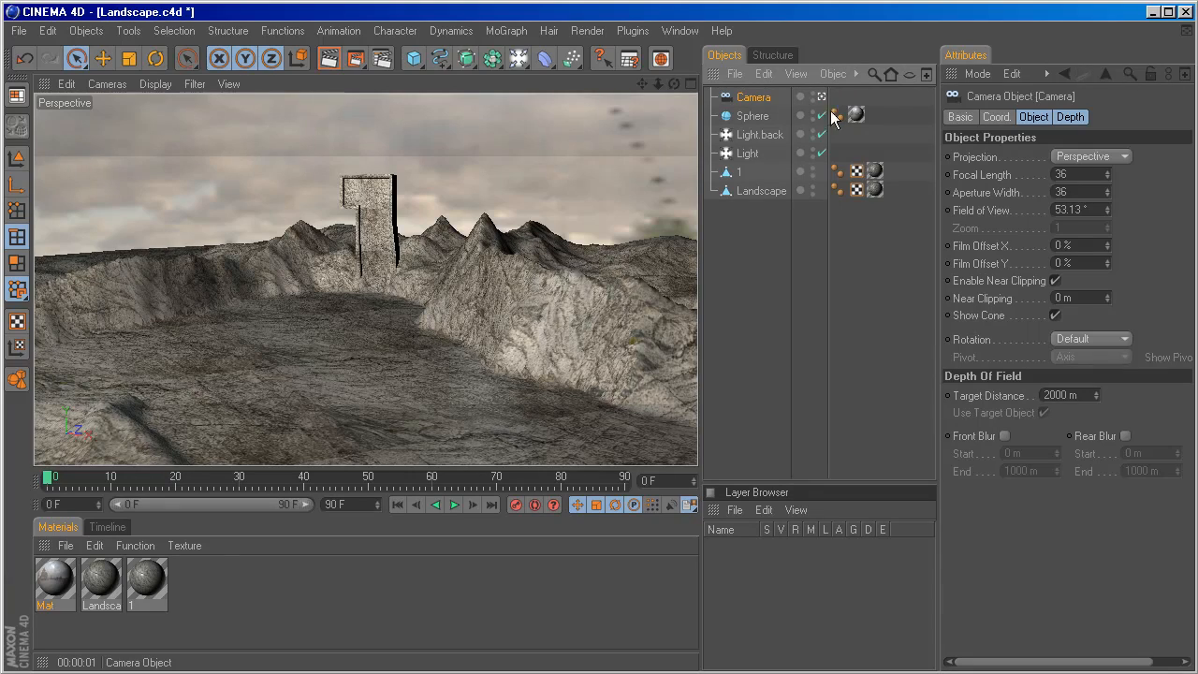
Set the camera's X and Y positions to 0 m.
click(1000, 118)
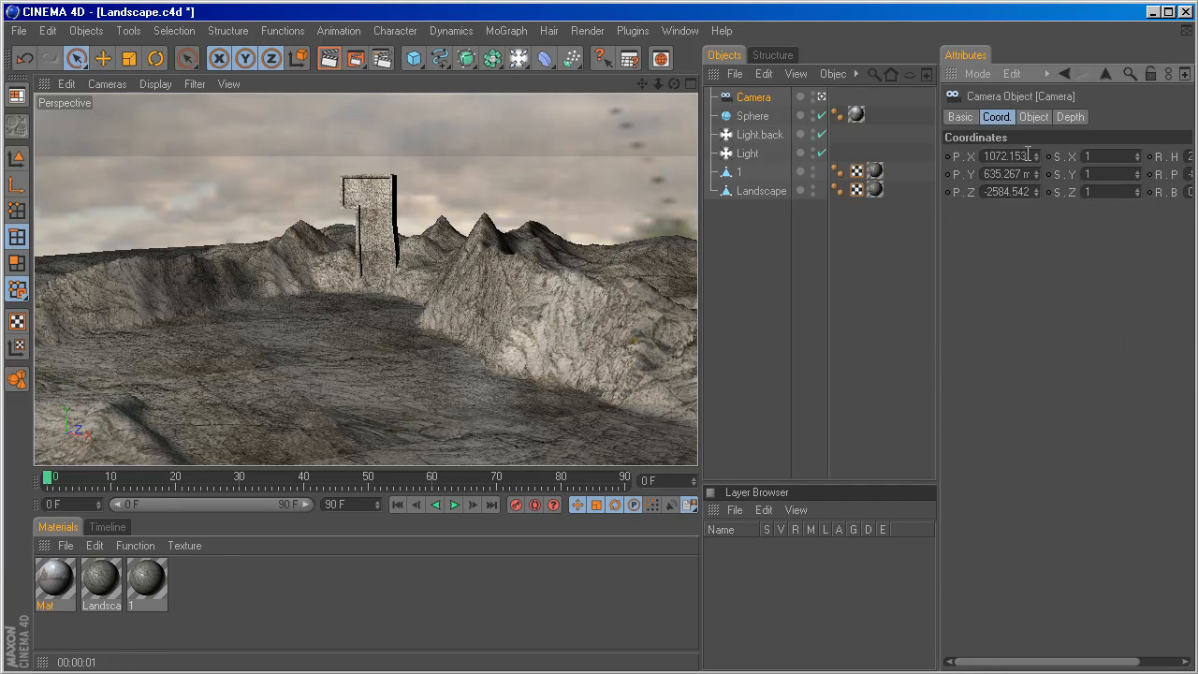
click(1029, 155)
text(0m)
click(1021, 174)
text(0)
key(Return)
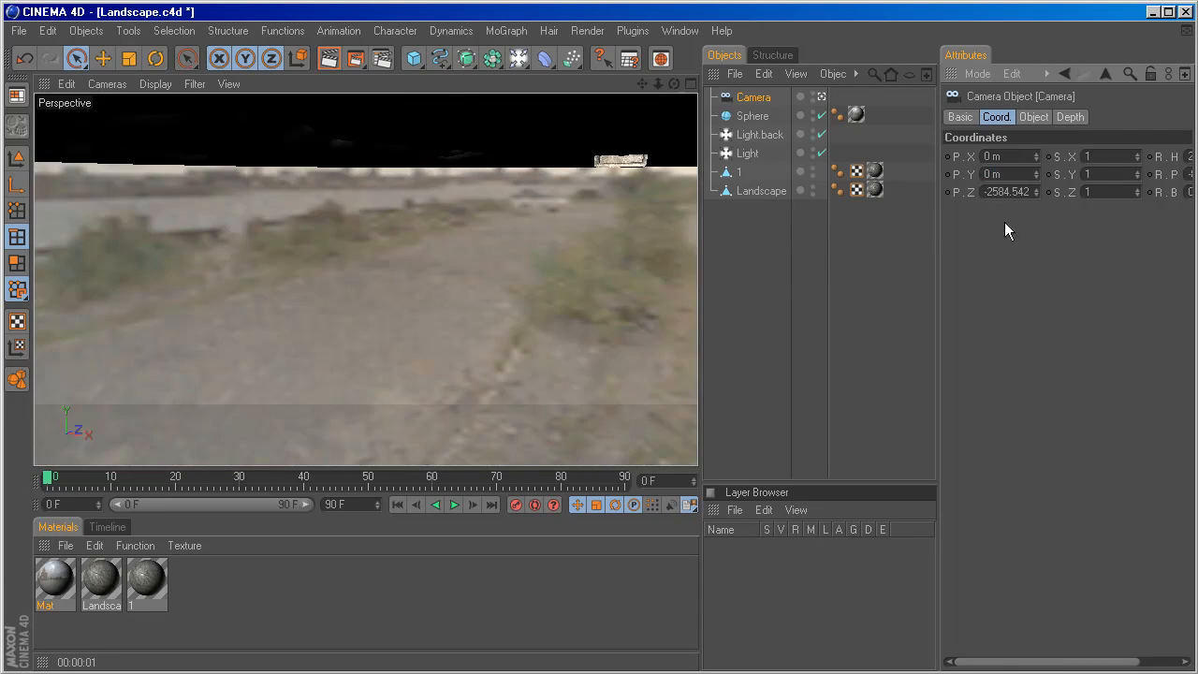
Raise the camera above the terrain along Y and set its heading and pitch to 0°.
drag(1037, 172, 1037, 105)
drag(1103, 277, 1038, 276)
drag(1172, 157, 1123, 161)
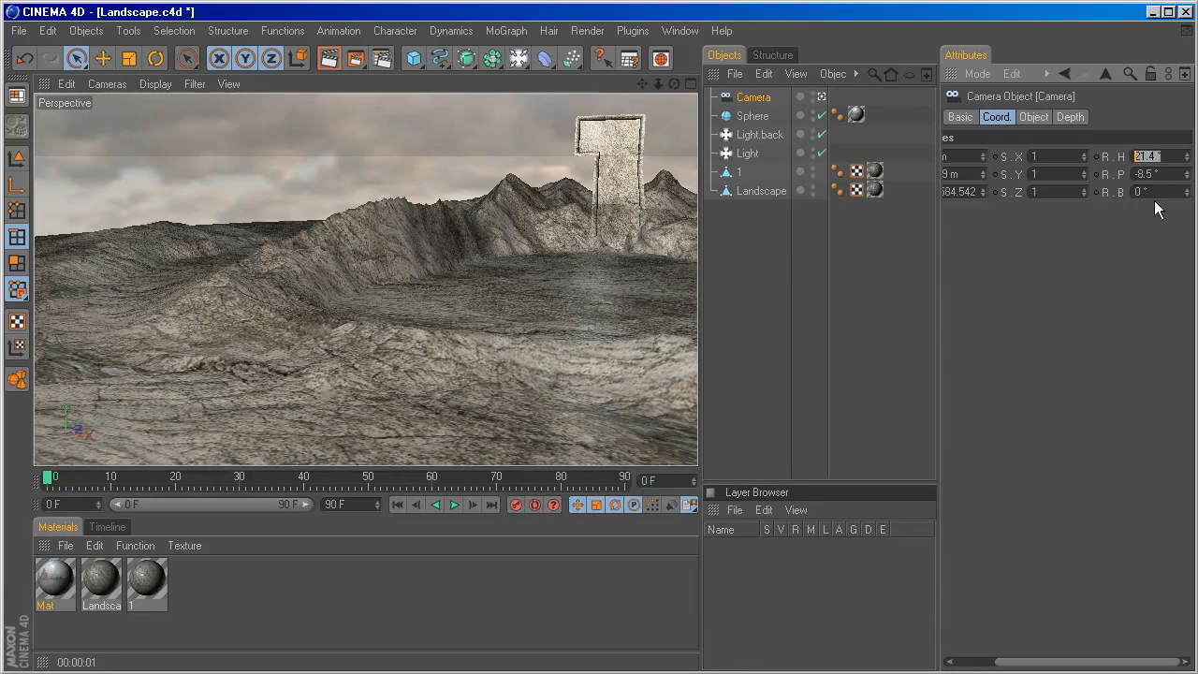
text(00)
key(Return)
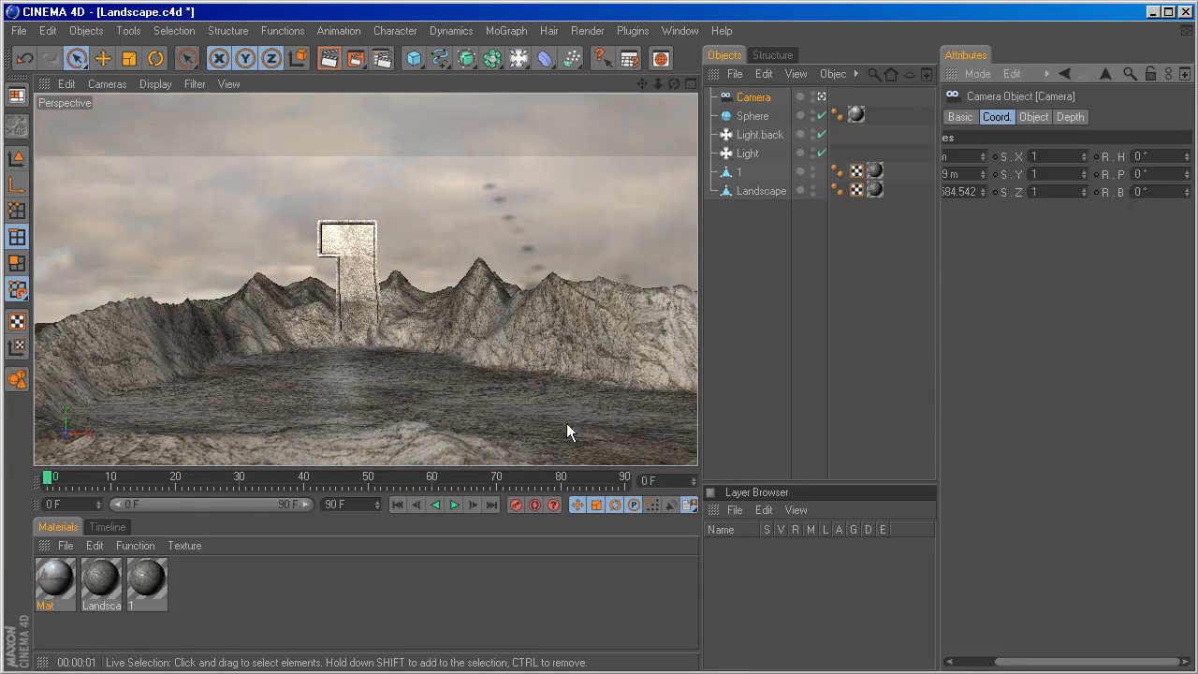
Shorten the viewport and reframe the camera on the 1 at about X 16 m, Y 657 m, Z -2793 m.
drag(556, 468, 558, 351)
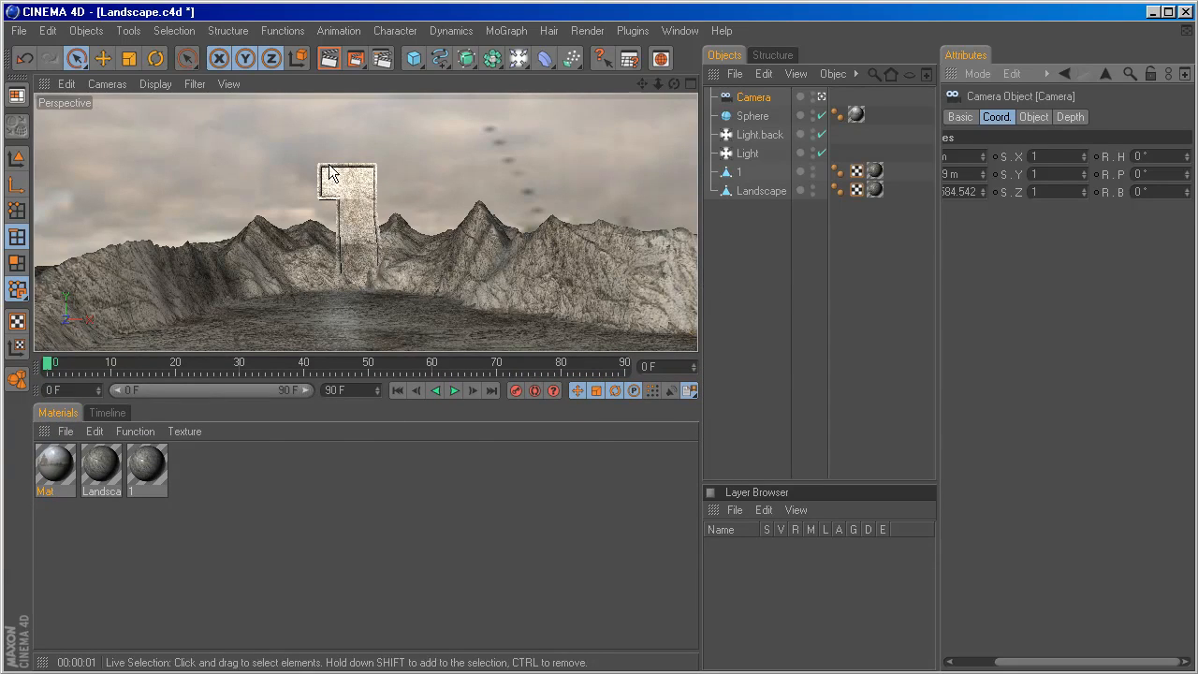
alt+drag(360, 211, 345, 162)
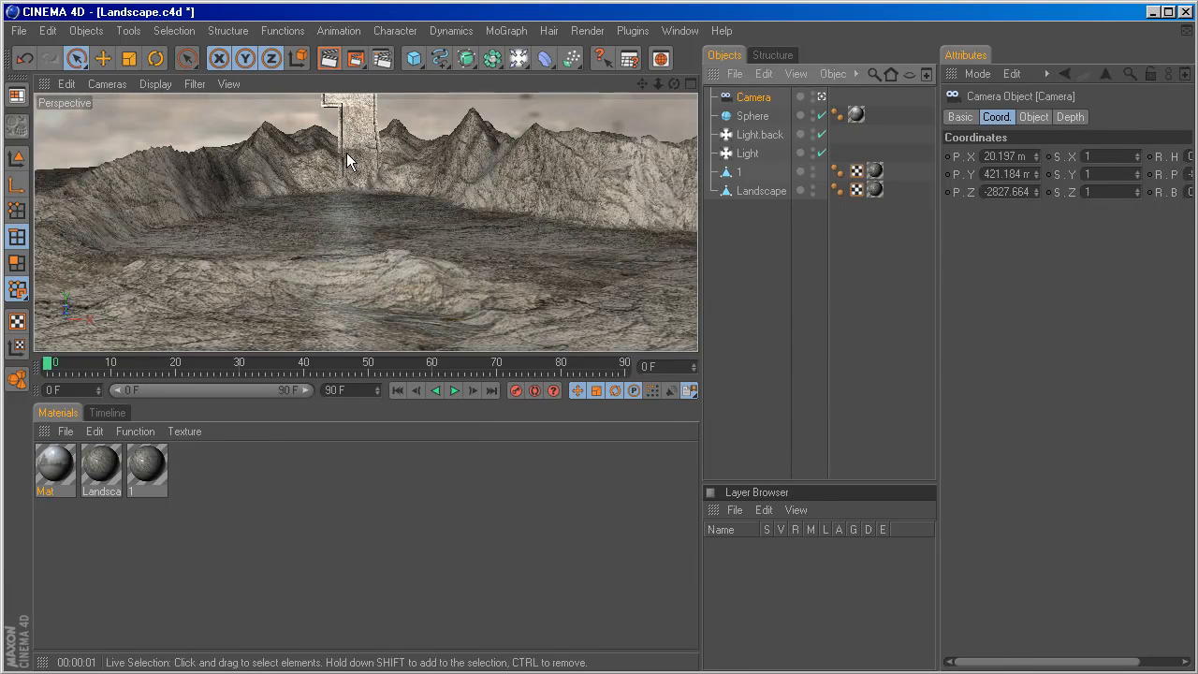
alt+middle_drag(348, 166, 349, 220)
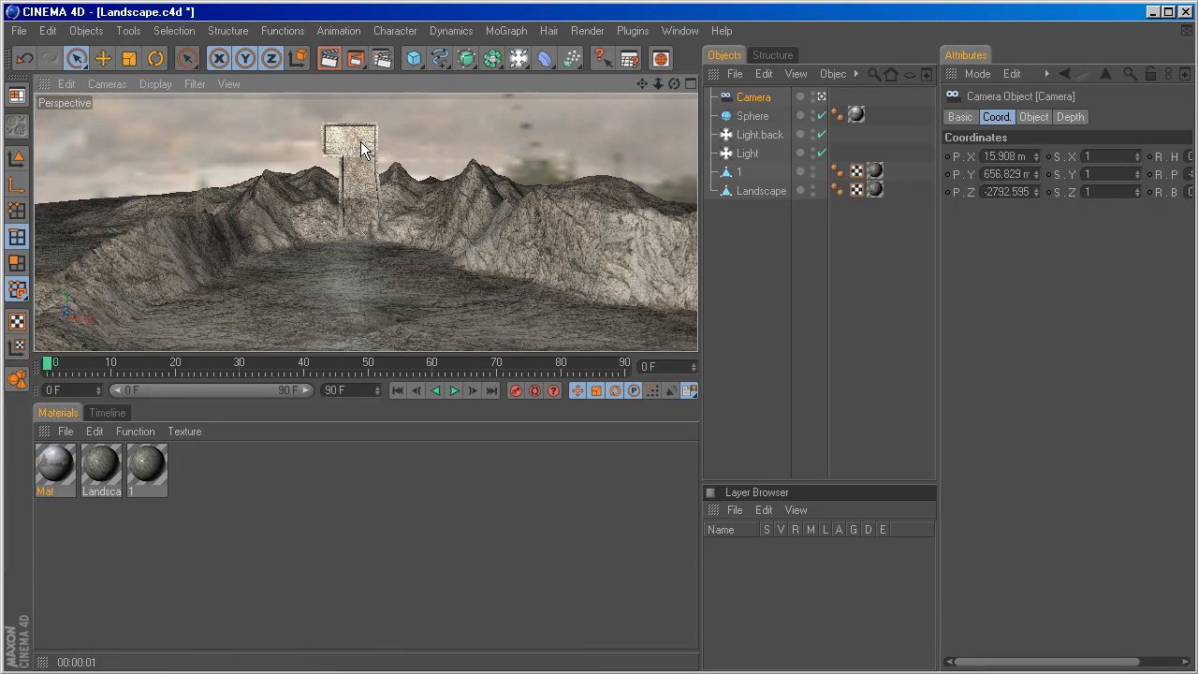
Add a Null Object and move it to the 1 in the top view, at about X -49 m, Z 385 m.
click(86, 30)
click(94, 52)
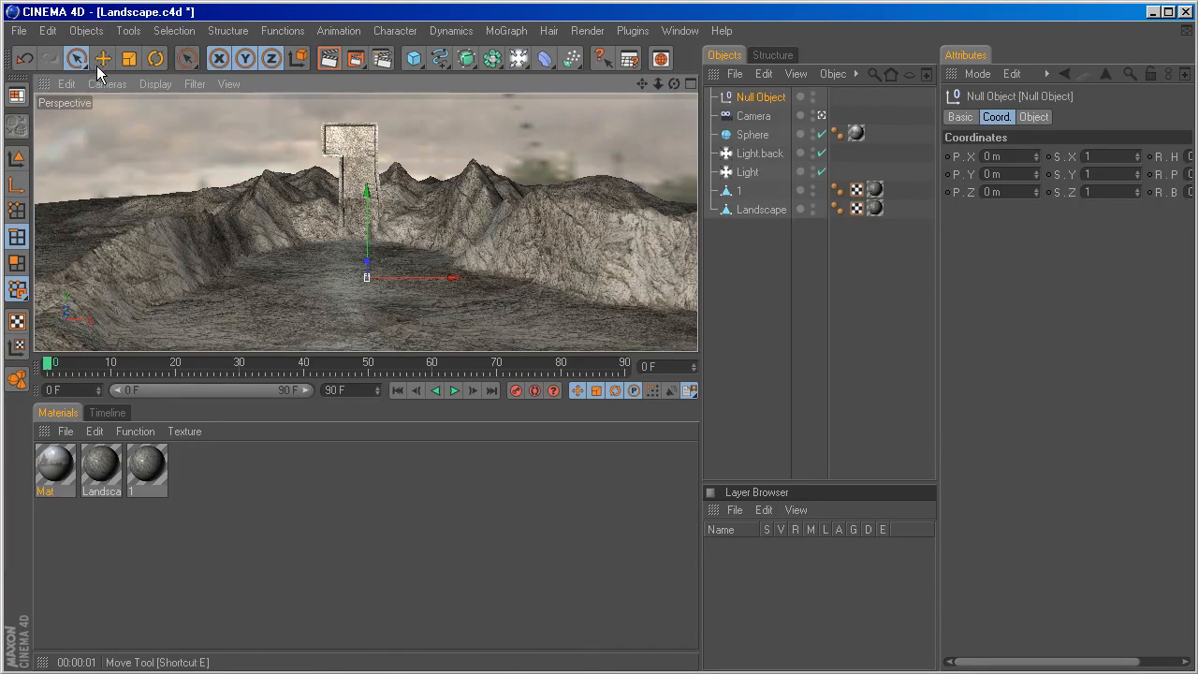
middle_click(485, 201)
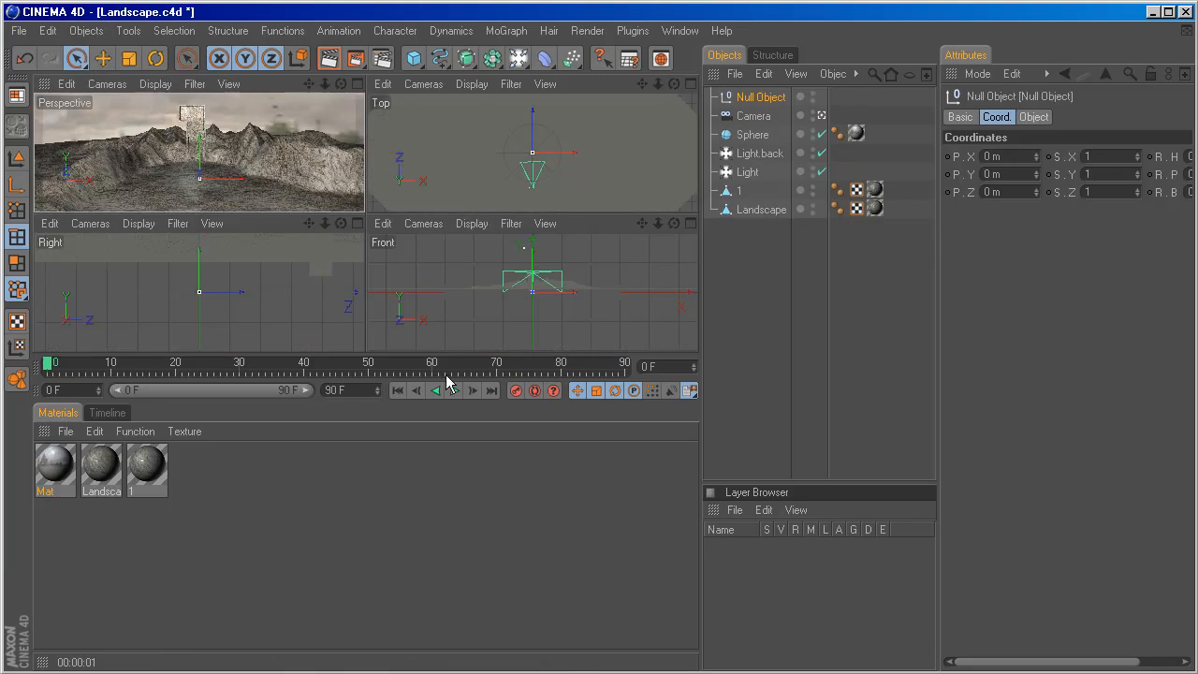
drag(446, 378, 447, 536)
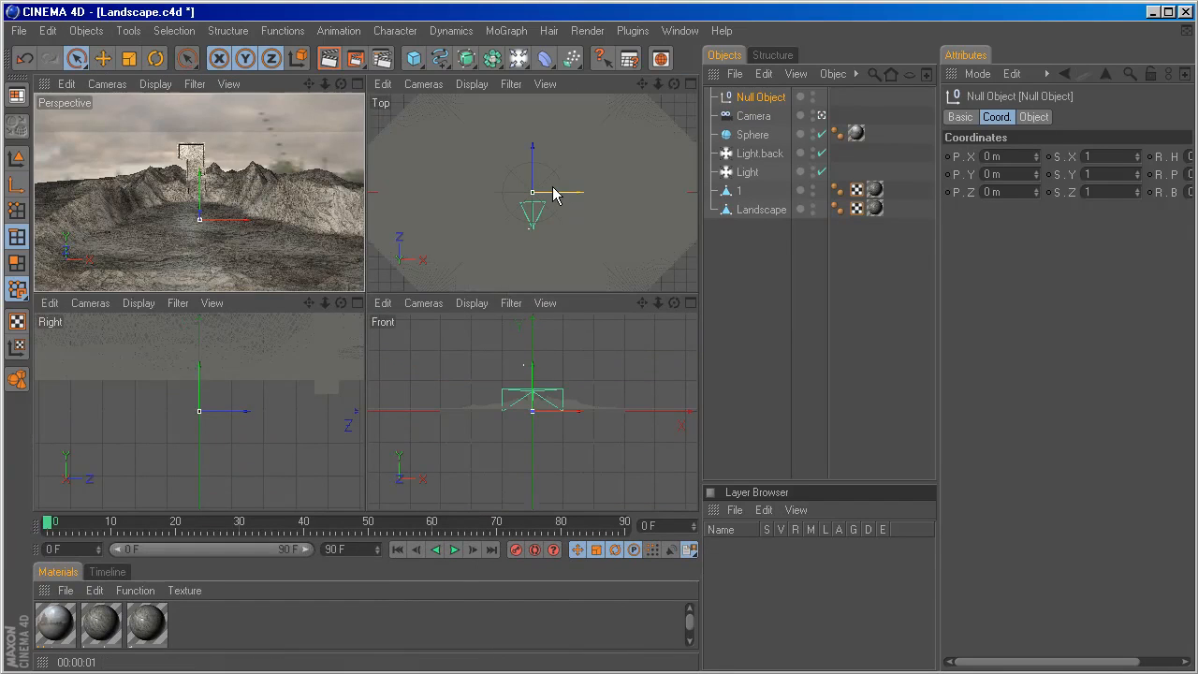
scroll(552, 193, up, 5)
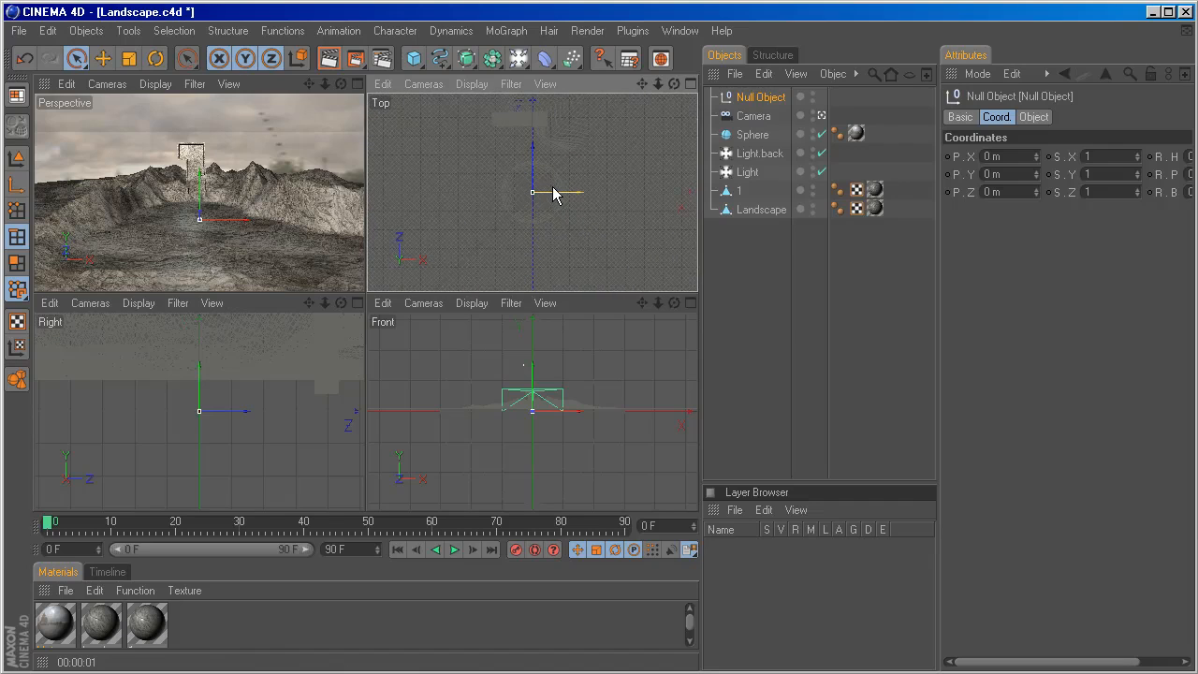
click(738, 191)
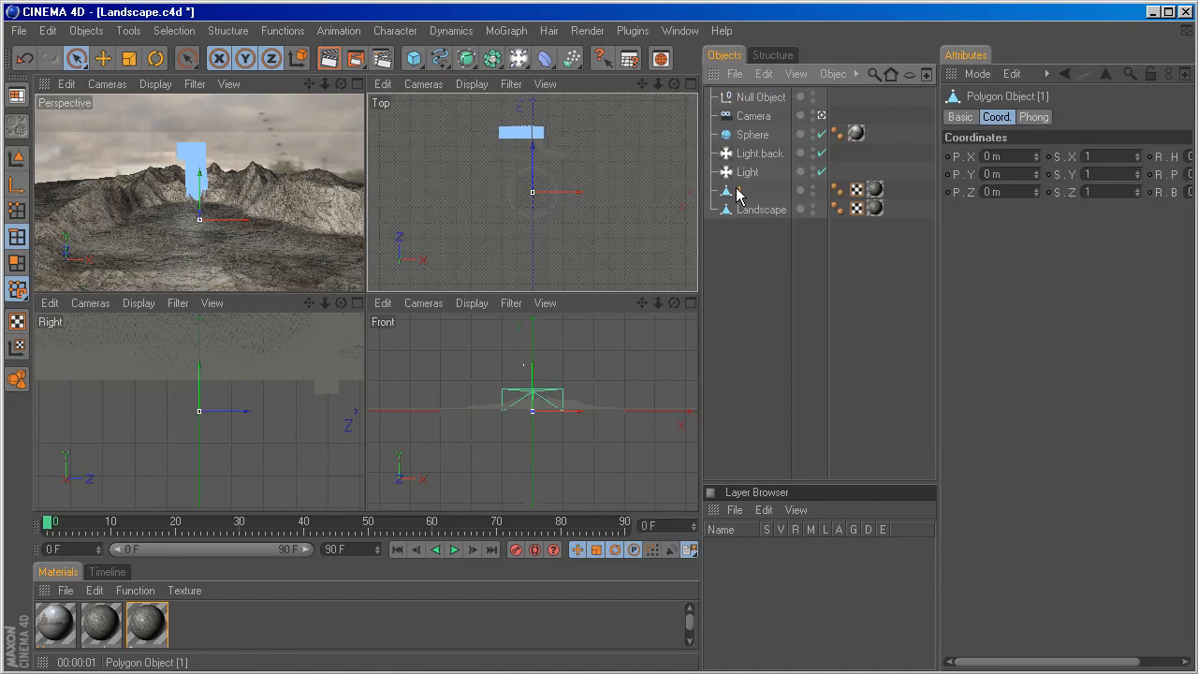
drag(533, 147, 533, 109)
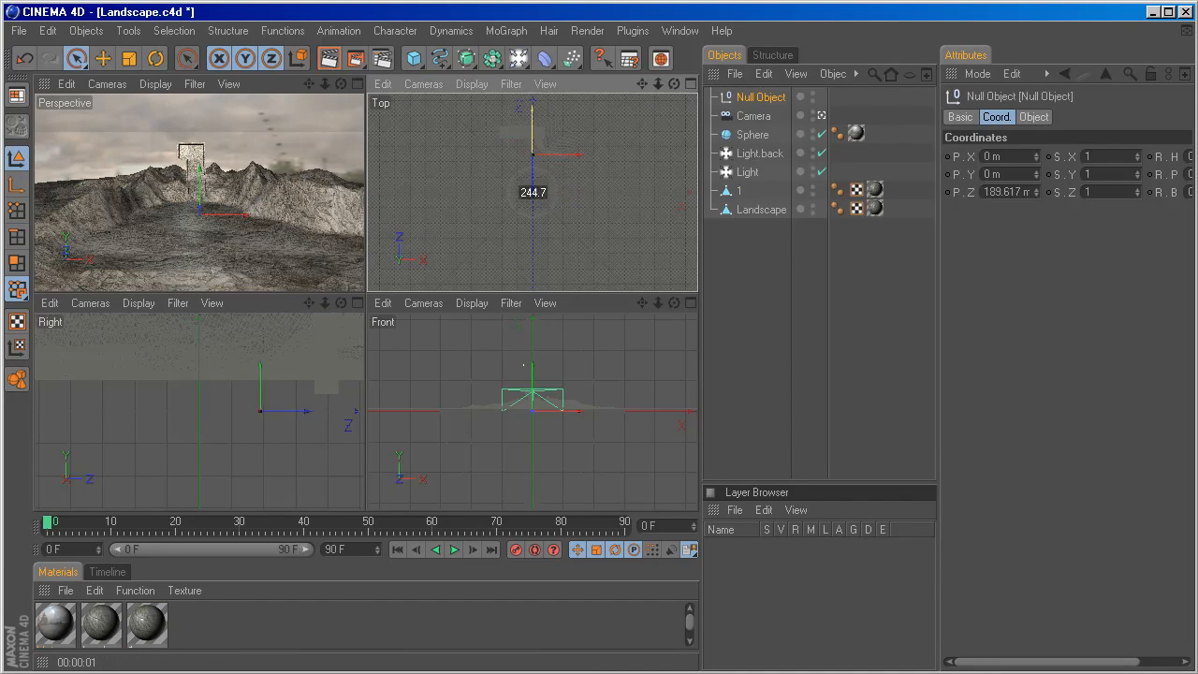
drag(532, 192, 561, 138)
Raise the null in the front view to about Y 550 m, level with the head of the 1.
scroll(522, 408, up, 12)
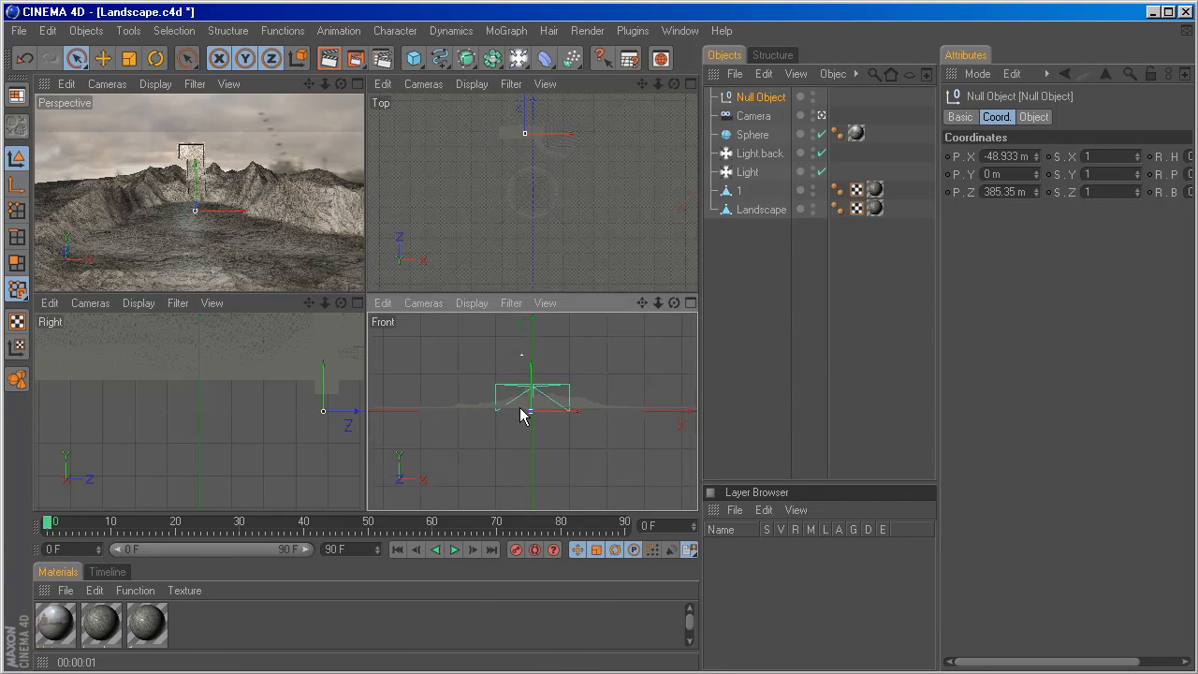
scroll(524, 412, down, 10)
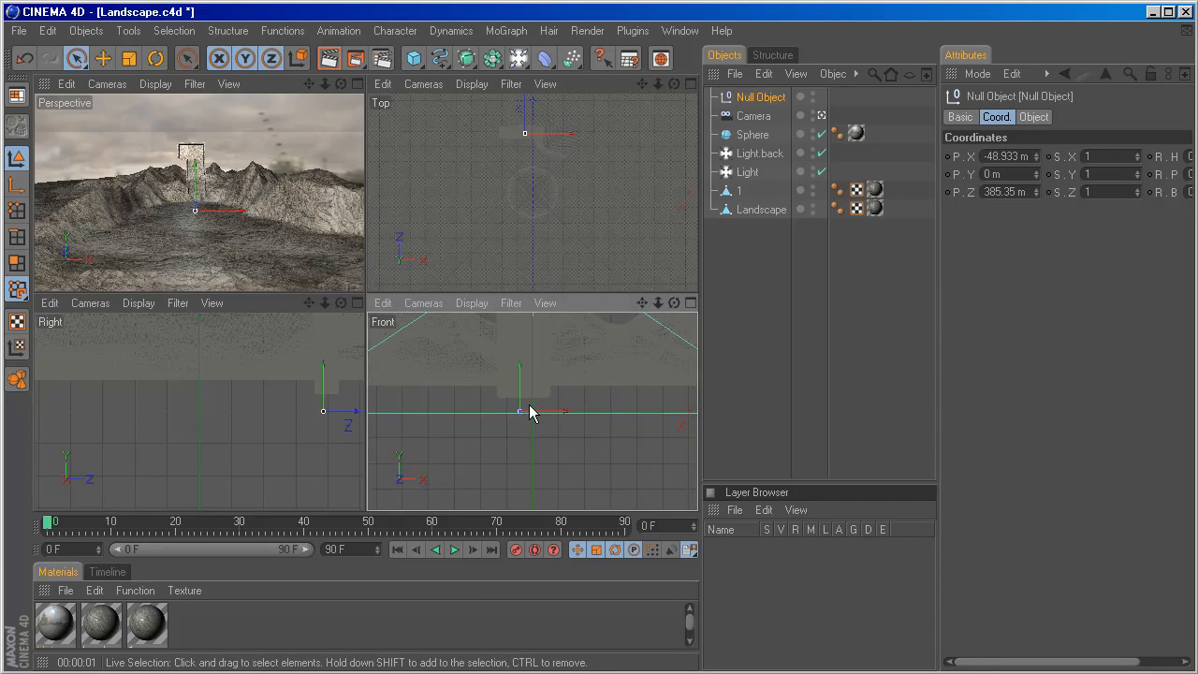
scroll(529, 405, down, 2)
drag(528, 388, 528, 343)
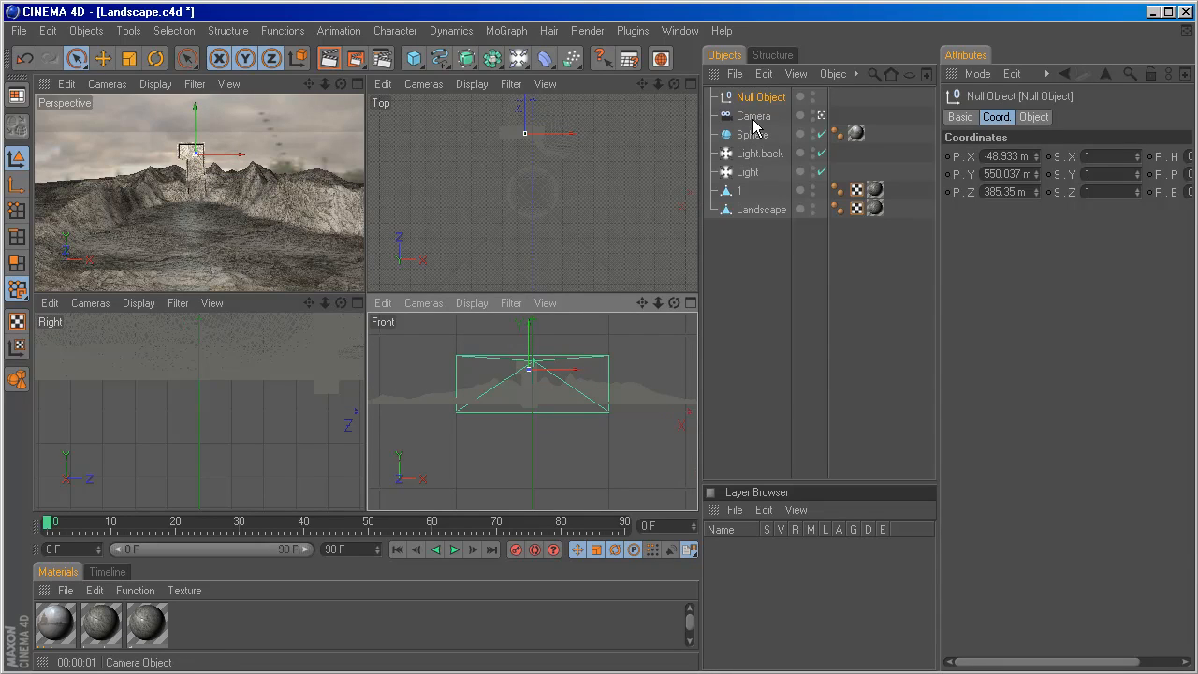
Add a Target tag to the camera and assign the Null Object as its target object.
click(753, 118)
right_click(754, 118)
mouse_move(767, 123)
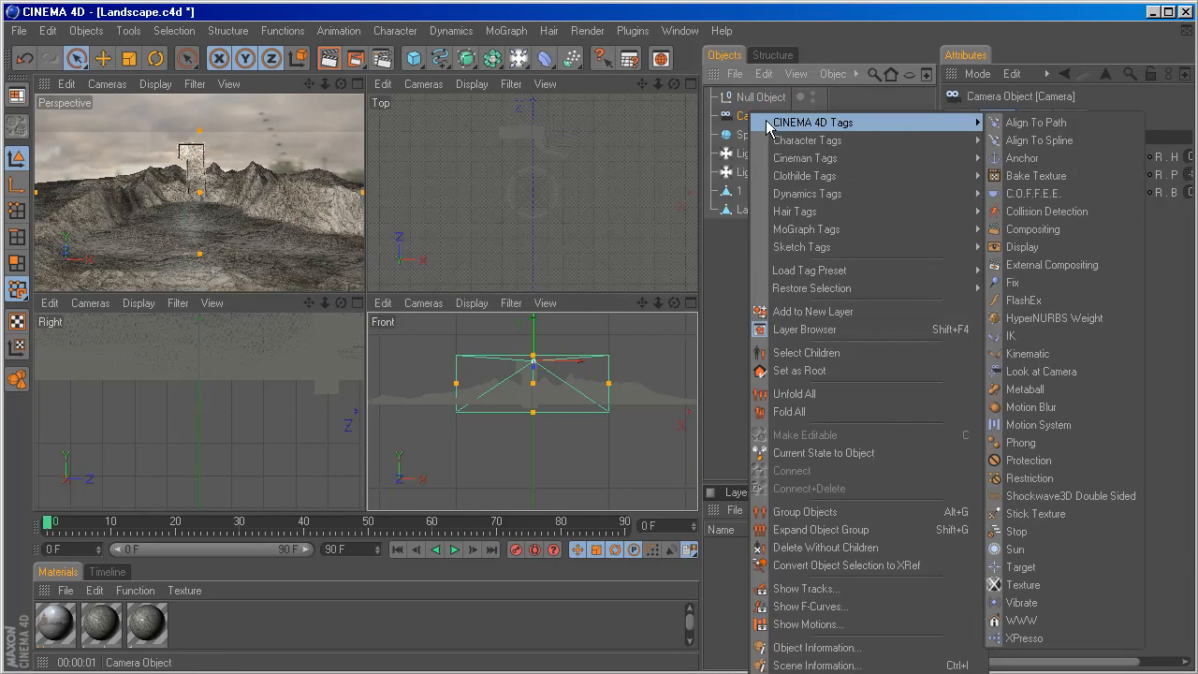
click(1020, 567)
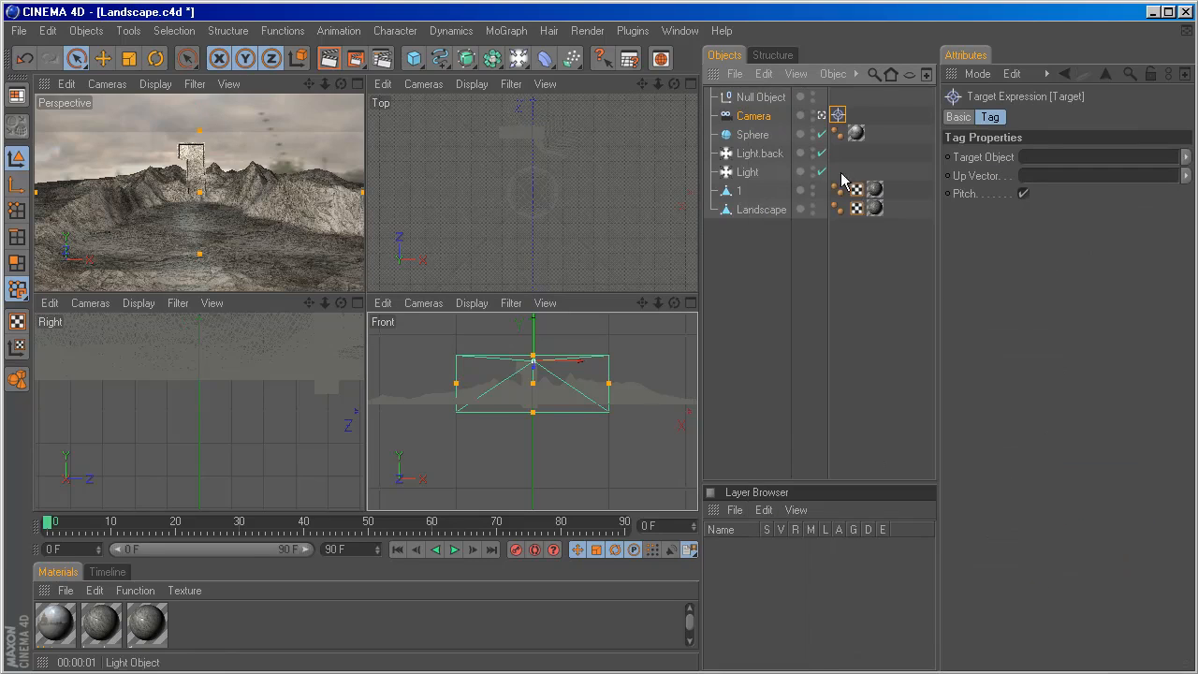
click(839, 116)
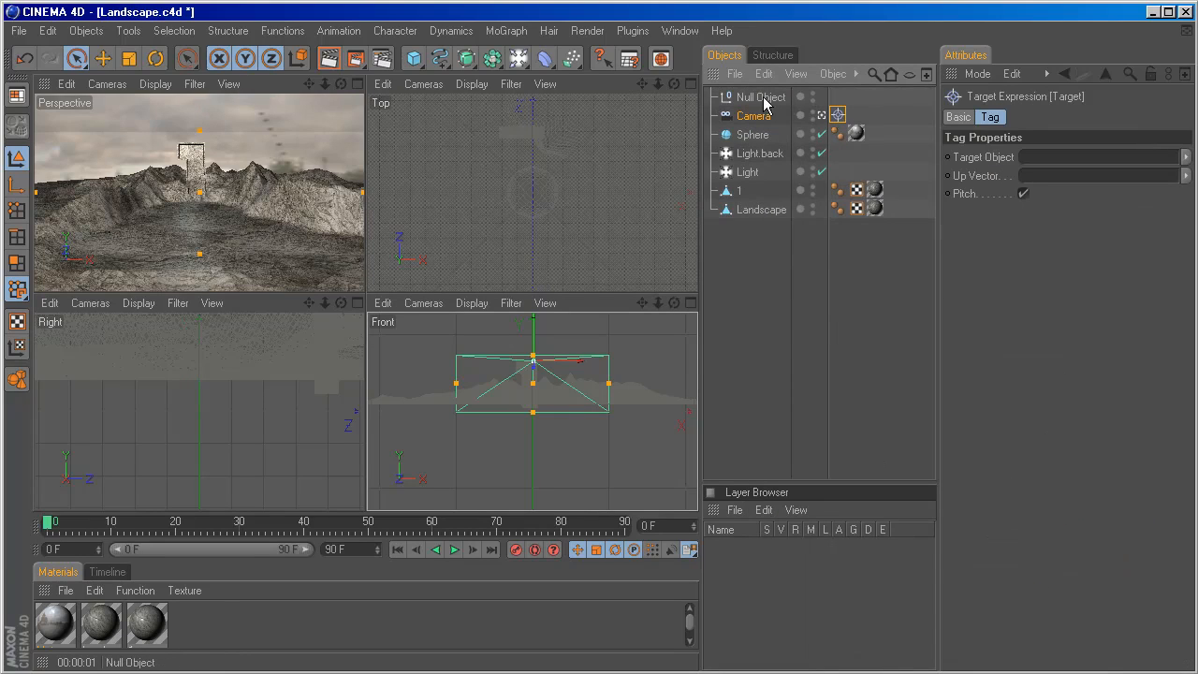
drag(760, 97, 1043, 161)
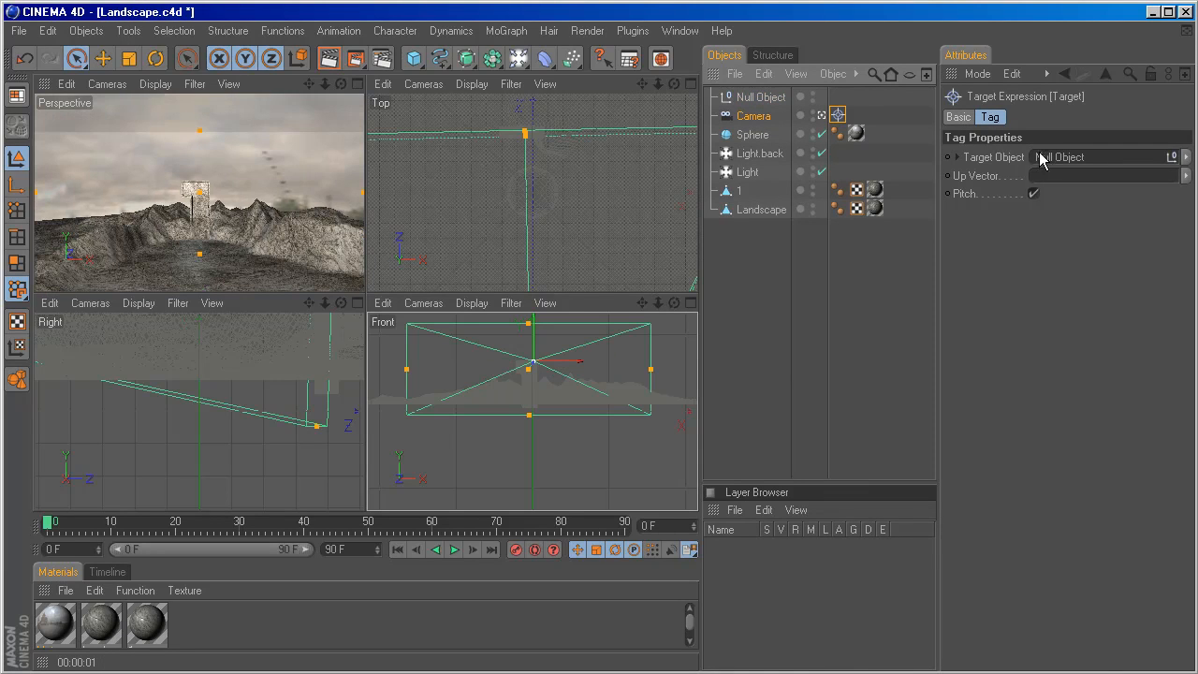
Maximize the perspective view at a reduced height and rename the Null Object to Target.
click(357, 84)
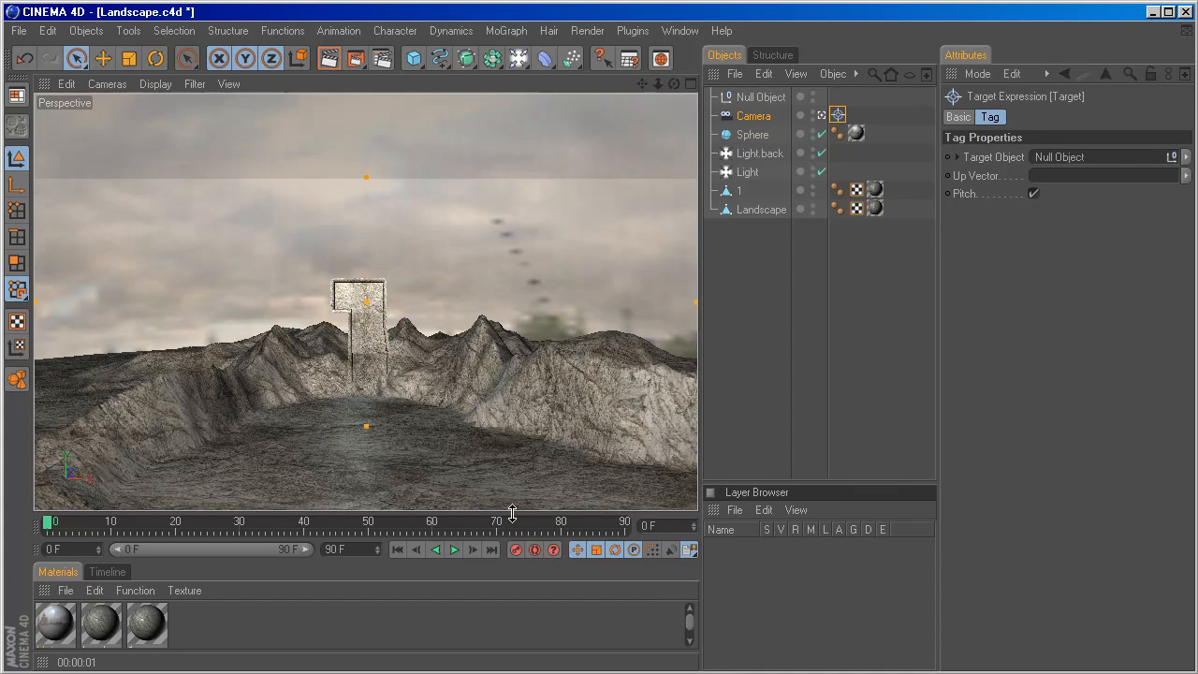
drag(513, 514, 523, 357)
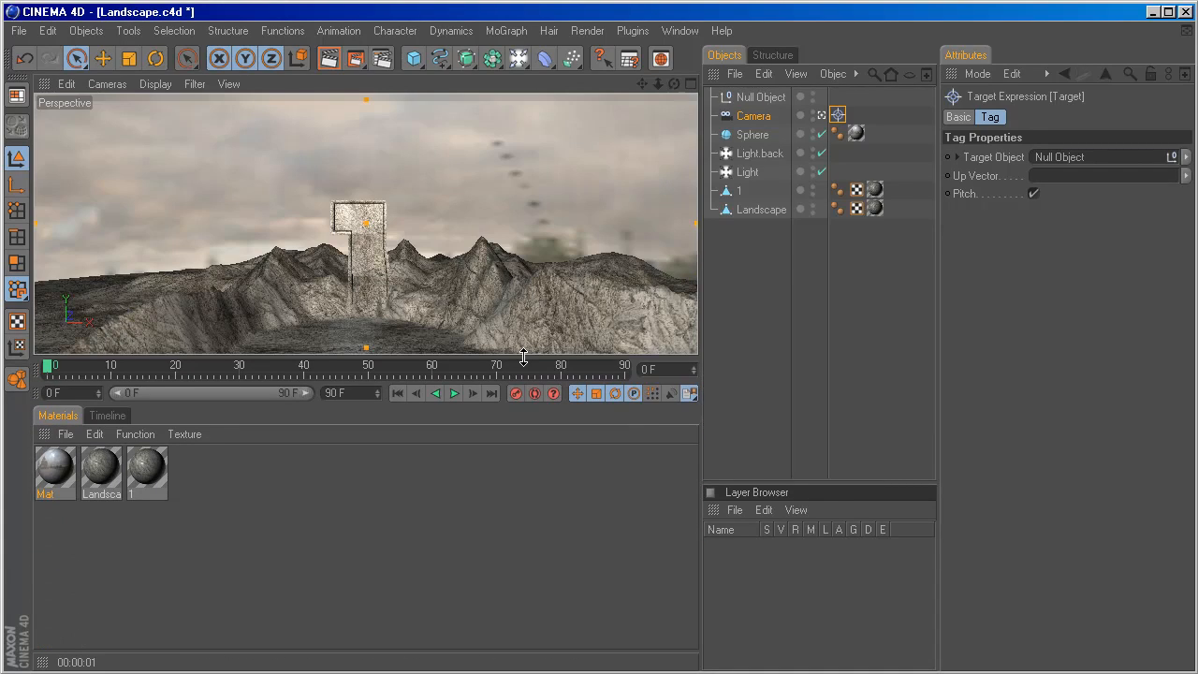
double_click(753, 98)
text(Ta)
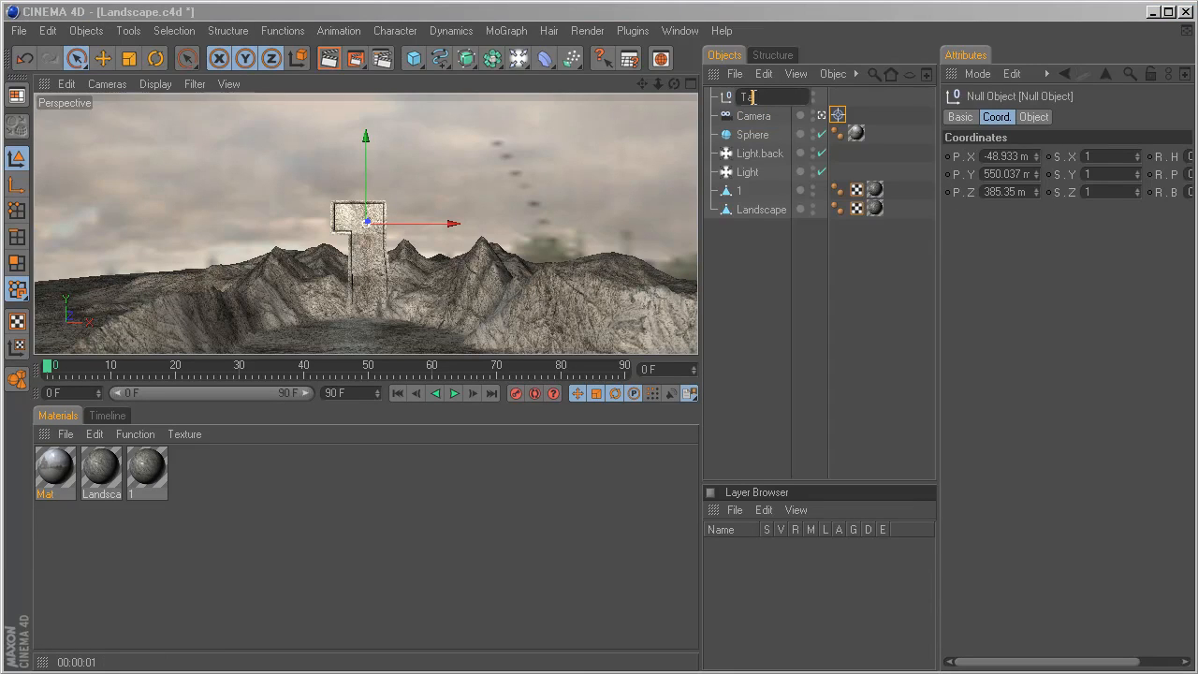
text(rget)
key(Return)
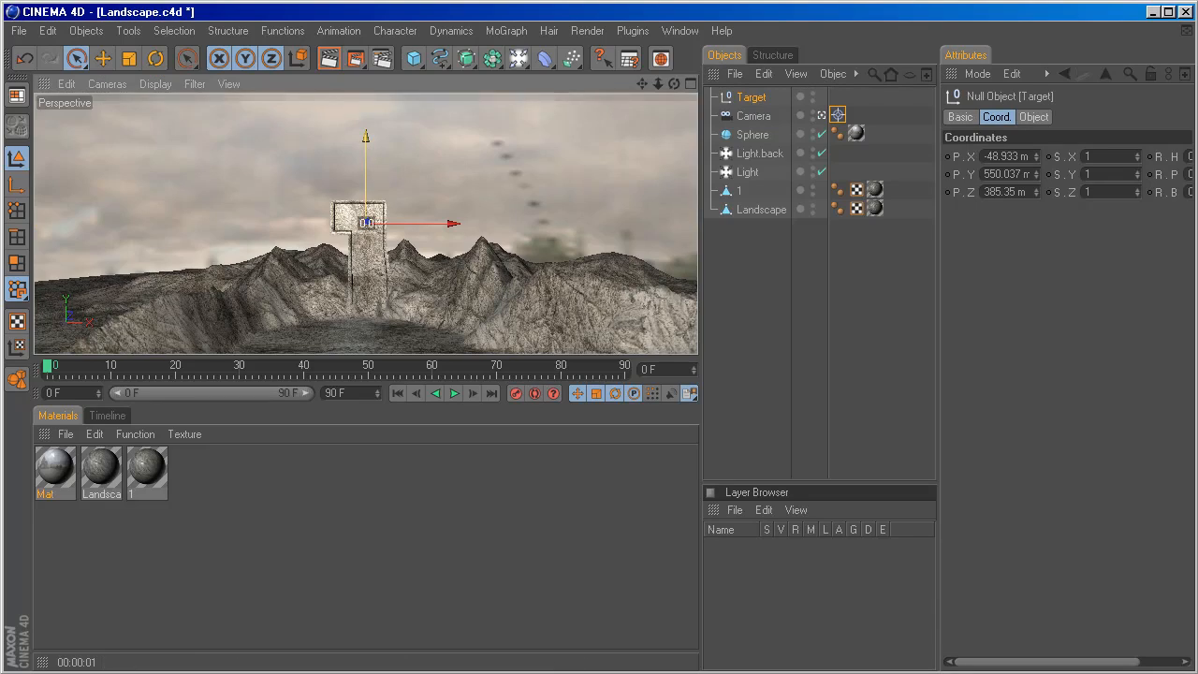
Lower the Target null to about Y 273 m and swing the camera slightly around the 1.
drag(368, 149, 368, 339)
scroll(379, 186, up, 2)
scroll(379, 187, down, 4)
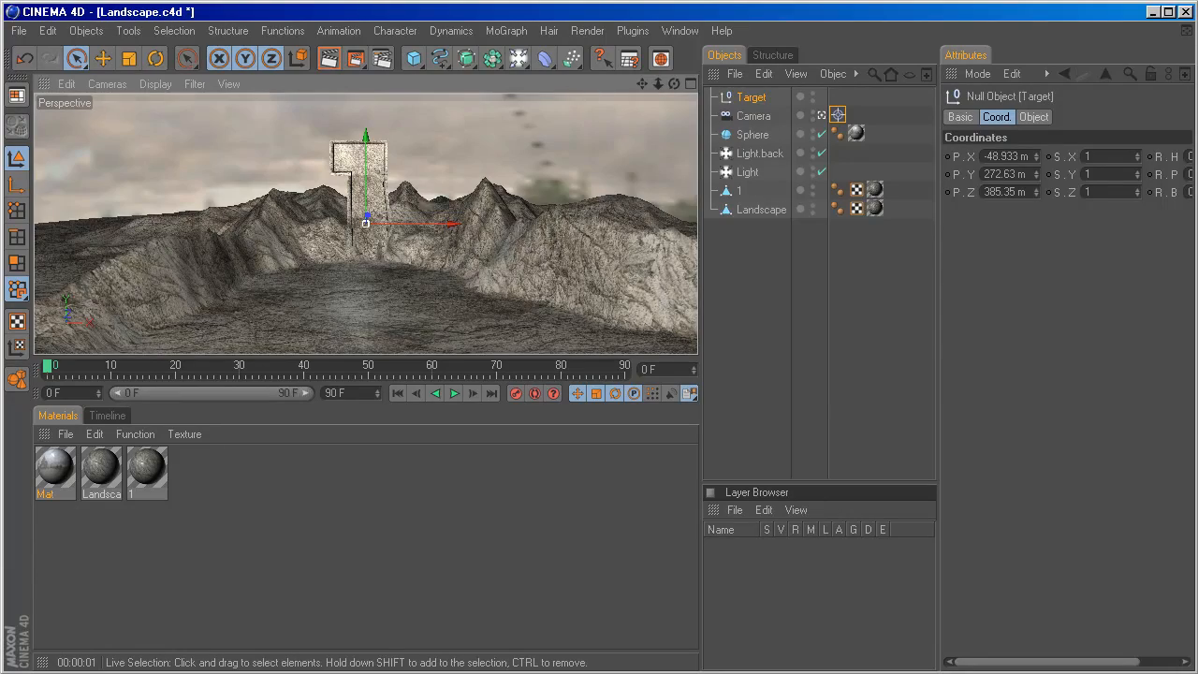
alt+drag(402, 225, 374, 238)
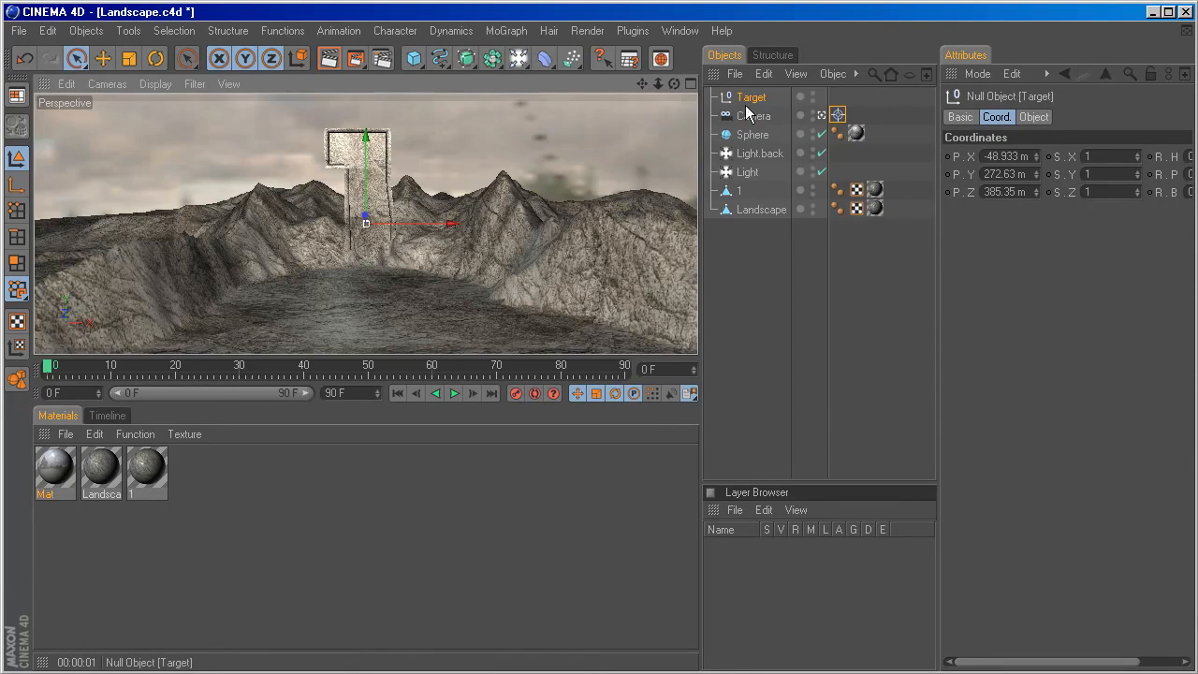
Rename the Sphere object to Sky.
click(750, 135)
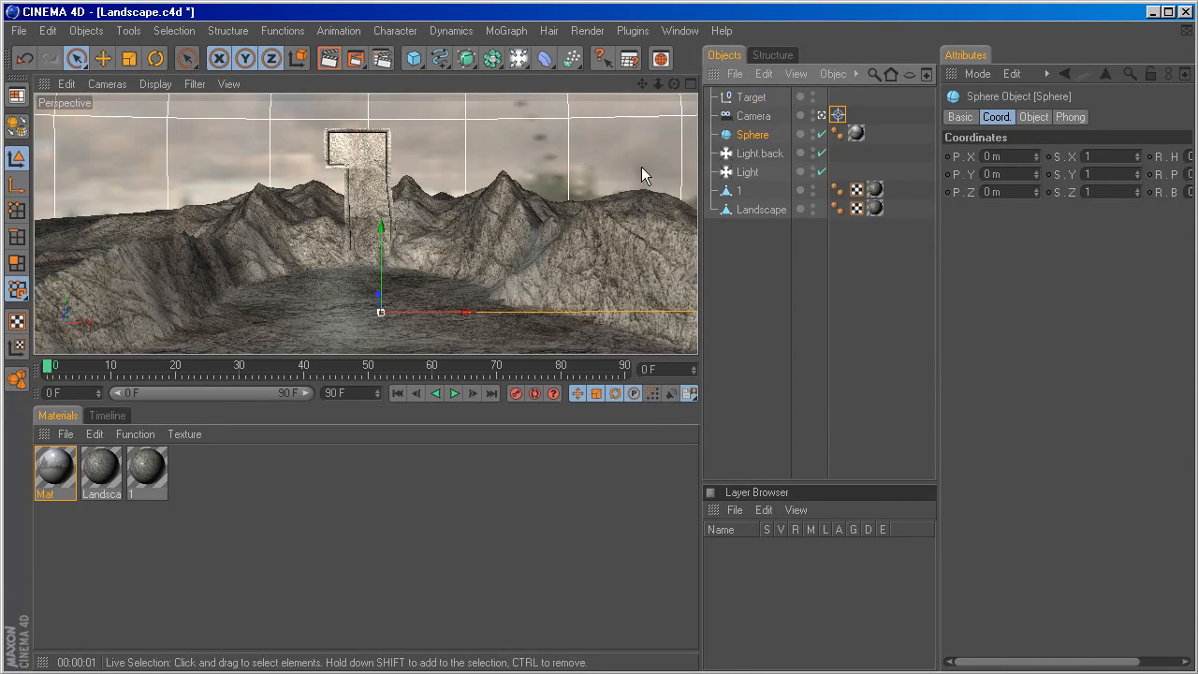
double_click(755, 134)
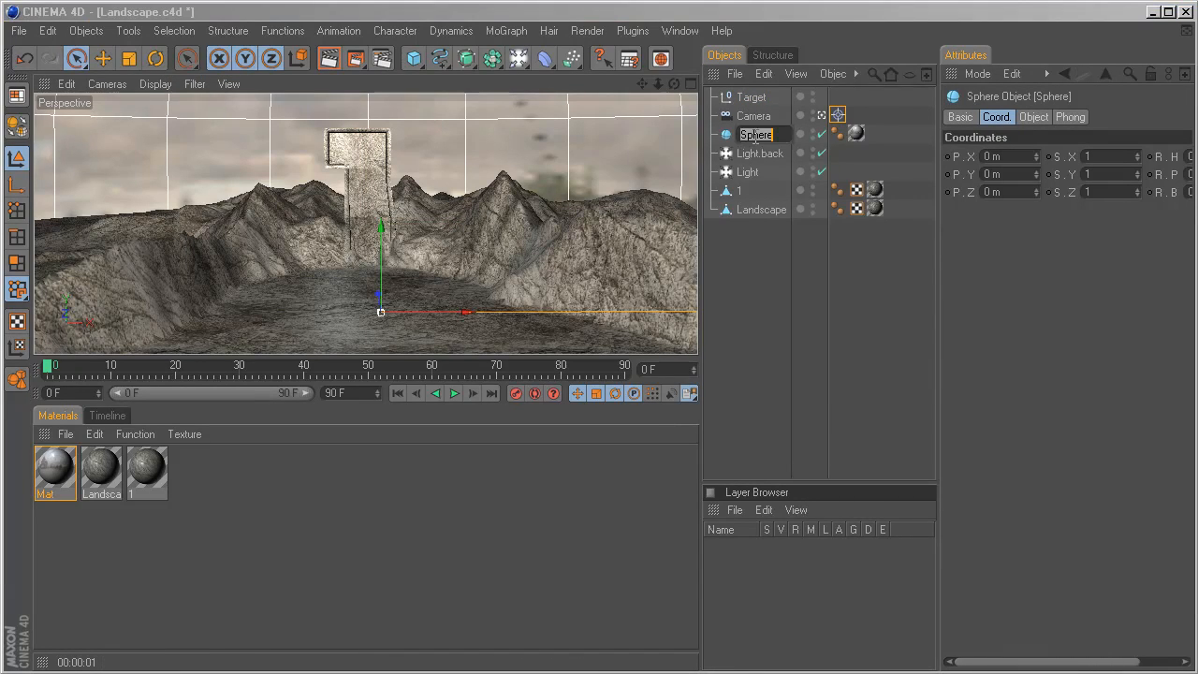
text(Sky)
key(Return)
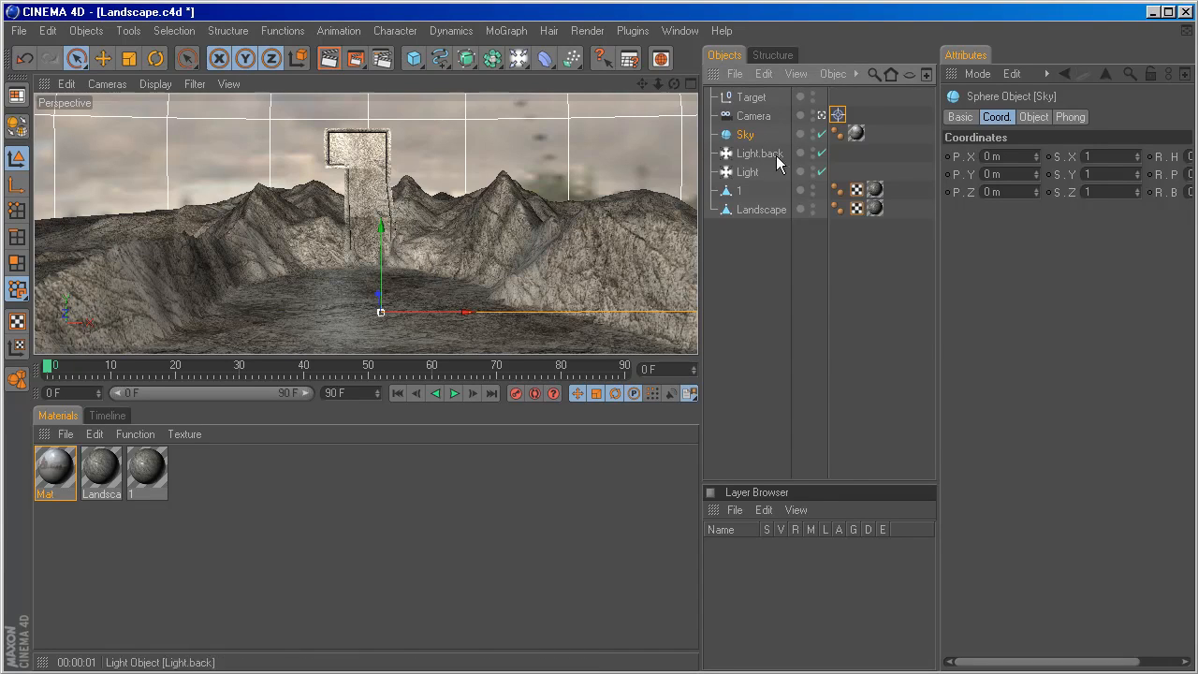
Leave the camera view, move the Sky sphere along Z to about -455 m, and return to the camera view.
click(822, 115)
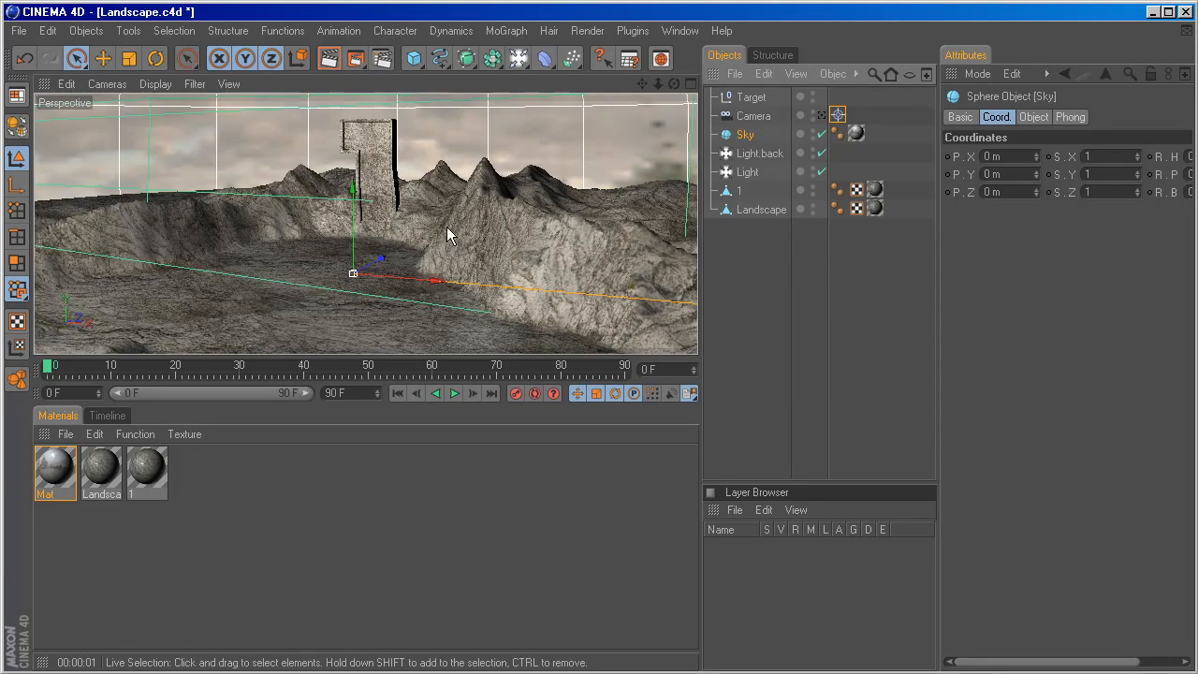
alt+drag(446, 227, 337, 279)
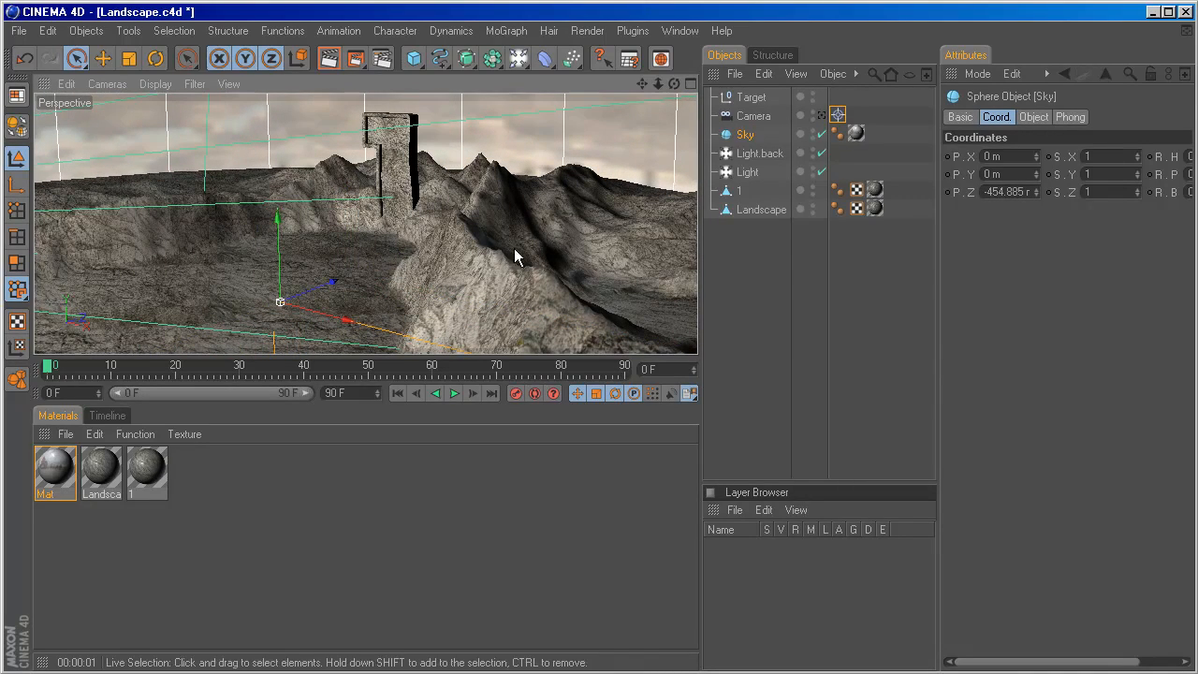
mouse_move(573, 209)
alt+mouse_down()
mouse_move(496, 213)
mouse_move(576, 208)
alt+mouse_up()
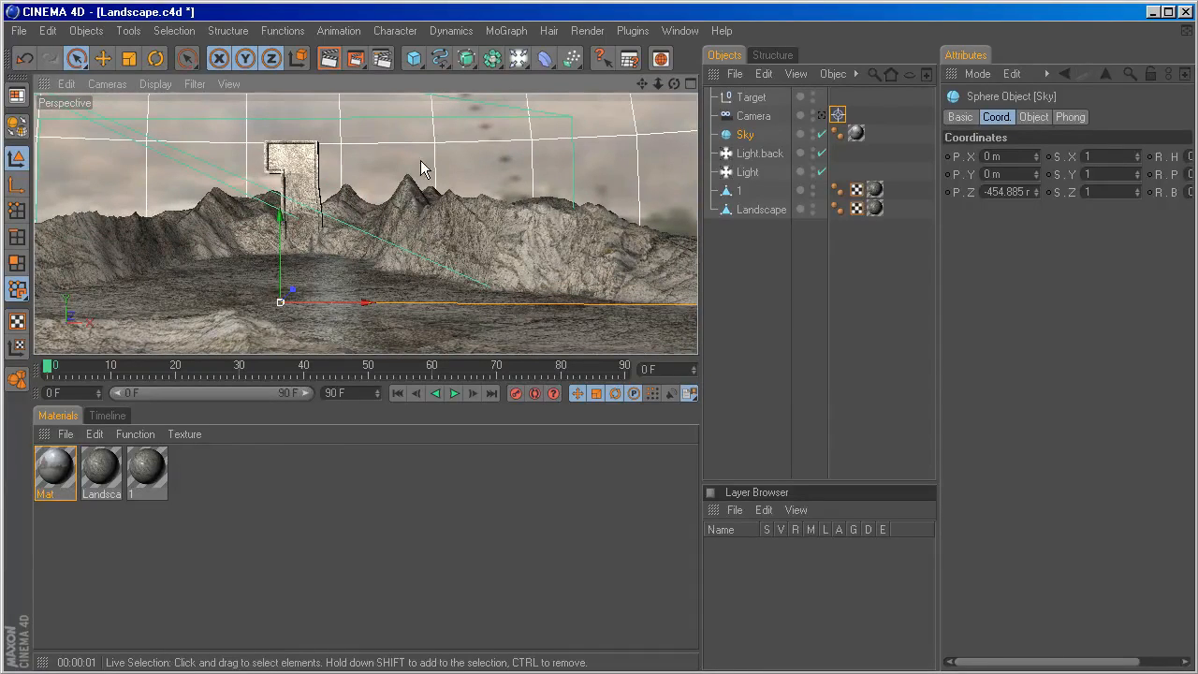
click(822, 116)
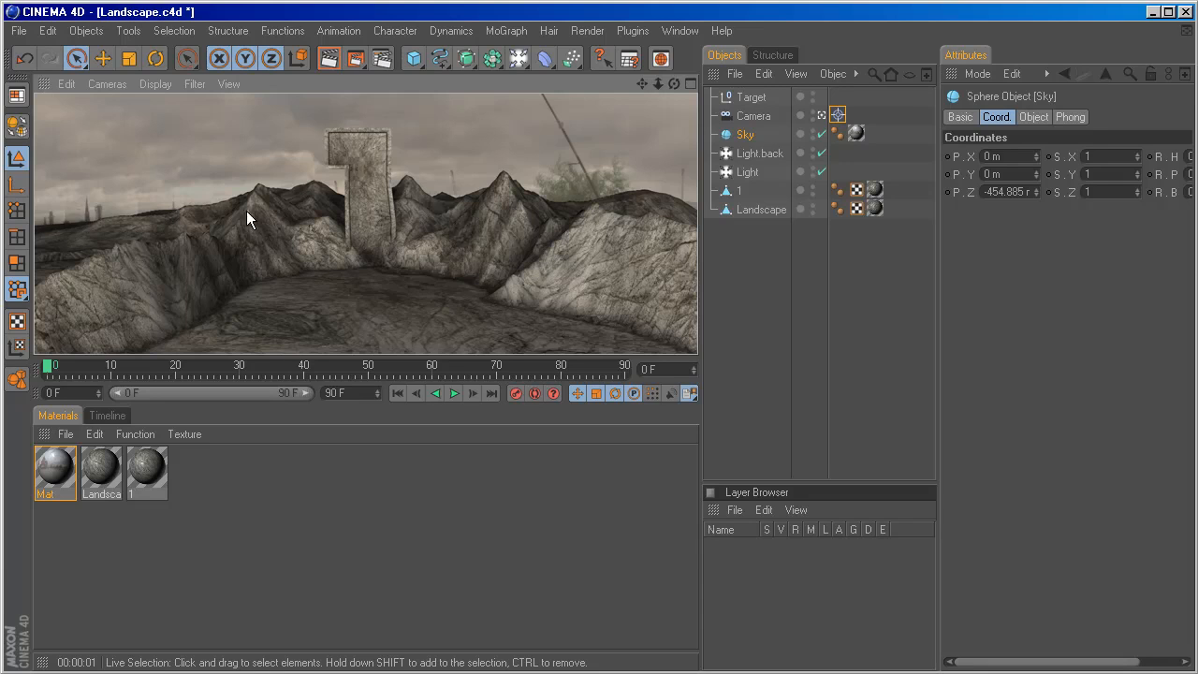
Raise the Target null to about Y 391 m and the Sky sphere to about Y 261 m.
click(756, 100)
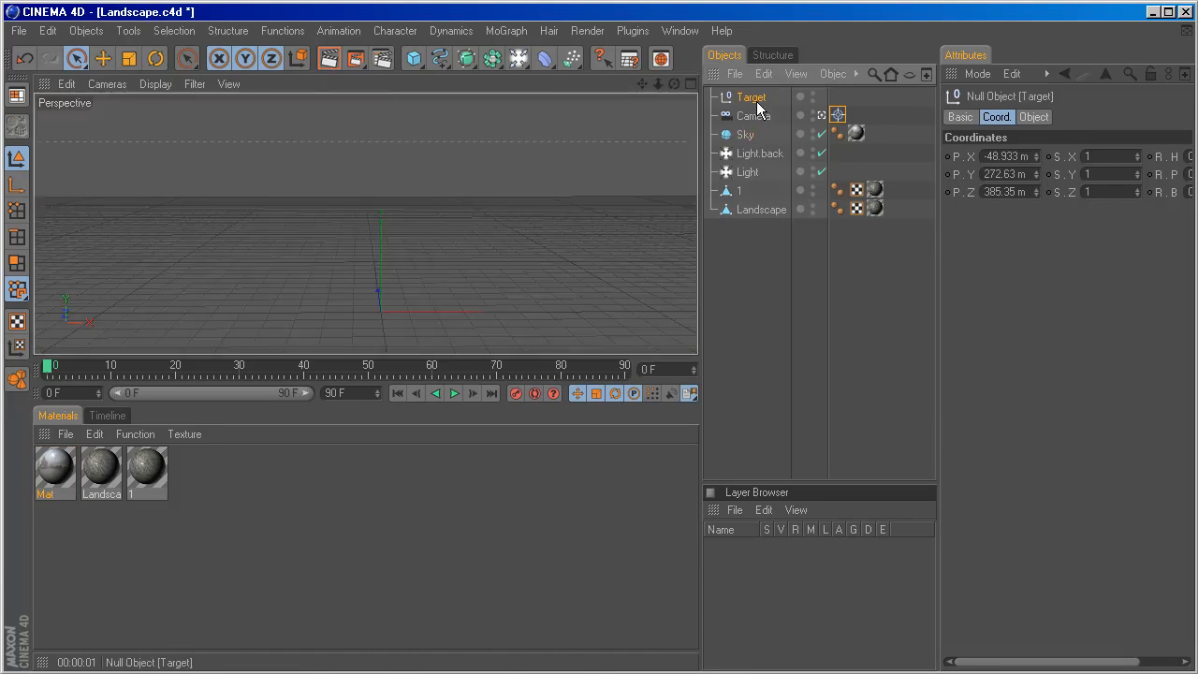
drag(366, 210, 366, 264)
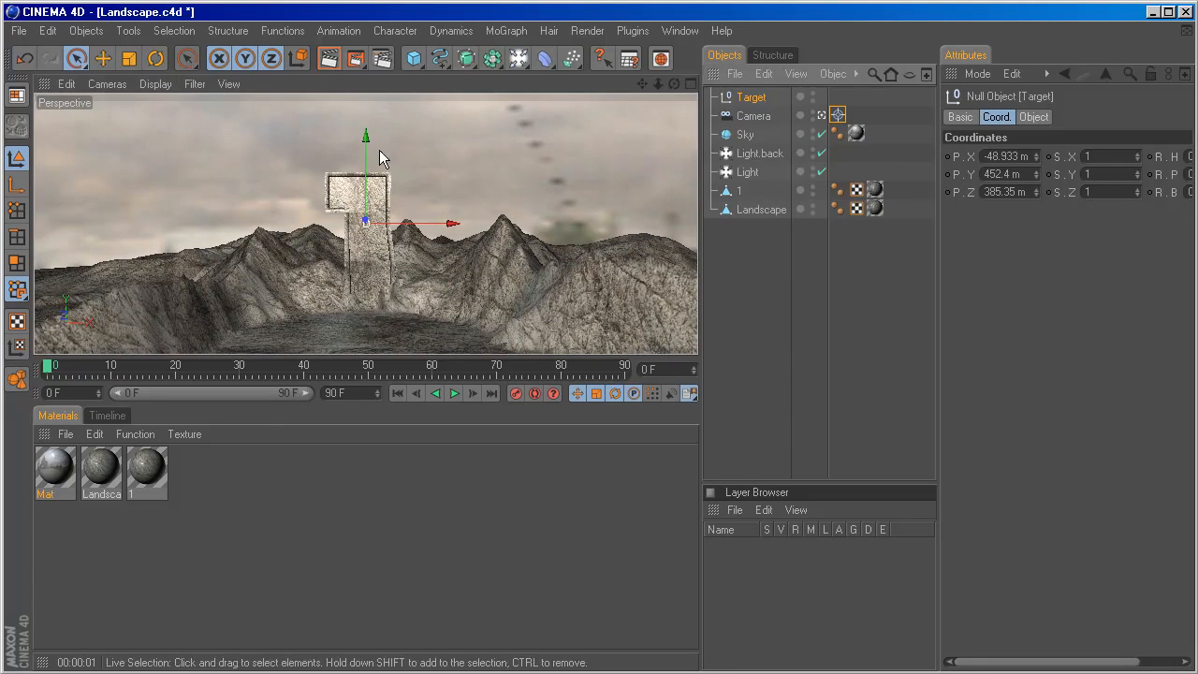
drag(367, 158, 366, 204)
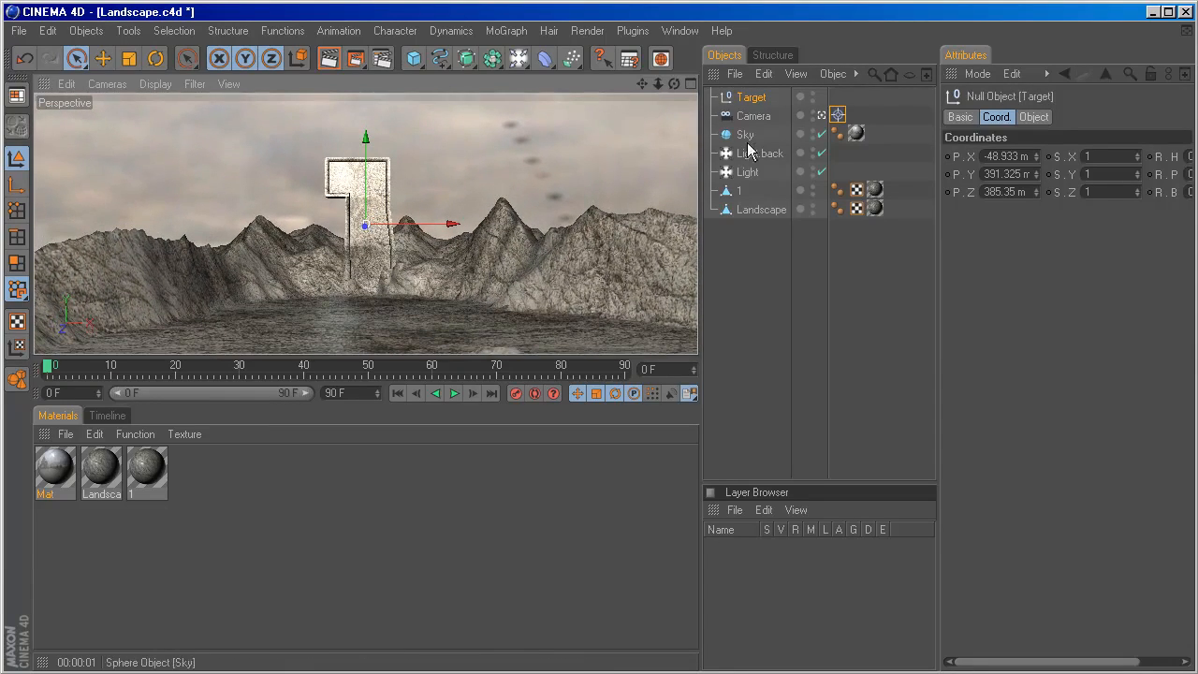
click(494, 199)
drag(398, 262, 397, 178)
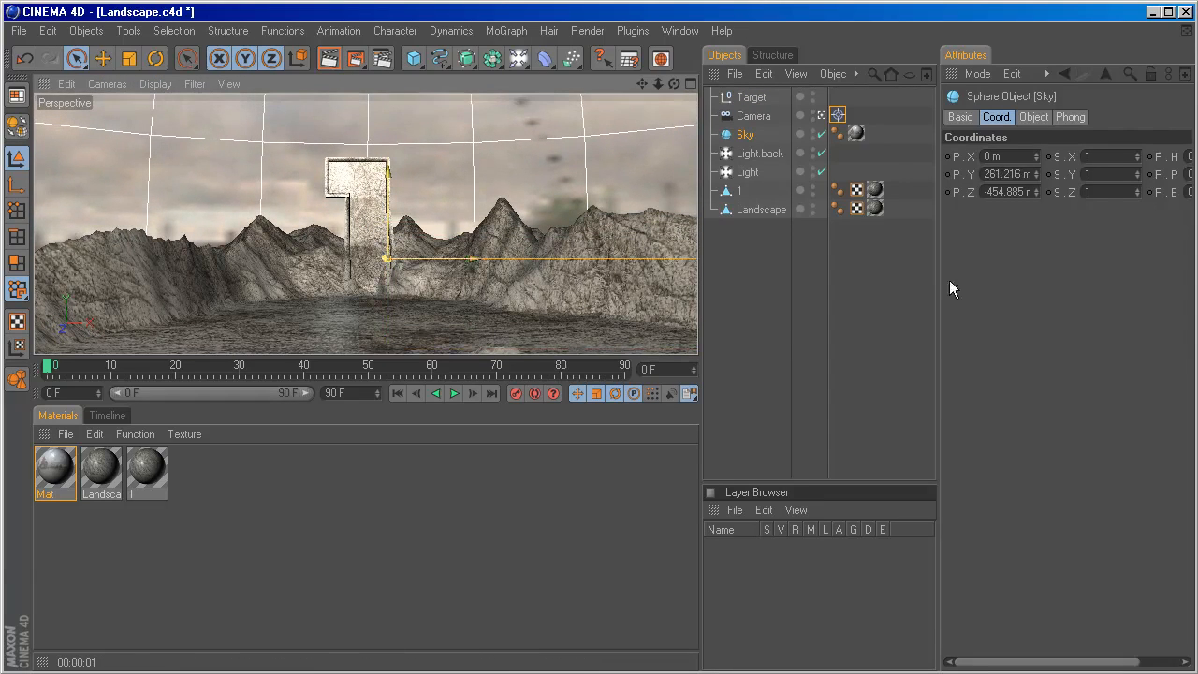
Set the Sky texture tag's Offset X to 47 % and pull the camera back for a wider shot of the 1.
click(856, 134)
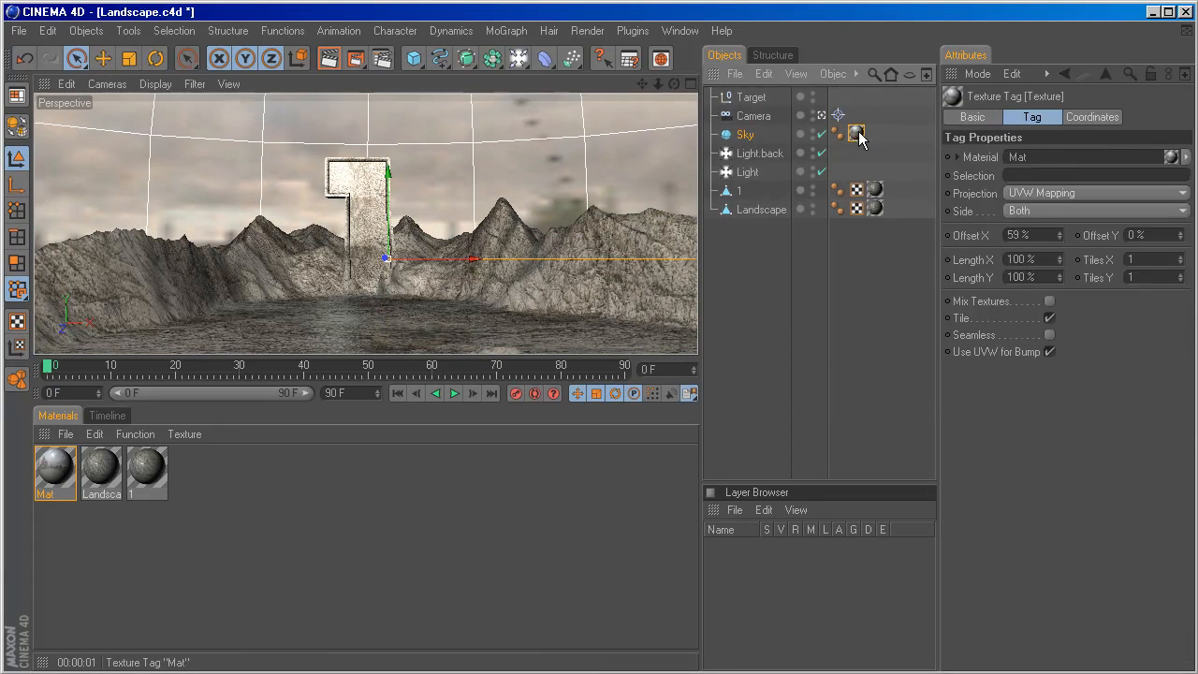
drag(1061, 235, 1034, 235)
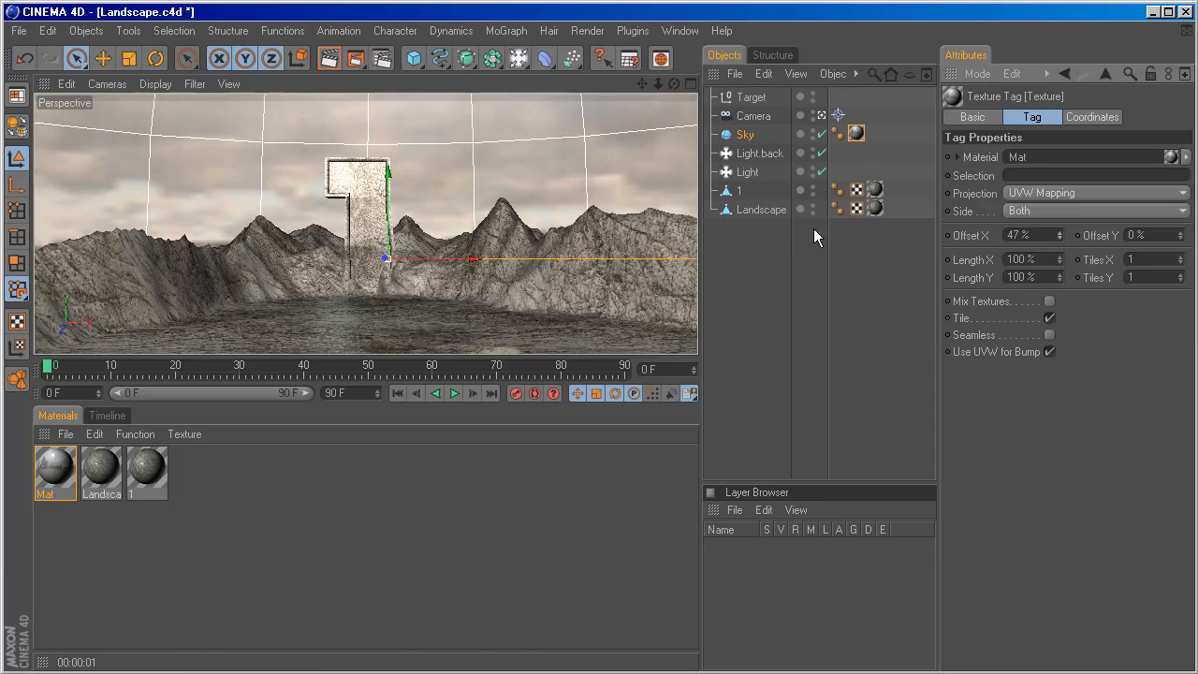
mouse_move(388, 204)
mouse_down()
mouse_move(389, 171)
mouse_move(388, 181)
mouse_up()
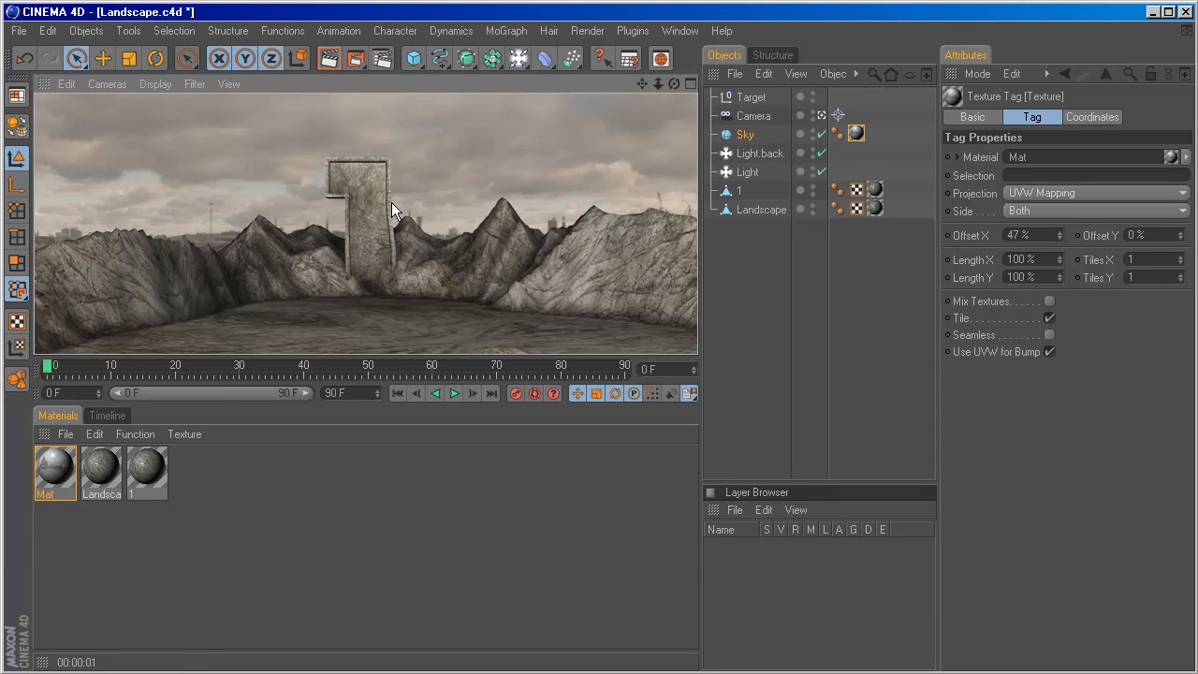
click(391, 206)
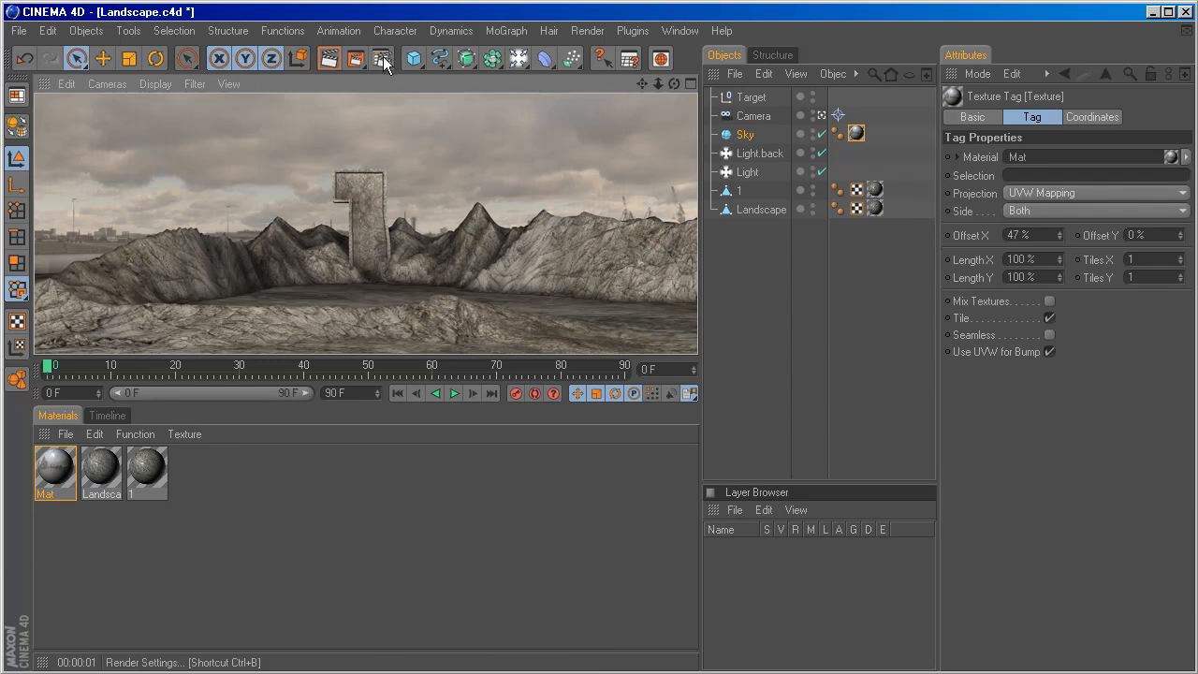
Add a MoGraph Text Object and replace its text with AMATEUR.
click(518, 29)
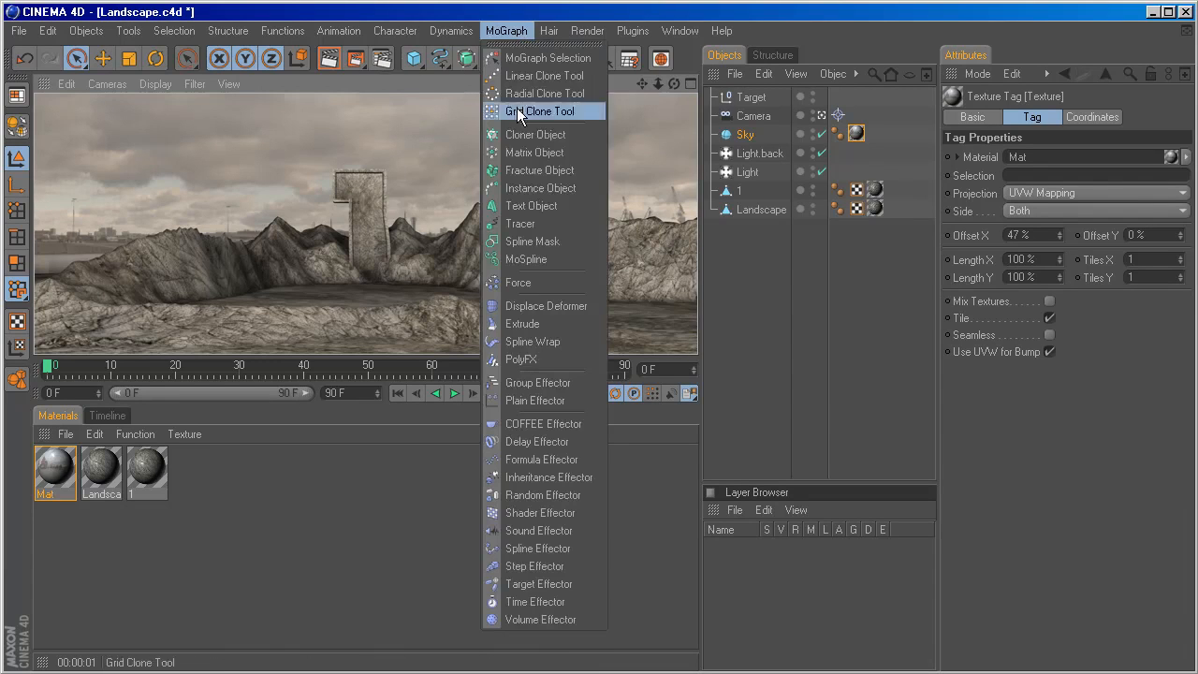
click(531, 205)
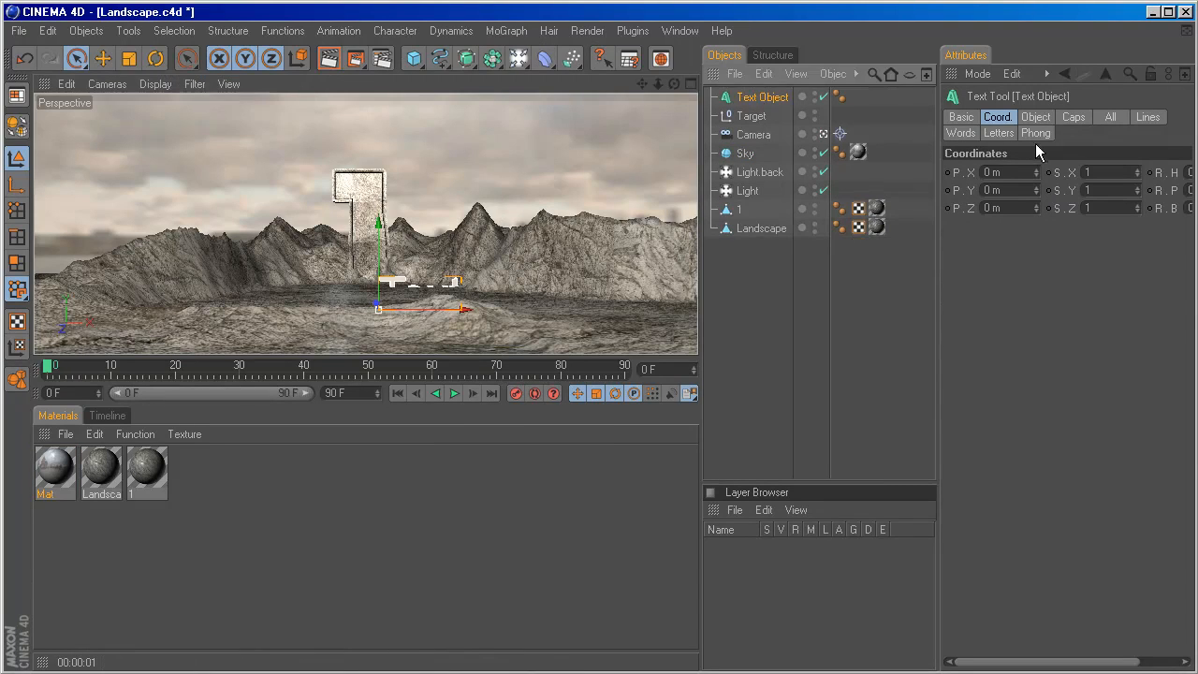
click(1037, 117)
drag(1013, 215, 979, 215)
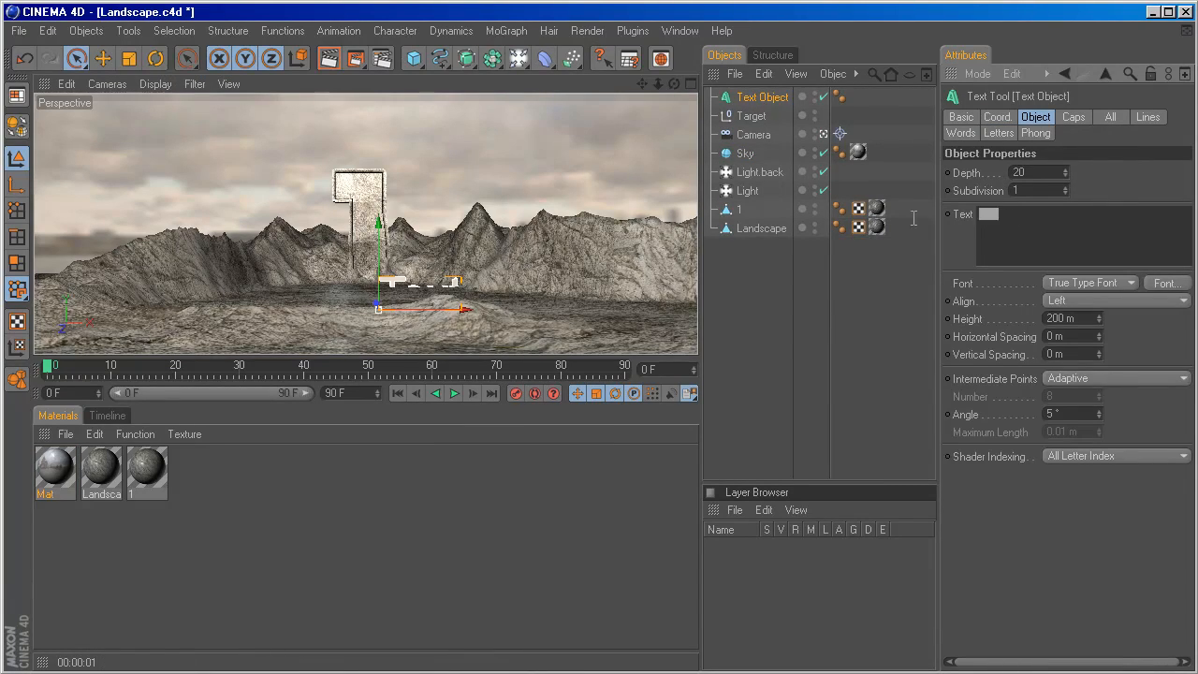
text(AMATEUR)
key(Return)
key(BackSpace)
Set the AMATEUR text's font to Futura Book in Bold and its alignment to Middle.
click(1165, 283)
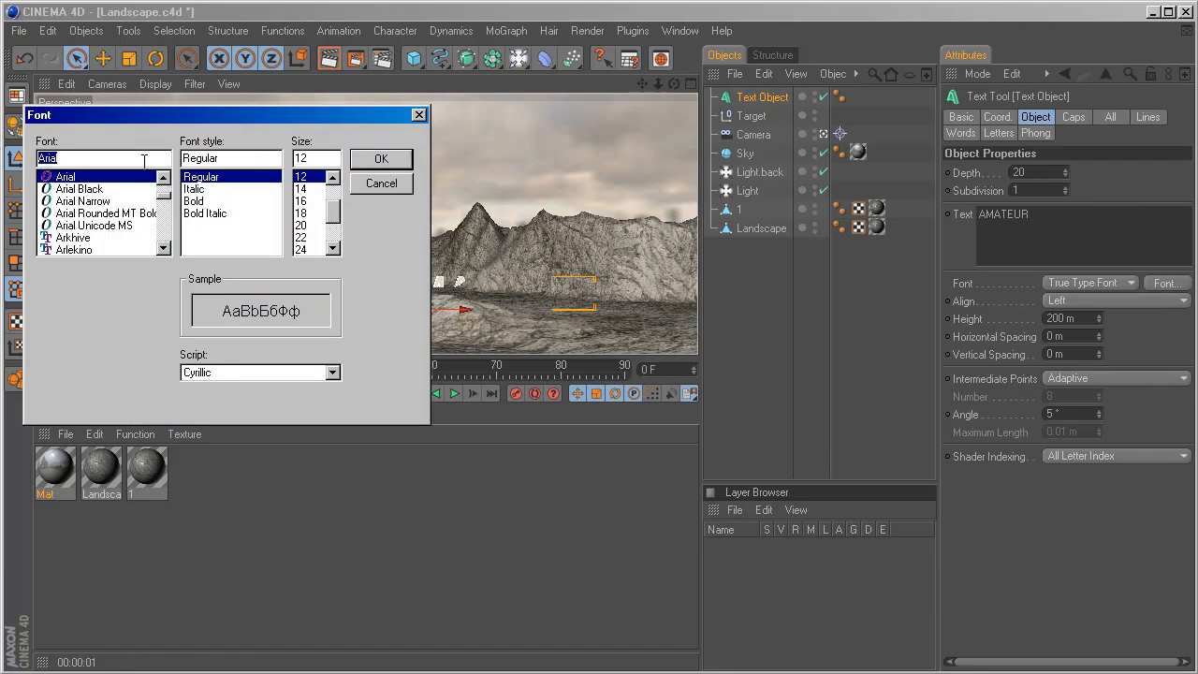
text(futur)
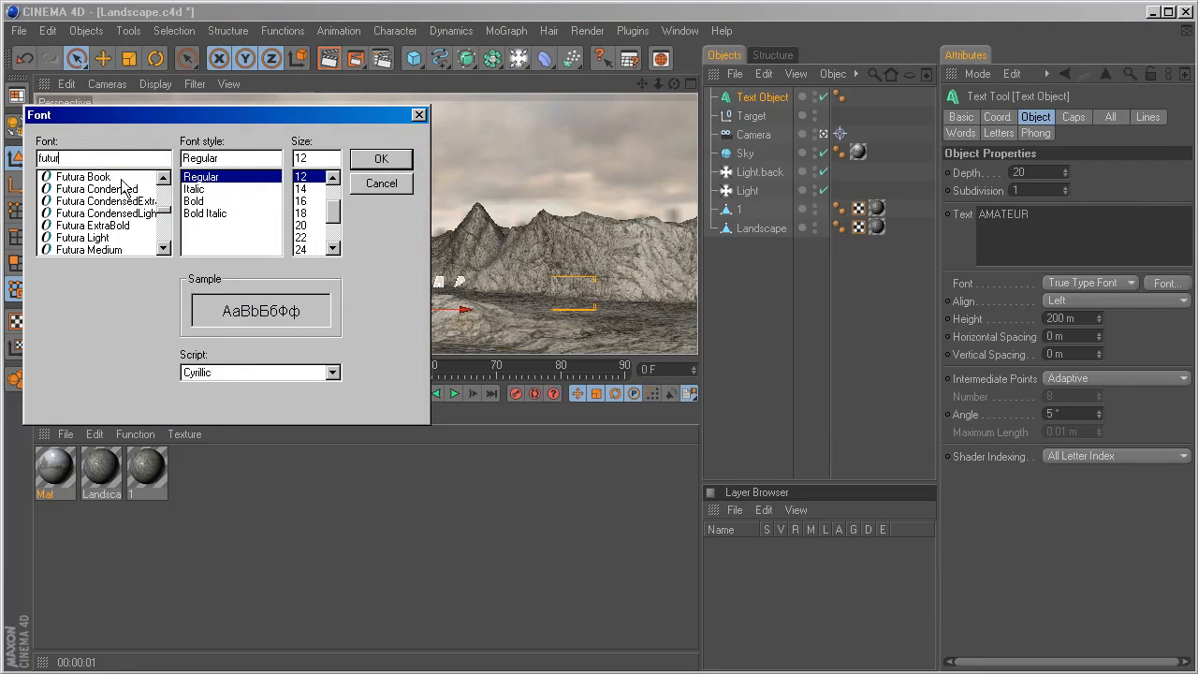
click(121, 178)
click(204, 200)
click(371, 159)
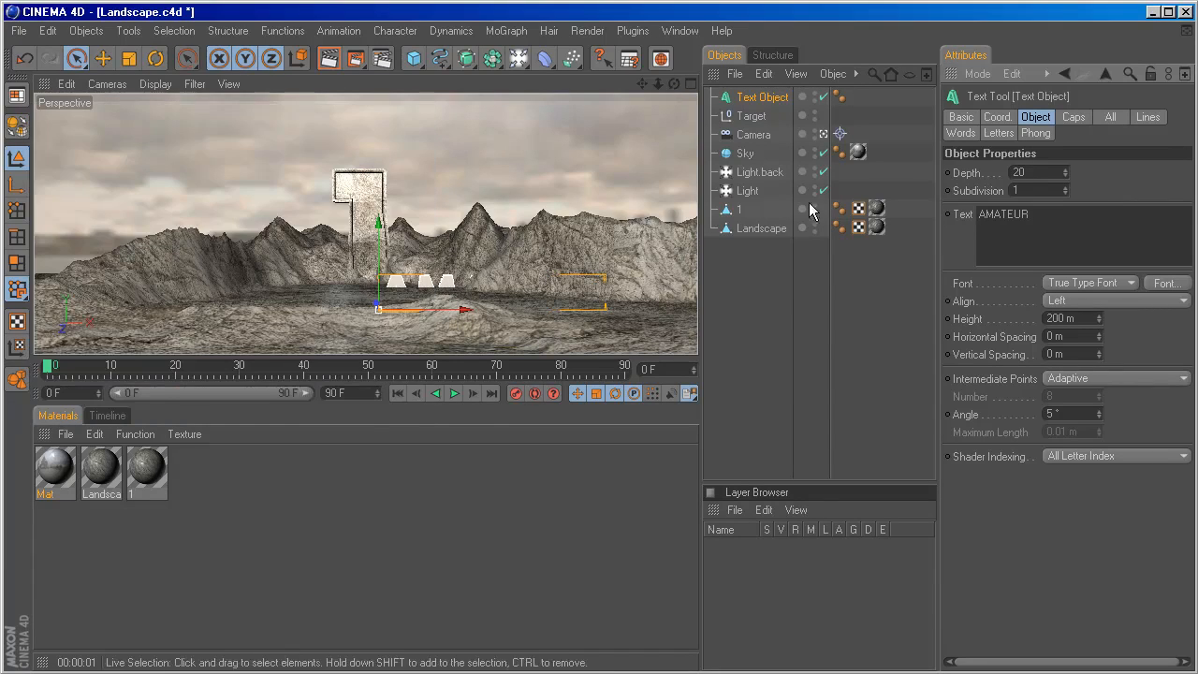
click(1108, 300)
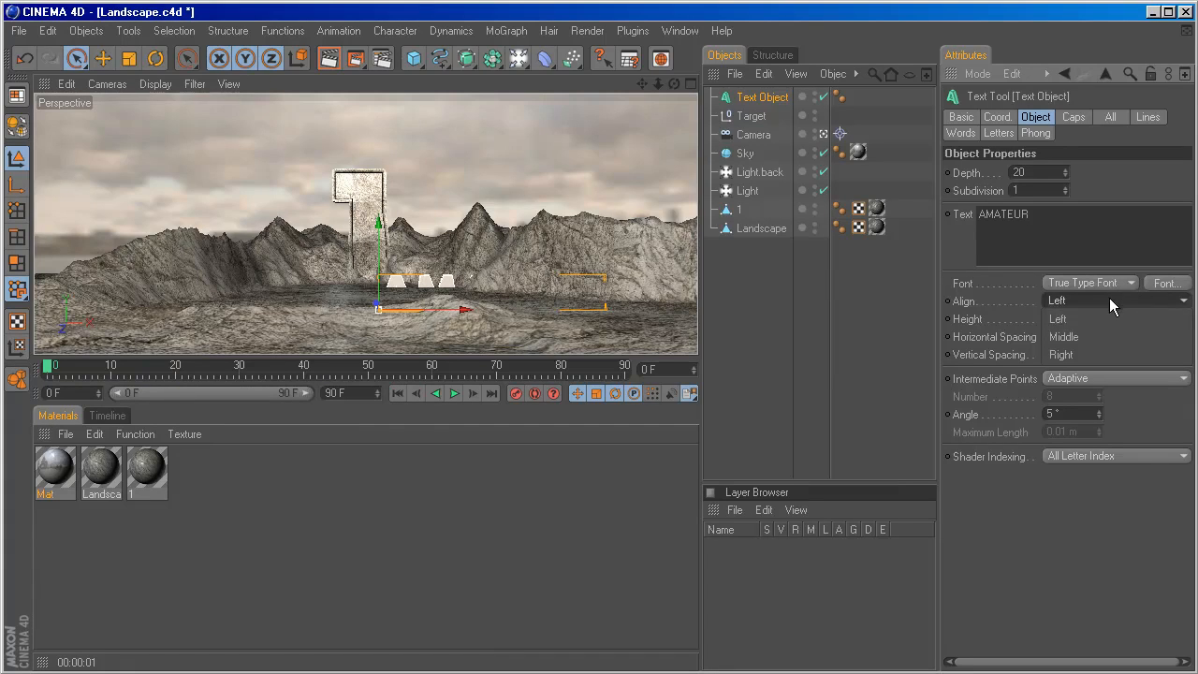
click(1100, 336)
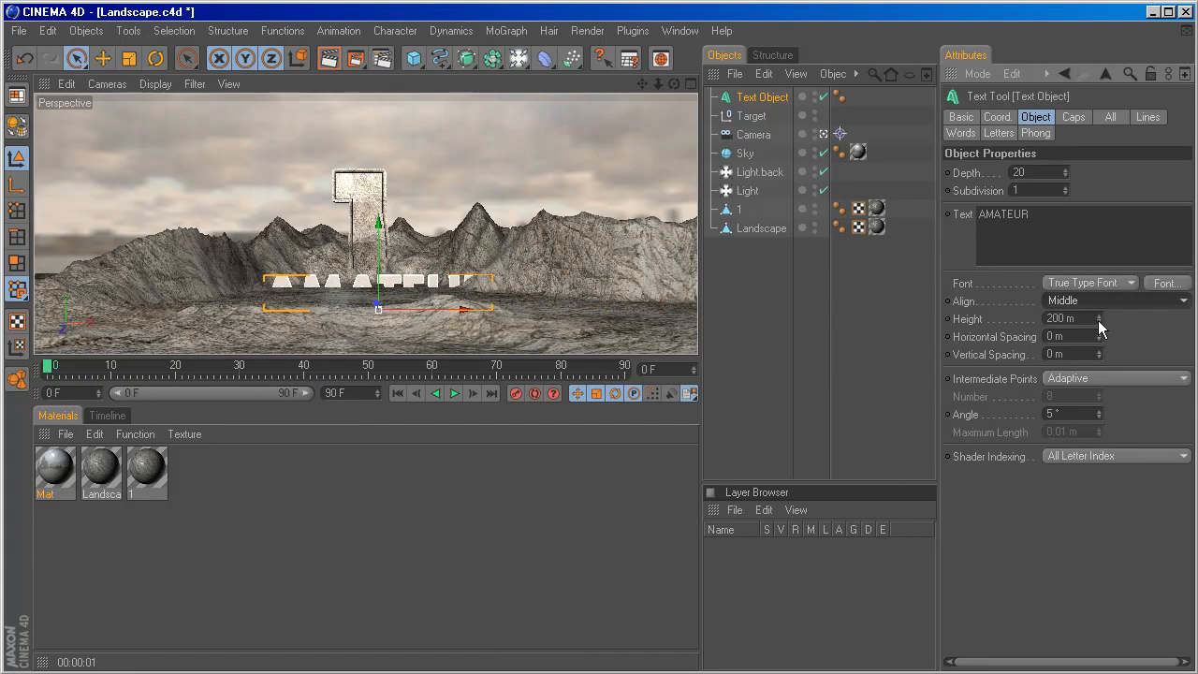
Move the AMATEUR text forward along Z, away from the 1 and closer to the camera, then leave the camera view.
click(691, 83)
drag(533, 126, 534, 257)
click(358, 84)
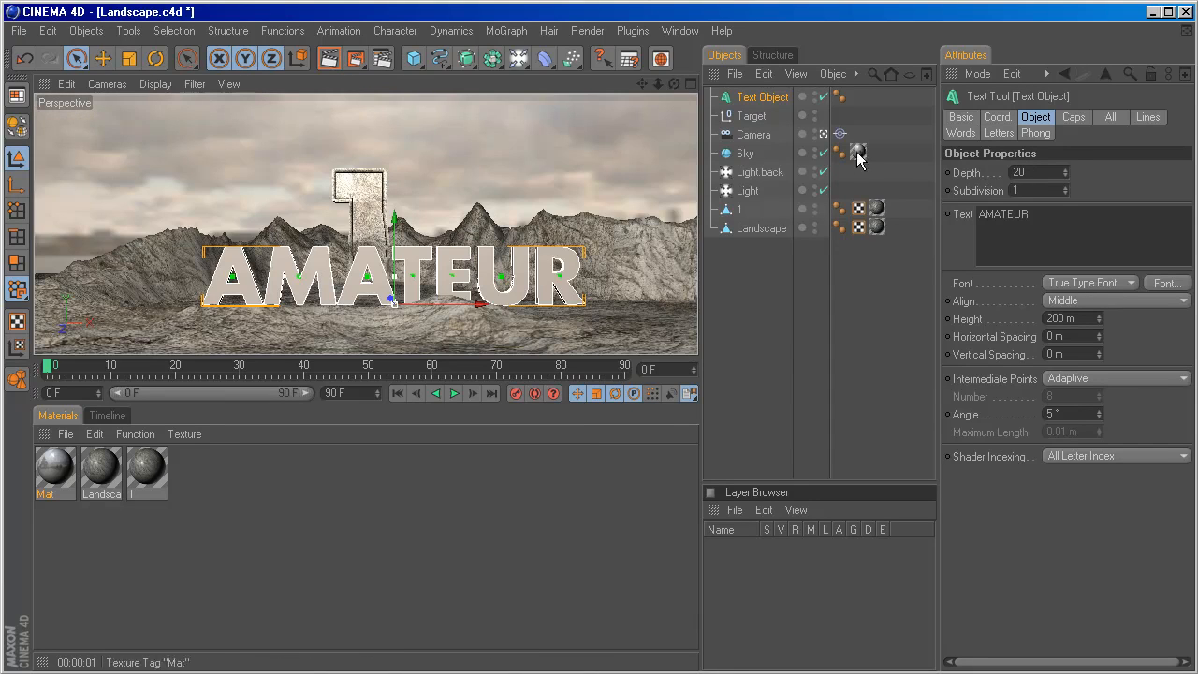
click(824, 135)
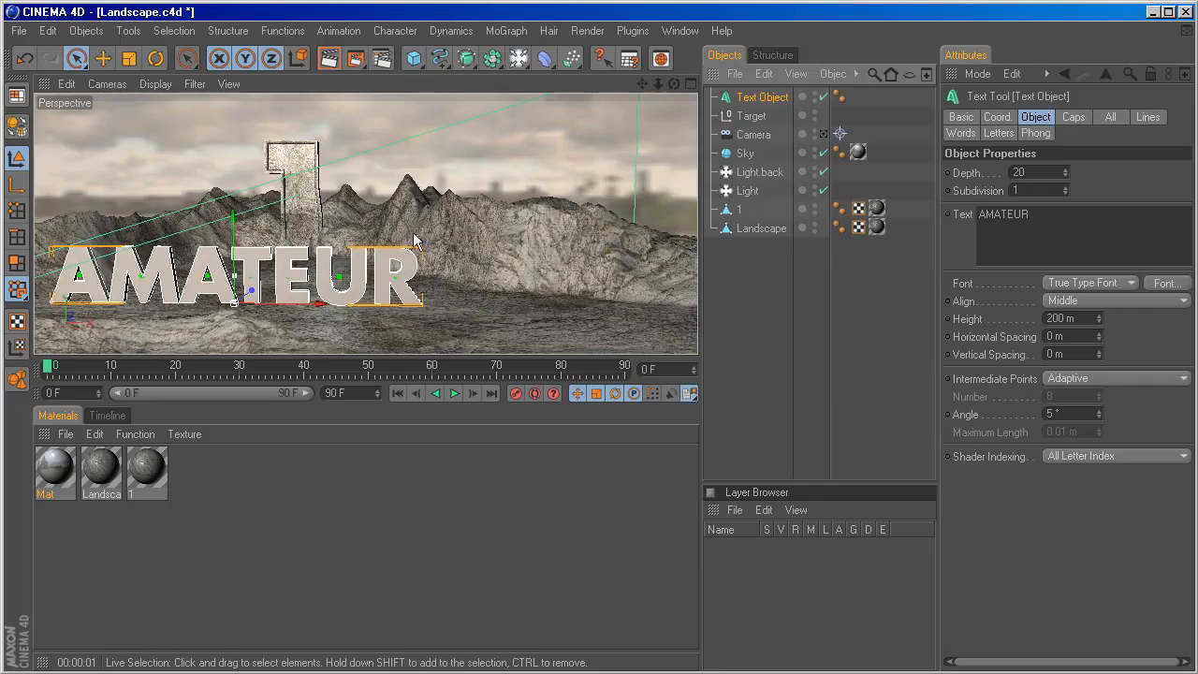
alt+drag(414, 234, 372, 237)
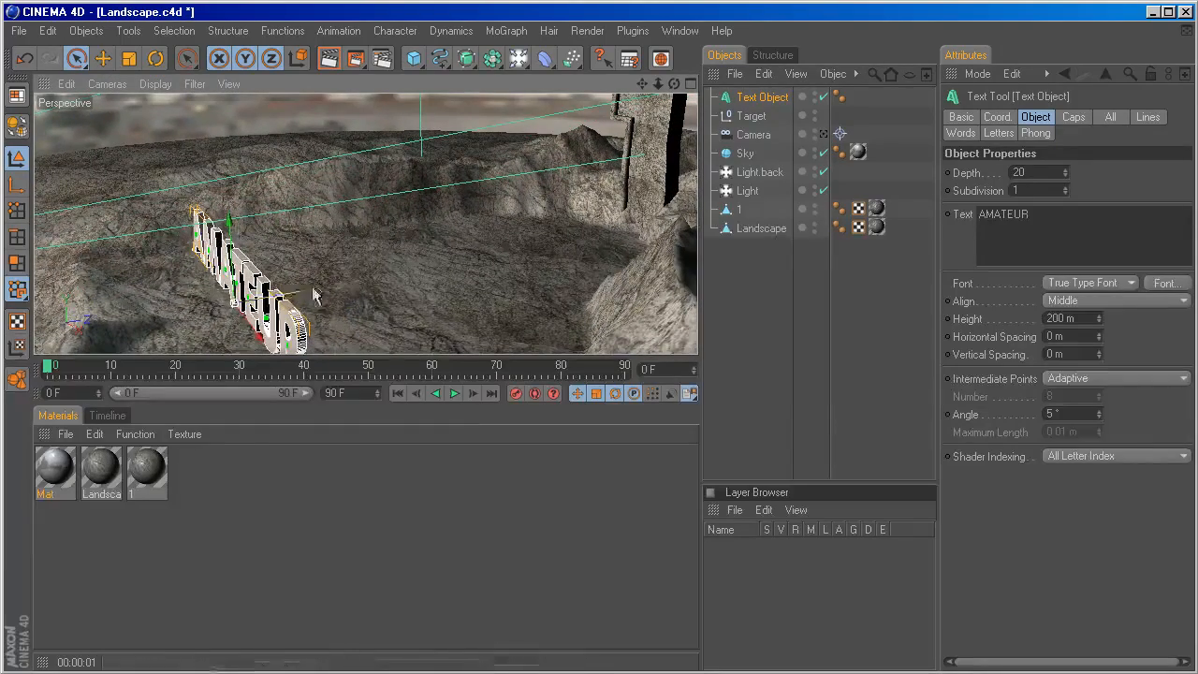
drag(314, 295, 263, 300)
Give the AMATEUR text Fillet Cap at both start and end, with the Engraved fillet type.
click(1065, 117)
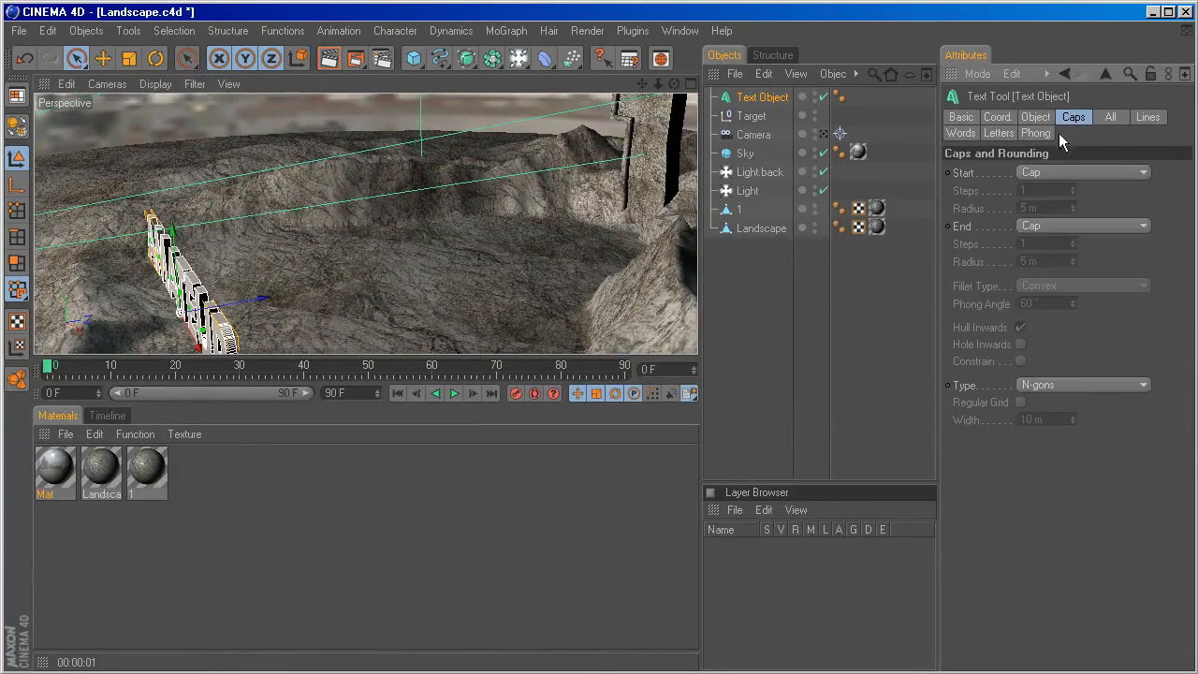
click(1030, 172)
click(1042, 243)
click(1041, 227)
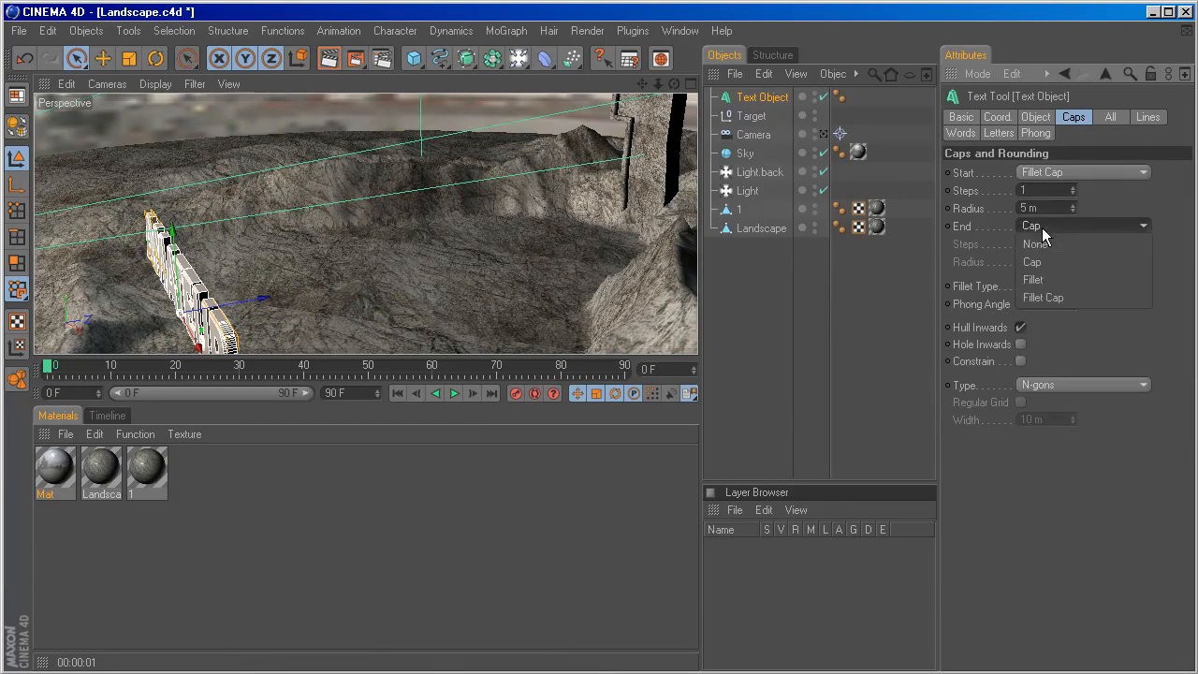
click(1043, 298)
click(1041, 285)
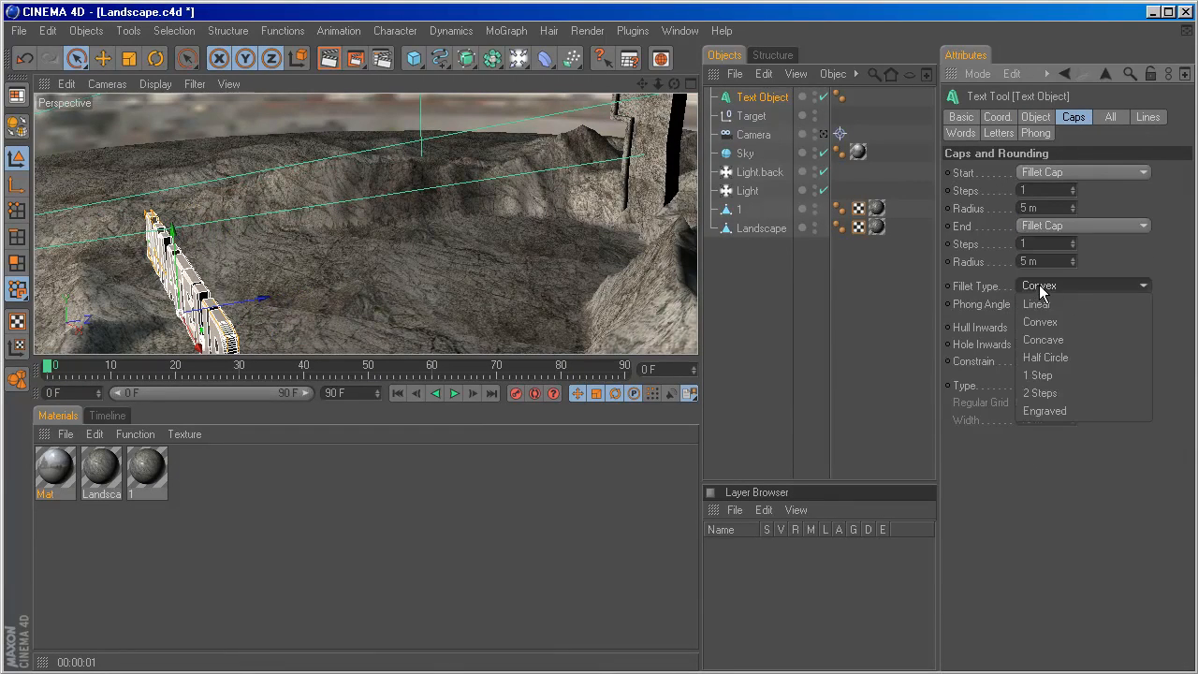
click(1059, 412)
click(218, 221)
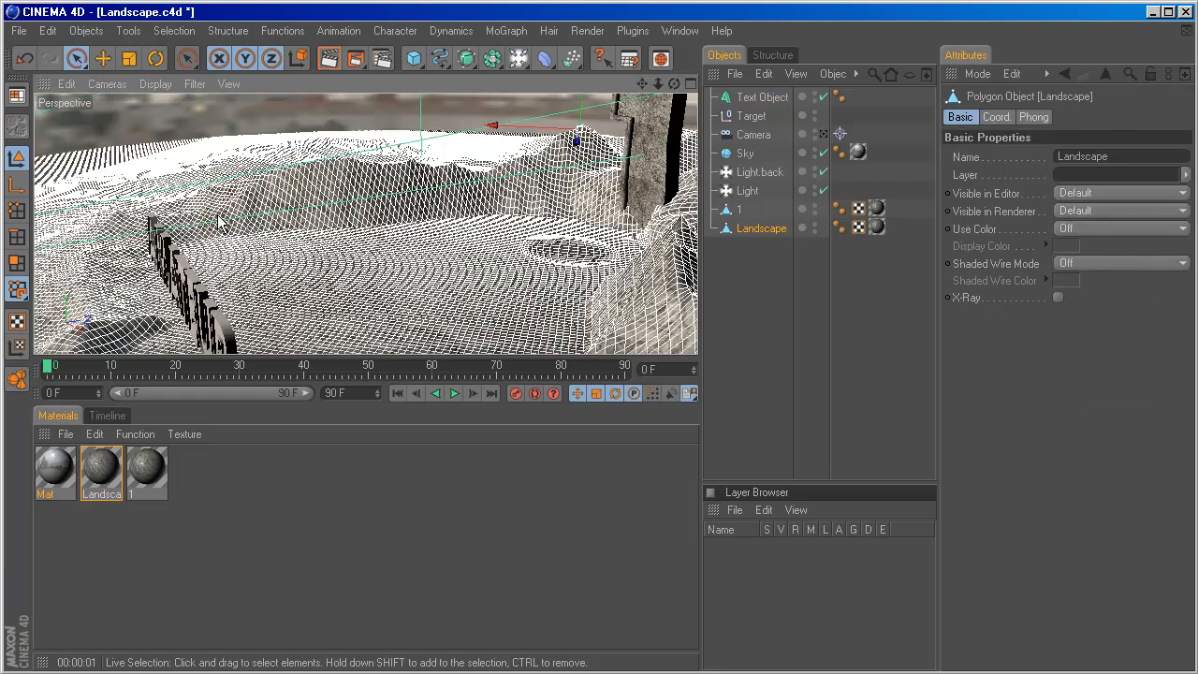
Reselect the AMATEUR text object and set its depth to 40.
click(761, 98)
alt+drag(583, 179, 693, 186)
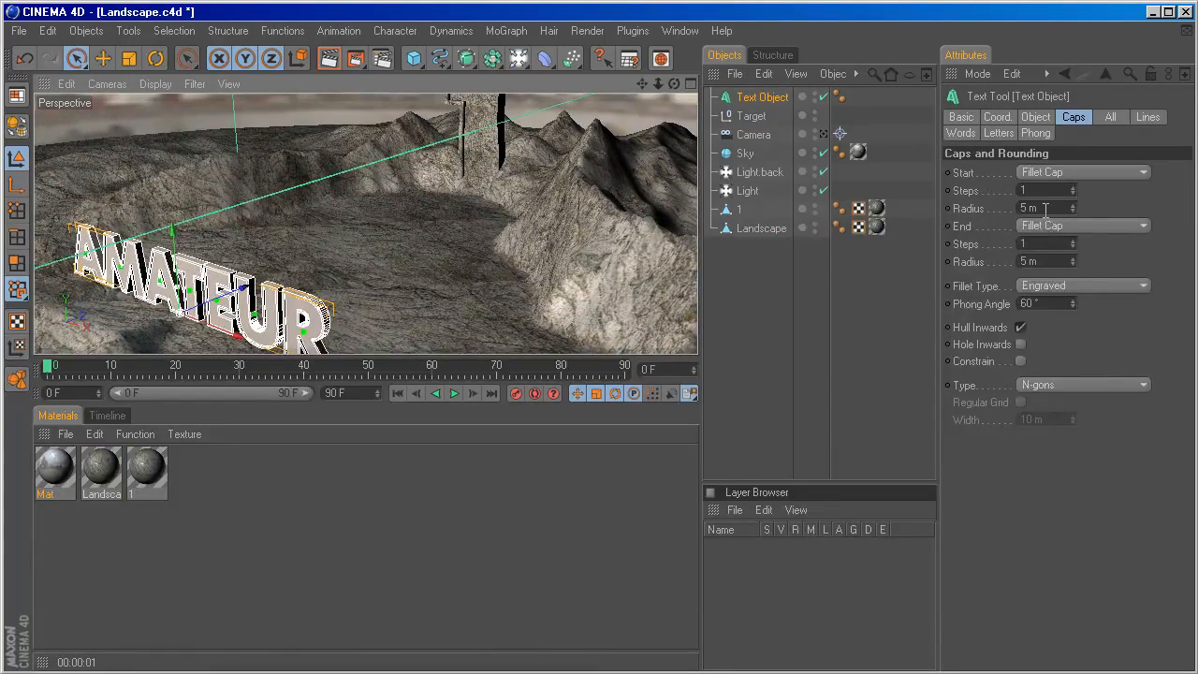
click(1036, 118)
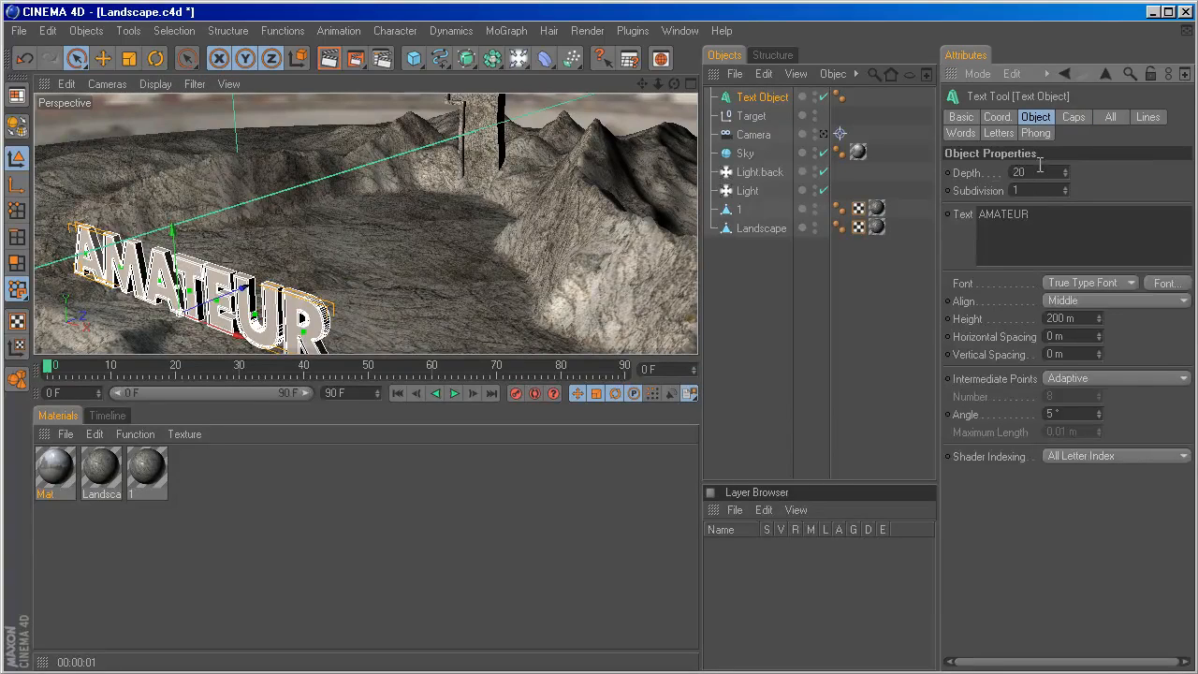
text(40)
key(Return)
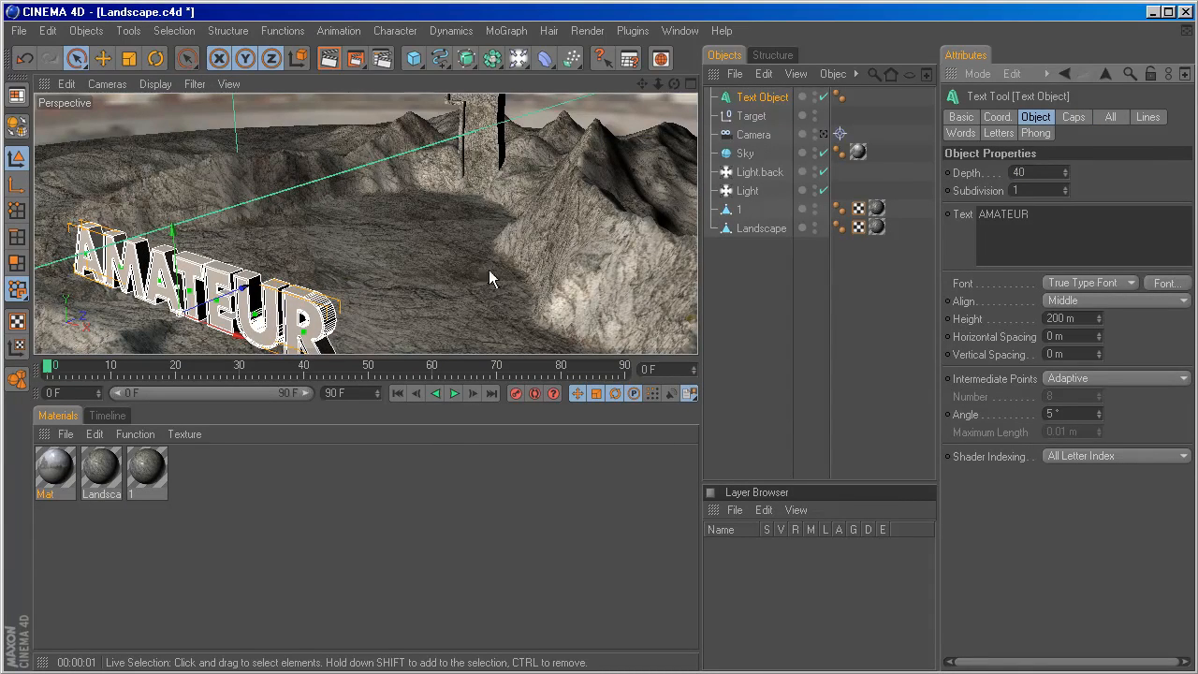
Enlarge the Sky sphere's radius to 5000 m.
alt+drag(489, 269, 608, 231)
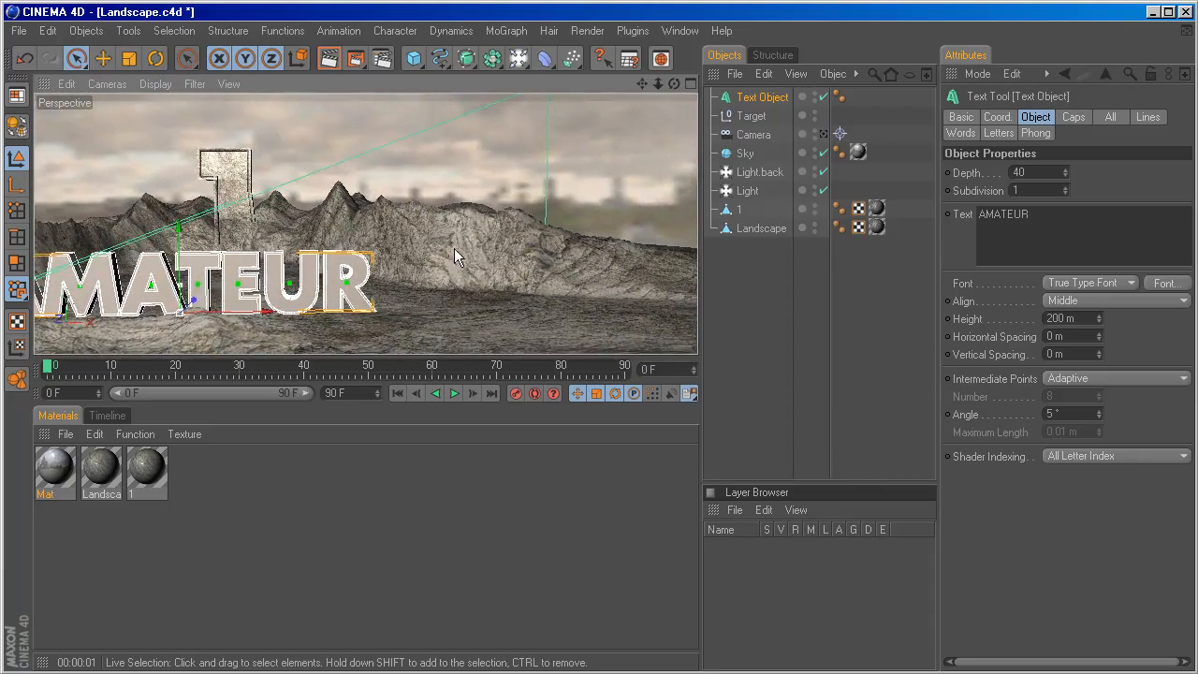
scroll(454, 248, down, 2)
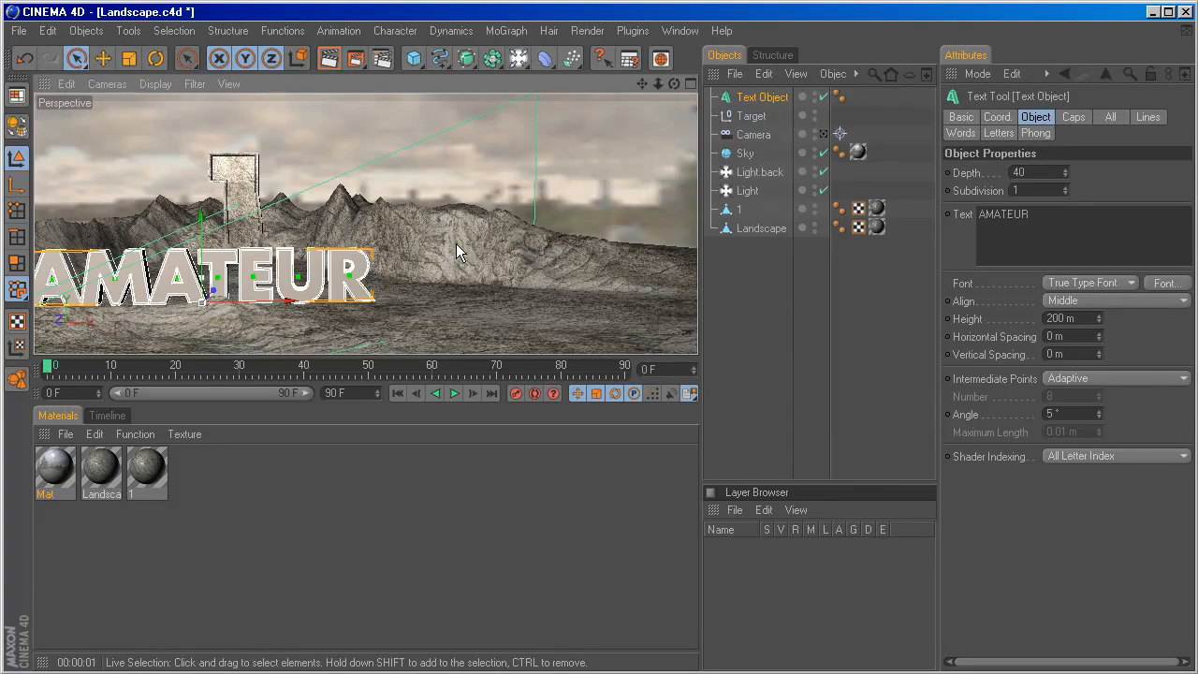
click(746, 155)
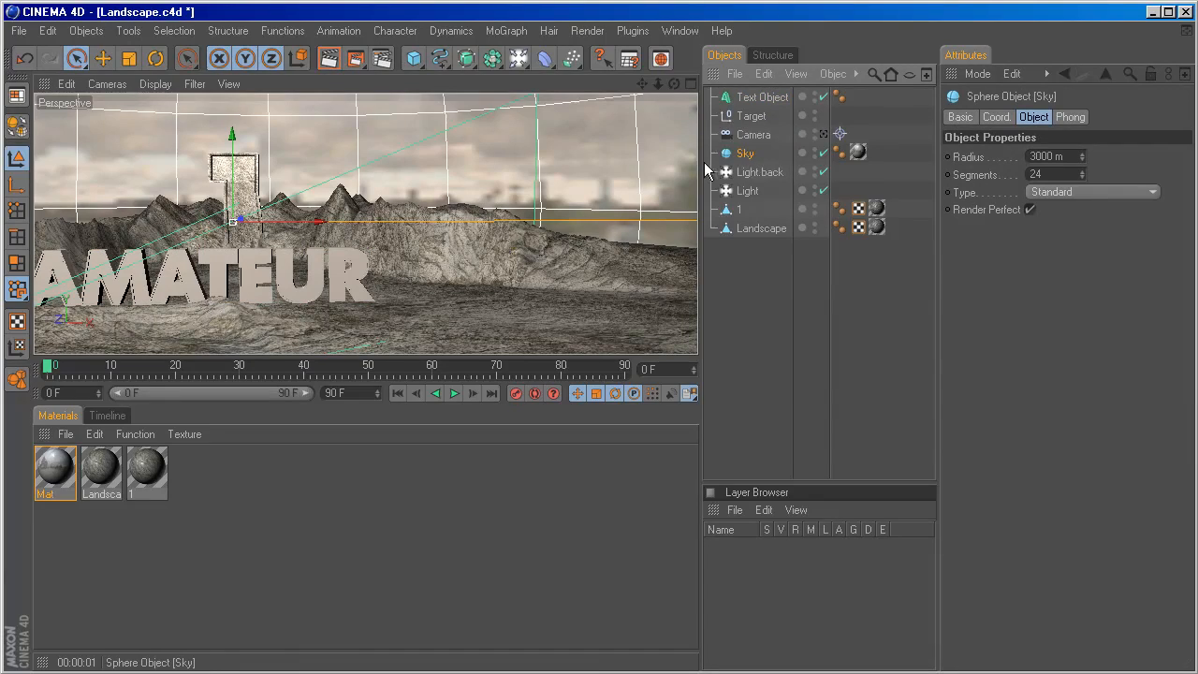
click(1033, 157)
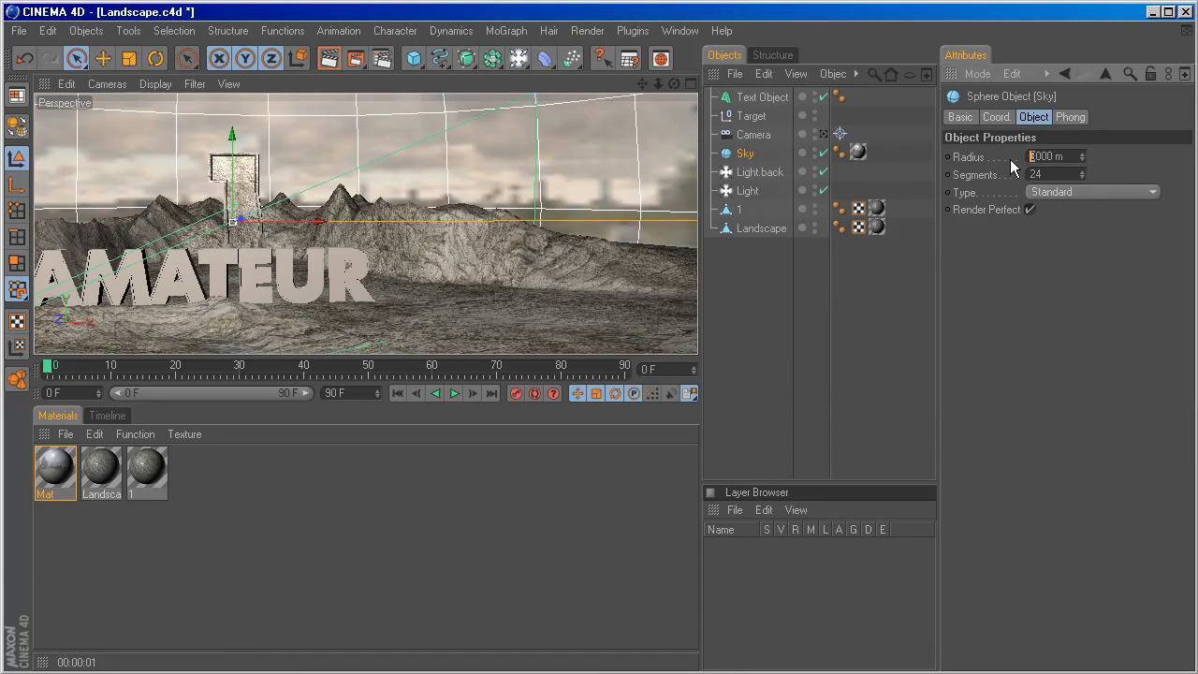
key(Return)
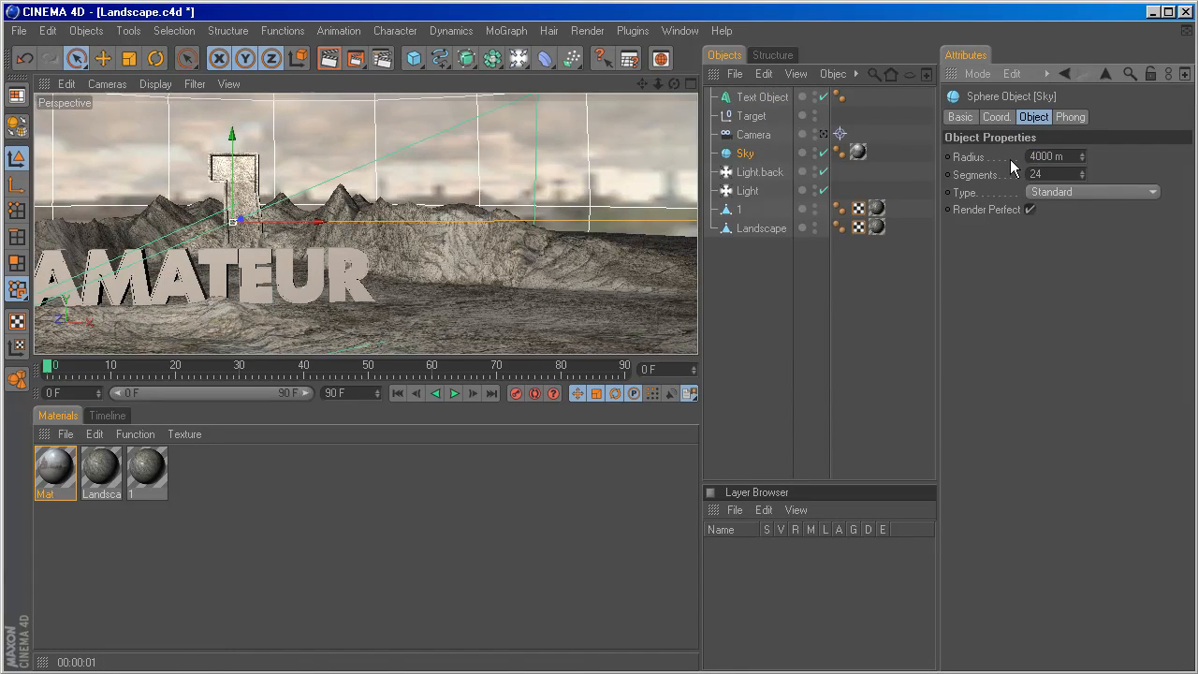
scroll(540, 230, down, 5)
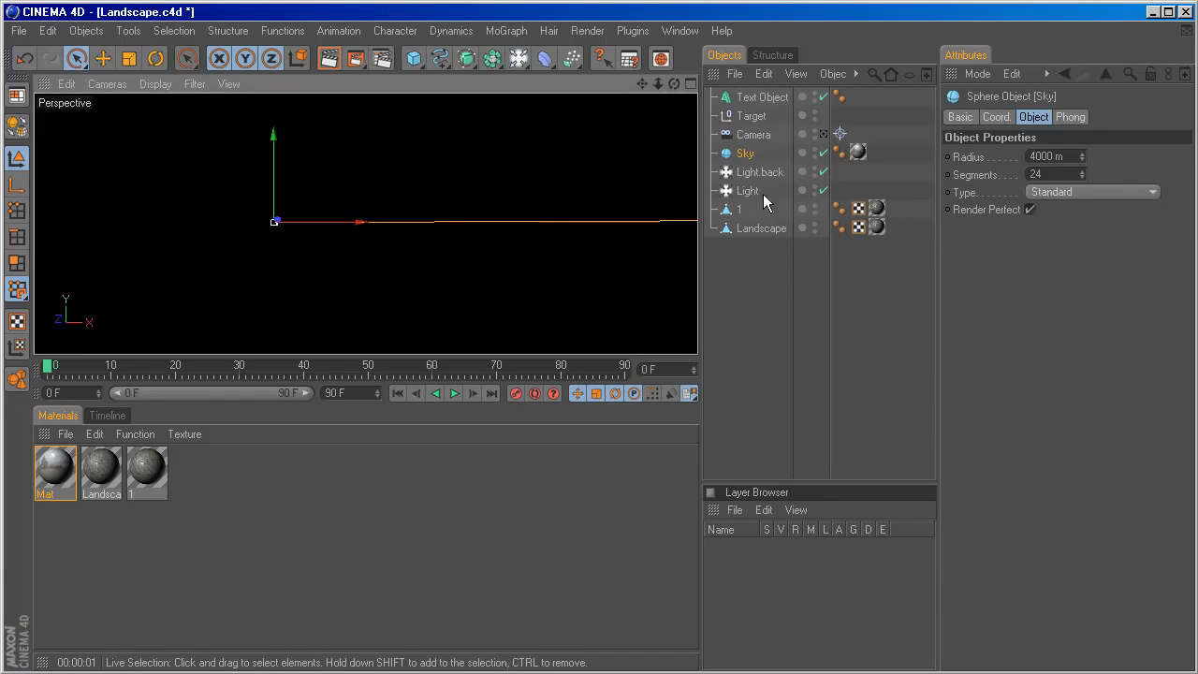
click(1027, 156)
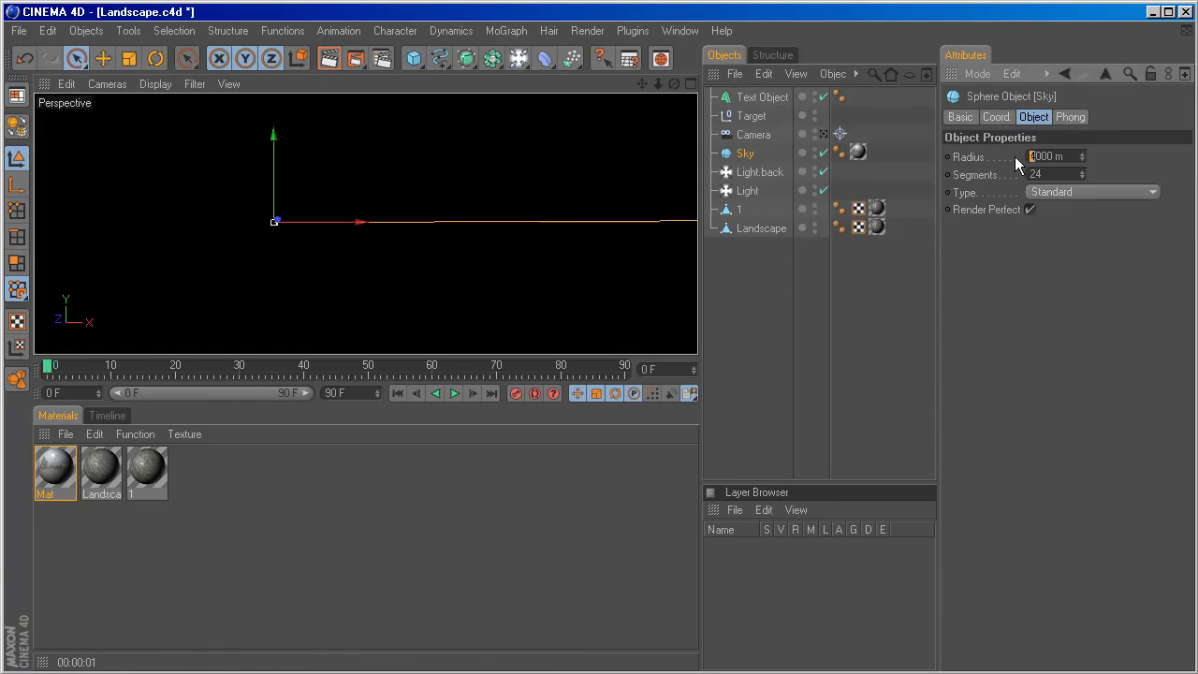
key(Return)
scroll(521, 214, down, 3)
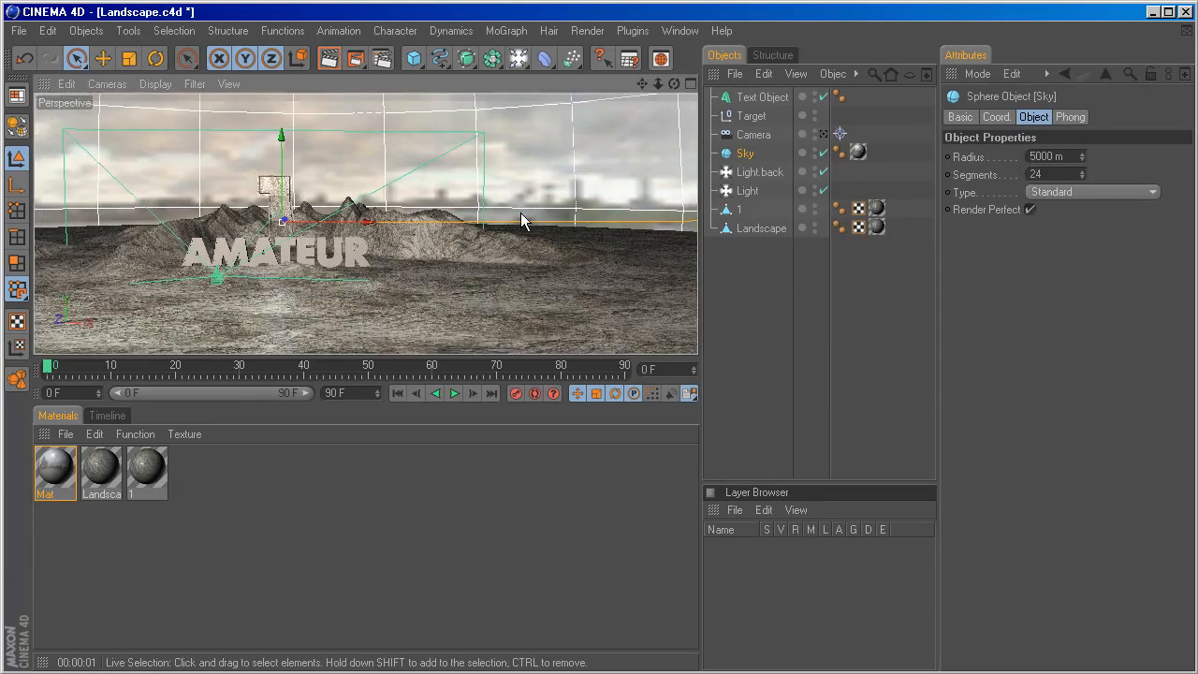
scroll(490, 268, up, 3)
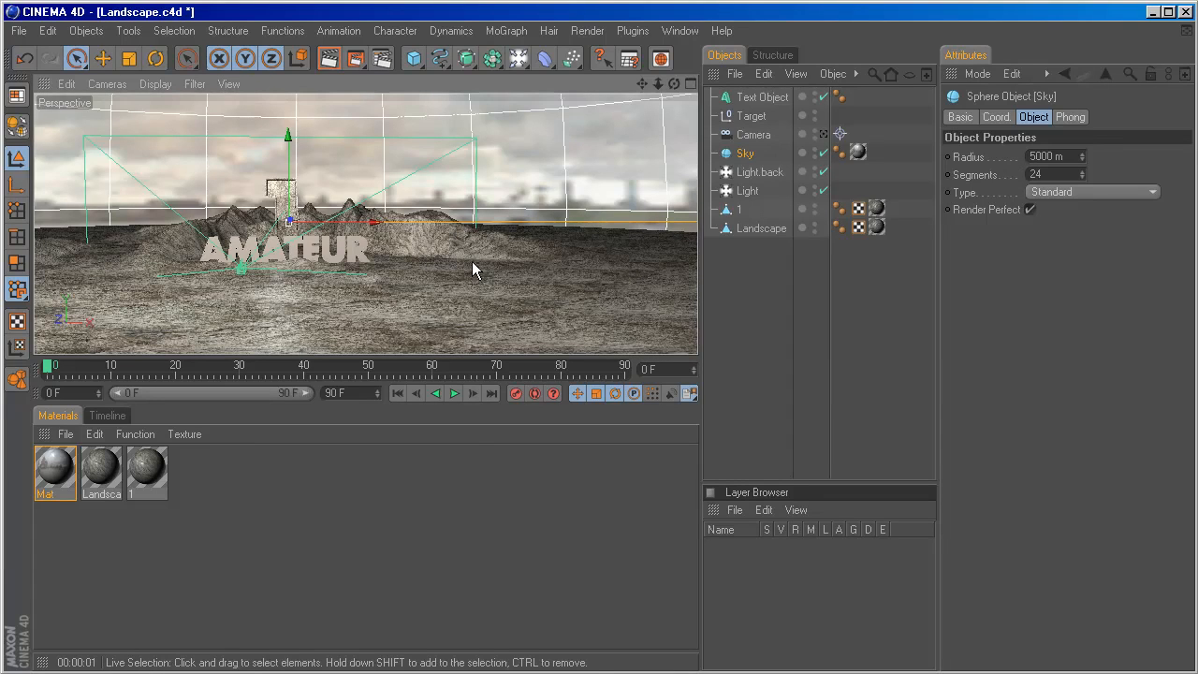
Look through the Camera and pull it back so the 1 and AMATEUR appear smaller against the landscape.
click(758, 139)
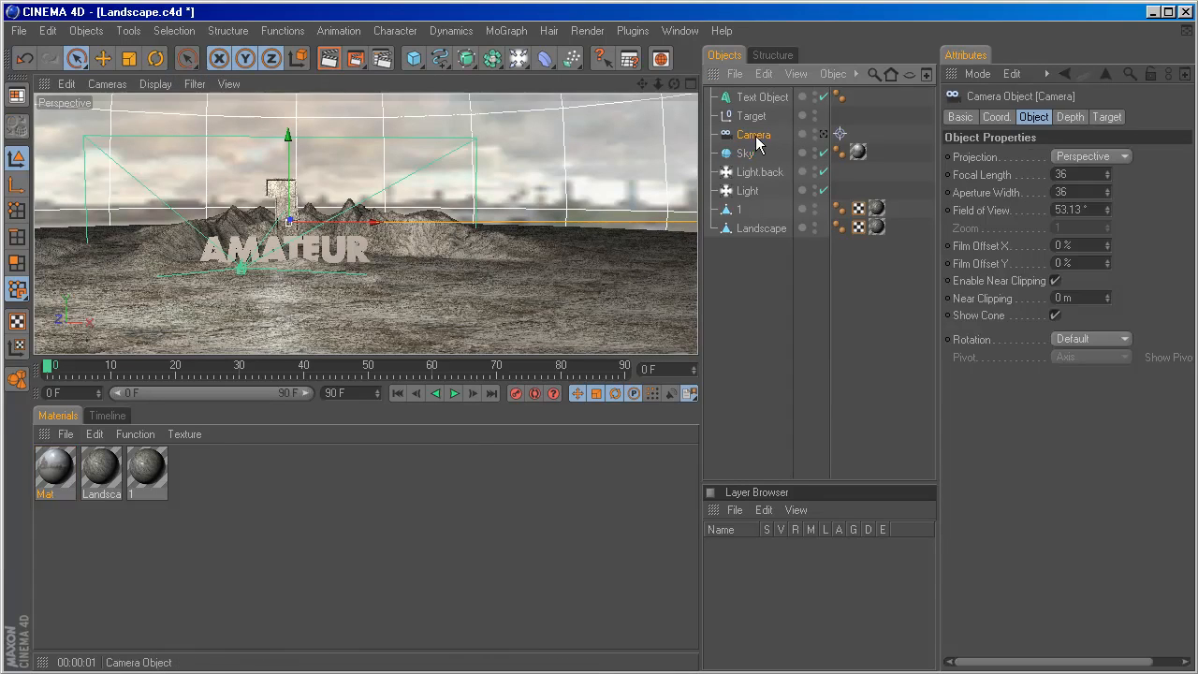
click(824, 136)
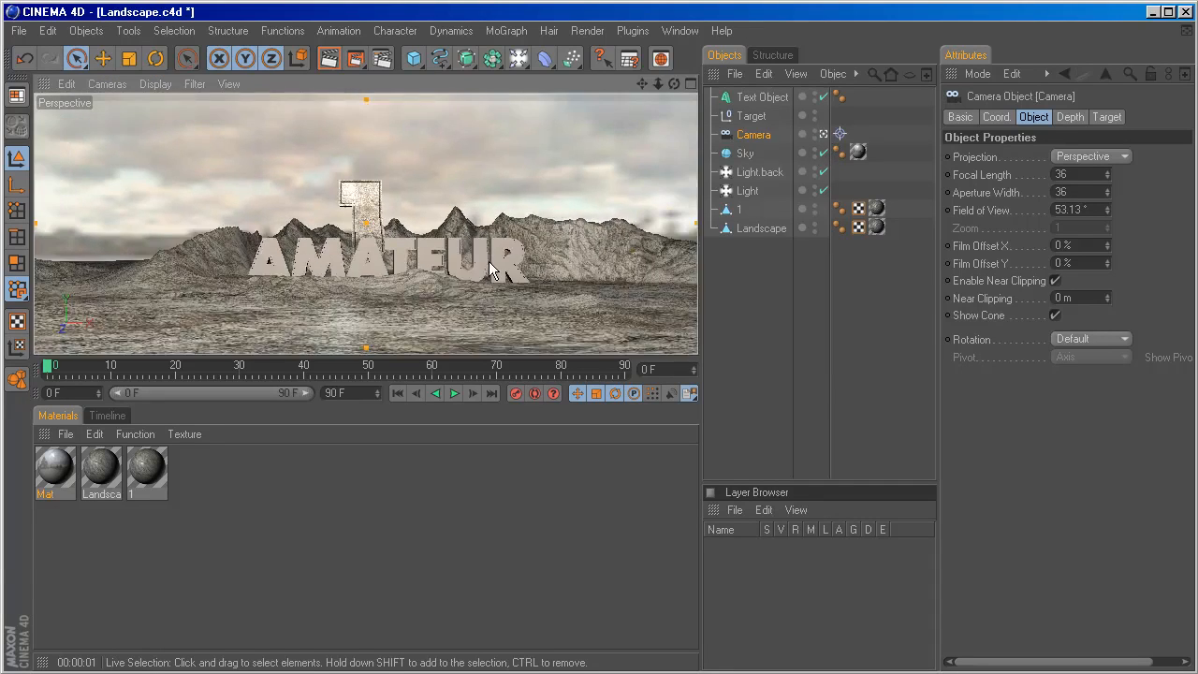
scroll(489, 261, down, 3)
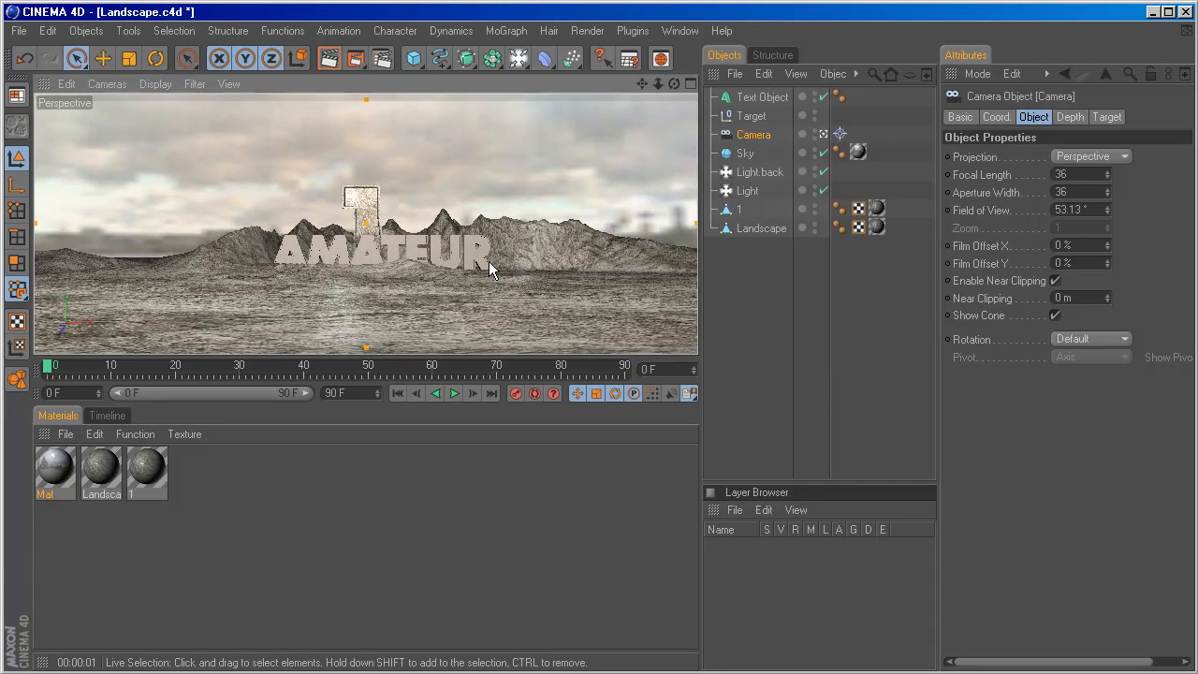
Add a second MoGraph Text object and position it at Y 165.31 m and Z -2555 m, in front of AMATEUR.
click(505, 31)
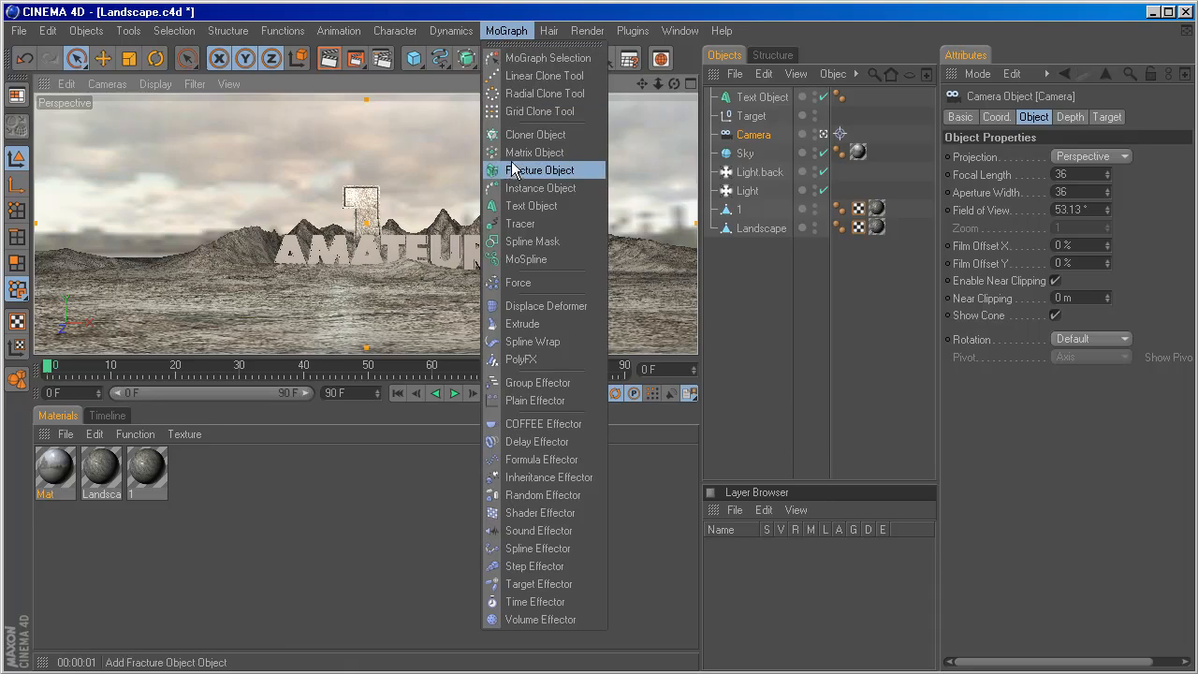
click(515, 205)
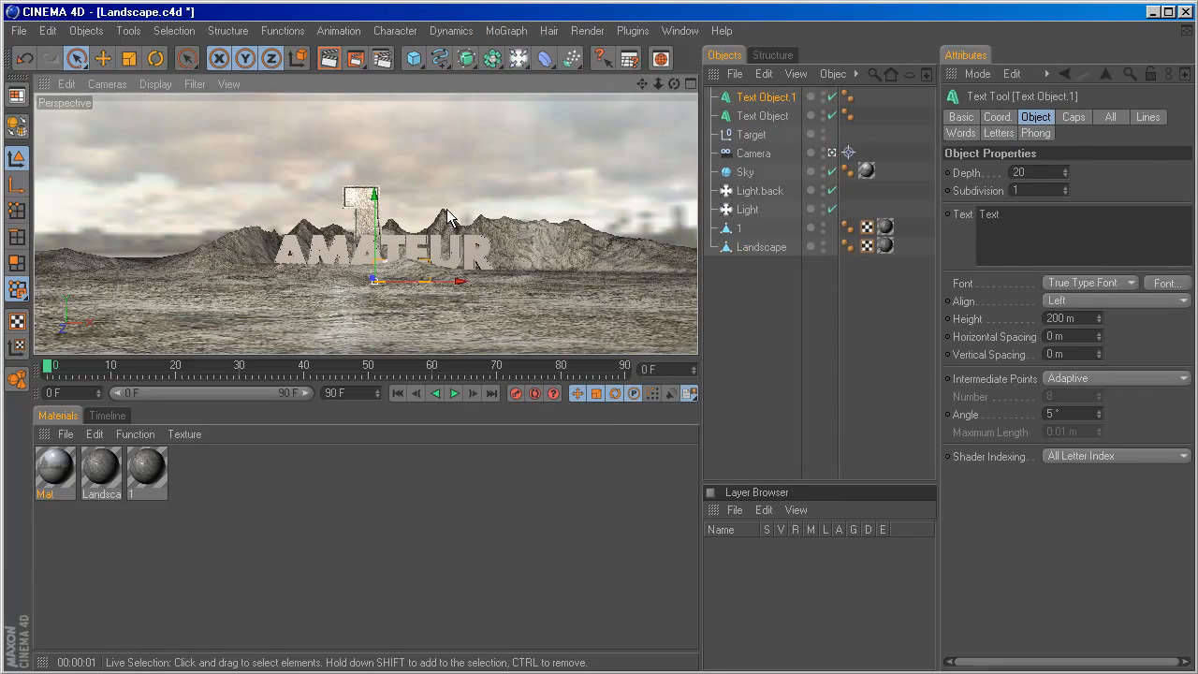
click(997, 116)
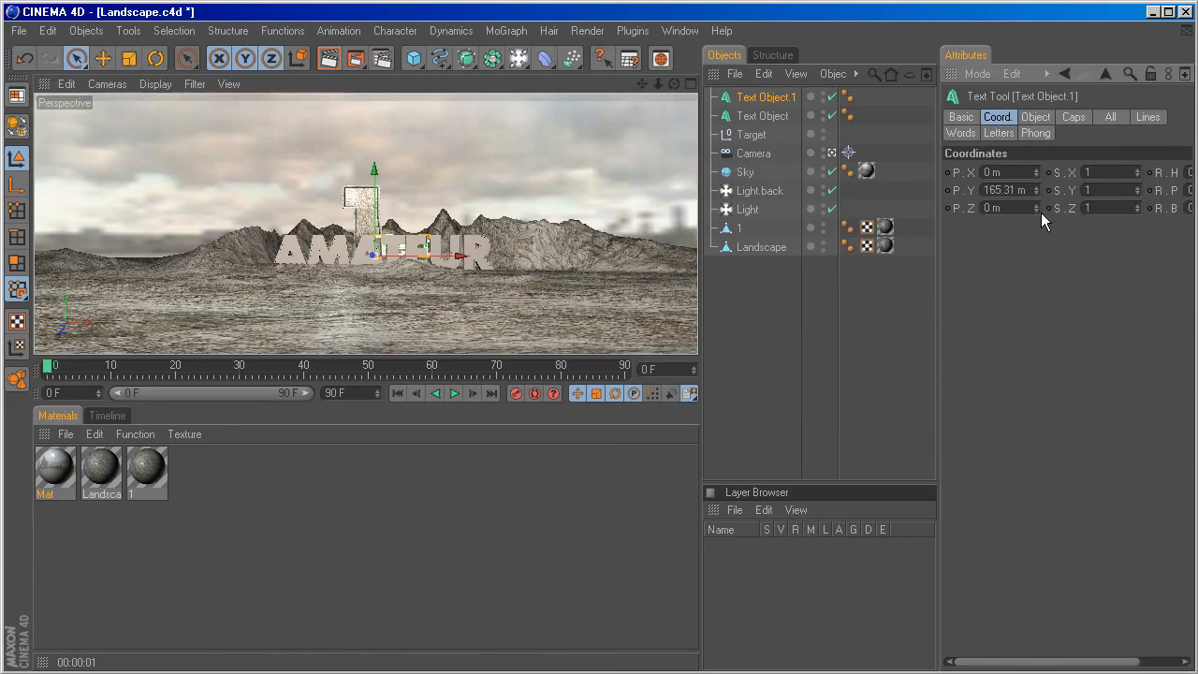
drag(1037, 210, 1038, 206)
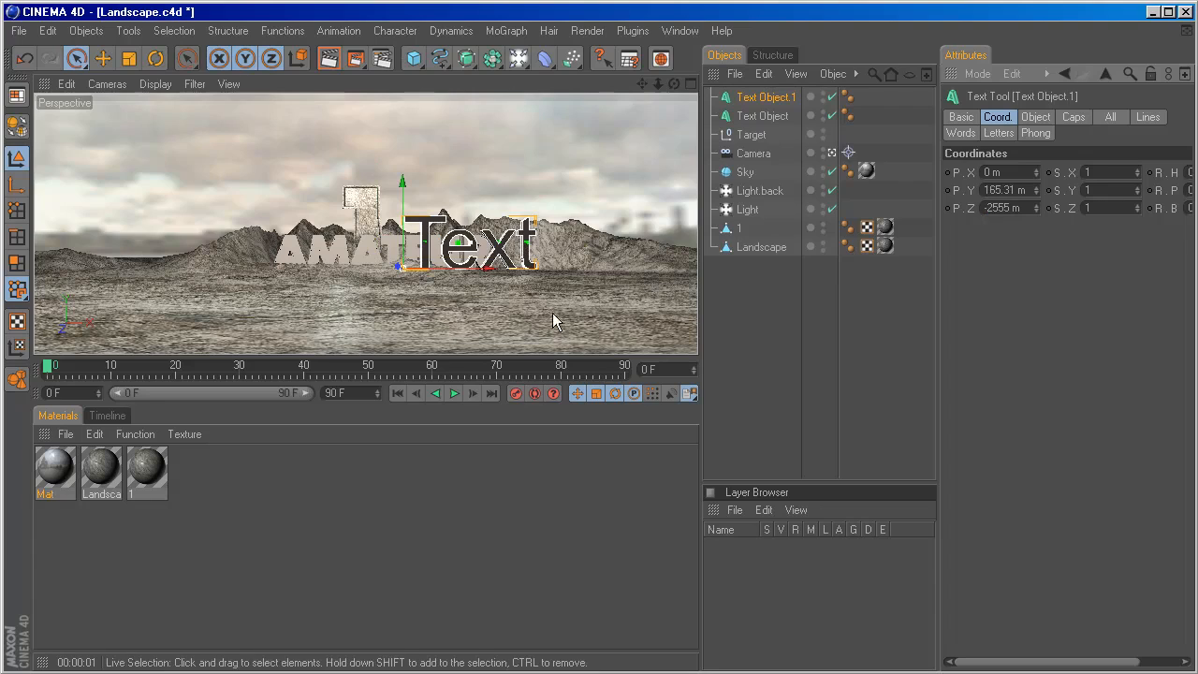
drag(397, 267, 412, 302)
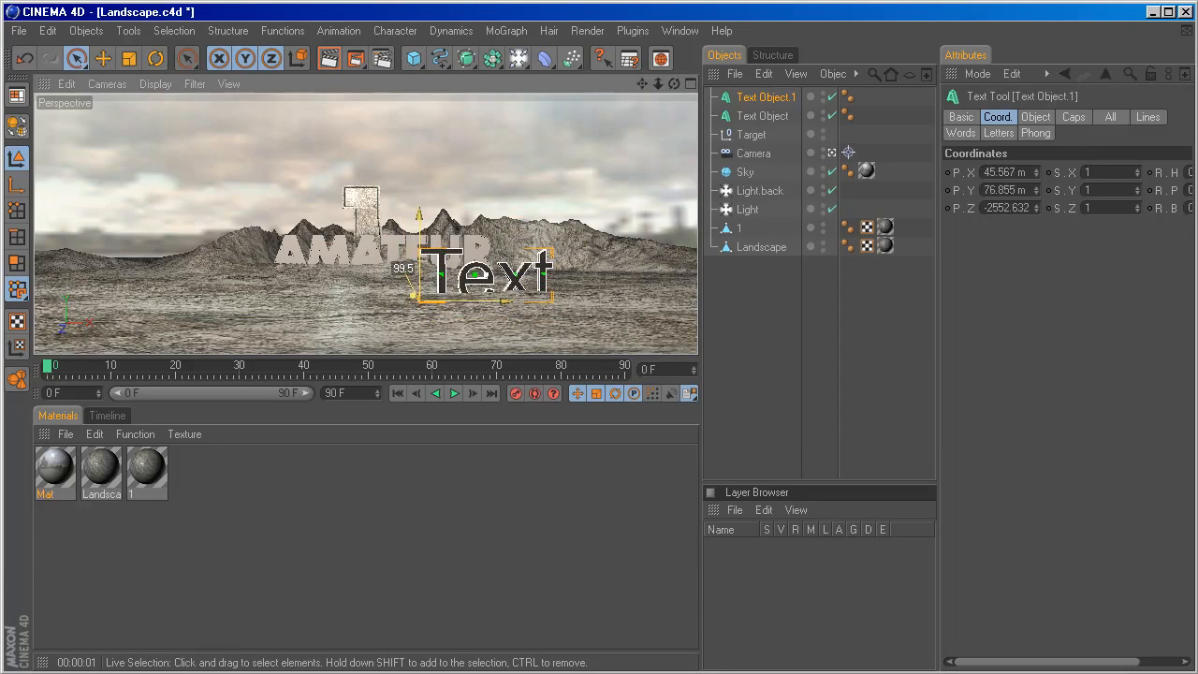
key(ctrl+z)
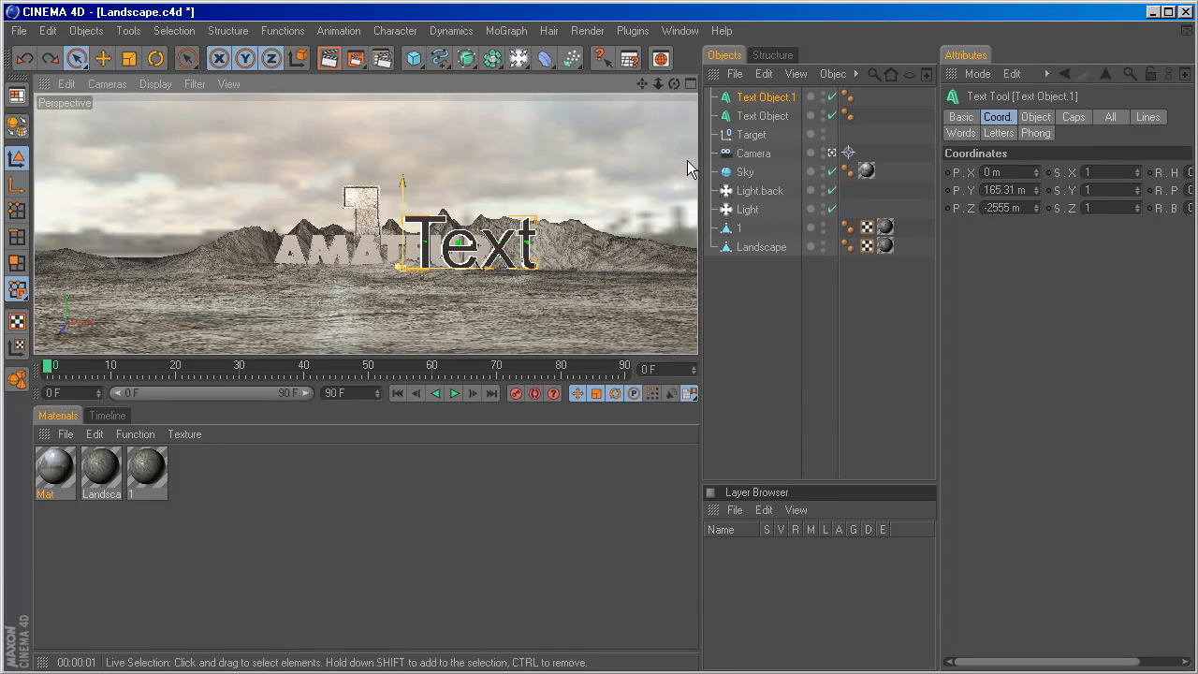
Leave the camera view and move the new text object forward along Z to about -2647 m.
click(833, 154)
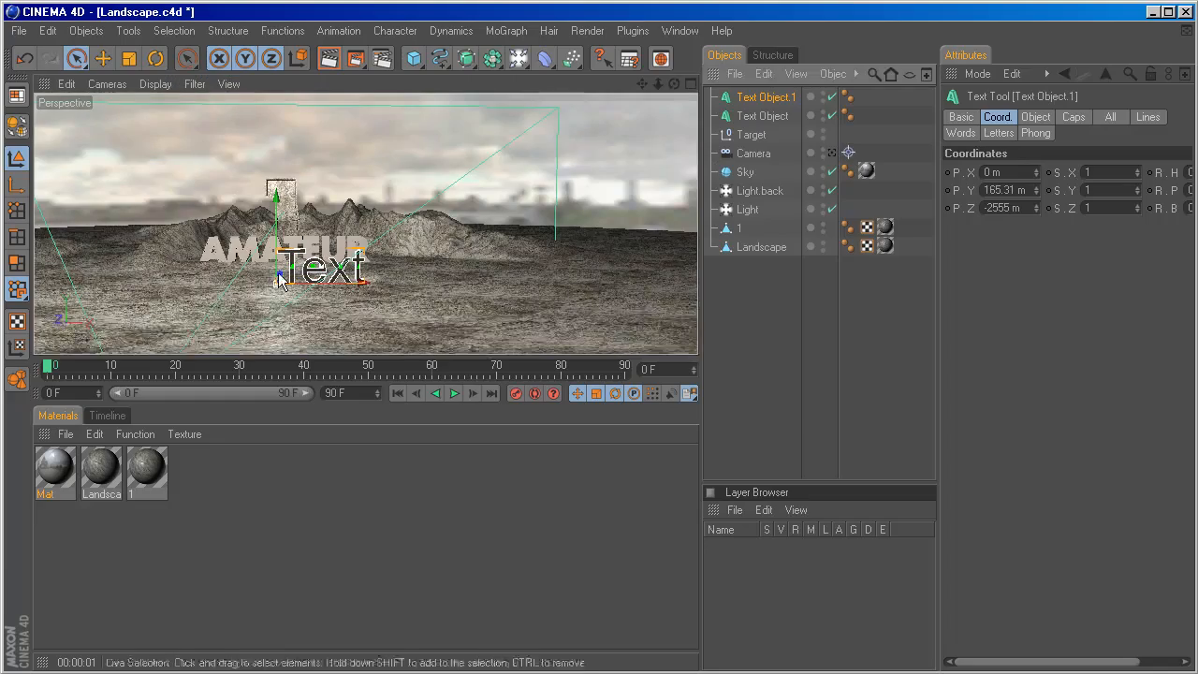
alt+drag(259, 280, 169, 342)
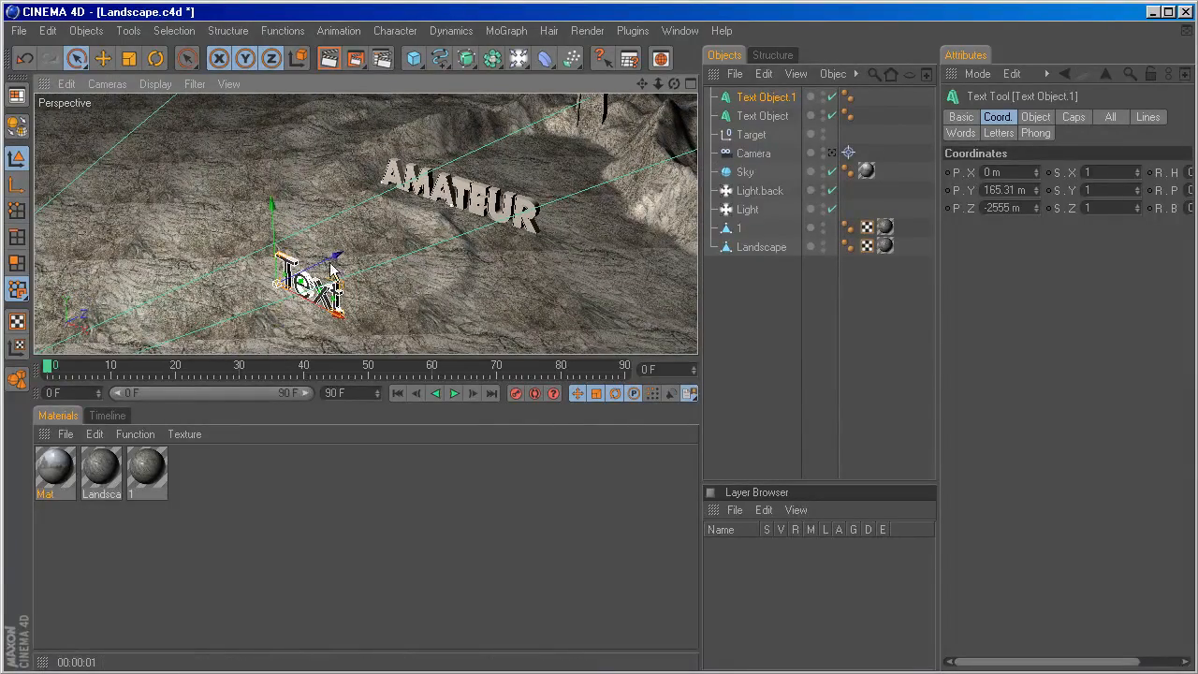
mouse_move(335, 259)
mouse_down()
mouse_move(299, 278)
mouse_move(355, 263)
mouse_up()
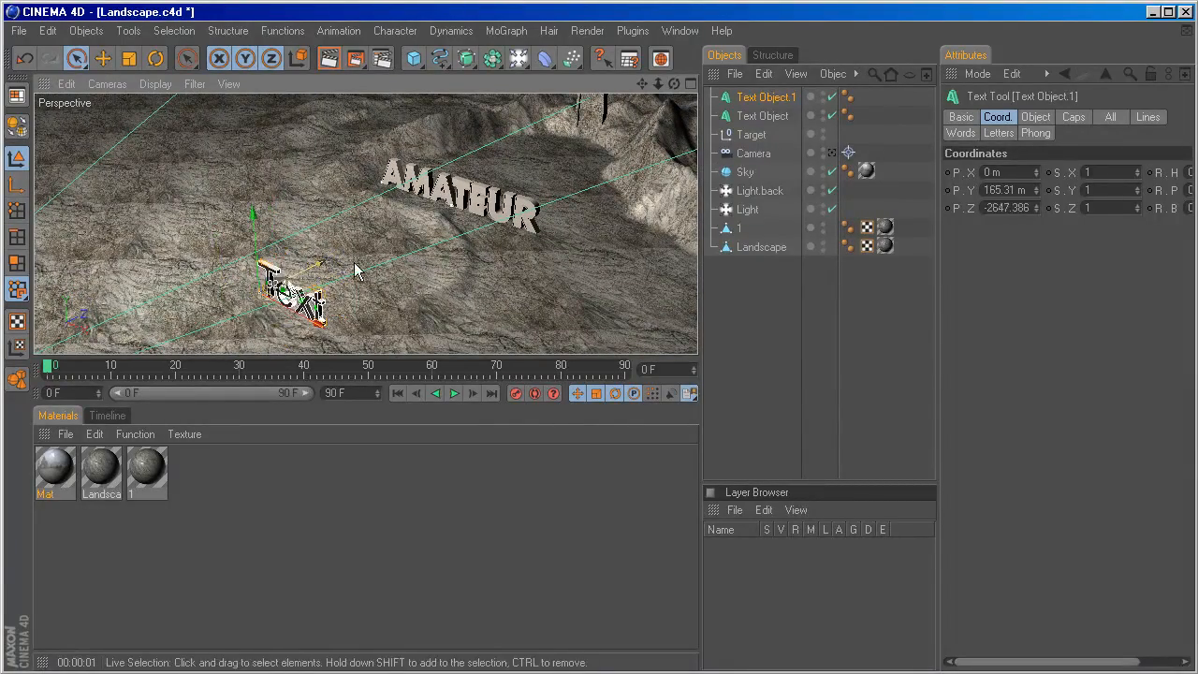
Change the new text object's wording to MEDIA and set its depth to 40.
click(1035, 117)
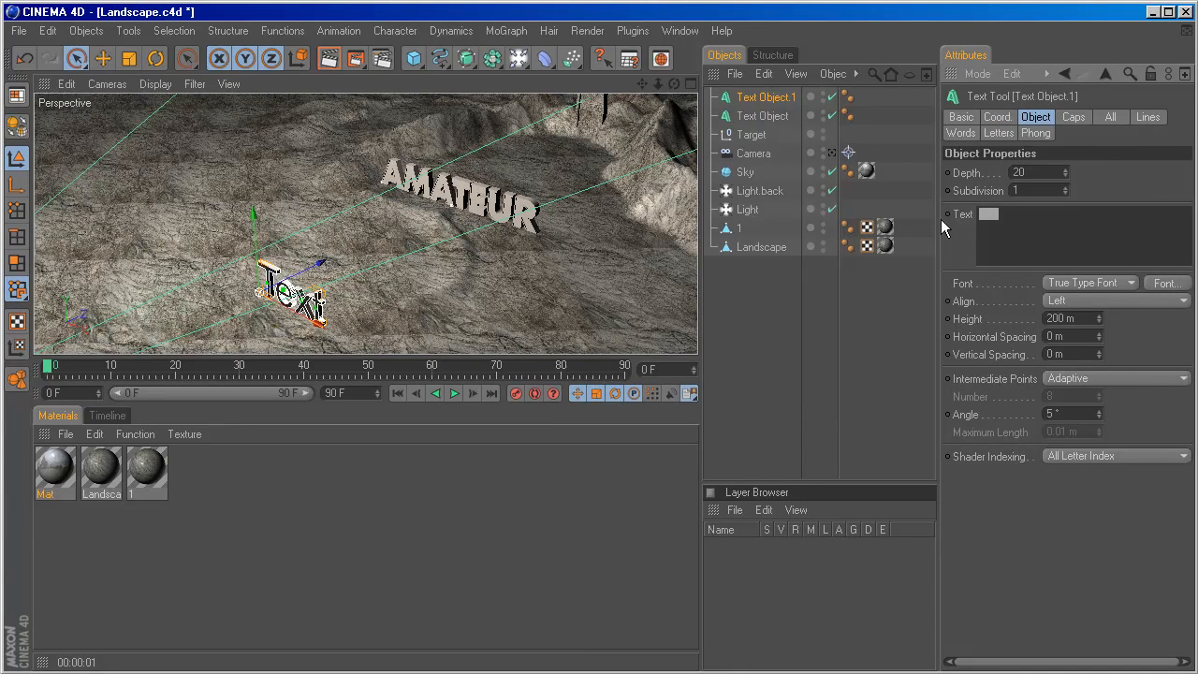
text(MEDIA)
drag(1027, 172, 965, 173)
text(40)
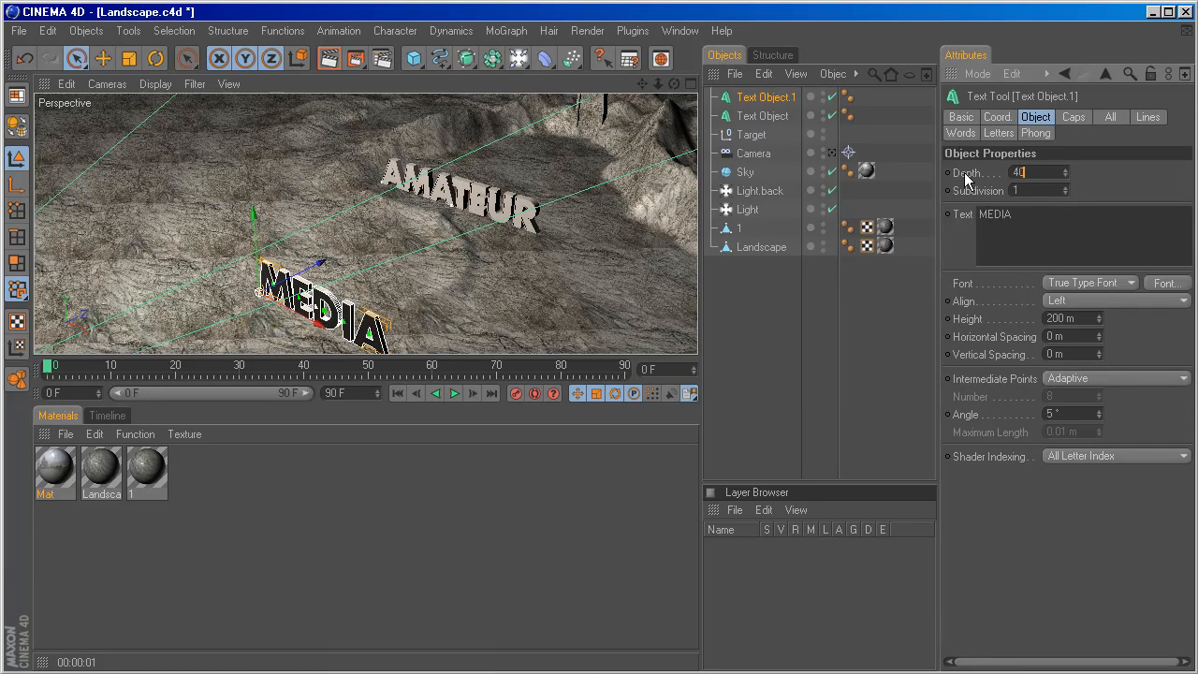
key(Return)
Give the MEDIA text Fillet Cap at both start and end, with the Engraved fillet type.
click(1069, 117)
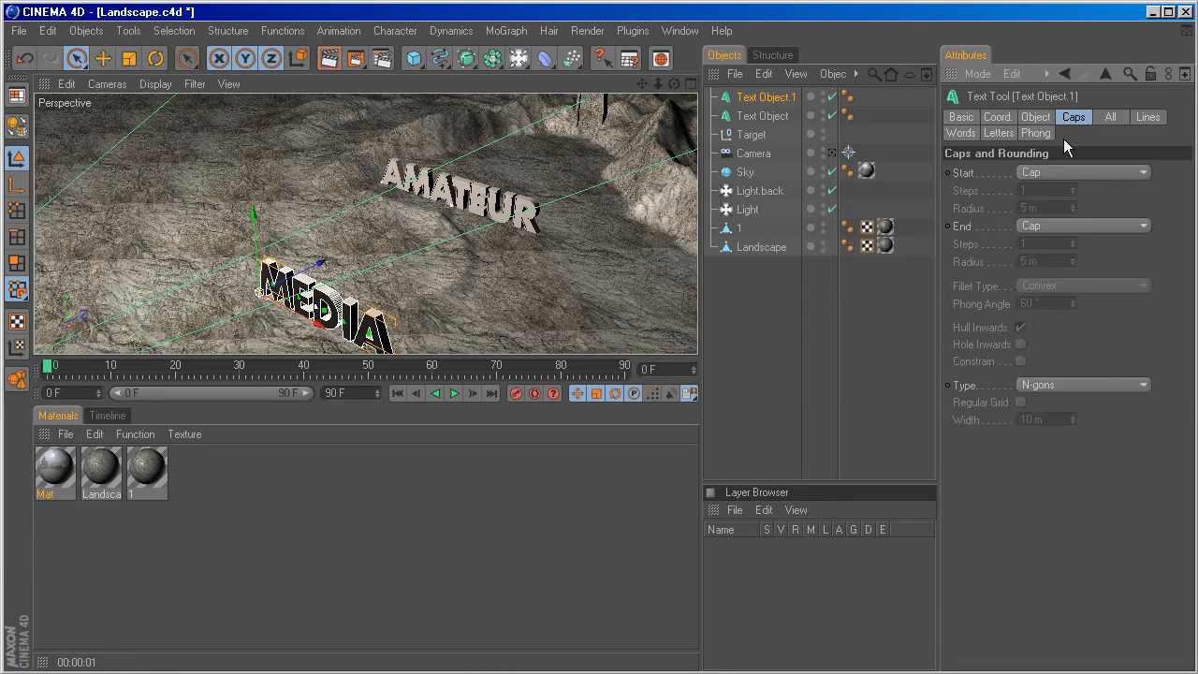
click(1068, 172)
click(1054, 245)
click(1067, 226)
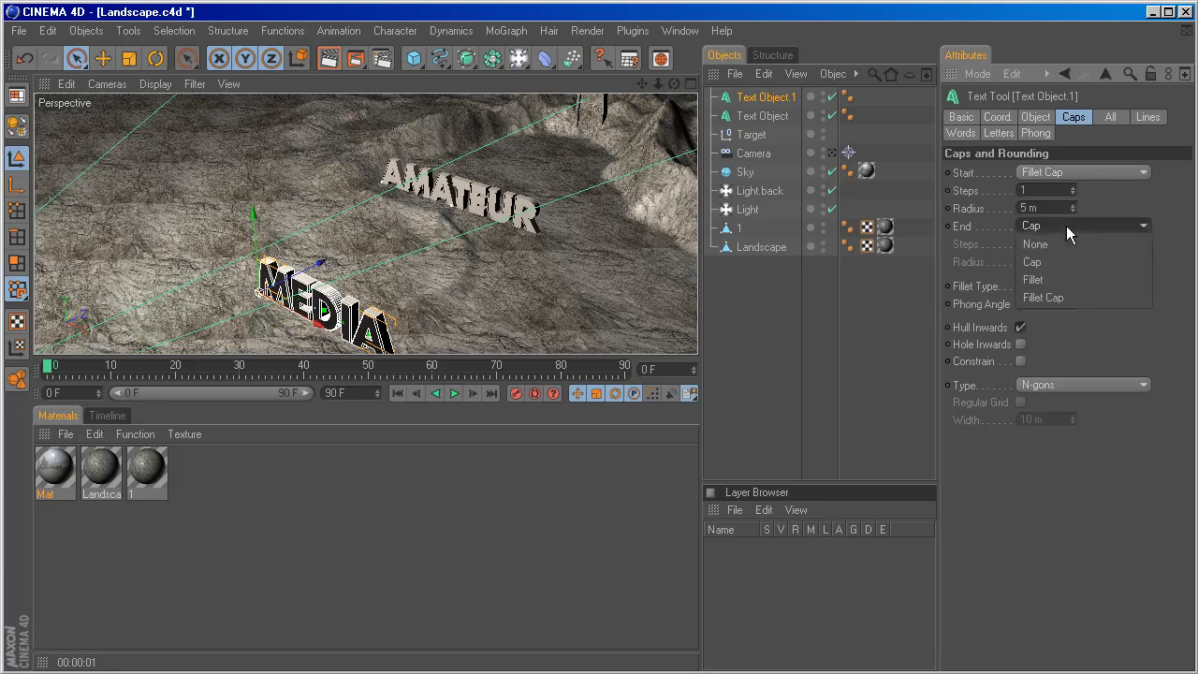
click(1063, 296)
click(1063, 288)
click(1056, 407)
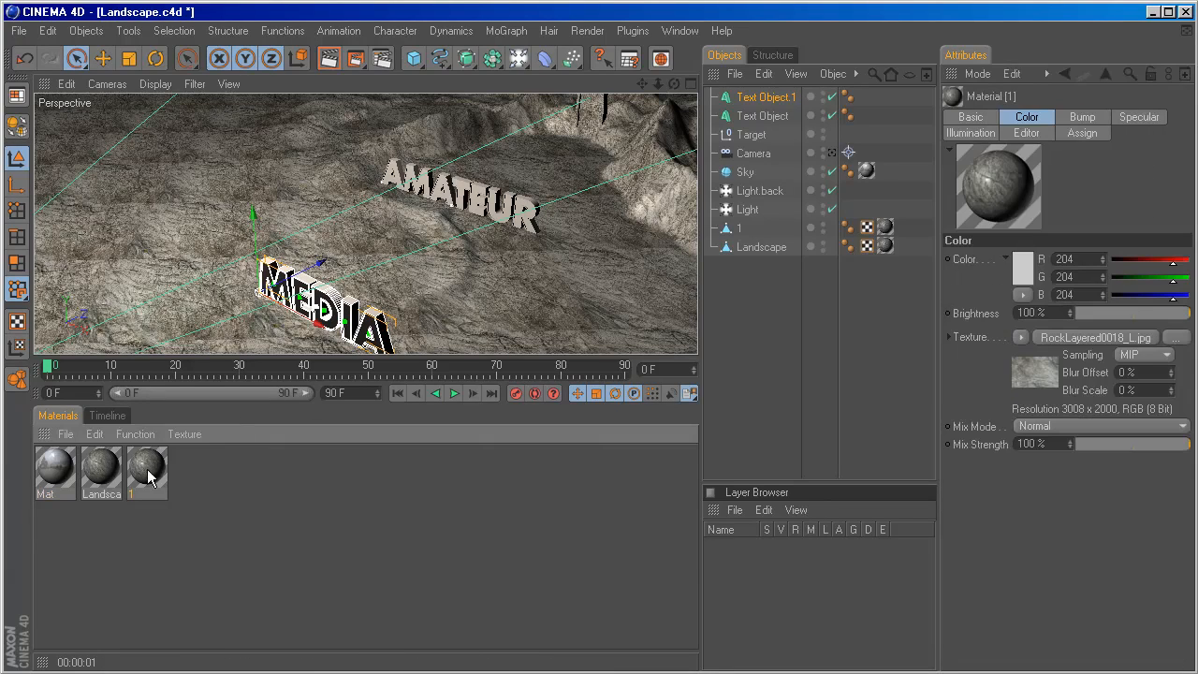
Duplicate the rock material of the 1 and rename the copy Text.
ctrl+drag(147, 469, 191, 473)
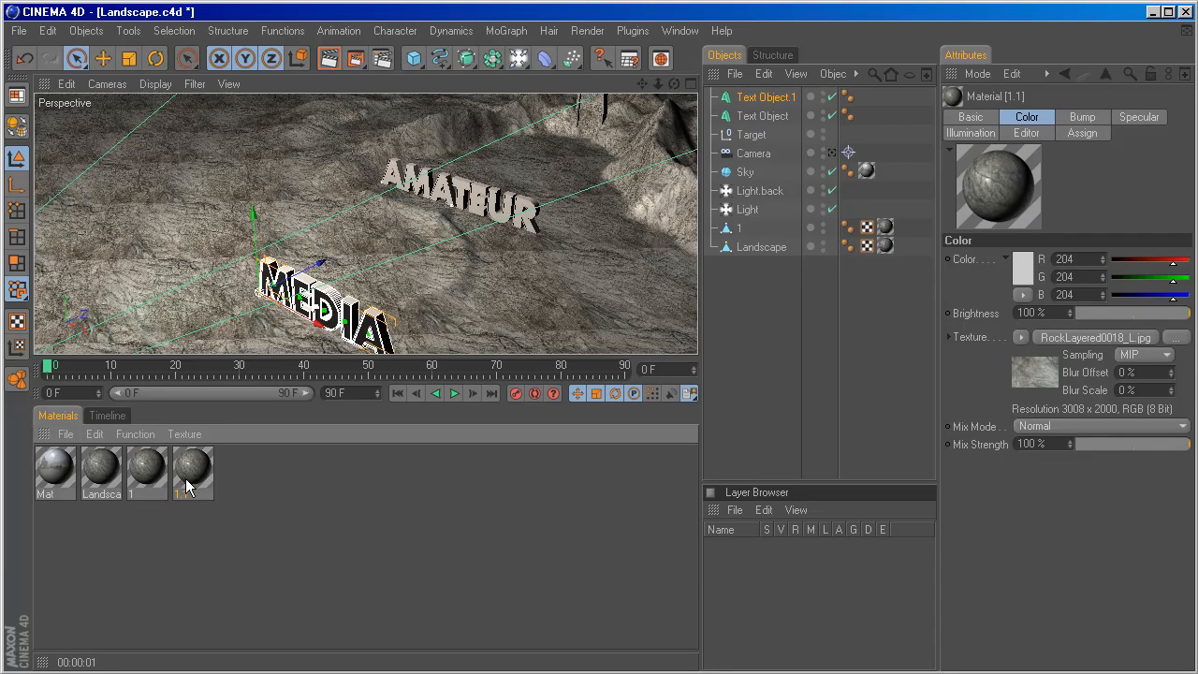
double_click(191, 473)
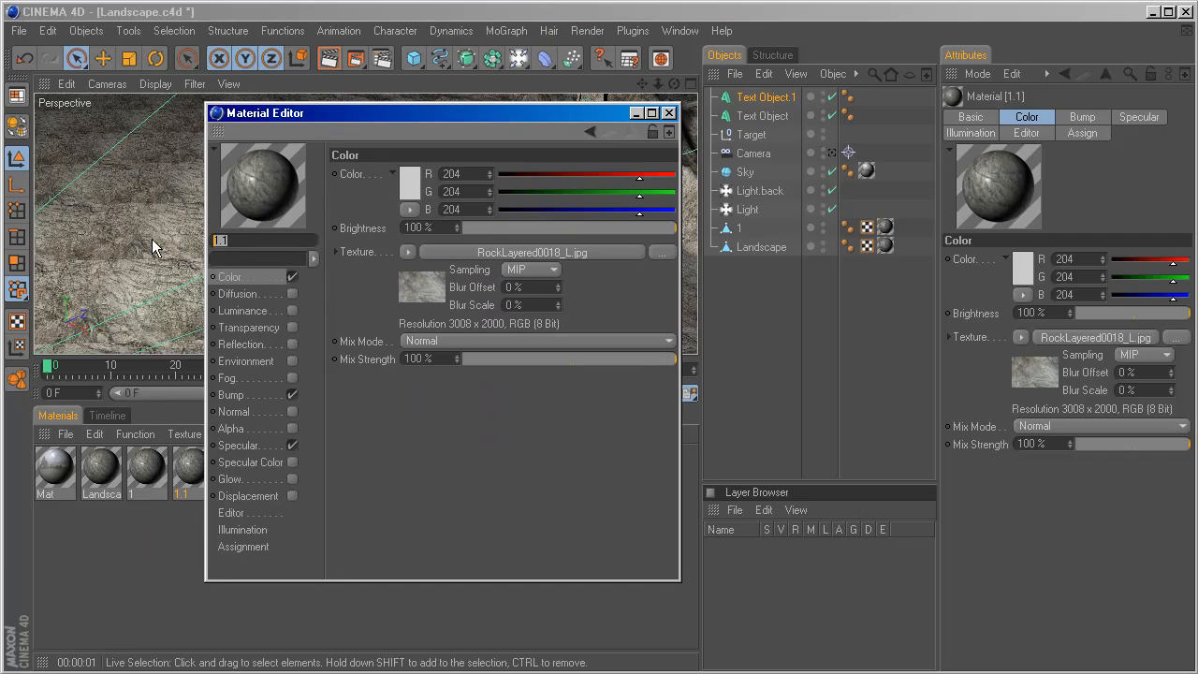
text(Text)
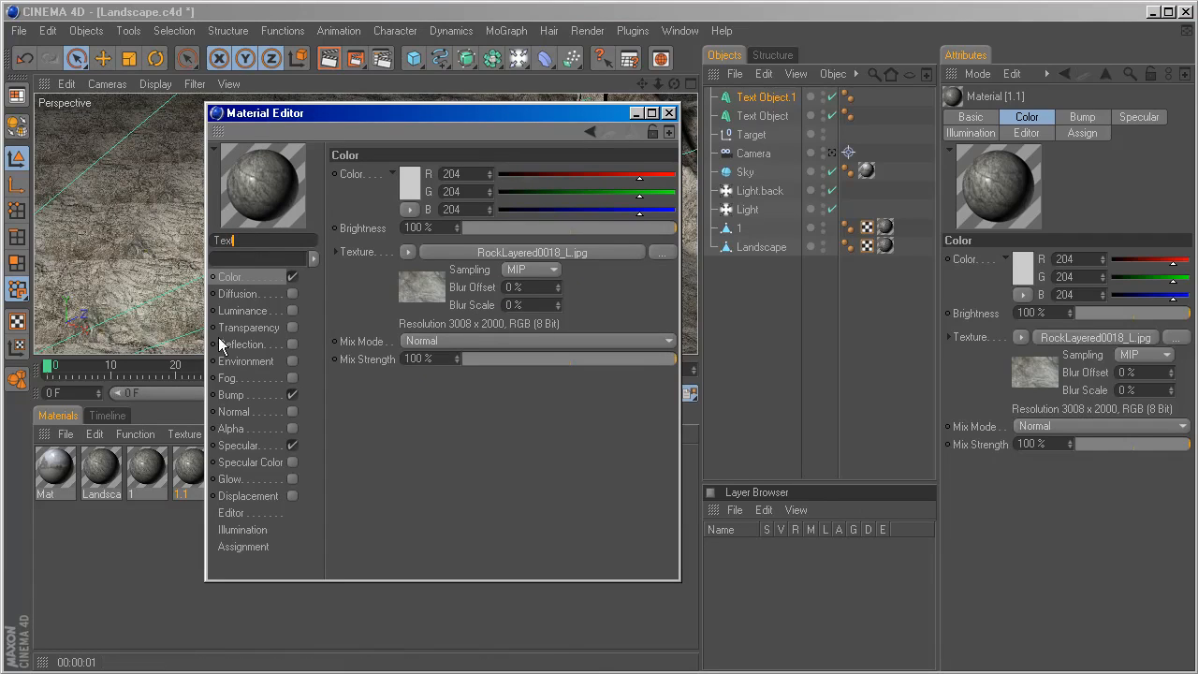
key(Return)
Wrap the Text material's color texture in a Filter shader with 6% brightness and 33% contrast, and close the Material Editor.
click(408, 252)
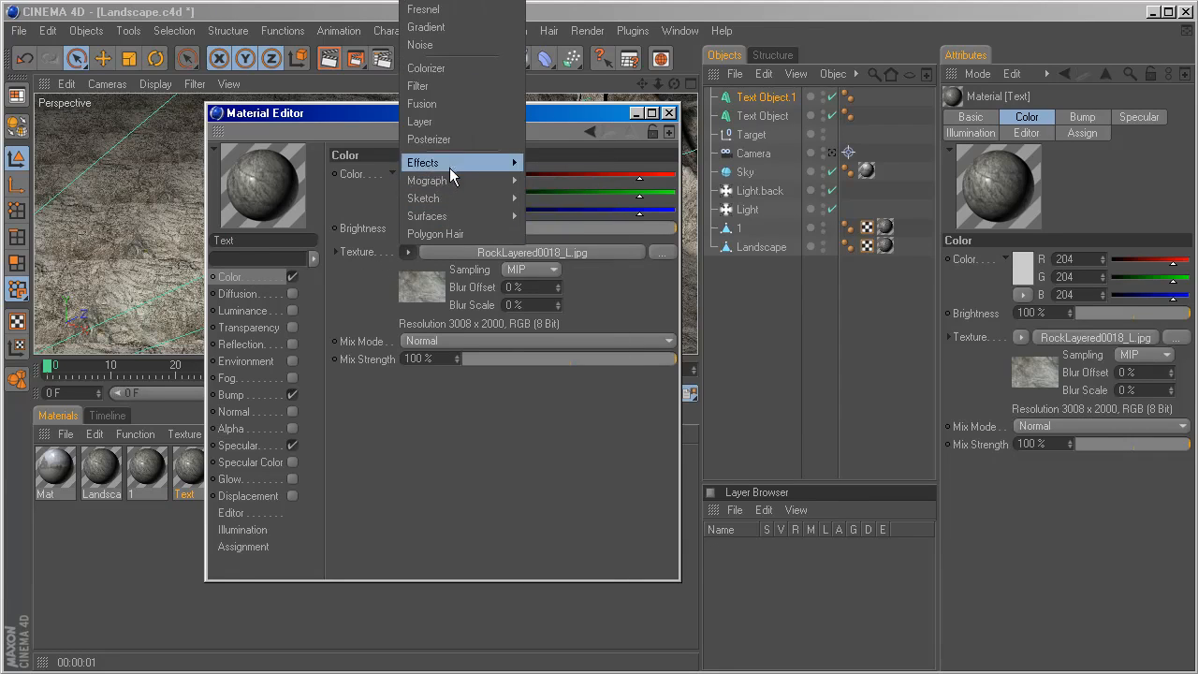
click(461, 88)
click(476, 252)
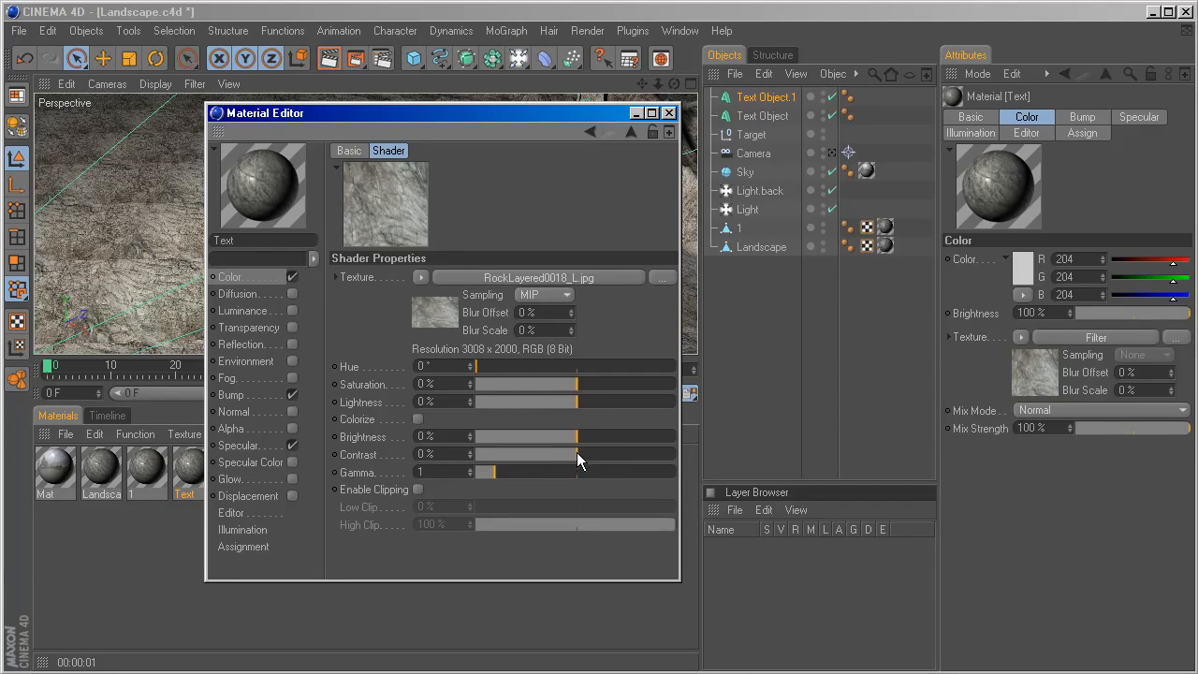
drag(578, 459, 602, 459)
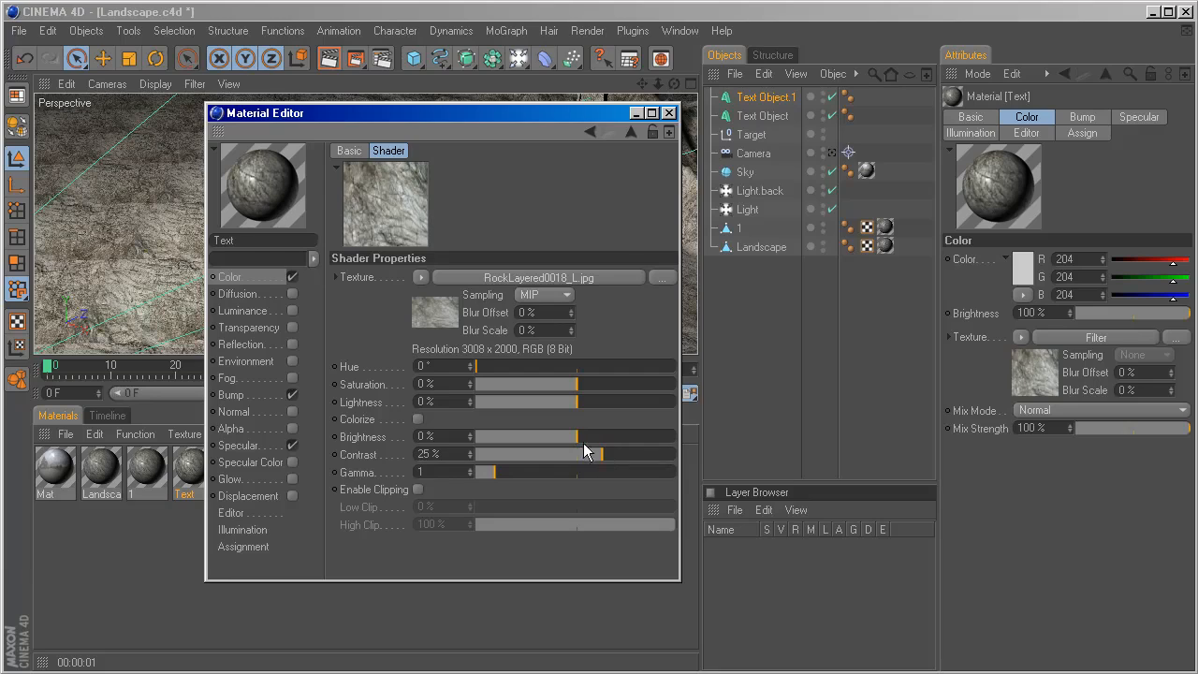
drag(578, 437, 616, 457)
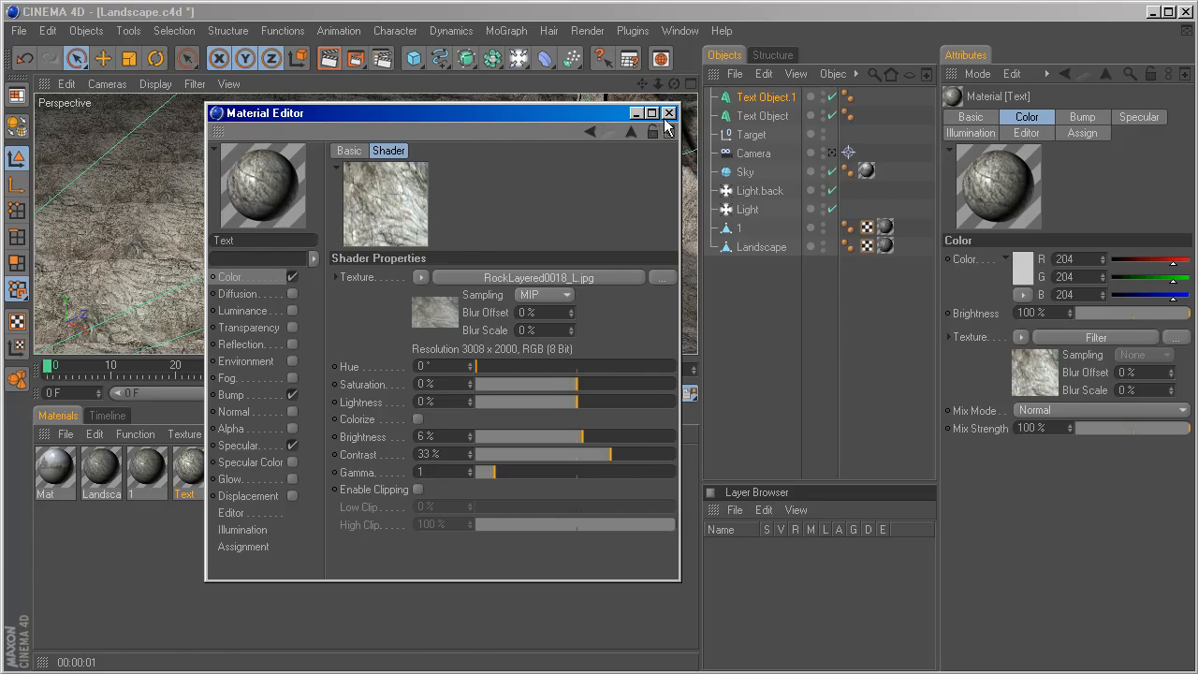
click(669, 113)
Apply the Text material to both the MEDIA and AMATEUR objects and enable Seamless on both texture tags.
drag(685, 224, 752, 97)
ctrl+drag(873, 104, 867, 114)
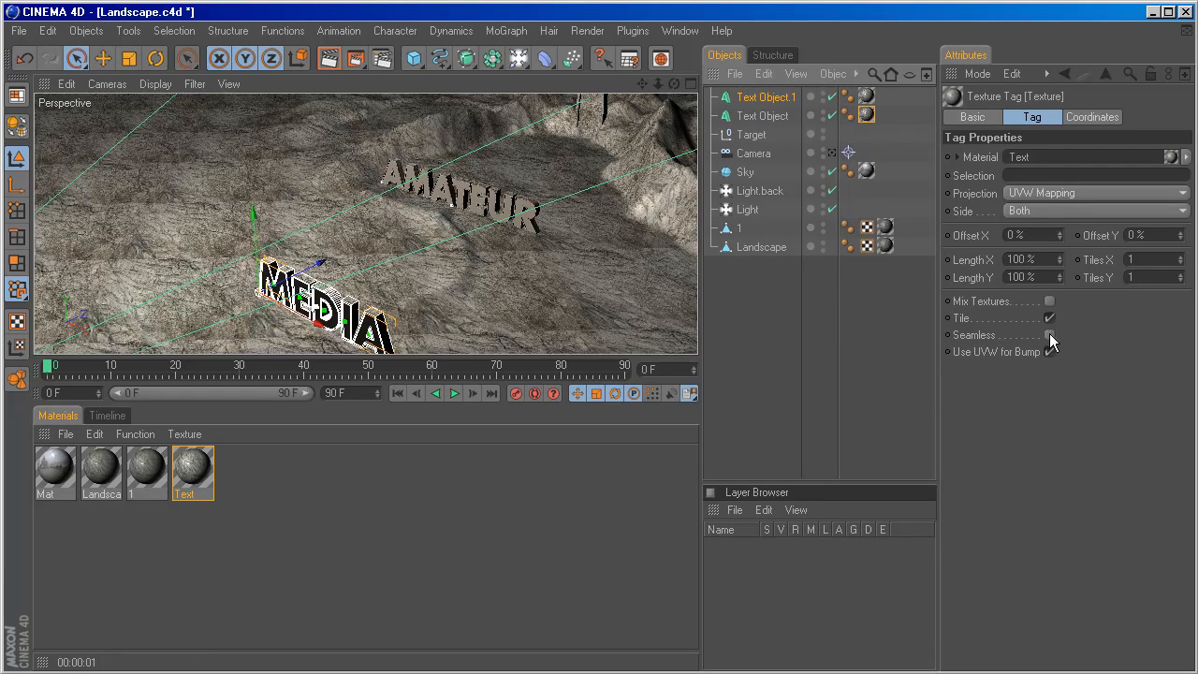
click(1049, 334)
click(866, 98)
click(1051, 335)
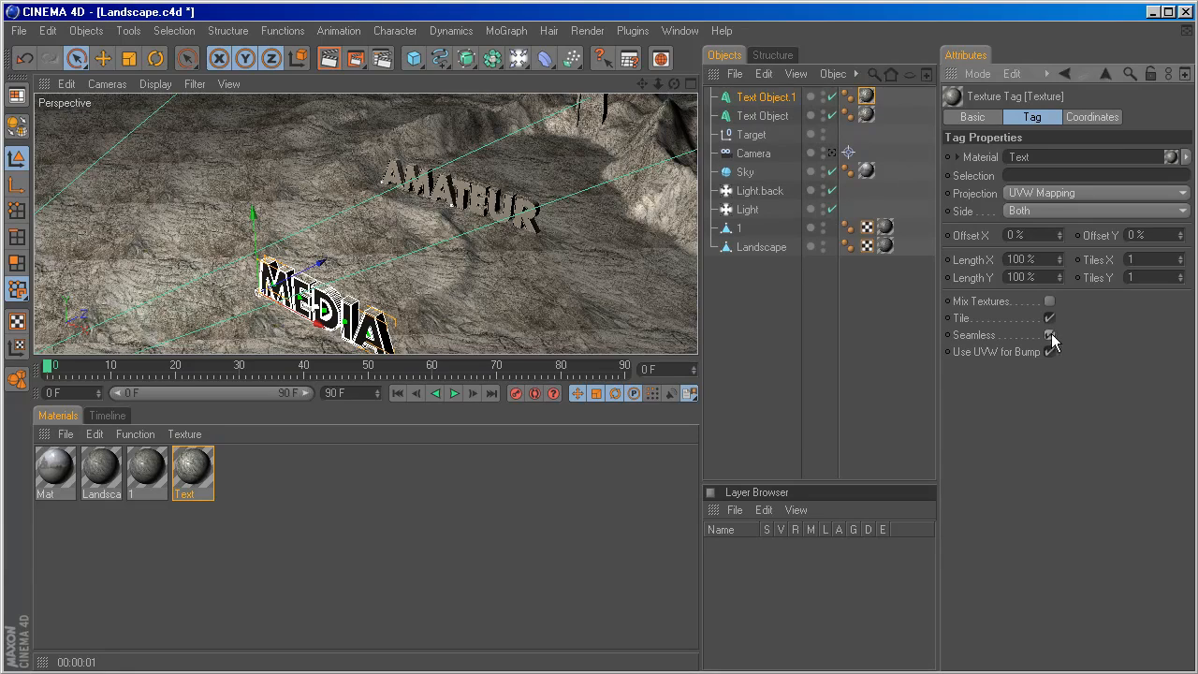
Set the texture projection to Cubic on both the MEDIA and AMATEUR texts' Text material tags.
click(1049, 191)
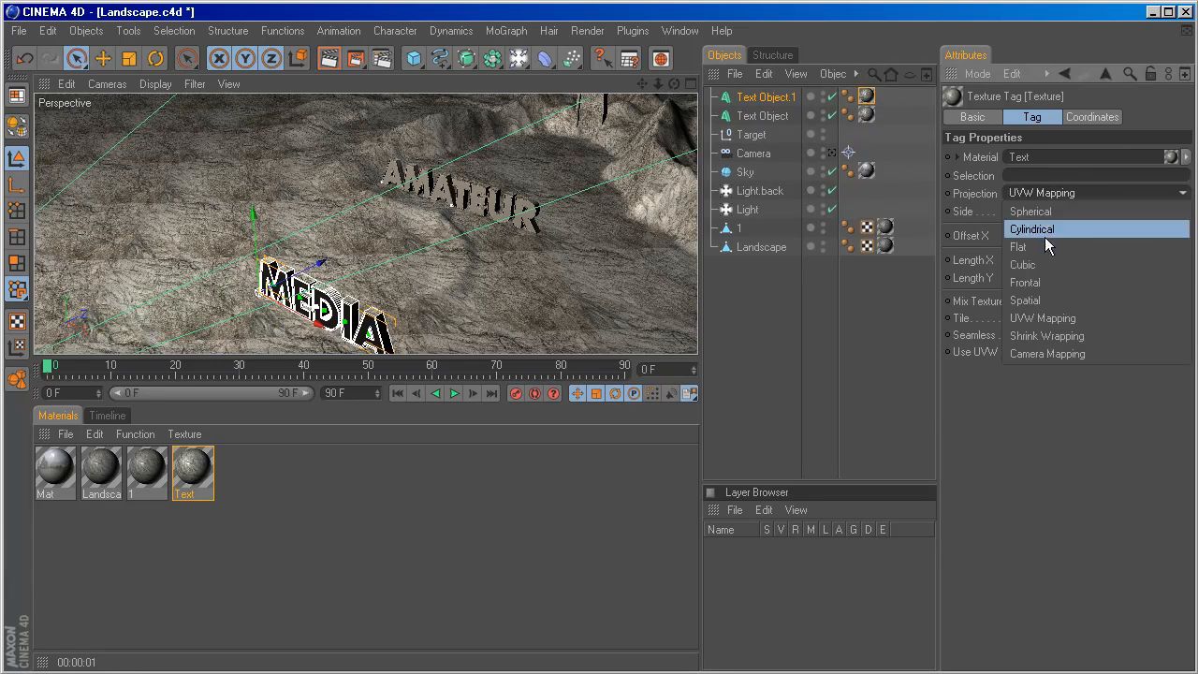
click(1048, 260)
click(867, 113)
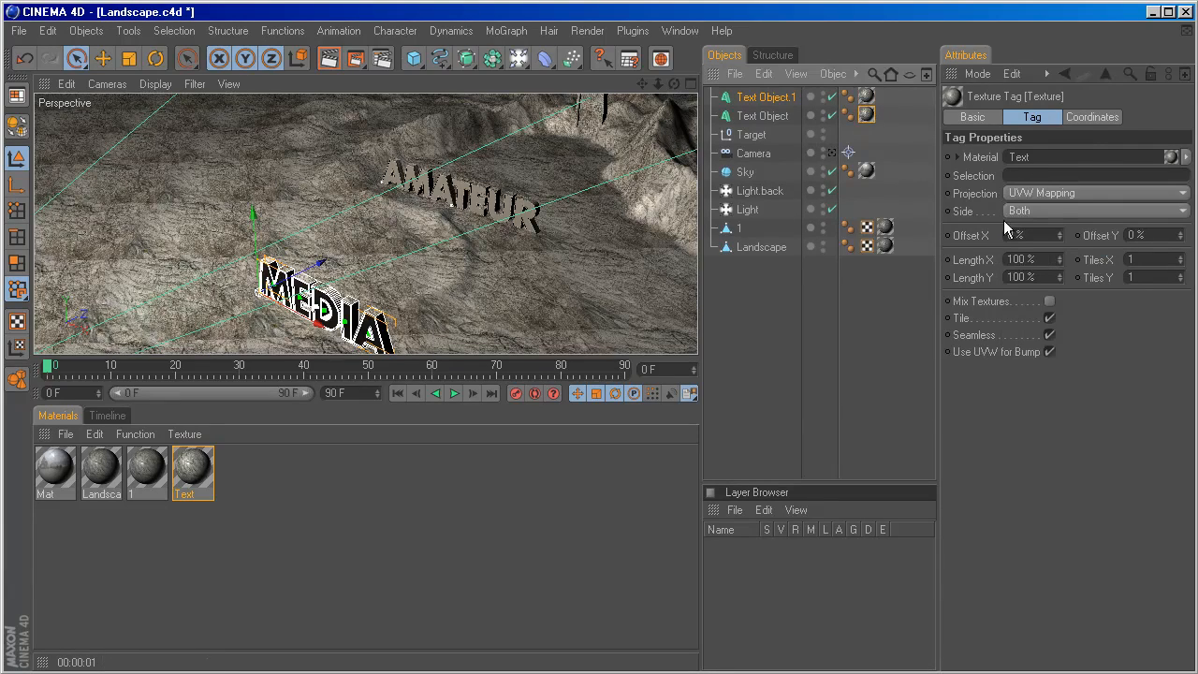
click(1049, 192)
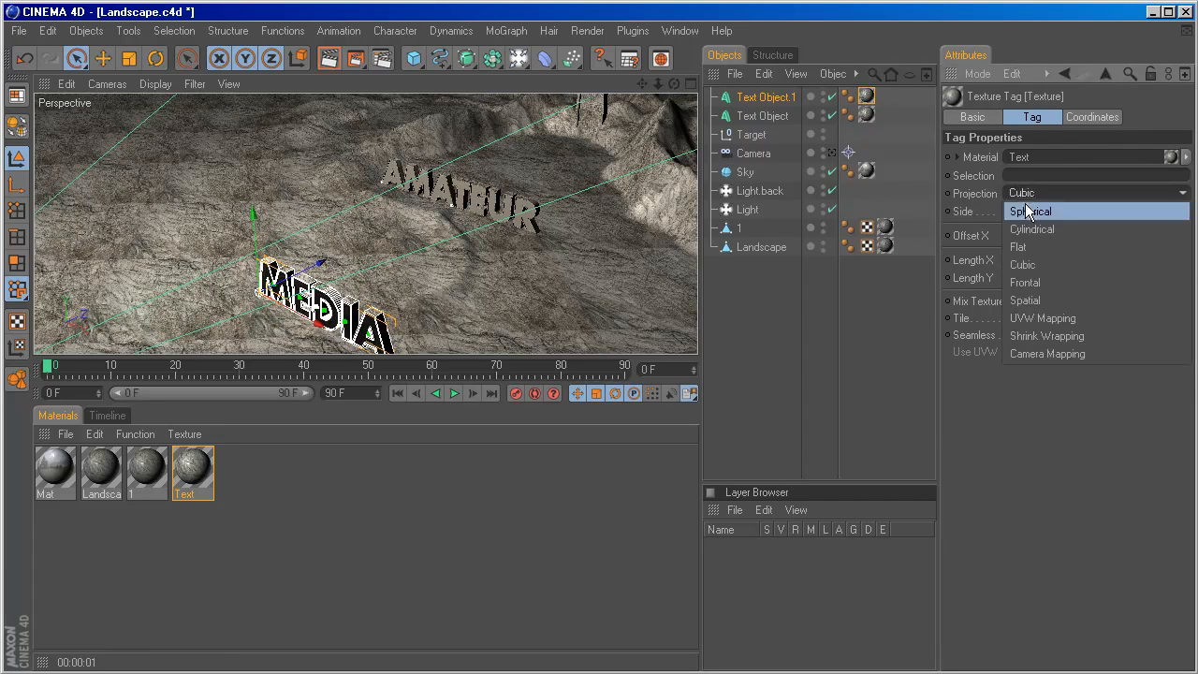
click(1042, 258)
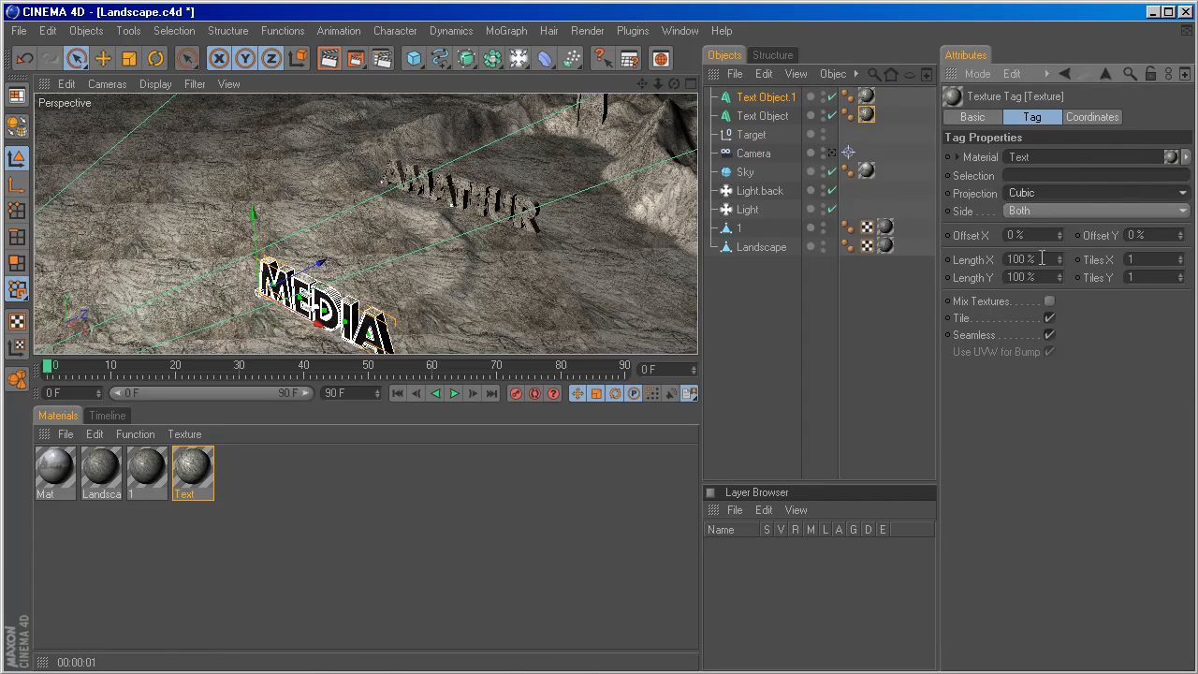
Look through the scene camera and raise it slightly so the MEDIA text sits lower in the frame.
click(832, 152)
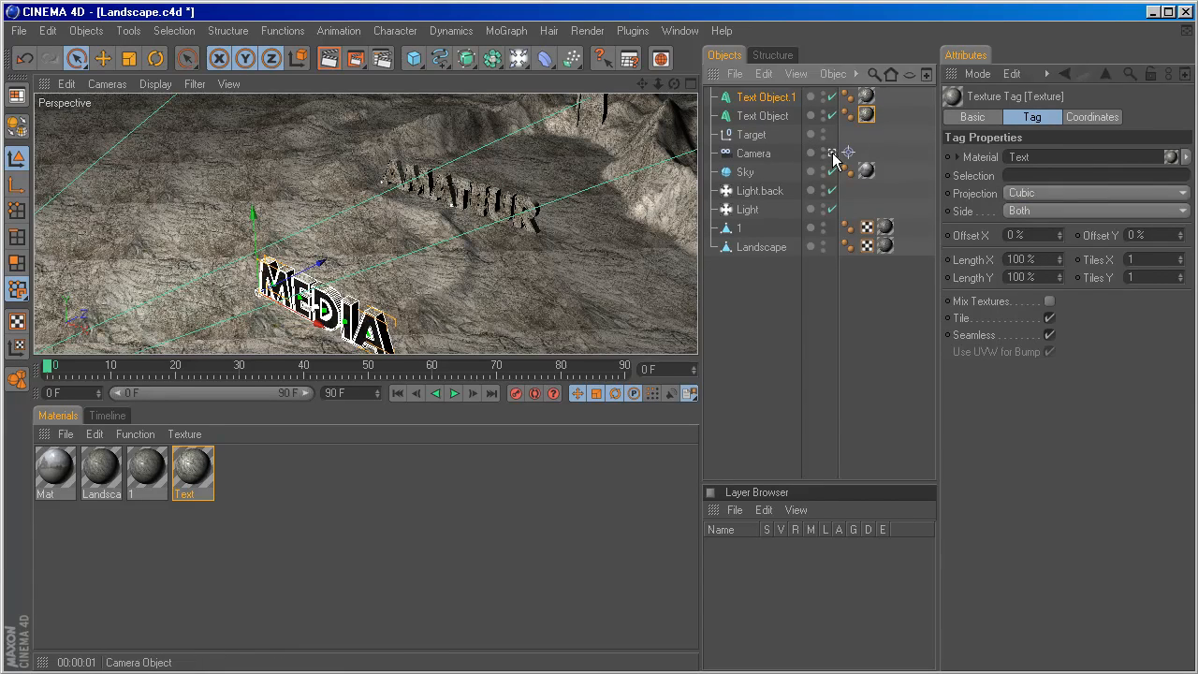
click(750, 159)
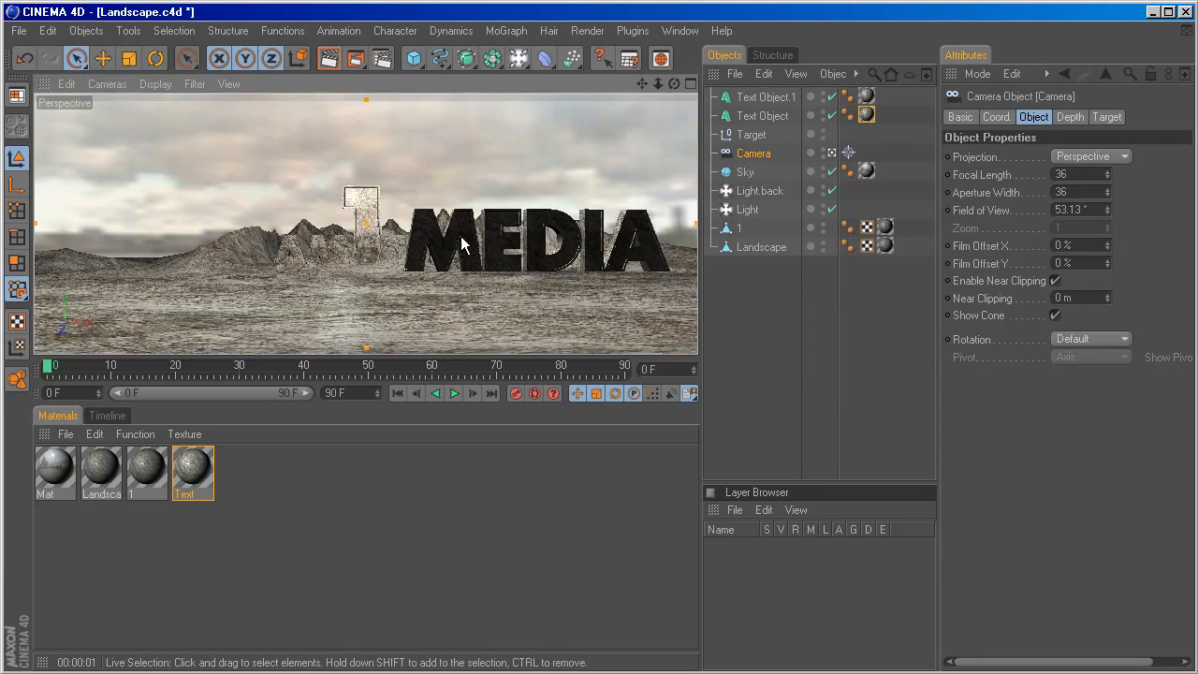
alt+drag(461, 243, 427, 289)
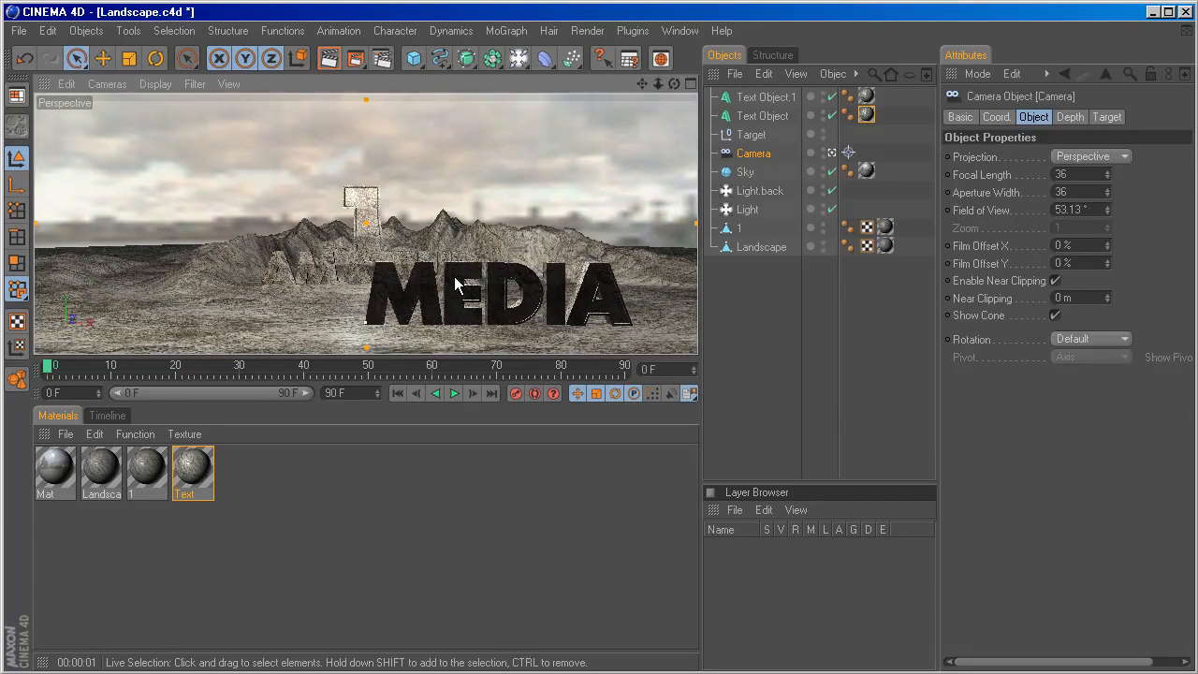
Move the MEDIA text sideways and back in depth to about X 200 m and Z -2252 m.
click(454, 276)
drag(427, 322, 476, 323)
alt+drag(427, 270, 390, 268)
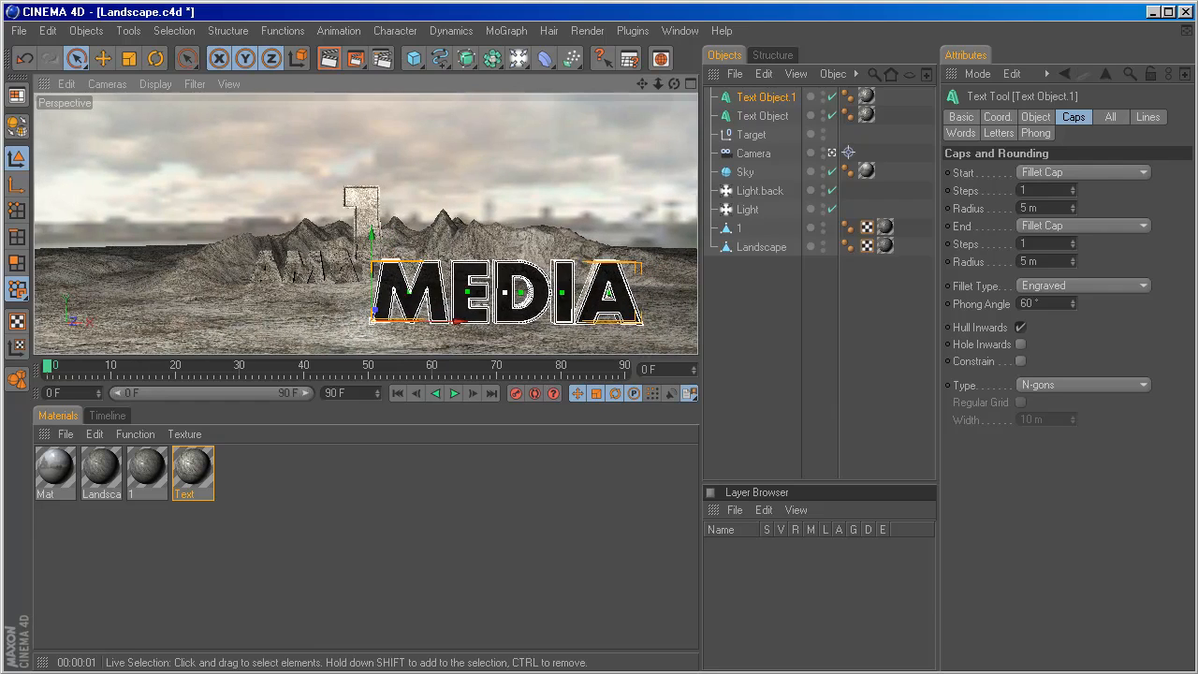
drag(454, 323, 482, 323)
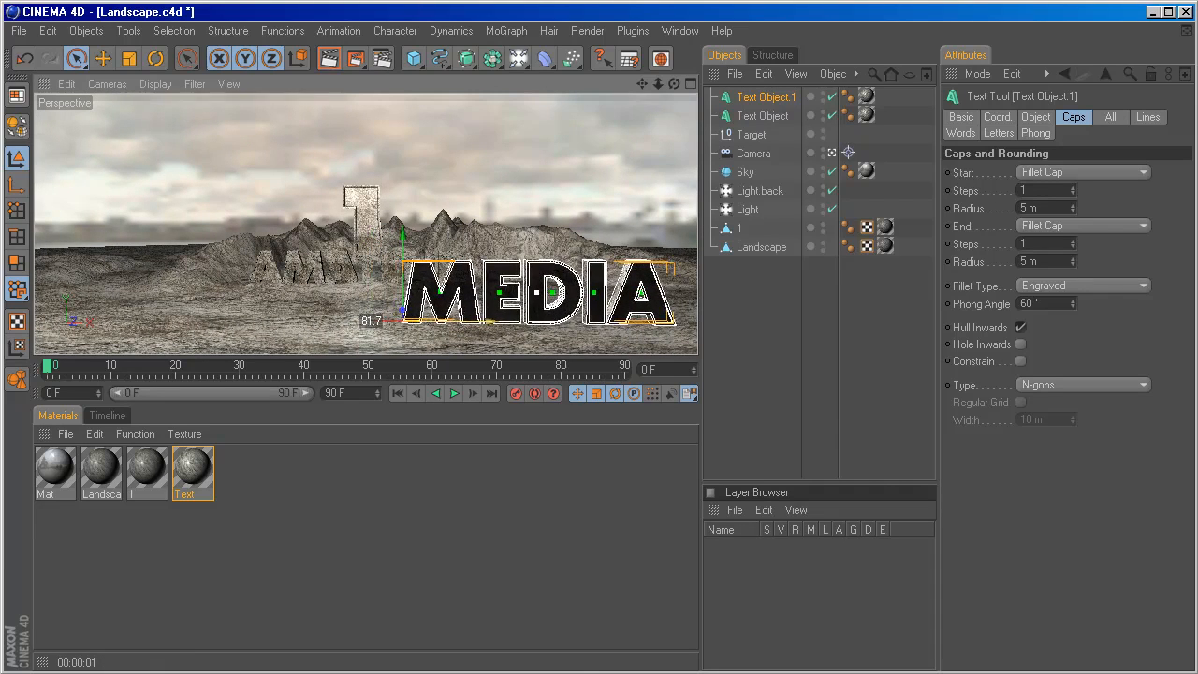
click(997, 117)
drag(1036, 206, 1036, 192)
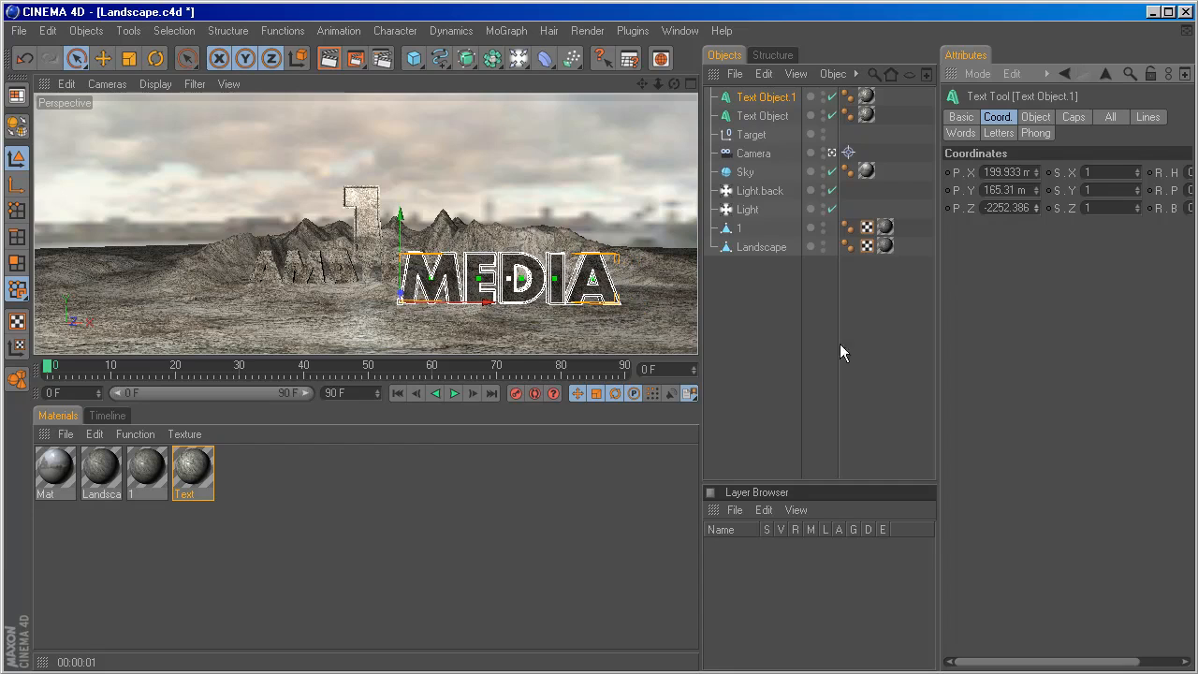
Check the MEDIA text's placement, lower it to about Y 91 m, and render the camera view.
click(831, 153)
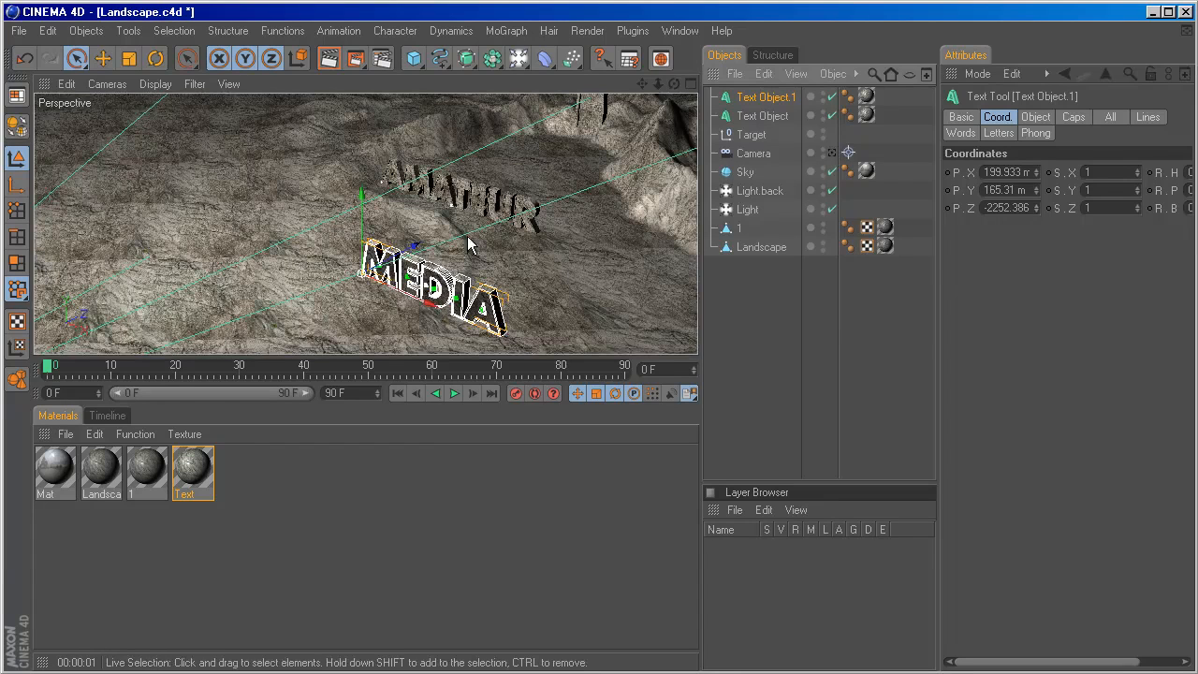
click(831, 152)
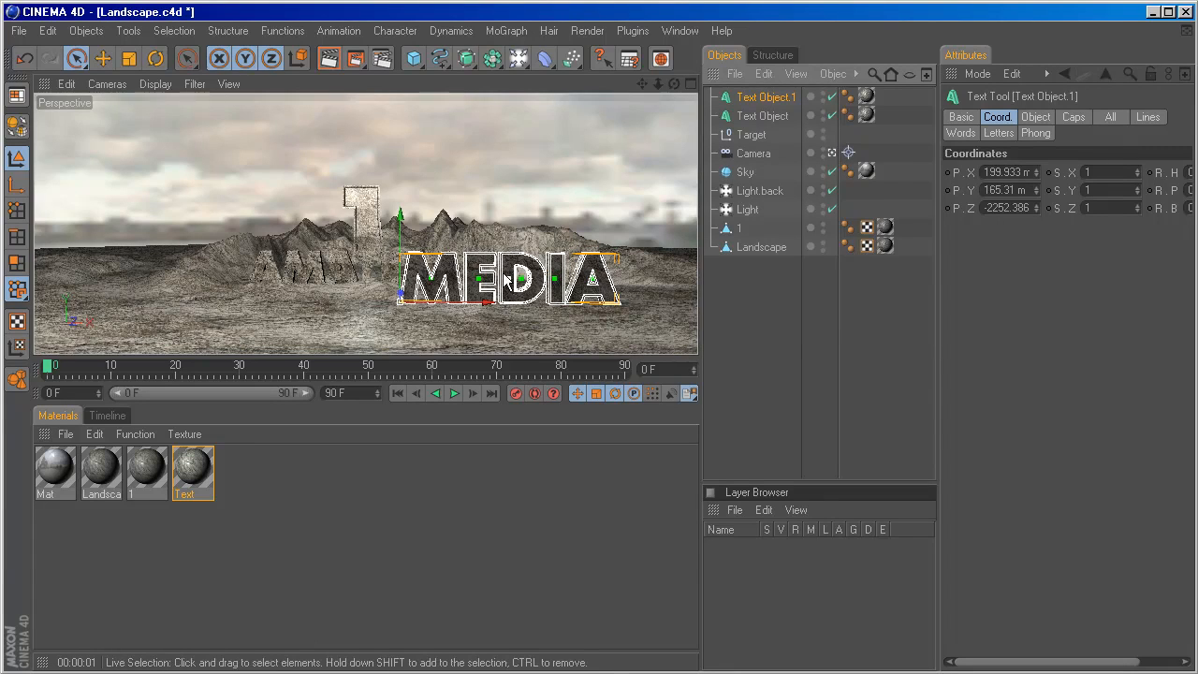
key(ctrl+r)
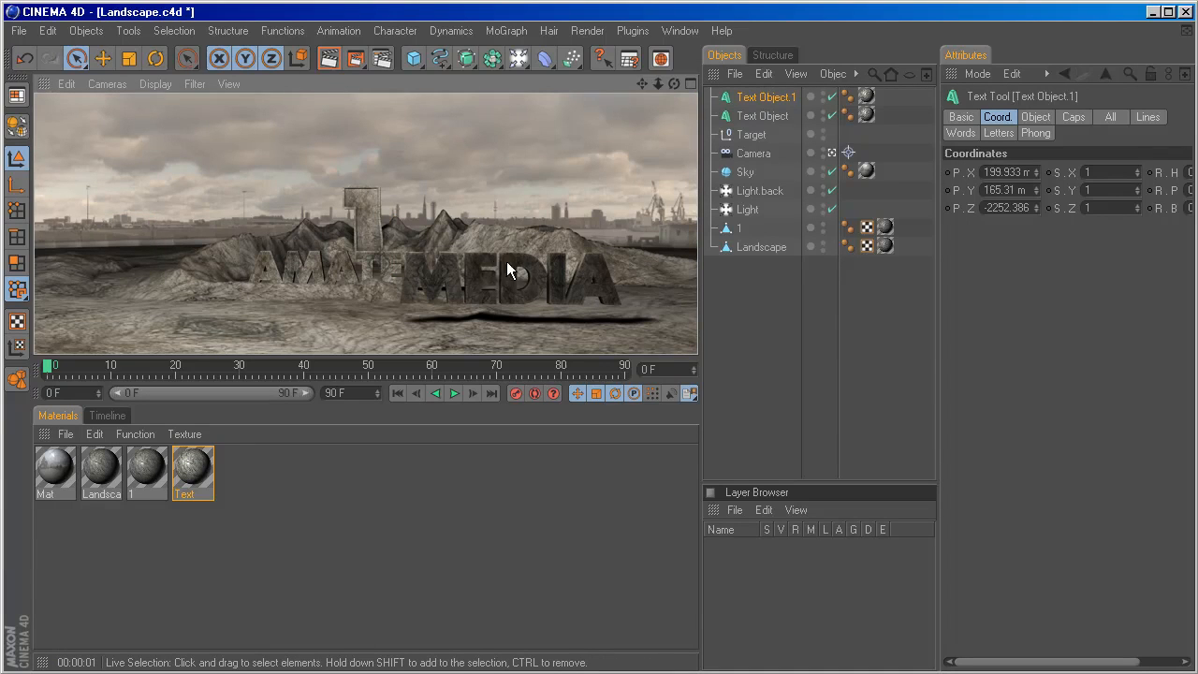
click(510, 264)
drag(401, 234, 401, 257)
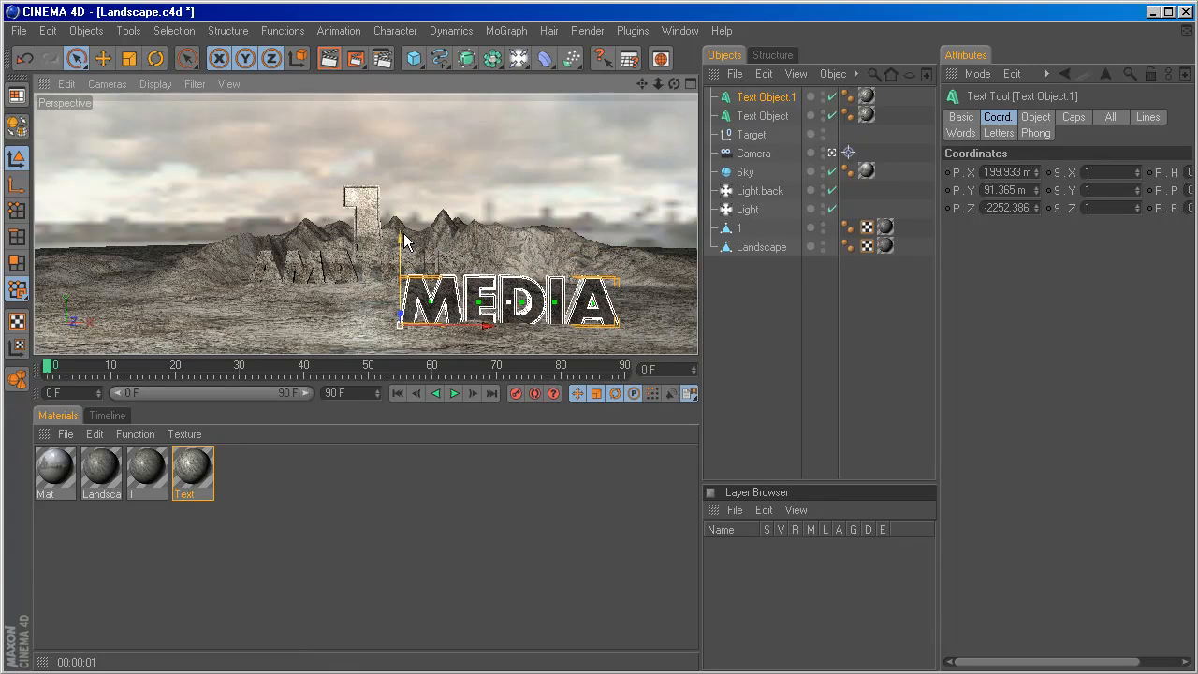
key(ctrl+r)
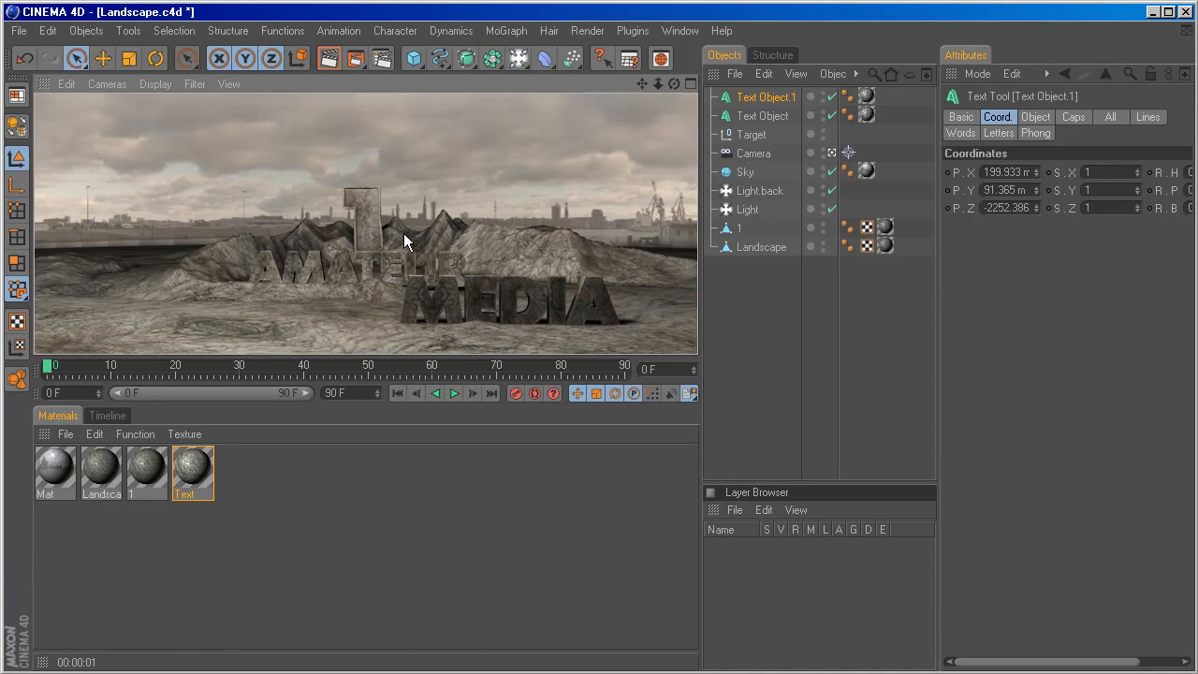
Set the Text material's Filter shader to 16% brightness and 43% contrast, and render the view.
double_click(197, 477)
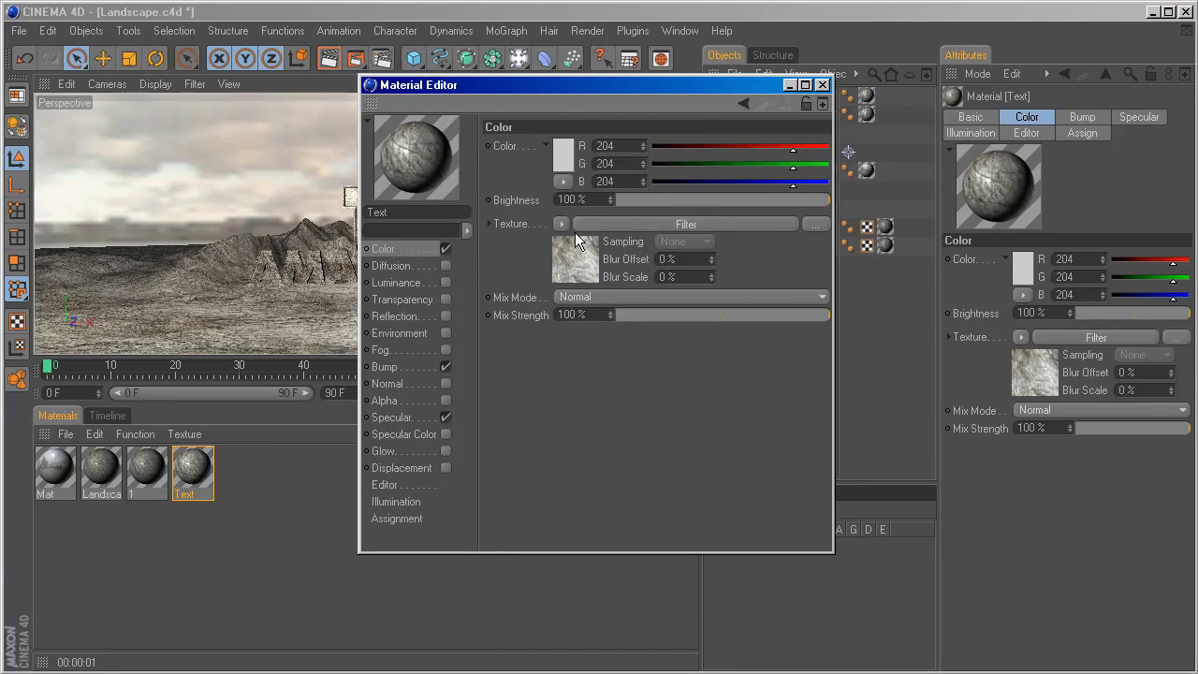
click(576, 246)
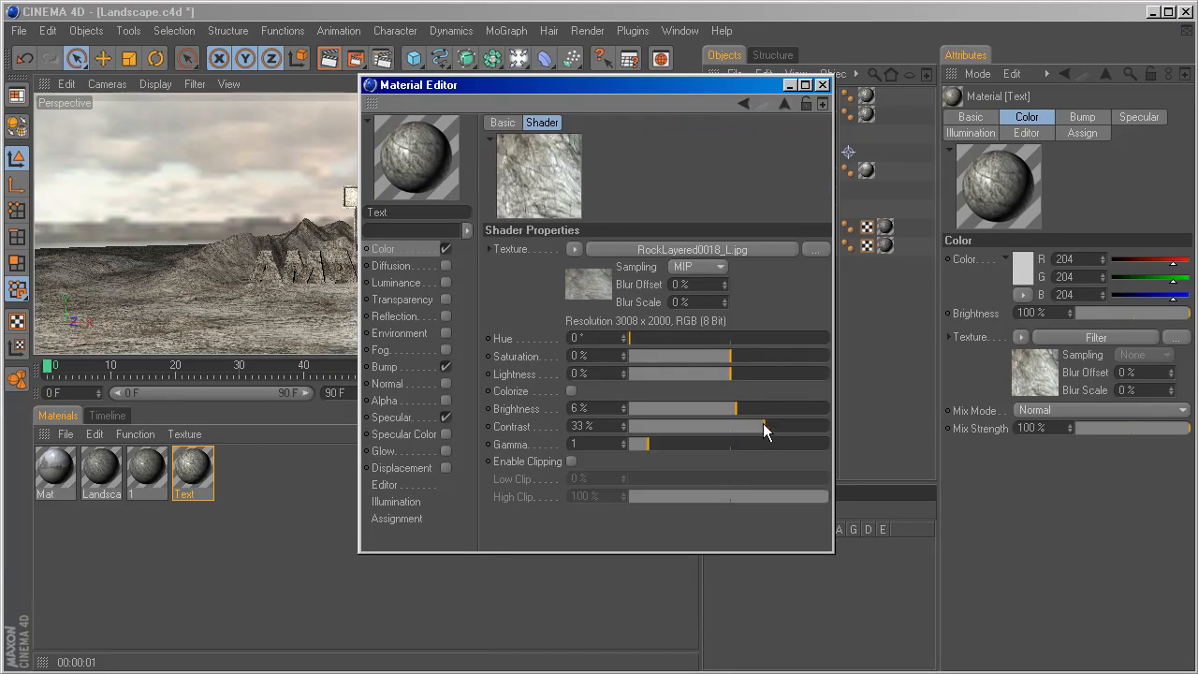
drag(734, 408, 743, 408)
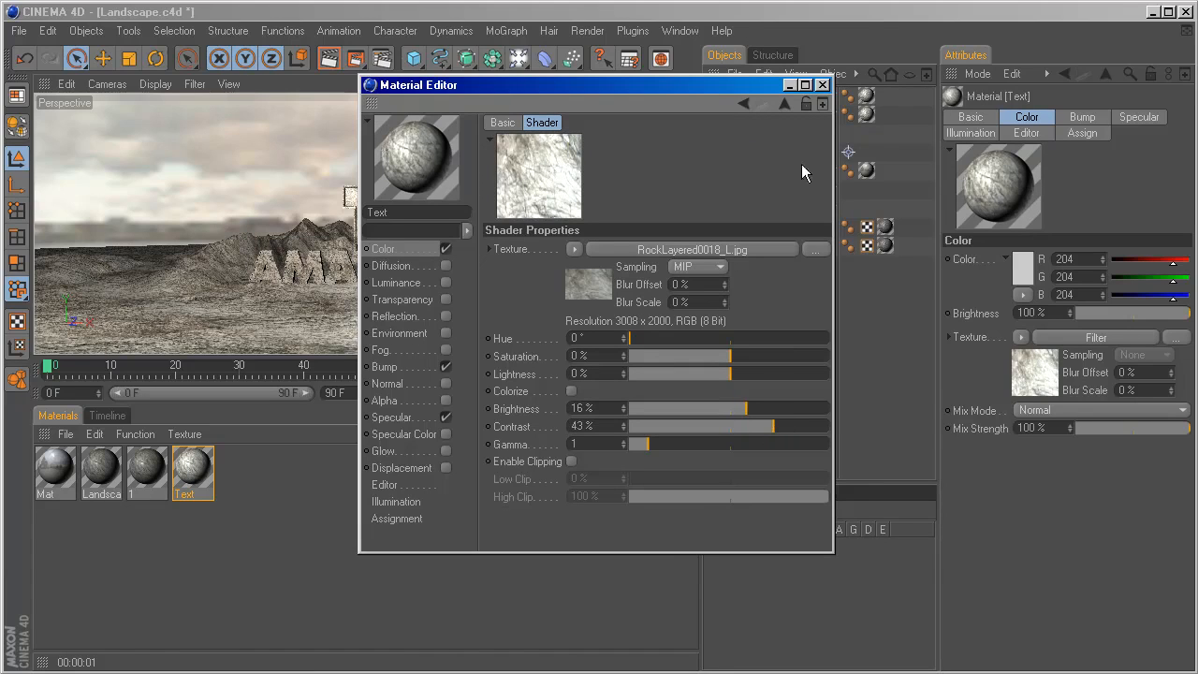
click(822, 85)
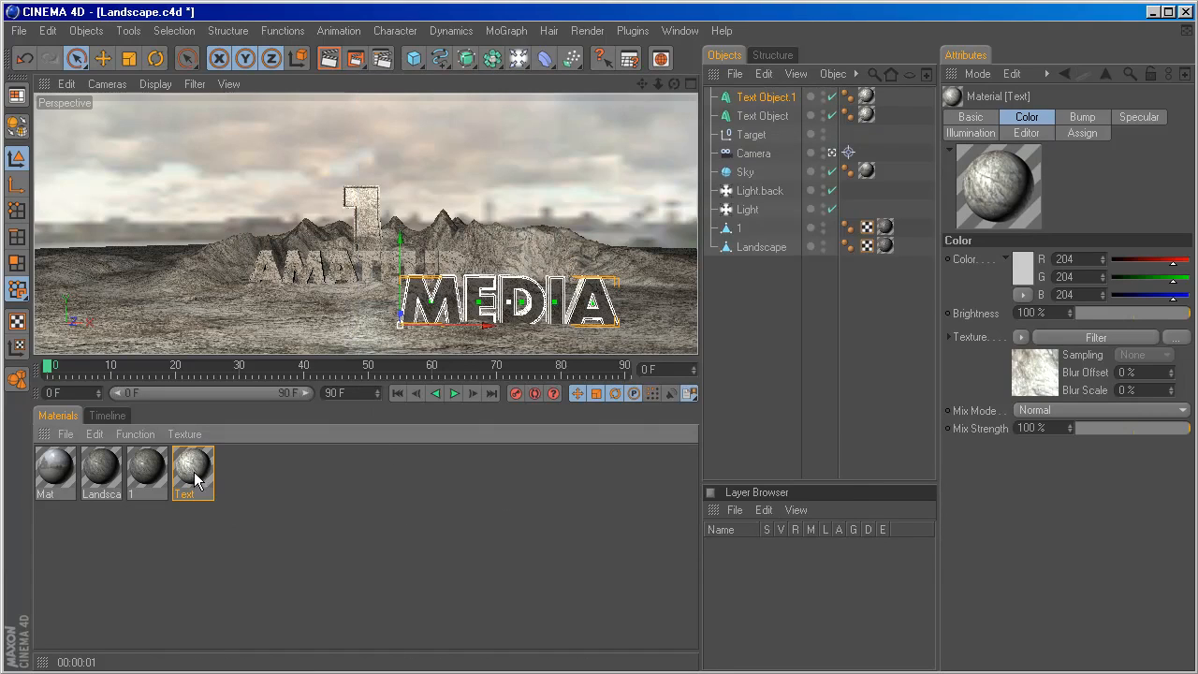
key(ctrl+r)
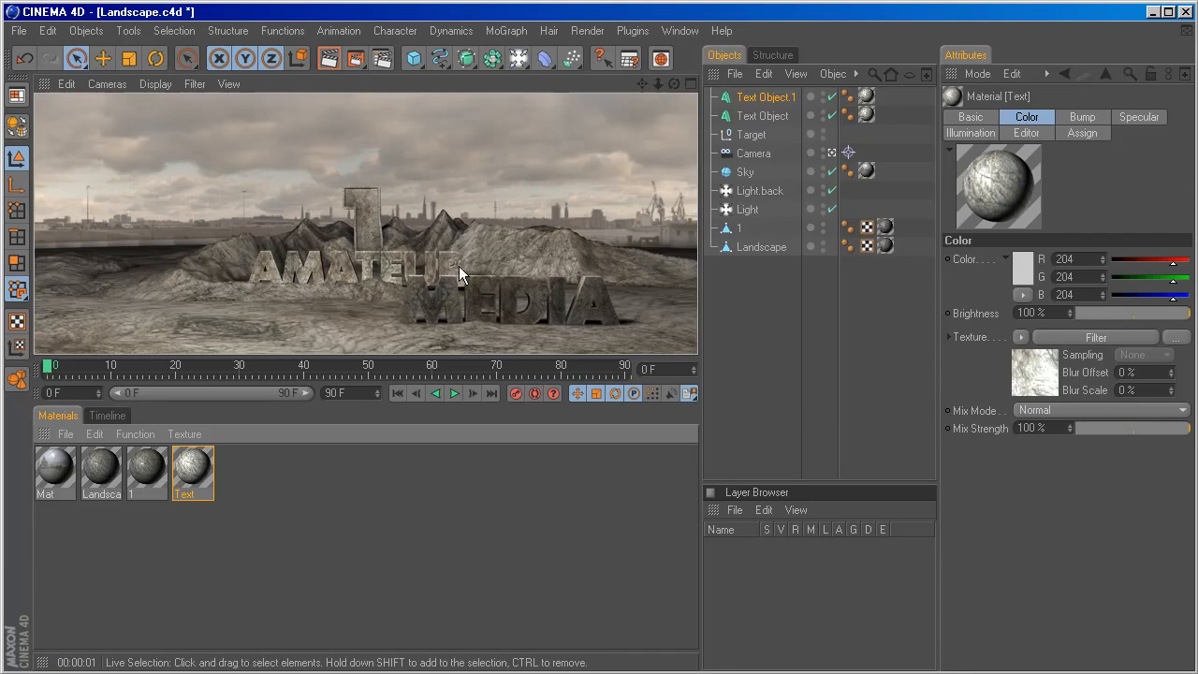
Add a MoGraph Random Effector to the MEDIA text.
click(750, 97)
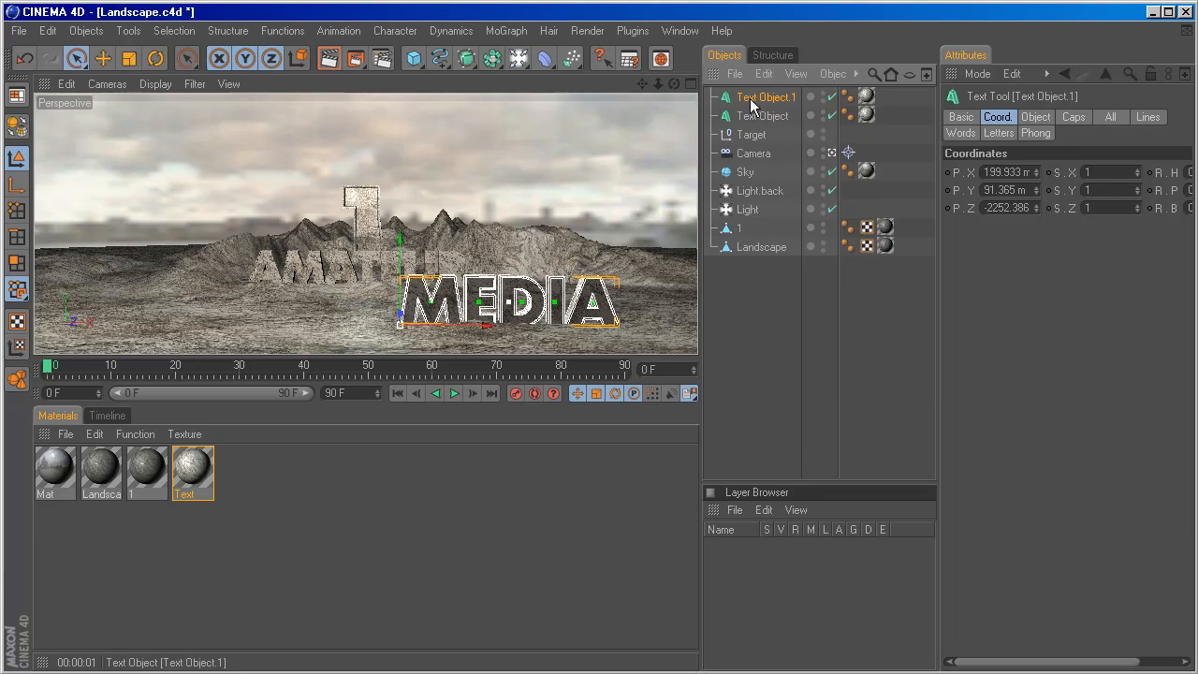
click(515, 32)
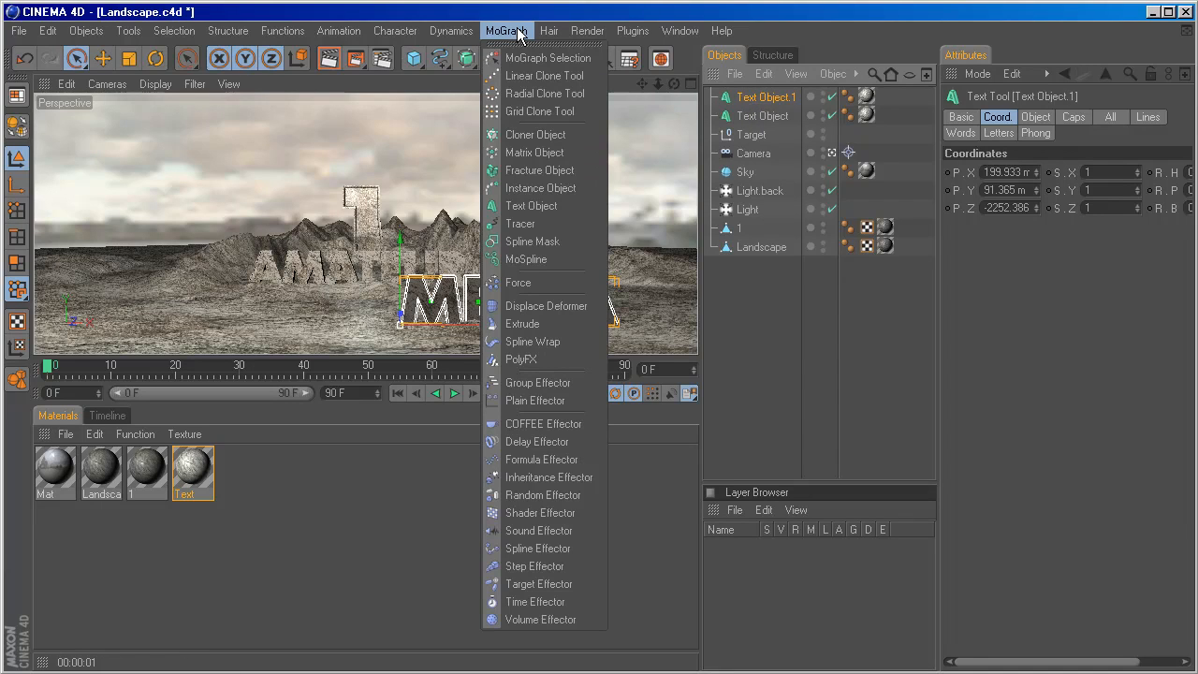
click(556, 498)
Set the Random Effector's position variation to 0 m in X, 0 m in Y and 70 m in Z.
click(1066, 116)
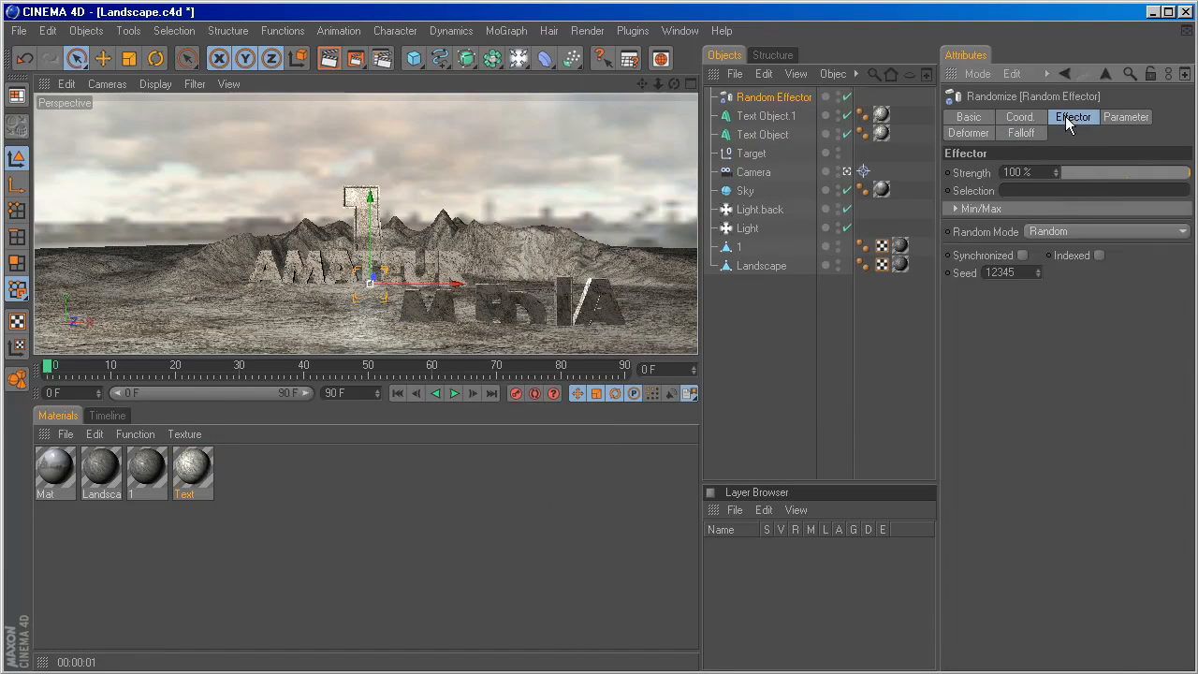
click(1126, 117)
drag(939, 231, 902, 231)
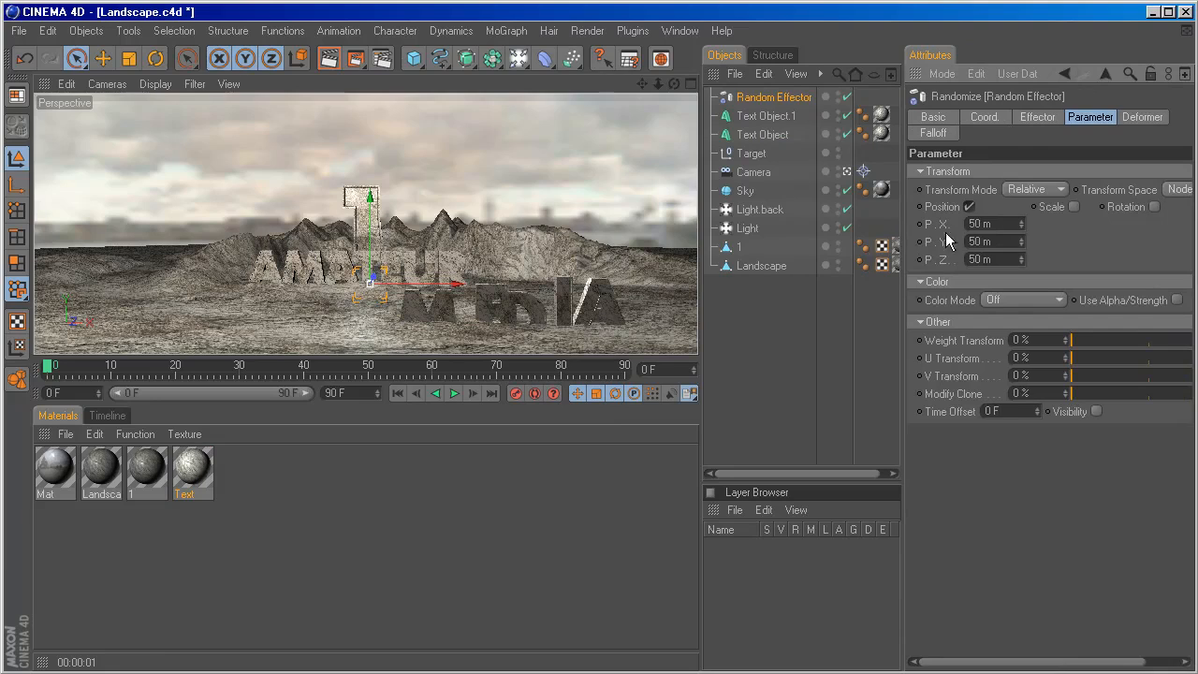
click(978, 223)
text(0)
key(Tab)
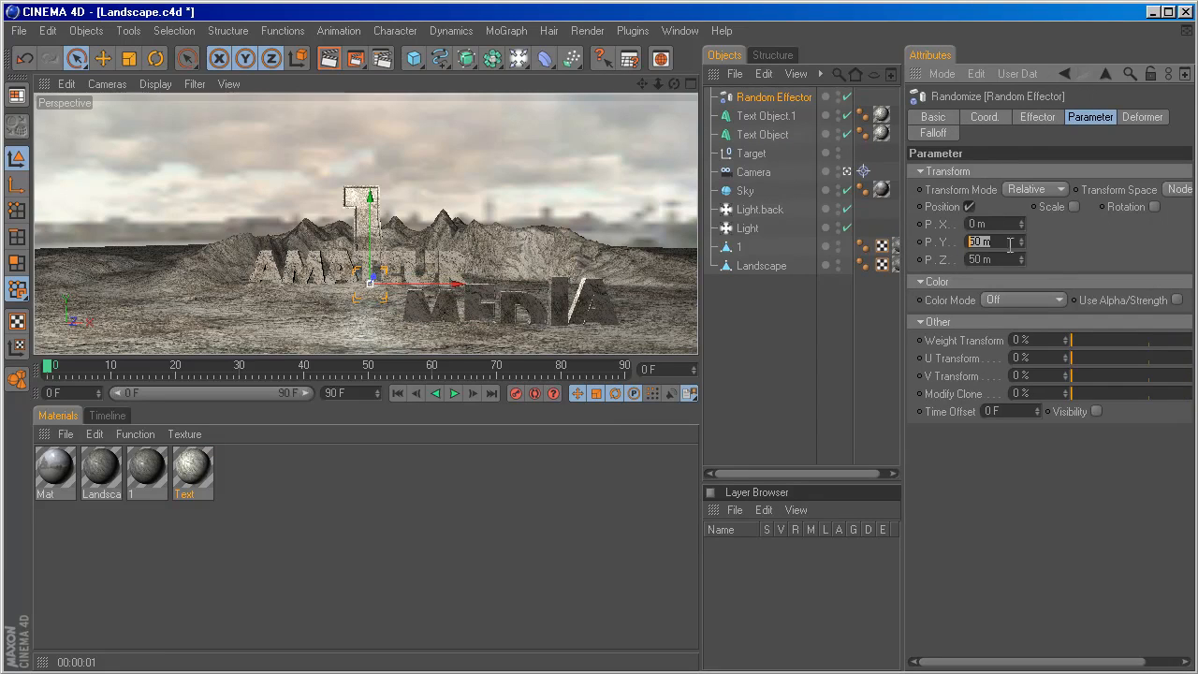
text(0)
key(Return)
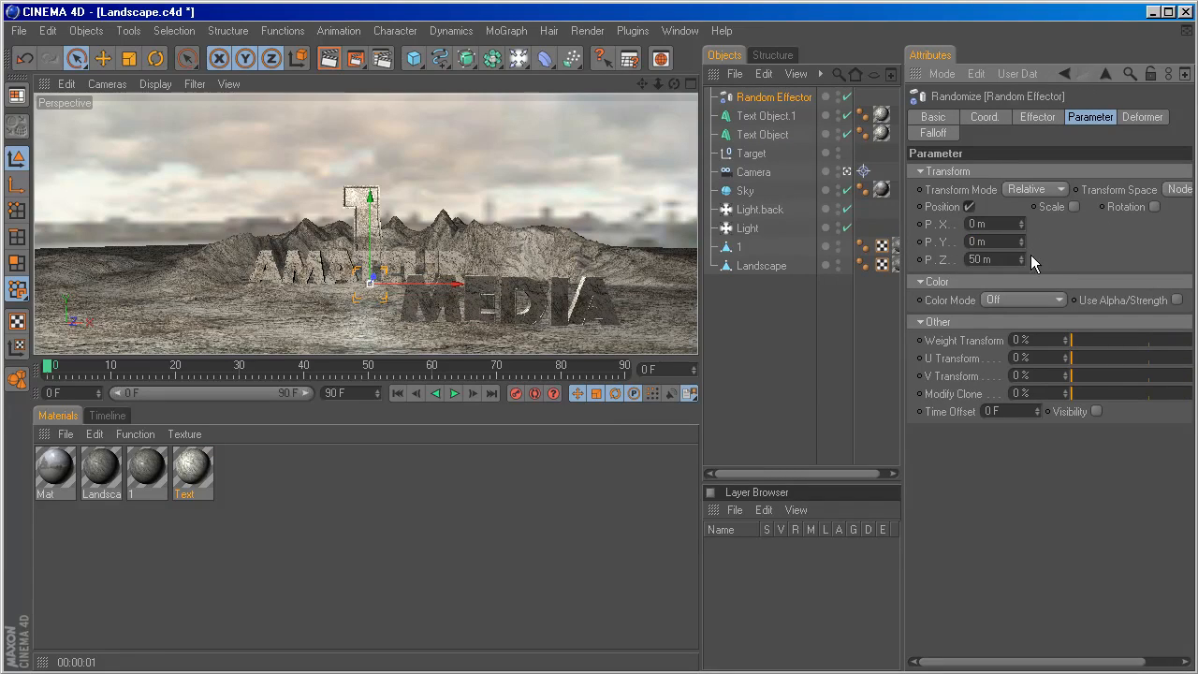
drag(1023, 255, 1028, 245)
click(1007, 260)
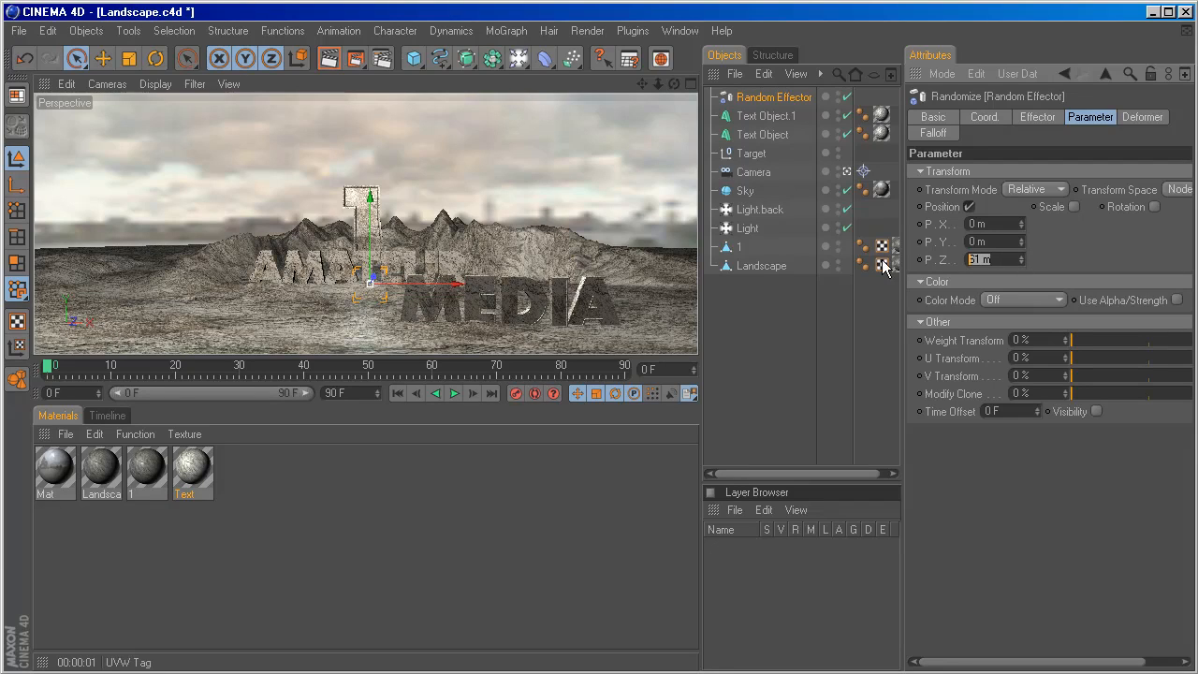
text(70)
key(Return)
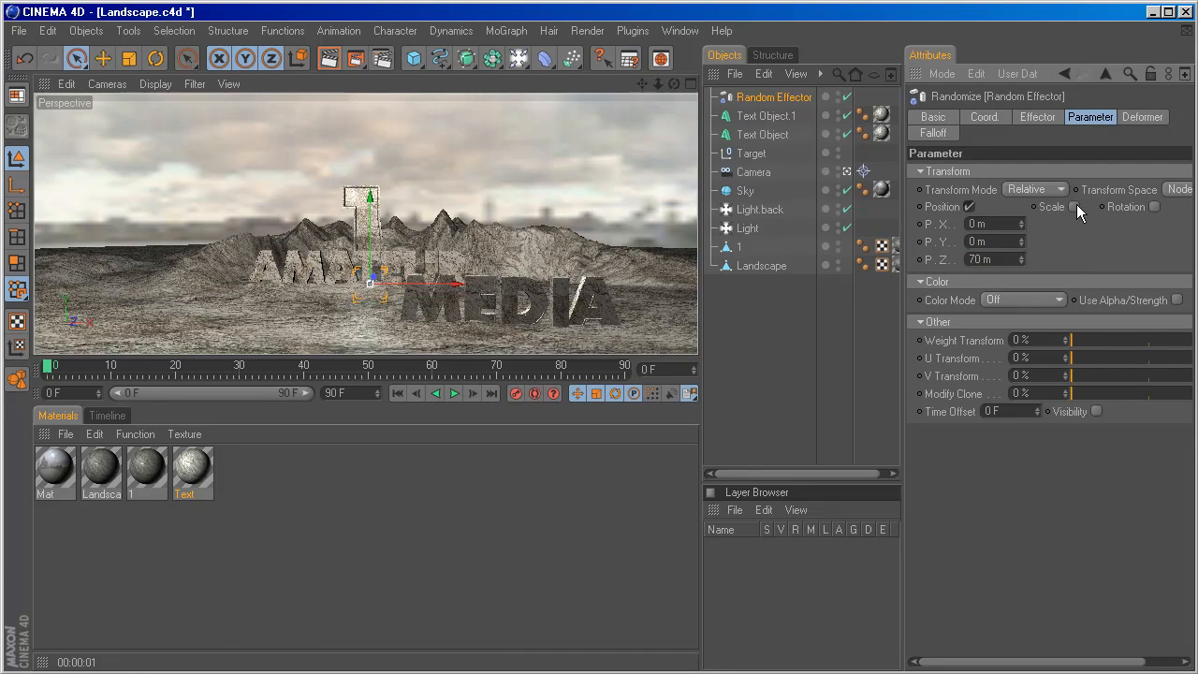
Enable rotation on the Random Effector and set its heading variation to 18°.
click(1154, 207)
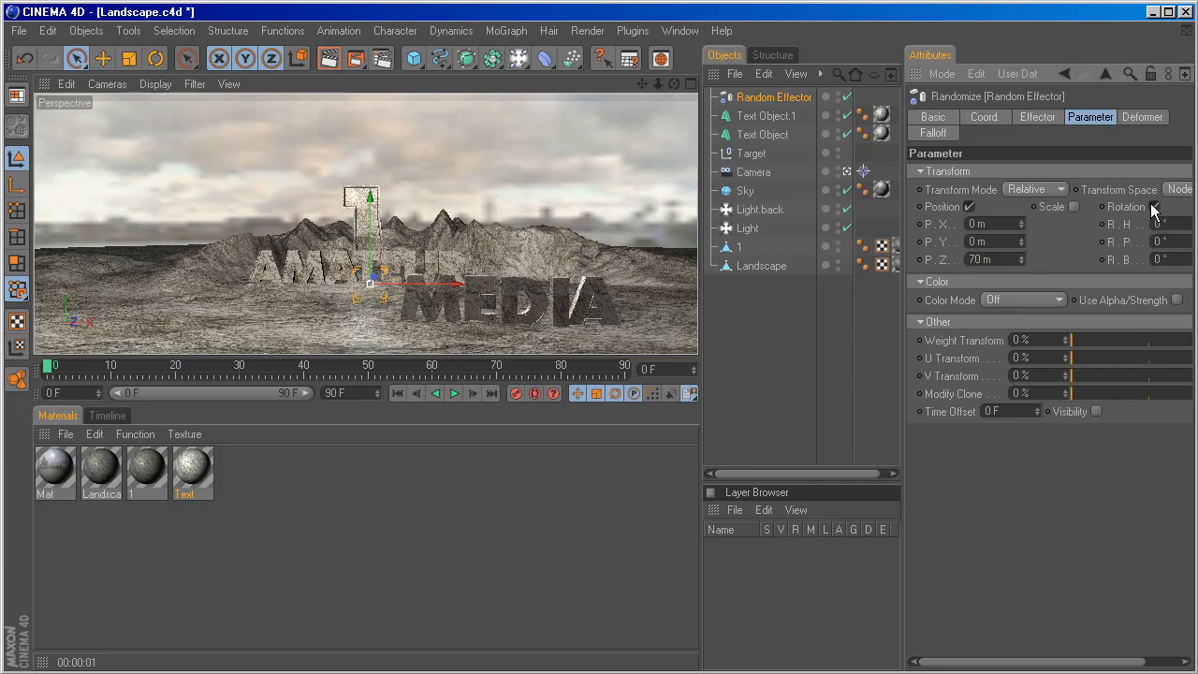
middle_drag(1089, 227, 1040, 228)
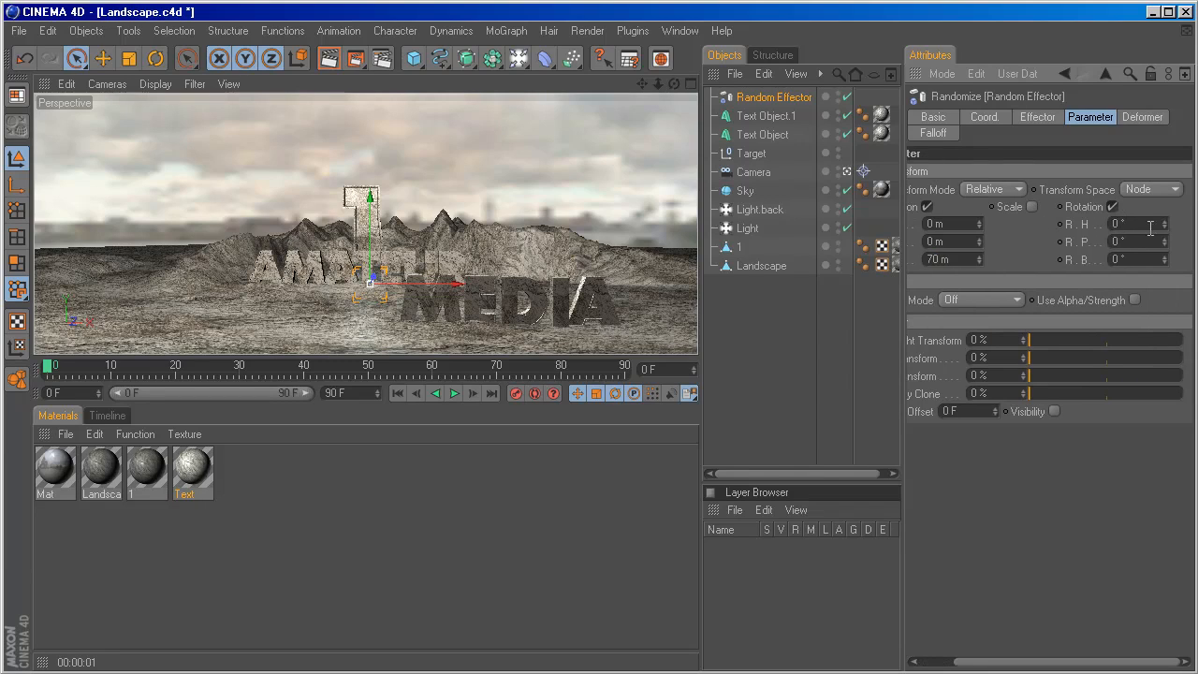
mouse_move(1166, 225)
mouse_down()
mouse_move(1165, 200)
mouse_move(1166, 211)
mouse_up()
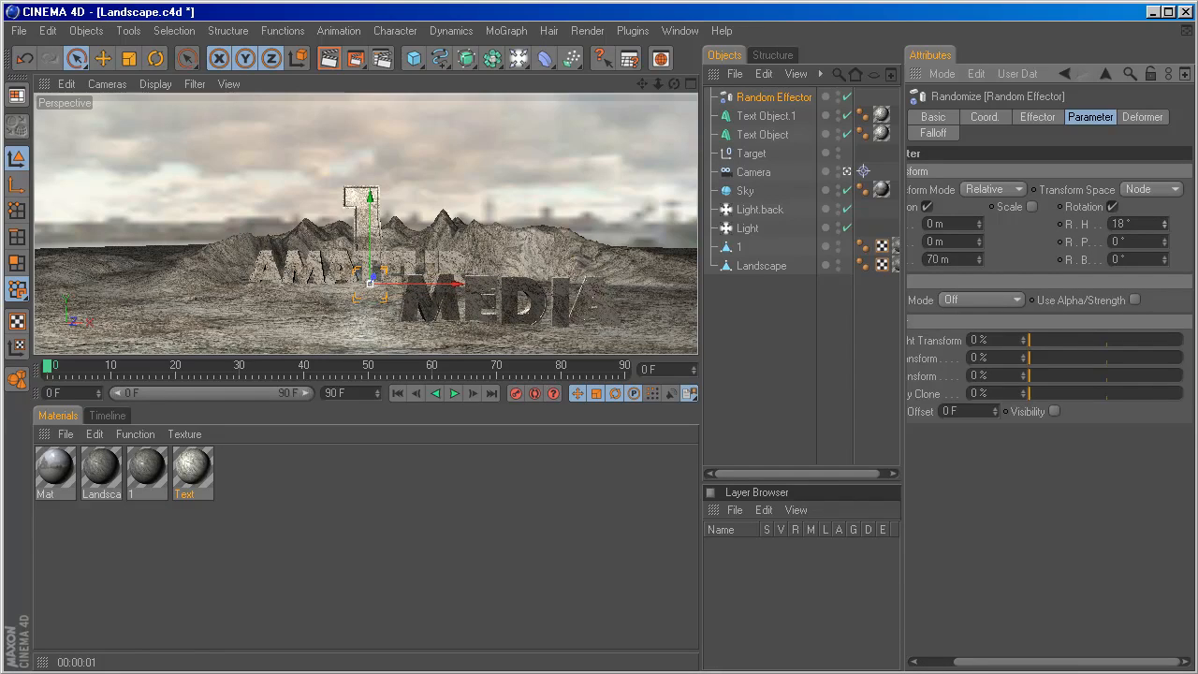
Assign the Random Effector to the AMATEUR text's letters and render the camera view.
click(757, 134)
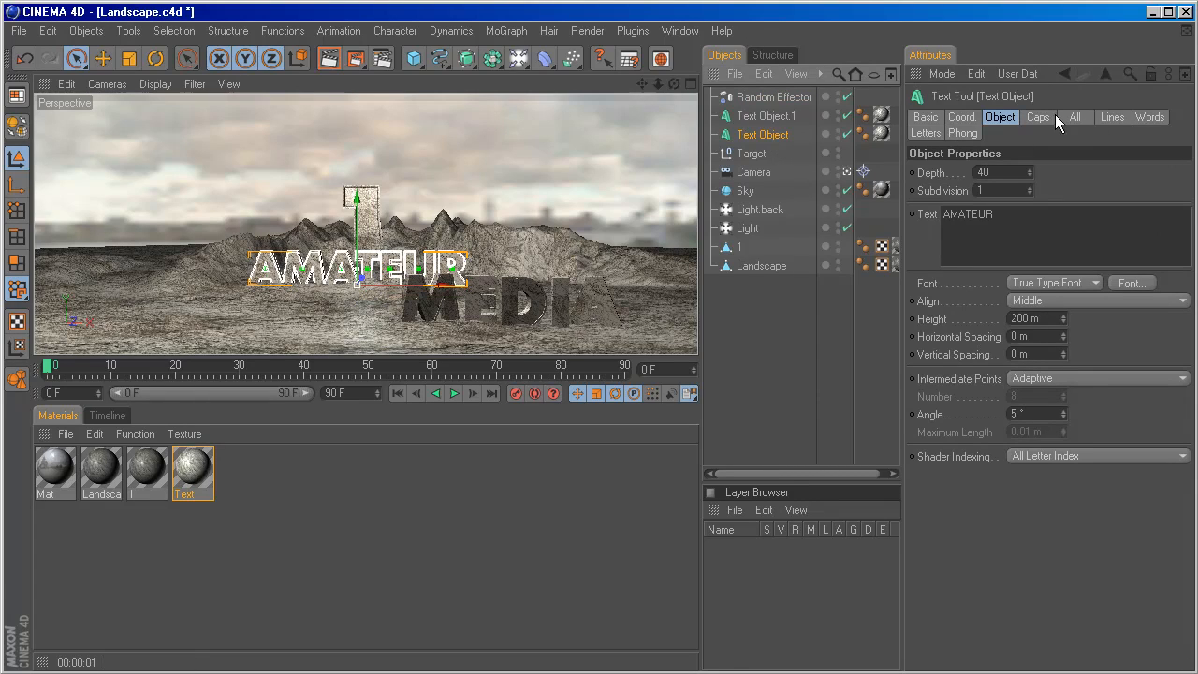
click(925, 133)
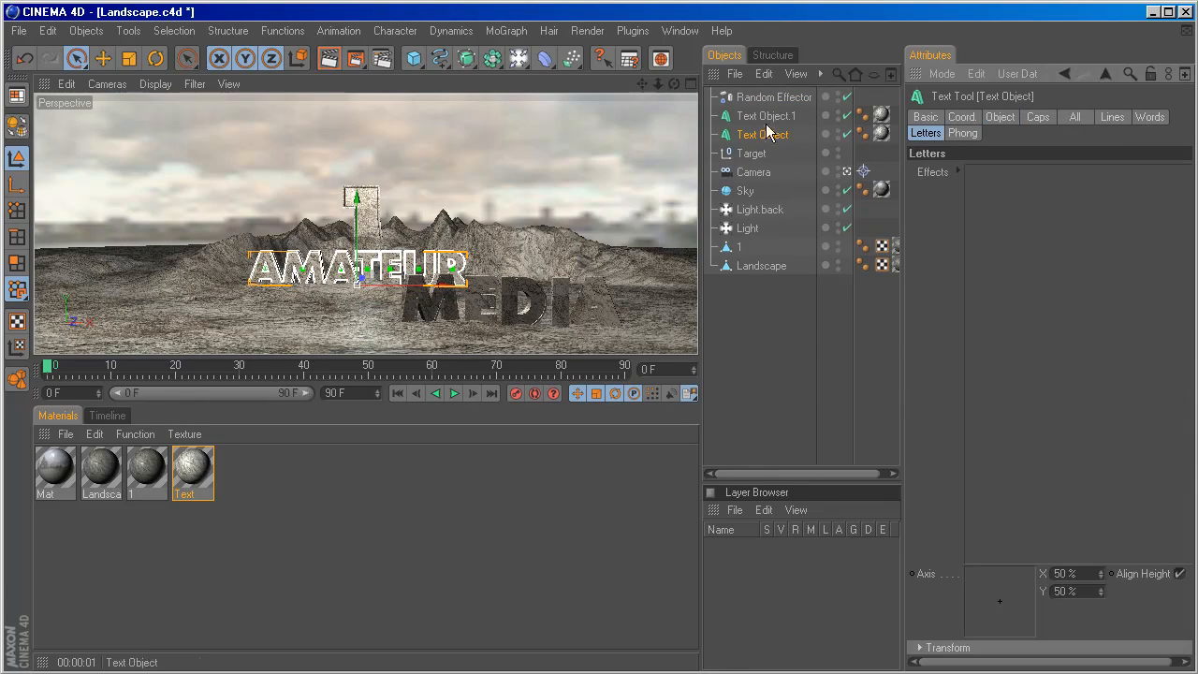
drag(752, 97, 1031, 192)
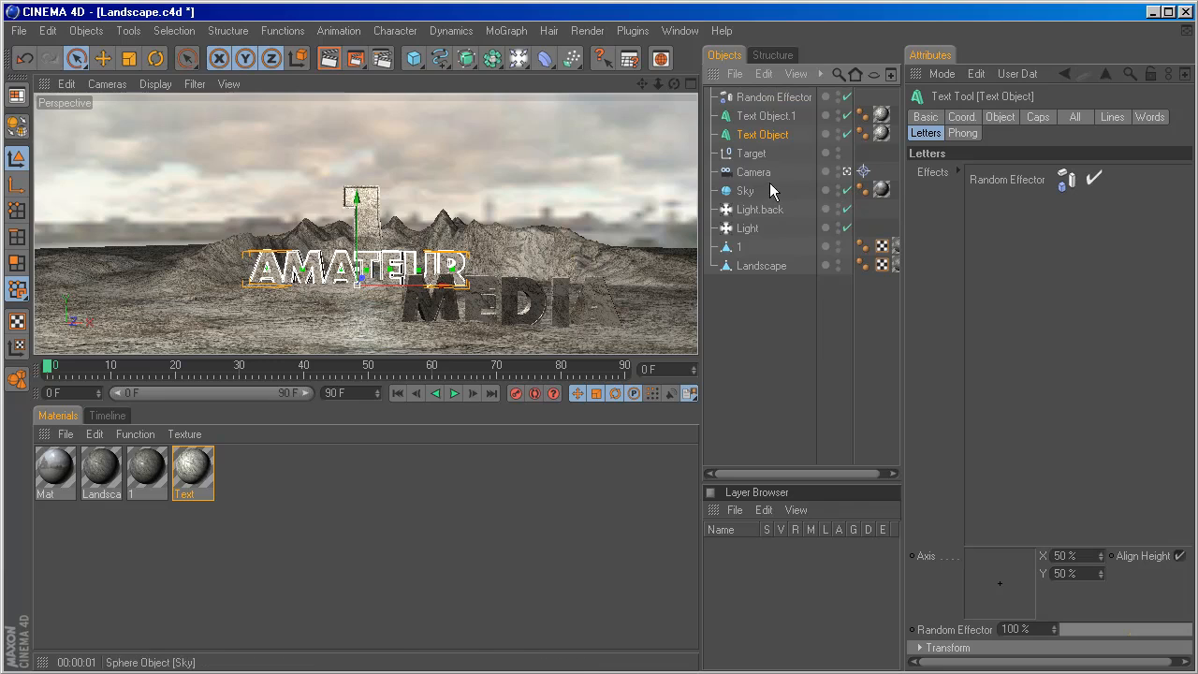
key(ctrl+r)
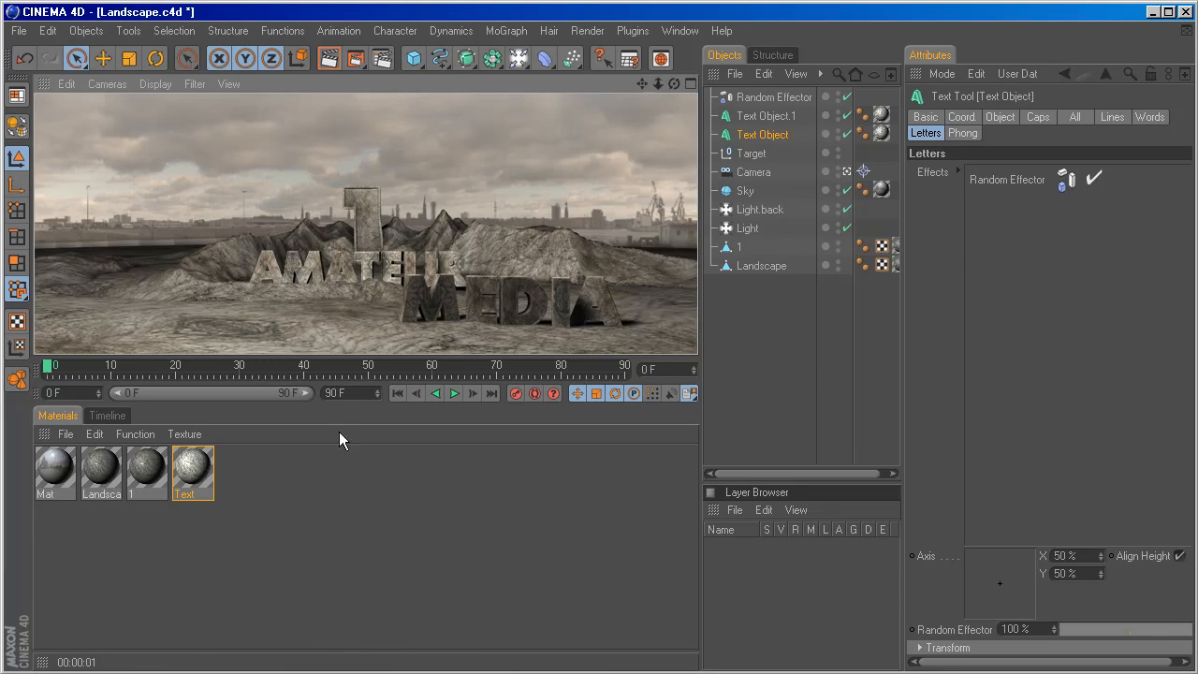
Wrap the Sky material's DH213SX.hdr color texture in a Filter shader and open the filter's settings.
click(746, 190)
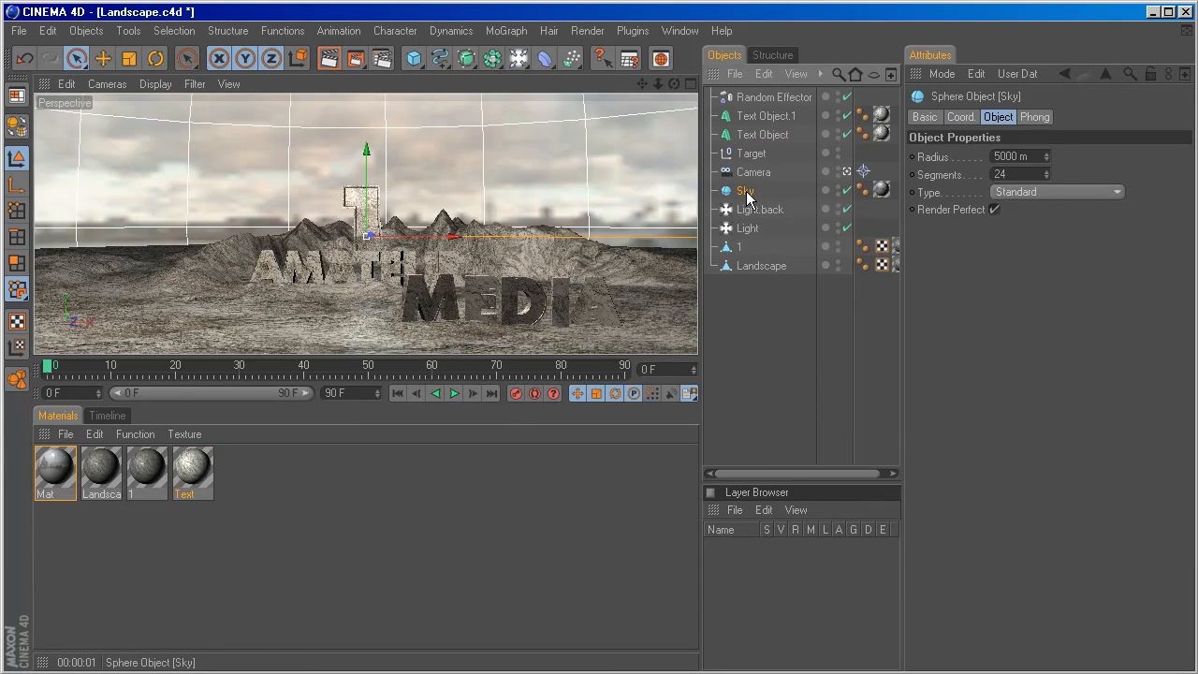
click(881, 189)
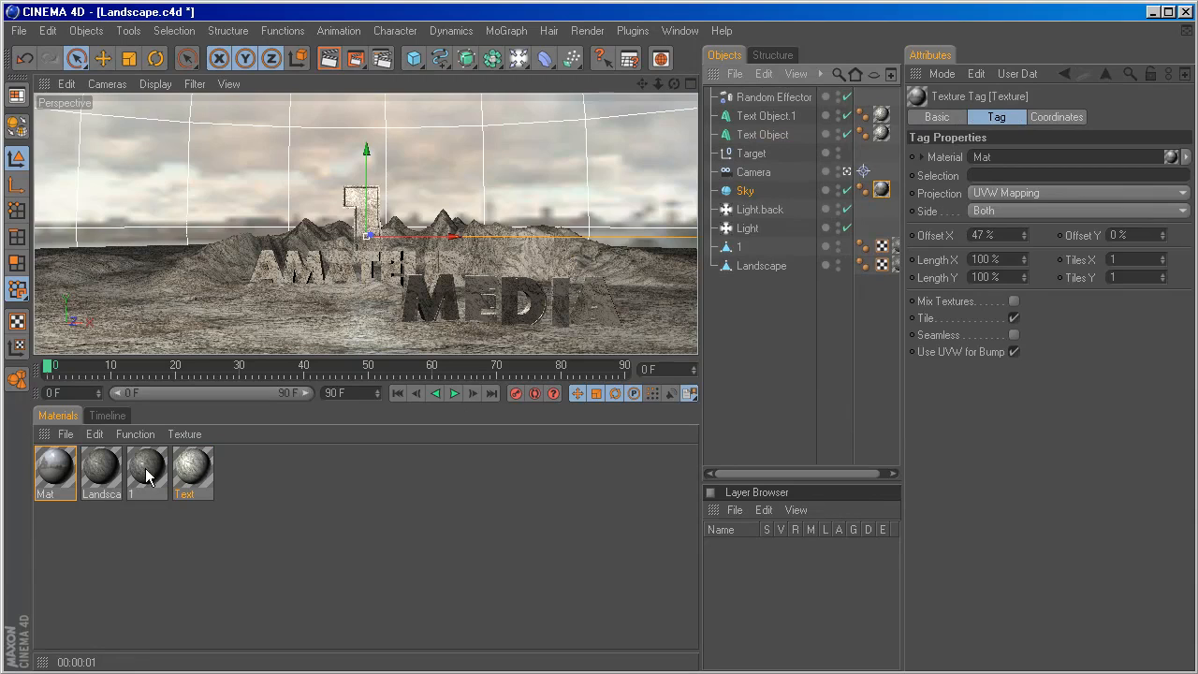
double_click(56, 467)
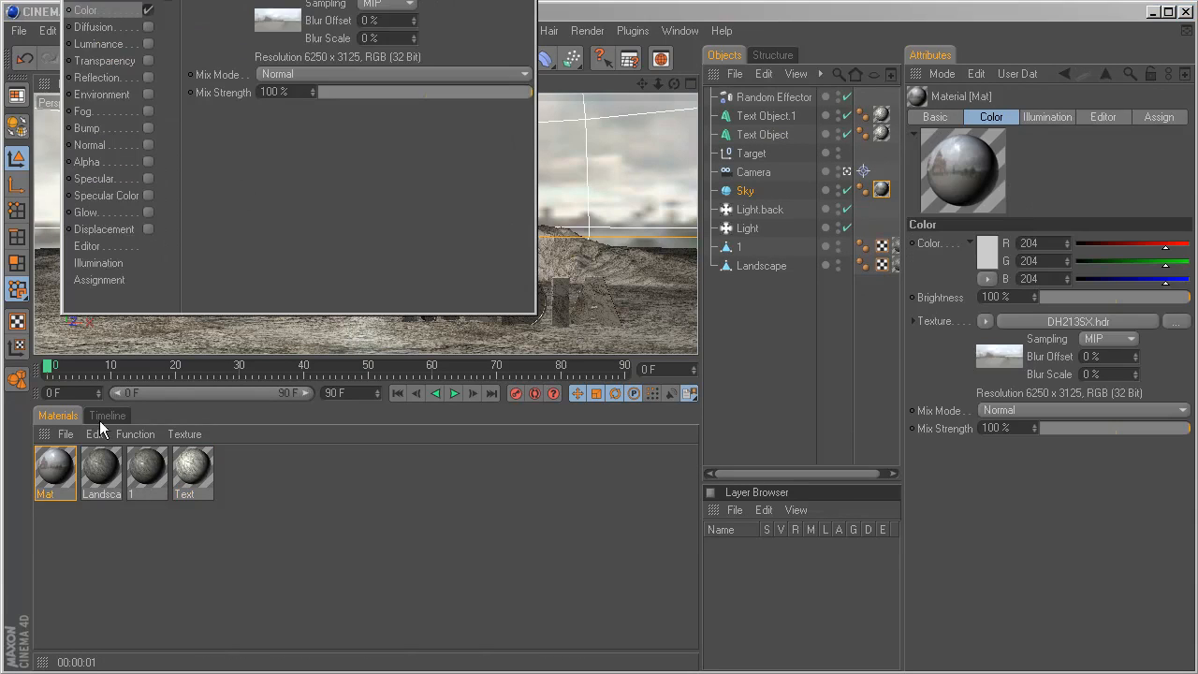
drag(299, 0, 482, 35)
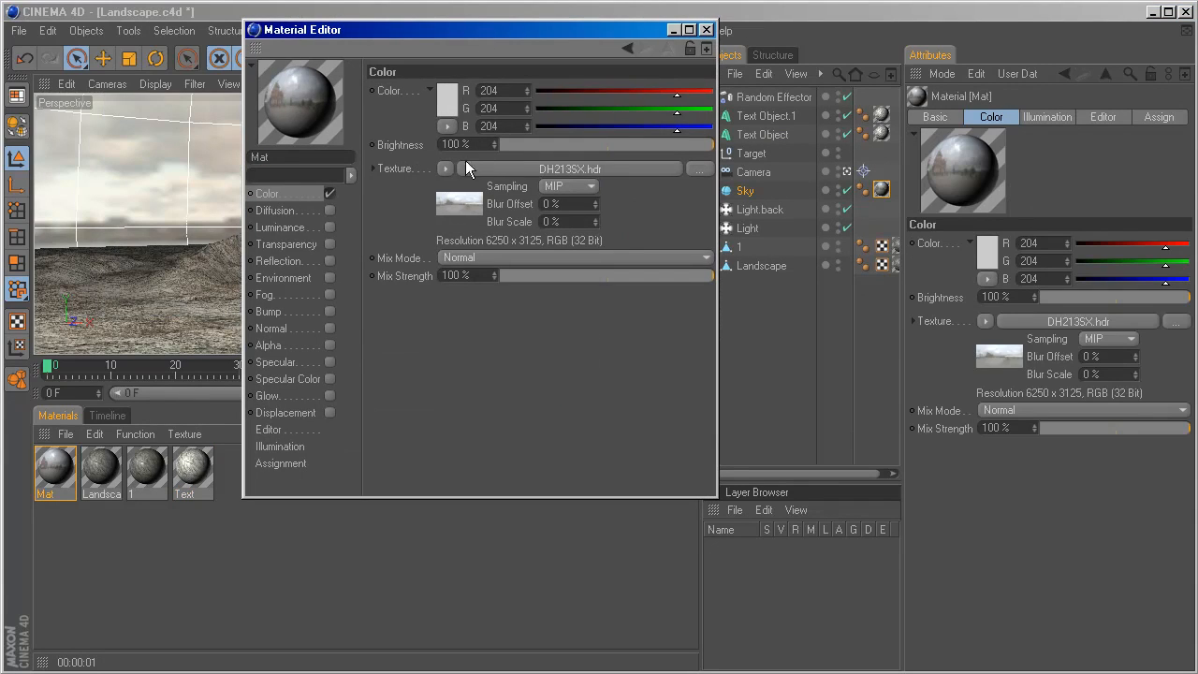
click(444, 168)
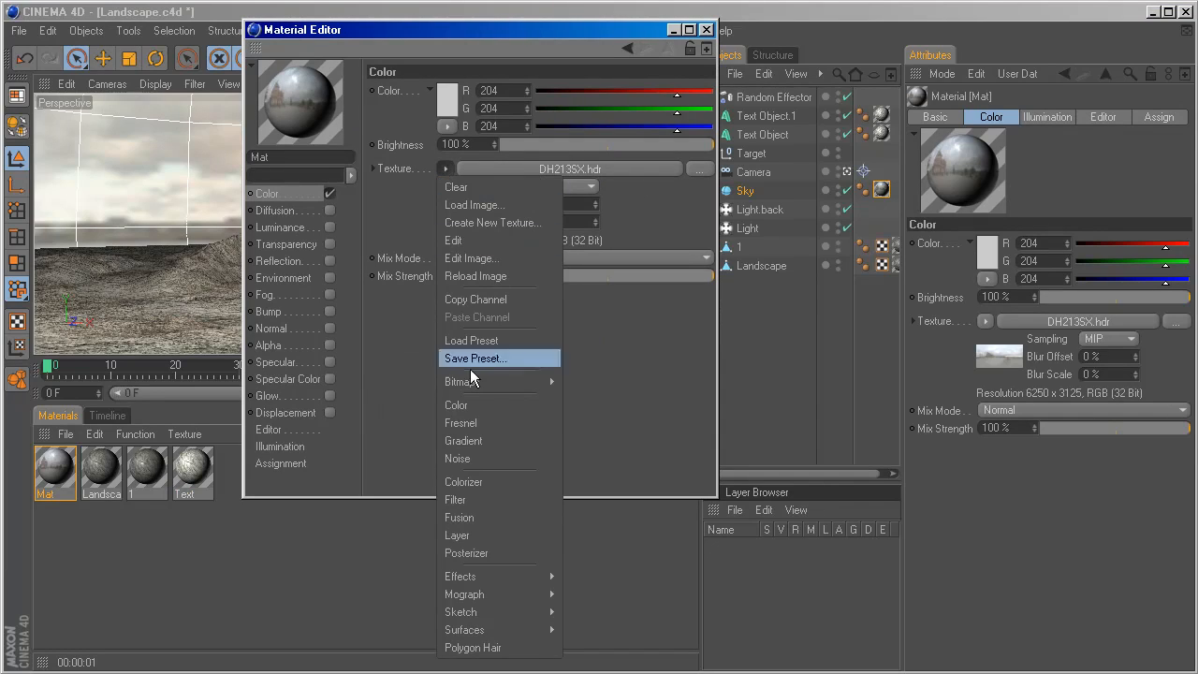
click(495, 500)
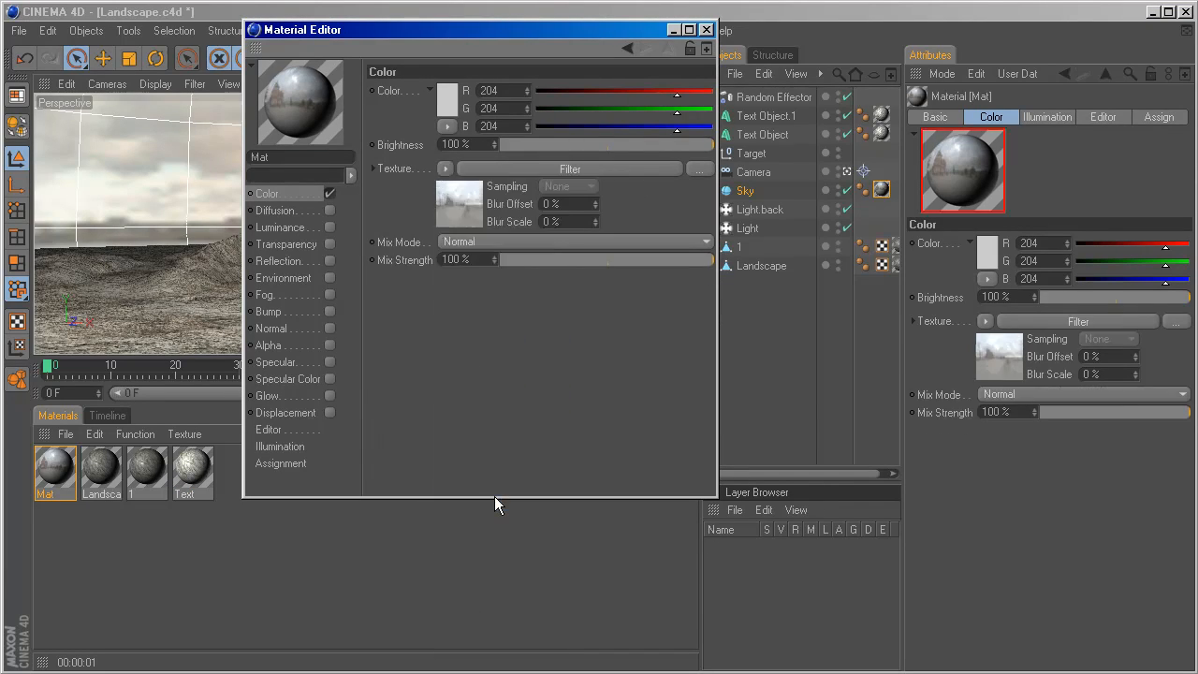
click(516, 169)
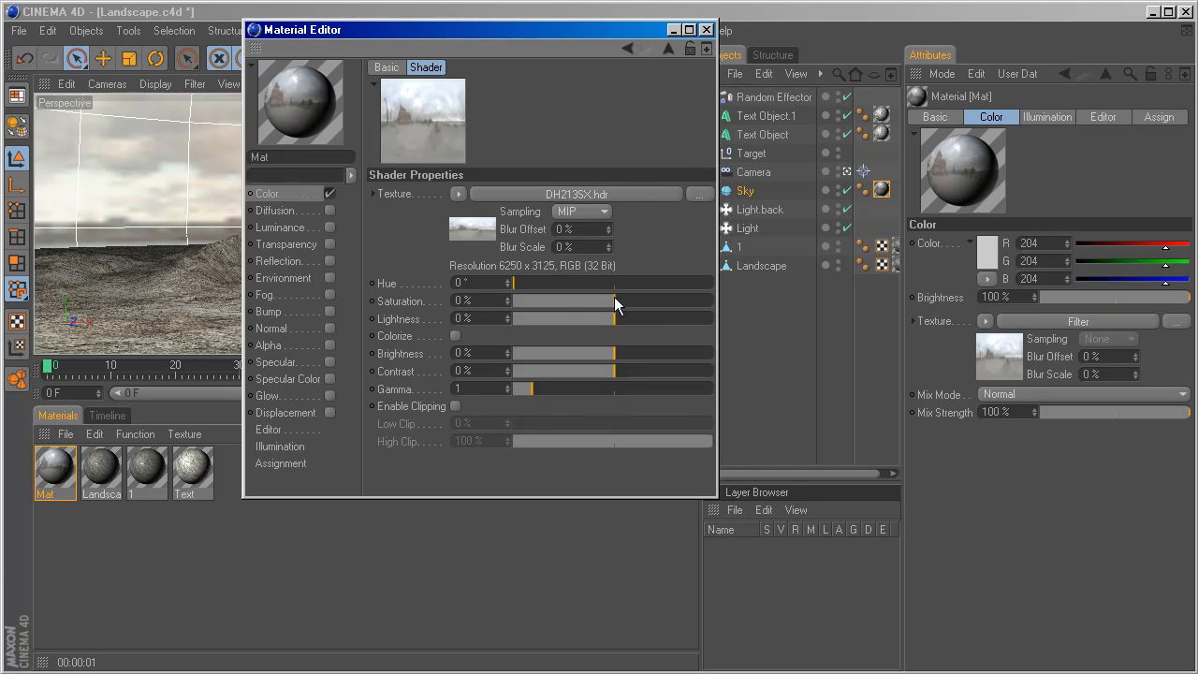
Darken the sky filter to about -26% lightness, 25% contrast and -29% brightness, close the material editor and select the Camera.
drag(615, 320, 588, 324)
drag(612, 371, 582, 353)
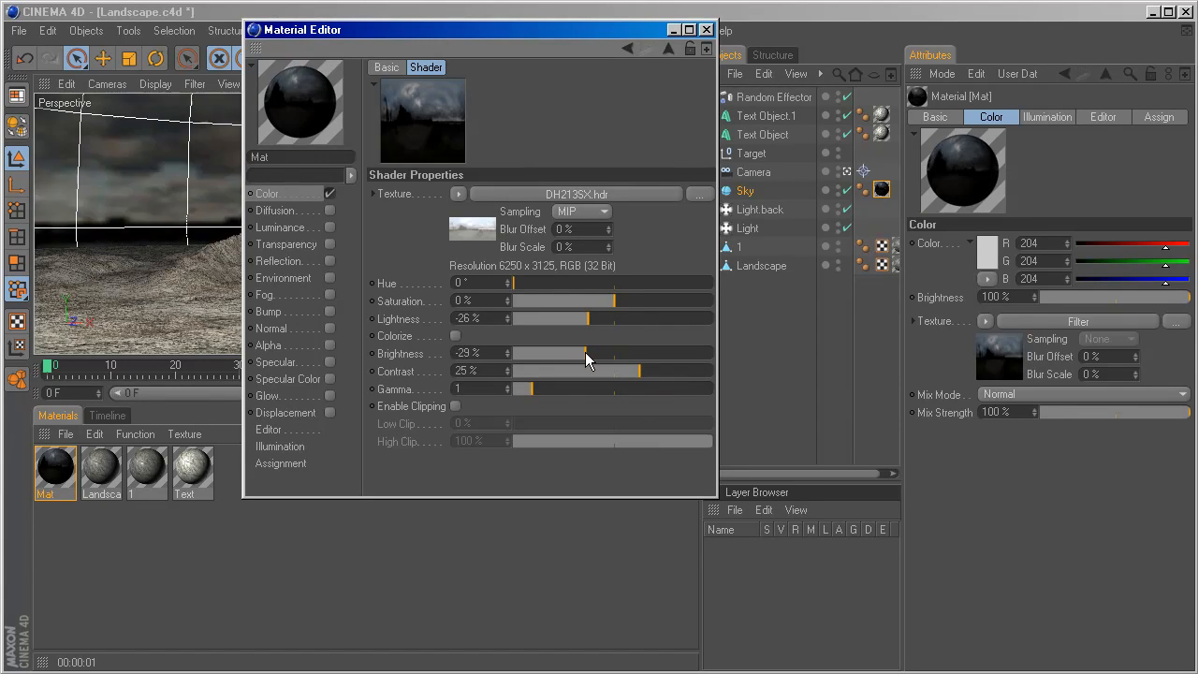
drag(571, 35, 722, 414)
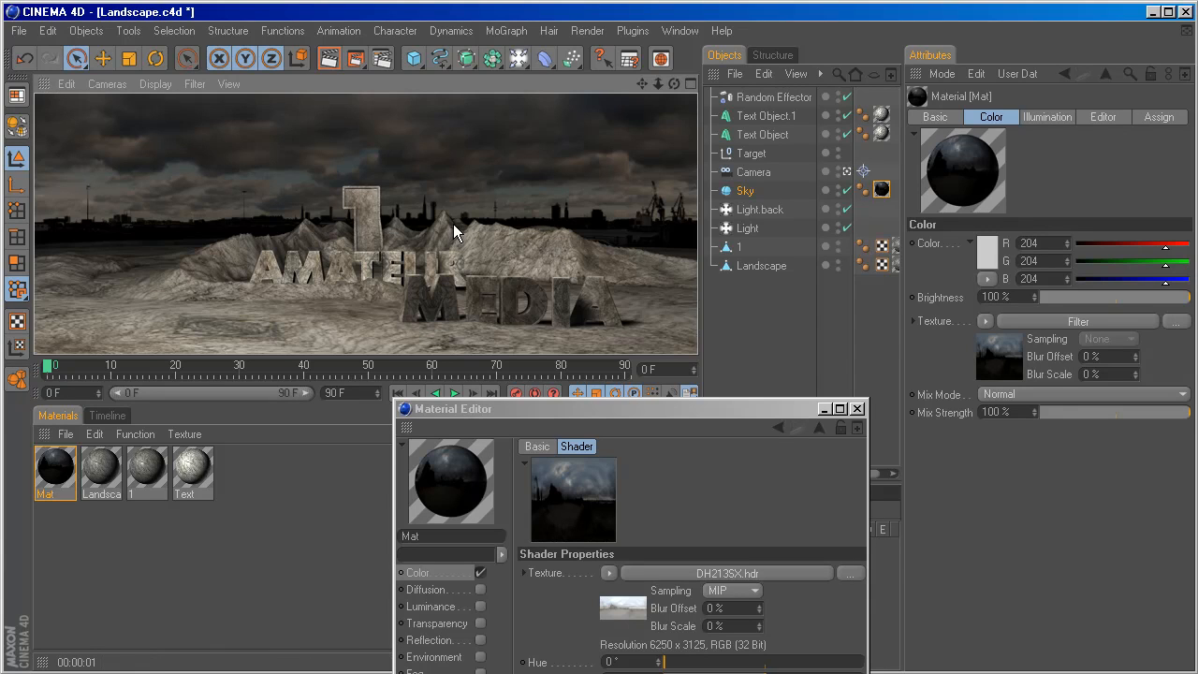
click(754, 172)
click(857, 412)
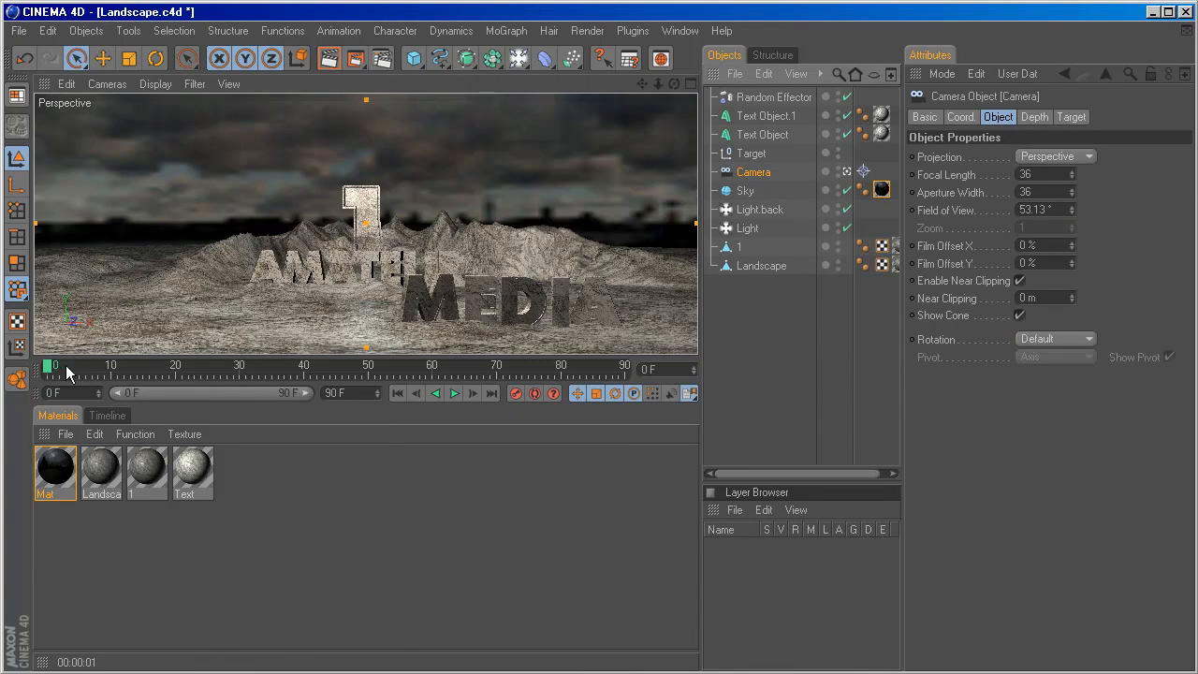
Move the camera in for a low close-up of the 1 and record its starting keyframe at frame 0.
drag(48, 372, 605, 373)
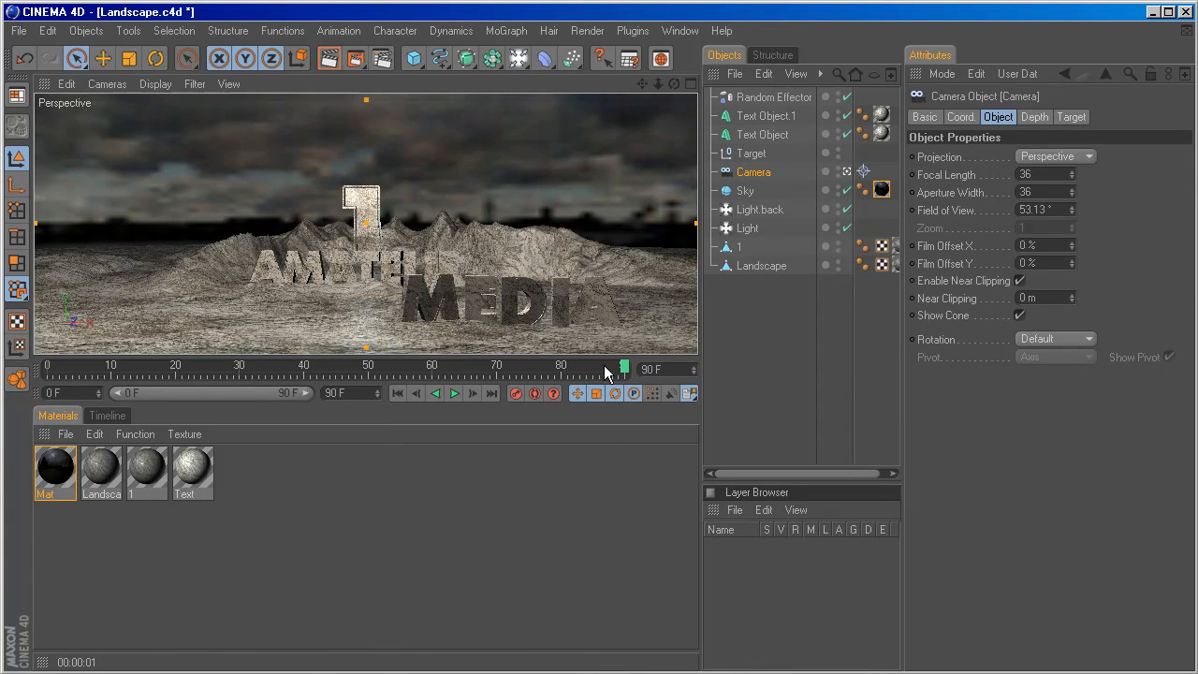
scroll(471, 281, up, 10)
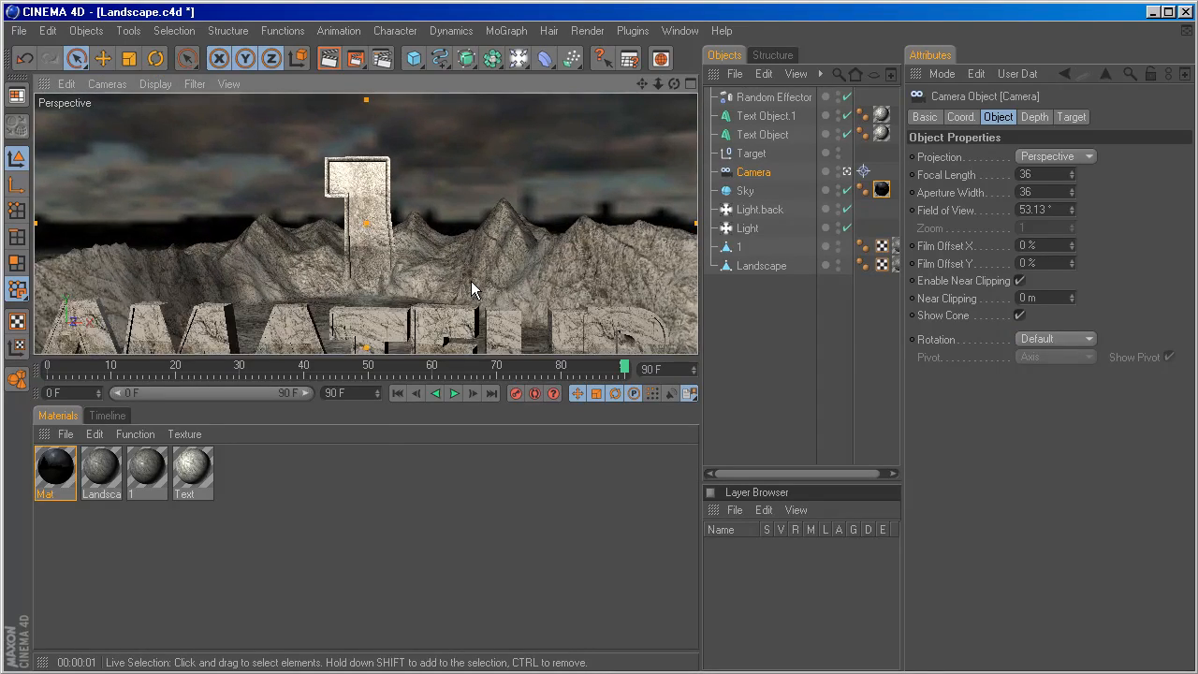
scroll(471, 281, up, 3)
alt+drag(472, 278, 346, 231)
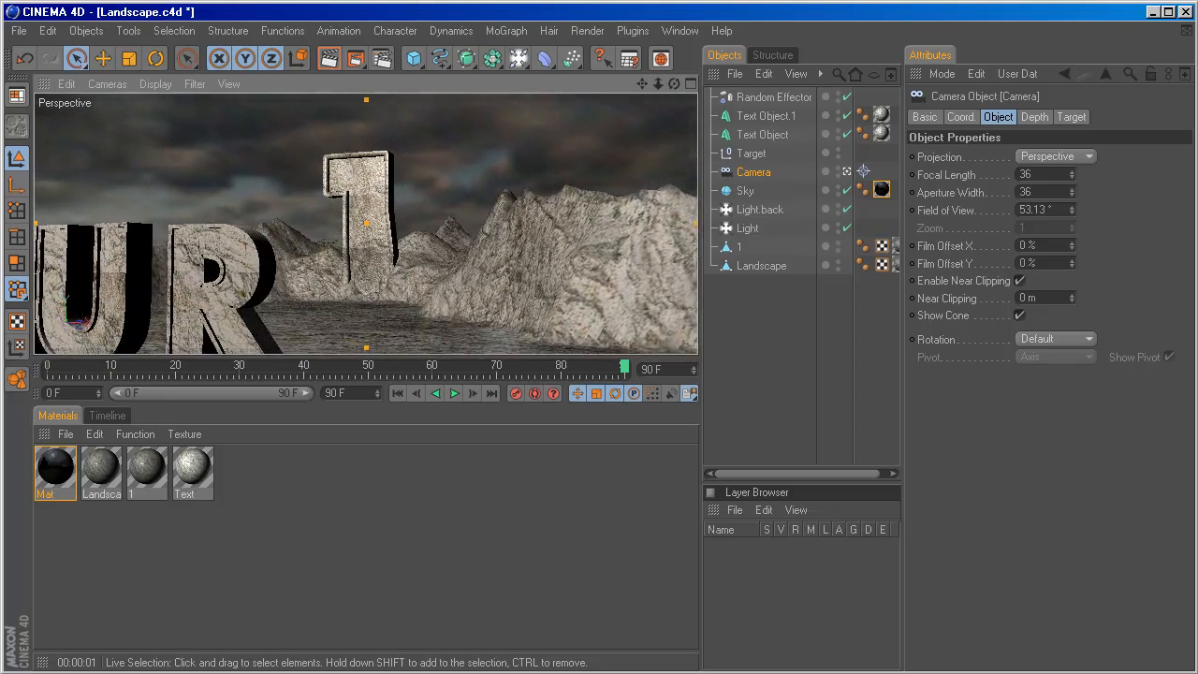
scroll(469, 279, up, 4)
scroll(469, 279, down, 3)
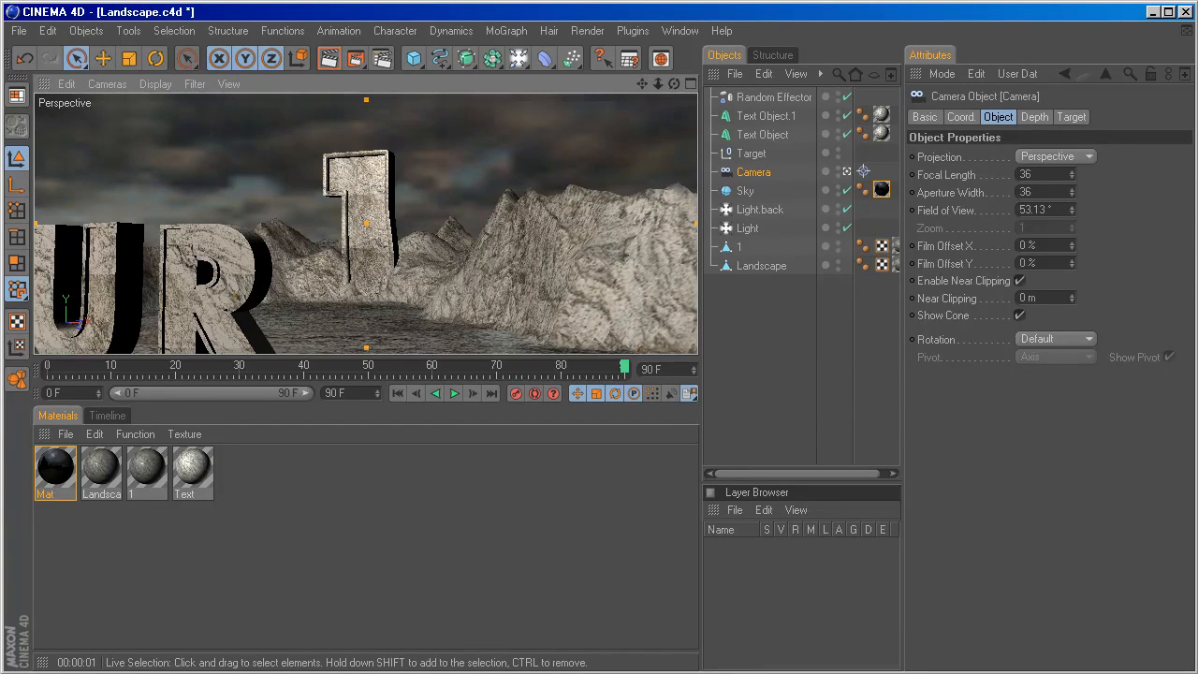
alt+drag(469, 279, 470, 303)
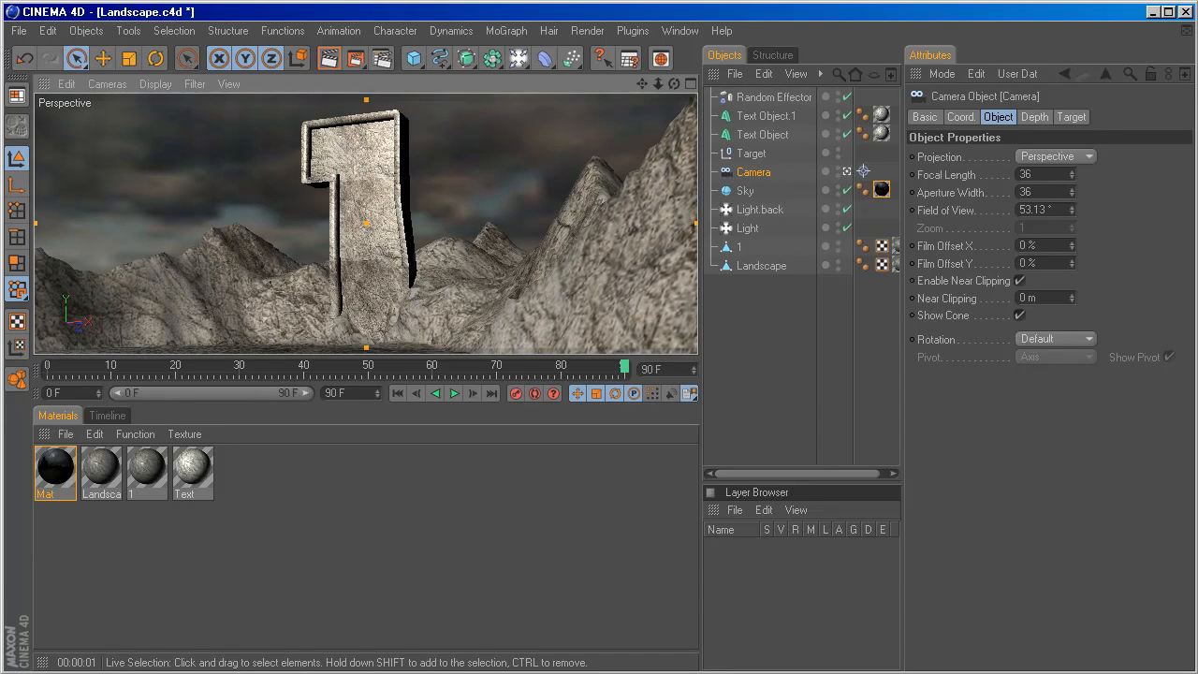
drag(624, 367, 40, 409)
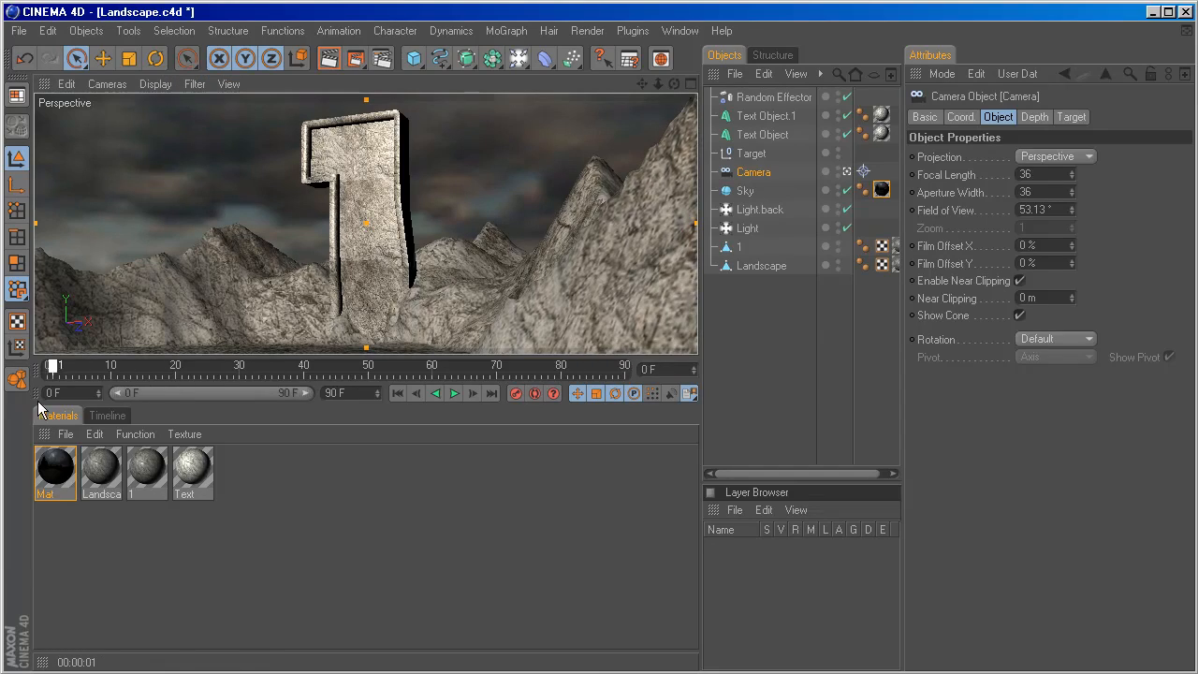
At frame 90, pull the camera back to show both texts, adjust the Target's height and record the camera's end keyframe.
click(491, 393)
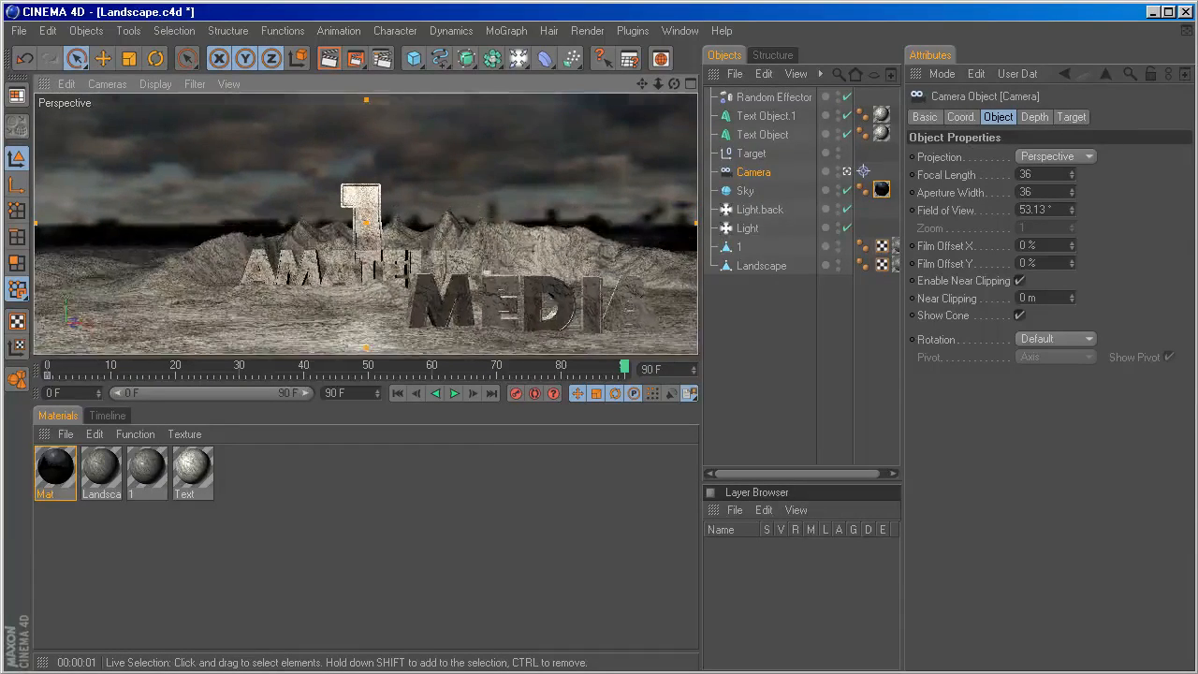
click(752, 154)
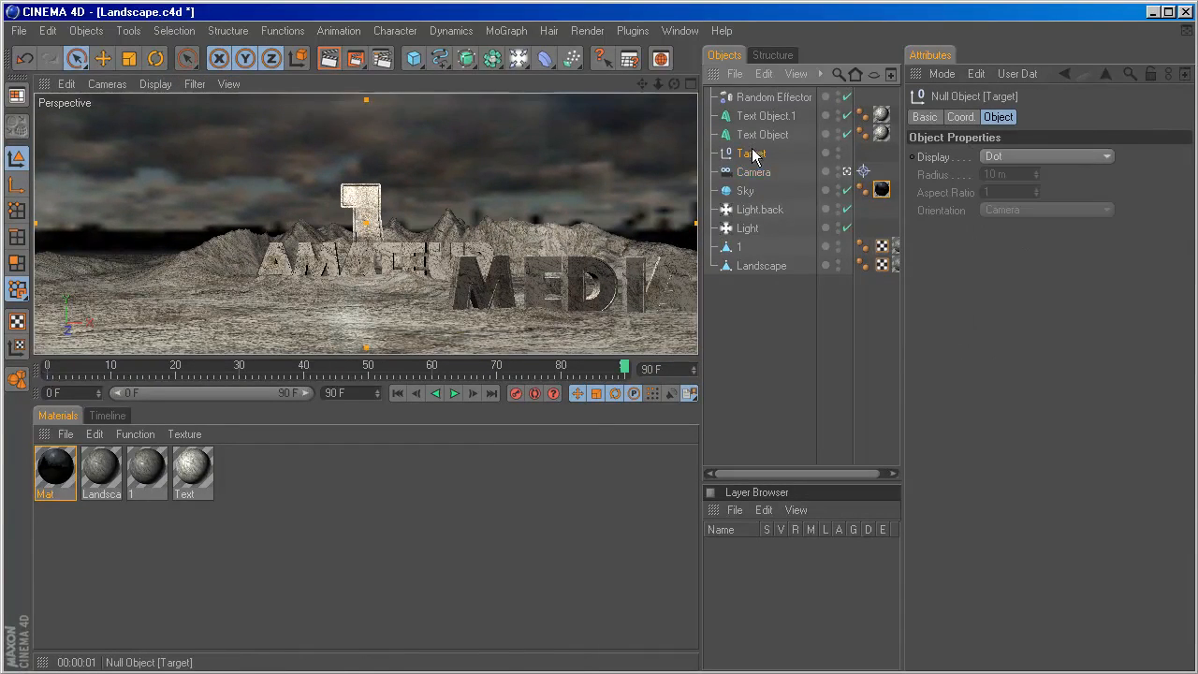
drag(366, 160, 367, 258)
click(754, 172)
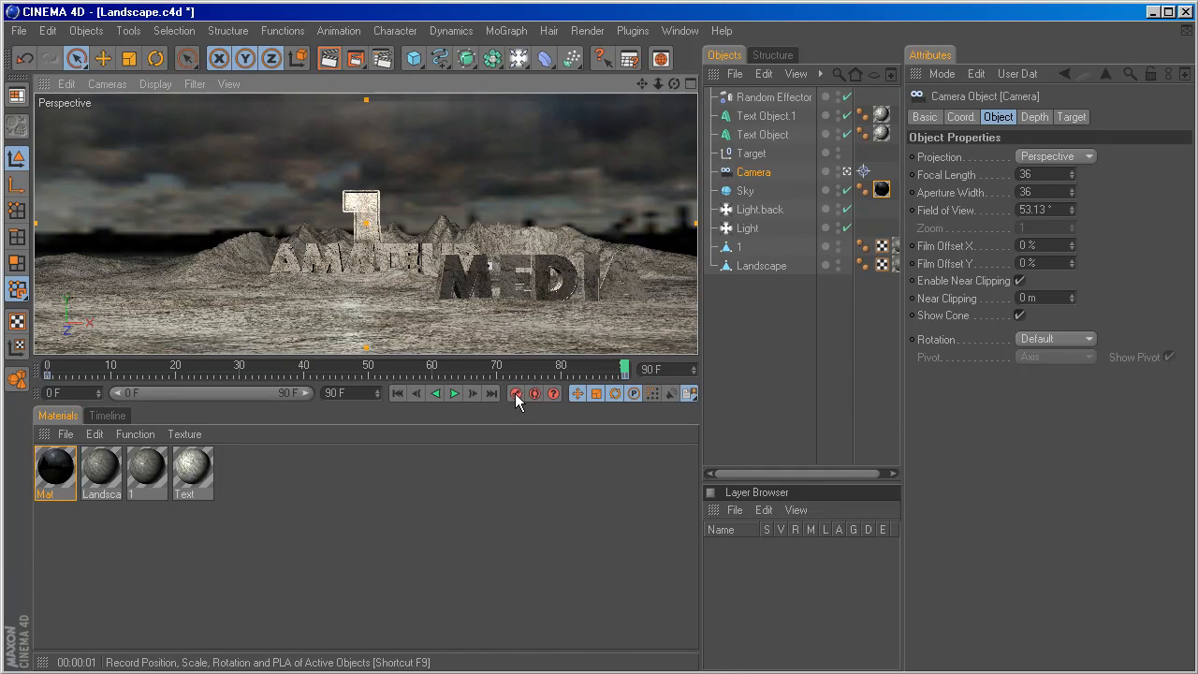
Play the camera animation from the start and scrub through it to frame 61.
click(397, 393)
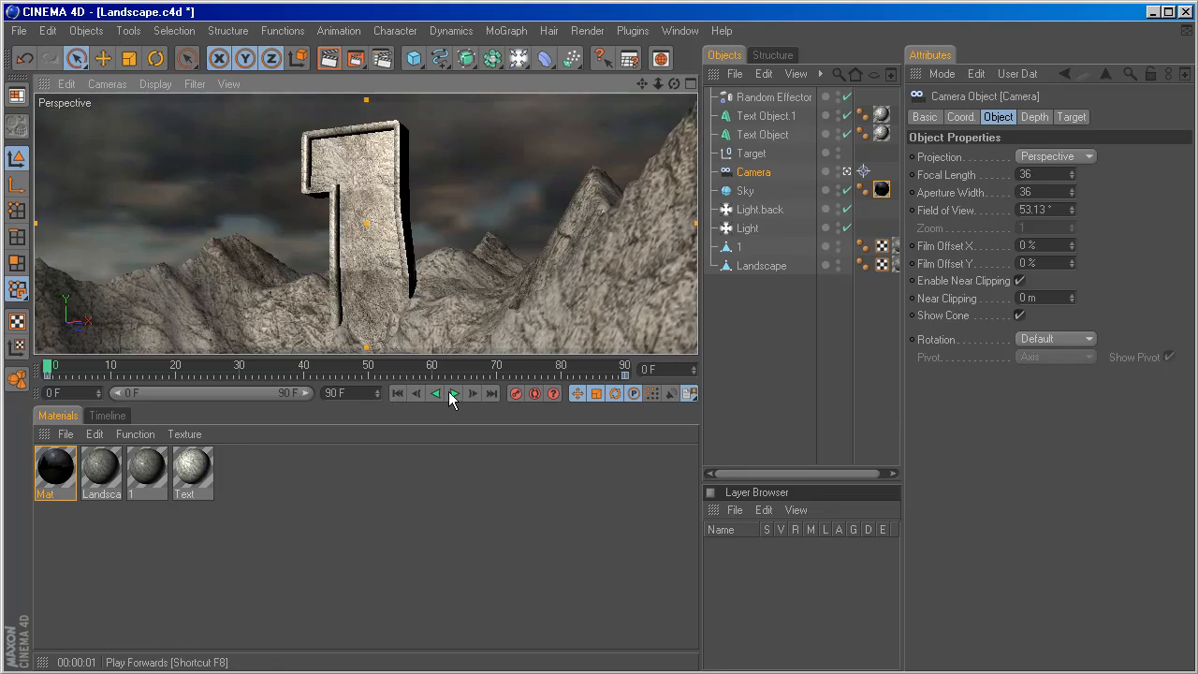
click(454, 393)
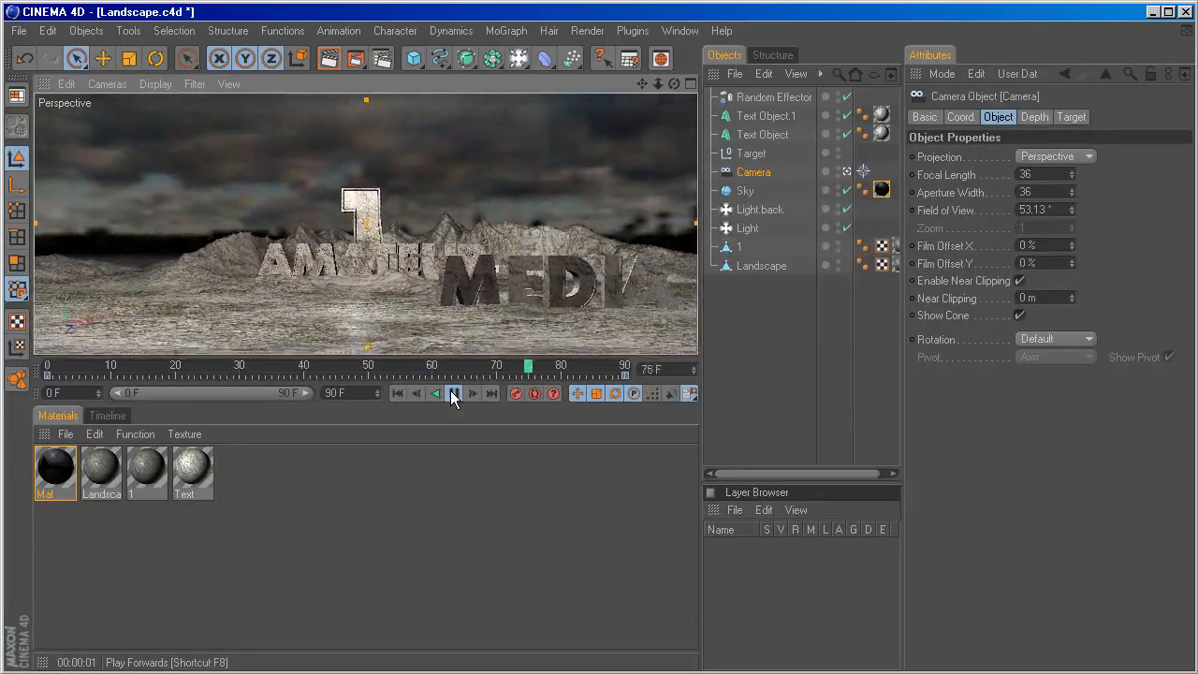
click(452, 393)
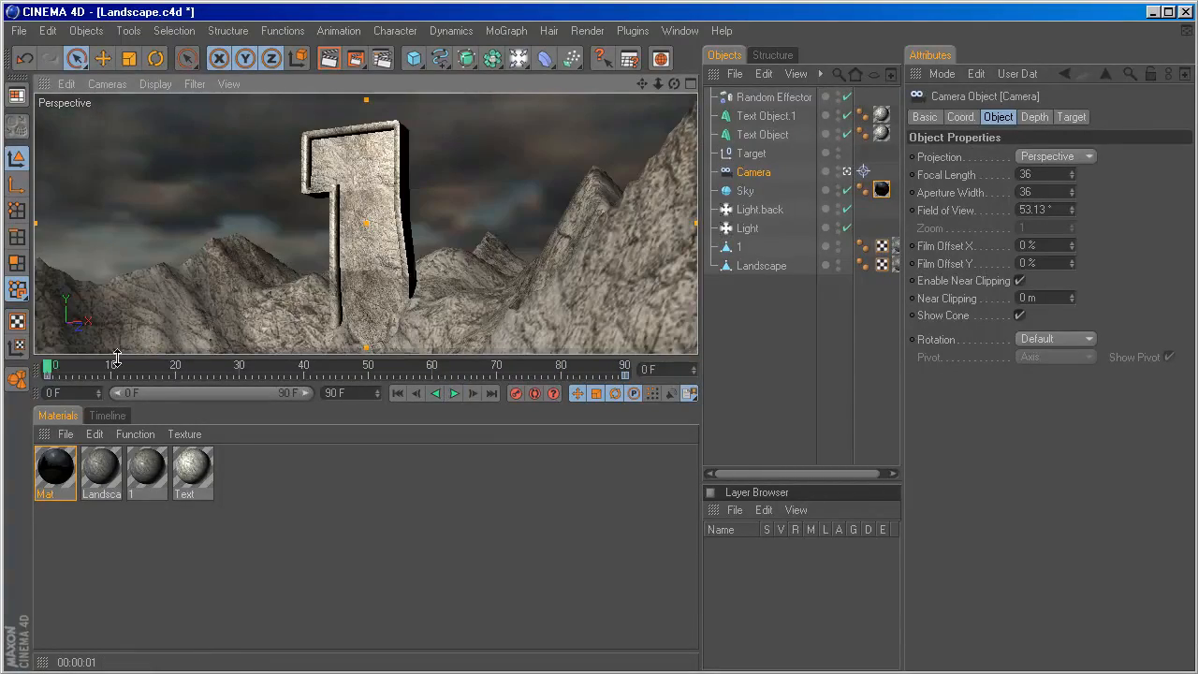
drag(46, 373, 440, 368)
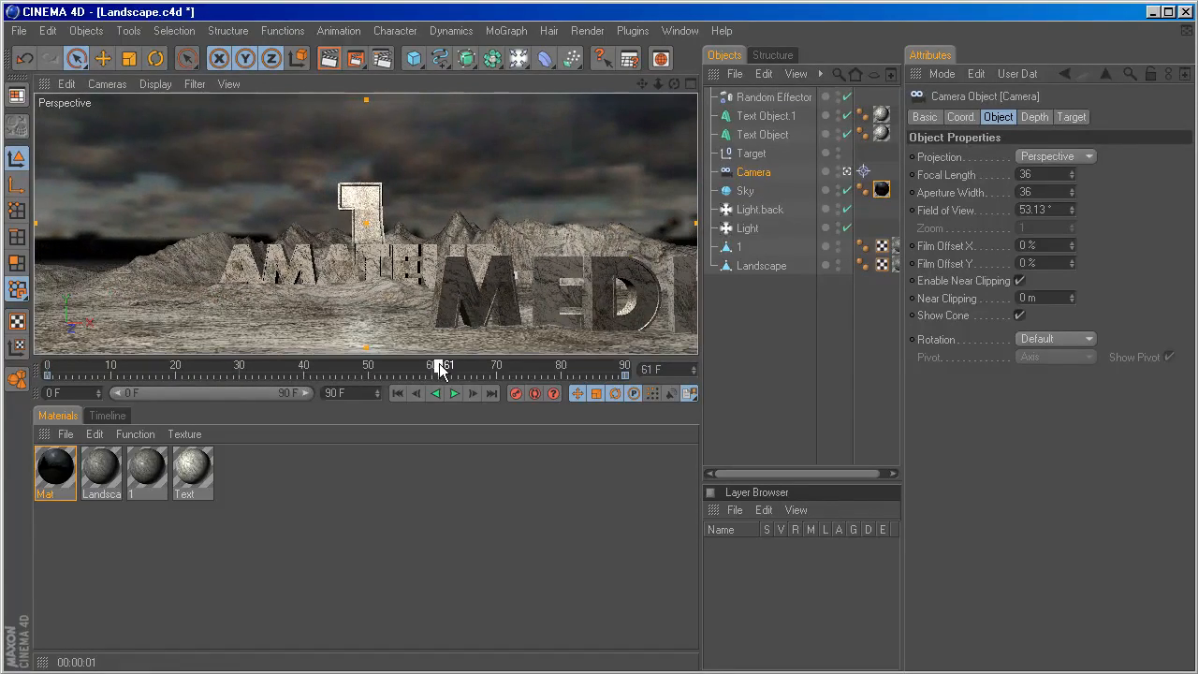
Show the Timeline, expand the Camera's Position tracks and enlarge the Timeline area.
click(103, 415)
click(676, 31)
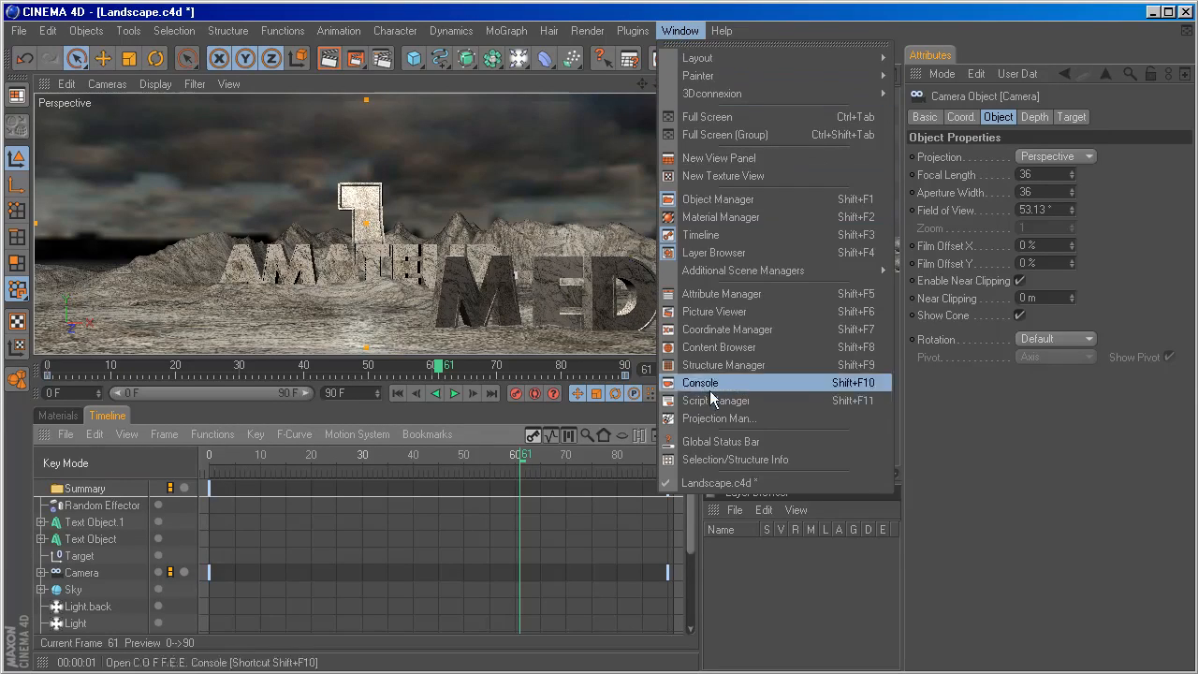
click(718, 235)
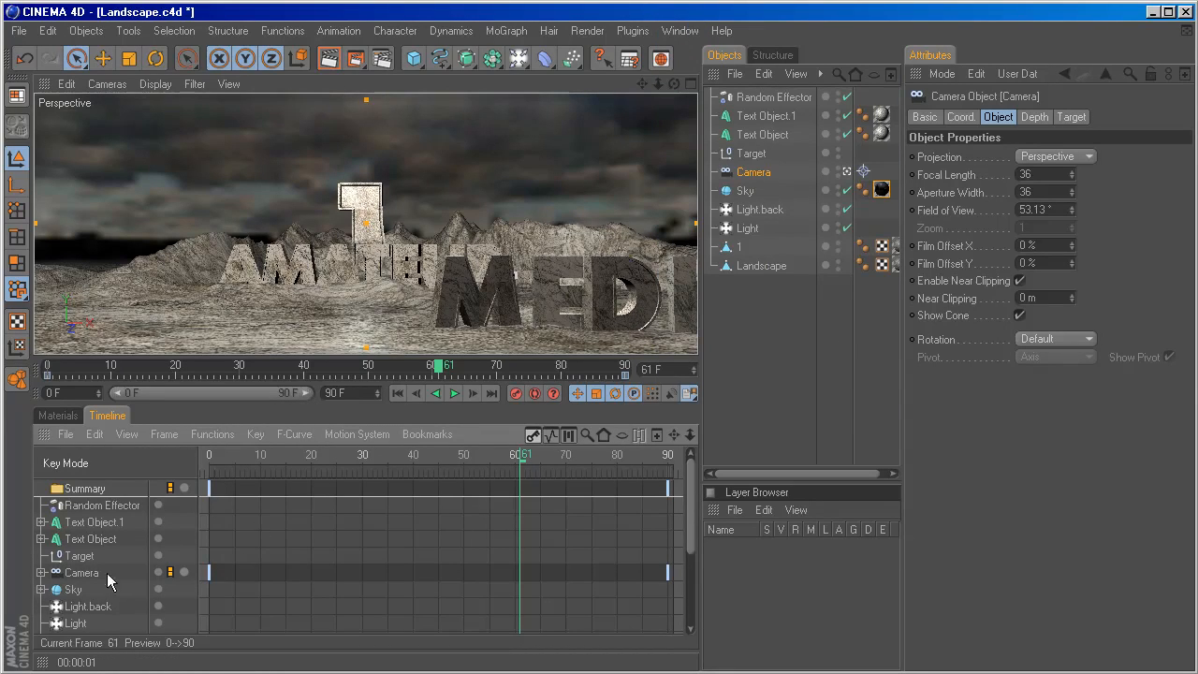
click(41, 573)
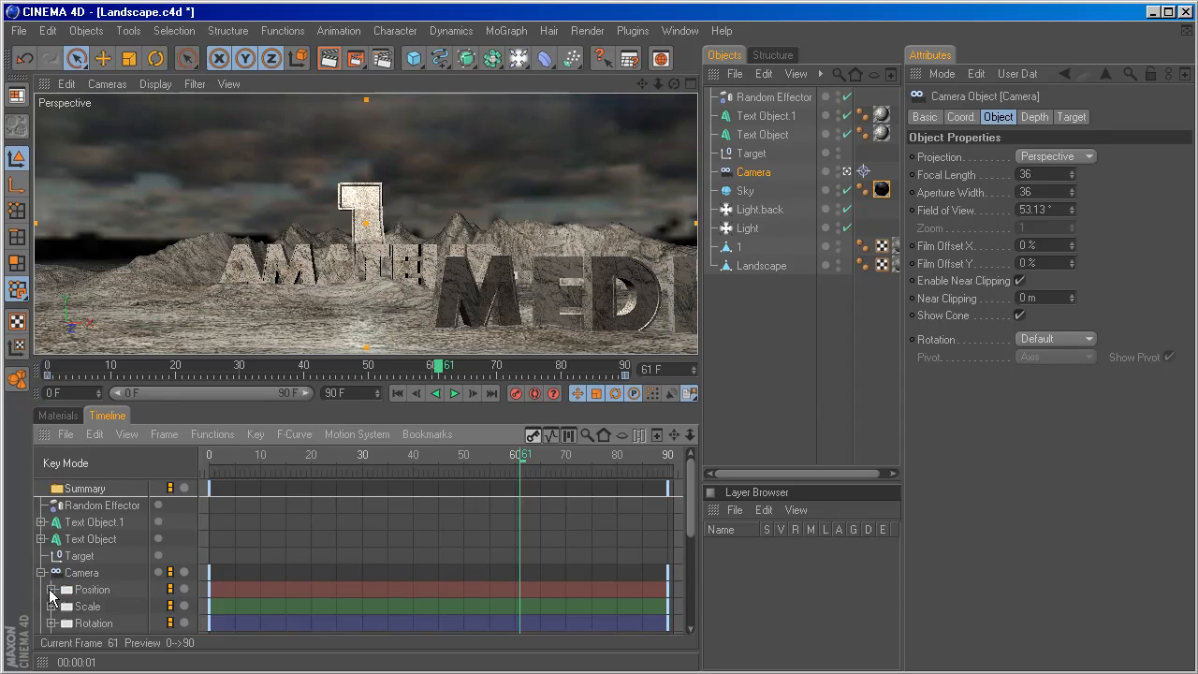
click(52, 589)
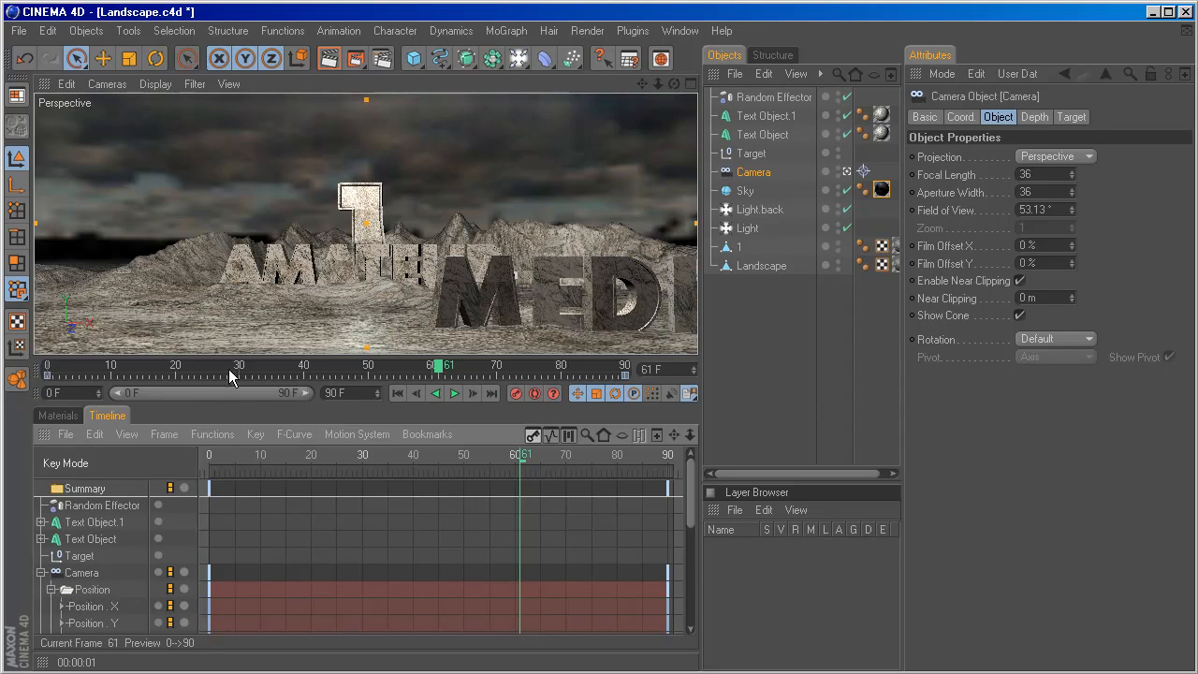
drag(229, 381, 230, 273)
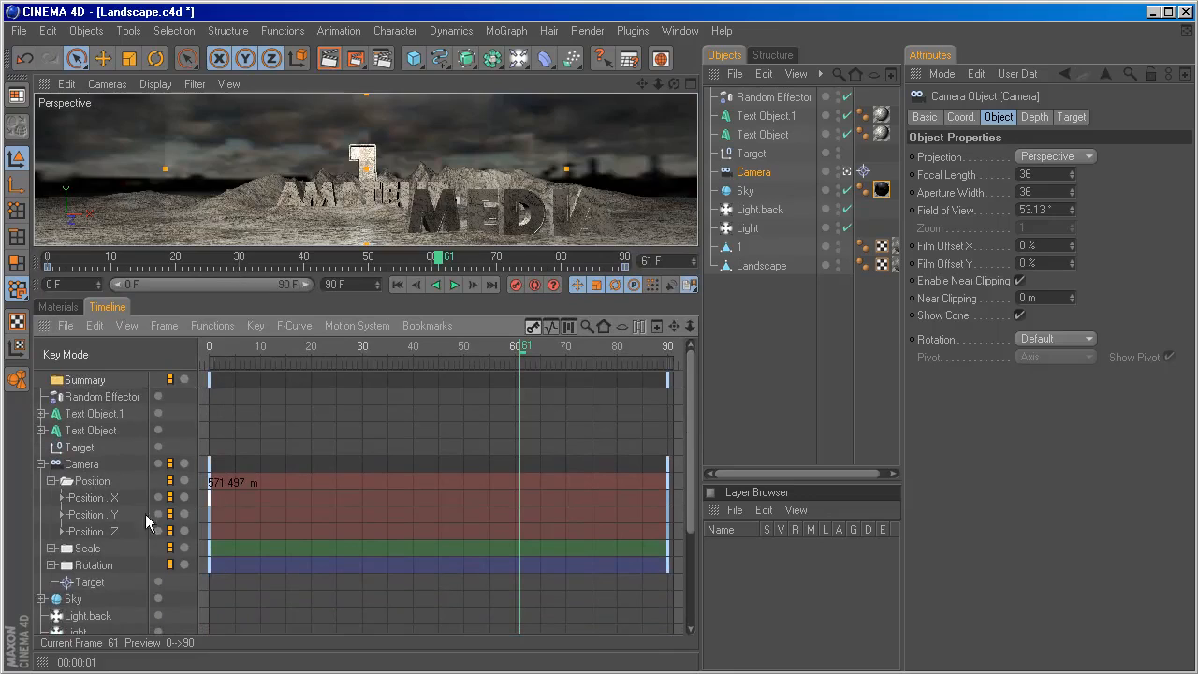
Steepen the start of the camera's Position X curve by pulling the frame 0 key's right tangent down to about -432 m at 20 frames.
click(62, 498)
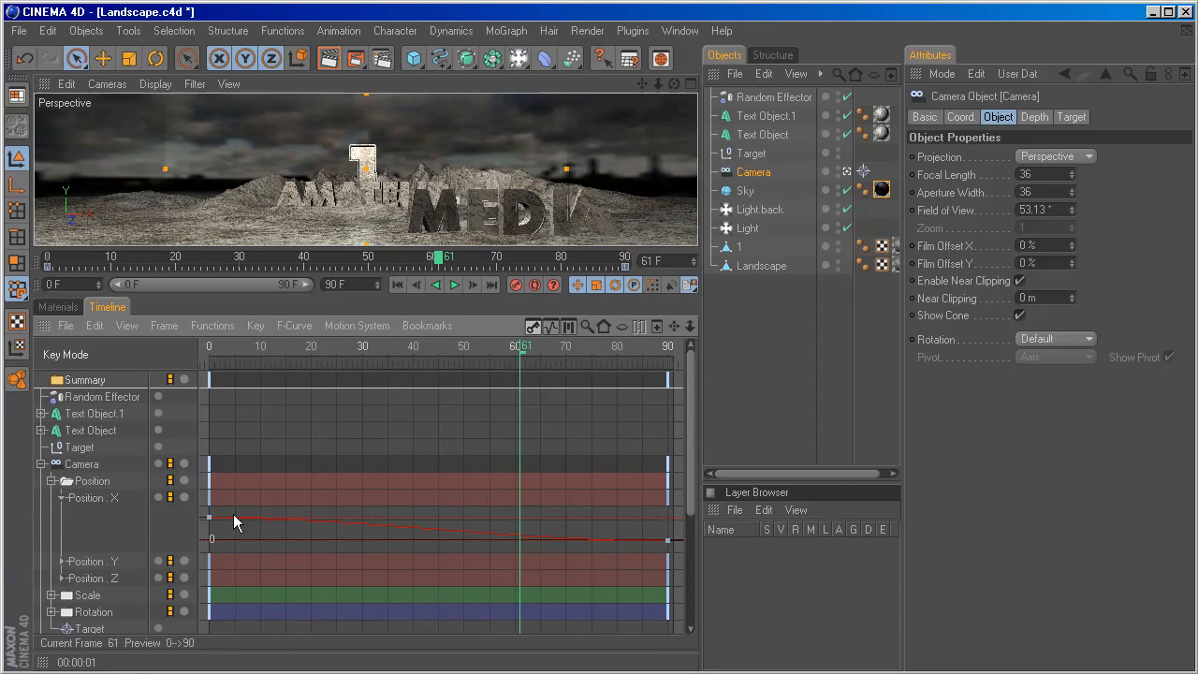
click(209, 518)
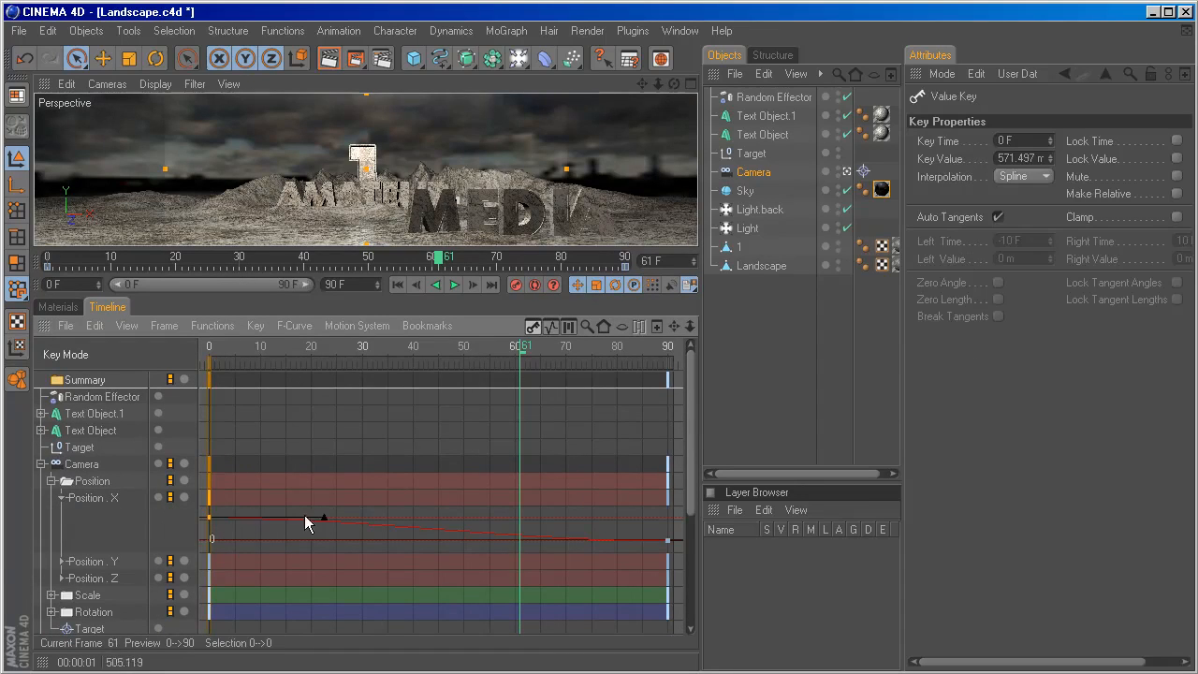
drag(324, 516, 313, 535)
click(62, 497)
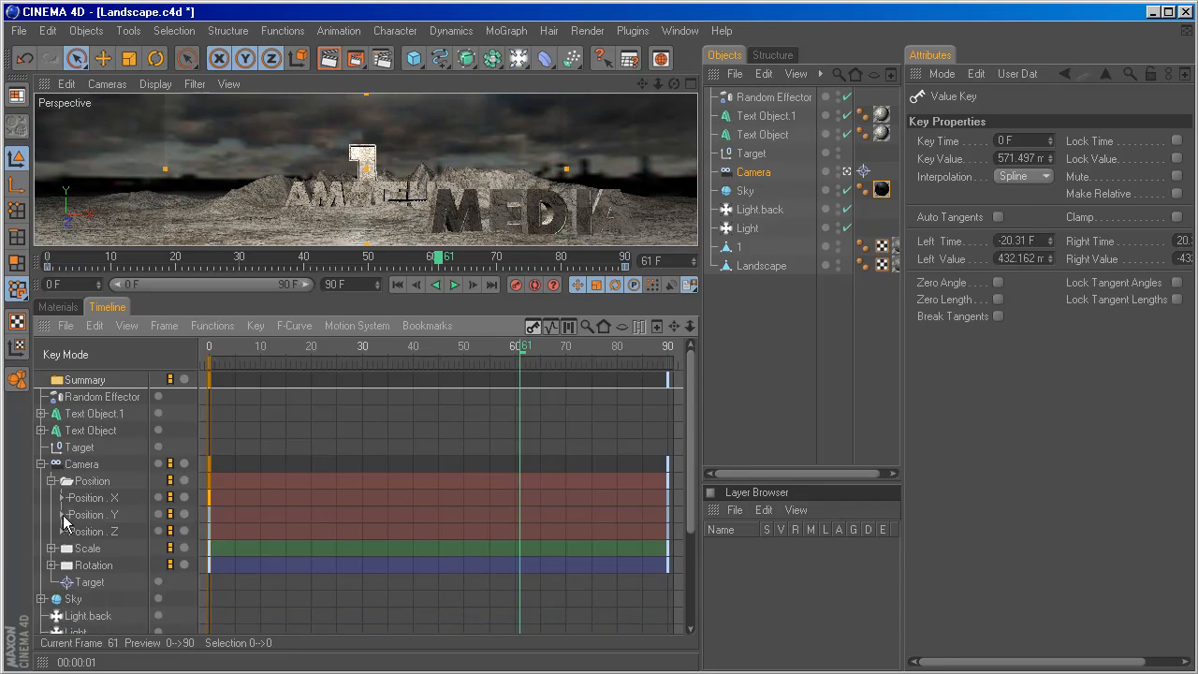
Steepen the start of the camera's Position Y curve by raising the frame 0 key's right tangent to about 76 m at 20 frames.
click(61, 514)
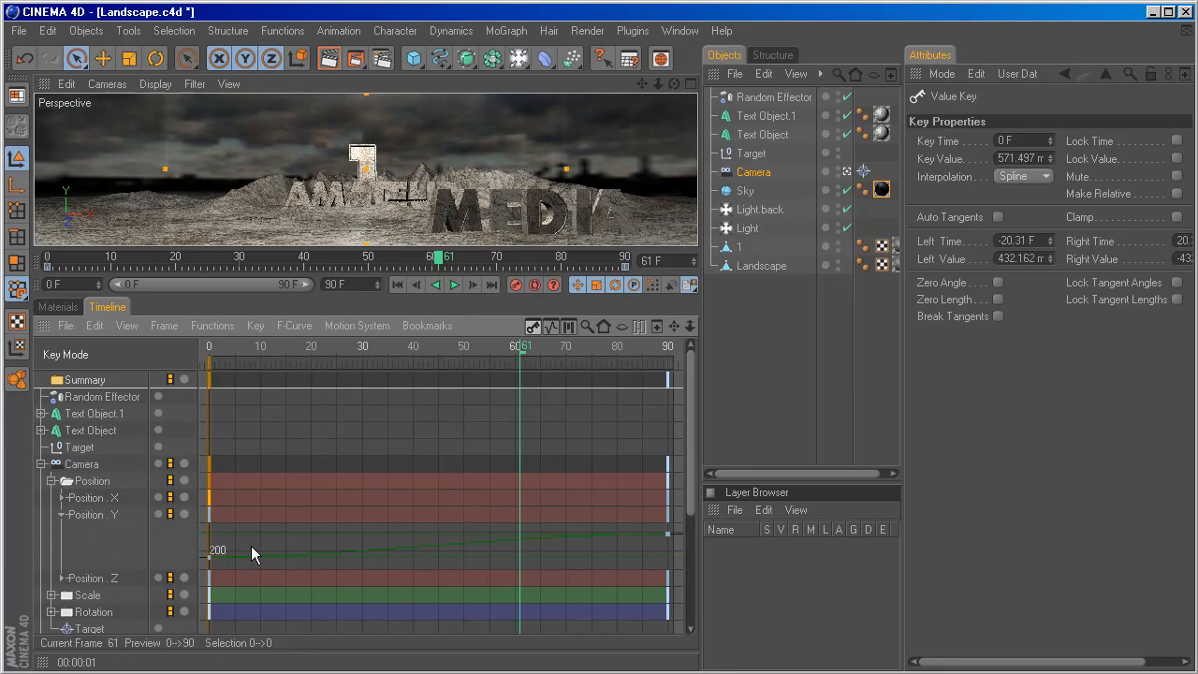
click(209, 557)
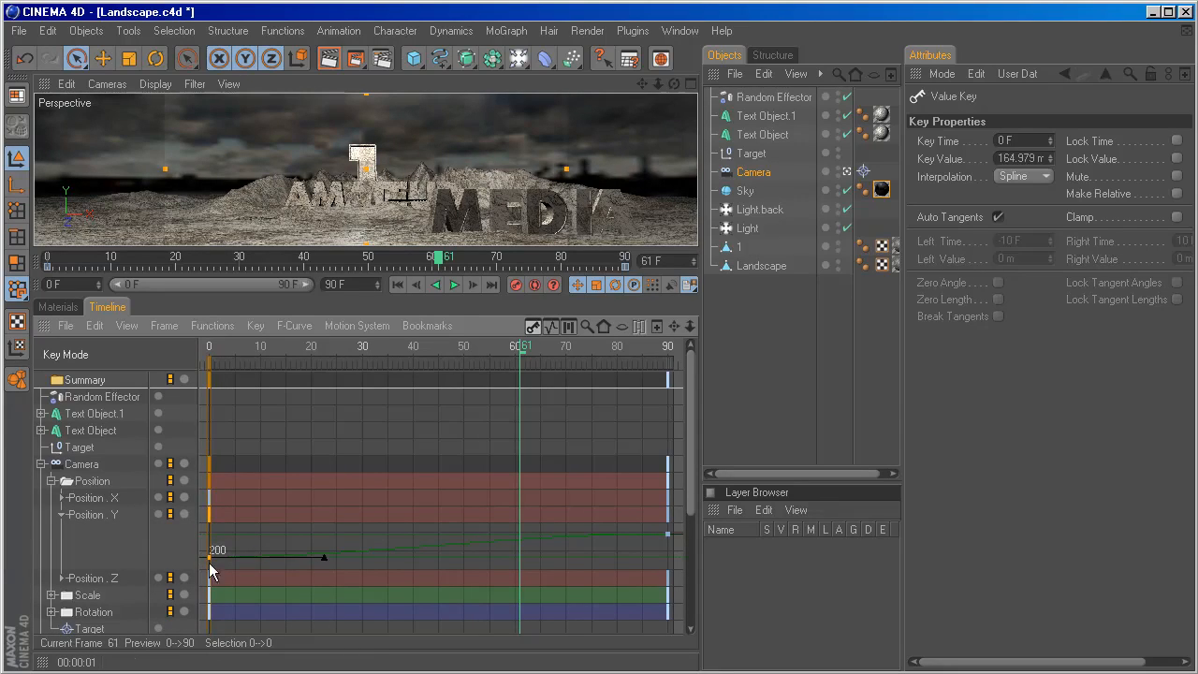
drag(313, 556, 313, 541)
click(62, 514)
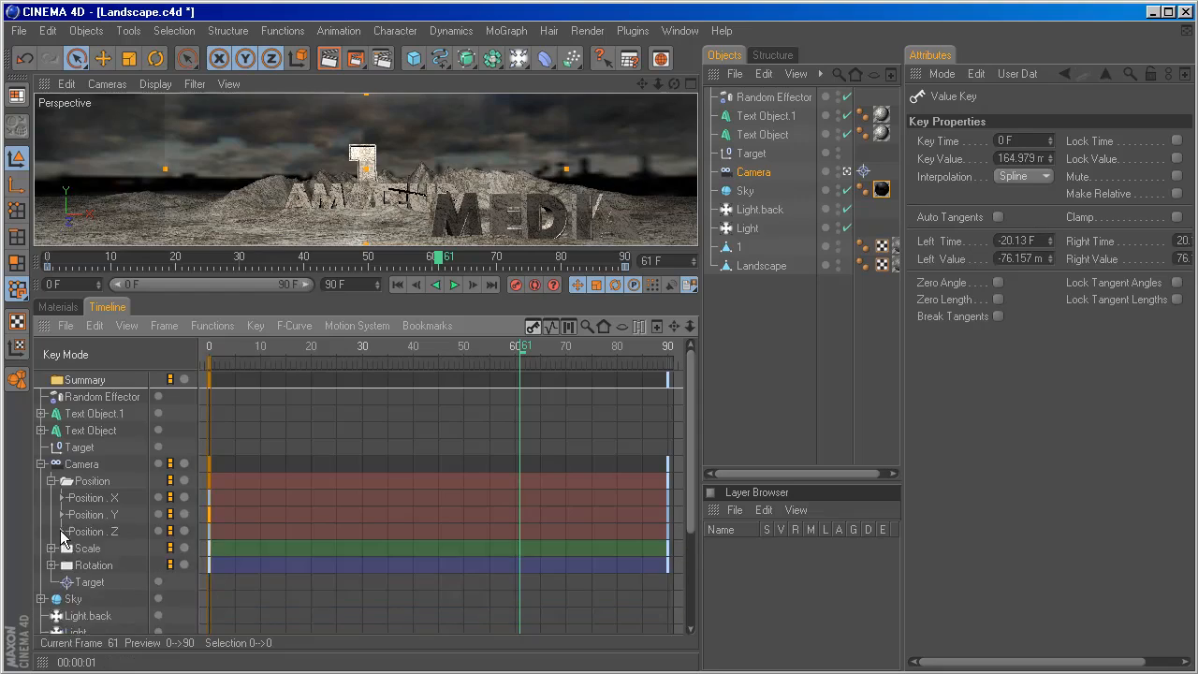
Steepen the start of the camera's Position Z curve by pulling the frame 0 key's right tangent down to about -2930 m at 22 frames.
click(61, 532)
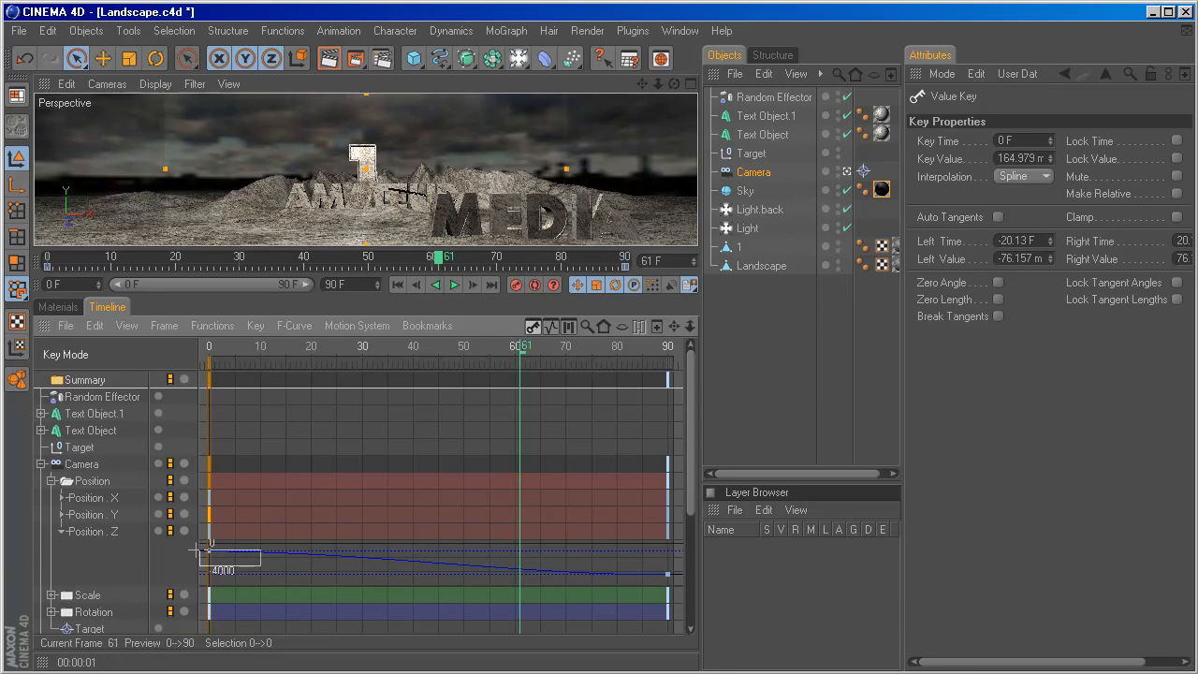
click(210, 551)
drag(322, 556, 319, 572)
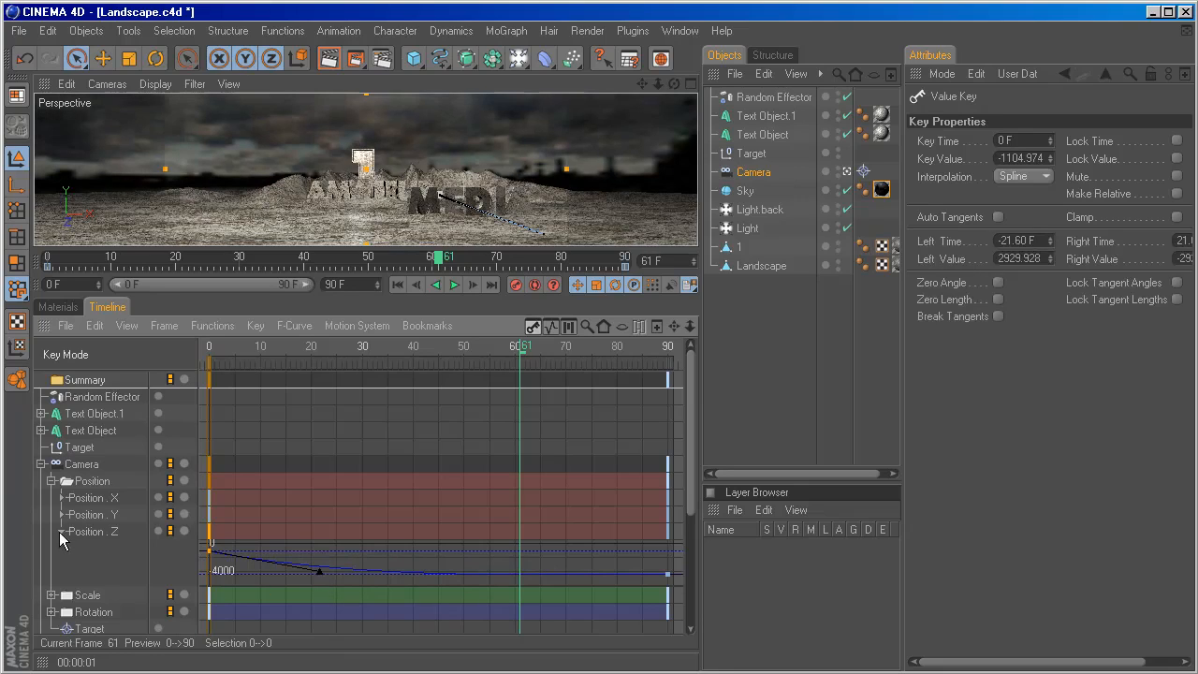
Steepen the start of the camera's Rotation H curve by pulling the frame 0 key's right tangent down to about -17° at 21 frames.
click(61, 533)
click(52, 482)
click(51, 515)
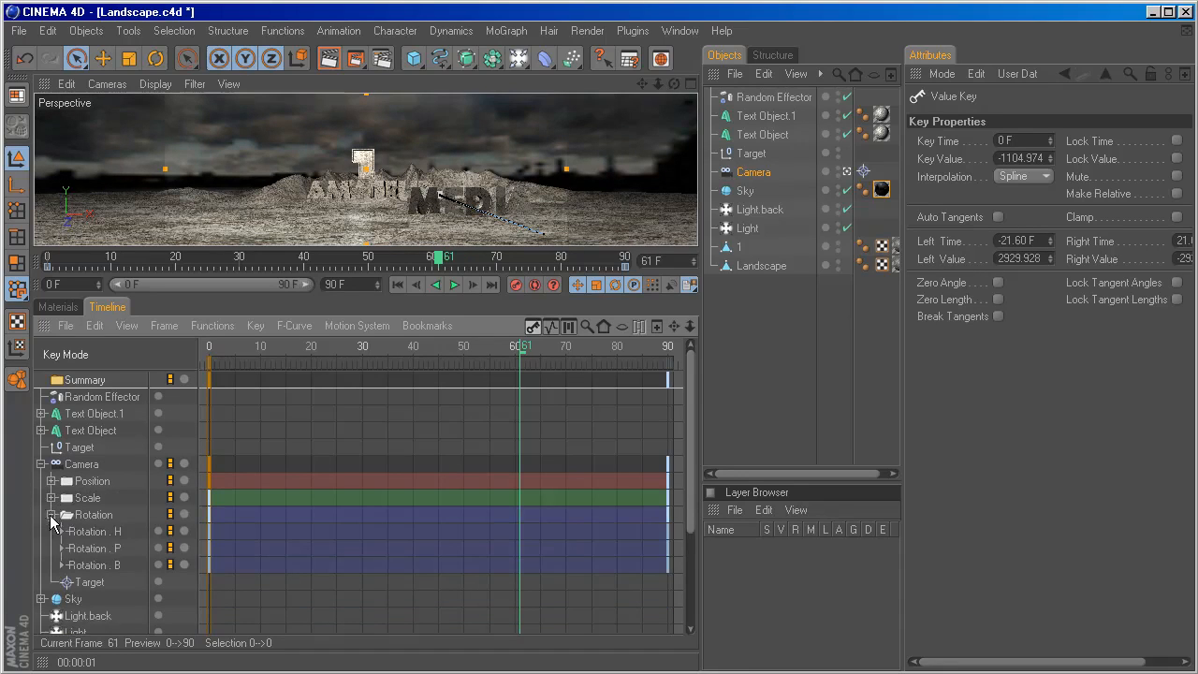
click(61, 532)
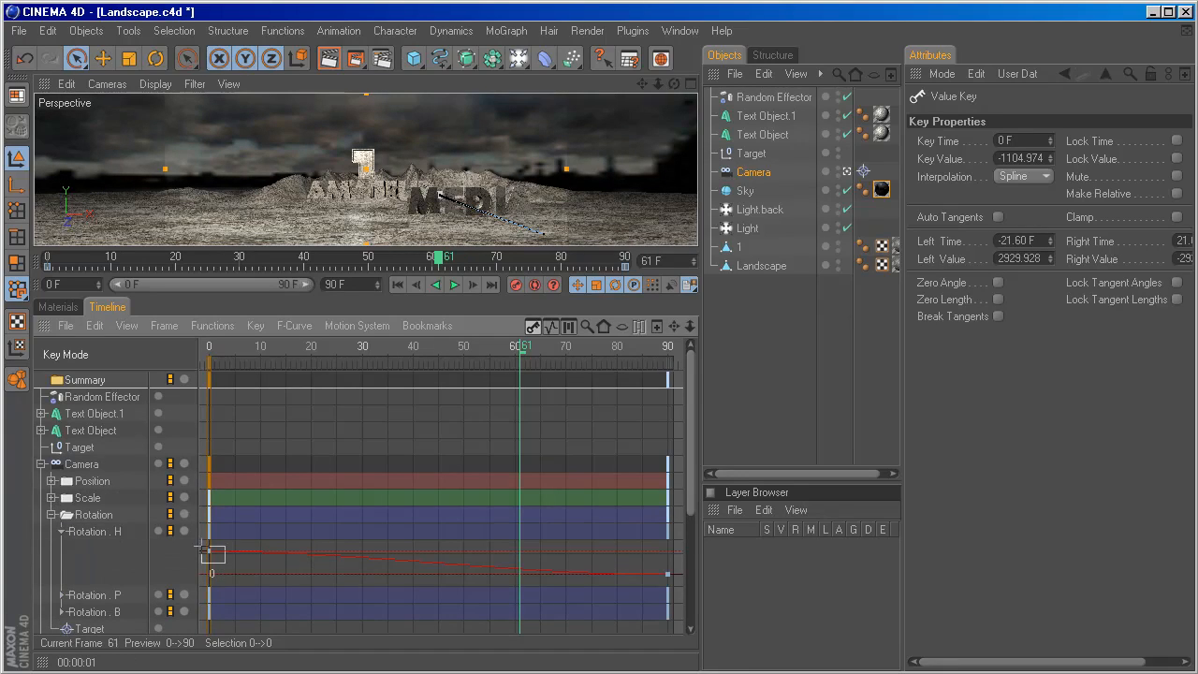
click(208, 551)
drag(325, 551, 319, 569)
click(61, 532)
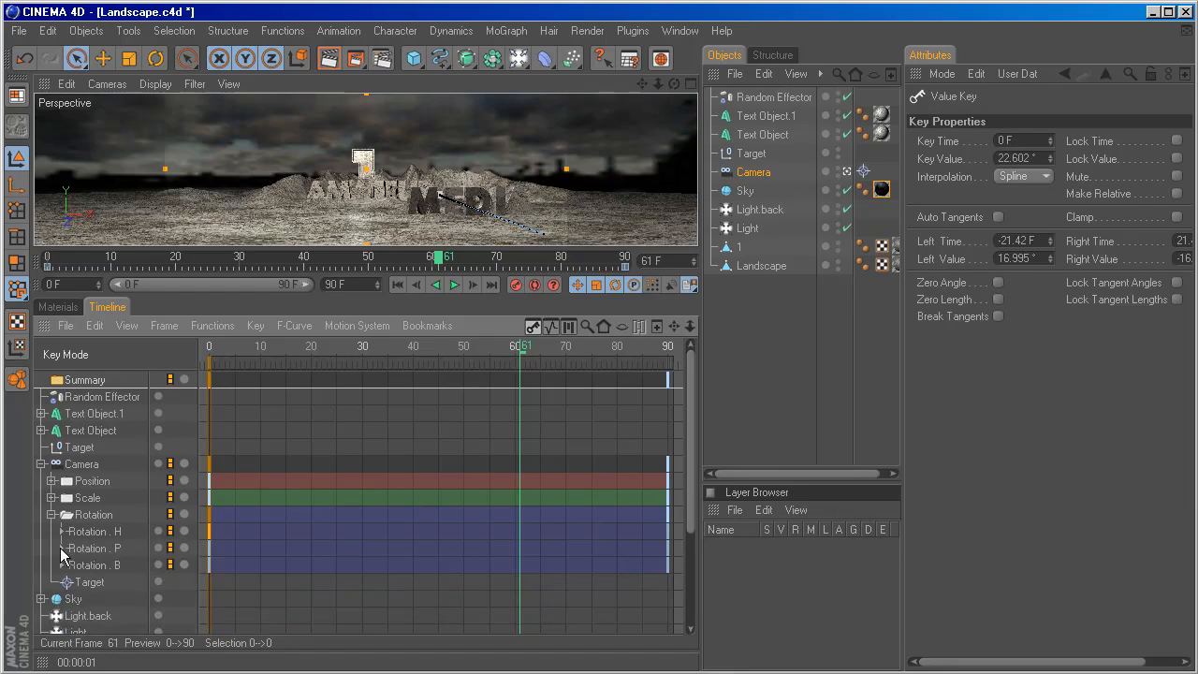
Steepen the start of the camera's Rotation P curve by pulling the frame 0 key's right tangent down to about -4.4° at 20 frames.
click(60, 549)
click(211, 567)
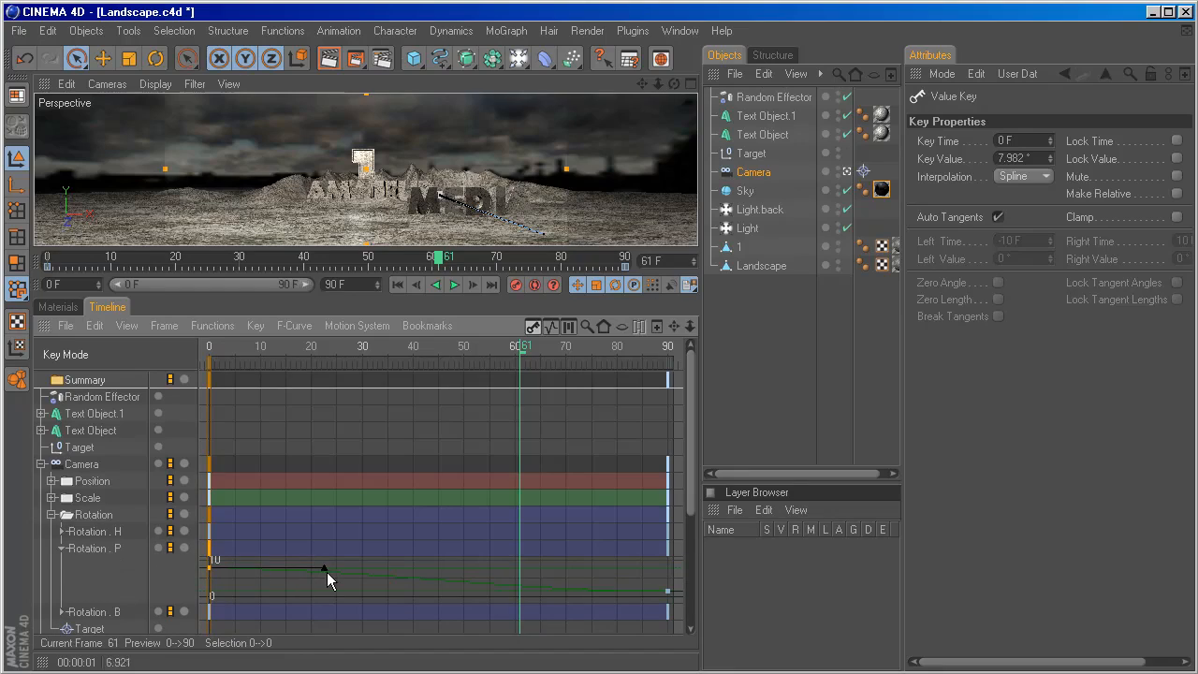
drag(327, 568, 310, 584)
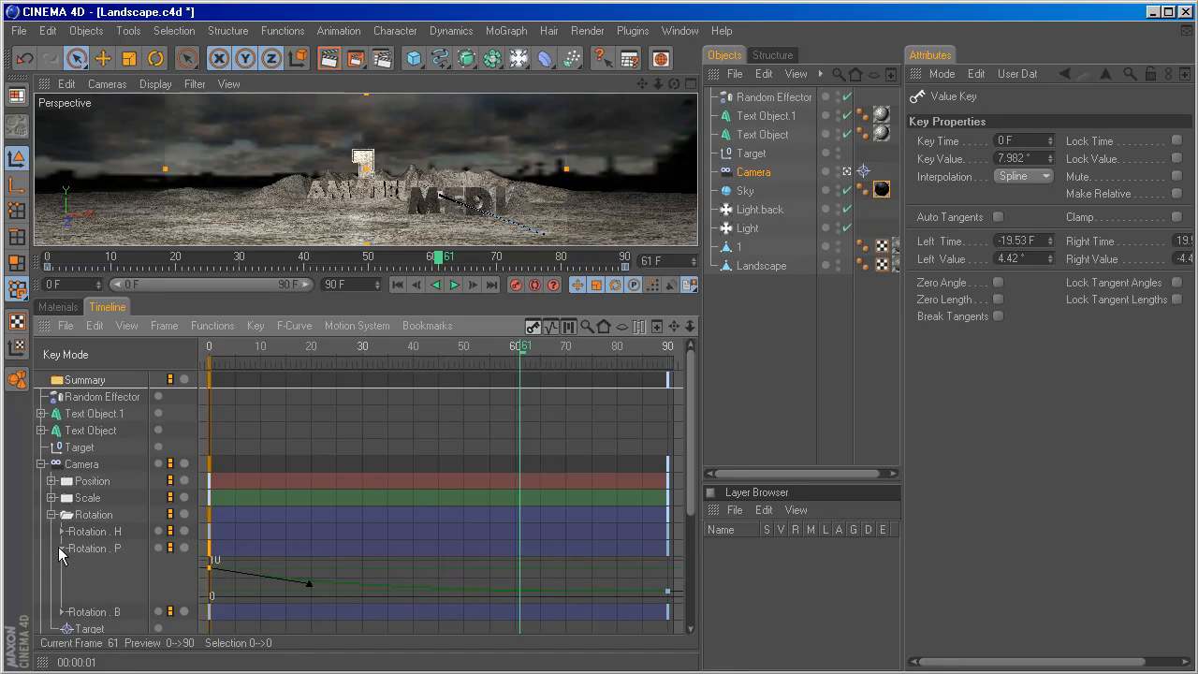
click(61, 549)
click(61, 565)
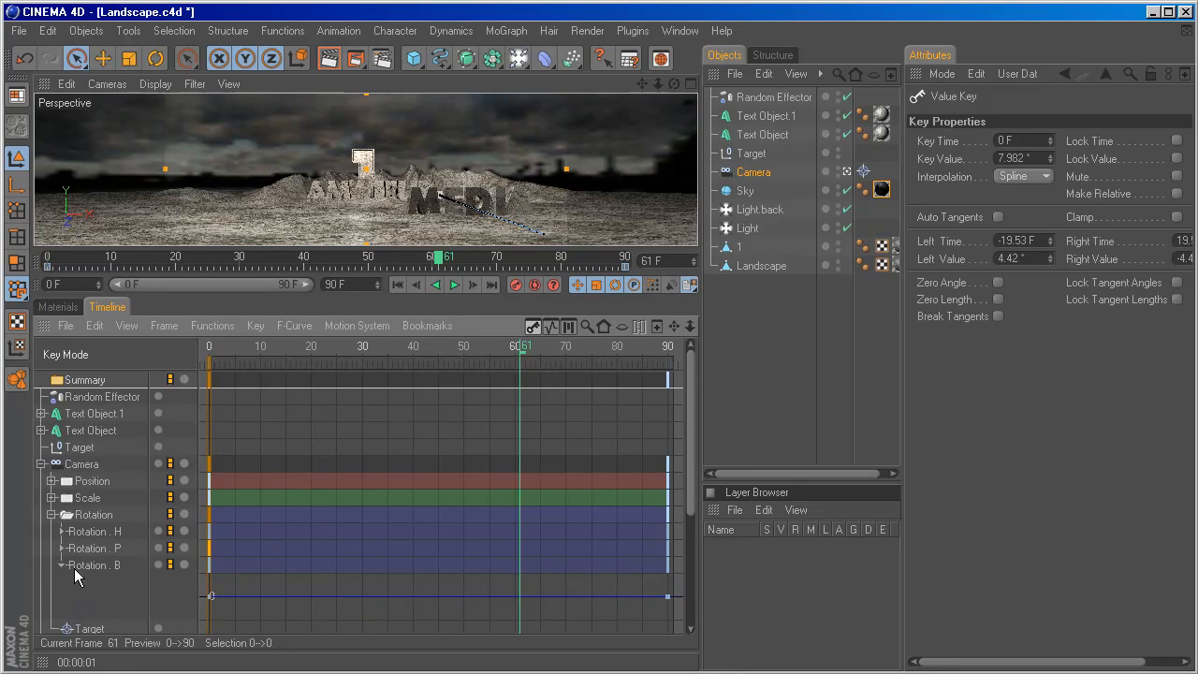
click(60, 566)
click(51, 515)
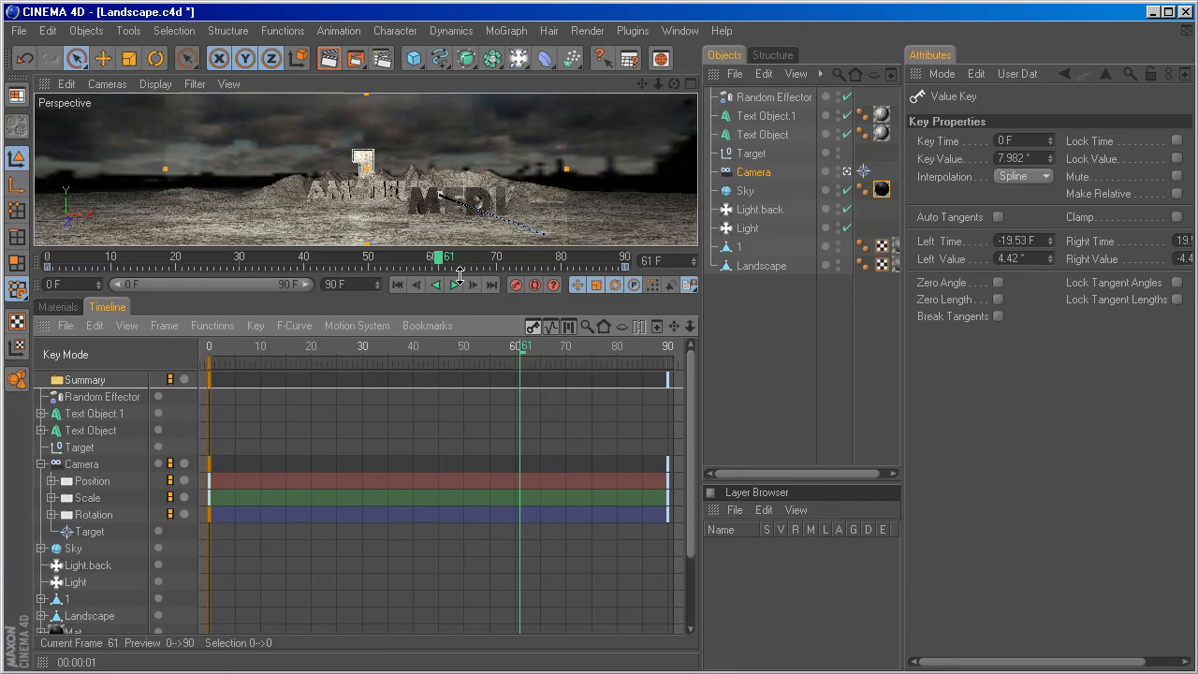
Enlarge the viewport, play the camera animation from the first frame to check the motion, and set the current frame to 59.
drag(461, 273, 461, 368)
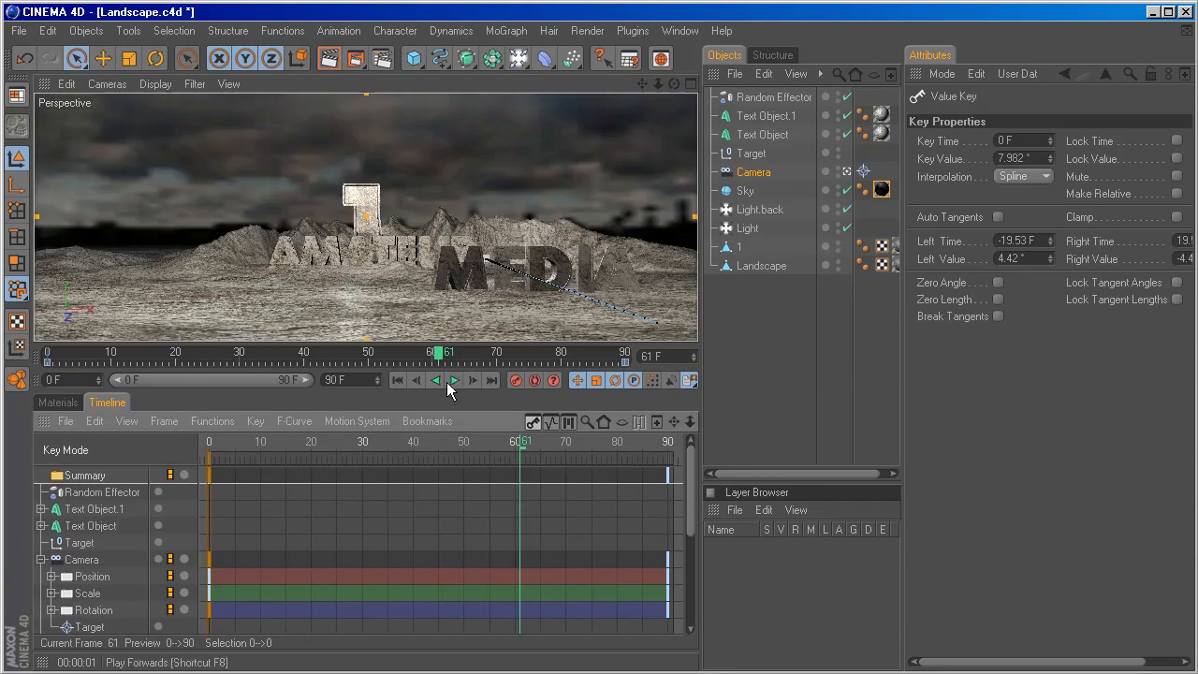
click(406, 380)
click(454, 380)
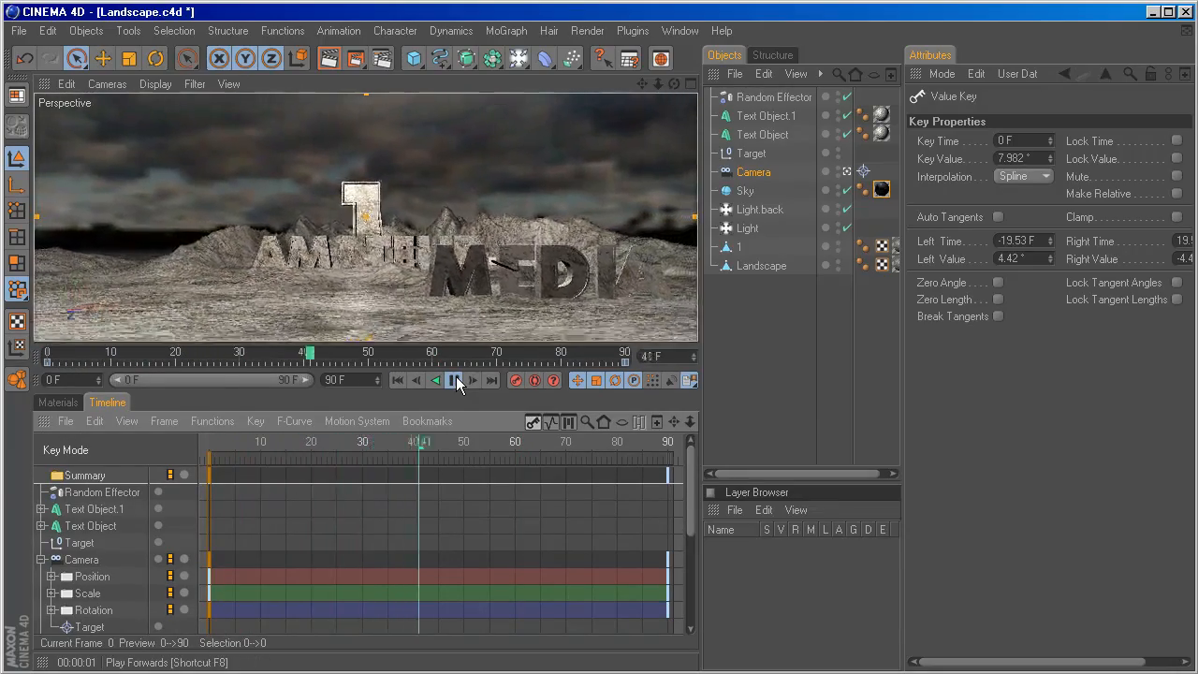
click(455, 380)
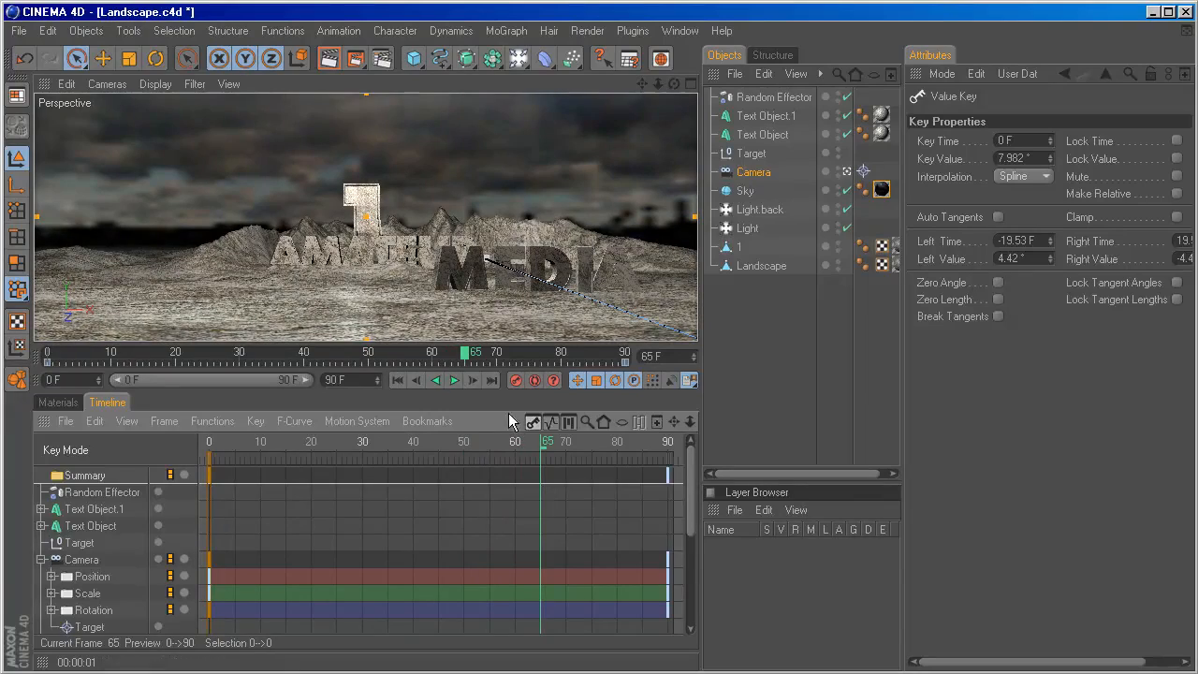
drag(463, 356, 428, 367)
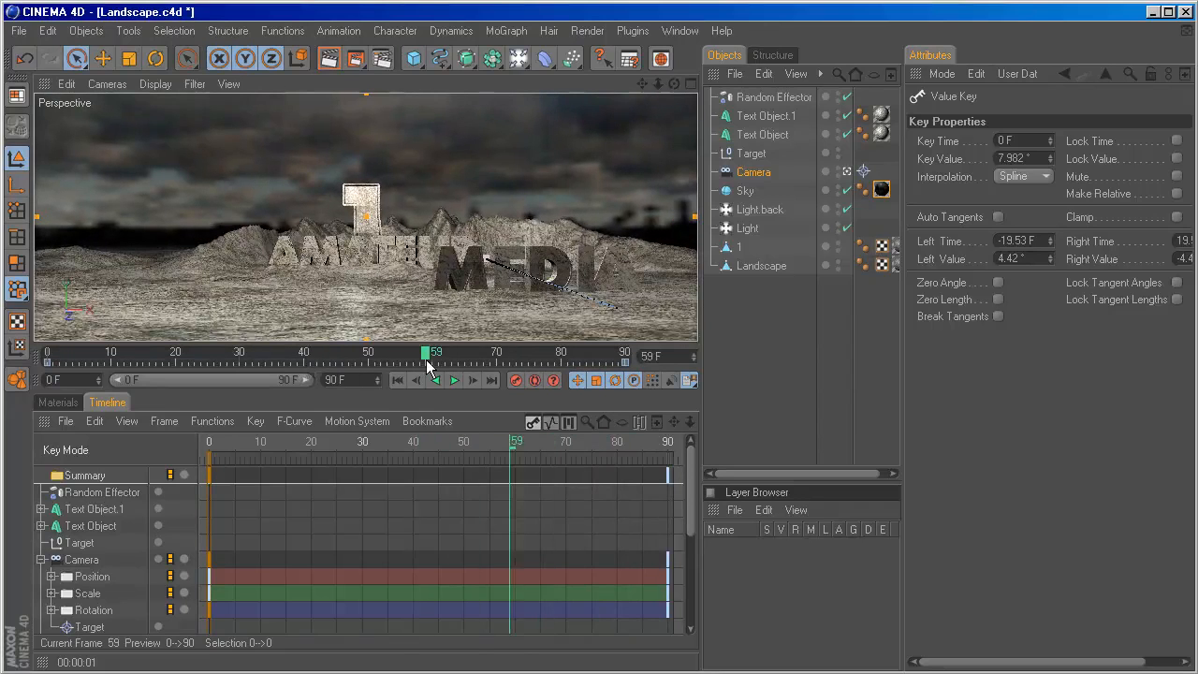
Open the render settings and review the output width and height.
click(387, 61)
drag(486, 165, 344, 100)
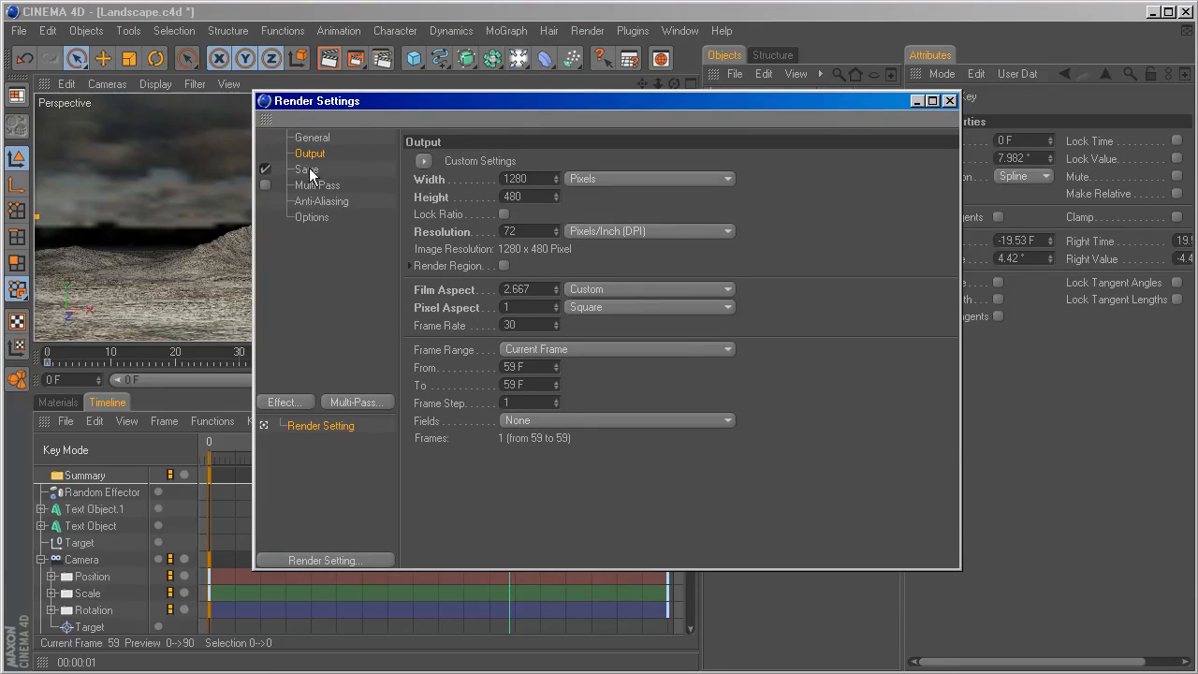
double_click(520, 178)
click(537, 197)
Set the regular image's save file to 01 in the TUTORIALS_TEST\landscape folder.
click(309, 170)
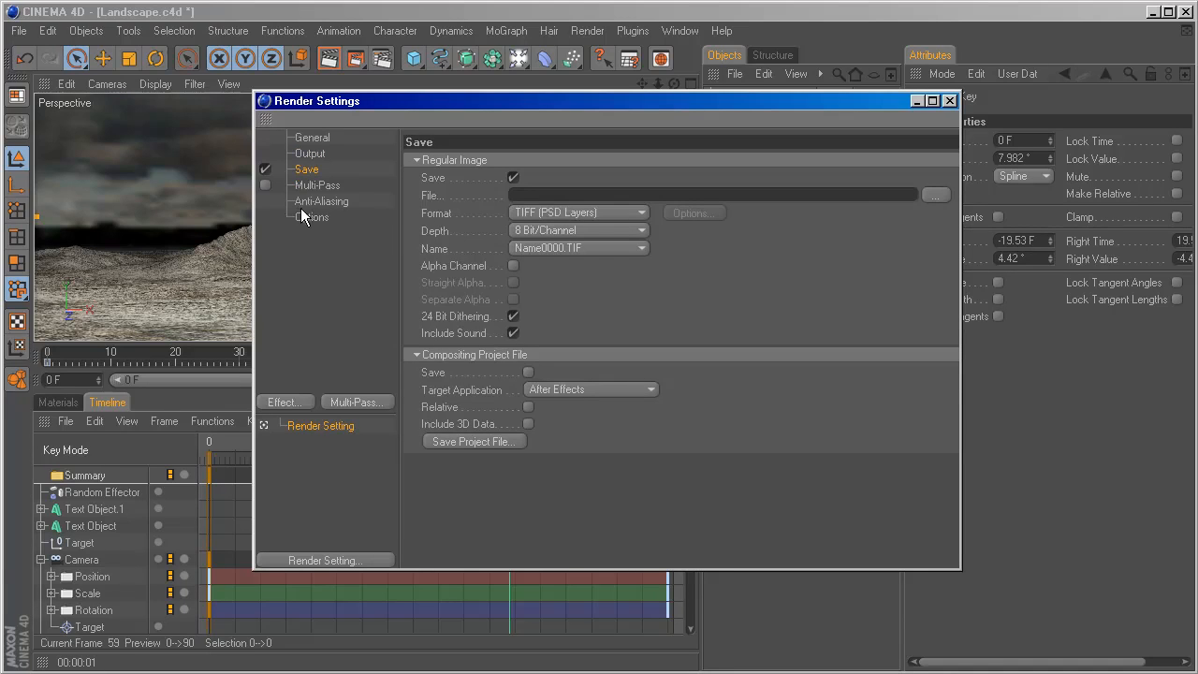
click(935, 195)
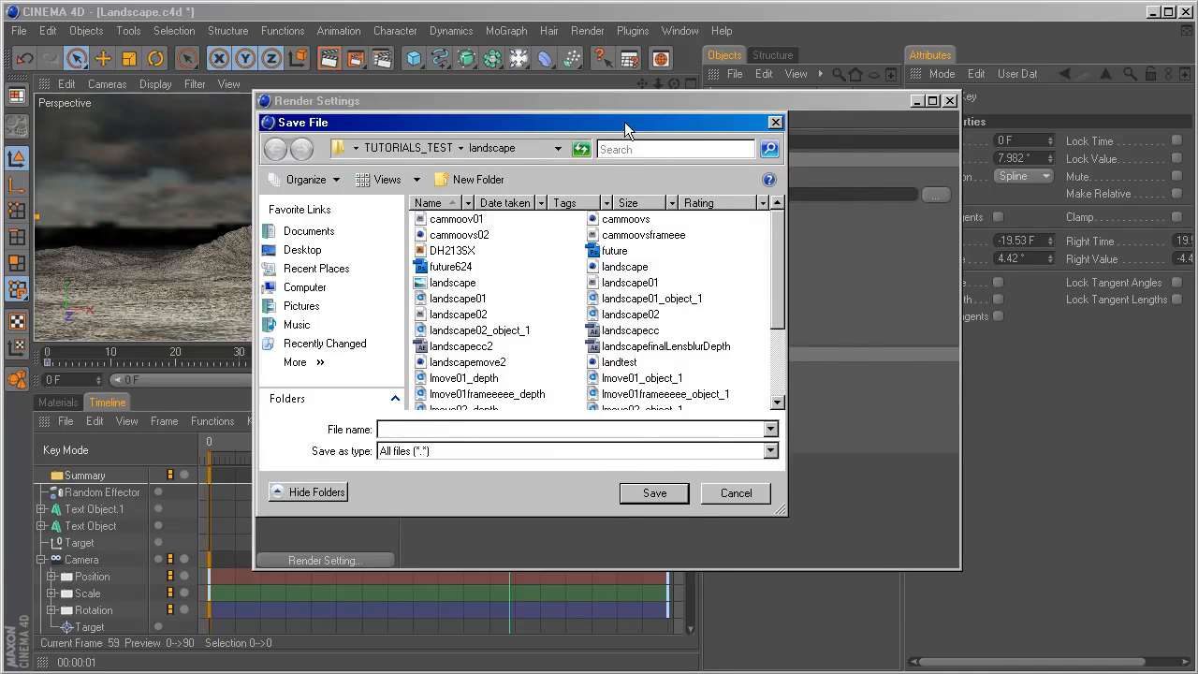
drag(625, 122, 724, 168)
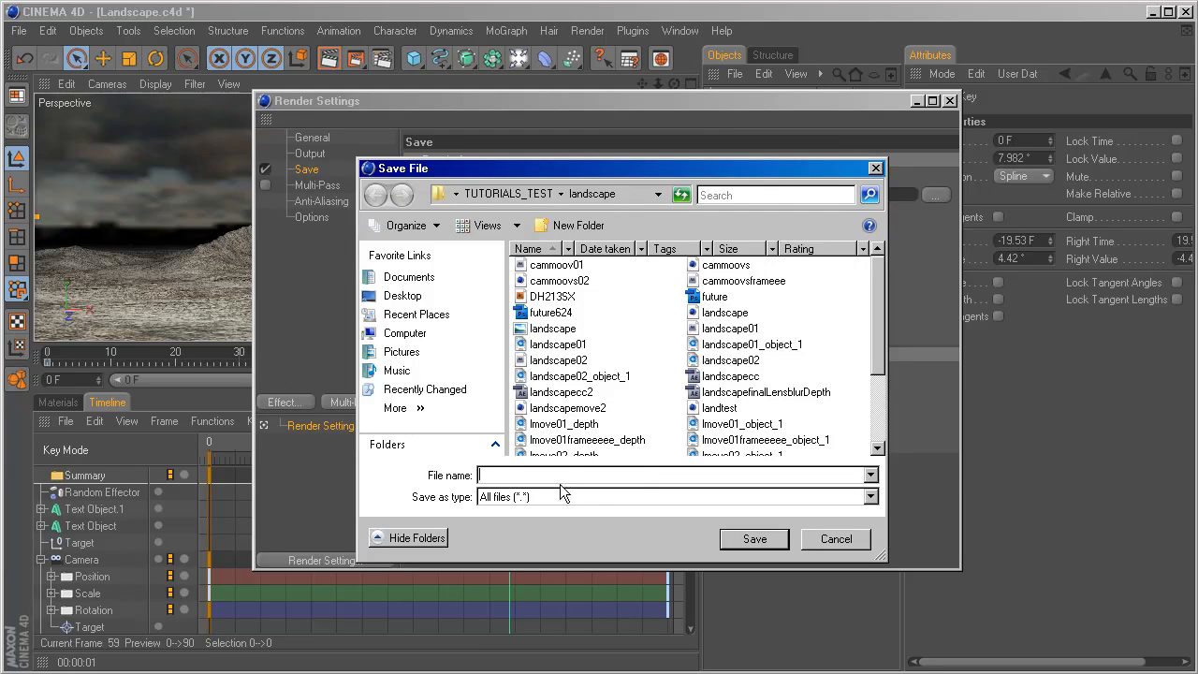
text(01)
click(754, 539)
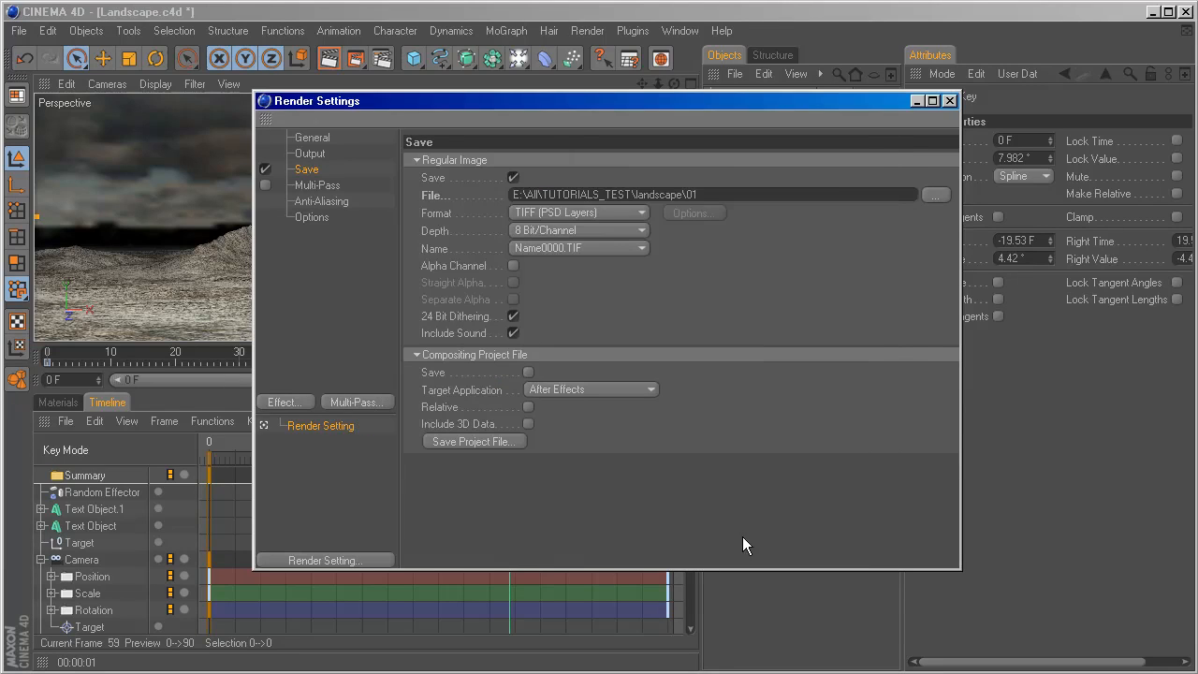
Set the save format to QuickTime Movie and enable saving the After Effects compositing project file with 3D data.
click(643, 213)
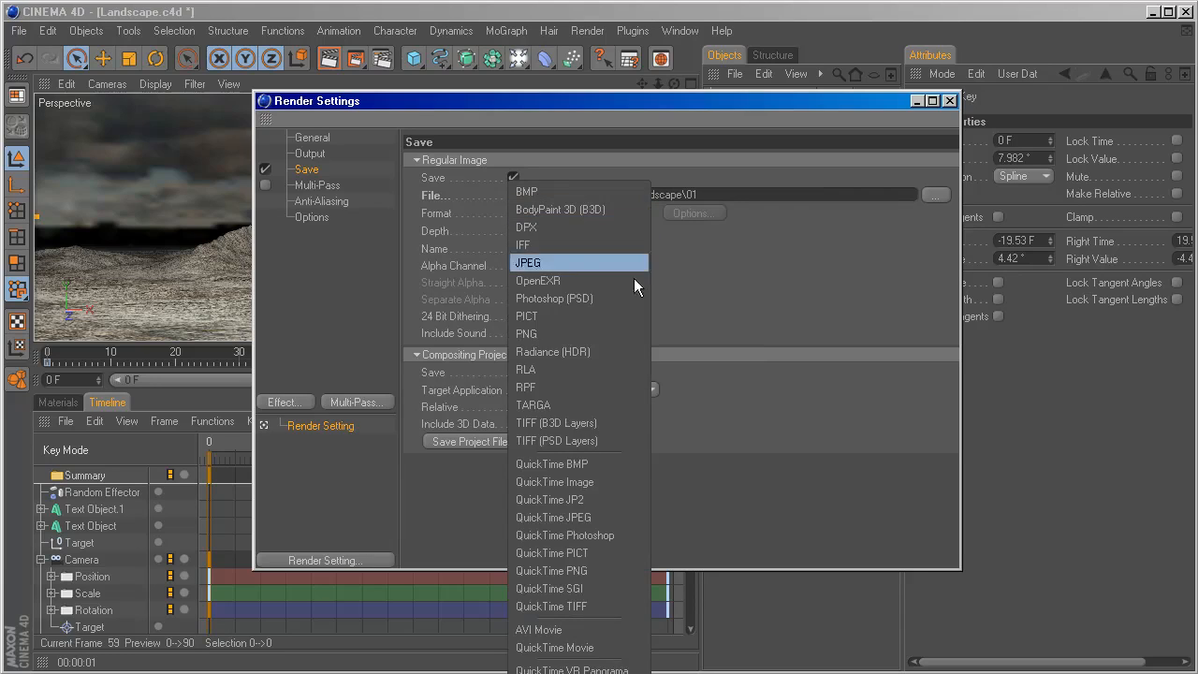
click(603, 647)
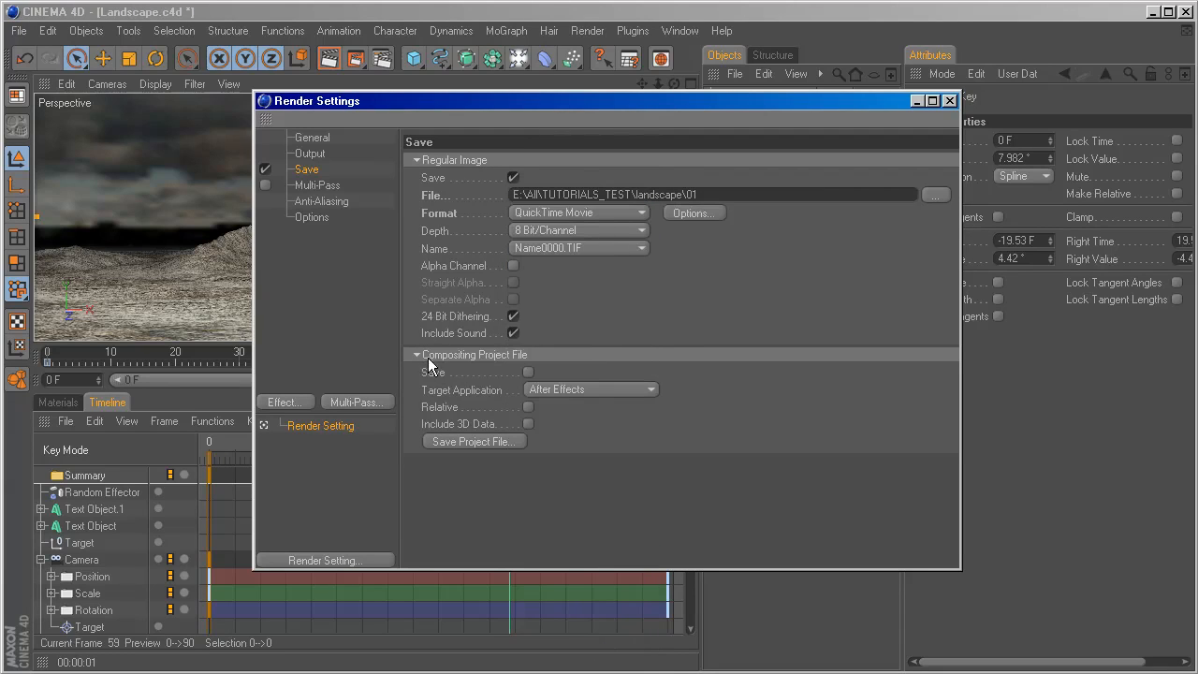
click(528, 373)
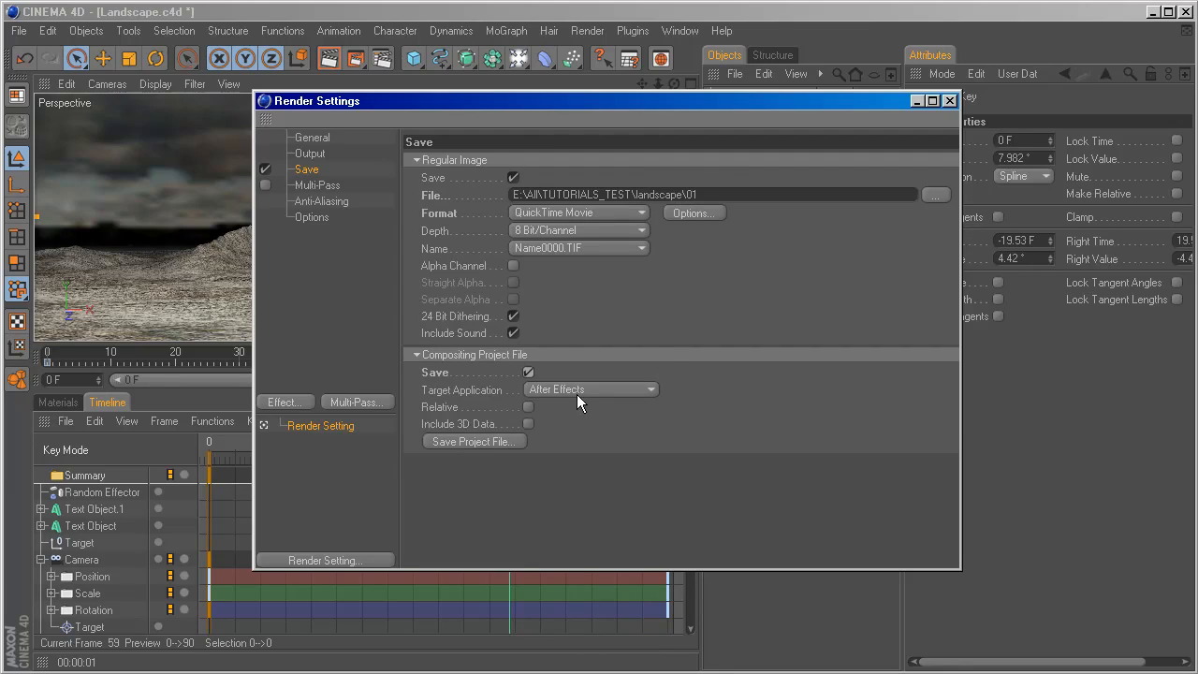
click(528, 424)
Set the render anti-aliasing to Best and close the render settings.
click(335, 201)
click(579, 162)
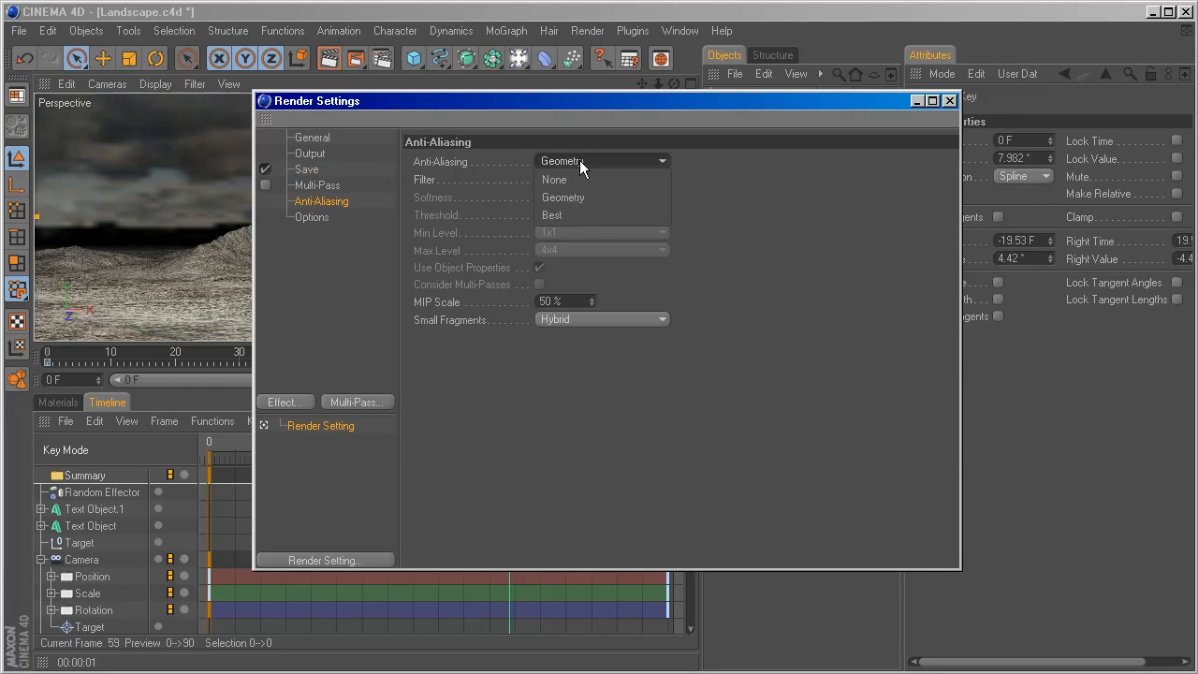
click(579, 213)
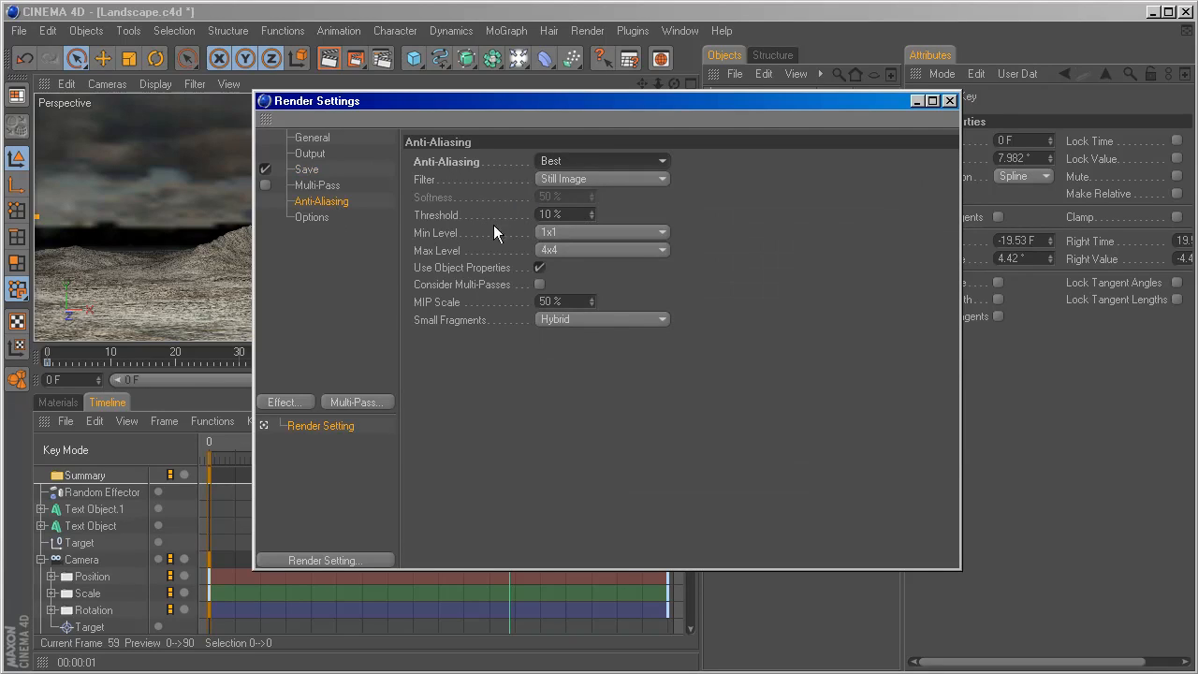
click(950, 102)
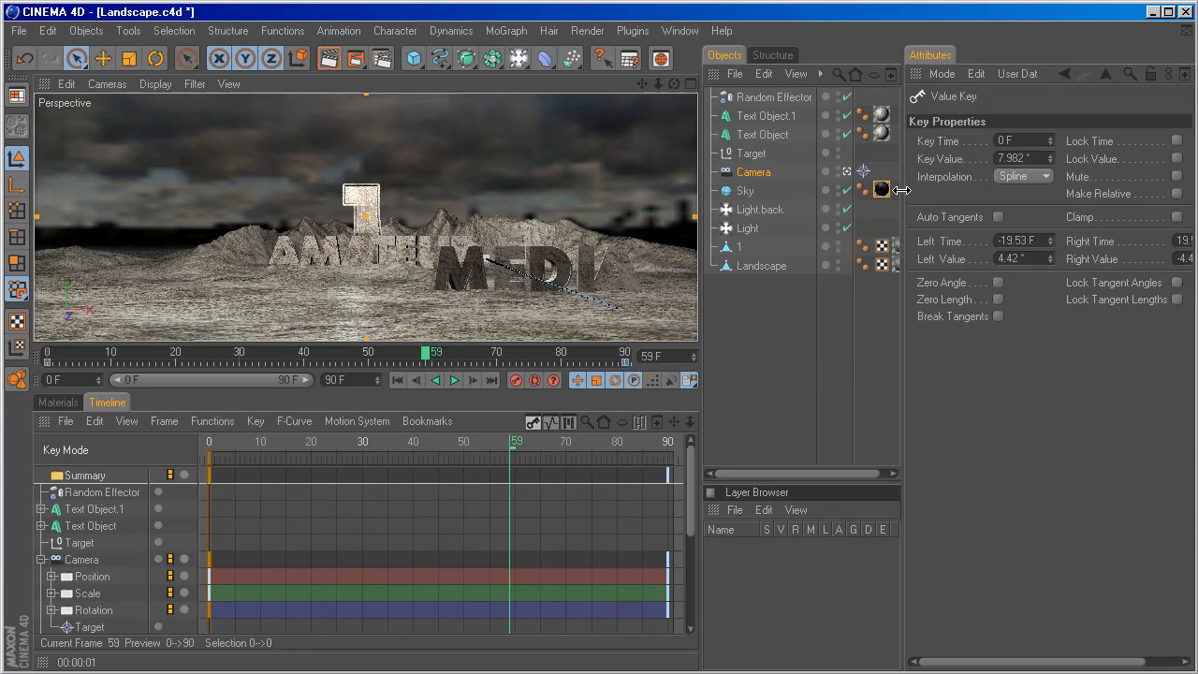
Add a Compositing tag to the Sky object and enable object buffer 1 on it.
drag(902, 190, 954, 192)
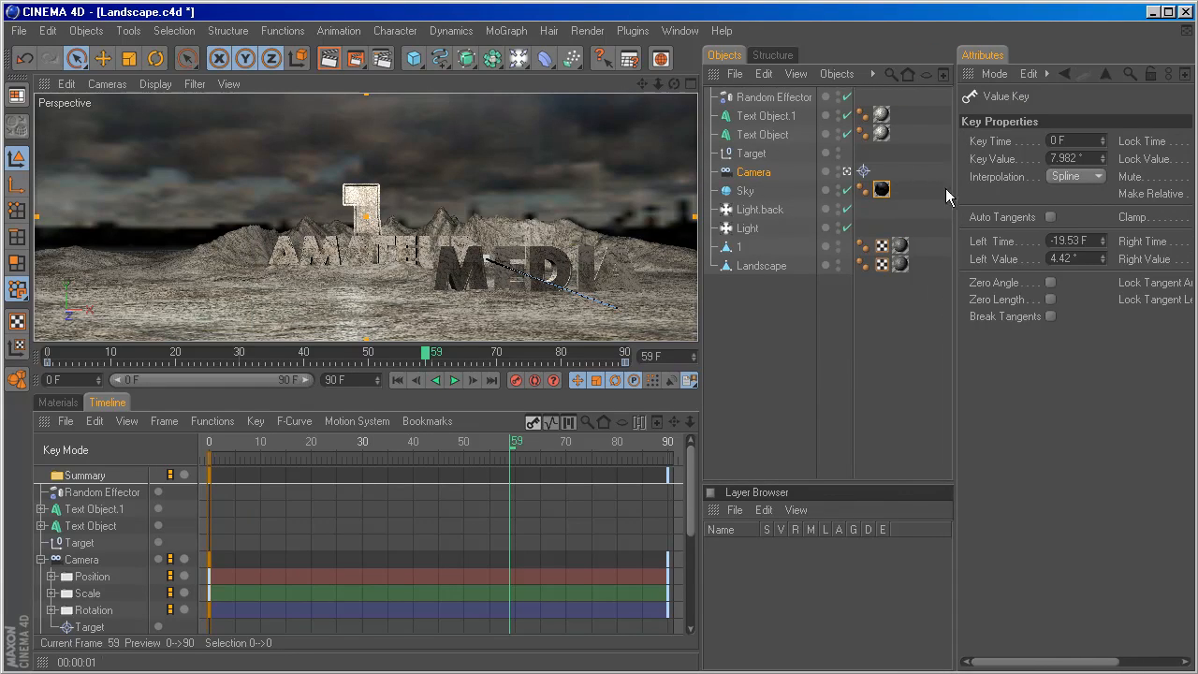
click(744, 191)
right_click(745, 192)
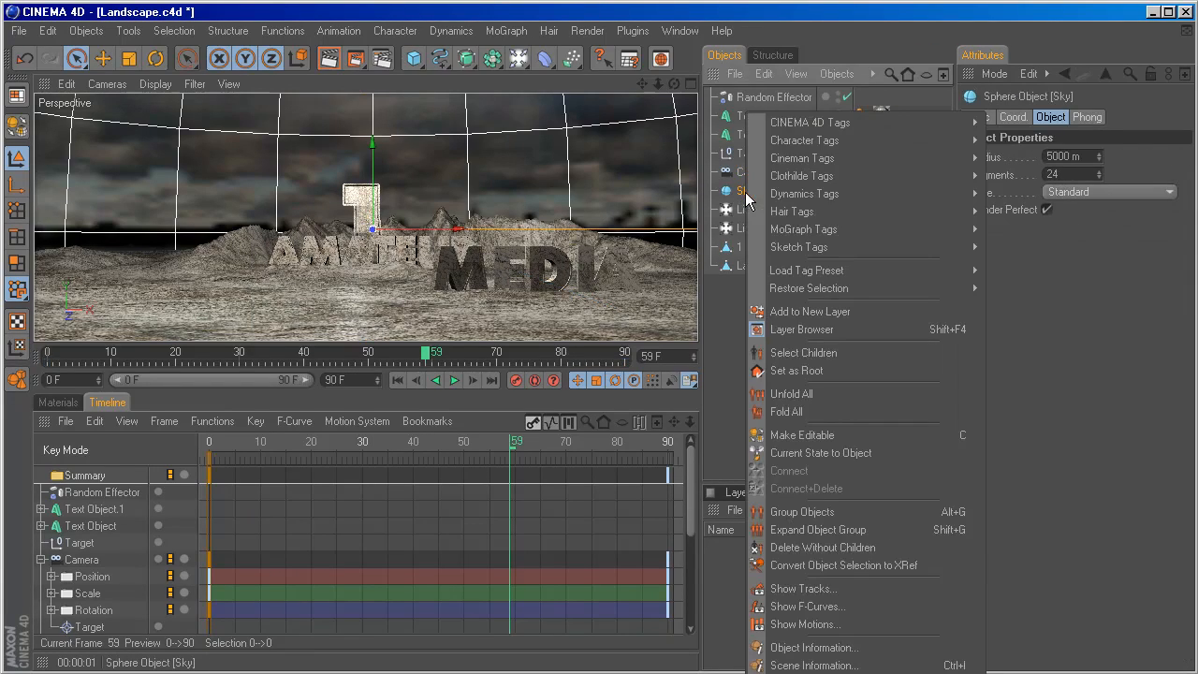
mouse_move(786, 125)
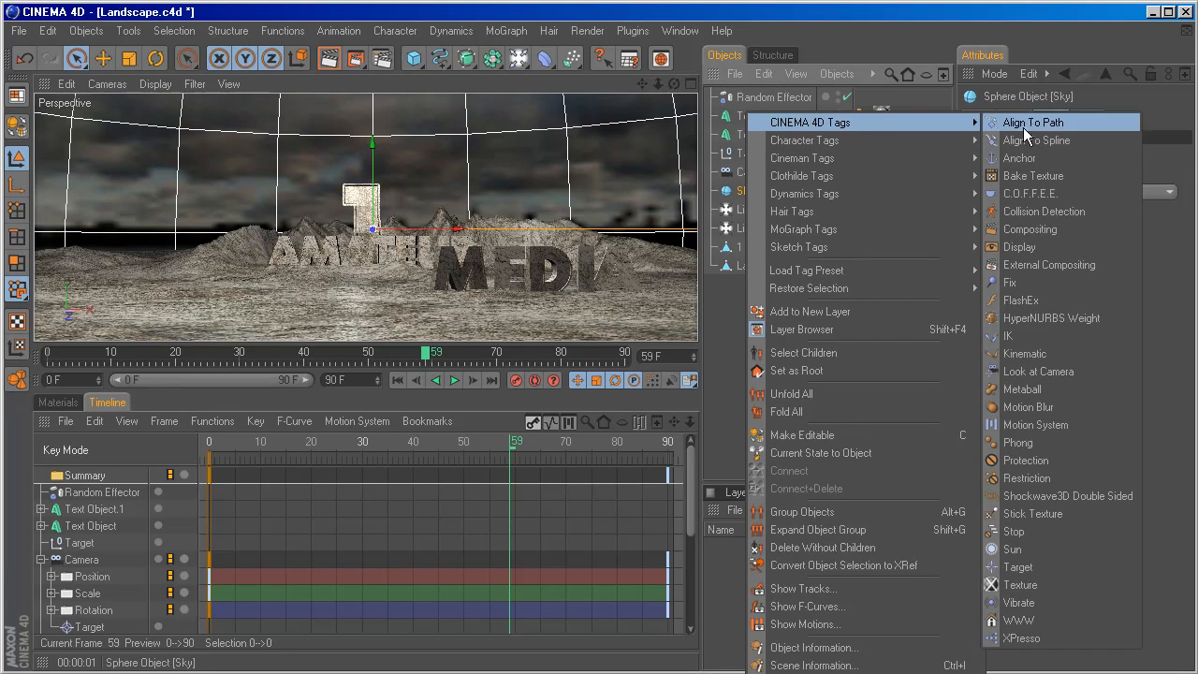
click(1020, 230)
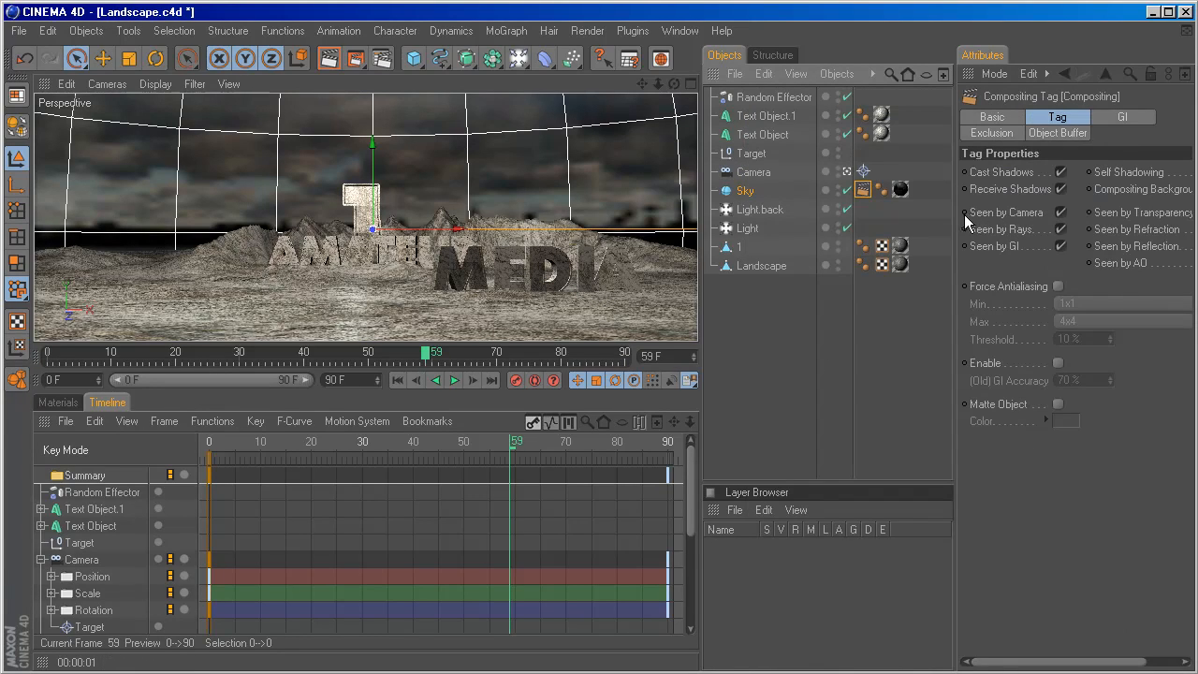
click(1072, 132)
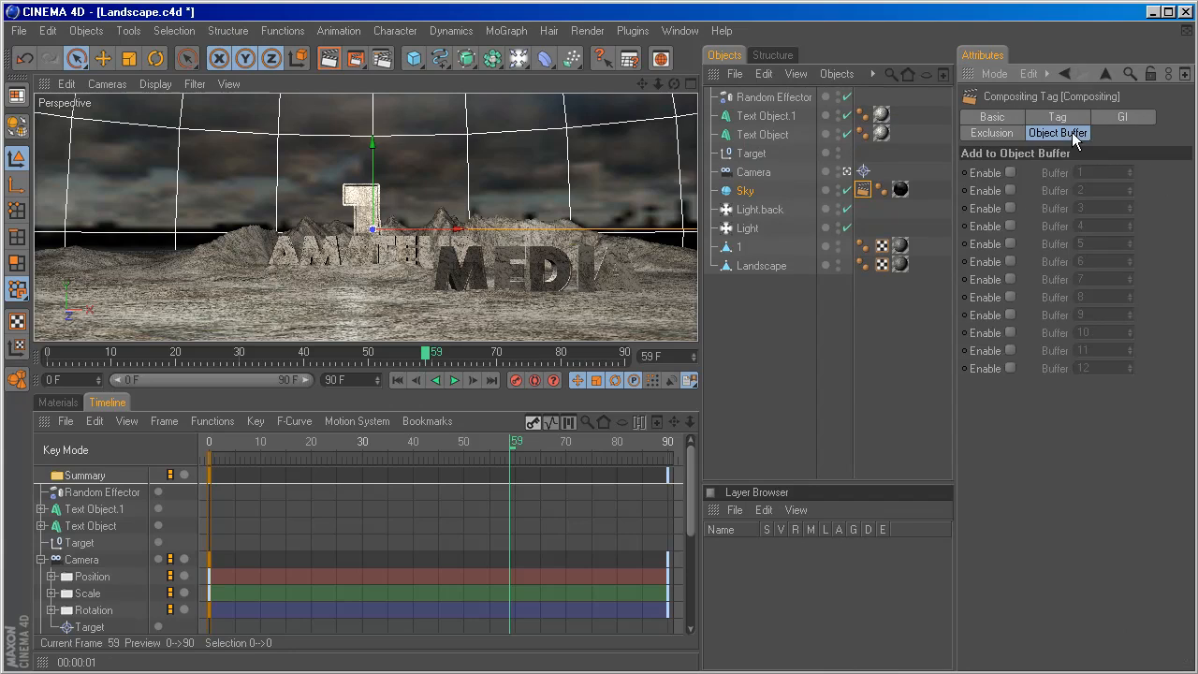
click(1010, 172)
Turn off Receive Shadows in the Sky's Compositing tag and return to its object buffer settings.
click(1053, 120)
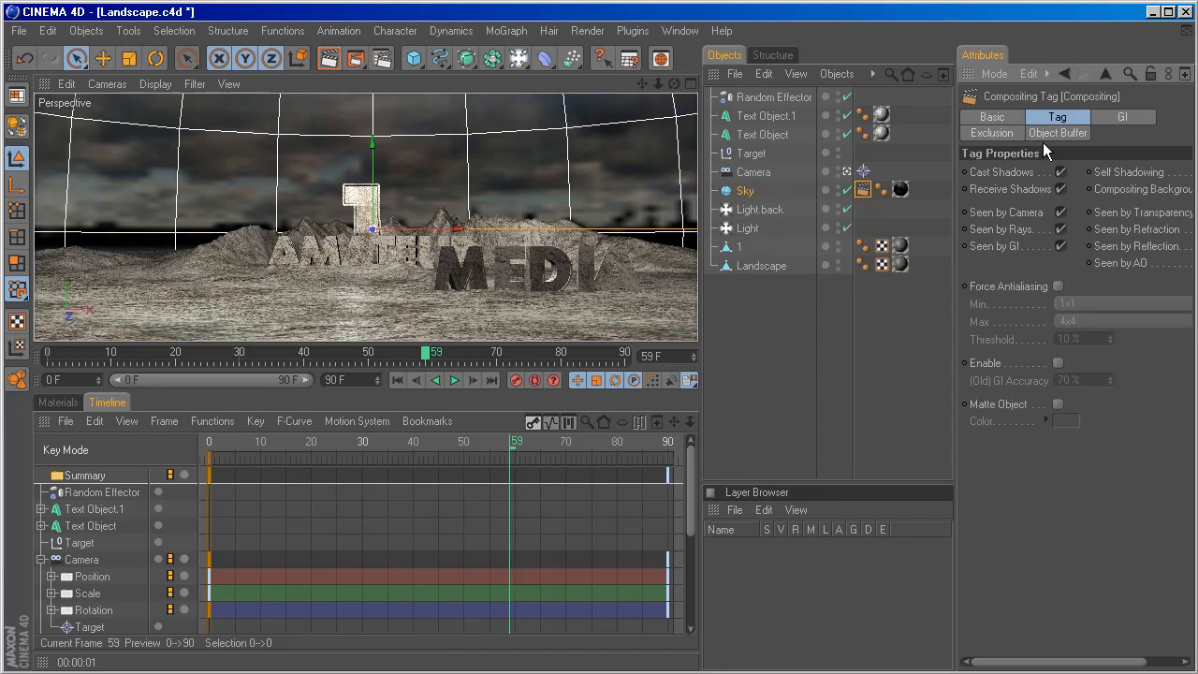
click(1061, 189)
click(1007, 190)
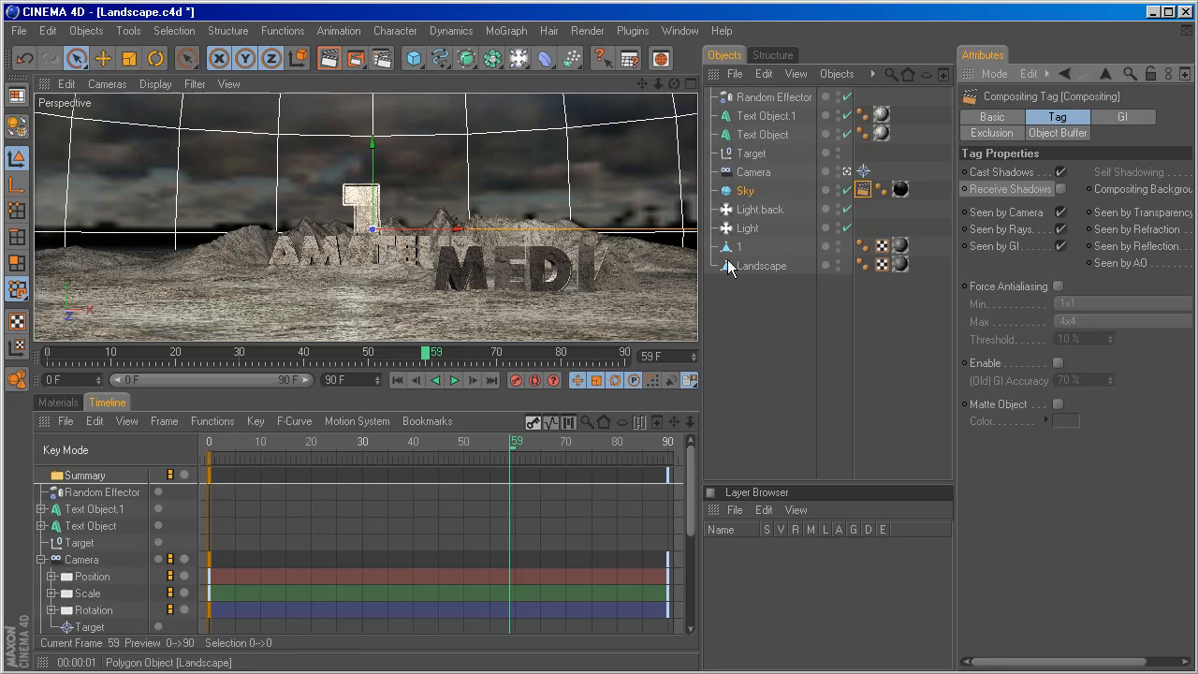
click(1058, 133)
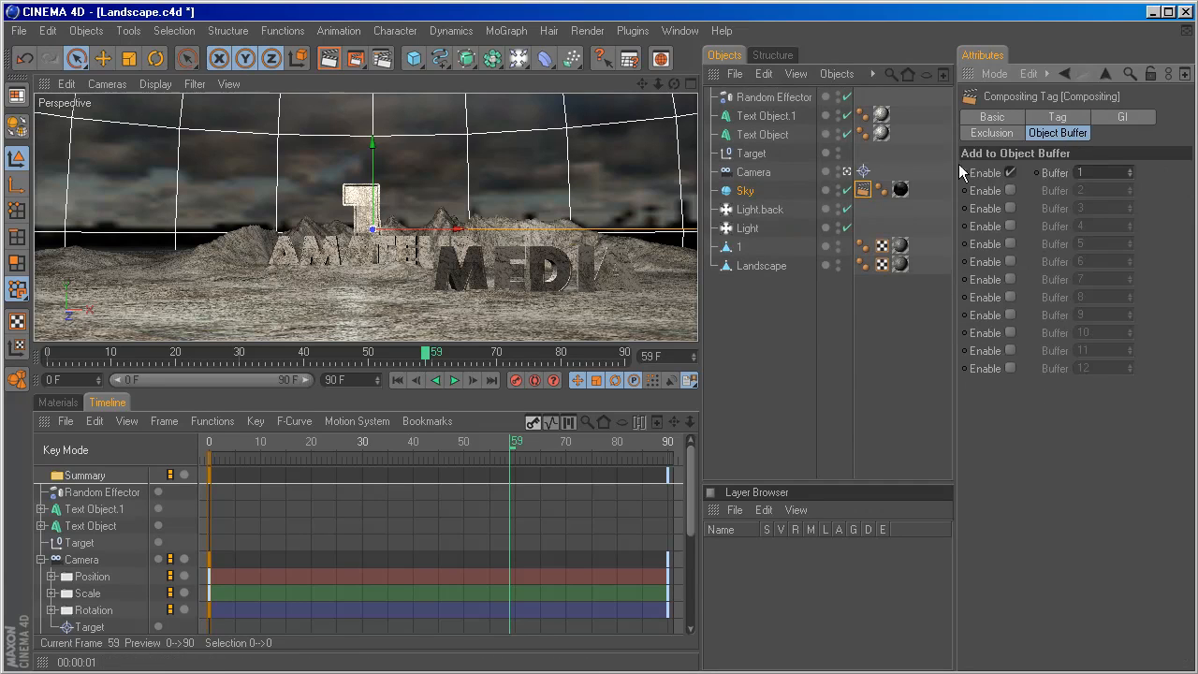
click(1010, 172)
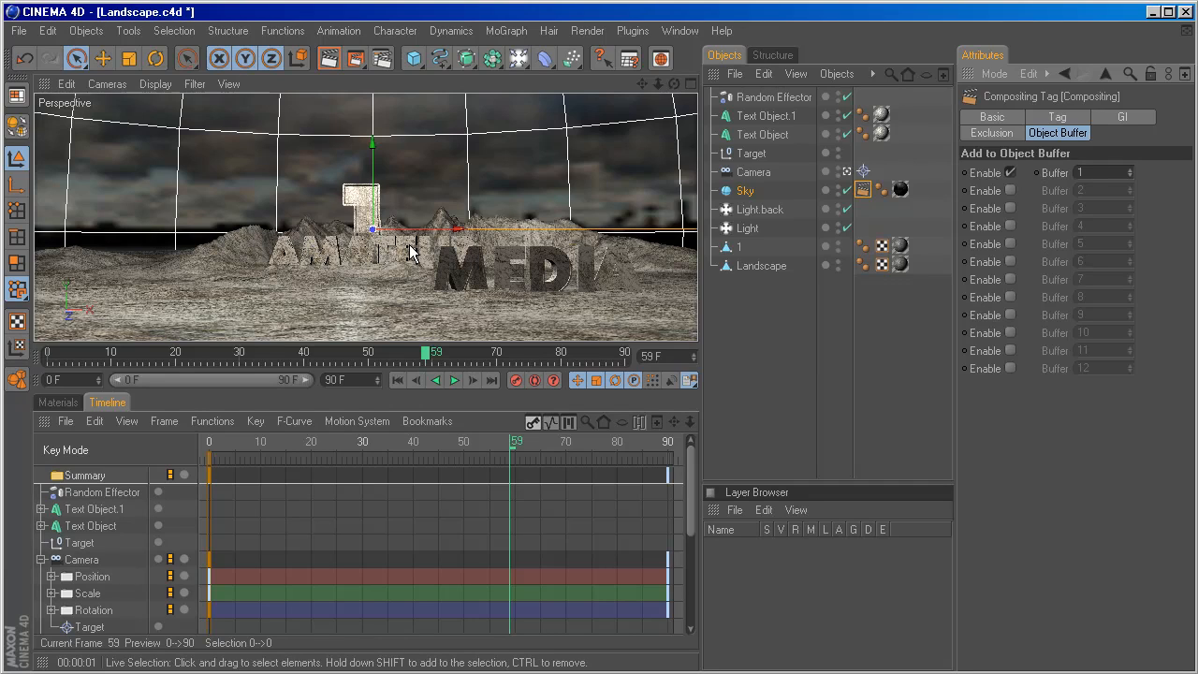
Enable Multi-Pass in the render settings and add an Object Buffer pass.
click(383, 58)
drag(417, 103, 404, 129)
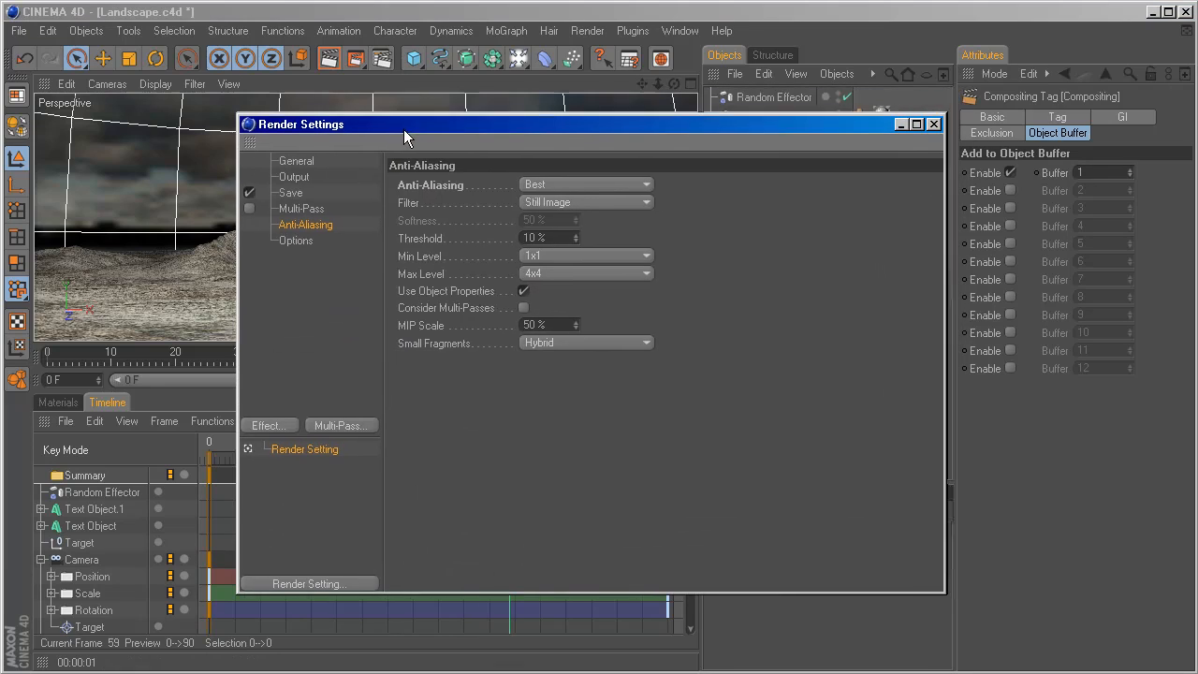
click(249, 209)
click(286, 212)
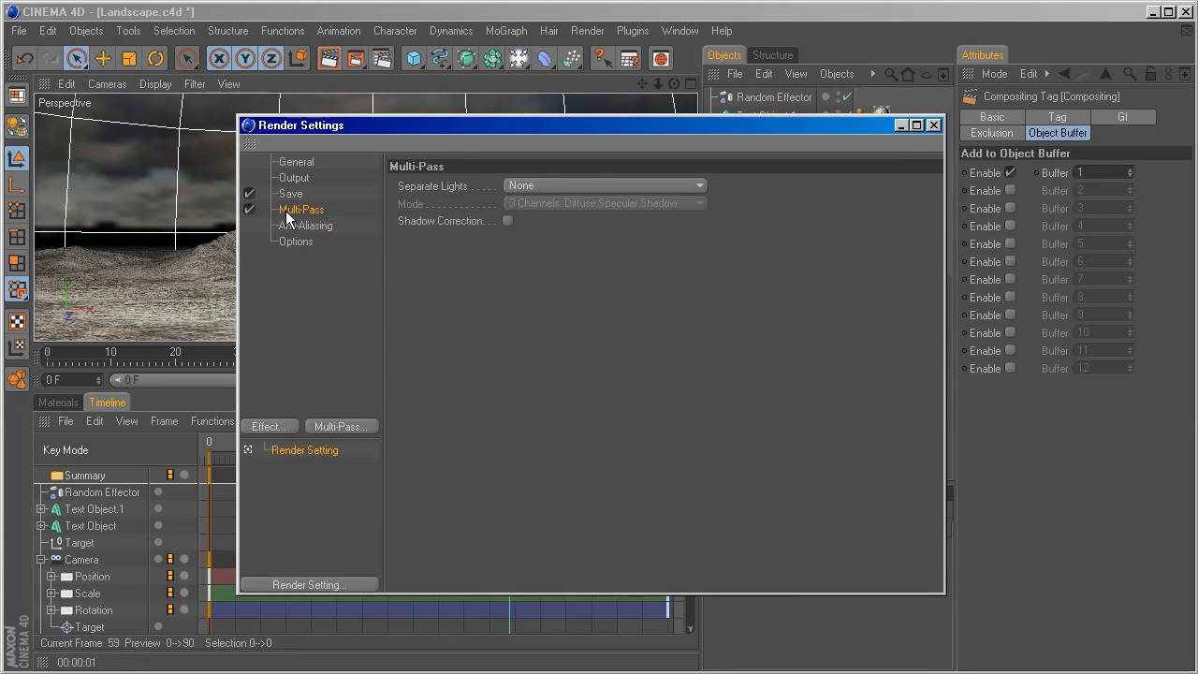
click(331, 427)
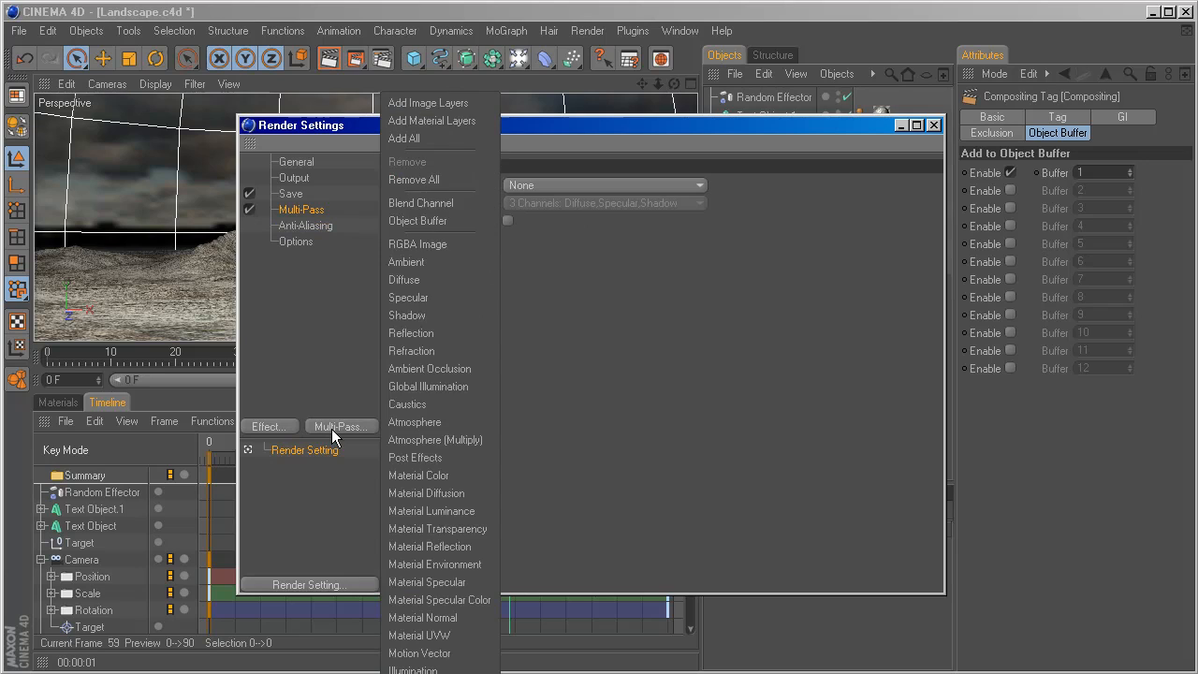
click(448, 219)
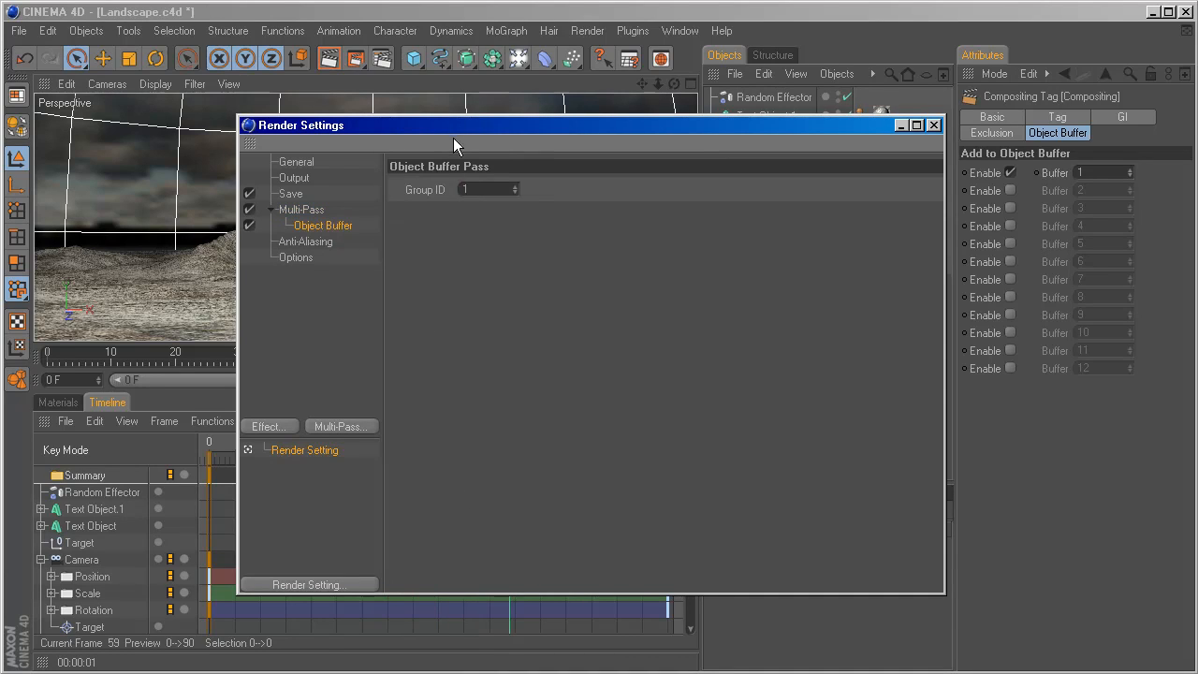
Set the multi-pass image format to QuickTime Movie with file name 01, and close the render settings.
drag(452, 131, 385, 140)
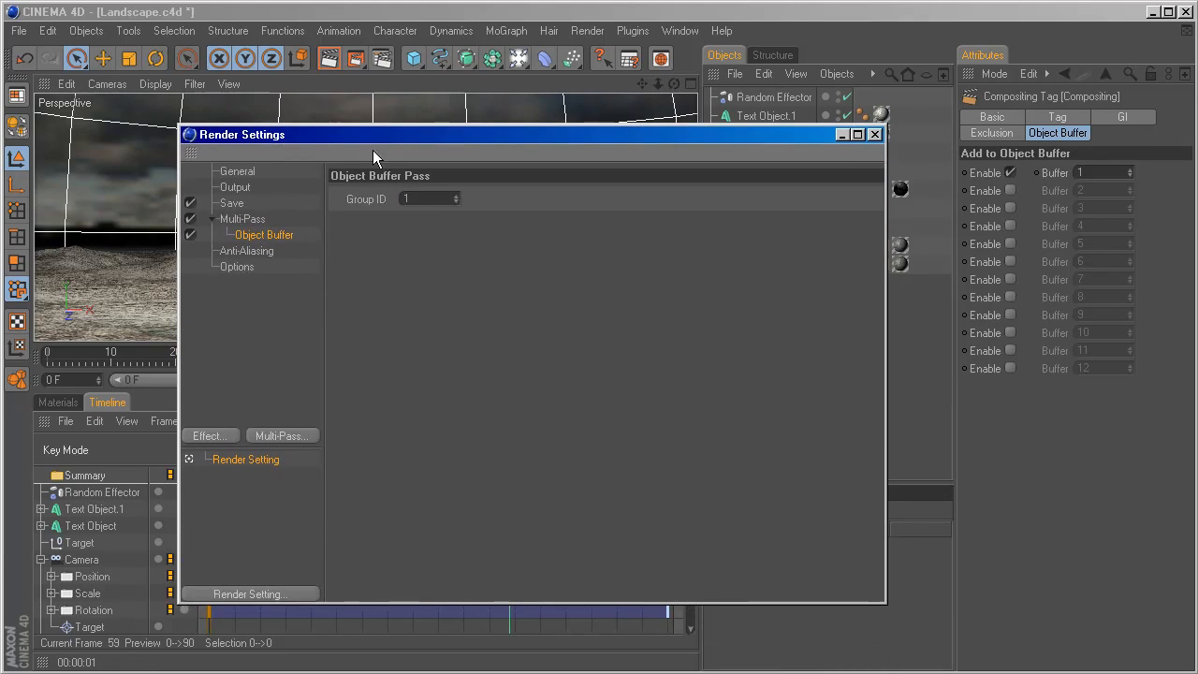
click(230, 205)
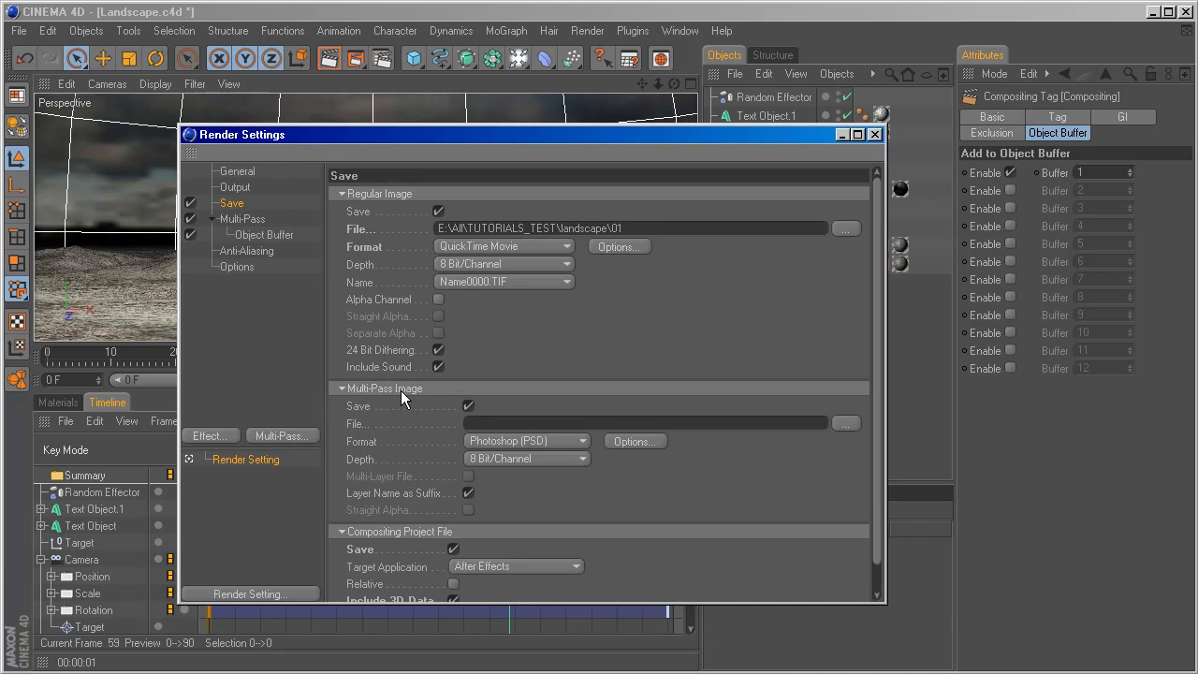
click(564, 440)
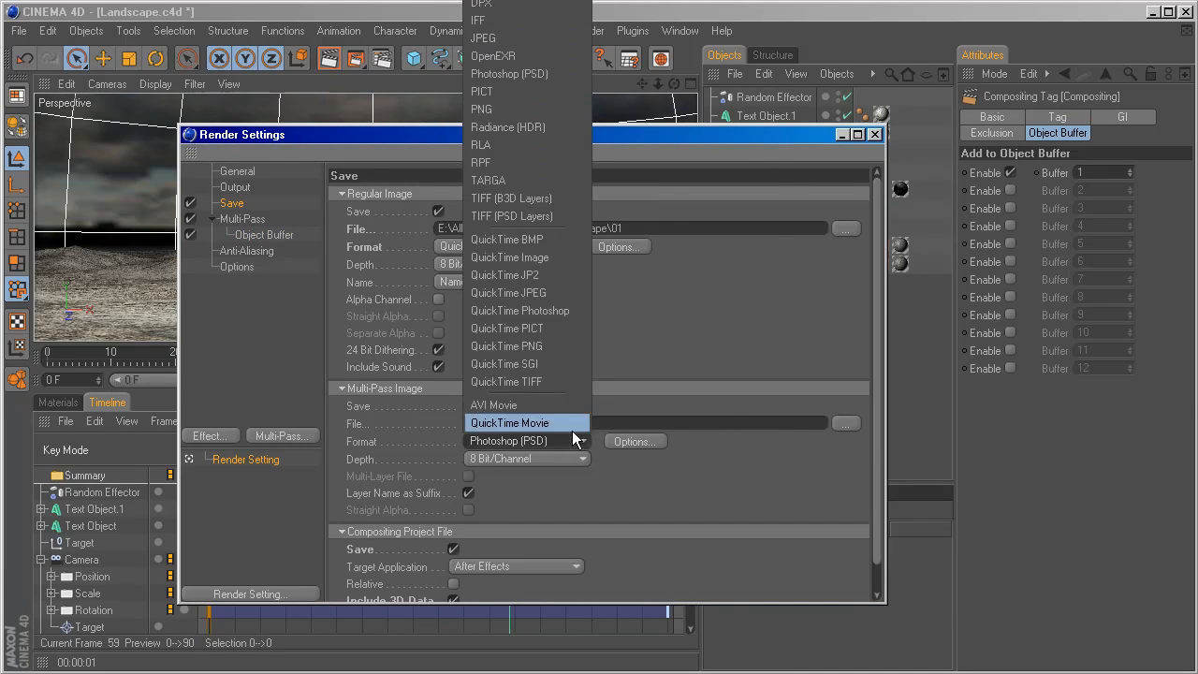
click(564, 423)
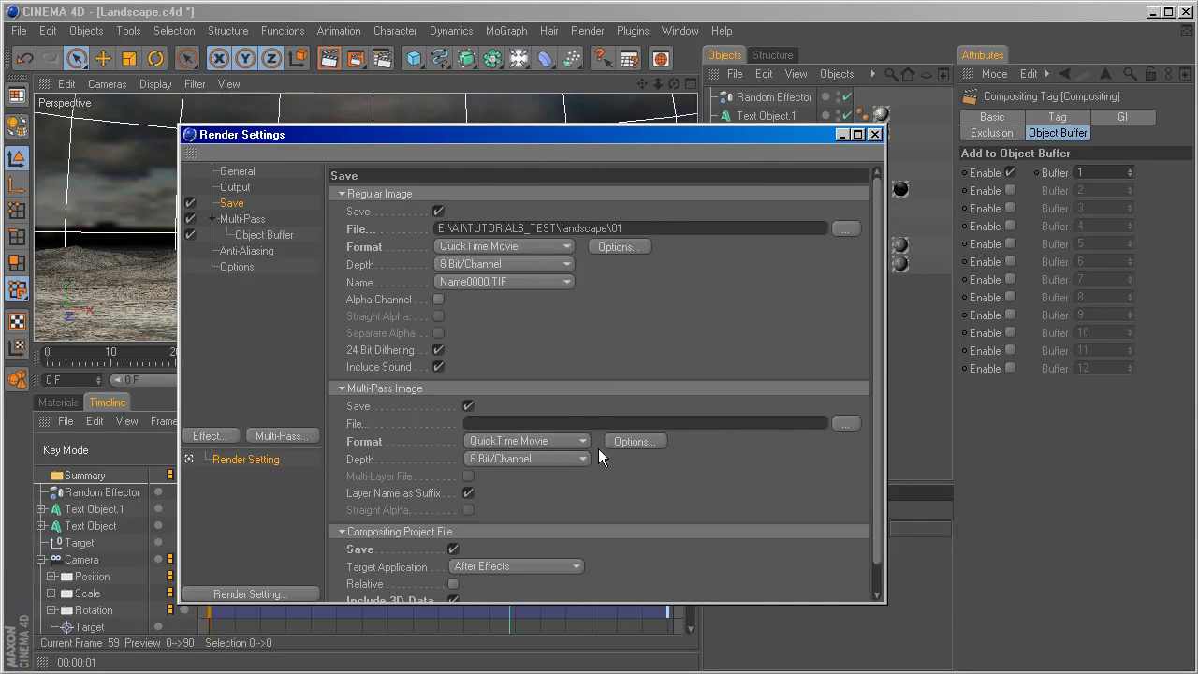
click(597, 424)
text(01)
key(Return)
click(875, 134)
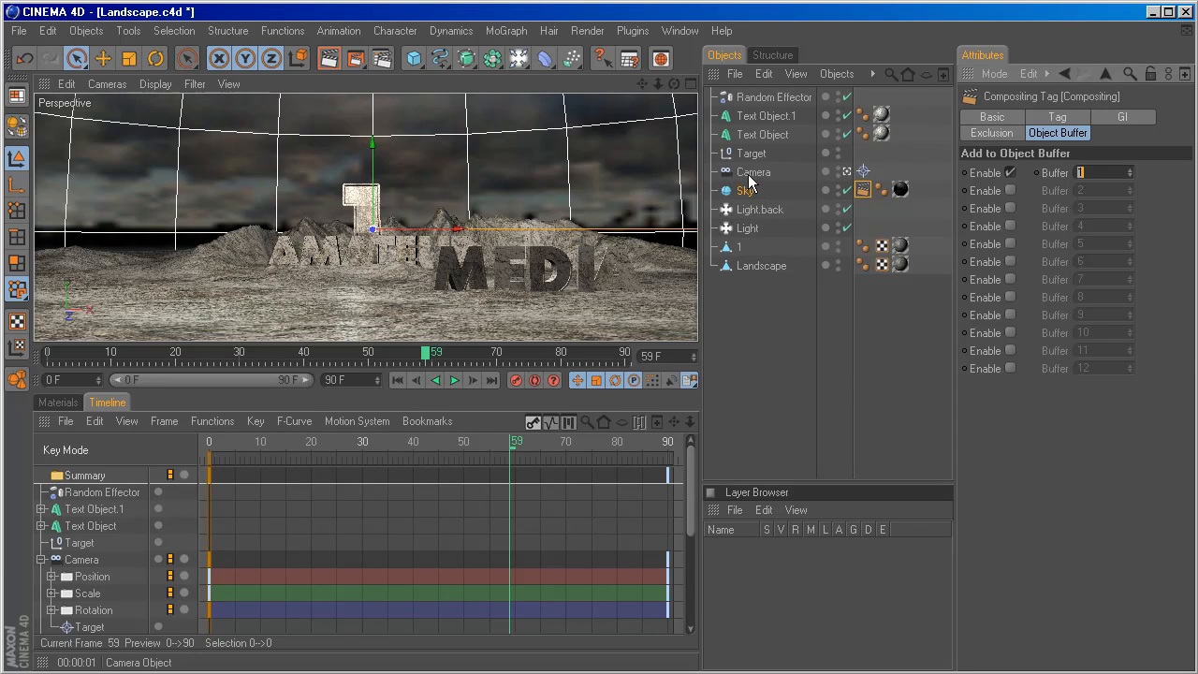
Check the Camera's depth-of-field settings and add a Depth pass to the render's Multi-Pass list.
click(749, 176)
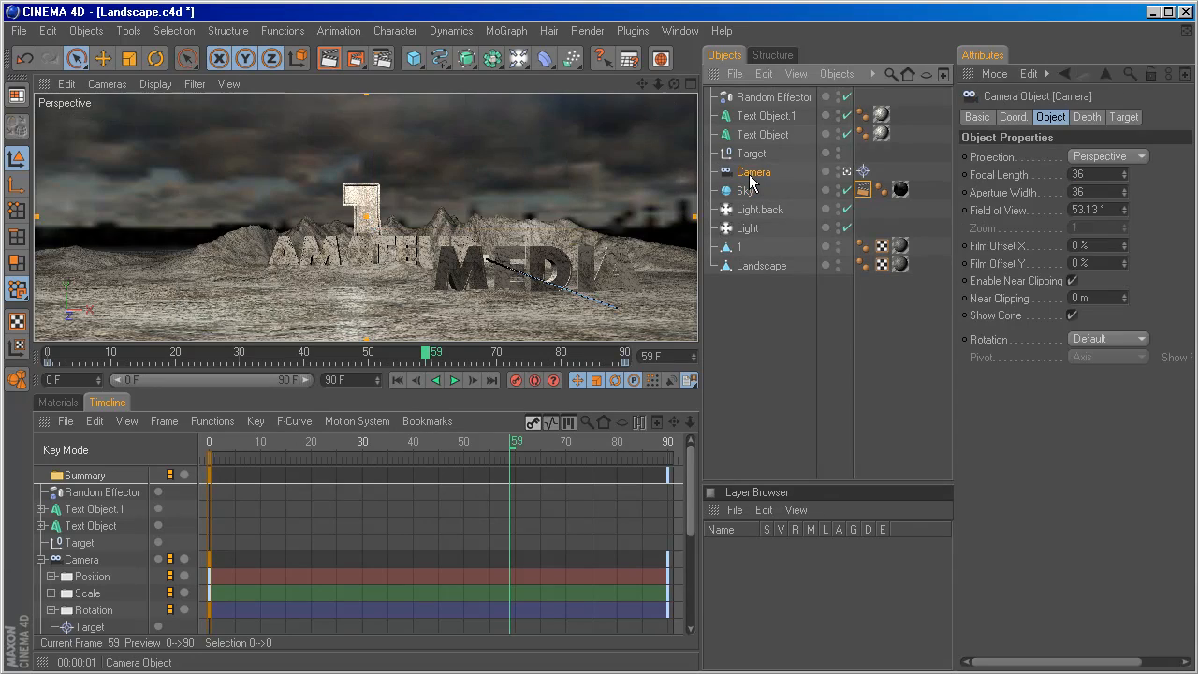
click(1083, 119)
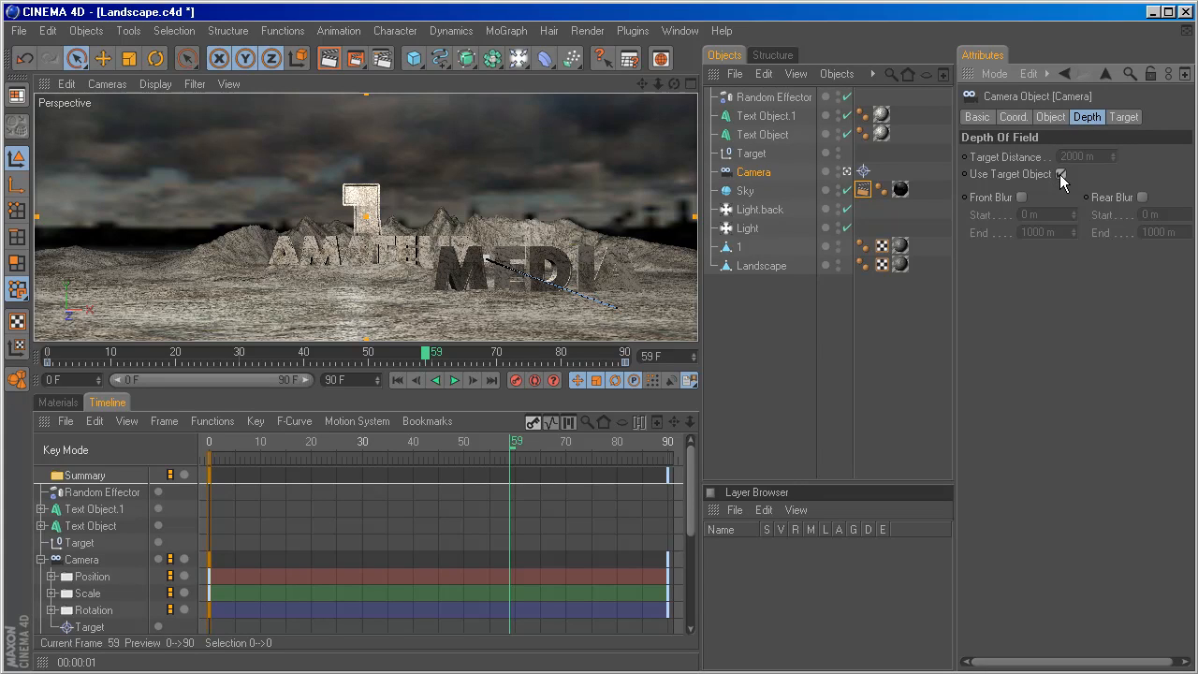
click(382, 59)
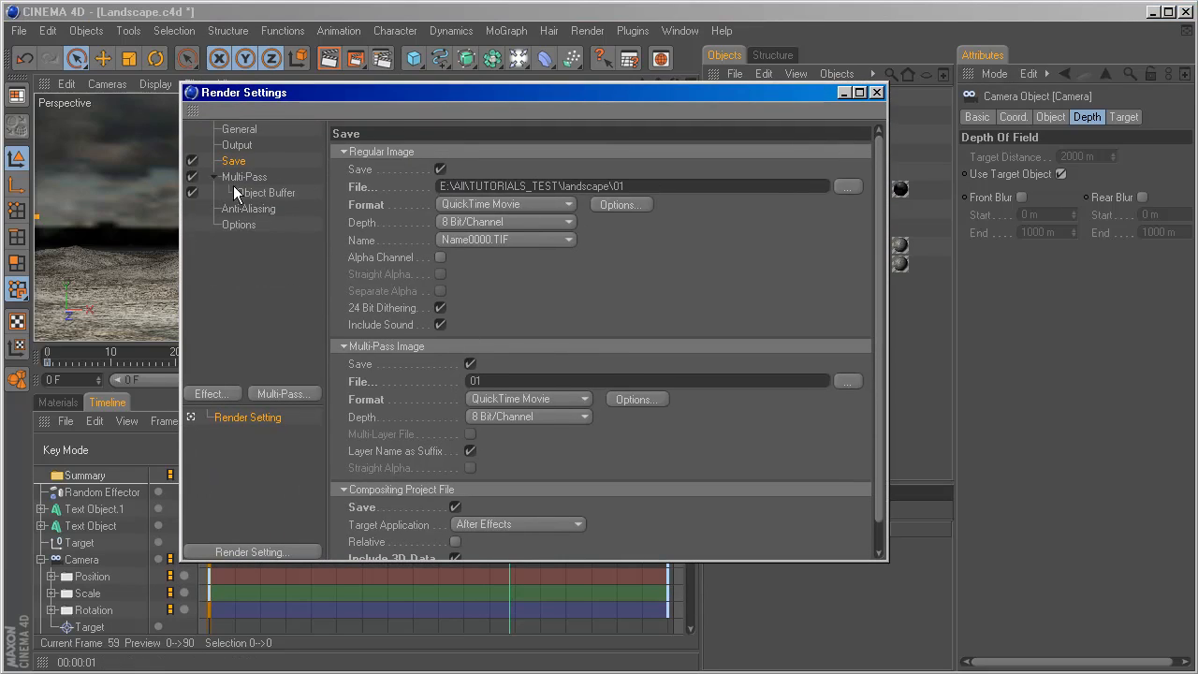
click(244, 177)
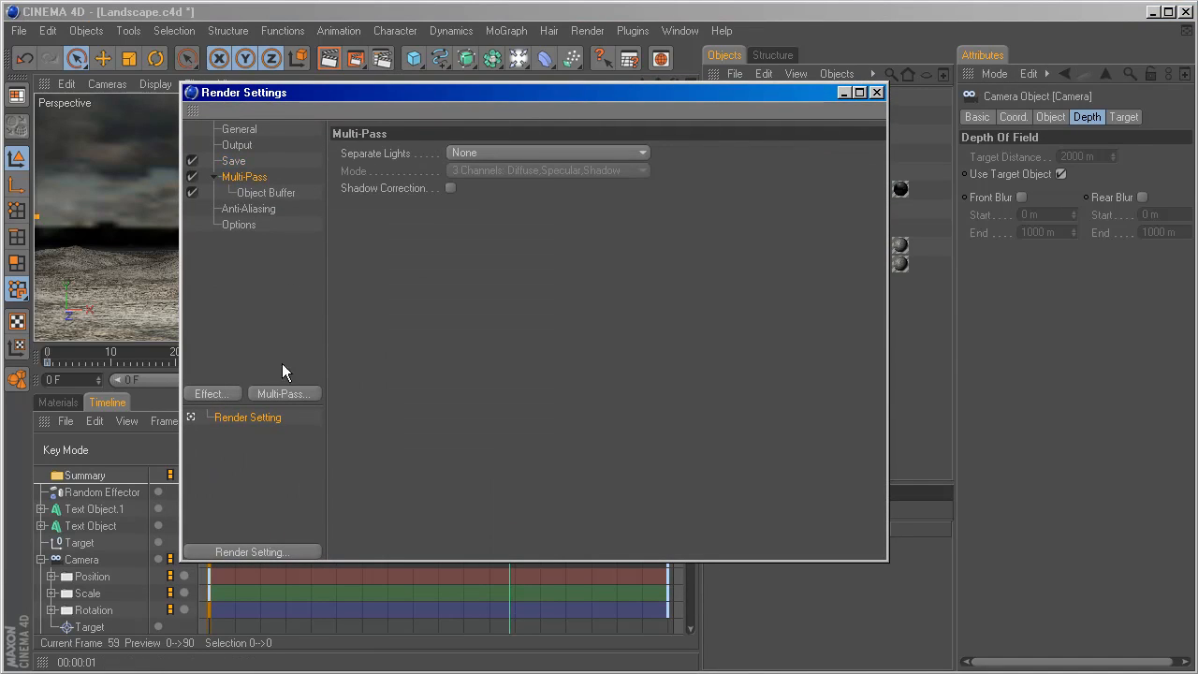
click(292, 395)
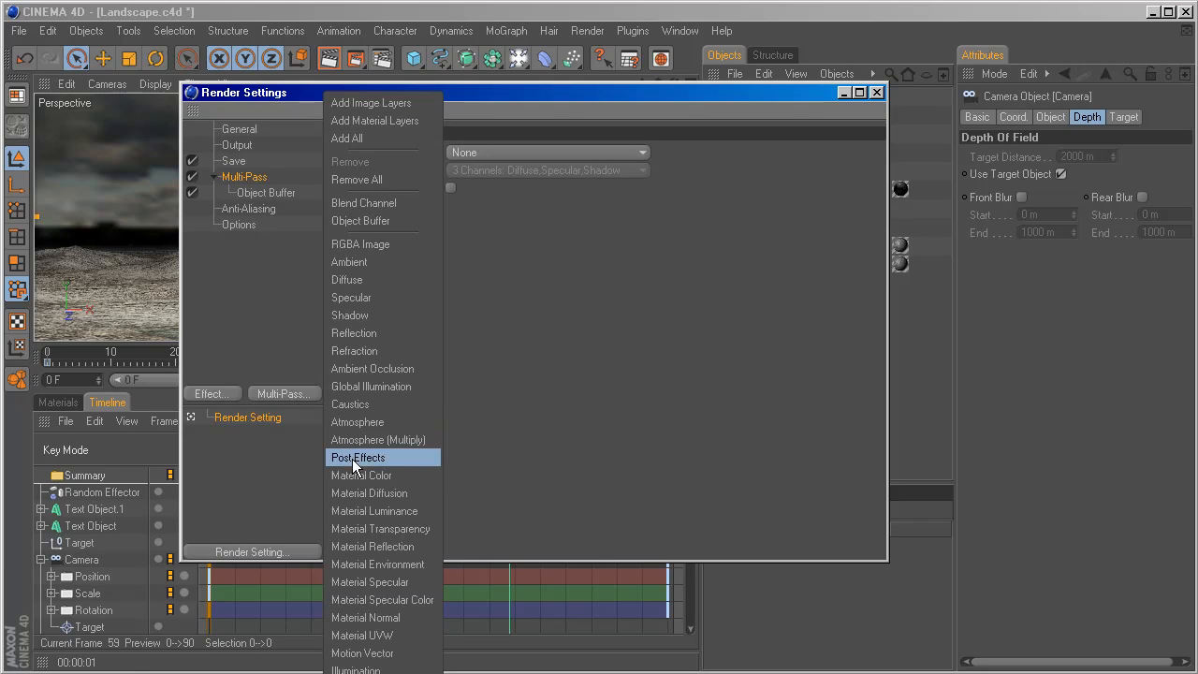
click(279, 367)
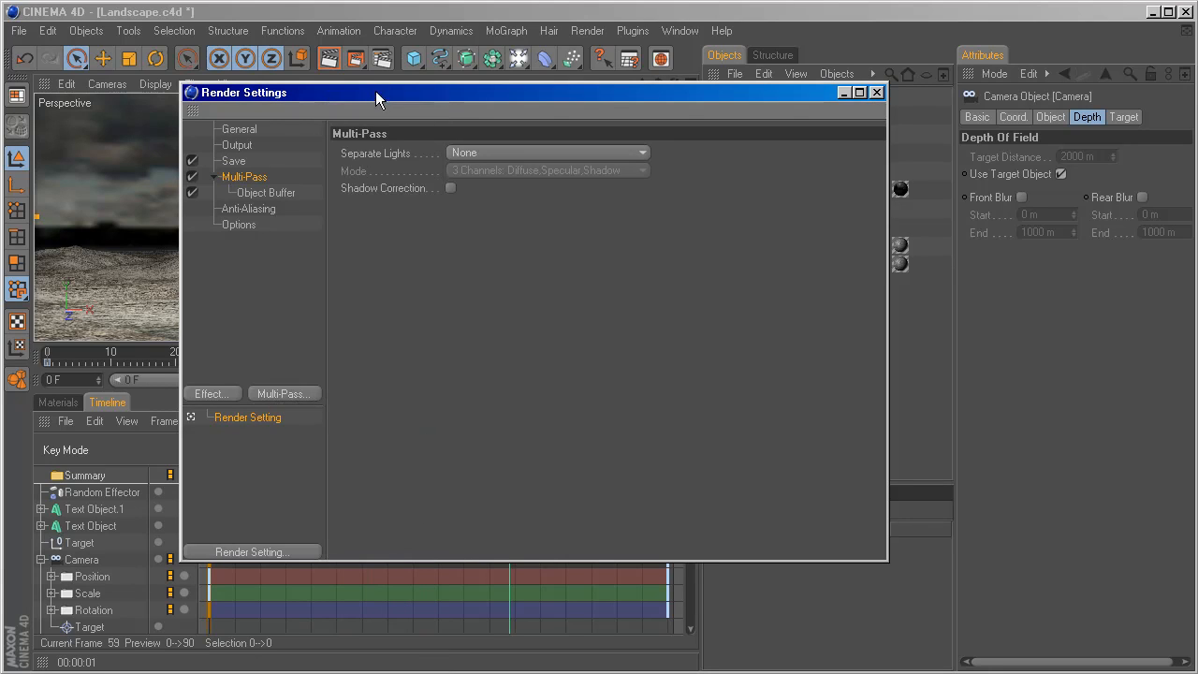
drag(376, 90, 379, 0)
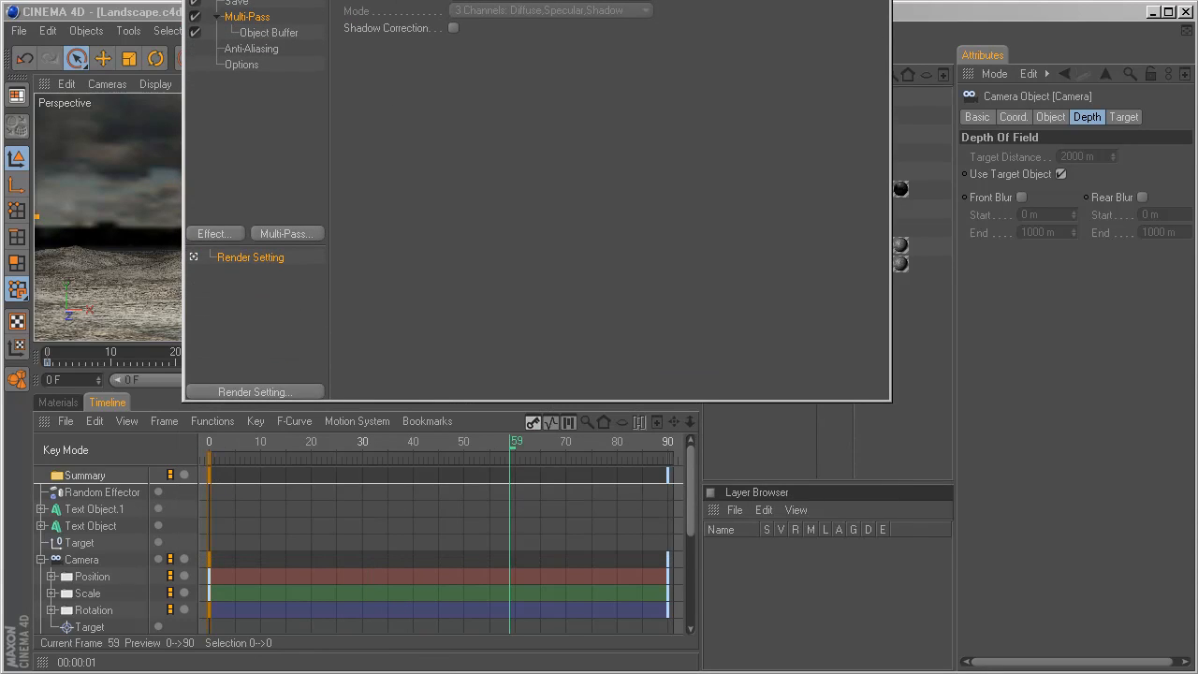
click(281, 234)
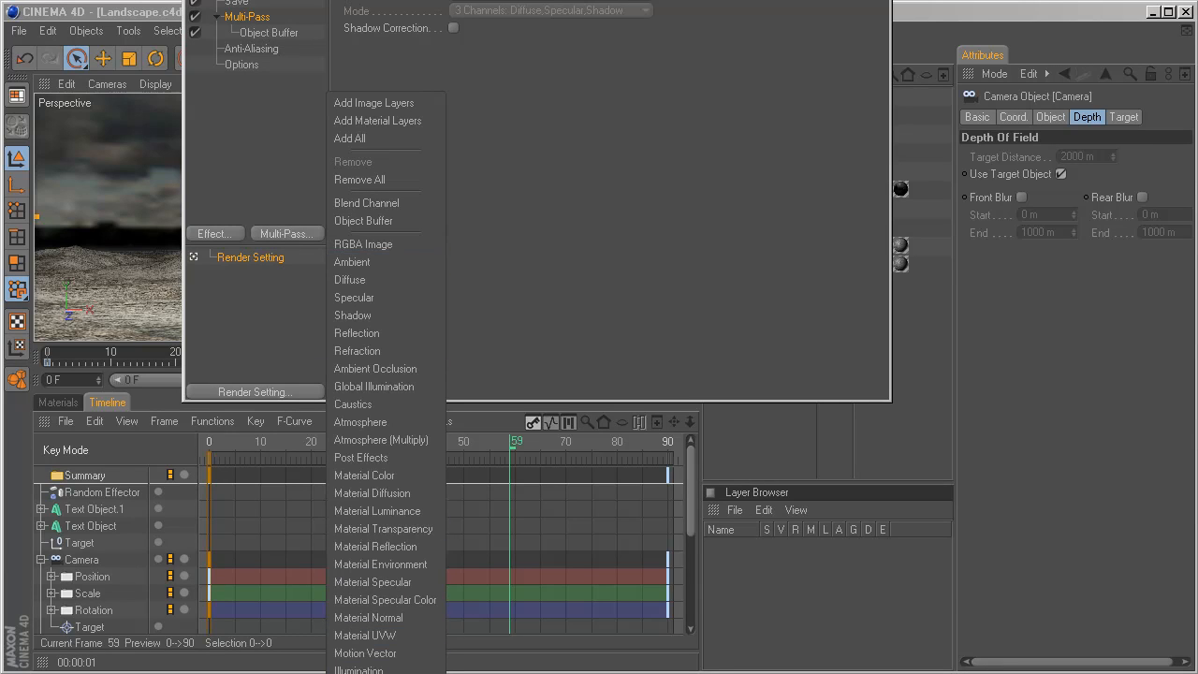
click(360, 673)
drag(359, 0, 395, 179)
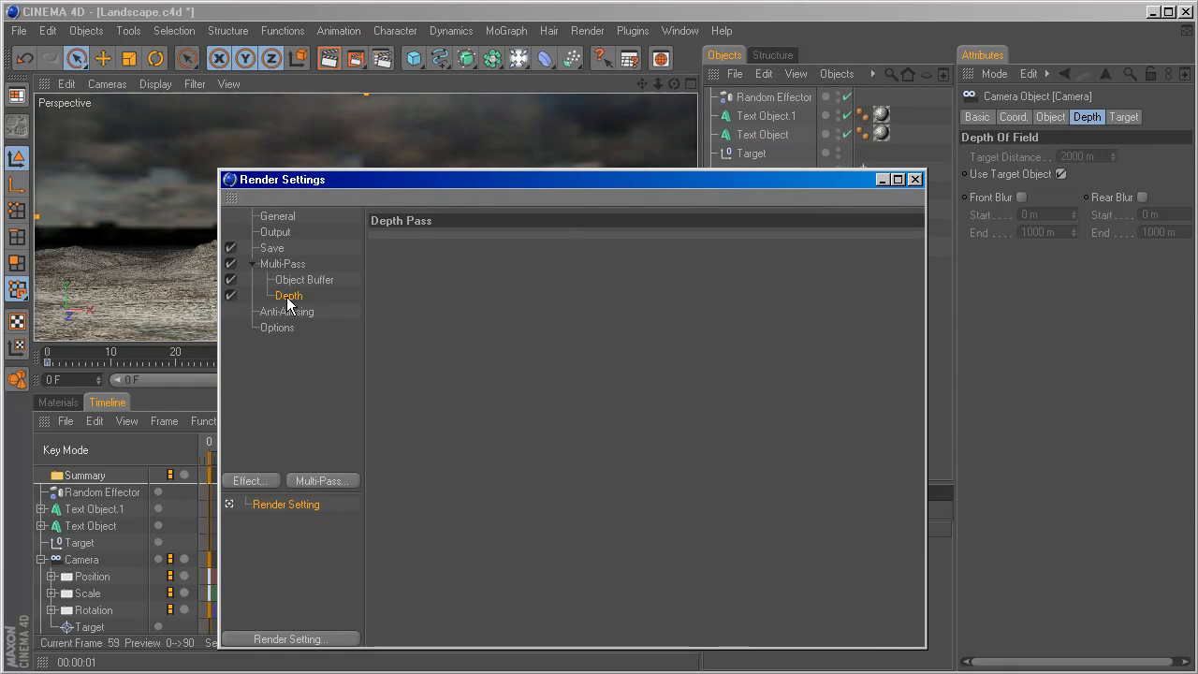
Review the save settings, set the output frame range to All Frames, and close the render settings.
click(272, 248)
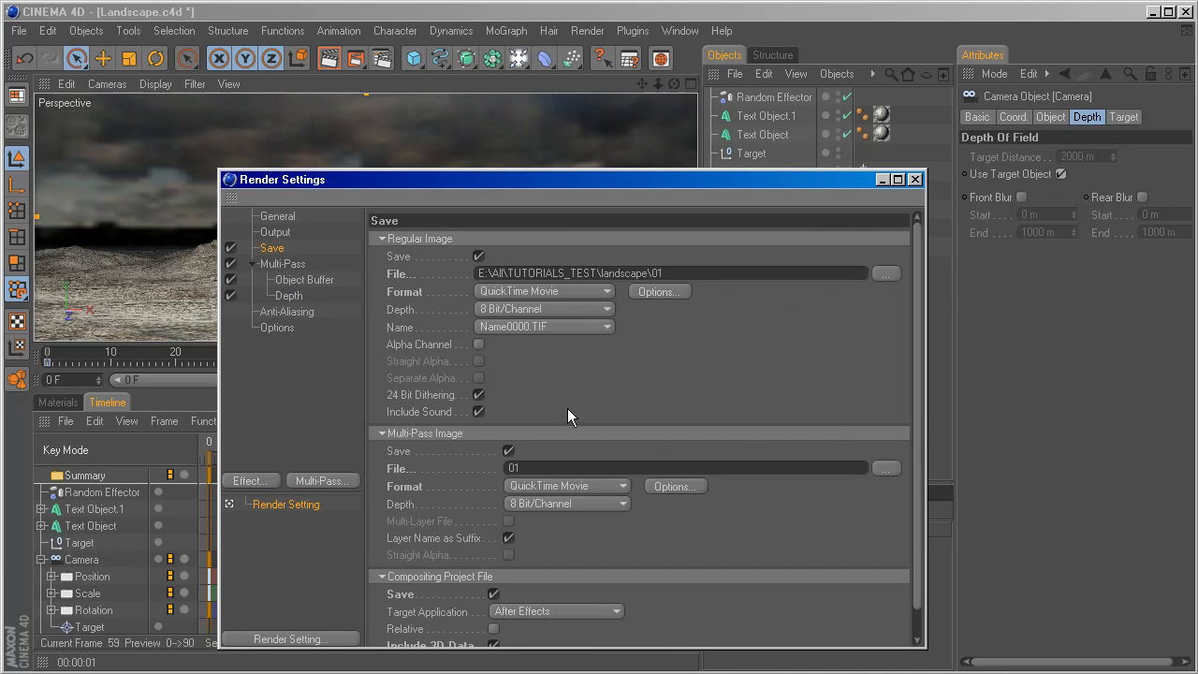
drag(917, 412, 916, 456)
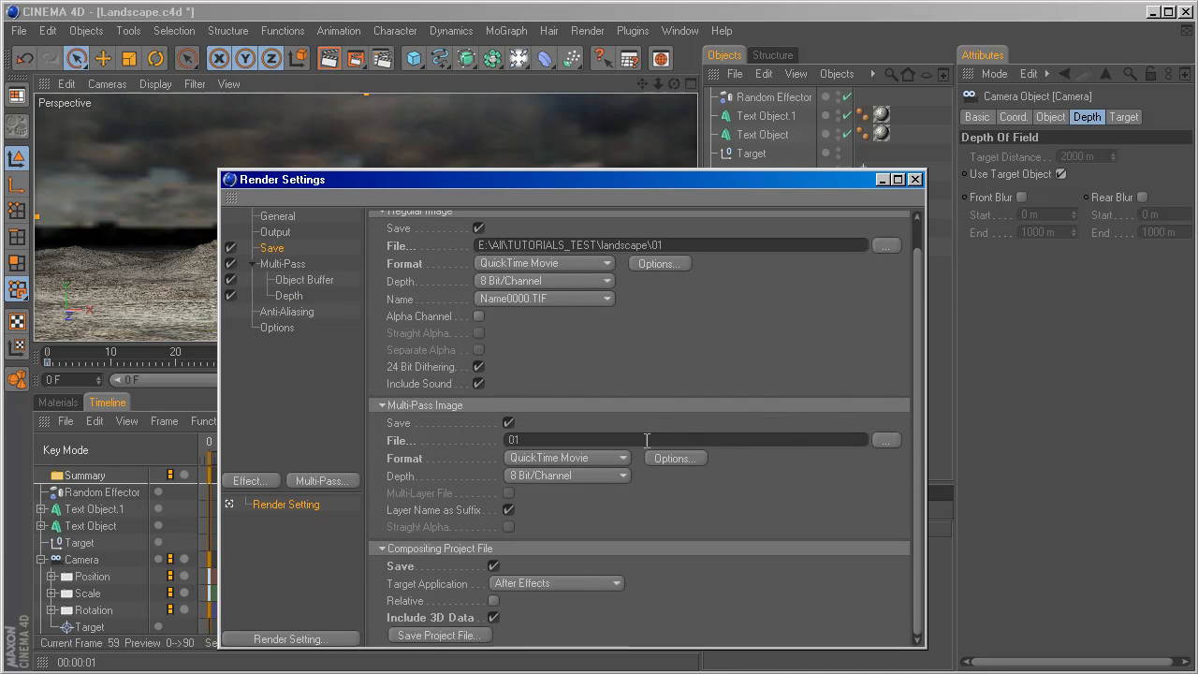
double_click(575, 439)
click(278, 232)
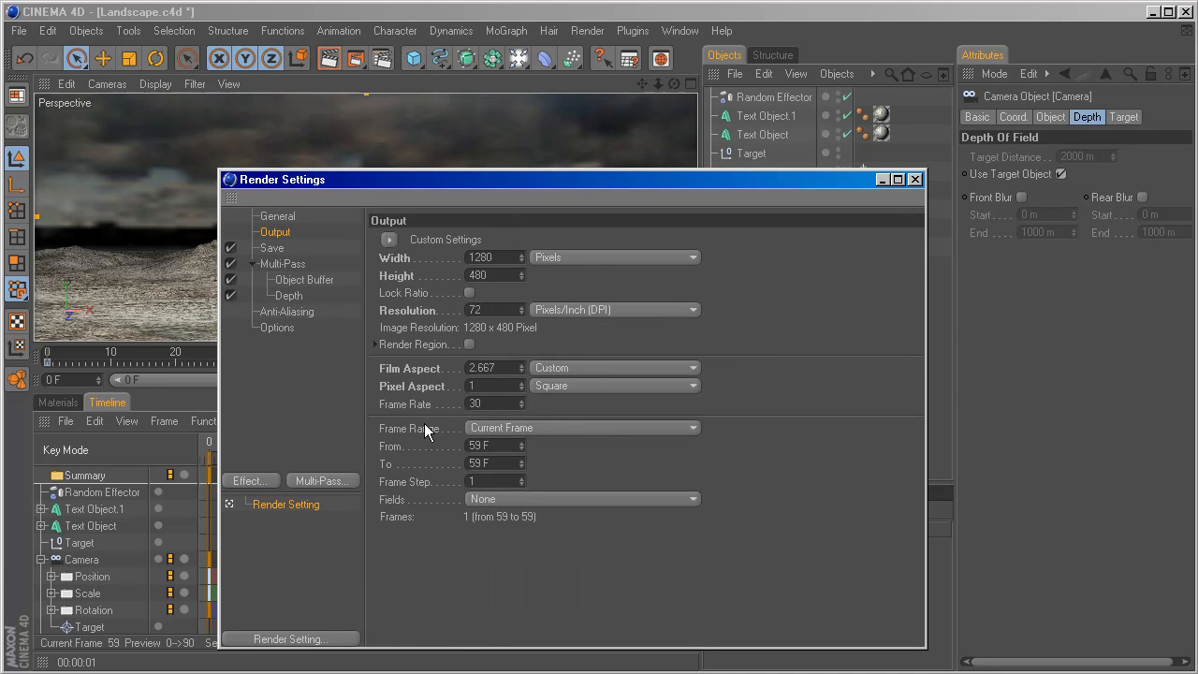
click(524, 425)
click(530, 475)
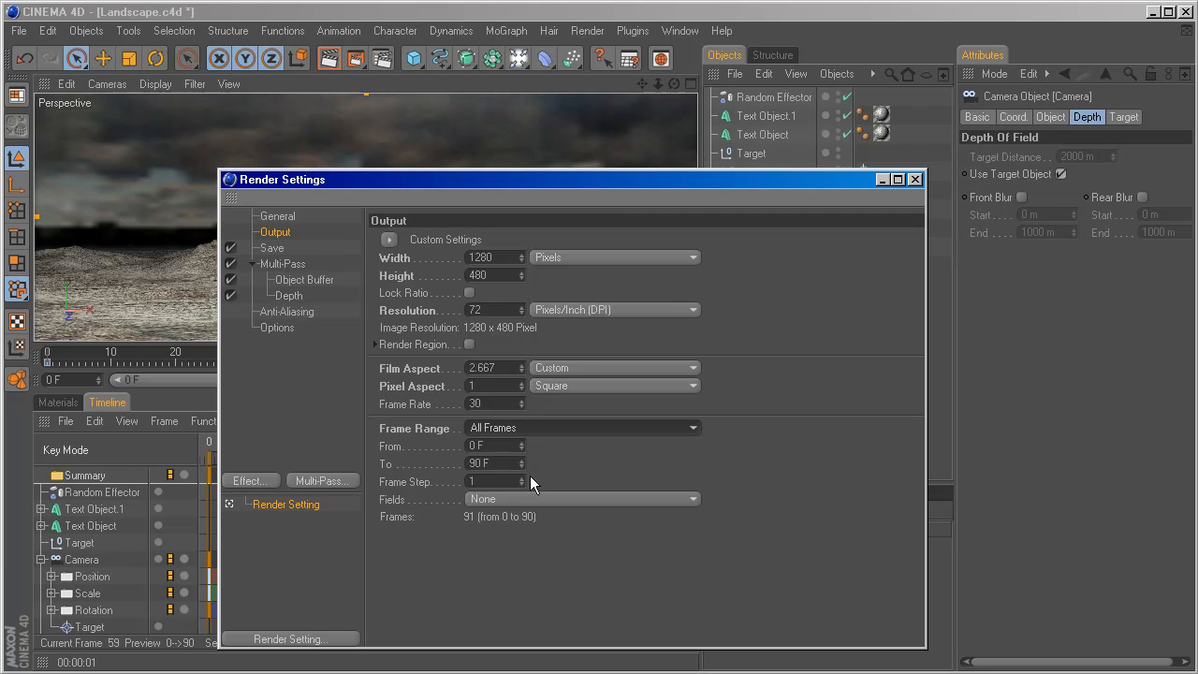
drag(754, 178, 619, 130)
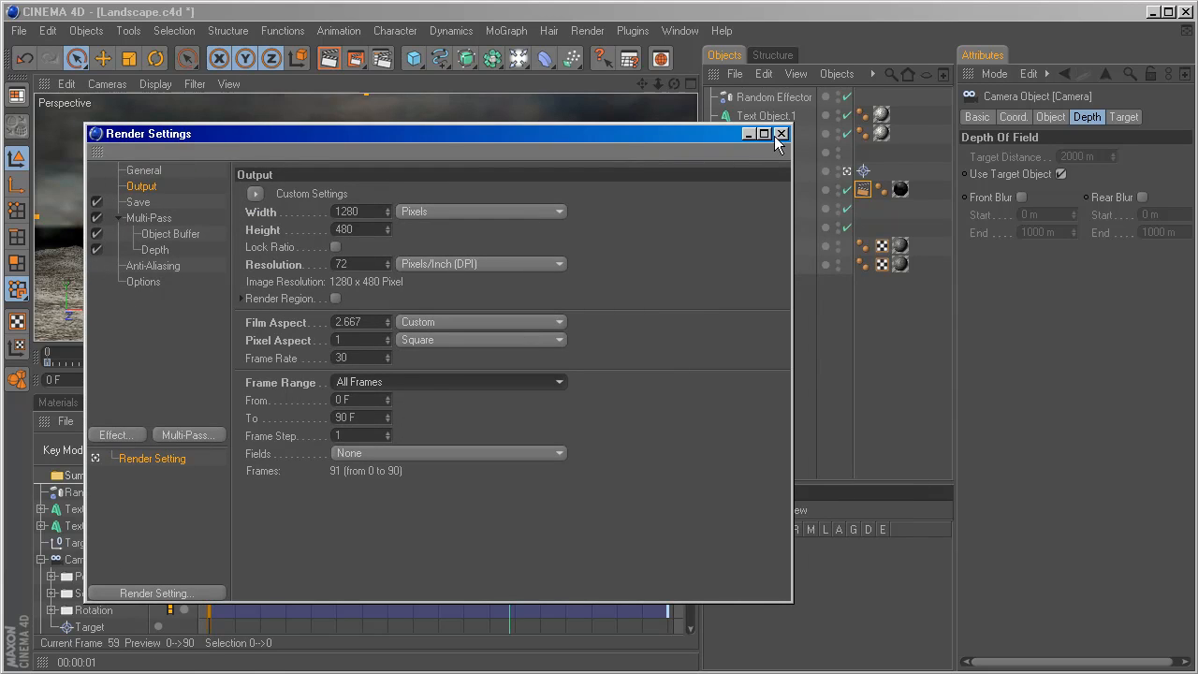
click(780, 134)
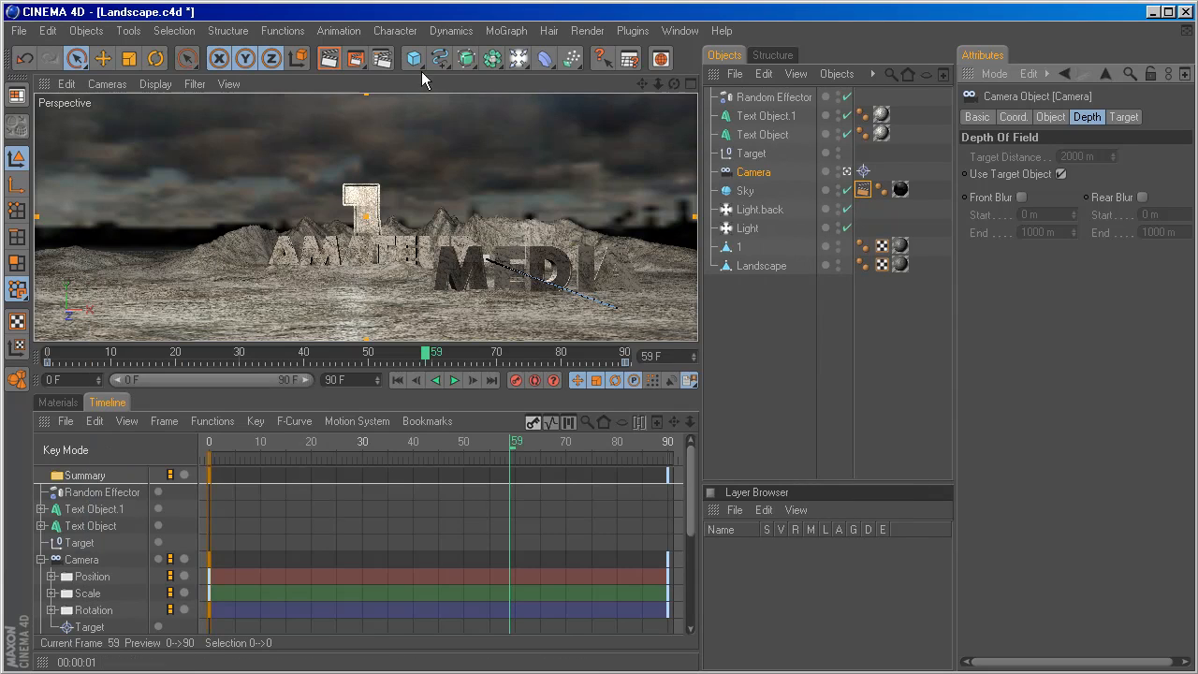
Start a render of all frames to the Picture Viewer and return to the scene window.
click(357, 62)
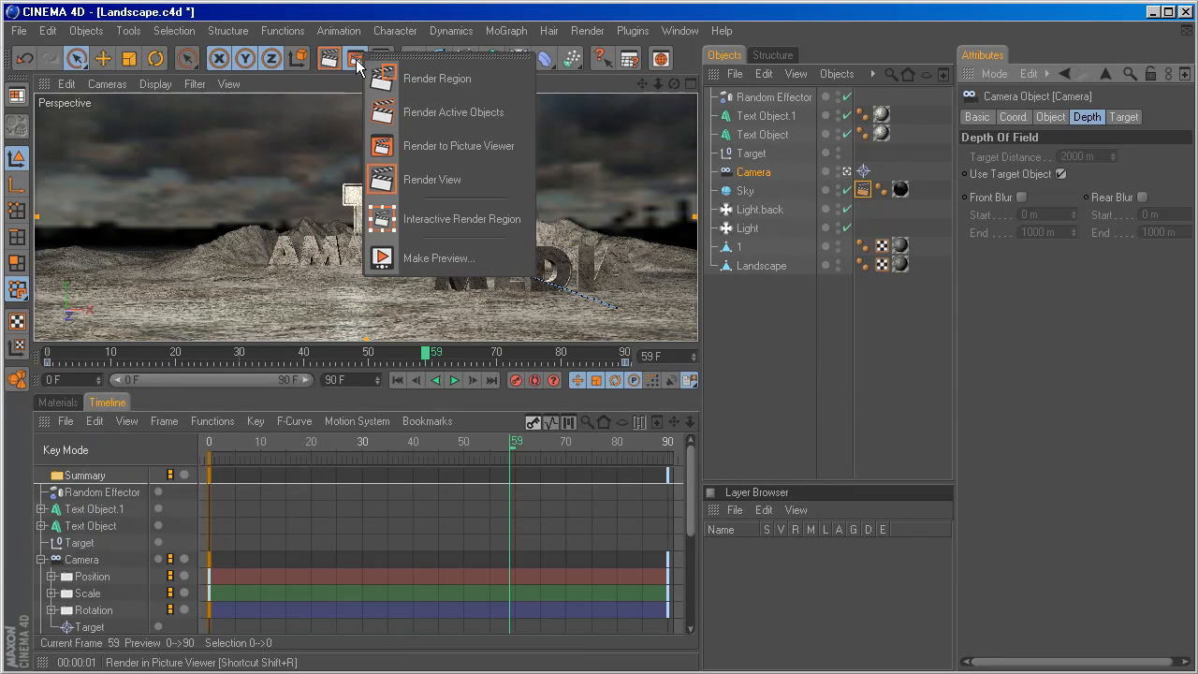
click(408, 148)
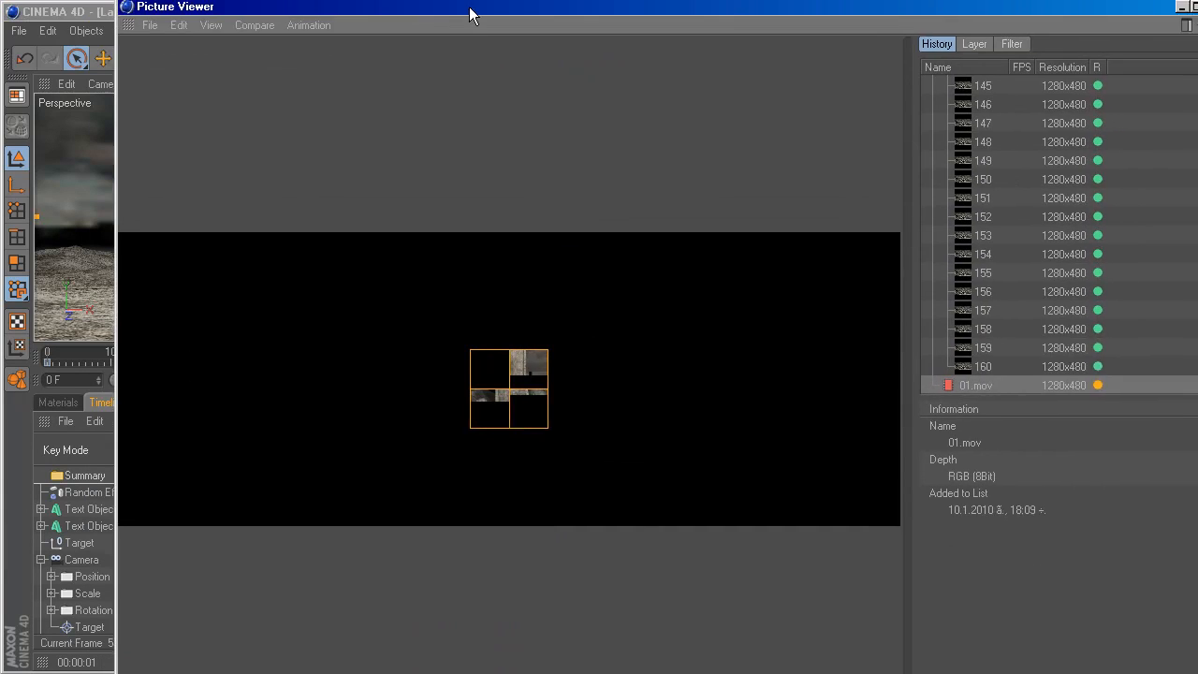
drag(470, 15, 451, 15)
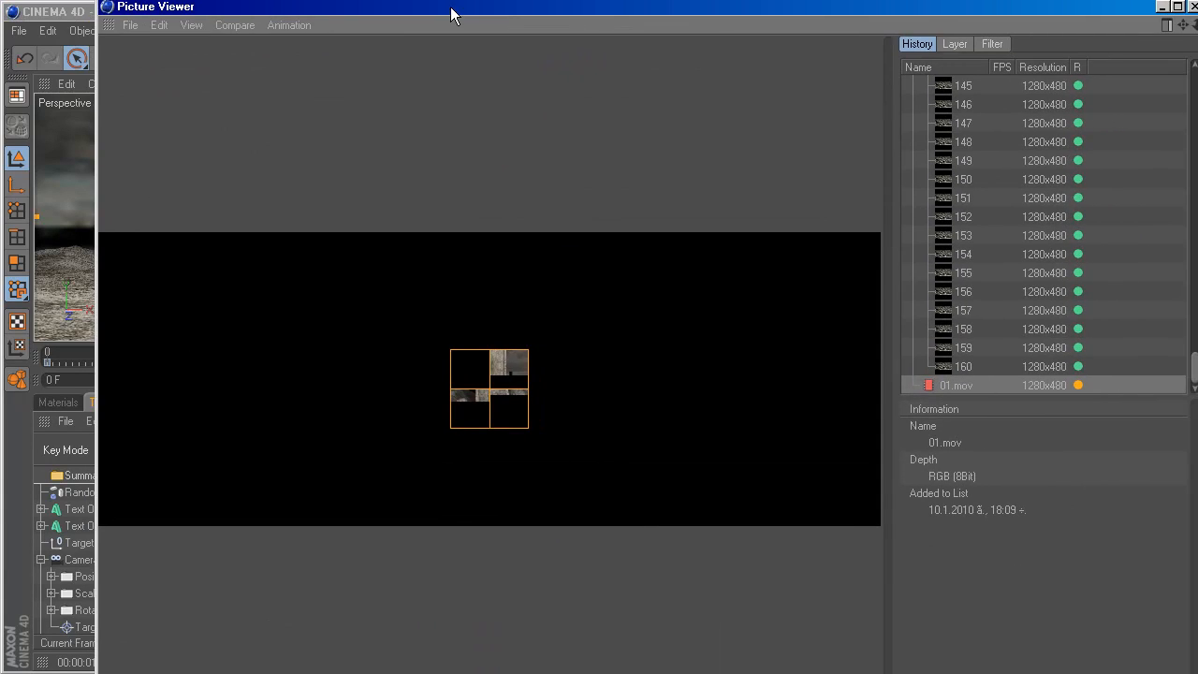
key(alt+Tab)
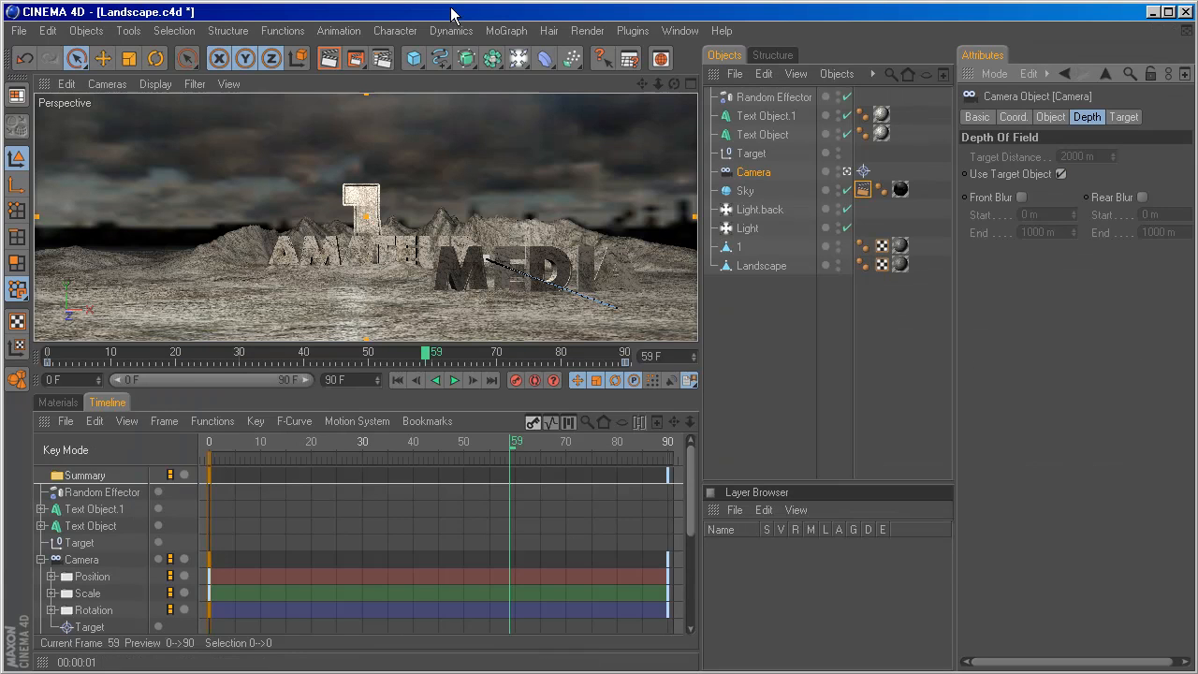
Add the Depth of Field effect in the render settings and close them.
click(380, 59)
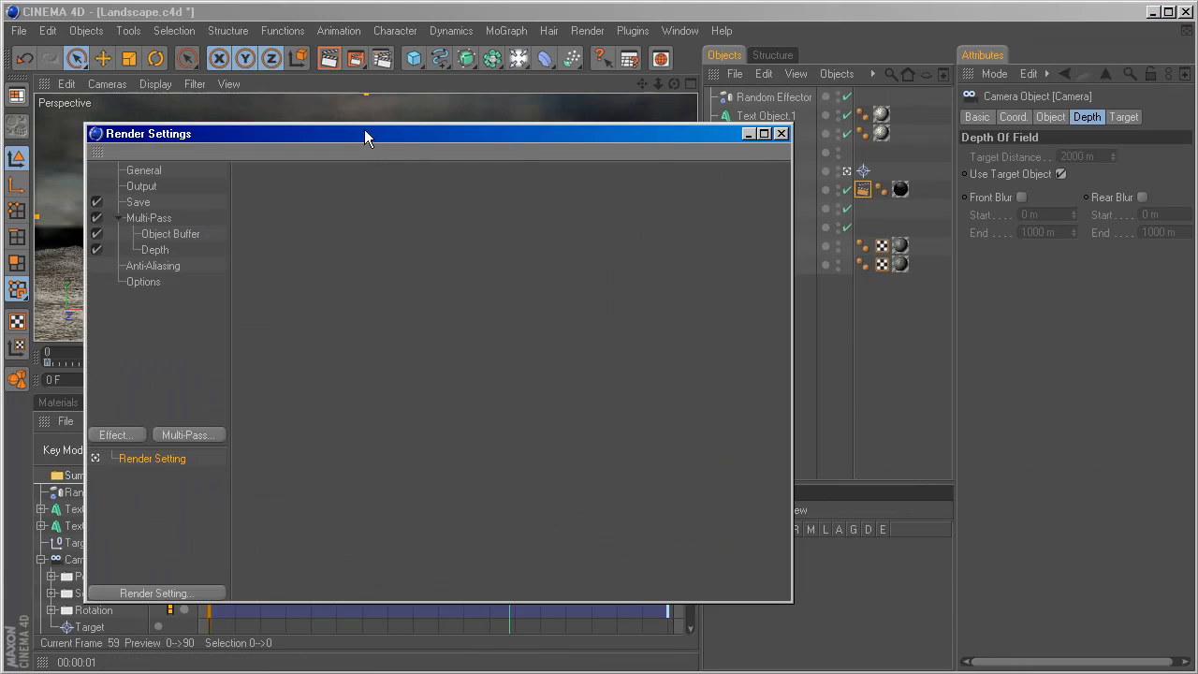
drag(368, 132, 383, 128)
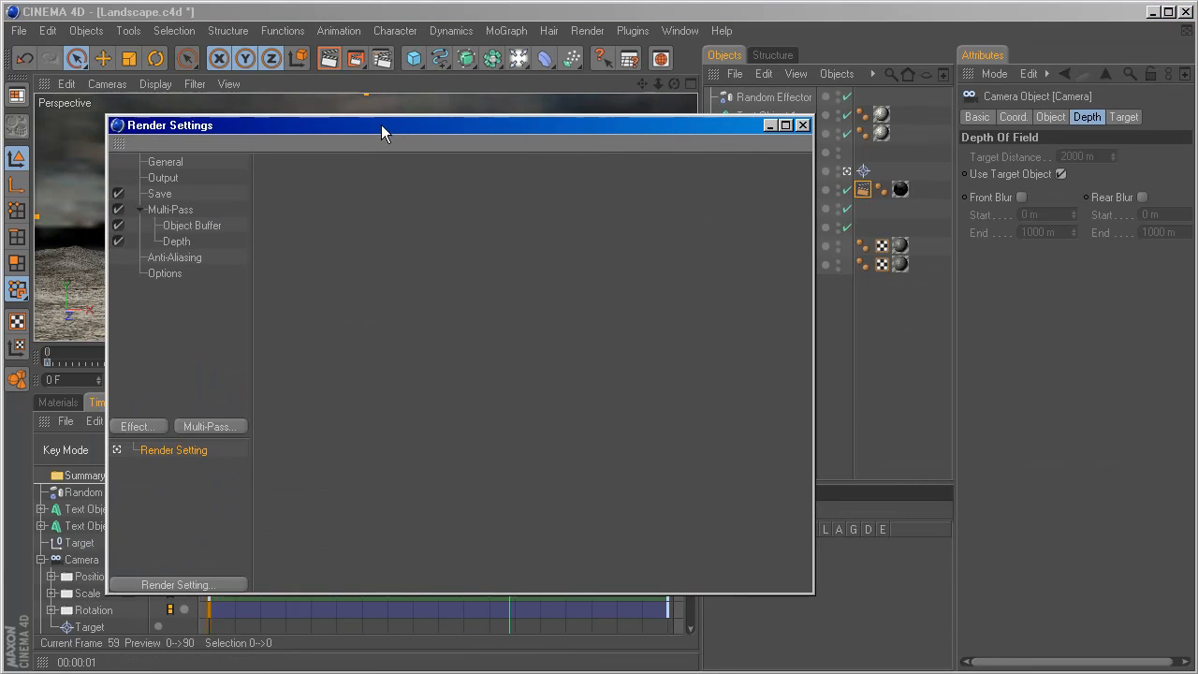
click(140, 427)
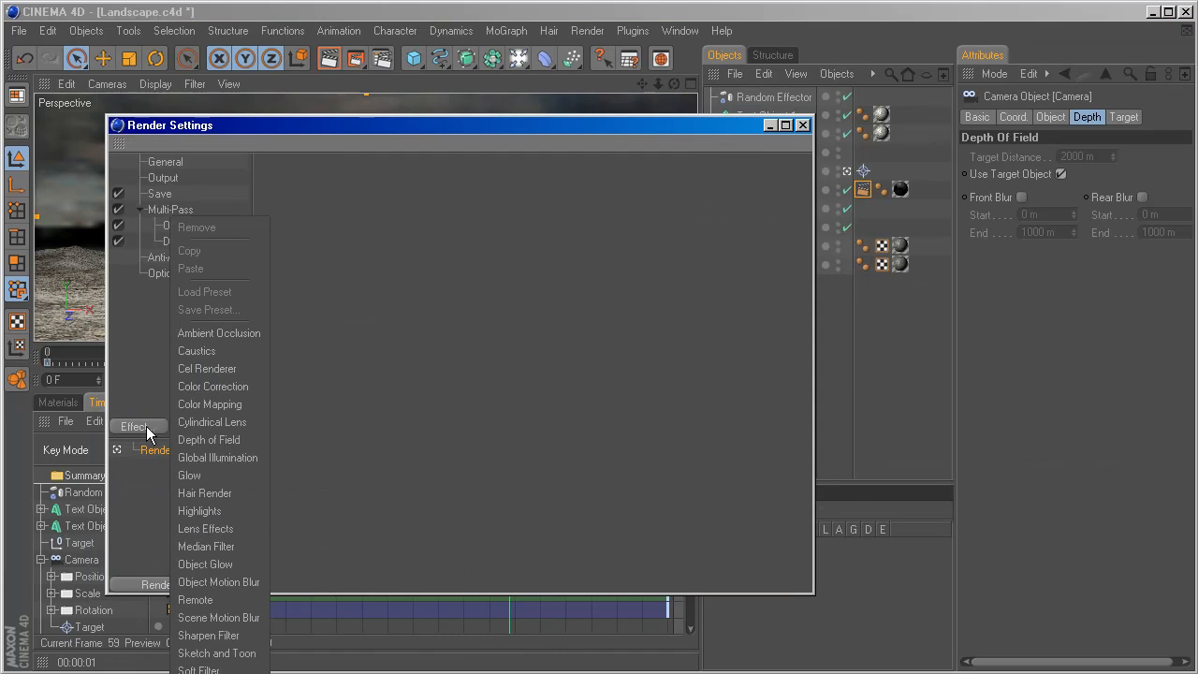
click(198, 440)
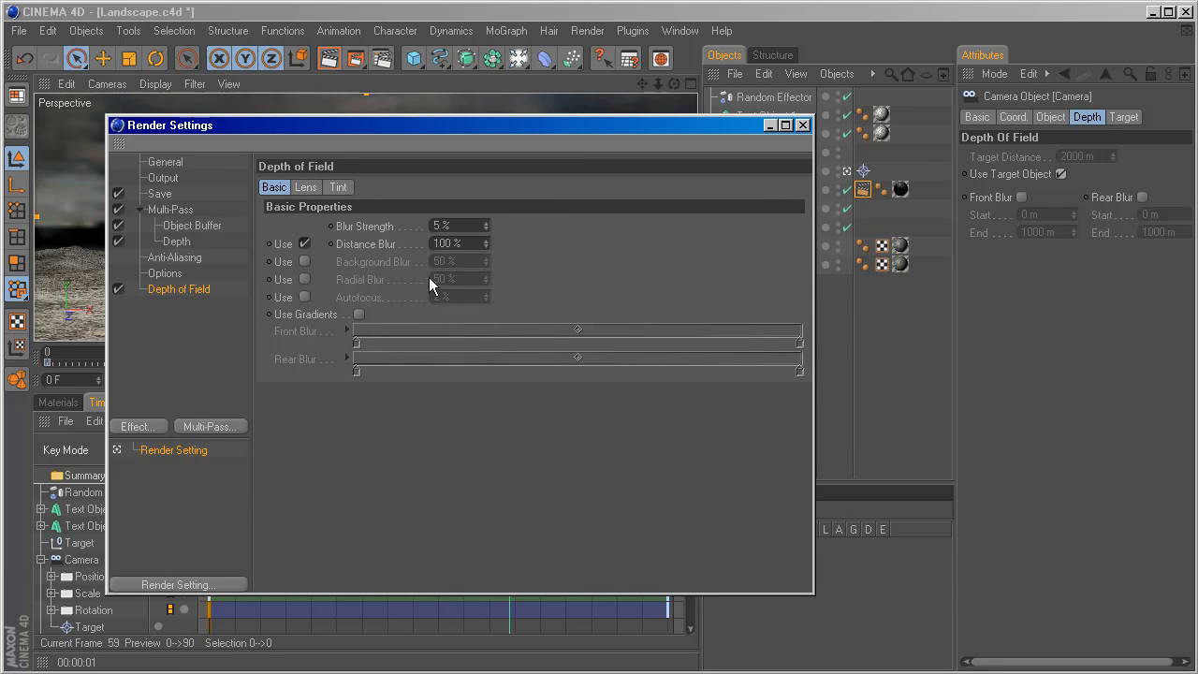
click(803, 126)
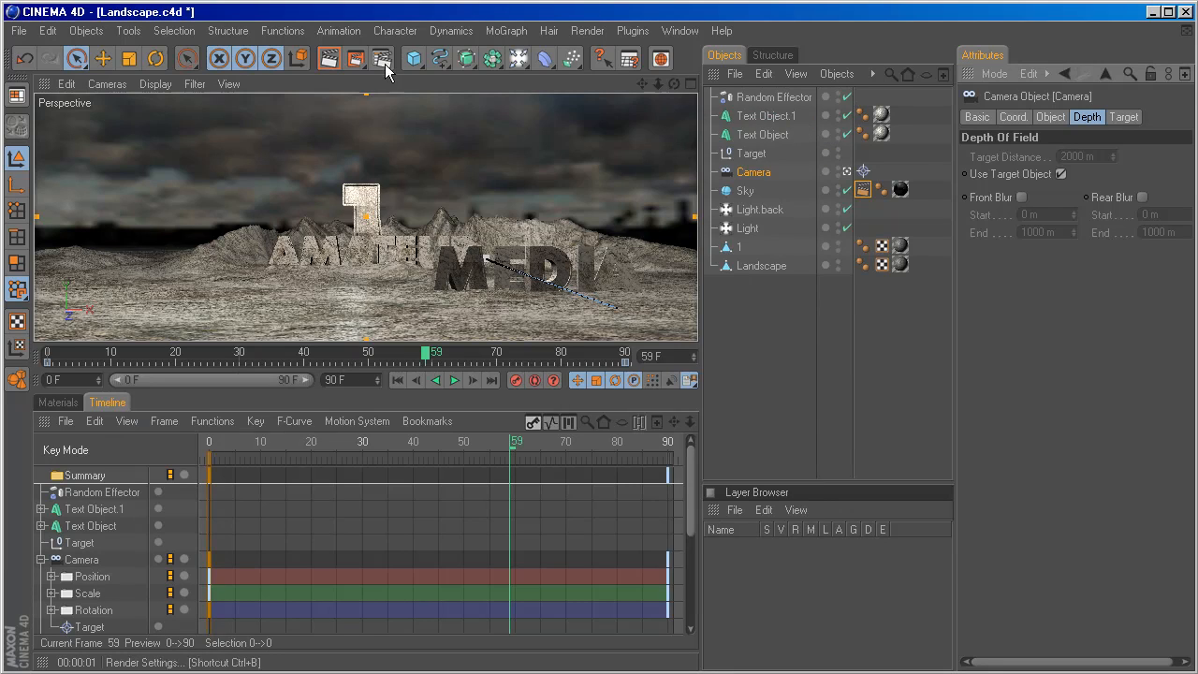
Render the animation to the Picture Viewer, overwriting the existing 01.mov, object buffer and depth files.
drag(381, 59, 428, 141)
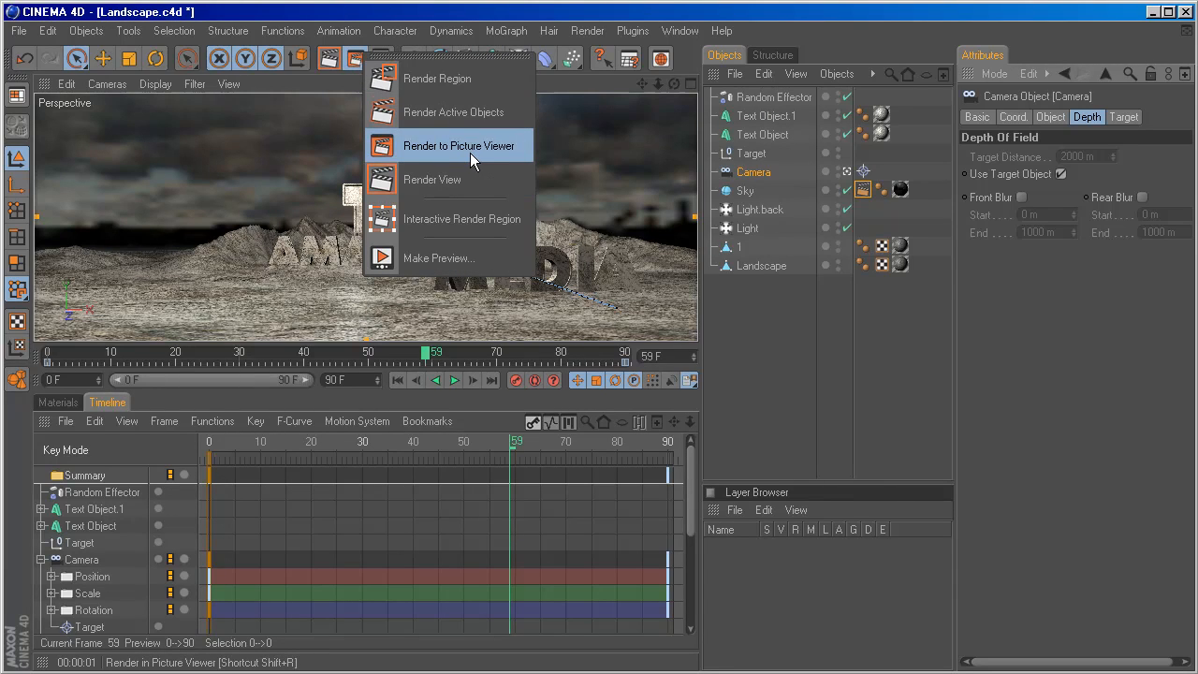
click(470, 153)
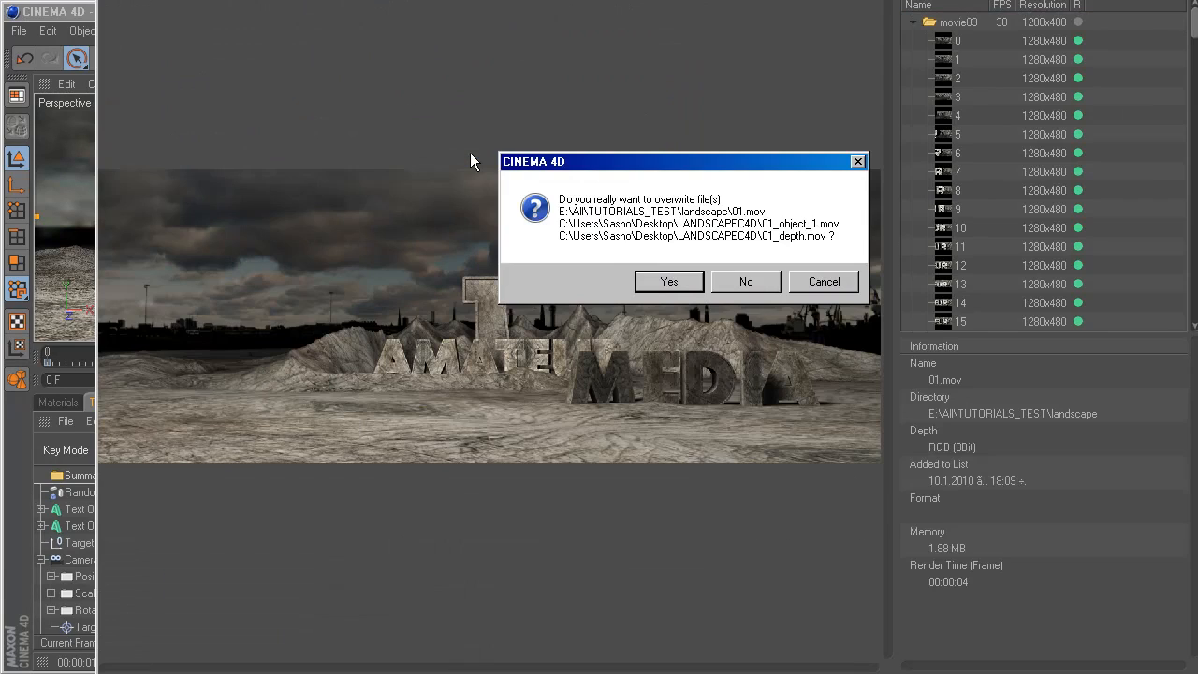
click(667, 279)
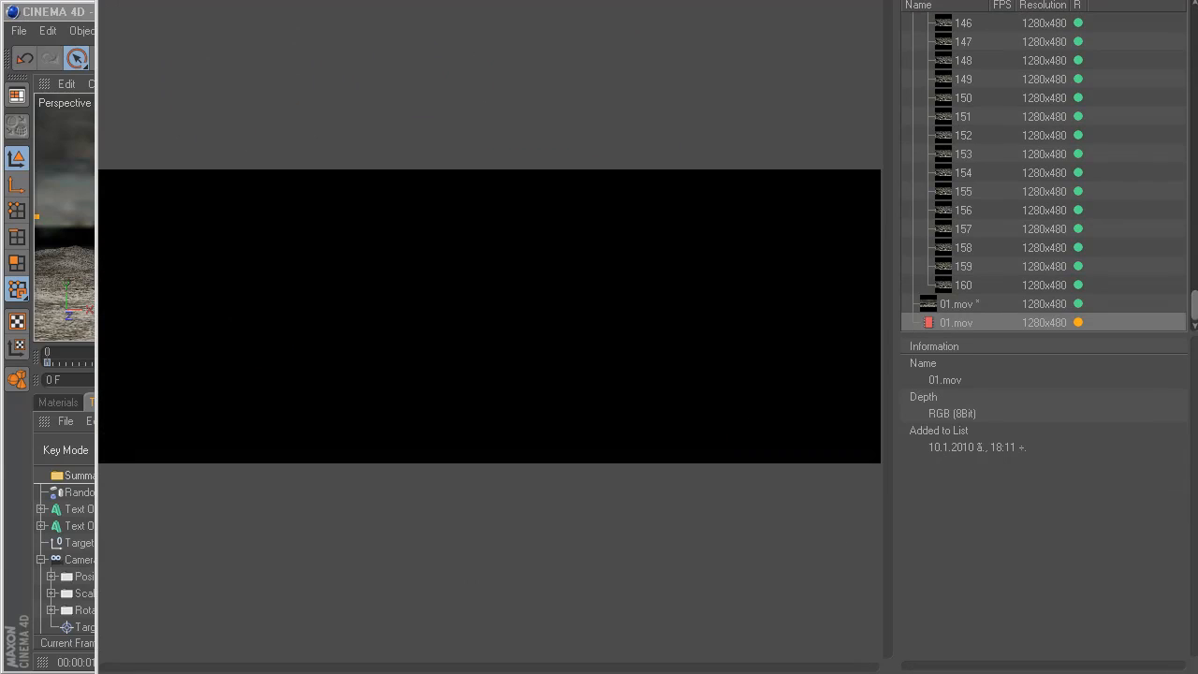
drag(515, 0, 489, 1)
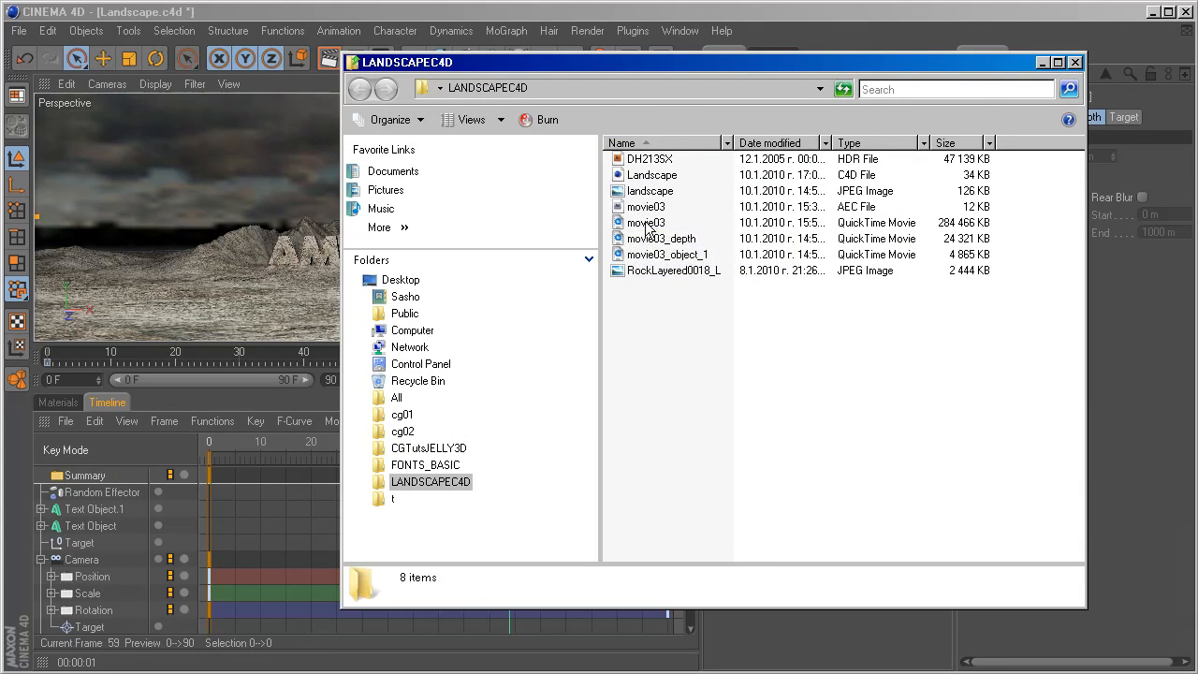
Review the rendered movie03 files in the LANDSCAPEC4D folder and open the movie03 AEC file in After Effects.
click(640, 208)
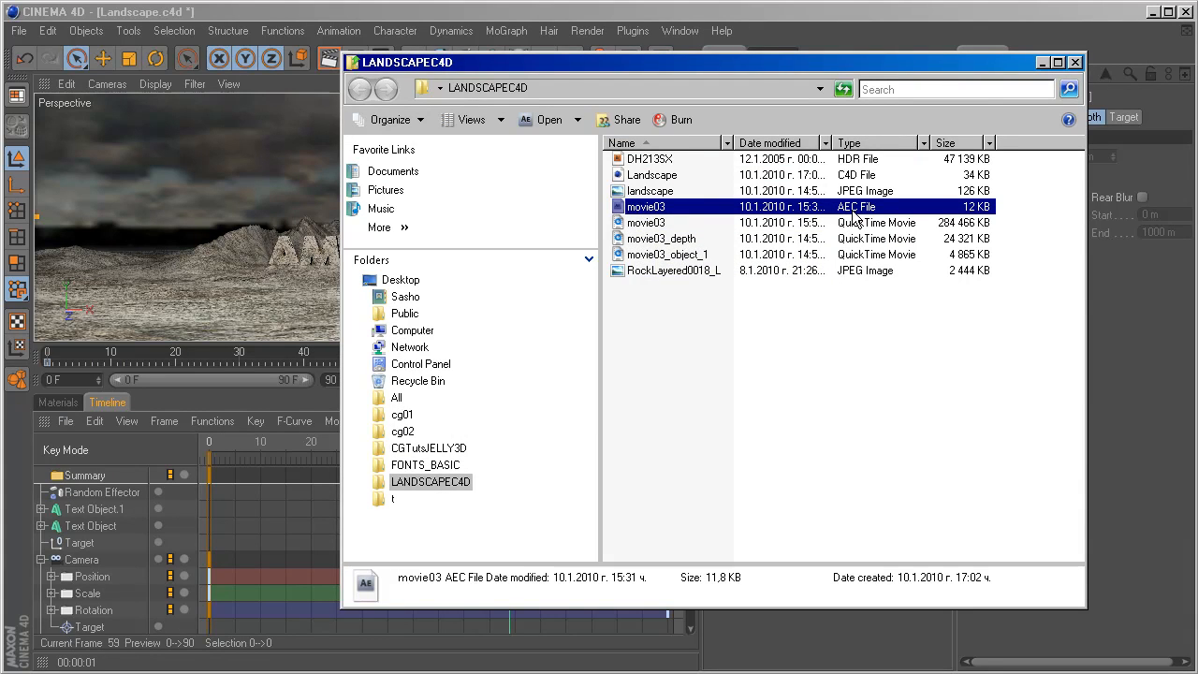
click(633, 223)
click(627, 240)
click(623, 256)
click(625, 227)
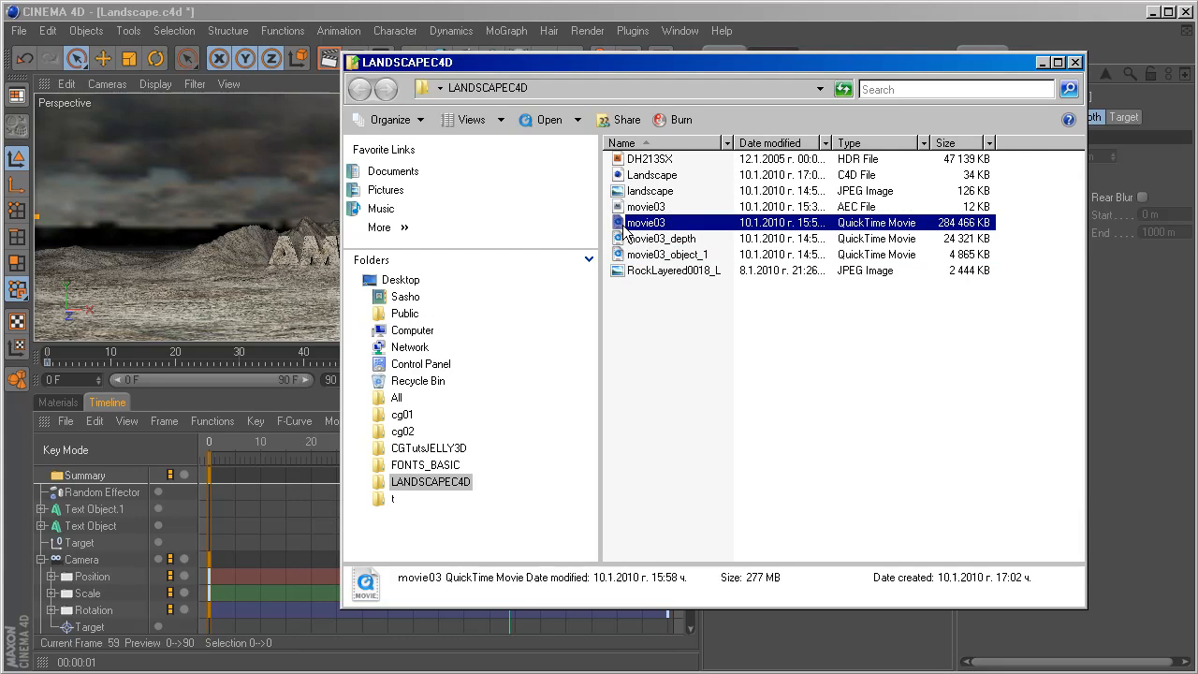
click(621, 240)
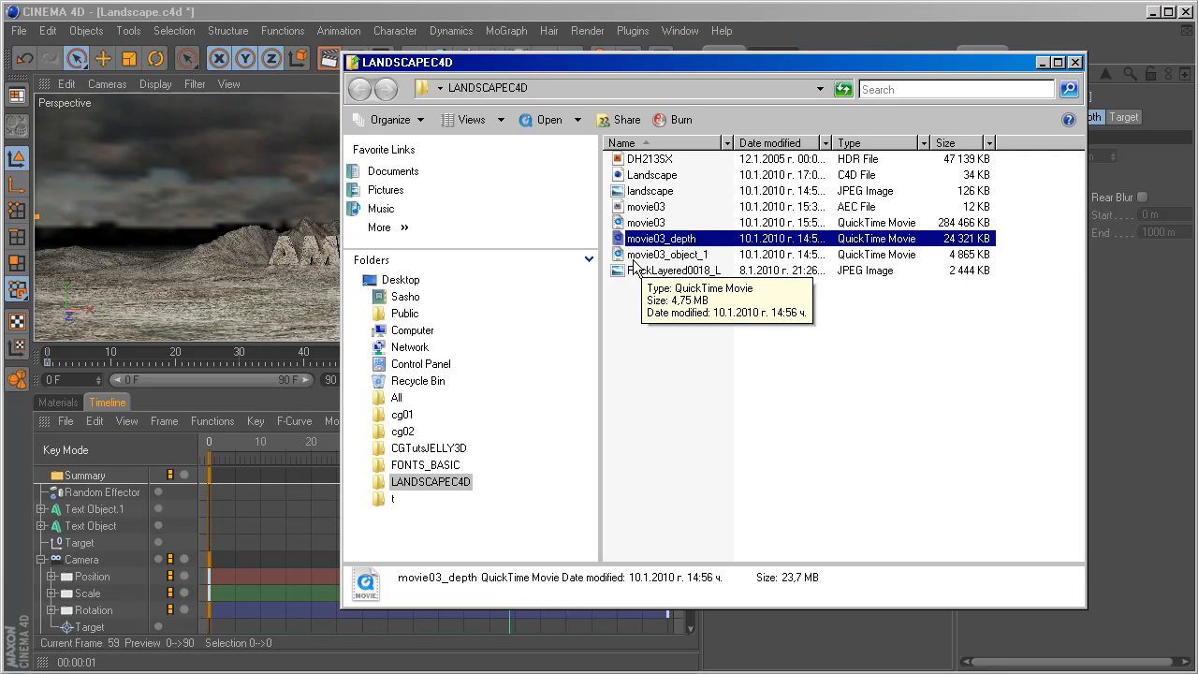
click(623, 207)
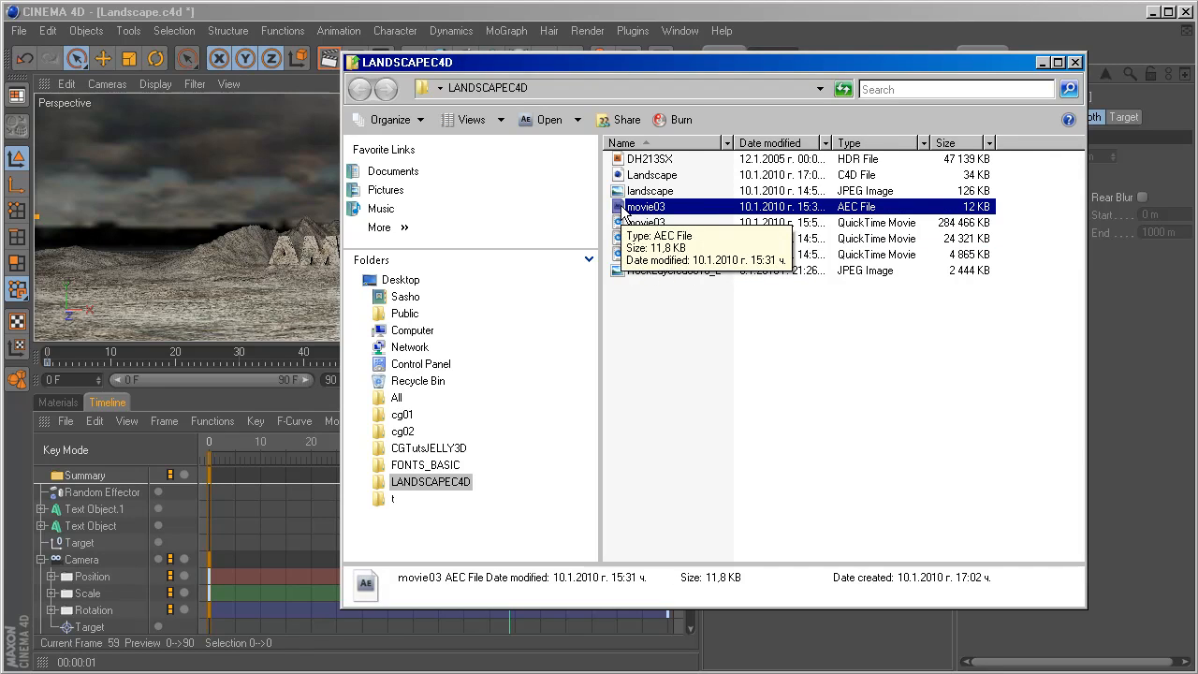
double_click(624, 208)
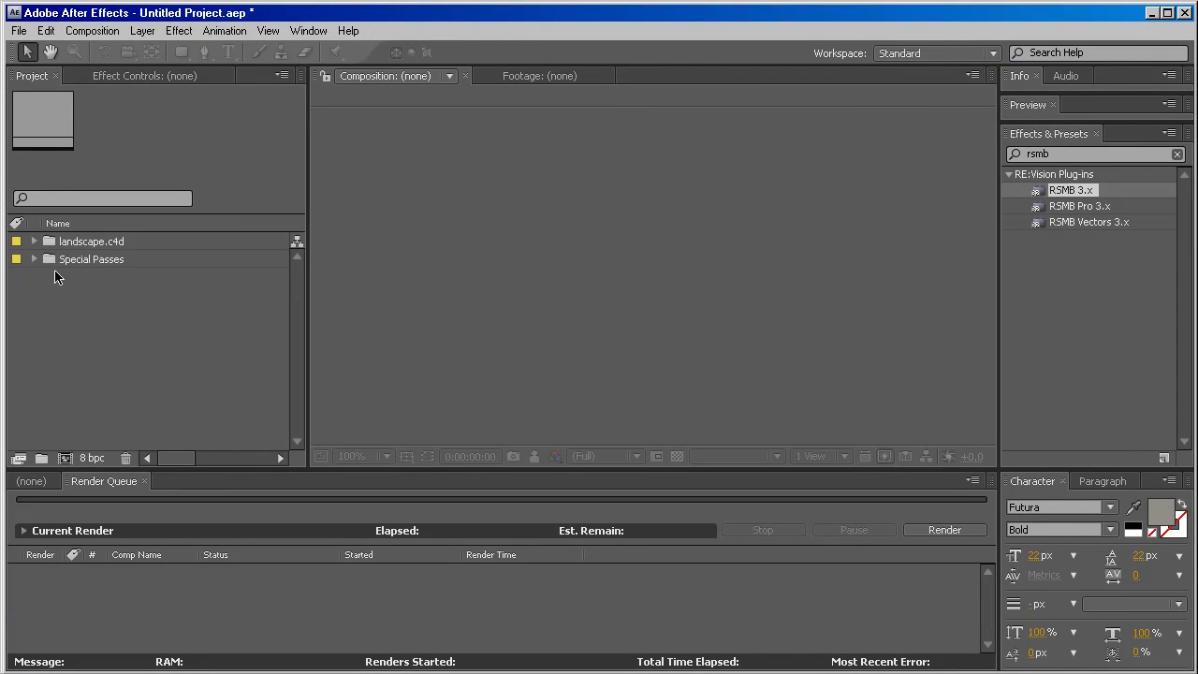
Expand the landscape.c4d and Special Passes folders in the project and open the landscape.c4d composition.
click(37, 79)
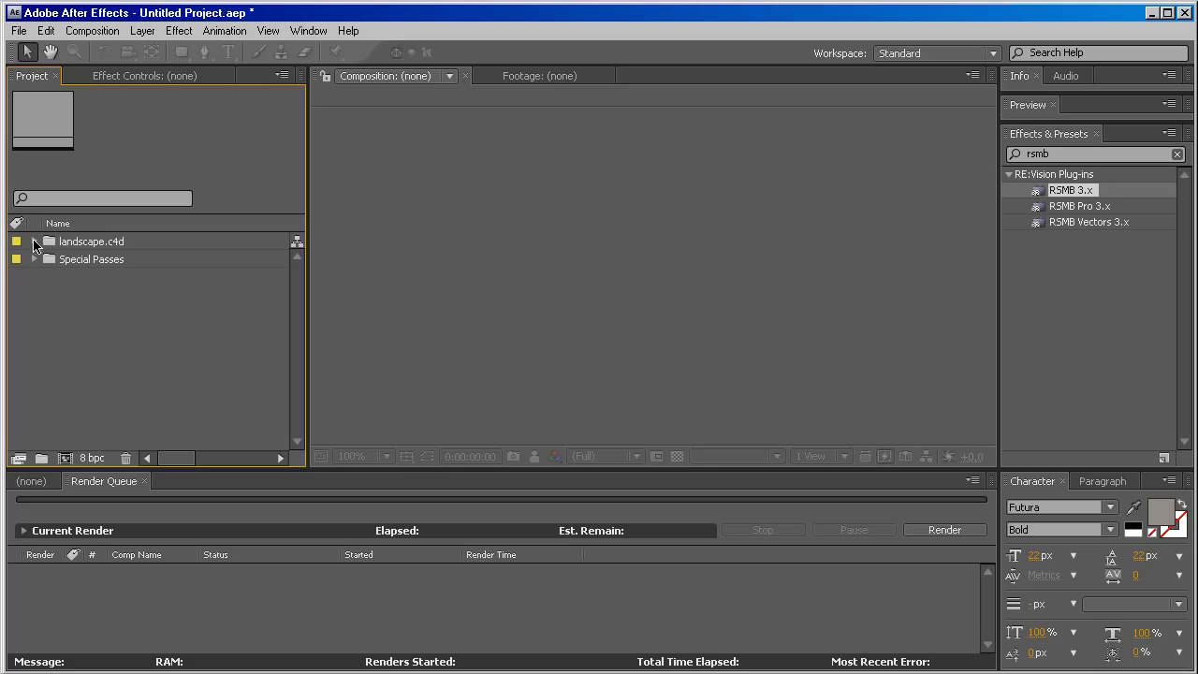
click(34, 242)
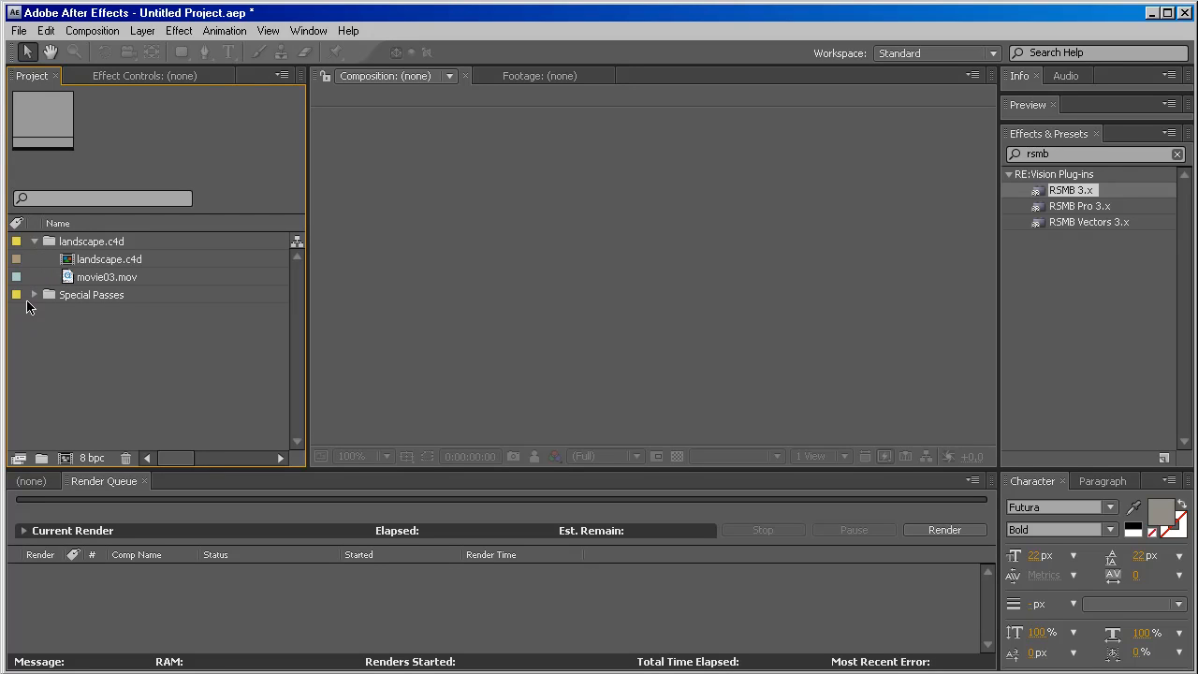
click(34, 295)
click(75, 262)
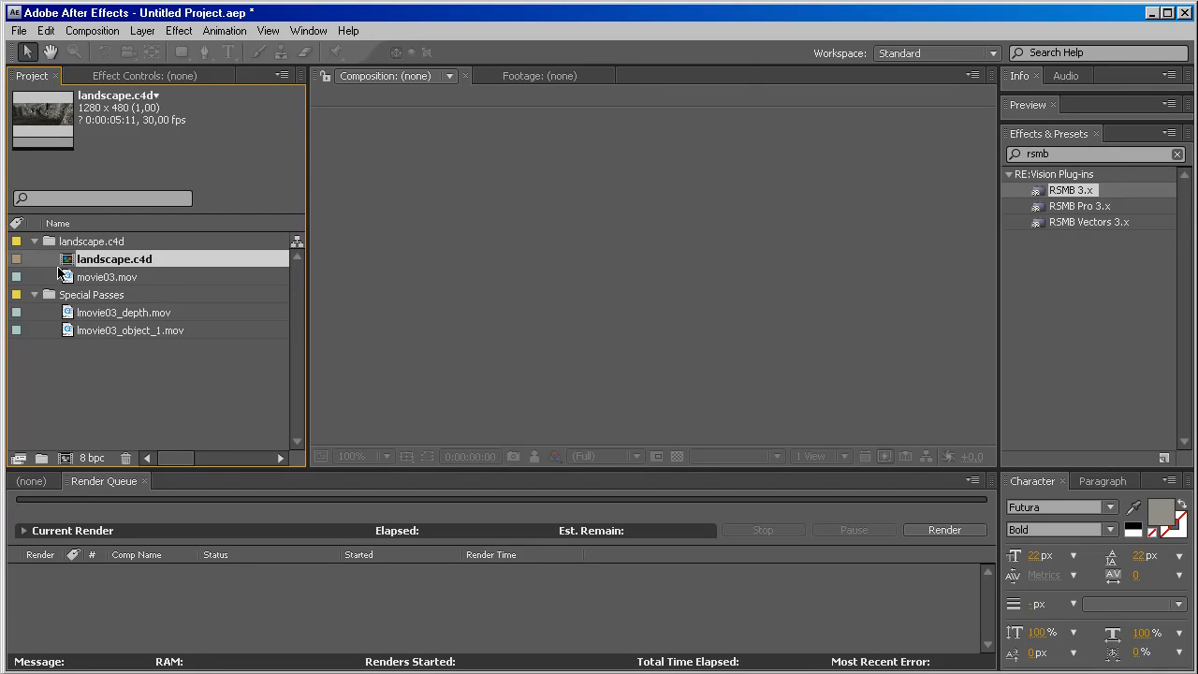
double_click(73, 262)
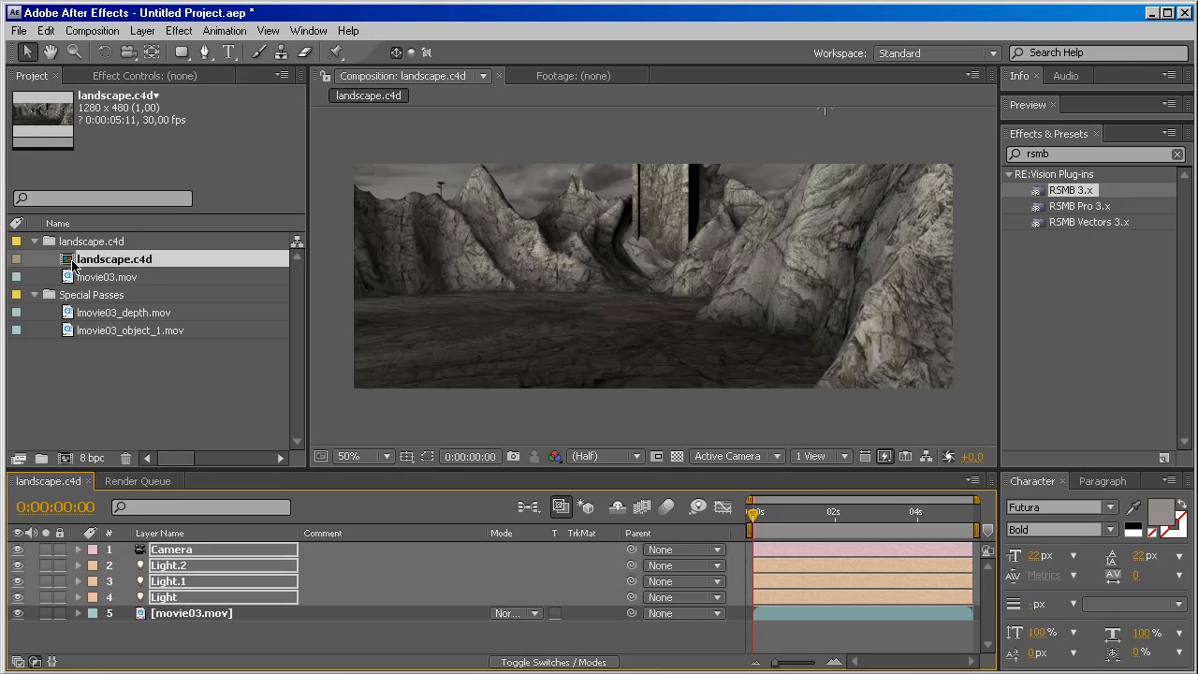
Enlarge the timeline area, turn off the Camera and three Light layers, and hide them from the layer list as shy layers.
drag(164, 473, 173, 401)
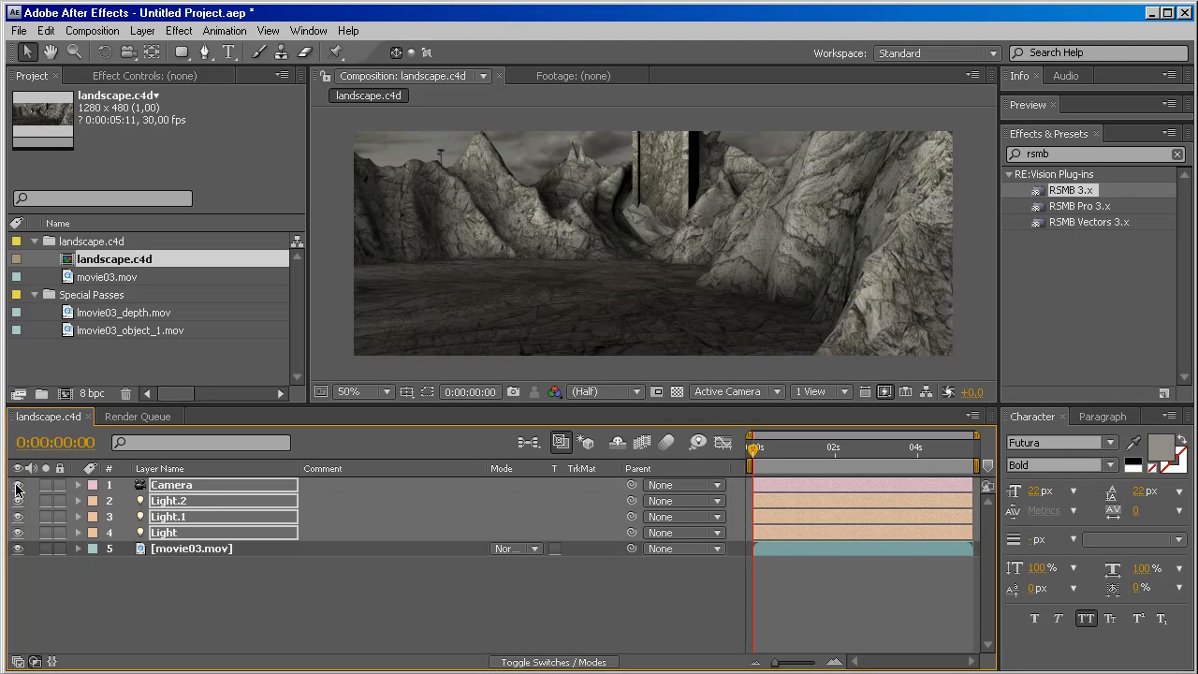
drag(16, 488, 17, 533)
key(F4)
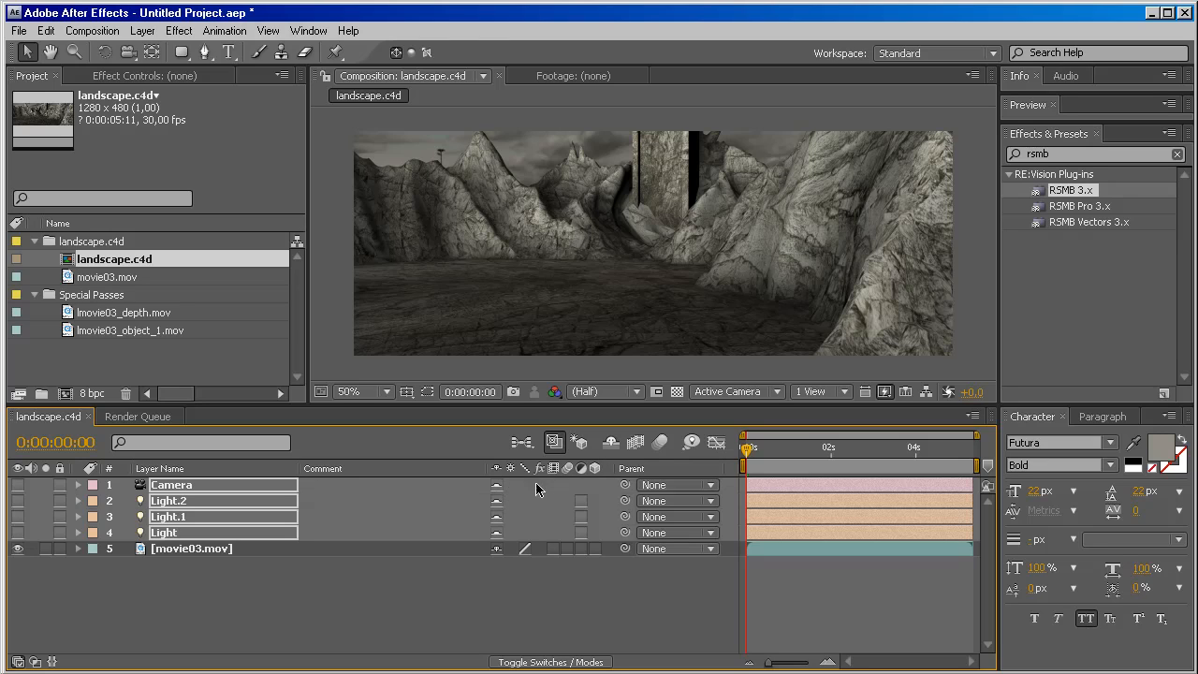
click(499, 486)
click(499, 487)
click(610, 444)
click(562, 265)
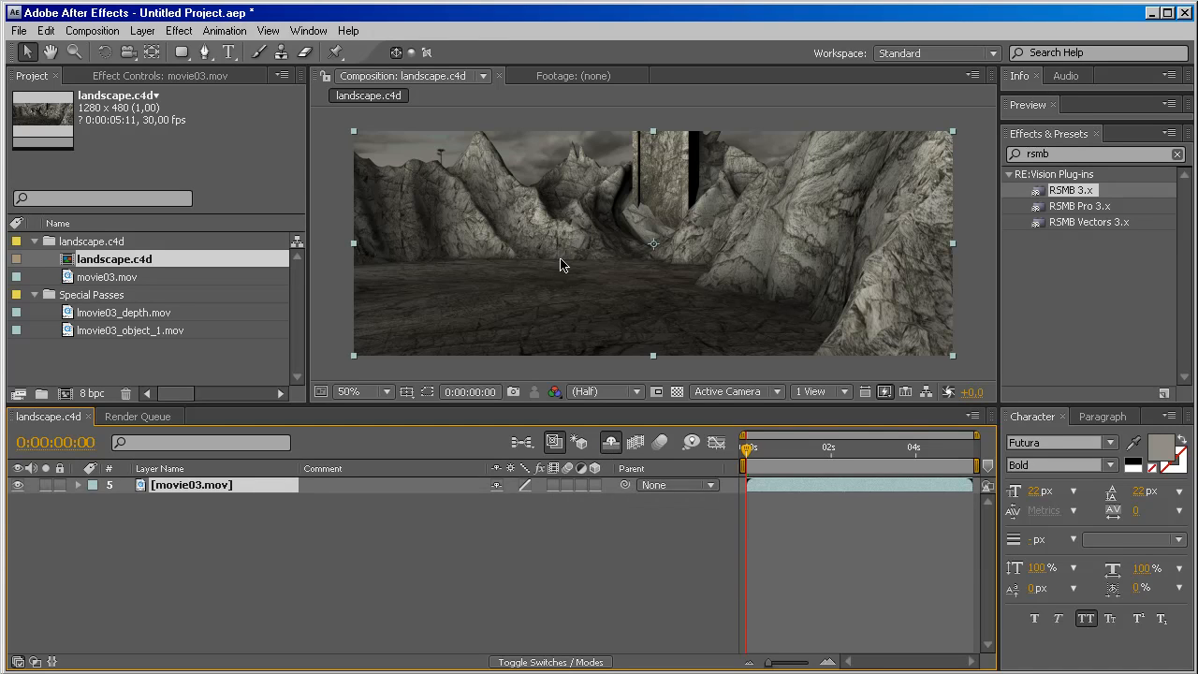
Move the current time to 0:00:03:29 and place lmovie03_object_1.mov above the movie03.mov layer.
mouse_move(748, 448)
mouse_down()
mouse_move(942, 449)
mouse_move(745, 451)
mouse_up()
drag(748, 449, 916, 459)
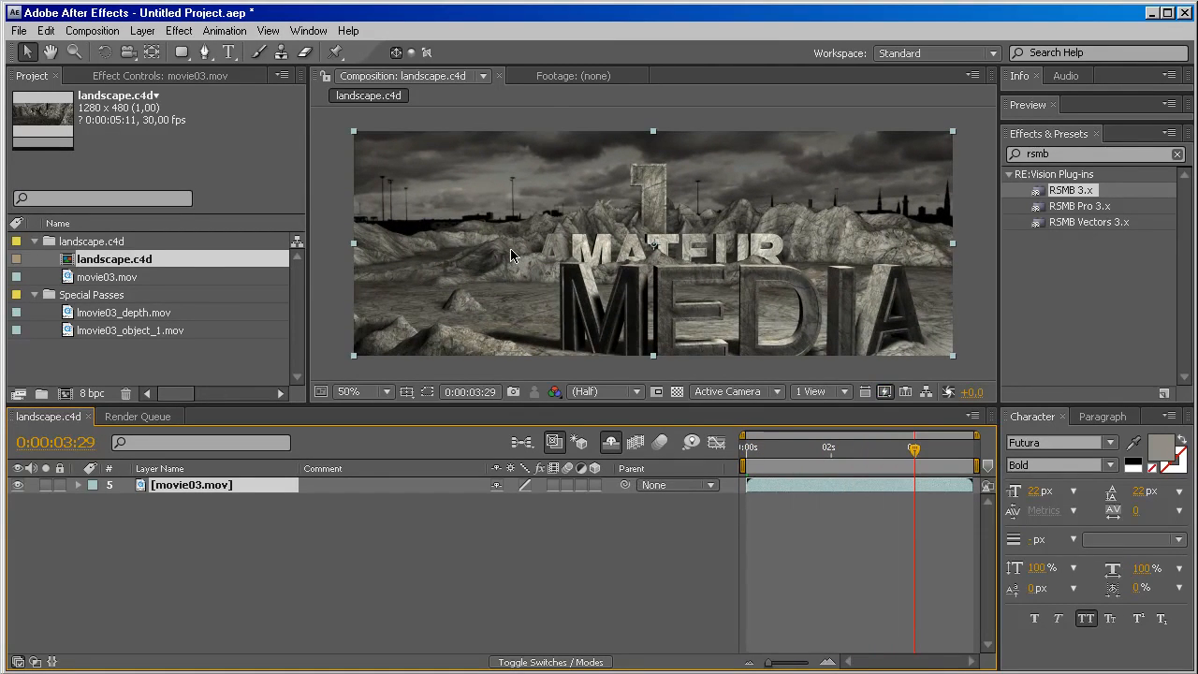
click(86, 331)
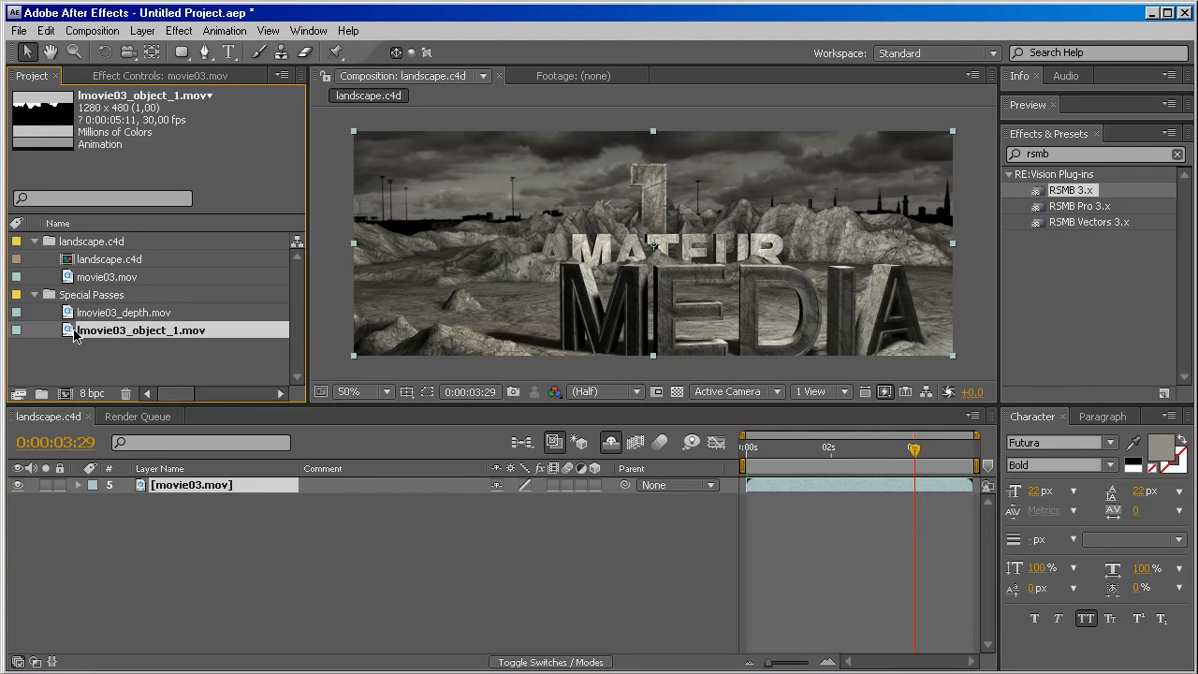
drag(75, 335, 155, 503)
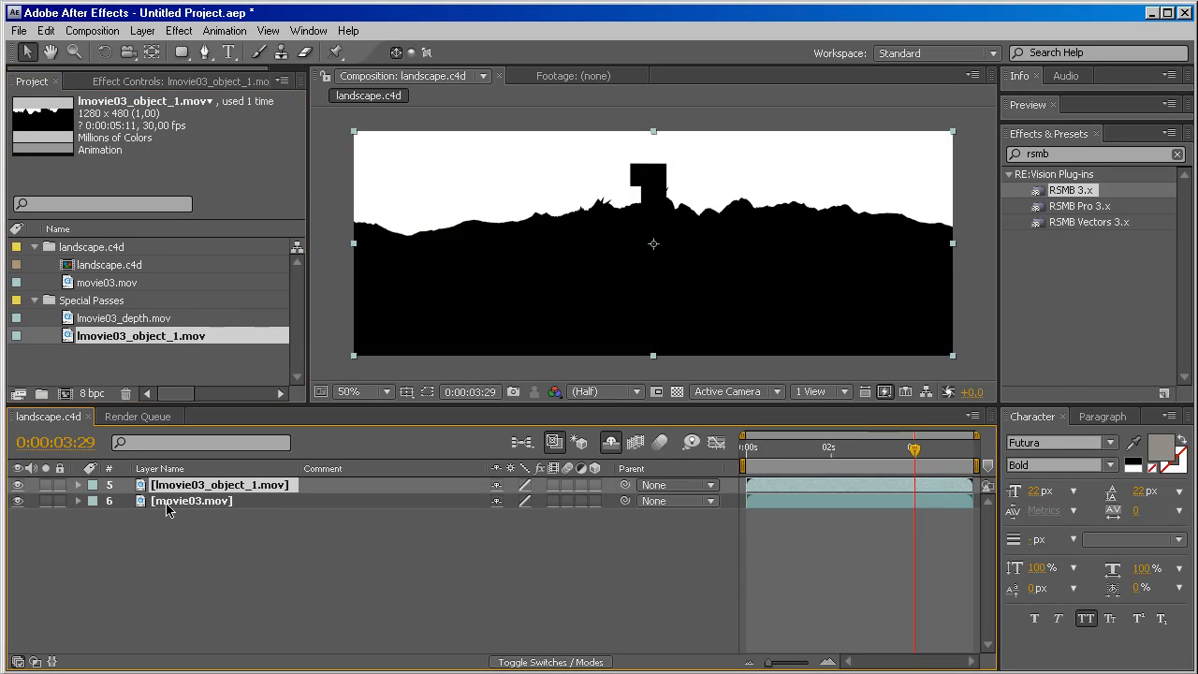
Set the movie03.mov layer's track matte to Luma Matte using lmovie03_object_1.mov, and scrub to check the isolated sky.
click(167, 507)
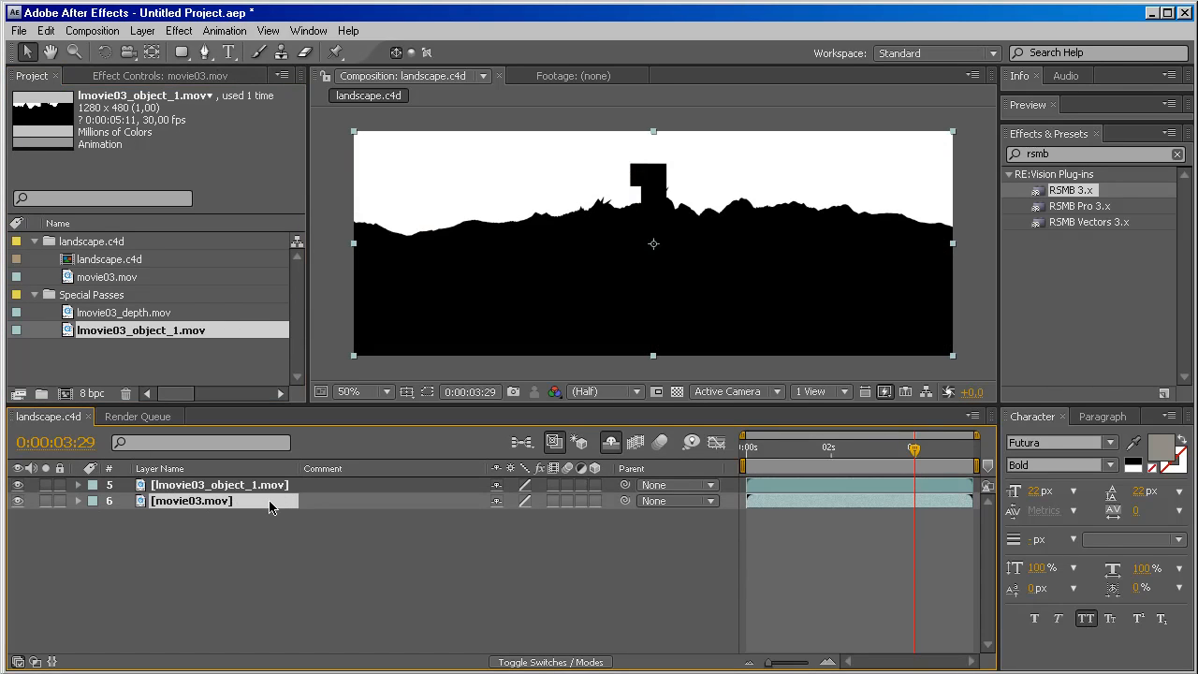
key(F4)
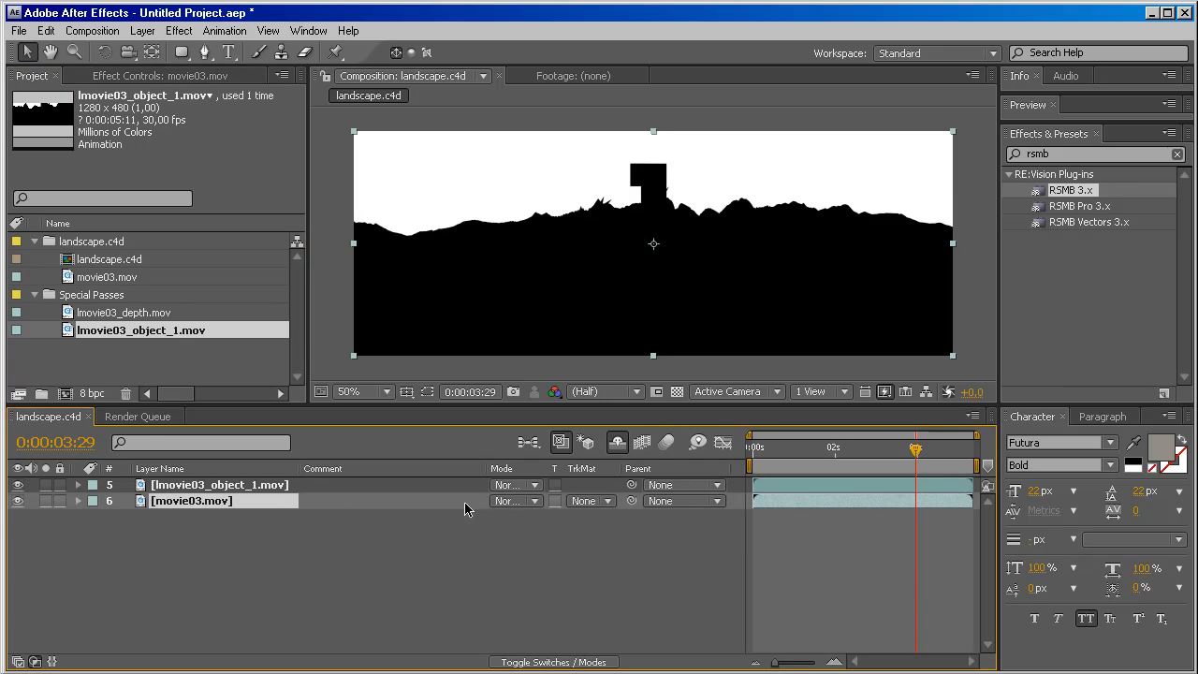
click(603, 502)
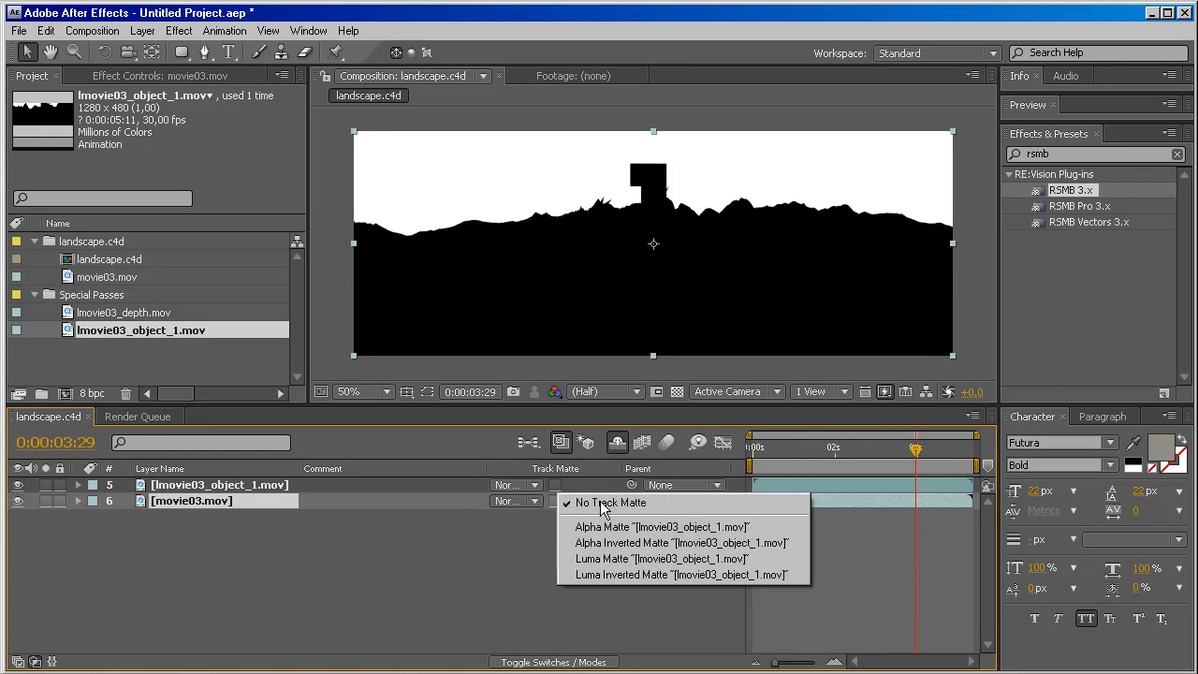
click(595, 559)
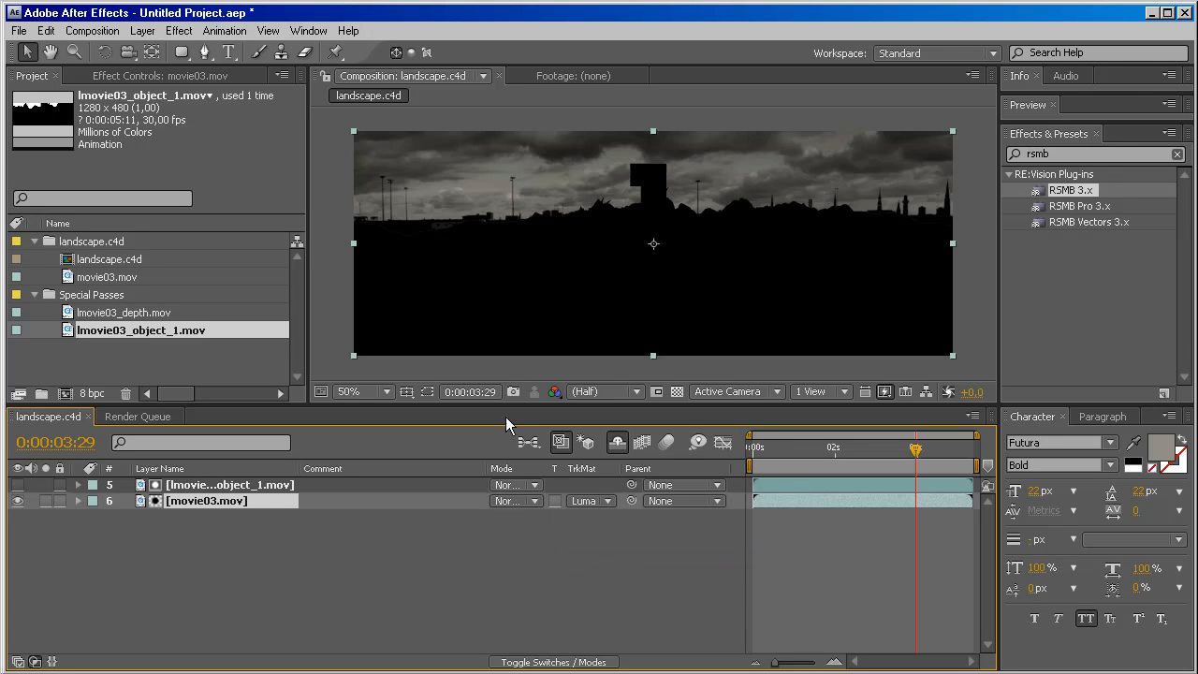
mouse_move(919, 454)
mouse_down()
mouse_move(841, 458)
mouse_move(964, 460)
mouse_move(928, 458)
mouse_up()
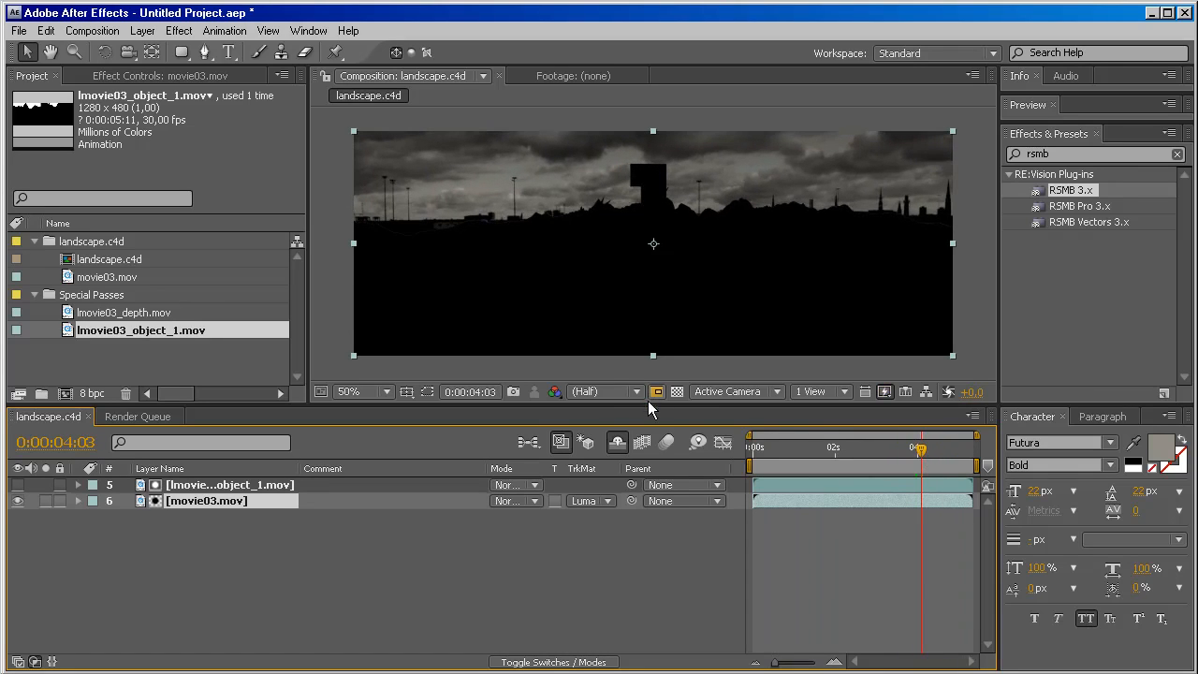
Add a second movie03.mov beneath the matted layer and toggle the layers' visibility to check the composite at different times.
drag(655, 406, 642, 439)
click(84, 279)
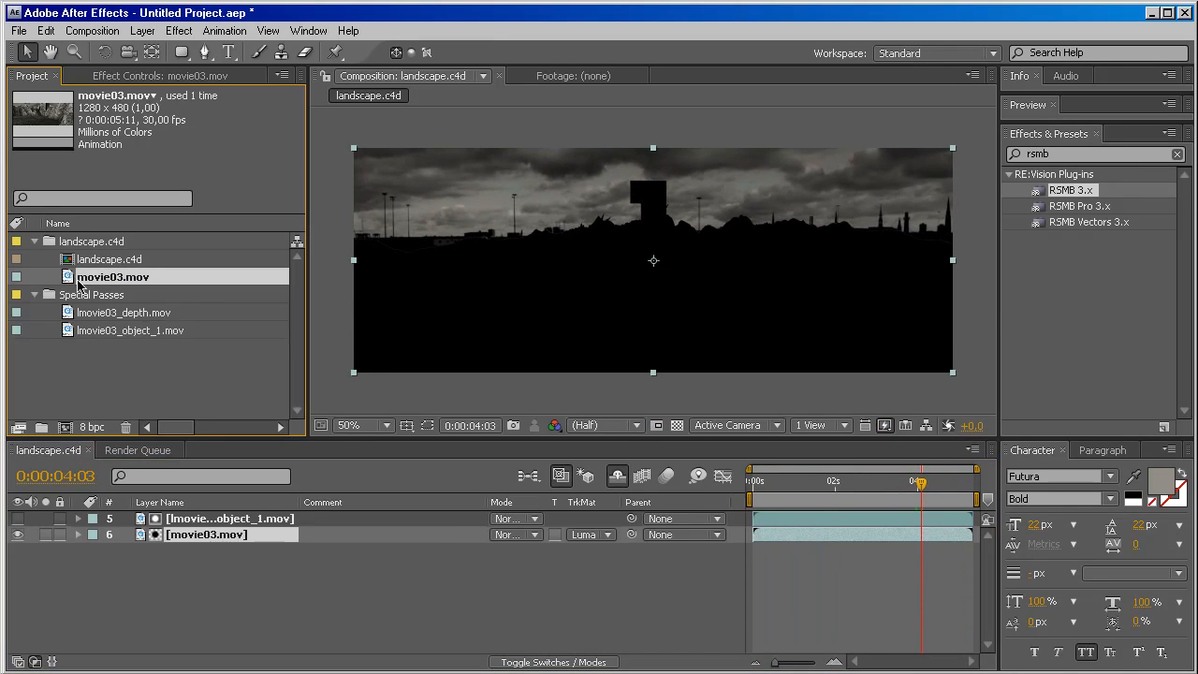
drag(70, 281, 160, 541)
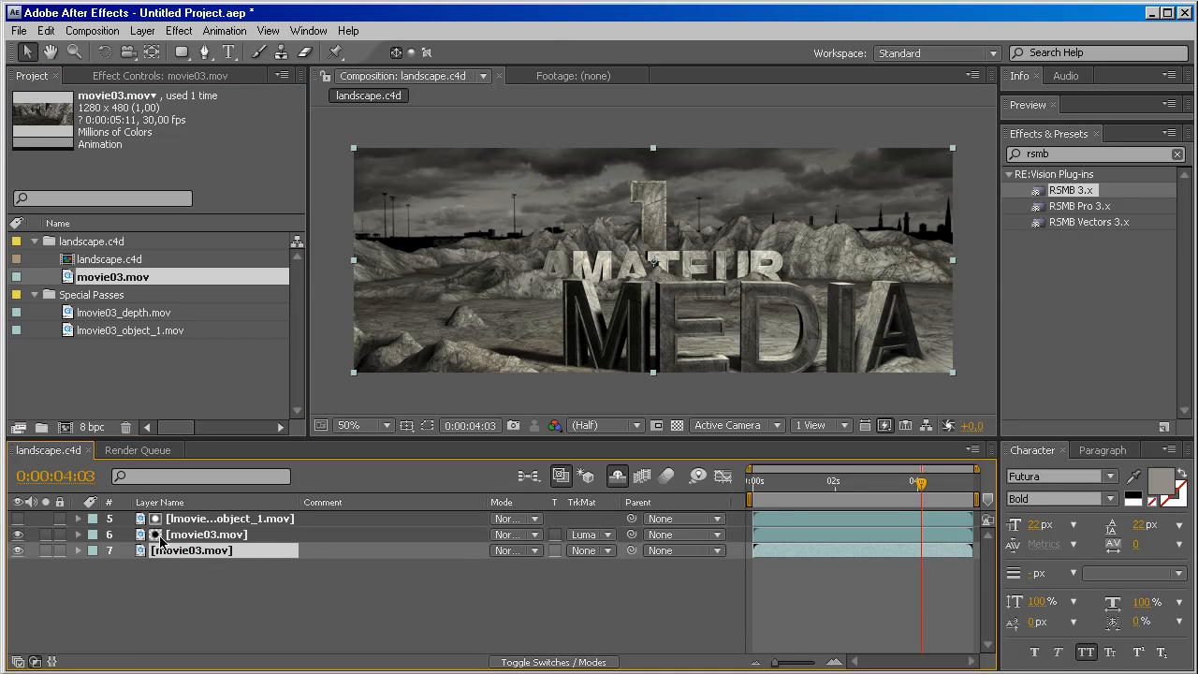
drag(921, 483, 884, 485)
click(17, 550)
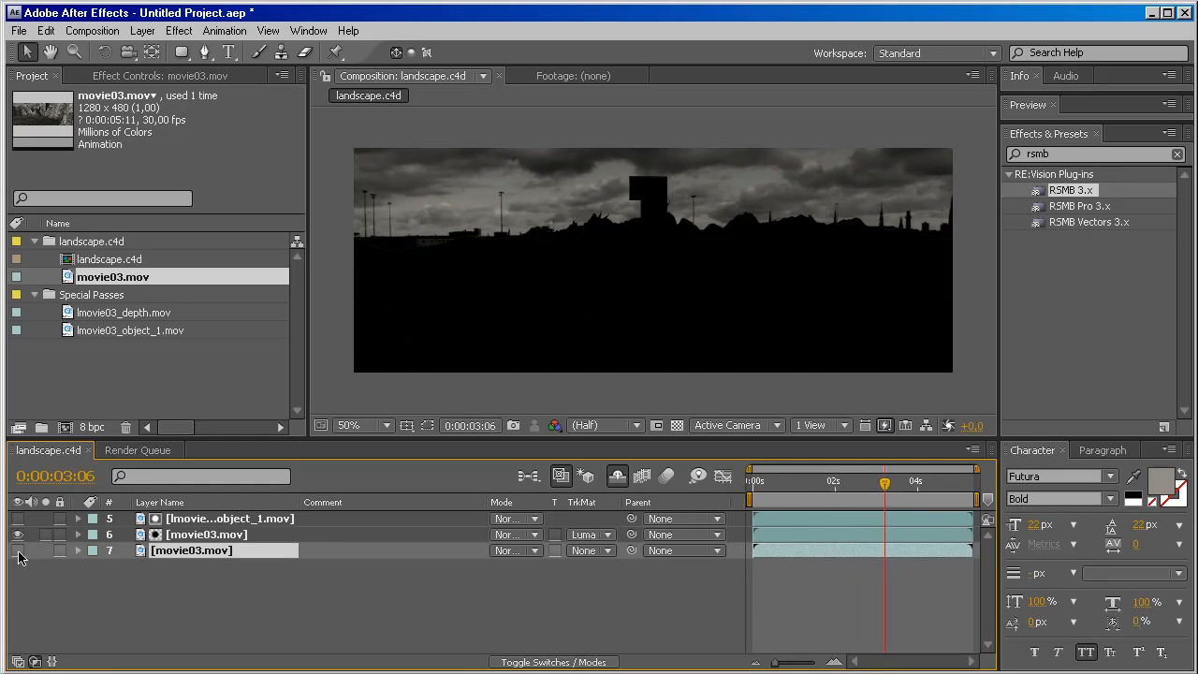
click(17, 551)
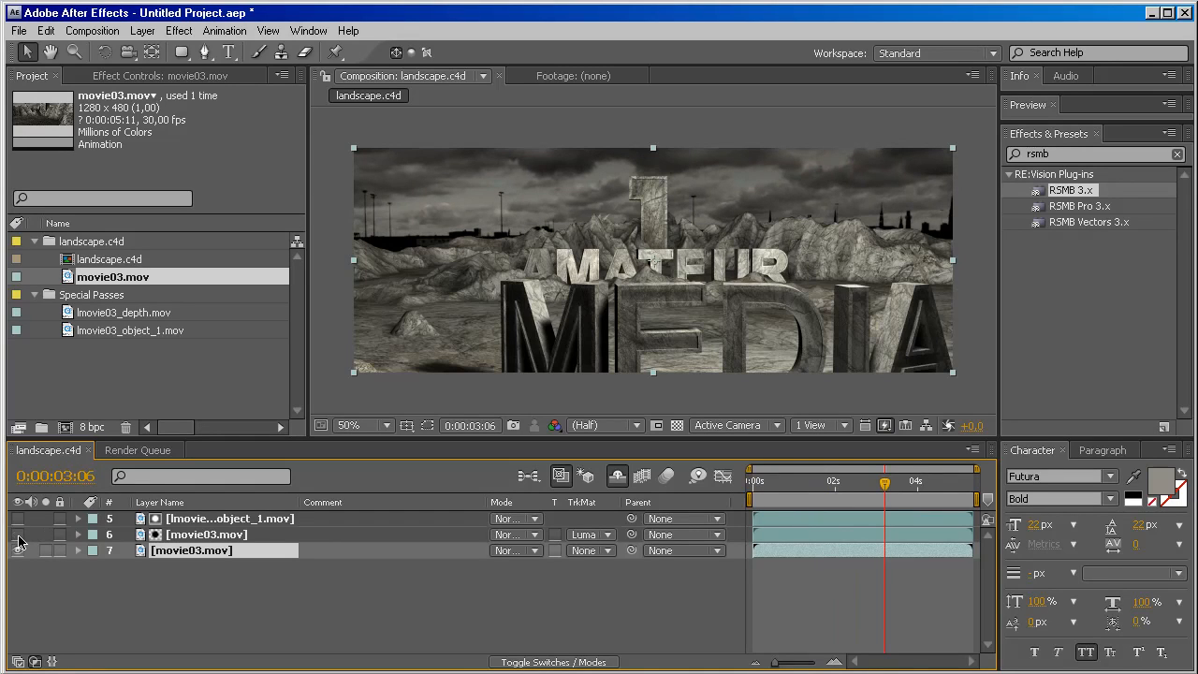
drag(883, 487, 941, 485)
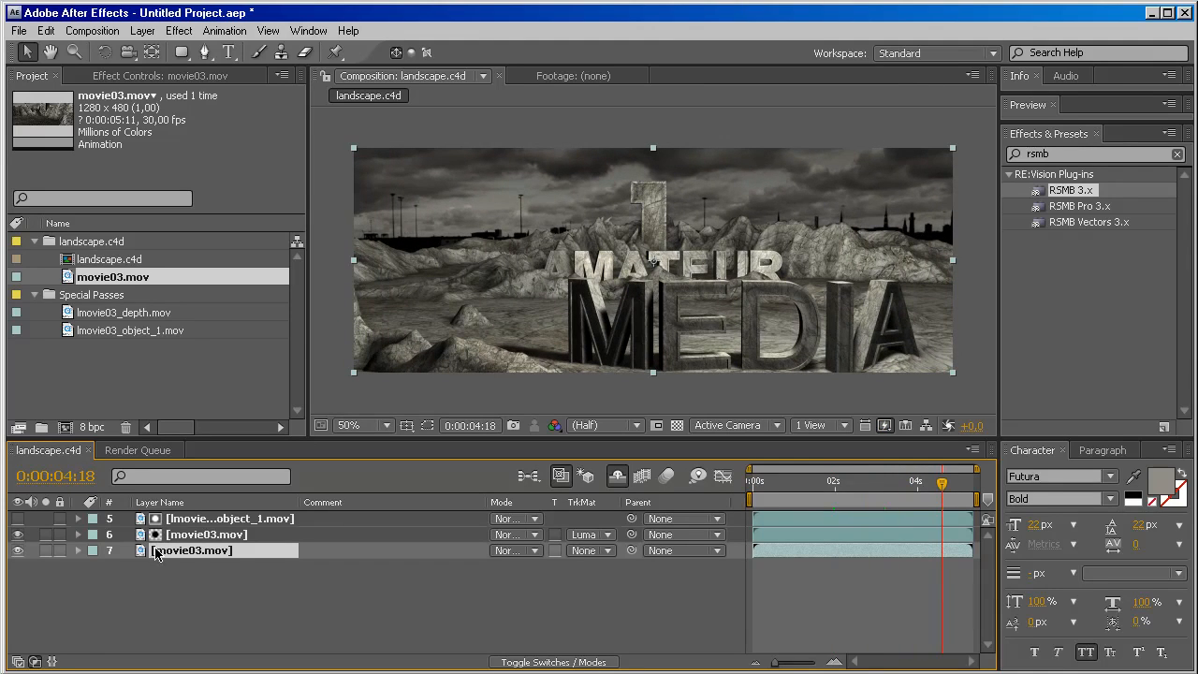
Rename the luma-matted movie03.mov layer to "sky".
click(194, 538)
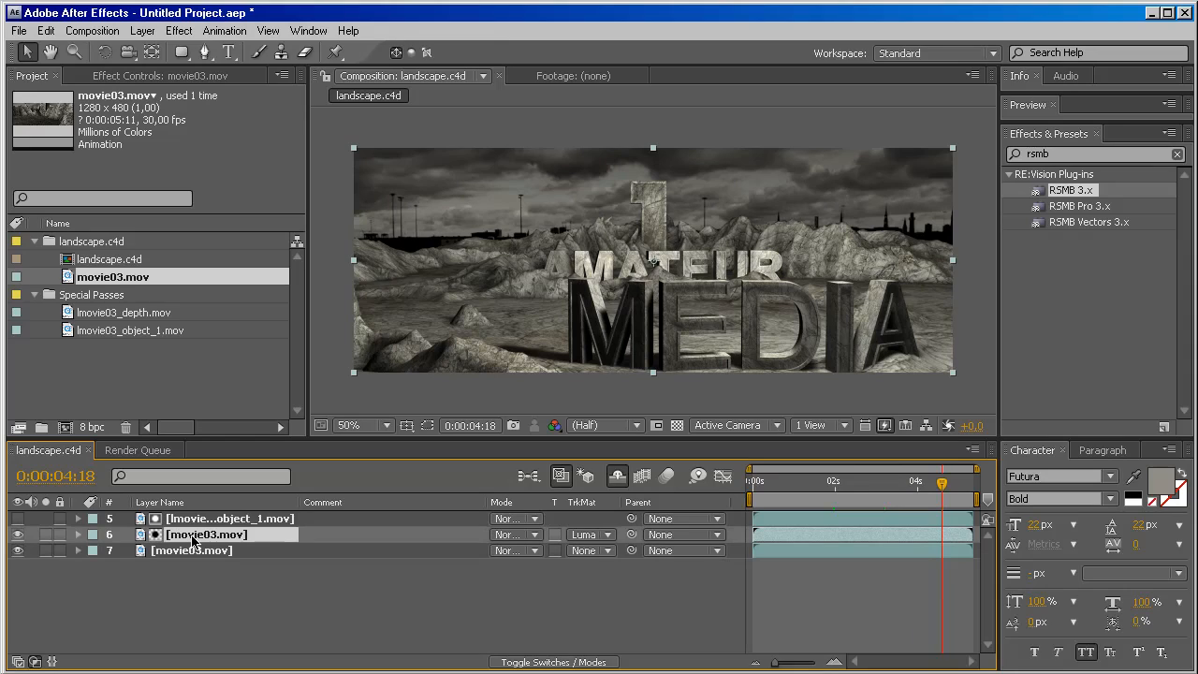
key(Return)
text(sky)
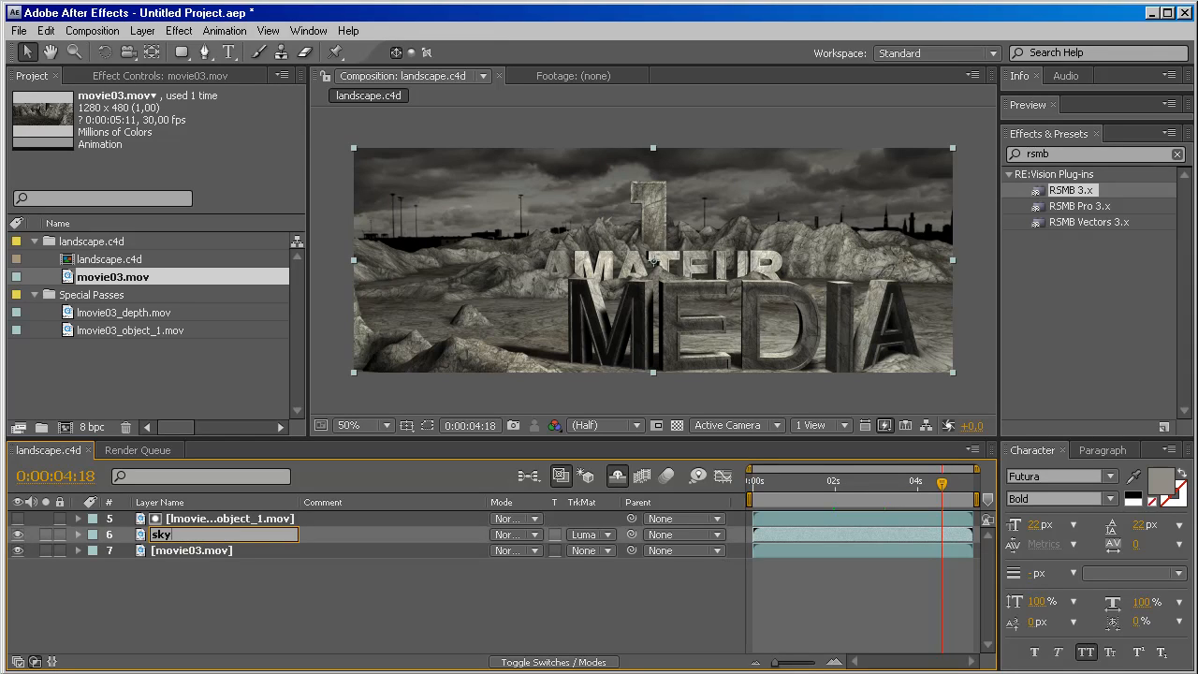
key(Return)
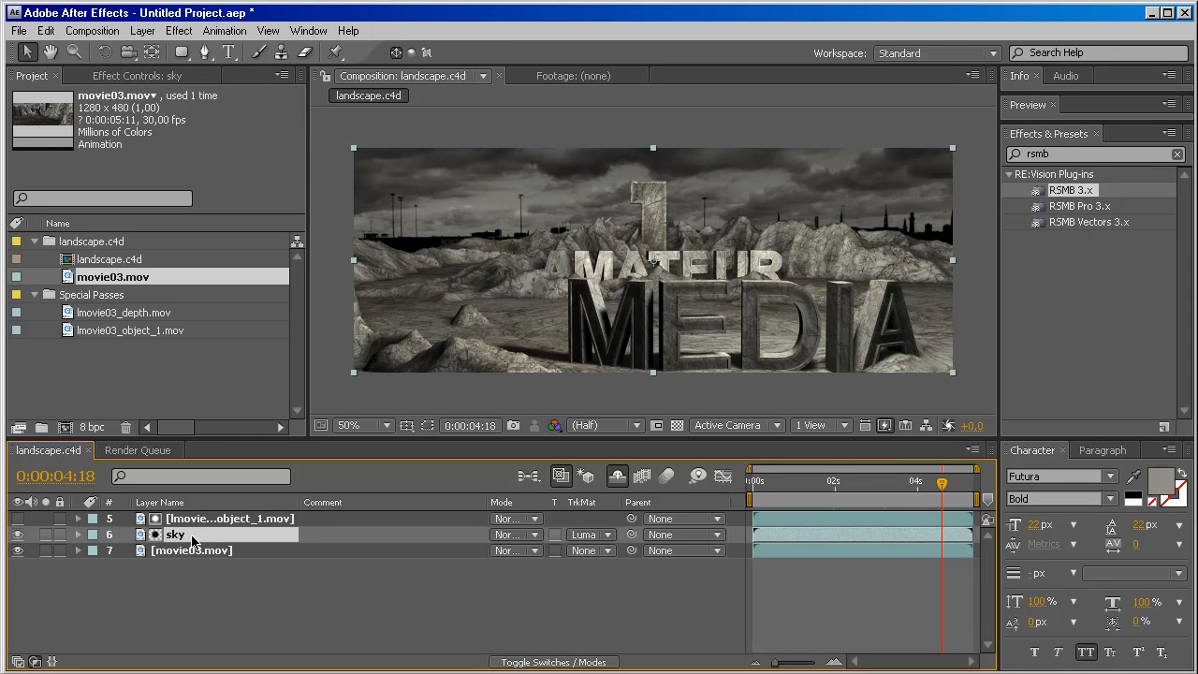
Apply the Curves effect to the sky layer and shape its RGB curve into a slight S with lower shadows and raised highlights.
click(1123, 153)
text(curv)
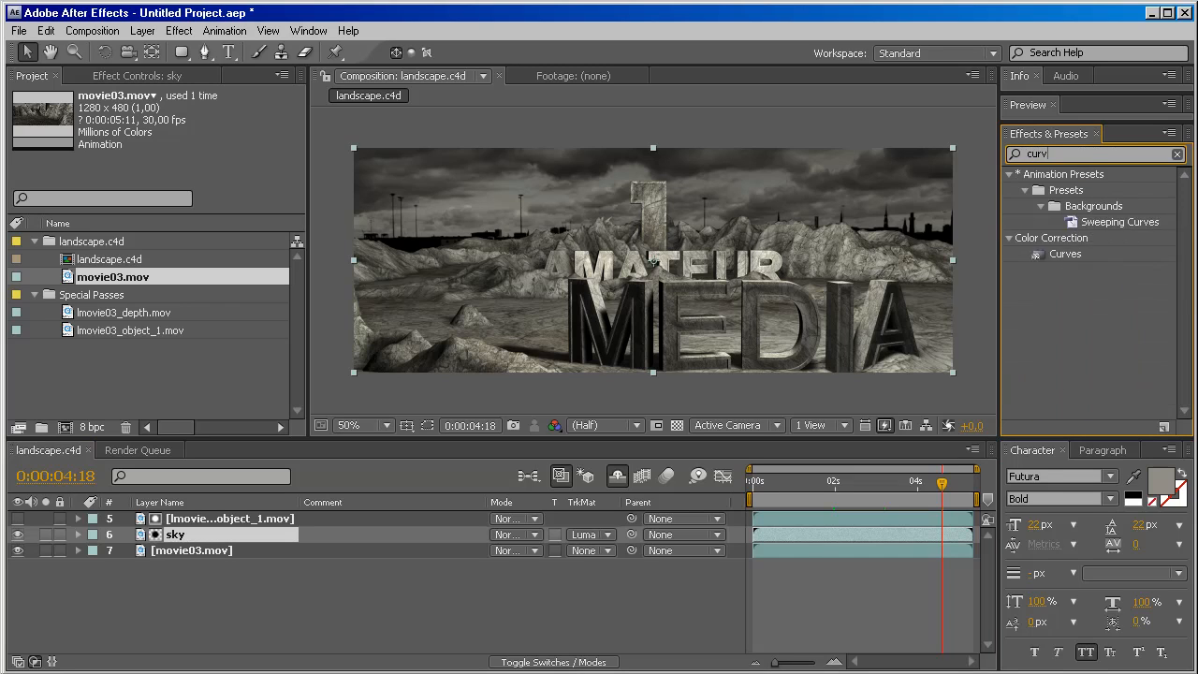
text(s)
key(BackSpace)
key(BackSpace)
text(ve)
drag(1045, 256, 171, 541)
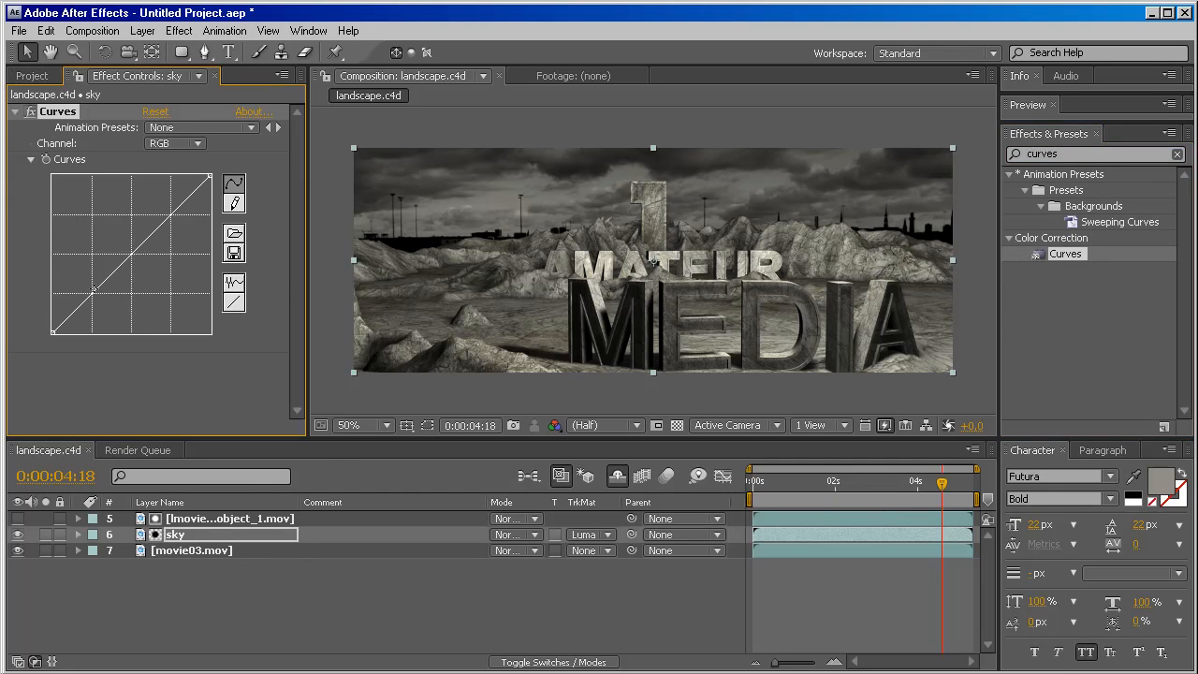
mouse_move(93, 293)
mouse_down()
mouse_move(98, 312)
mouse_move(95, 300)
mouse_up()
drag(164, 228, 167, 221)
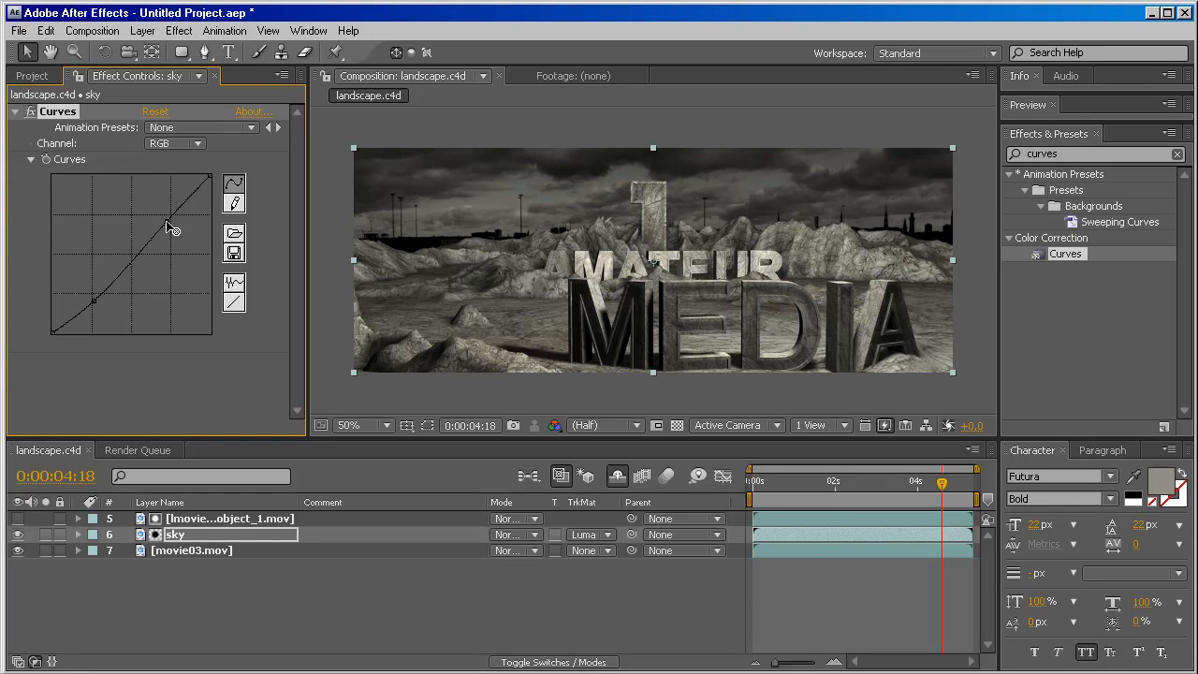
Refine the sky layer's RGB curve by lowering the shadow point slightly and shifting the highlight point.
drag(94, 300, 100, 304)
drag(167, 221, 171, 220)
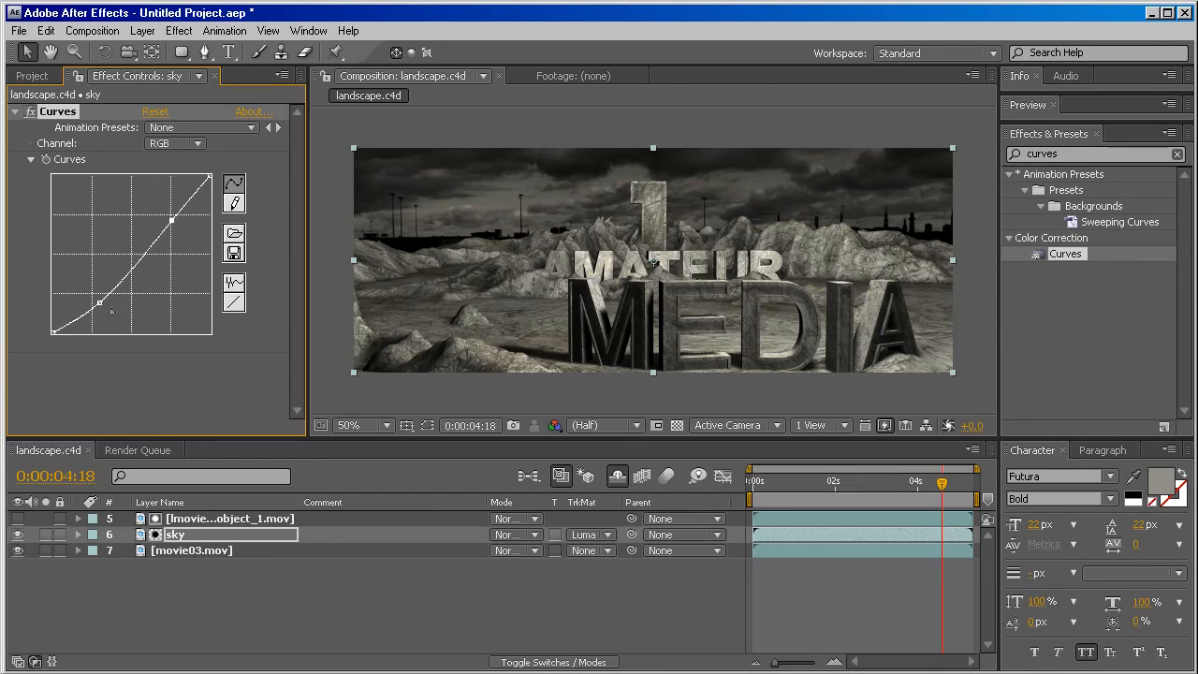
drag(100, 302, 99, 301)
Pre-compose the lmovie03_object_1.mov, sky and movie03.mov layers into a new composition named "movie".
click(204, 520)
shift+click(190, 552)
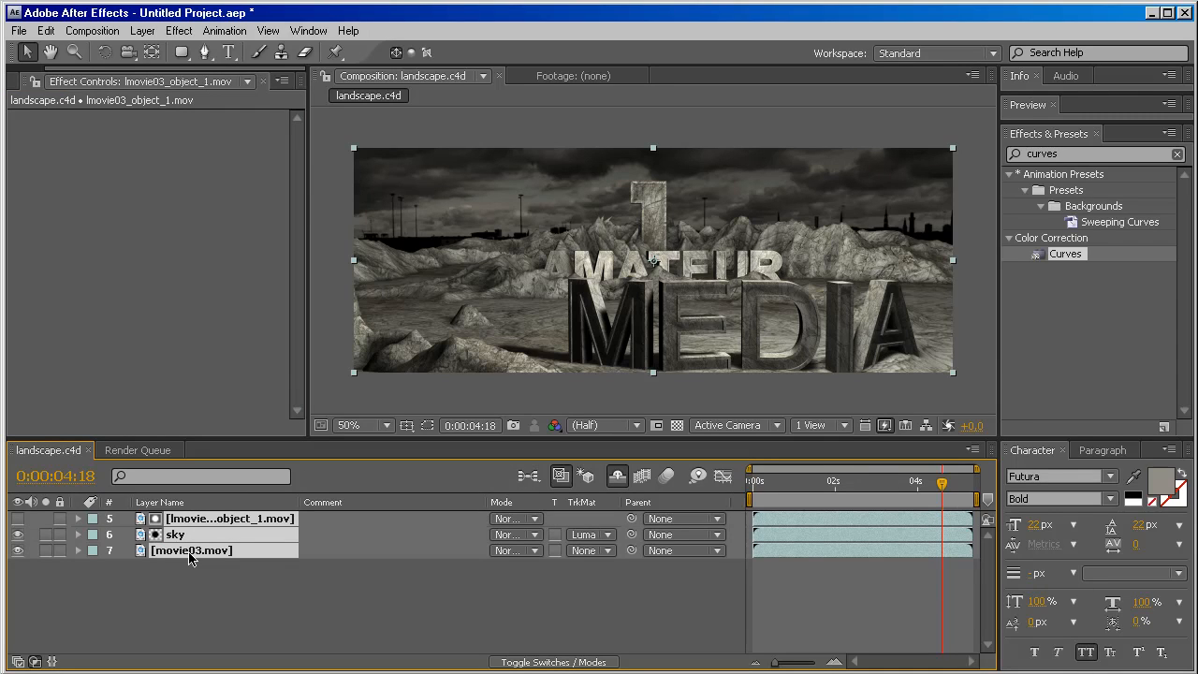
key(ctrl+shift+c)
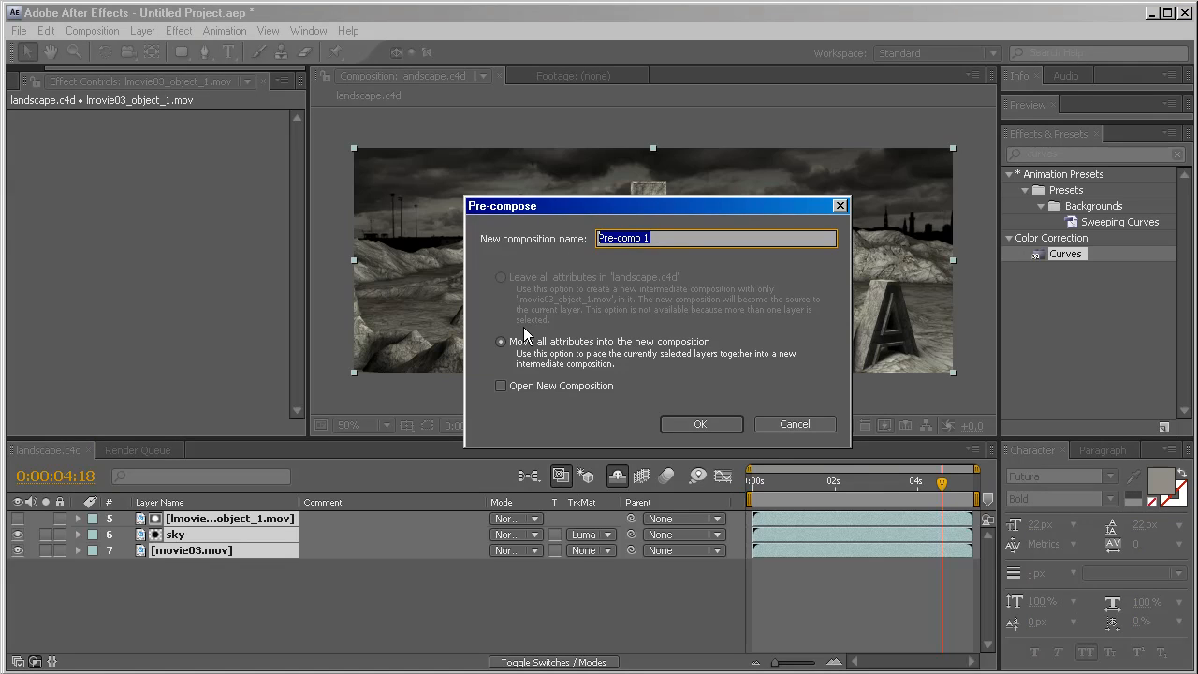
text(movie)
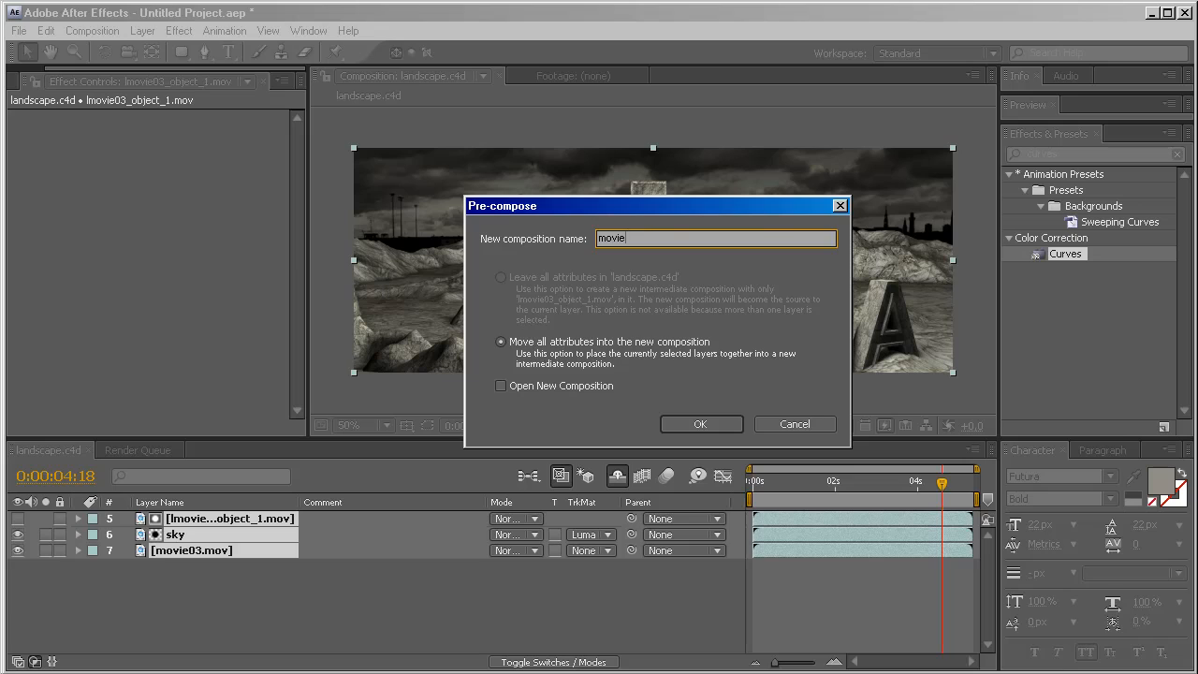
key(Return)
Add the lmovie03_depth.mov pass to the landscape.c4d composition above the movie layer.
click(29, 77)
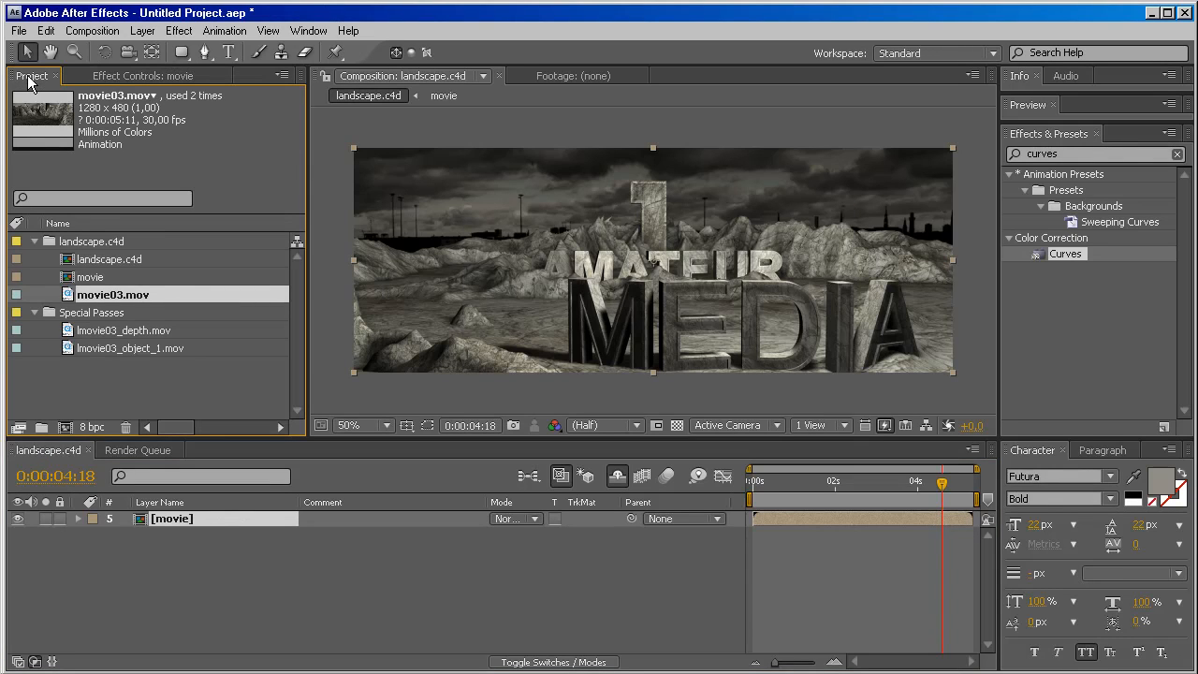
click(113, 335)
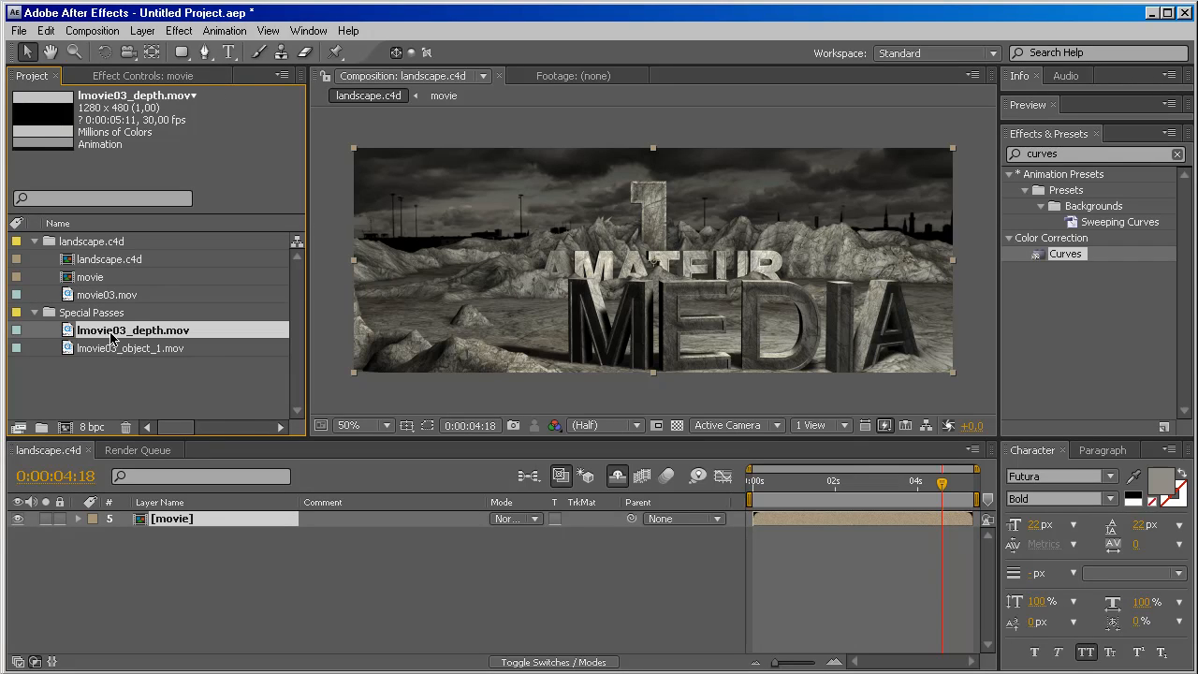
drag(70, 335, 169, 518)
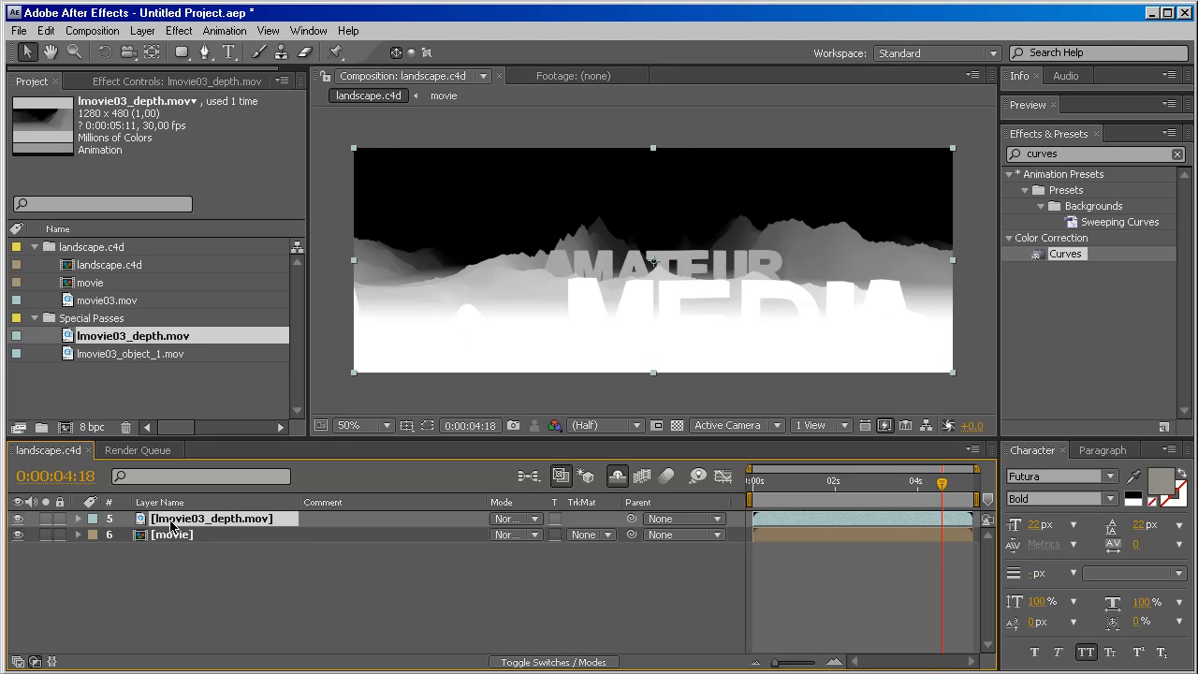
Pre-compose the lmovie03_depth.mov layer as "depth", leaving all attributes in landscape.c4d.
key(ctrl+shift+c)
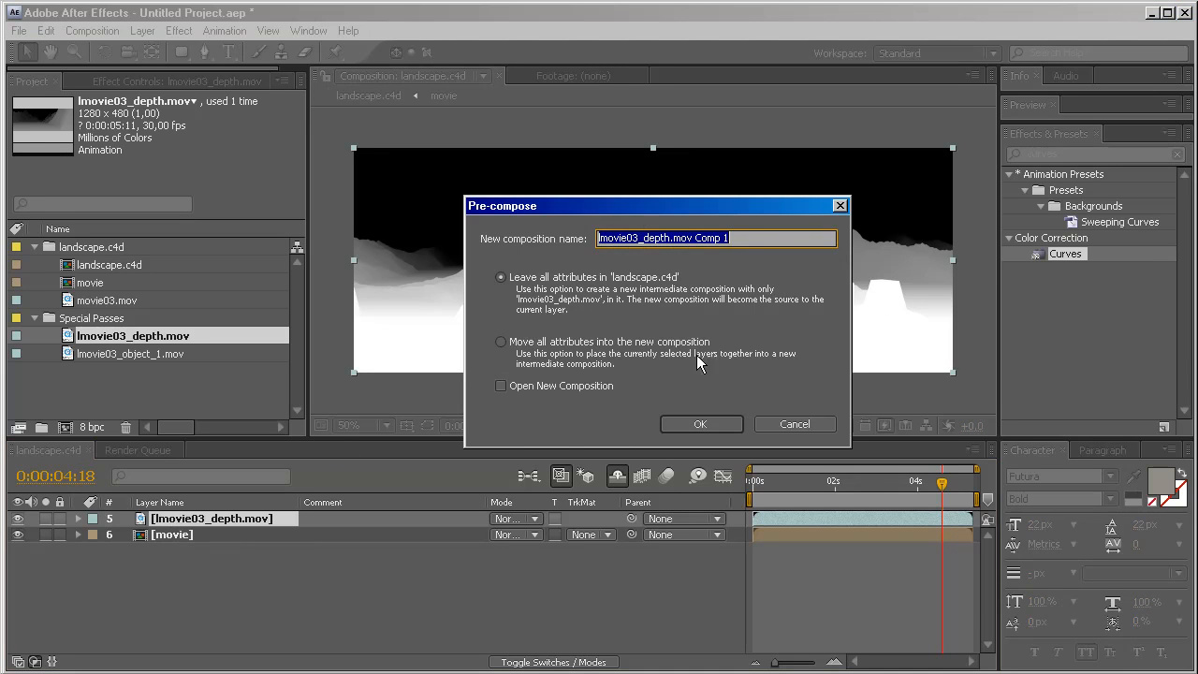
click(776, 424)
click(103, 31)
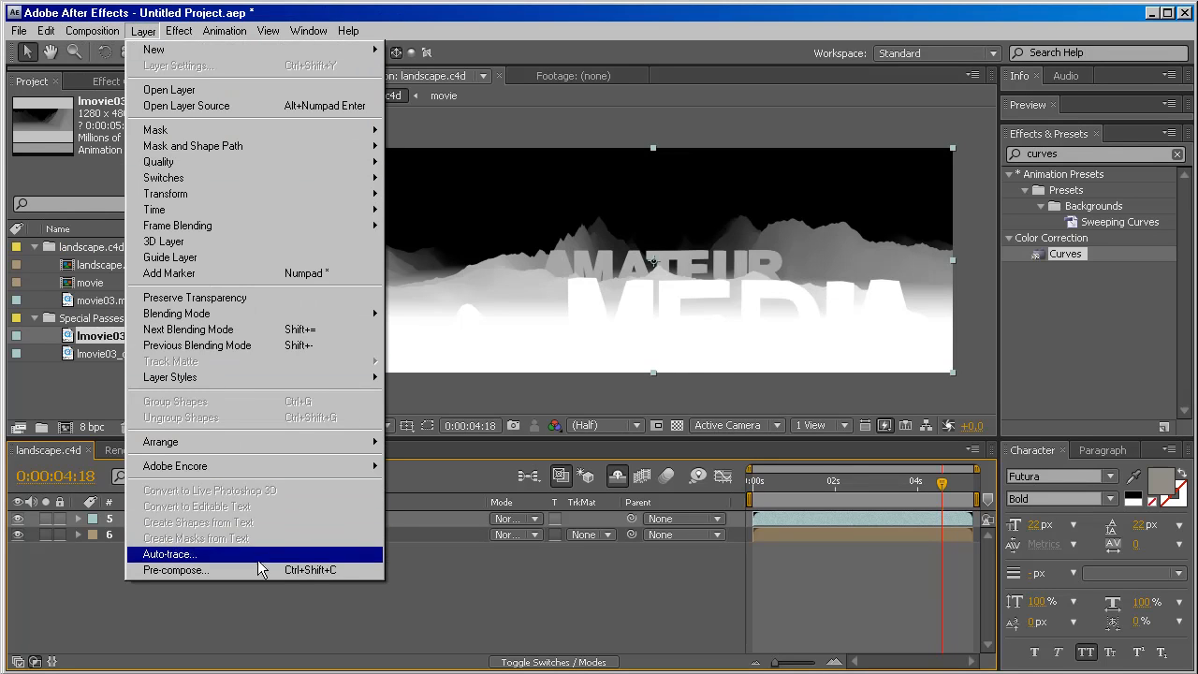
click(259, 569)
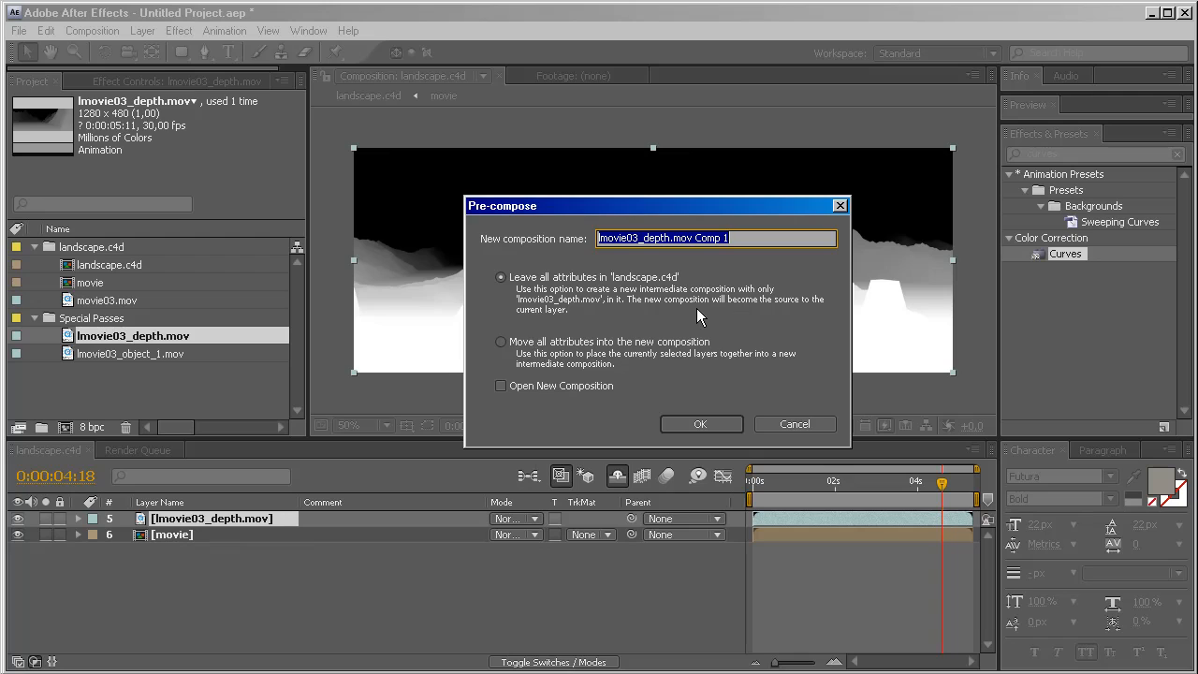
text(depth)
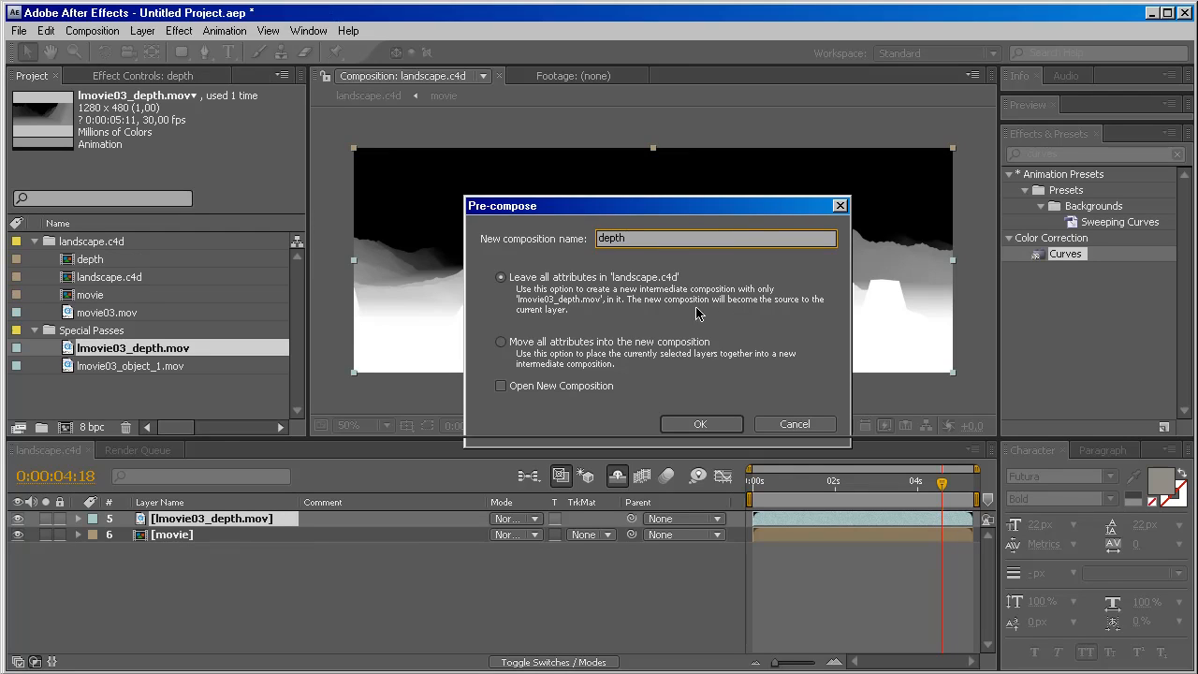
key(Return)
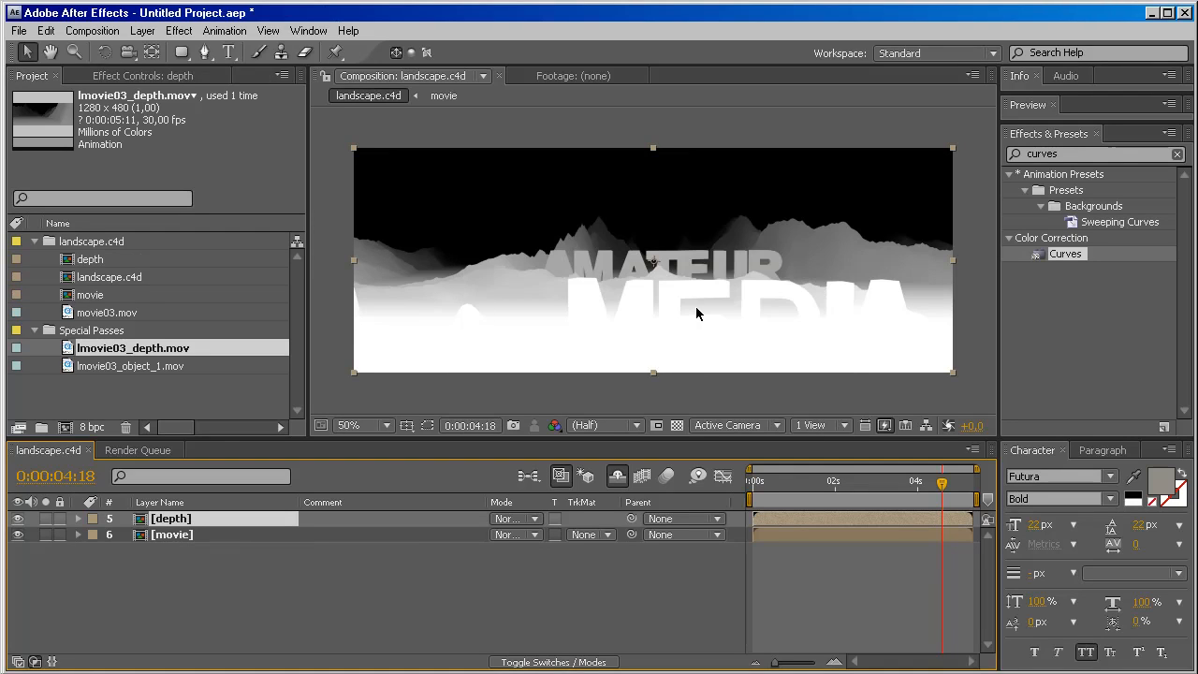
Inside the depth composition, apply Fast Blur to lmovie03_depth.mov with Blurriness 10 and Repeat Edge Pixels enabled.
double_click(789, 524)
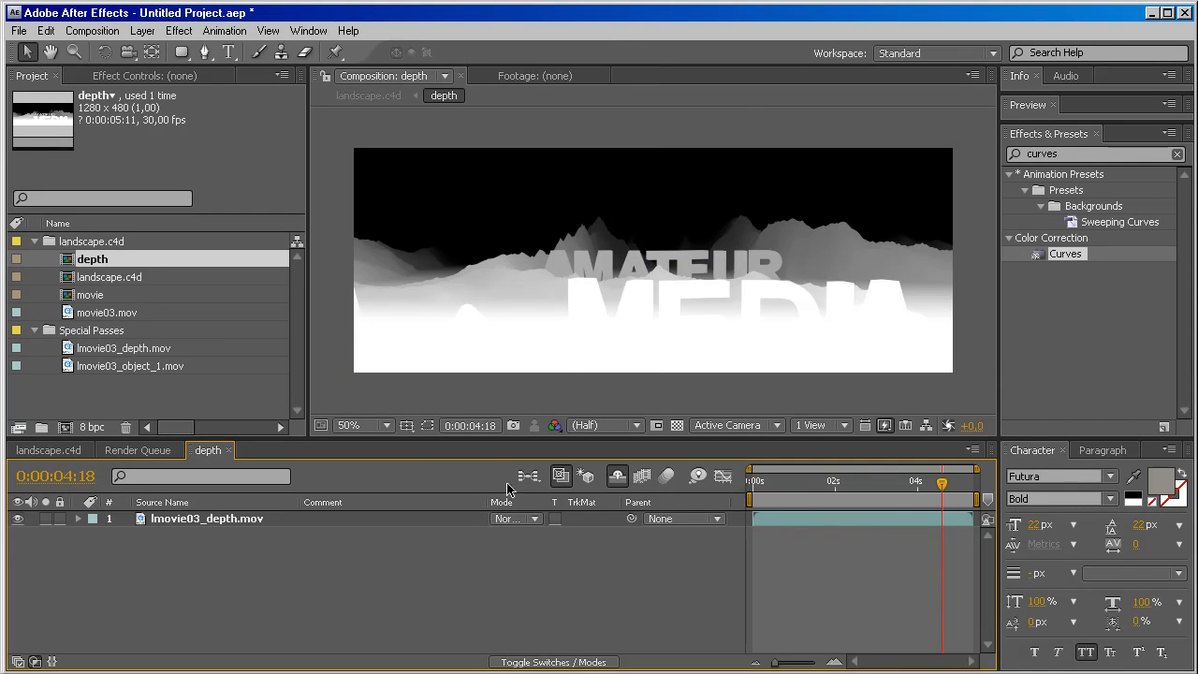
click(255, 525)
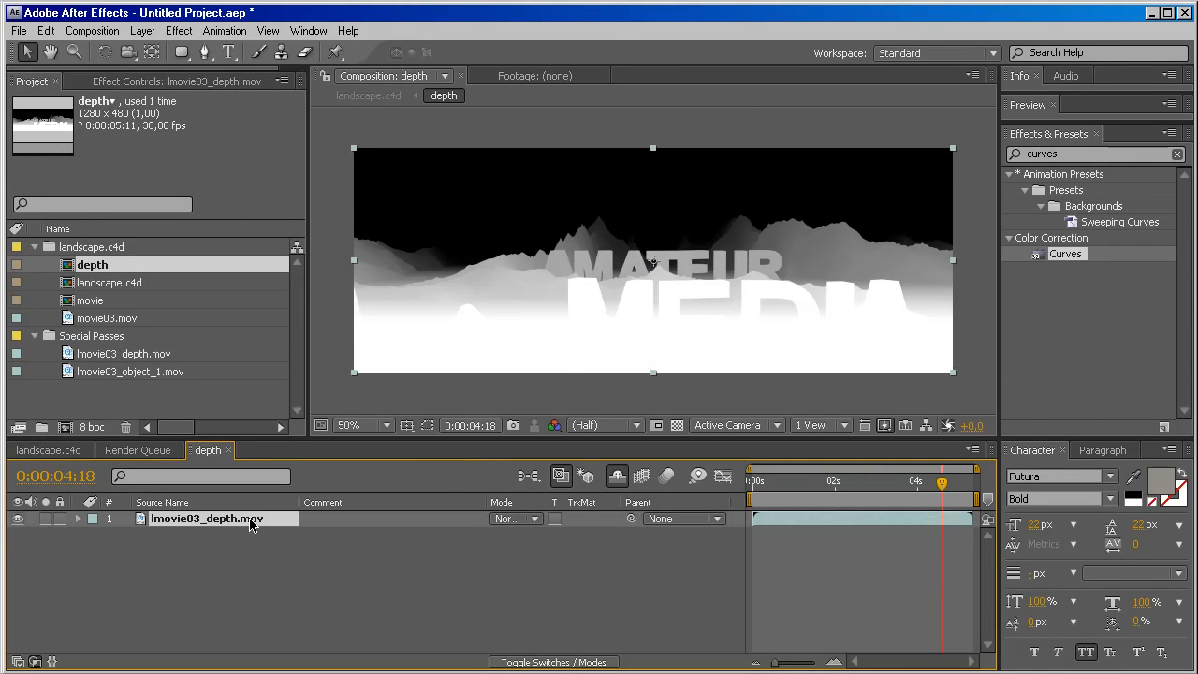
click(1072, 154)
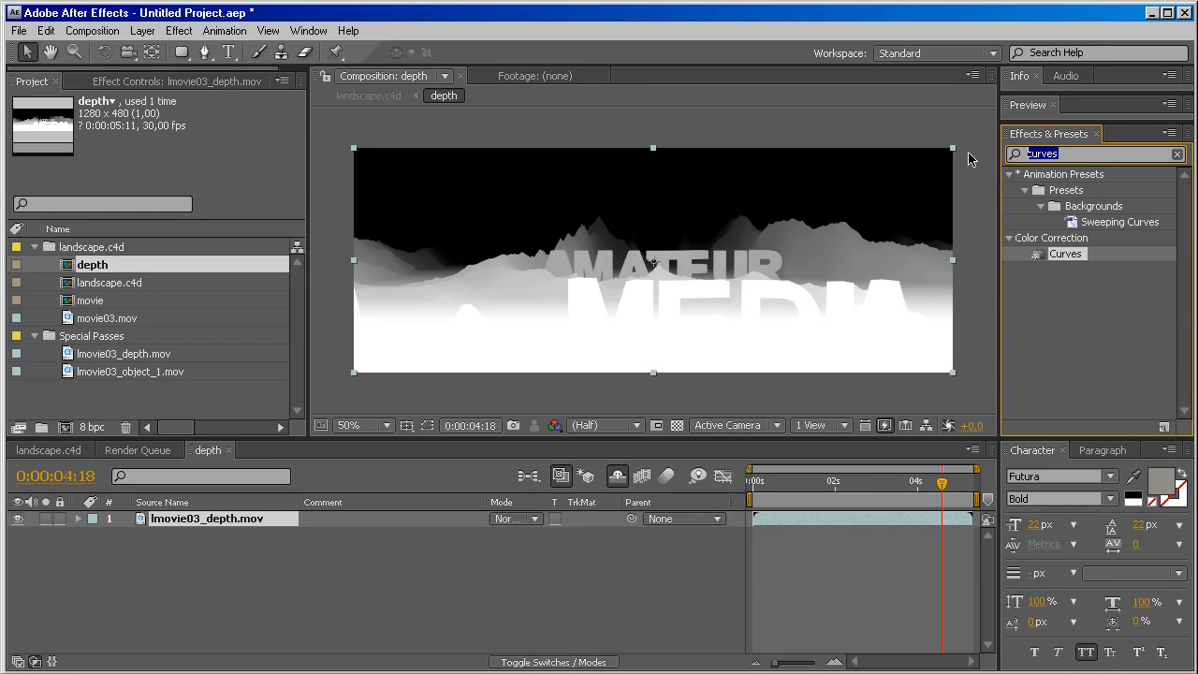
text(fast)
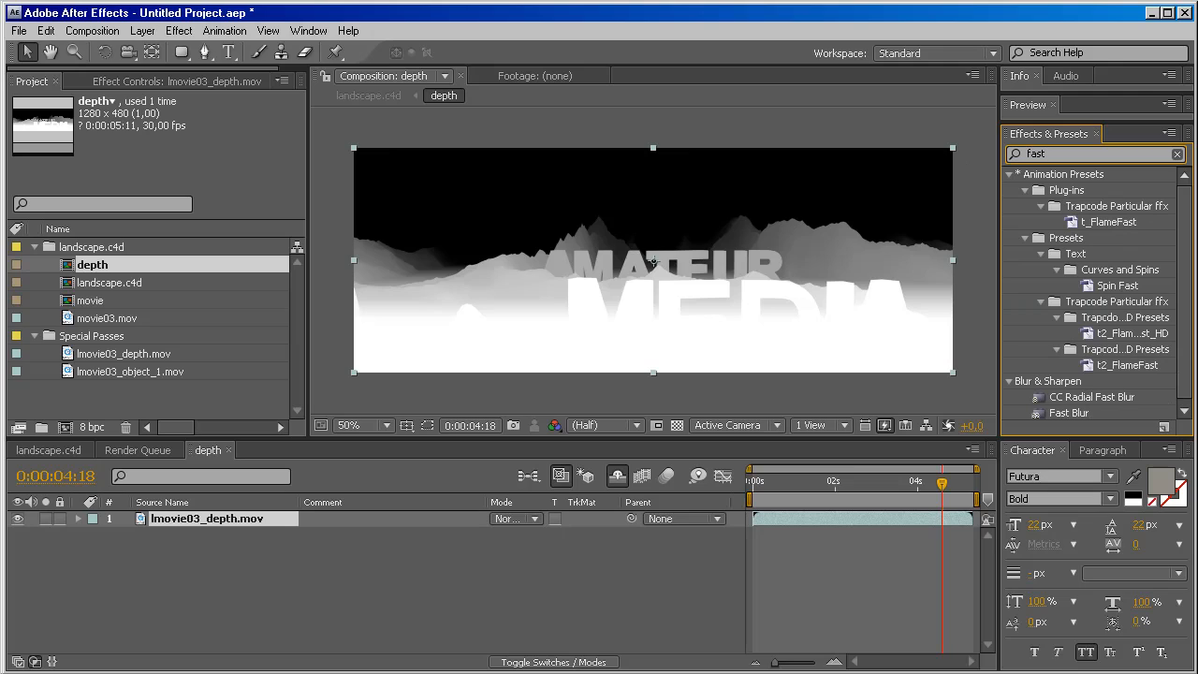
scroll(1086, 347, down, 1)
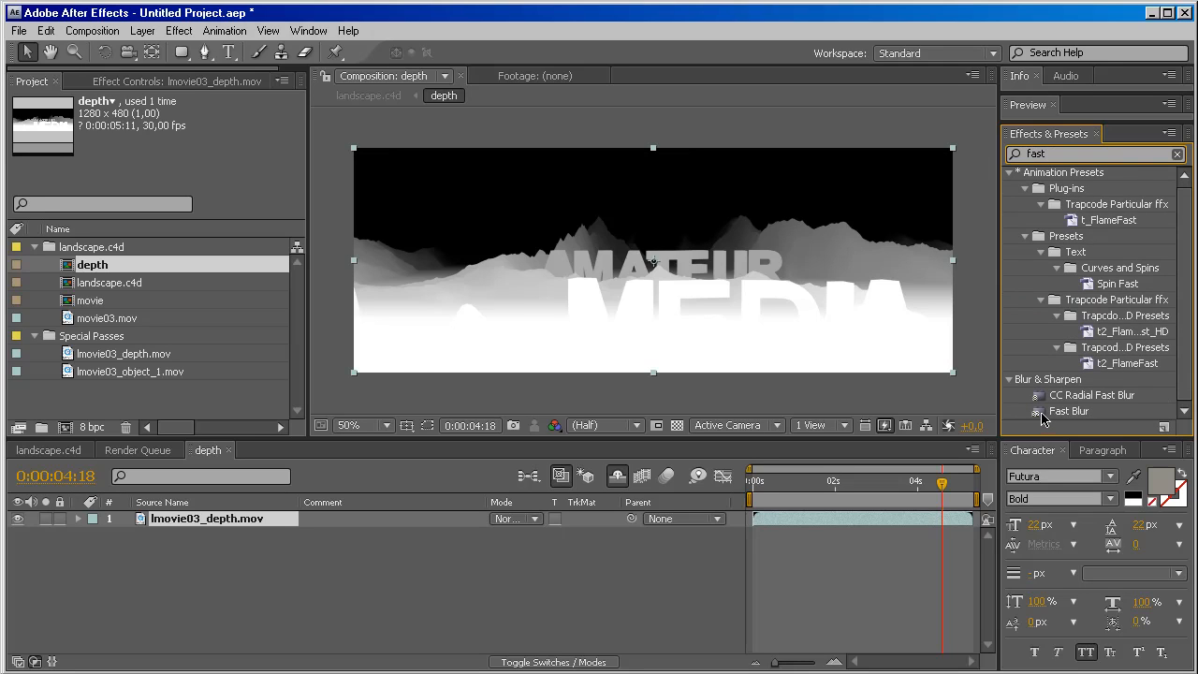
drag(1042, 417, 746, 263)
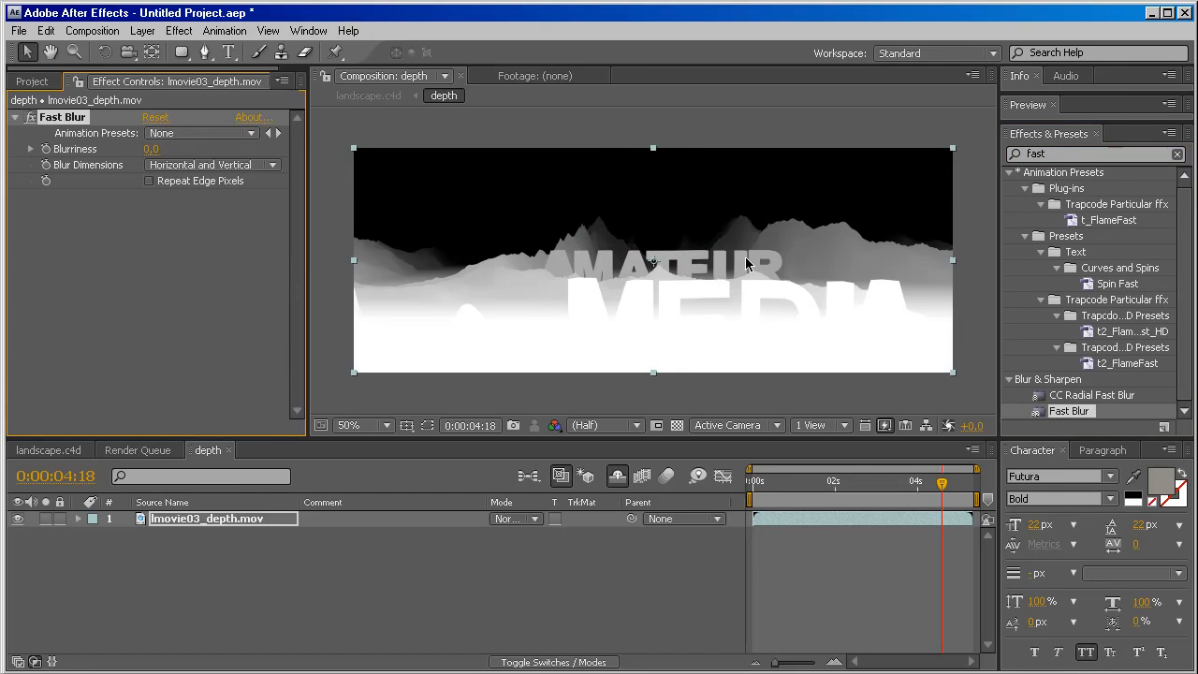
click(150, 149)
key(Return)
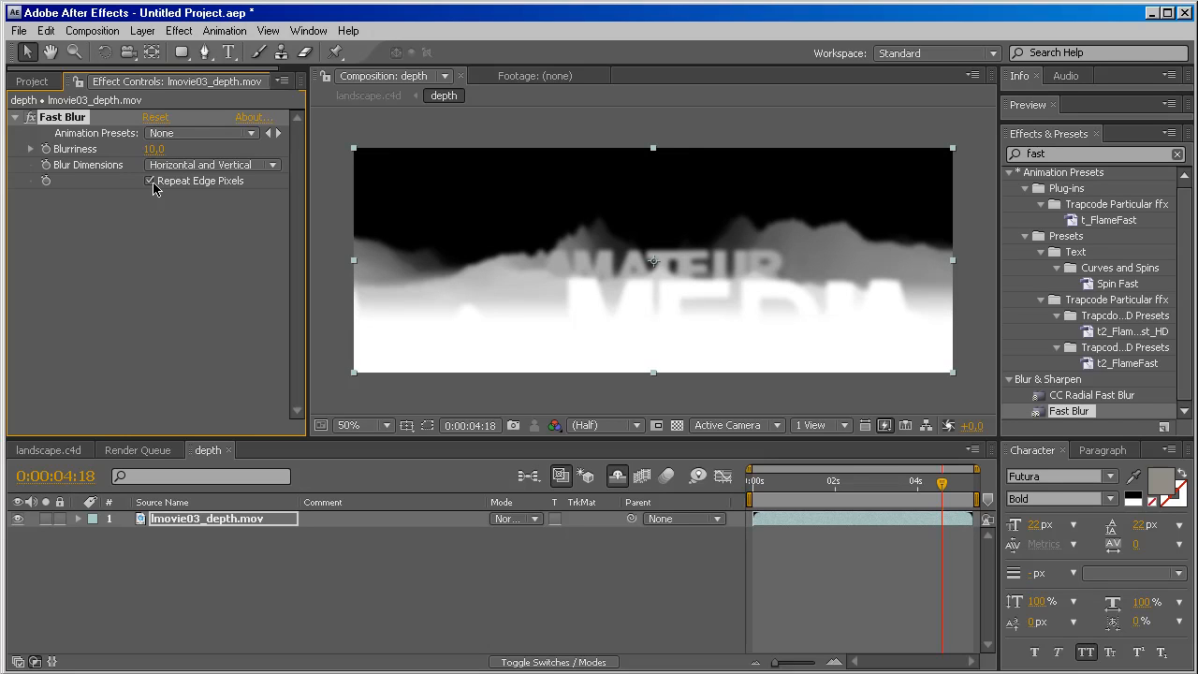
Hide the depth layer in the landscape.c4d composition and apply the Lens Blur effect to the movie layer.
click(47, 450)
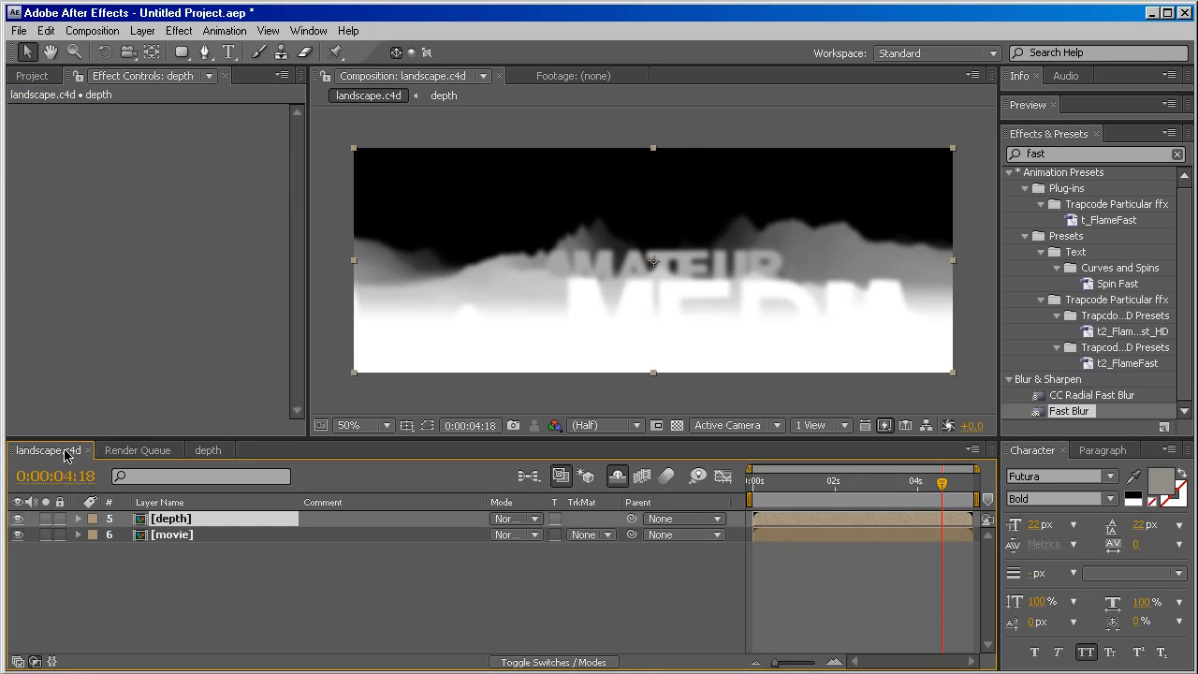
click(18, 520)
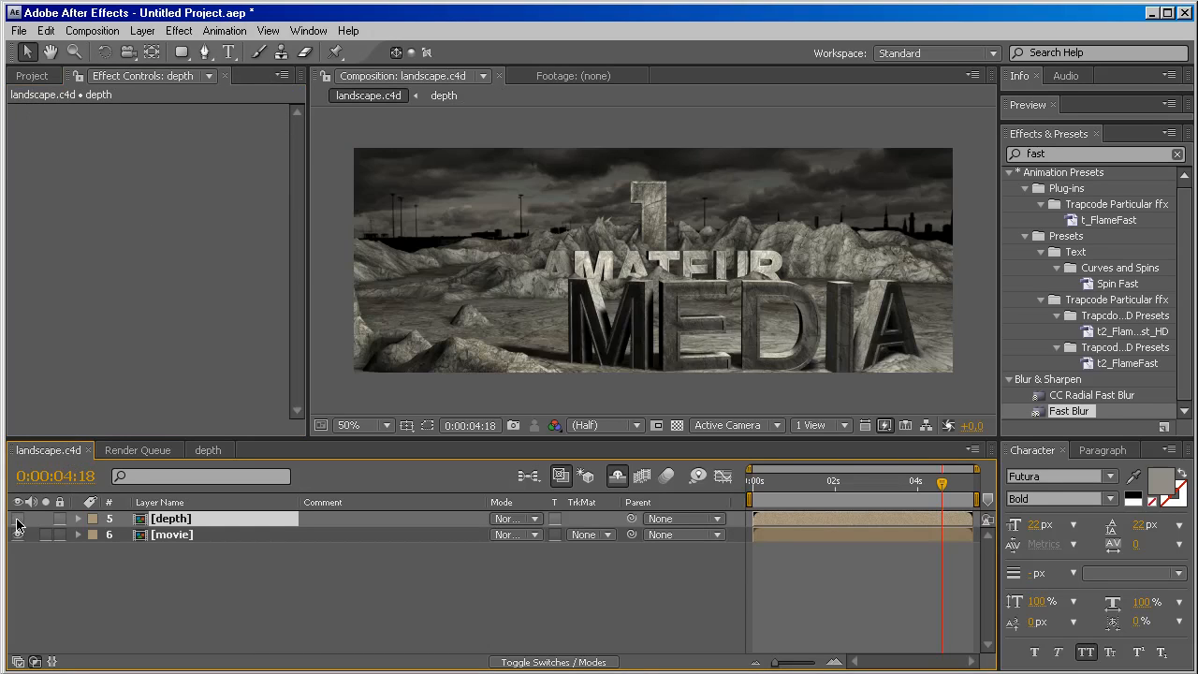
click(183, 537)
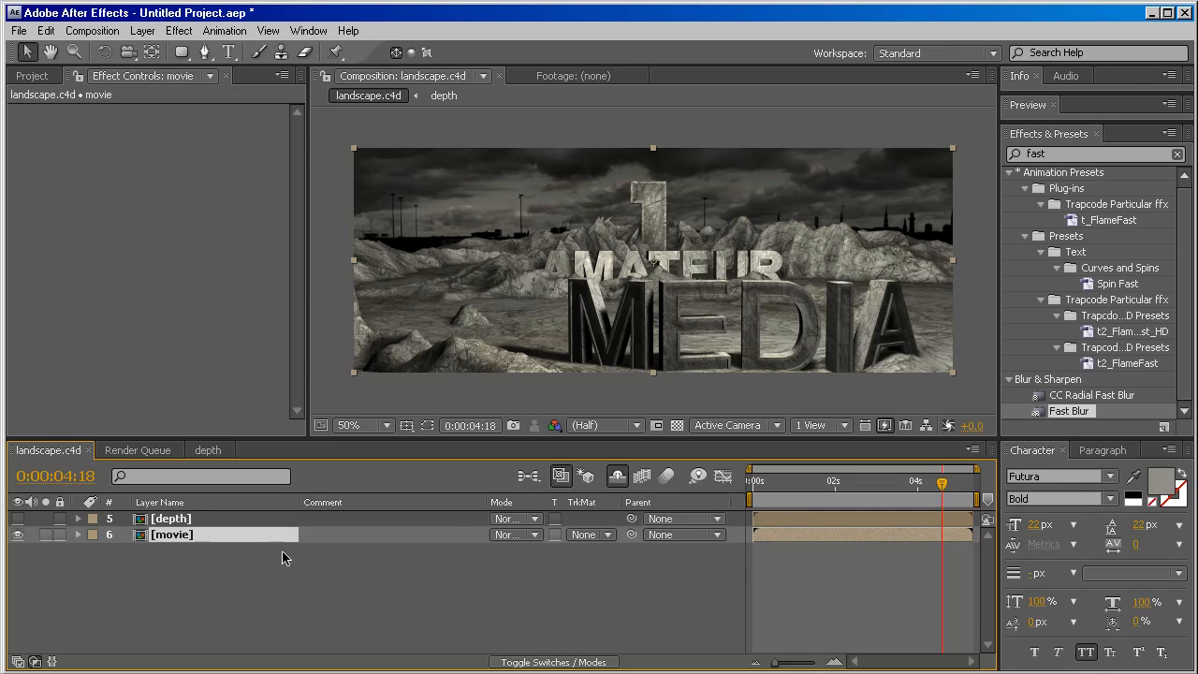
click(1067, 153)
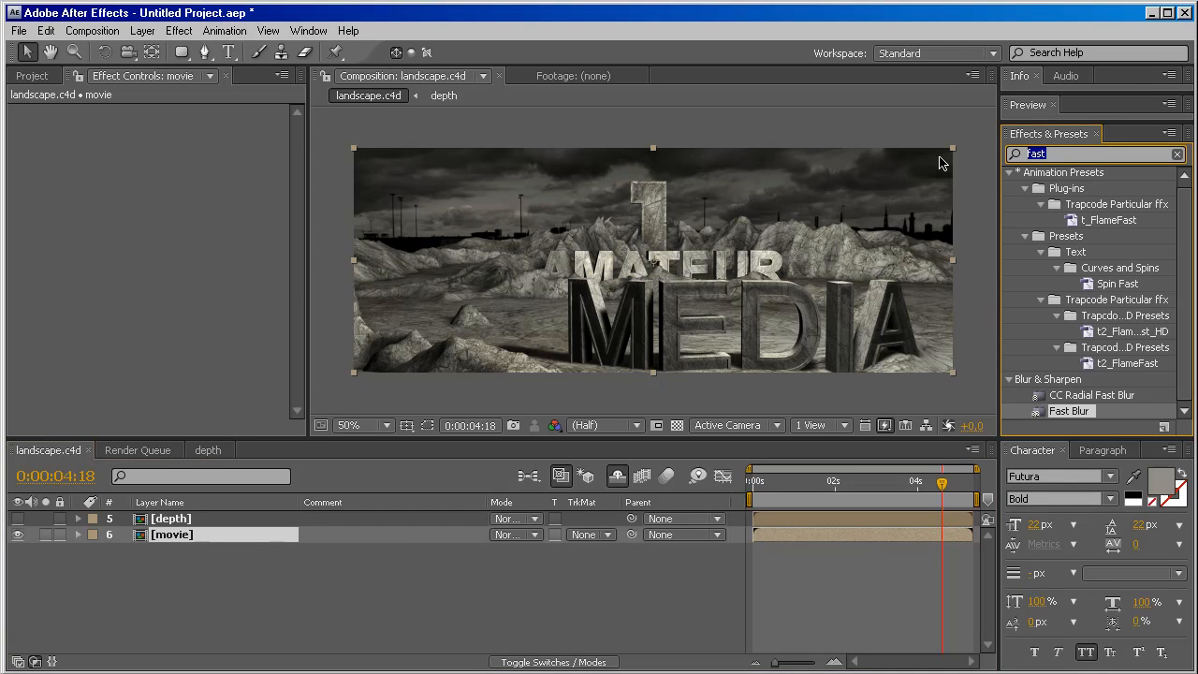
text(lens blu)
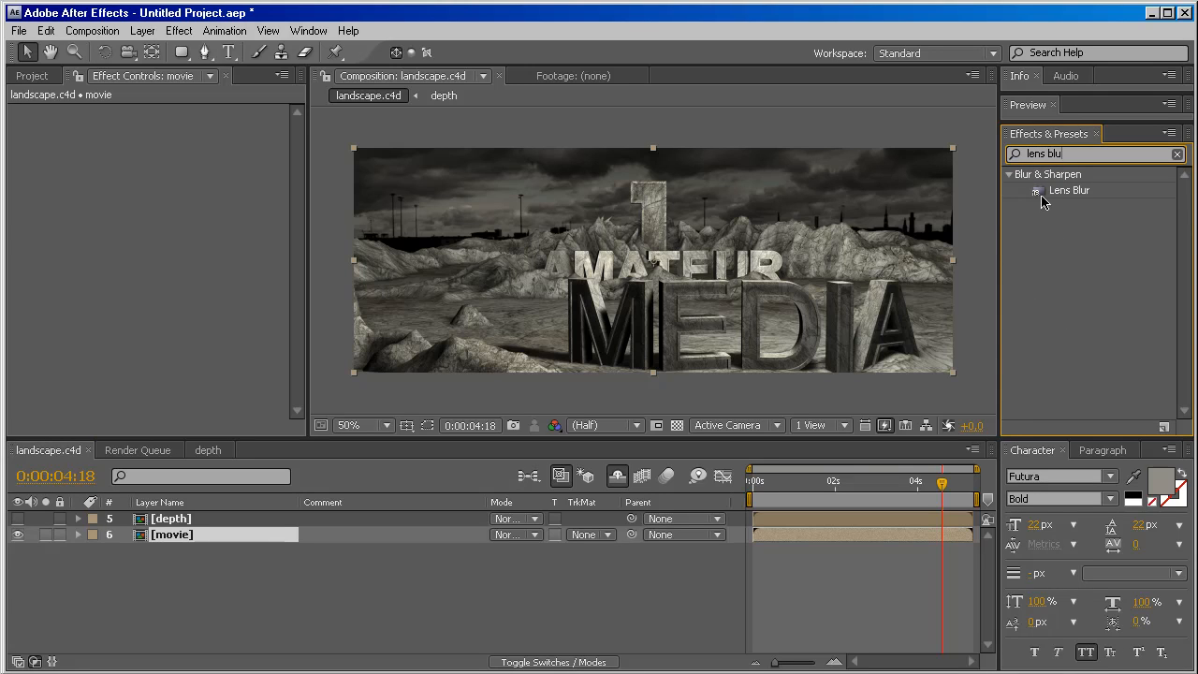
drag(1044, 192, 222, 538)
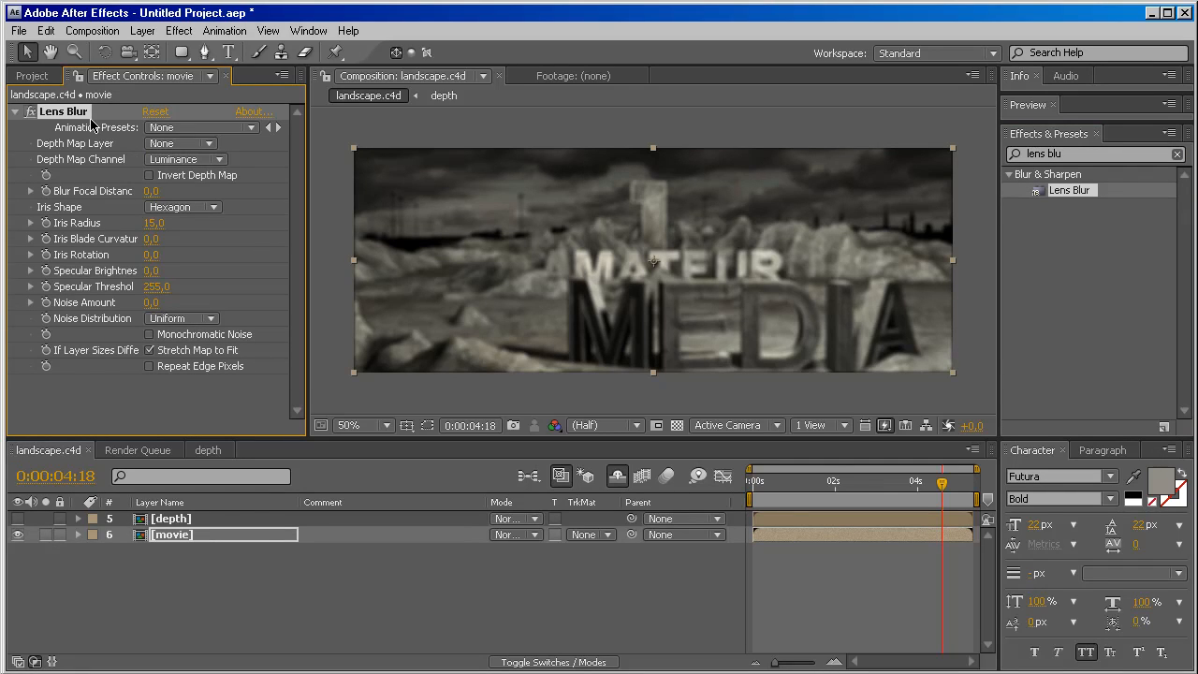
Enable Repeat Edge Pixels in the movie layer's Lens Blur and choose the depth layer as its Depth Map Layer.
click(150, 366)
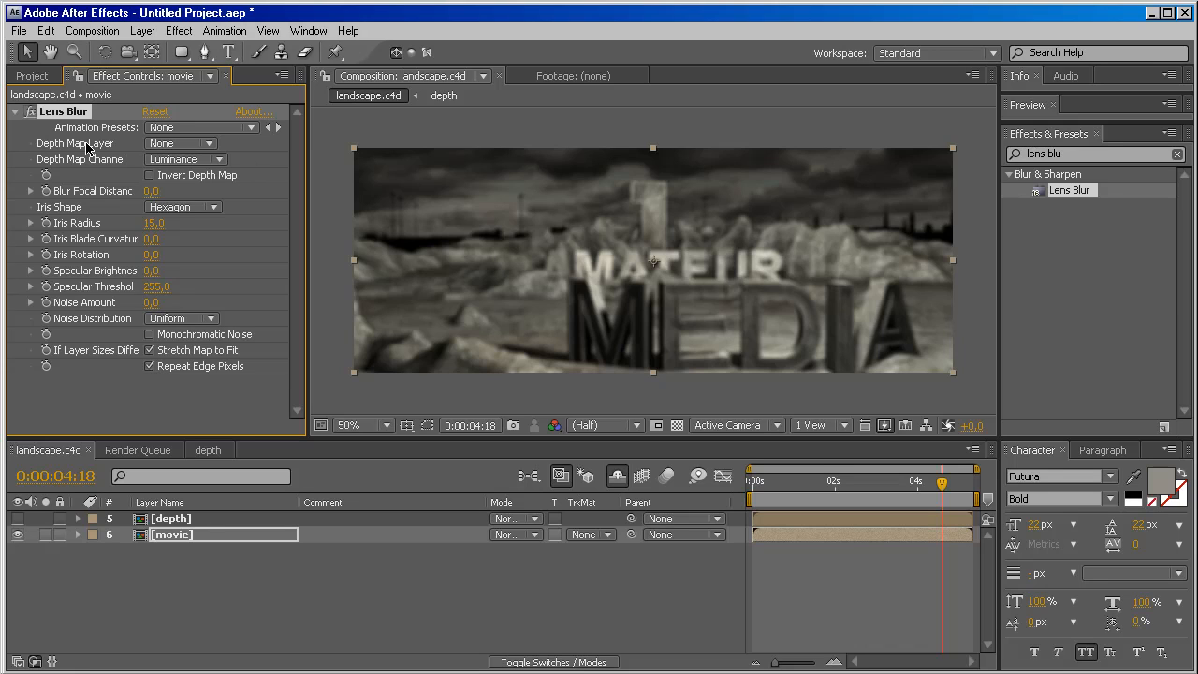
click(194, 146)
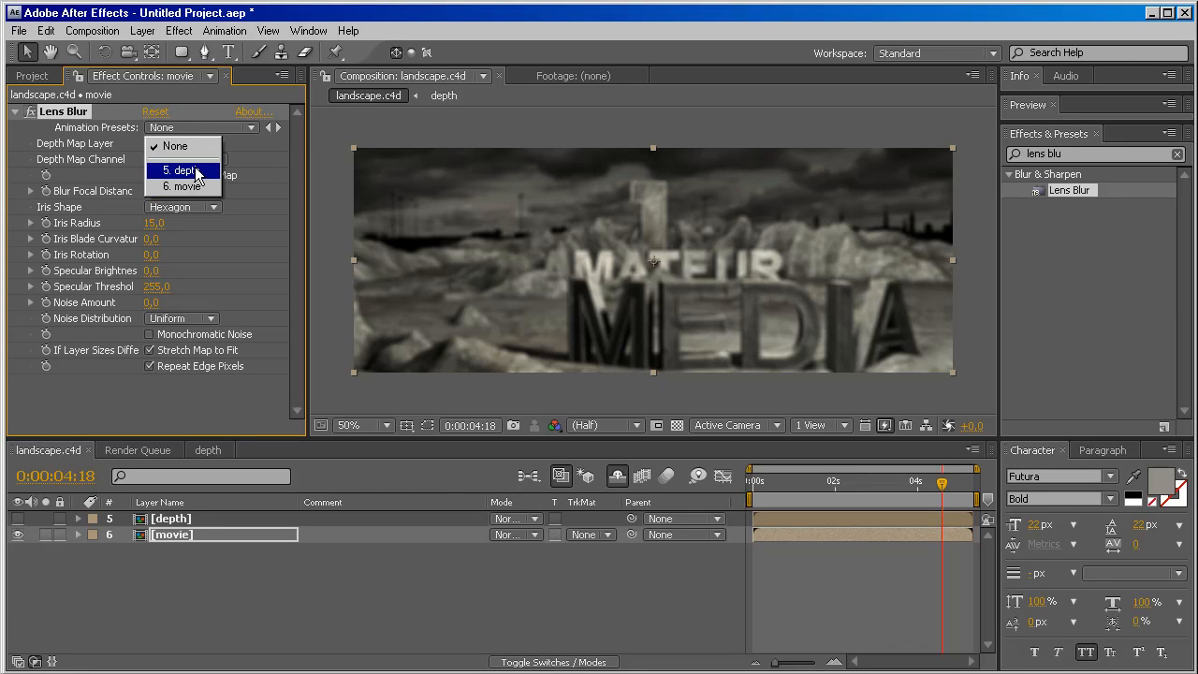
click(197, 171)
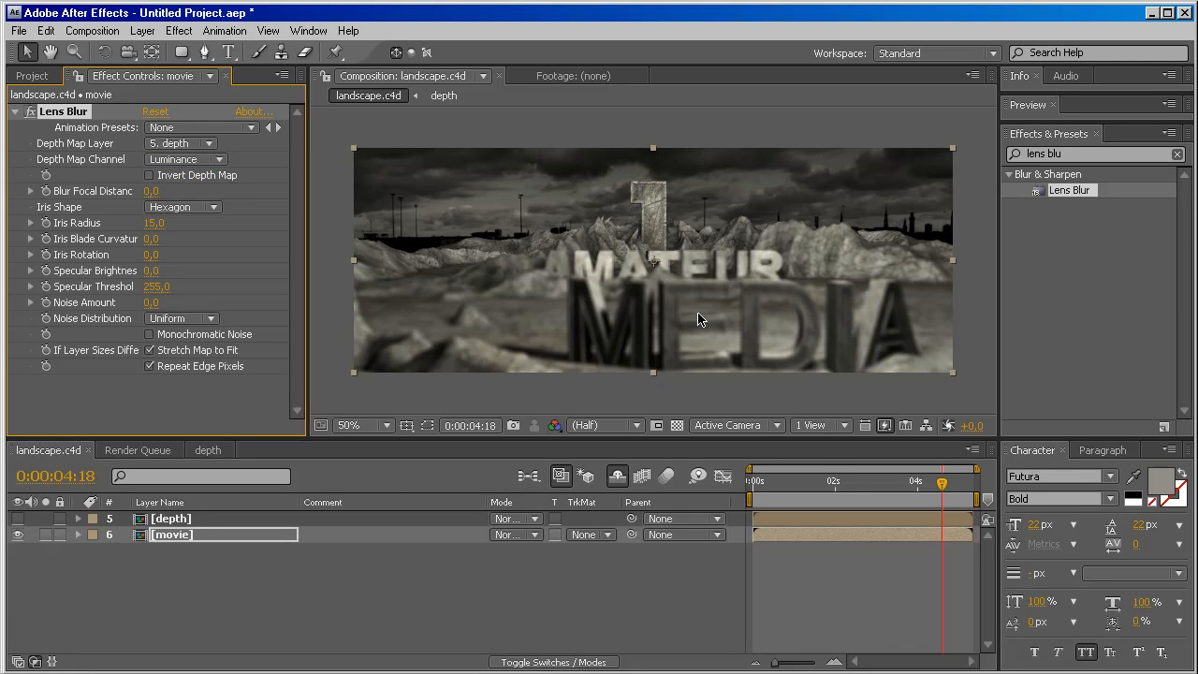
Test the Lens Blur focus on the text by varying the Blur Focal Distance up to 255.
drag(684, 438, 684, 460)
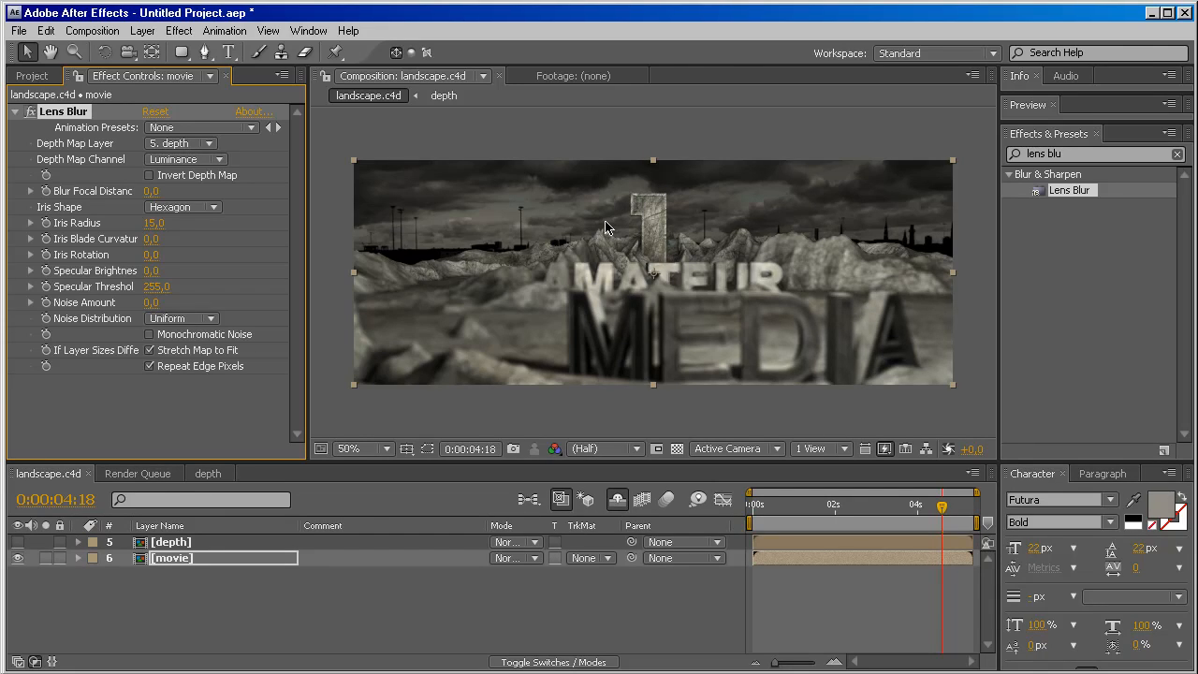
key(period)
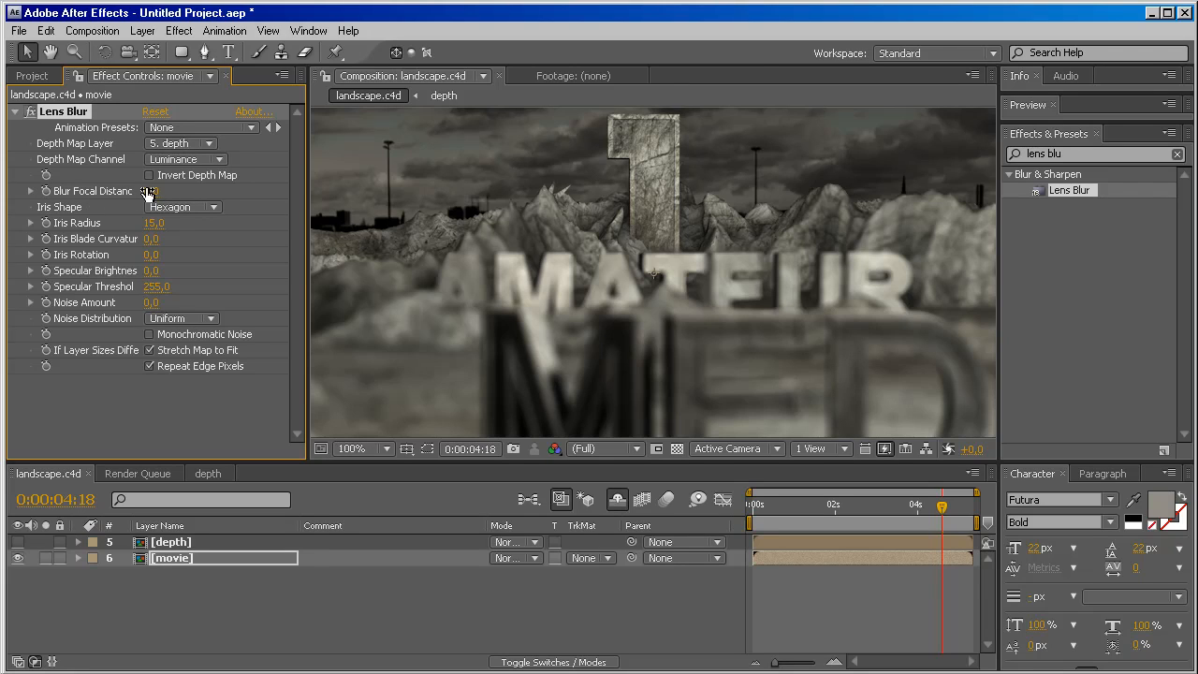
drag(147, 192, 294, 180)
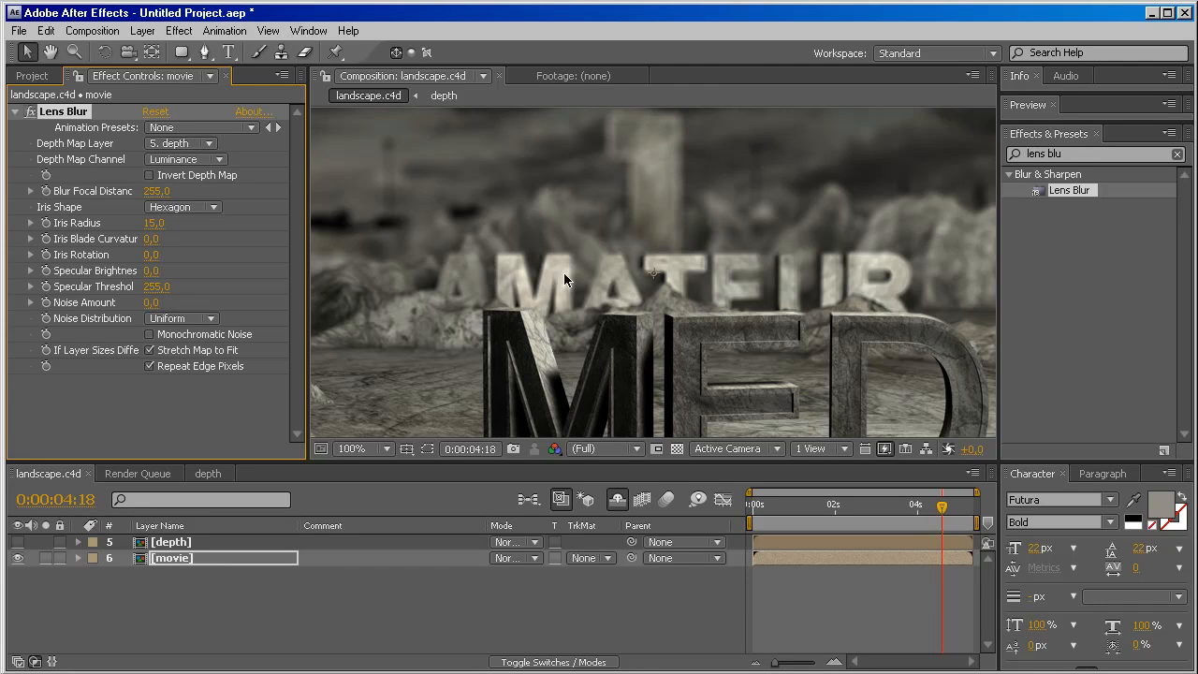
drag(156, 191, 112, 203)
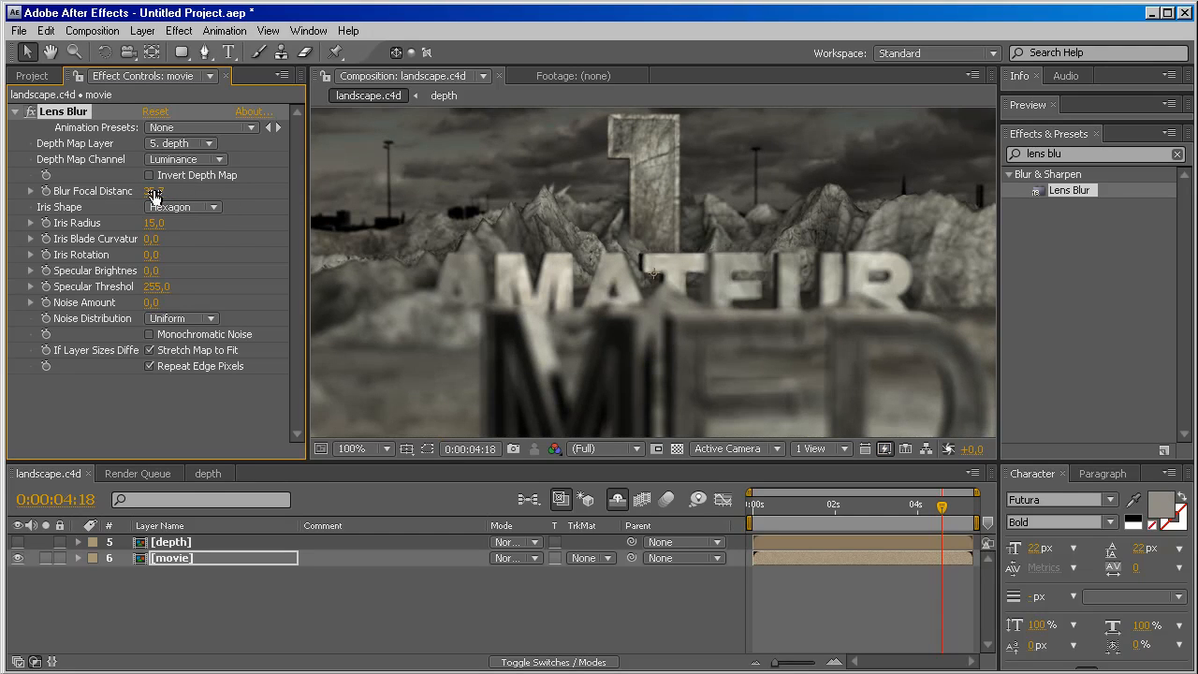
drag(153, 192, 305, 200)
At 0:00:00:00, set the Lens Blur's Blur Focal Distance to 0 and start keyframing it.
drag(943, 514, 751, 523)
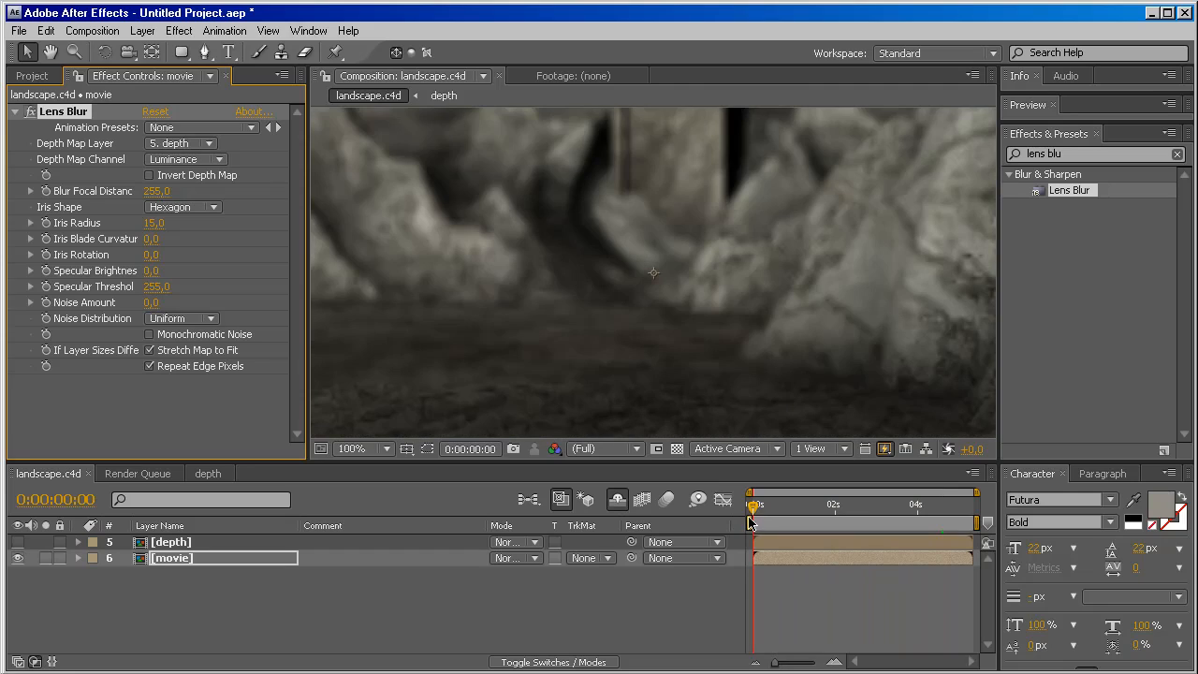
click(161, 191)
text(0)
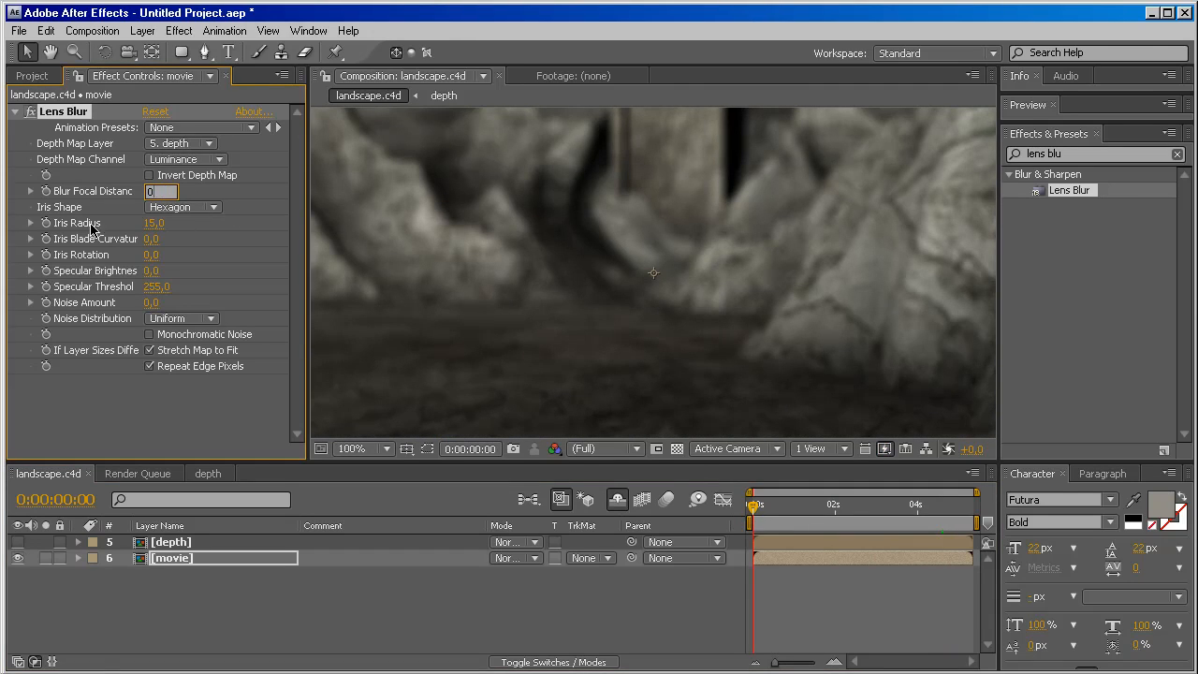
click(46, 192)
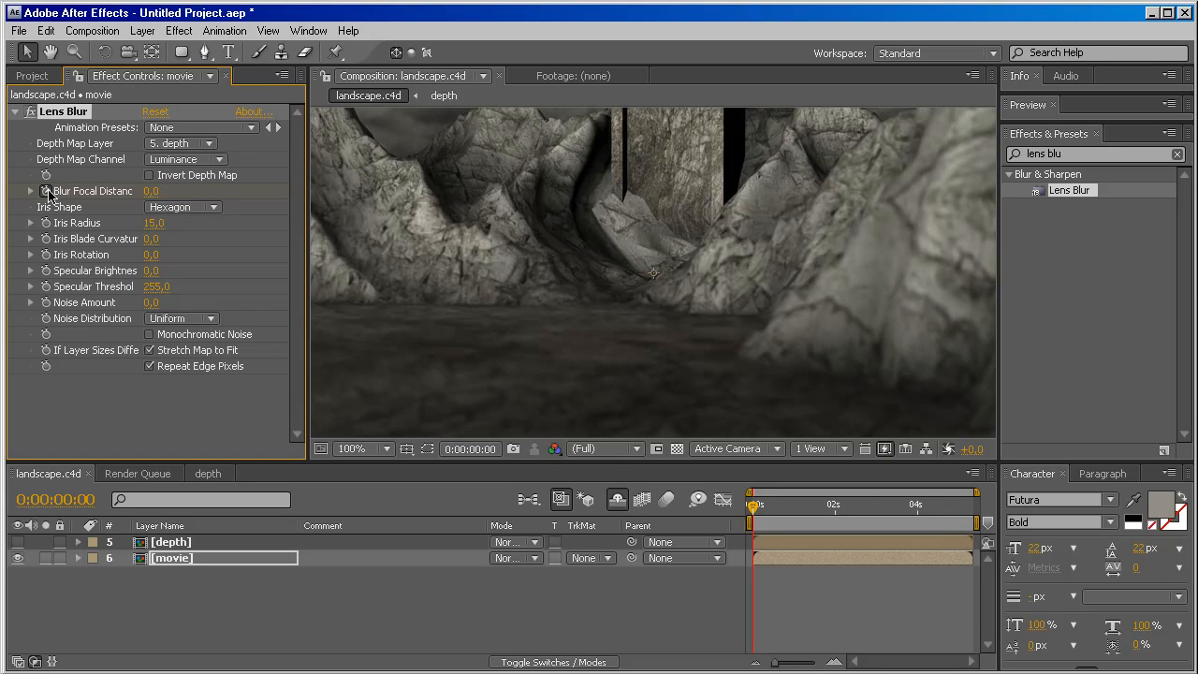
Reveal the movie layer's keyframed properties and add a Blur Focal Distance keyframe of 0 at 0:00:00:26.
click(213, 562)
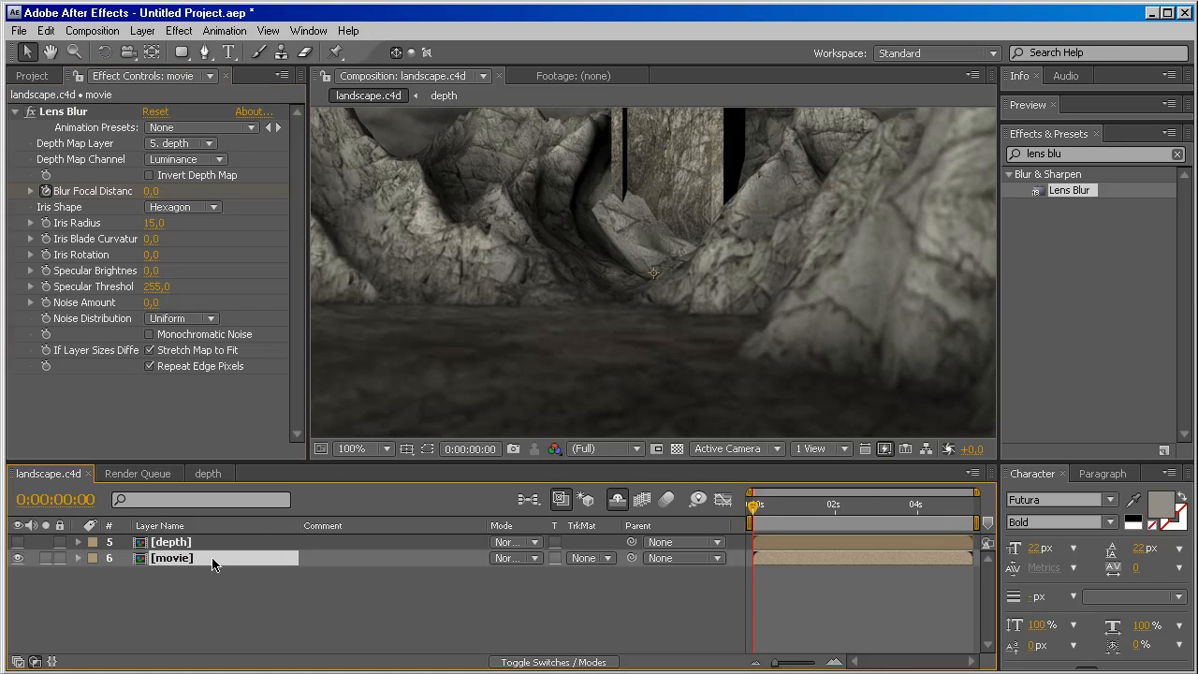
key(u)
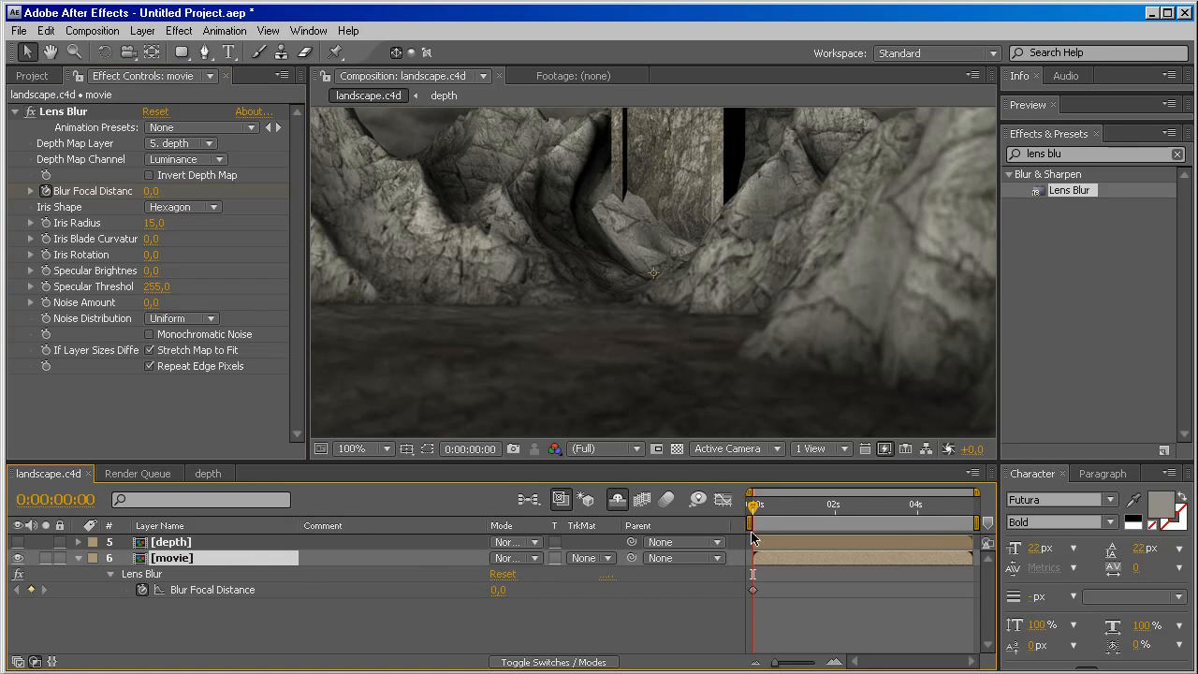
drag(751, 511, 789, 507)
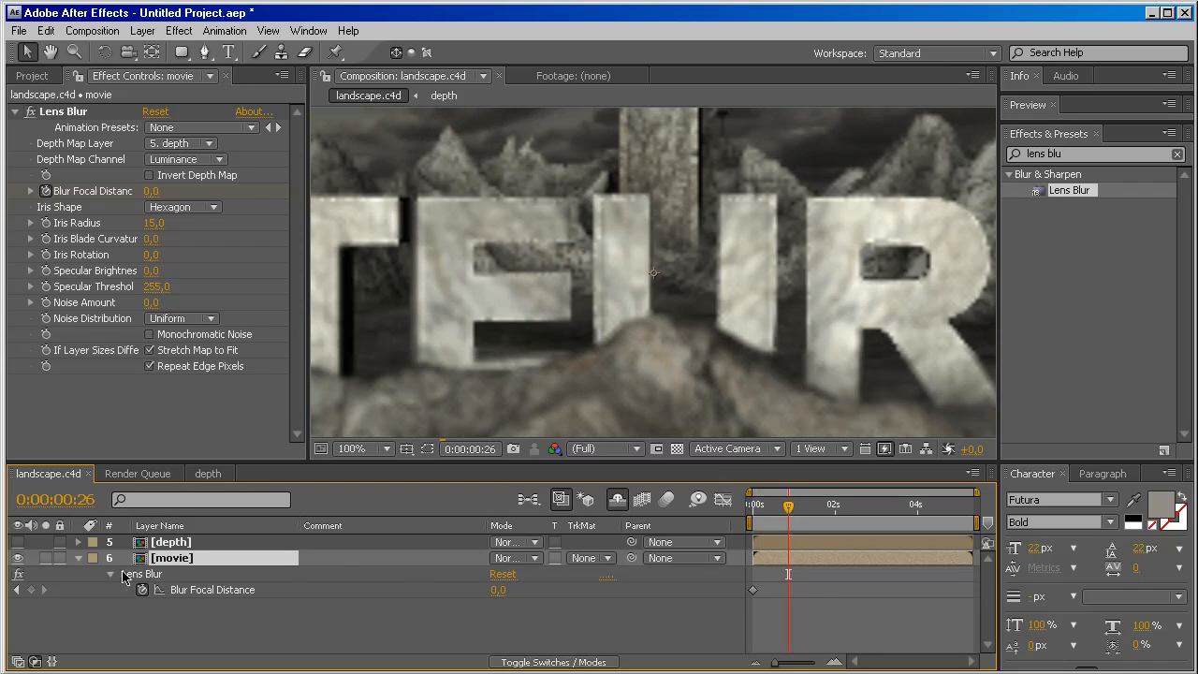
click(32, 590)
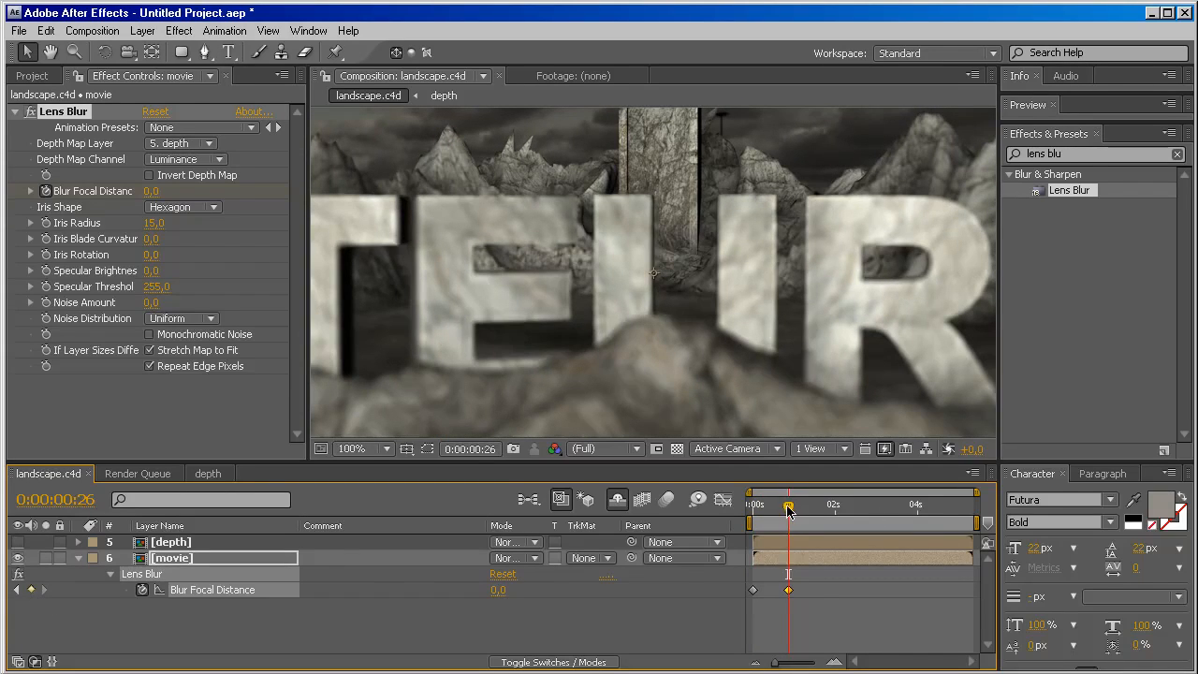
Set Blur Focal Distance to 180 at 0:00:01:20 and hold that value with another keyframe at 0:00:03:03.
drag(789, 507, 821, 508)
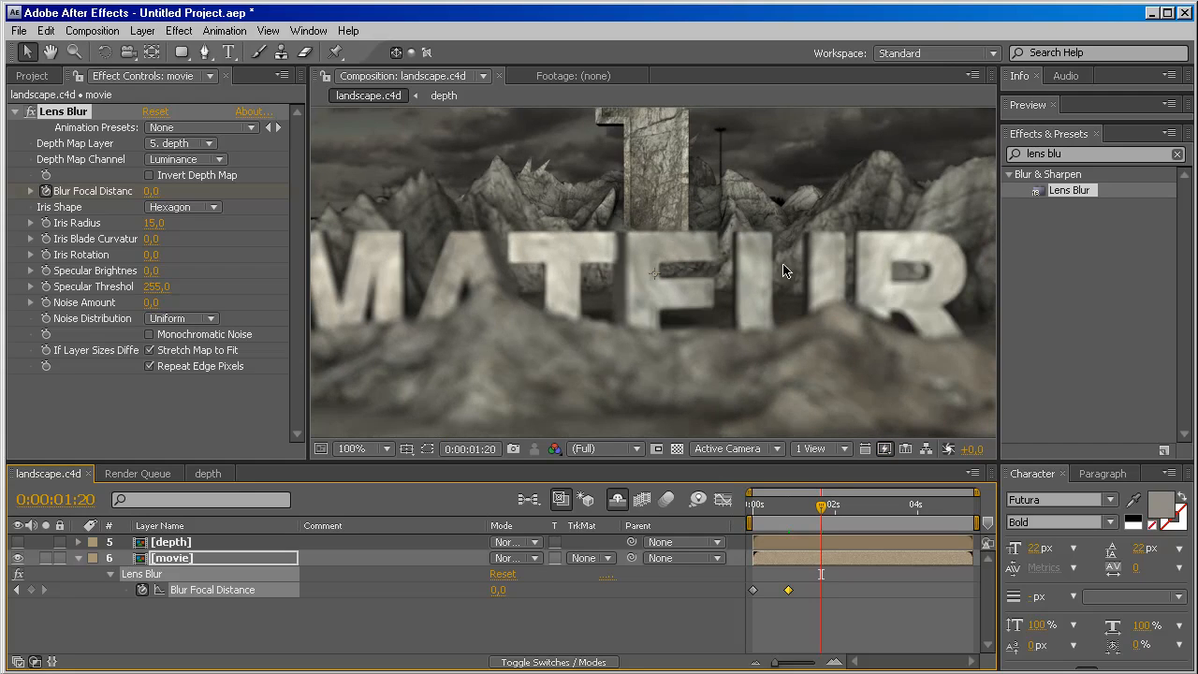
mouse_move(149, 191)
mouse_down()
mouse_move(199, 200)
mouse_move(162, 199)
mouse_up()
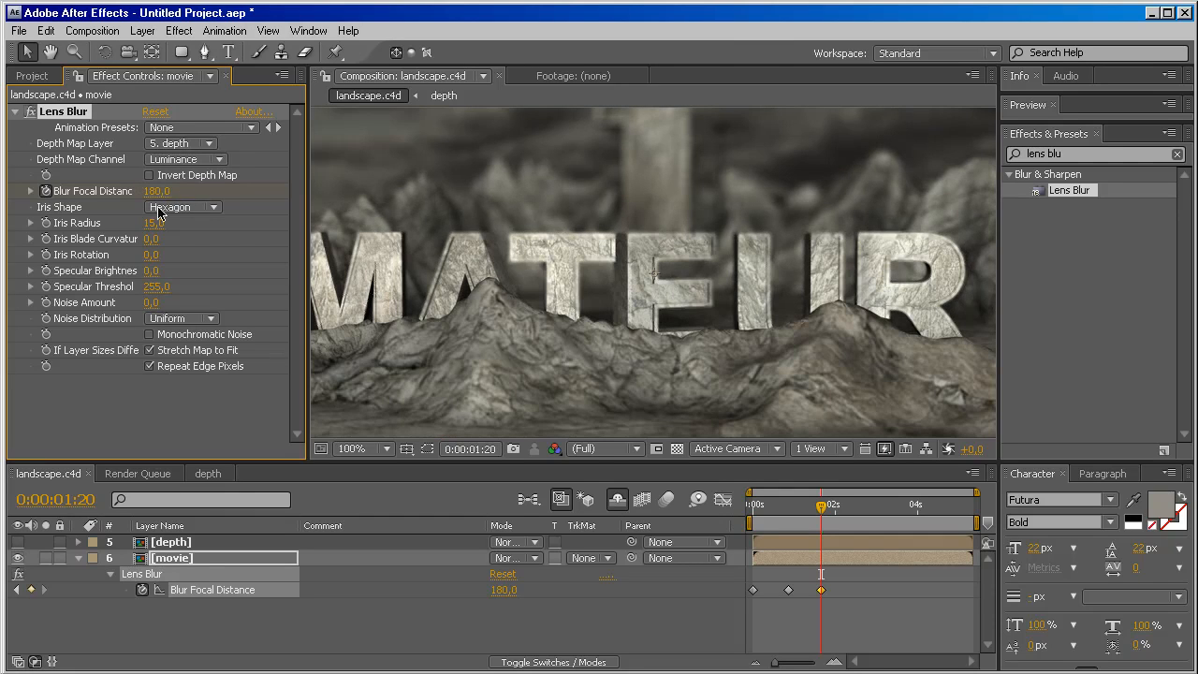
drag(822, 514, 883, 515)
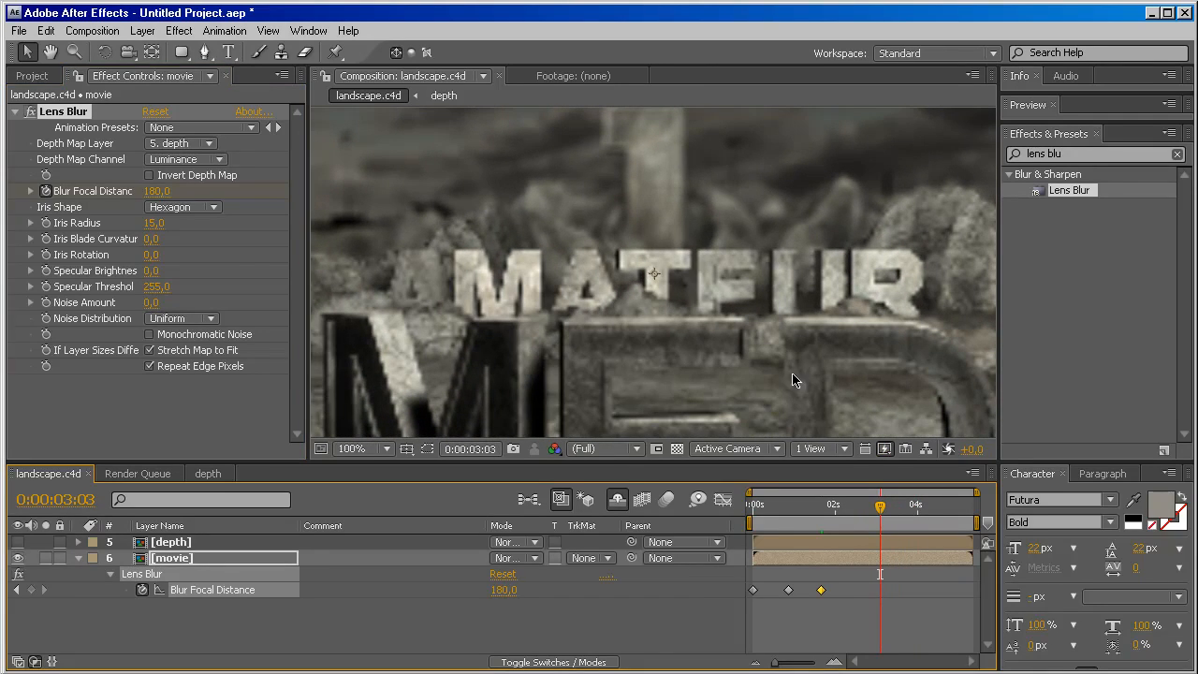
click(31, 590)
Set Blur Focal Distance to 255 at 0:00:03:18 and hold it with another keyframe at 0:00:04:06.
click(883, 507)
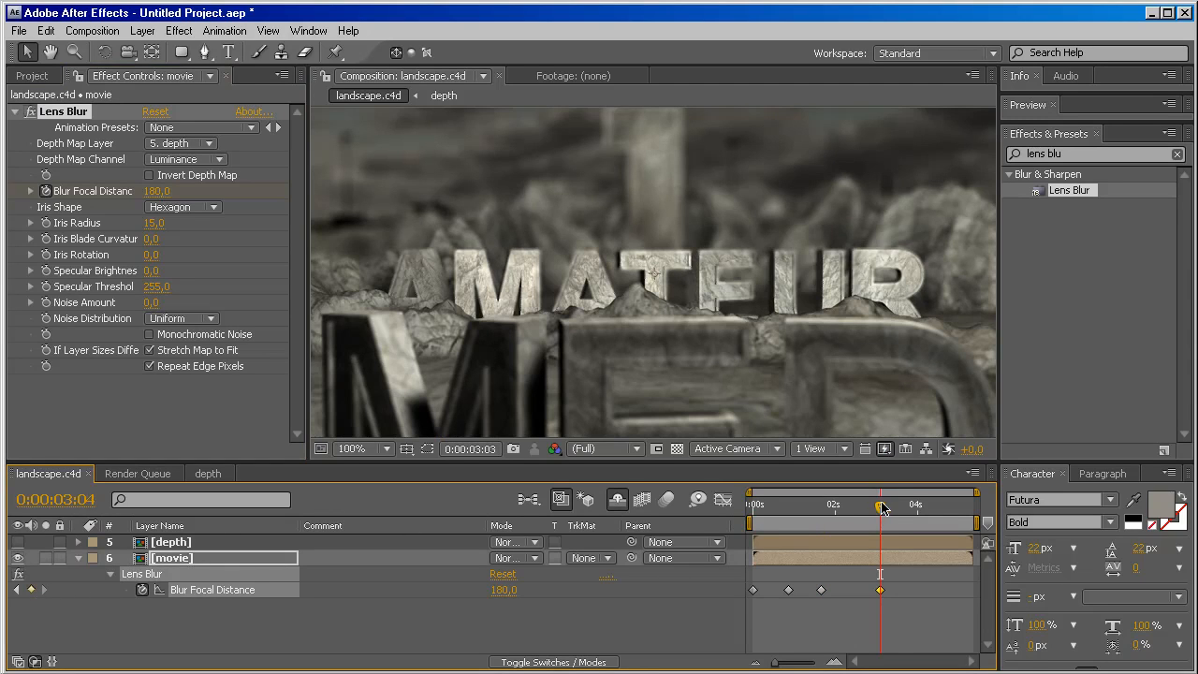
drag(883, 507, 900, 506)
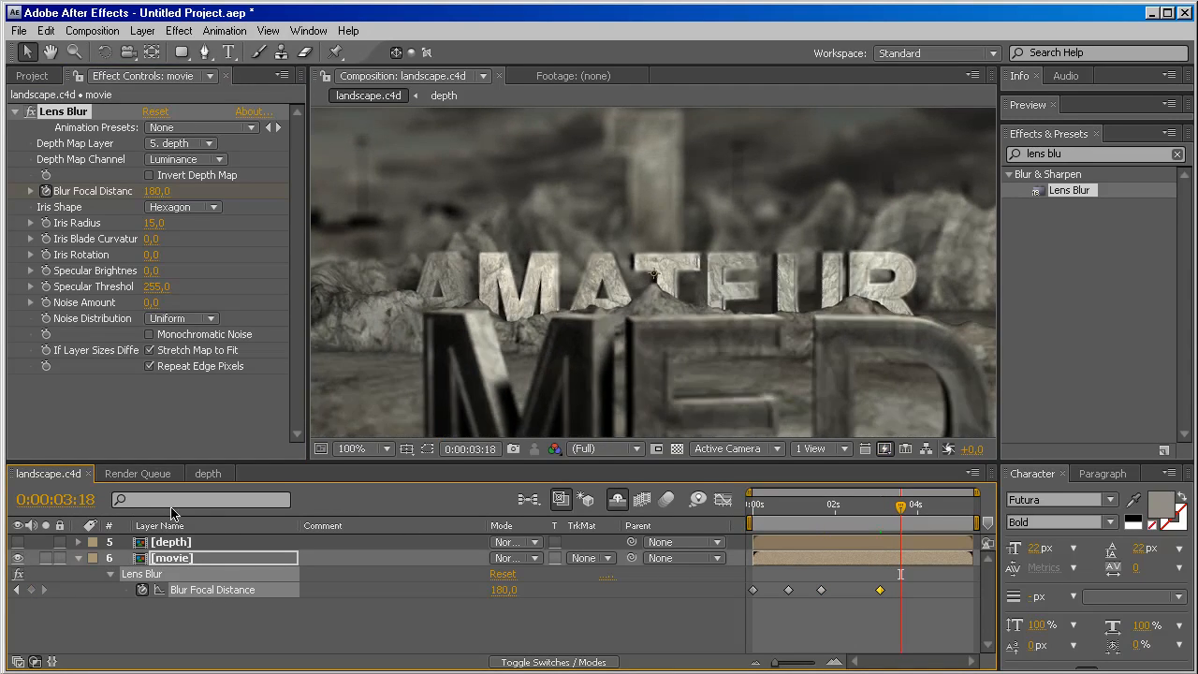
drag(154, 191, 183, 192)
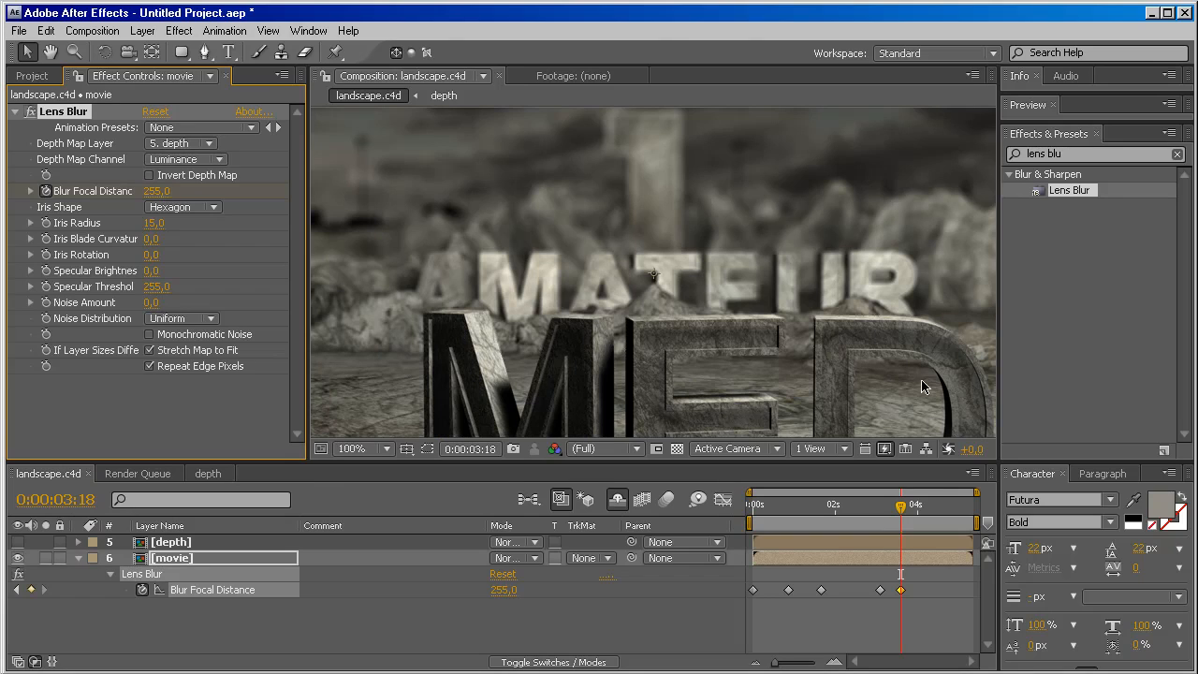
drag(902, 507, 926, 508)
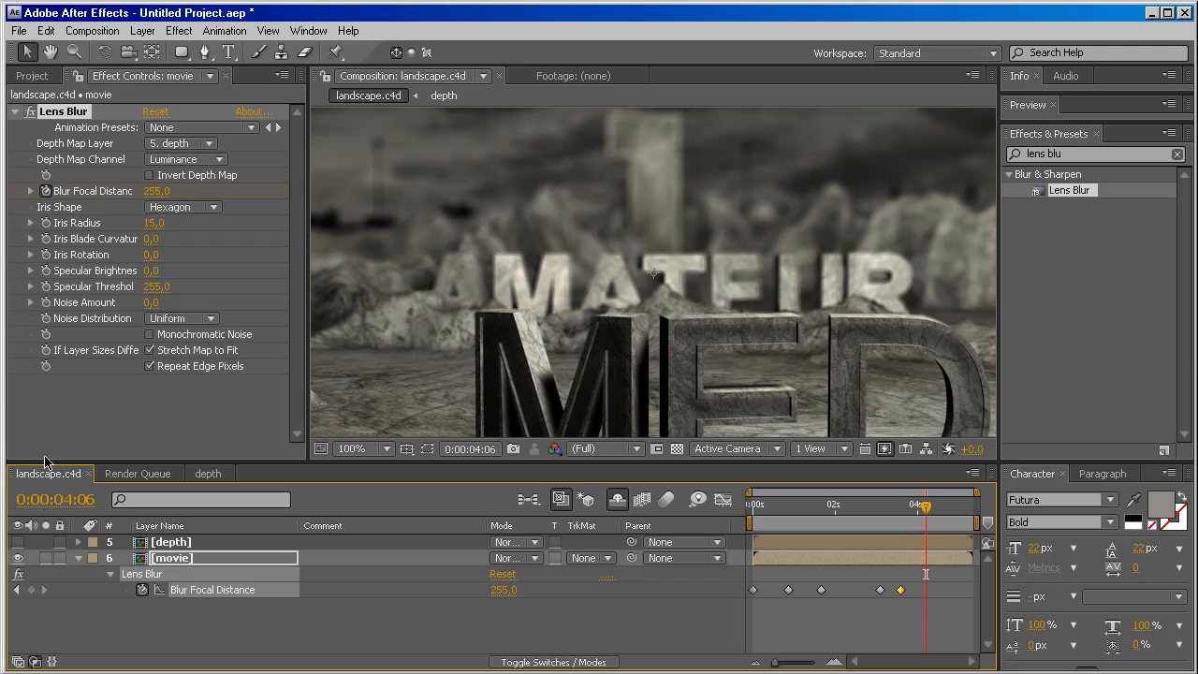
click(30, 590)
Set the movie layer's Blur Focal Distance to 0 at 0:00:04:24.
drag(926, 507, 952, 513)
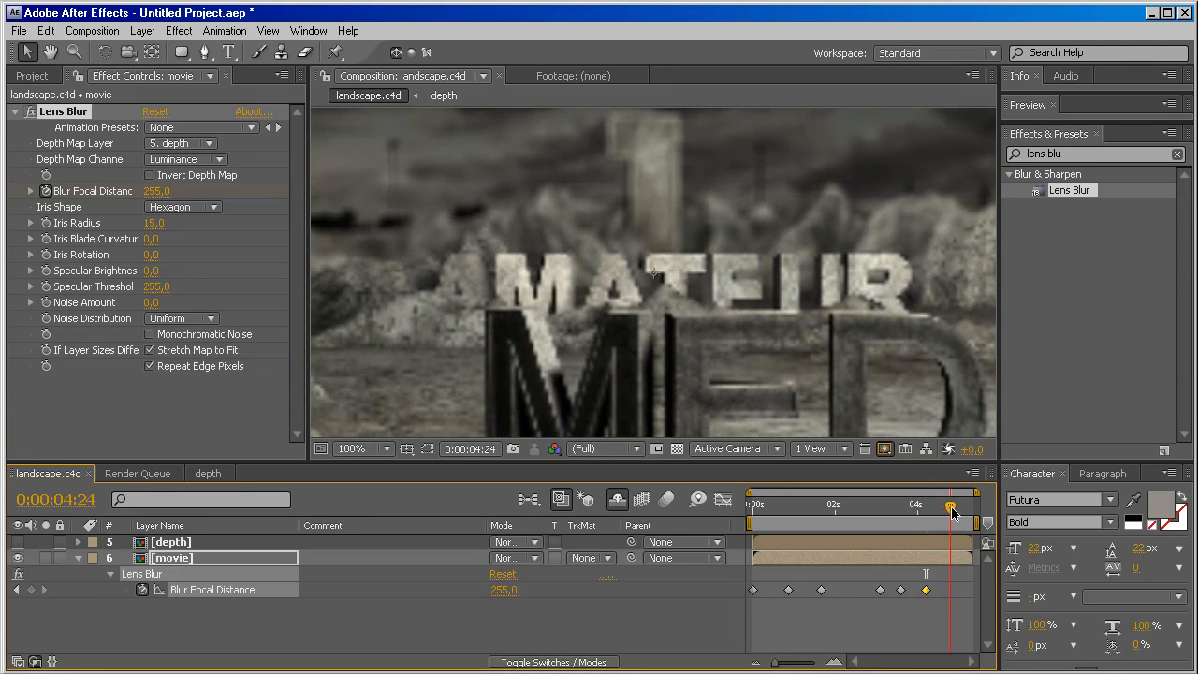
click(155, 191)
text(0)
key(Return)
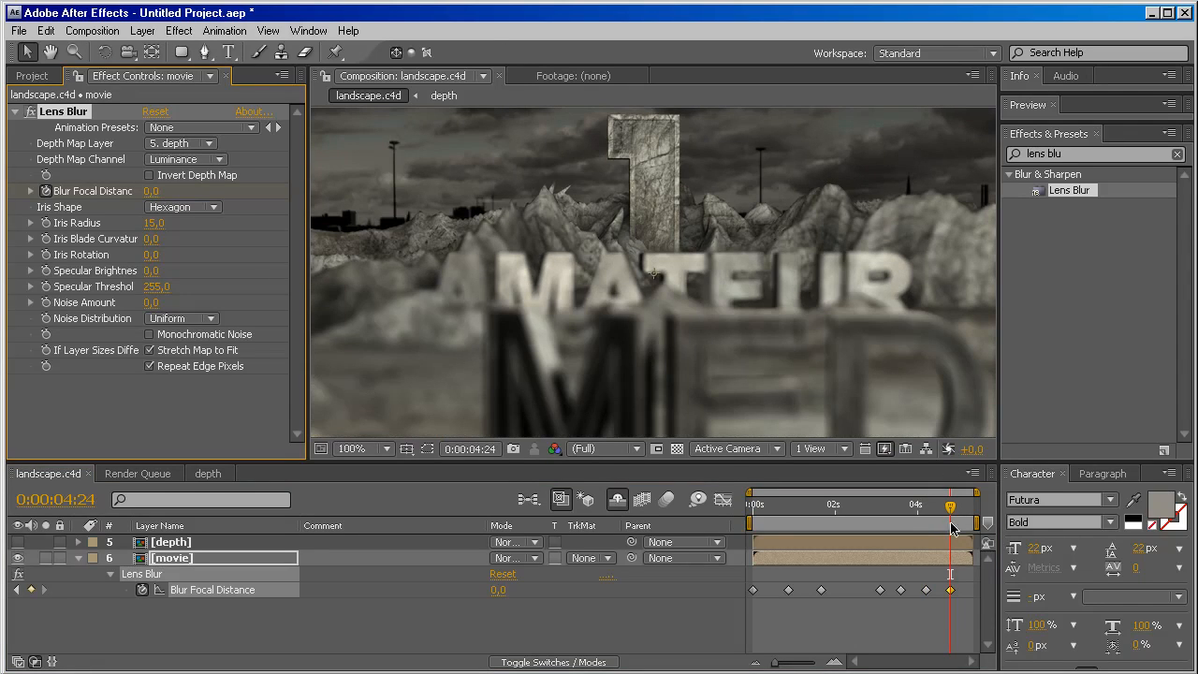
Examine the focus shift near the end of the composition, then play a RAM preview of the whole composition at 50% magnification.
drag(951, 507, 974, 511)
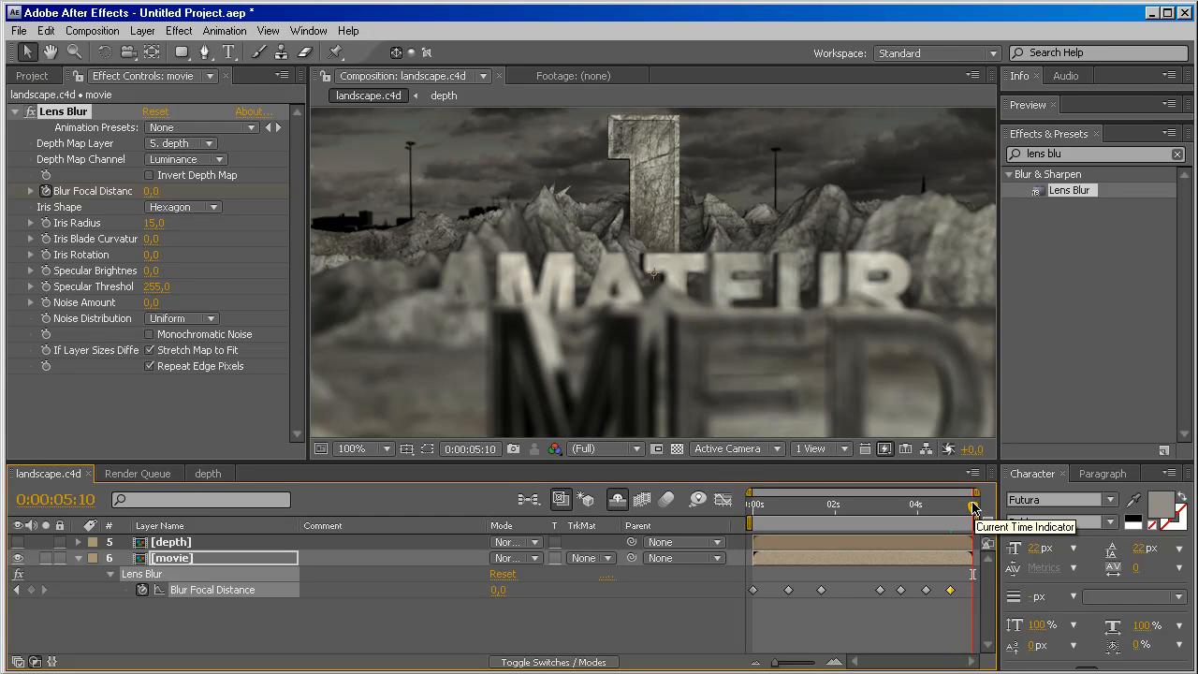
drag(974, 511, 942, 510)
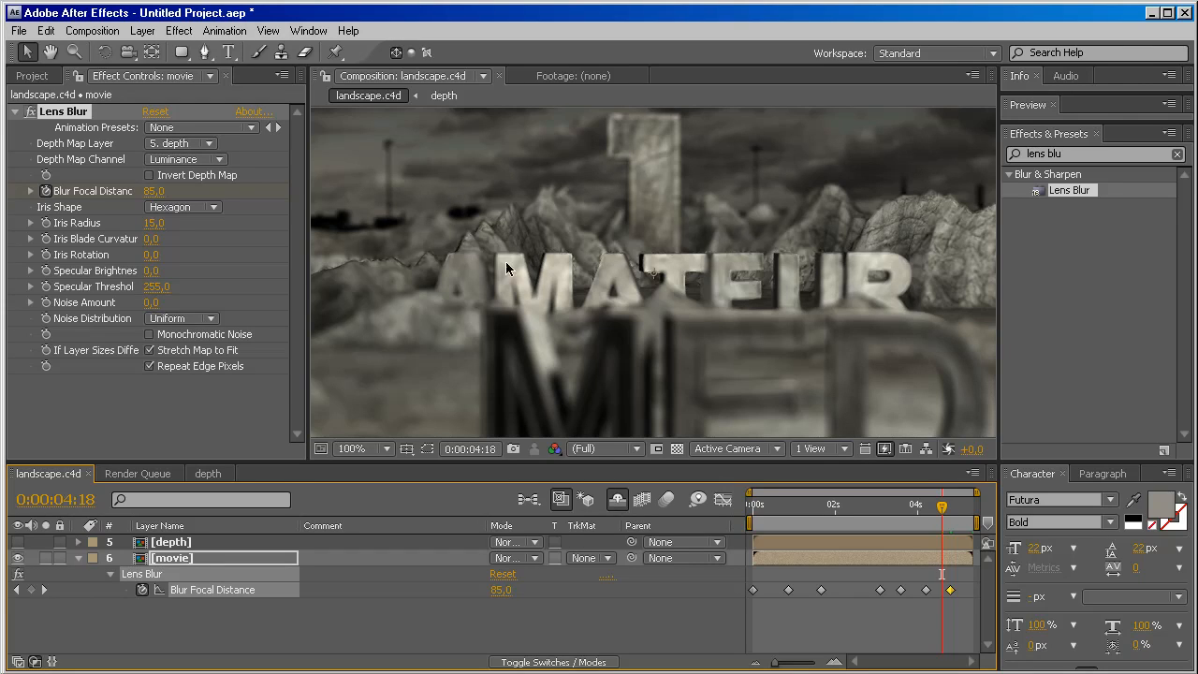
drag(942, 506, 974, 511)
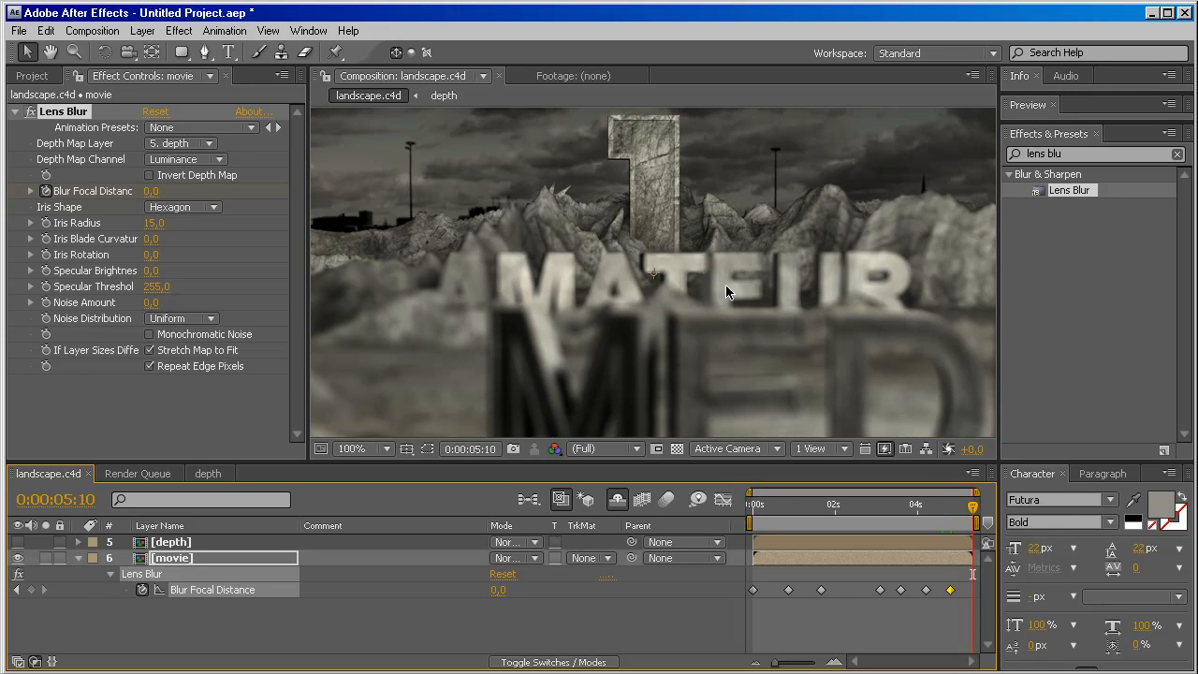
key(comma)
key(comma)
key(comma)
key(comma)
key(period)
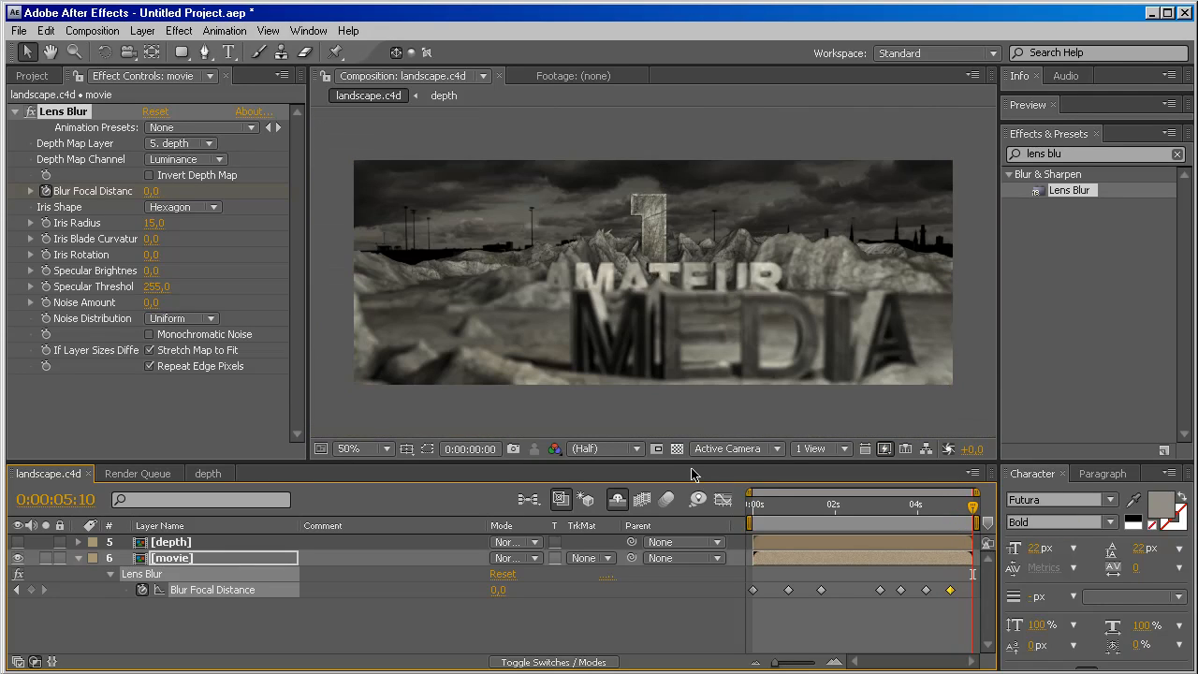
key(KP_0)
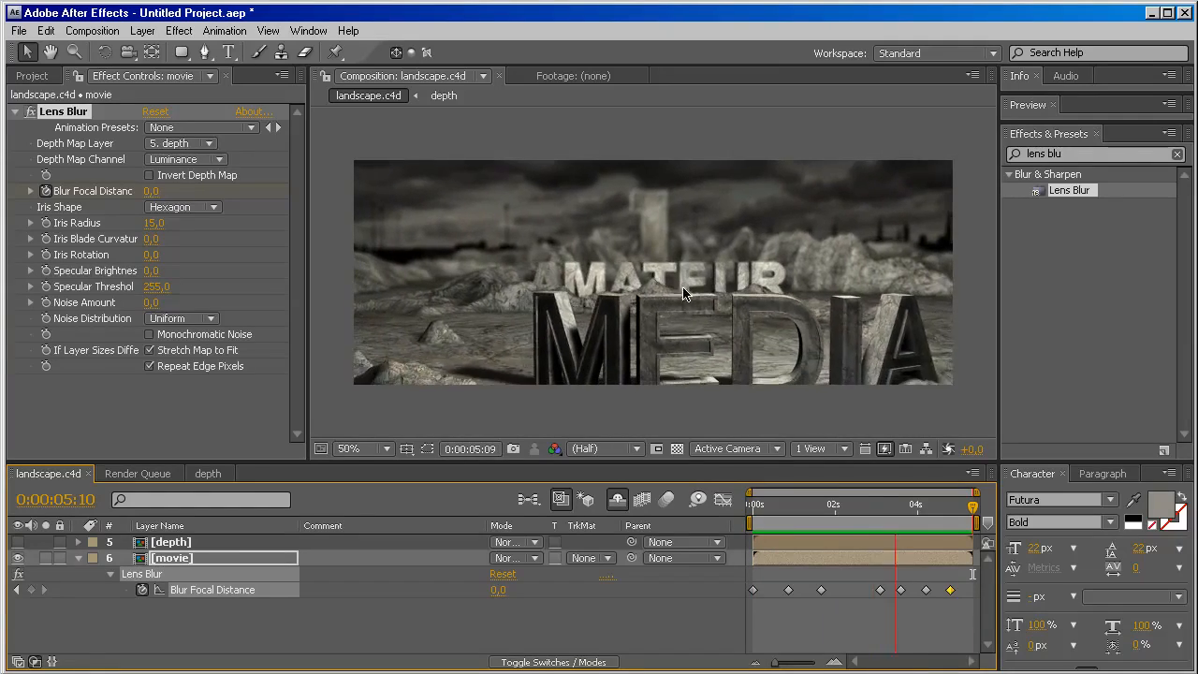
Add an adjustment layer to the landscape.c4d composition and rename it colorcorrection.
click(168, 546)
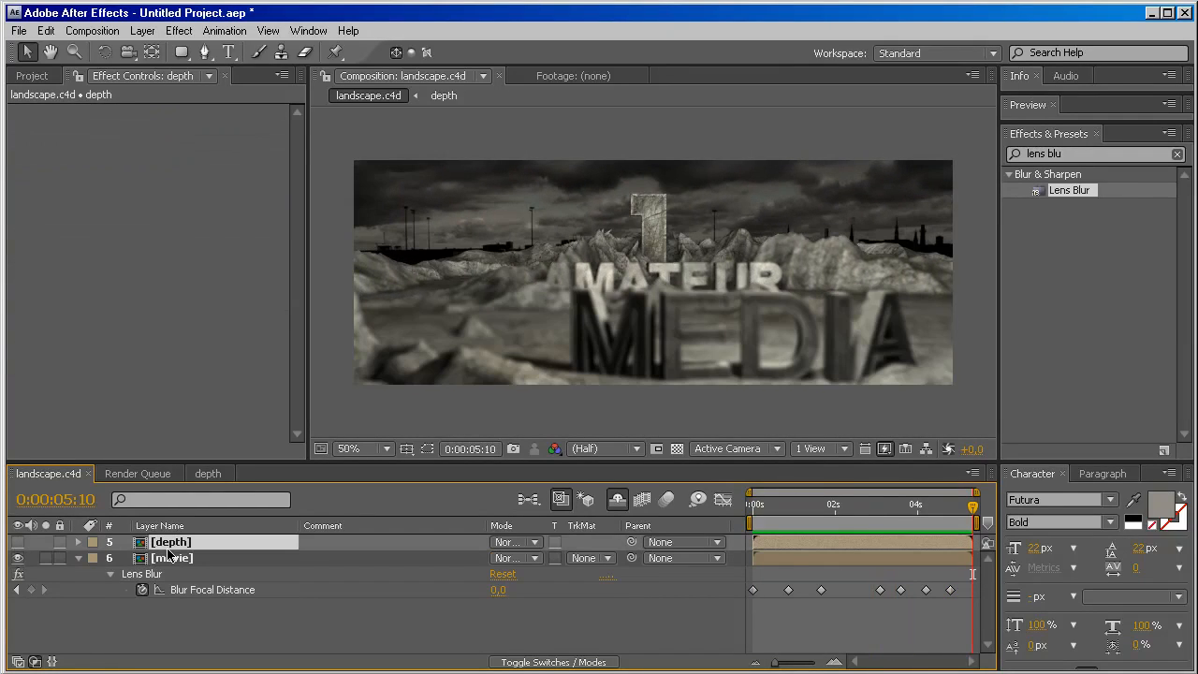
right_click(335, 248)
mouse_move(346, 252)
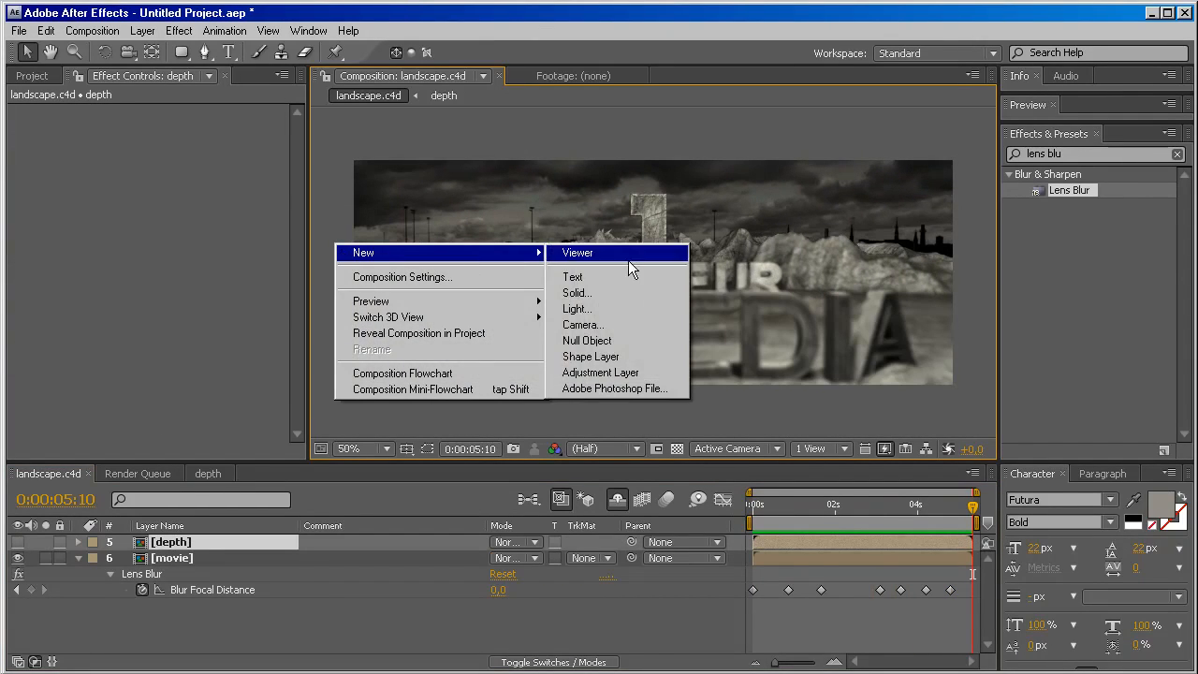
click(600, 373)
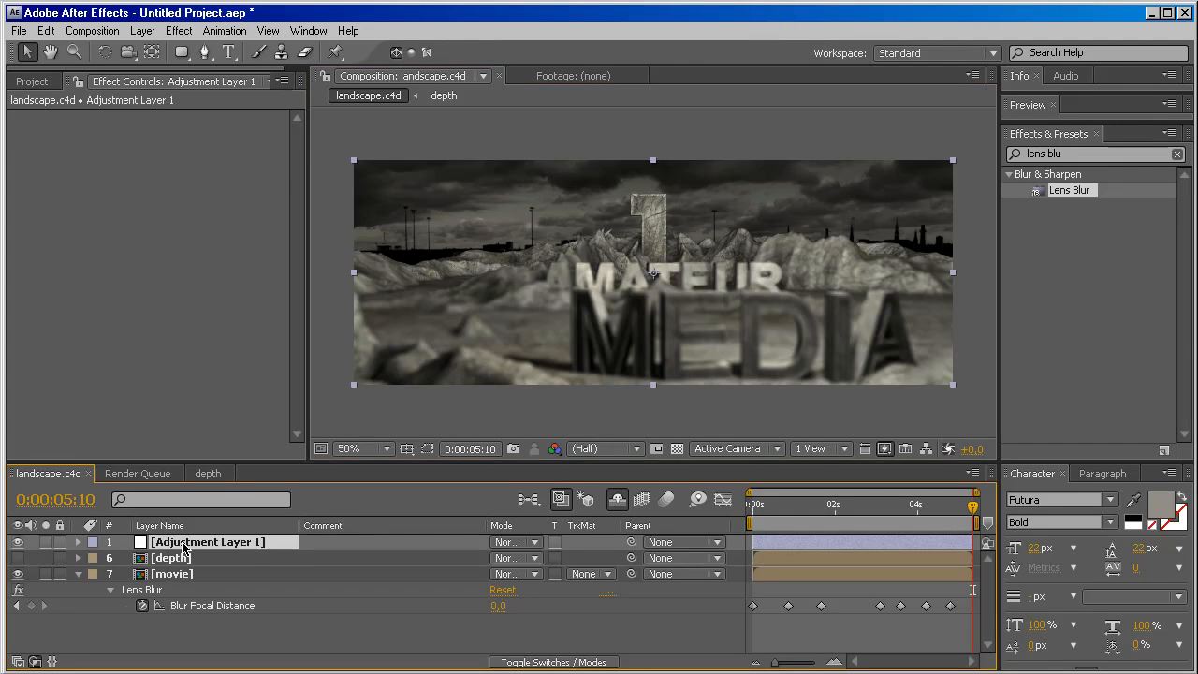
key(Return)
text(colorcorrection)
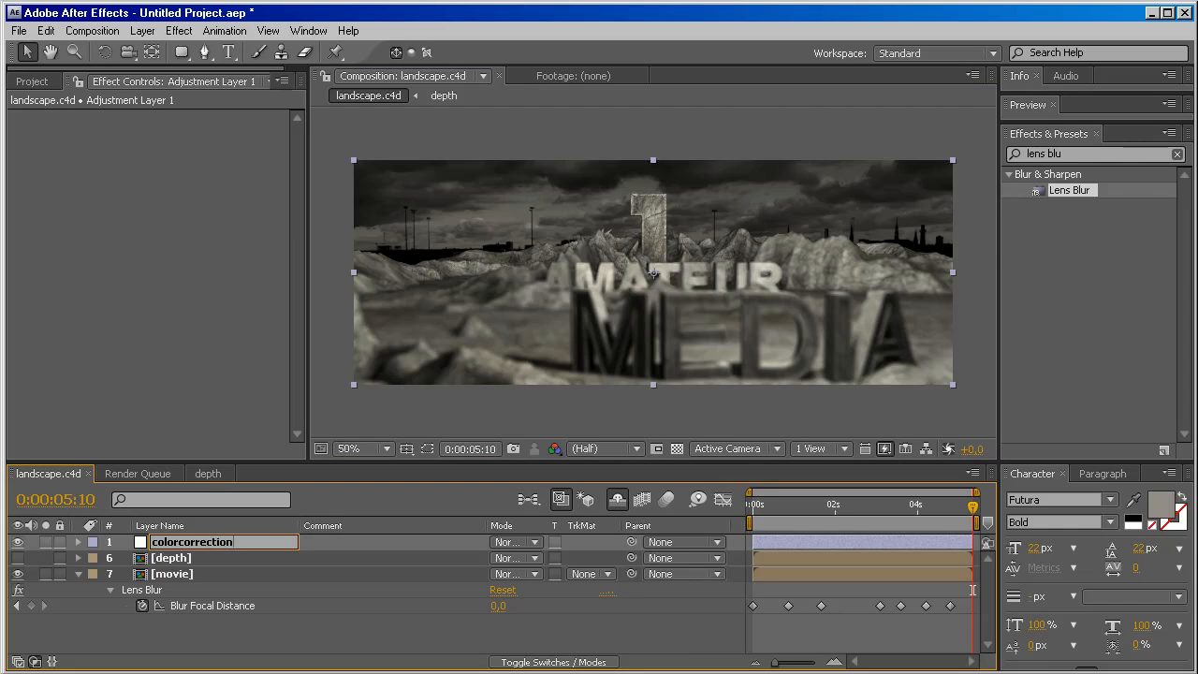
key(Return)
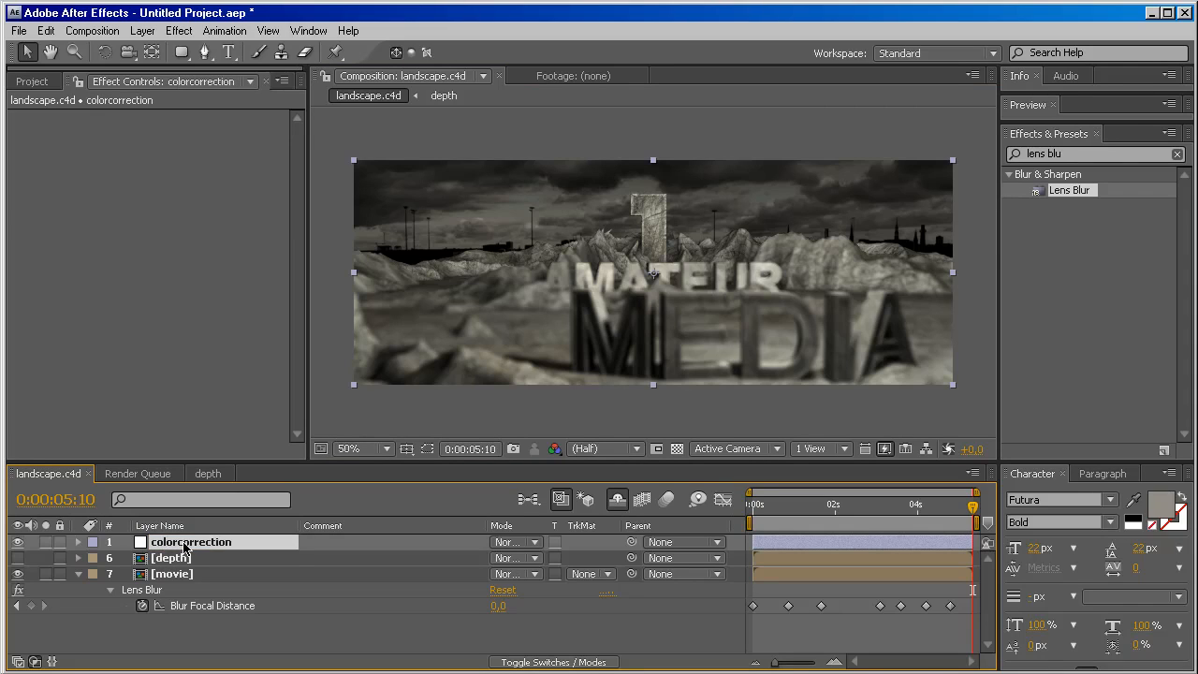
Apply the Curves effect to the colorcorrection layer and lower the shadows of its RGB curve, with a second control point in the highlights.
click(1068, 156)
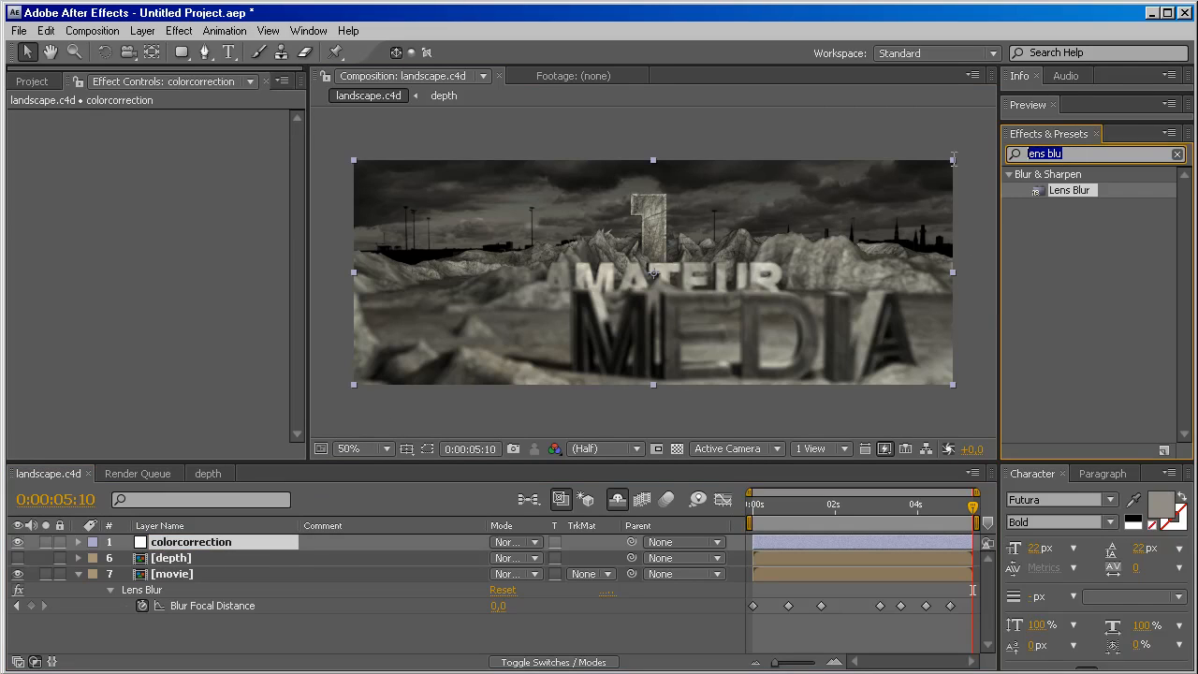
text(curves)
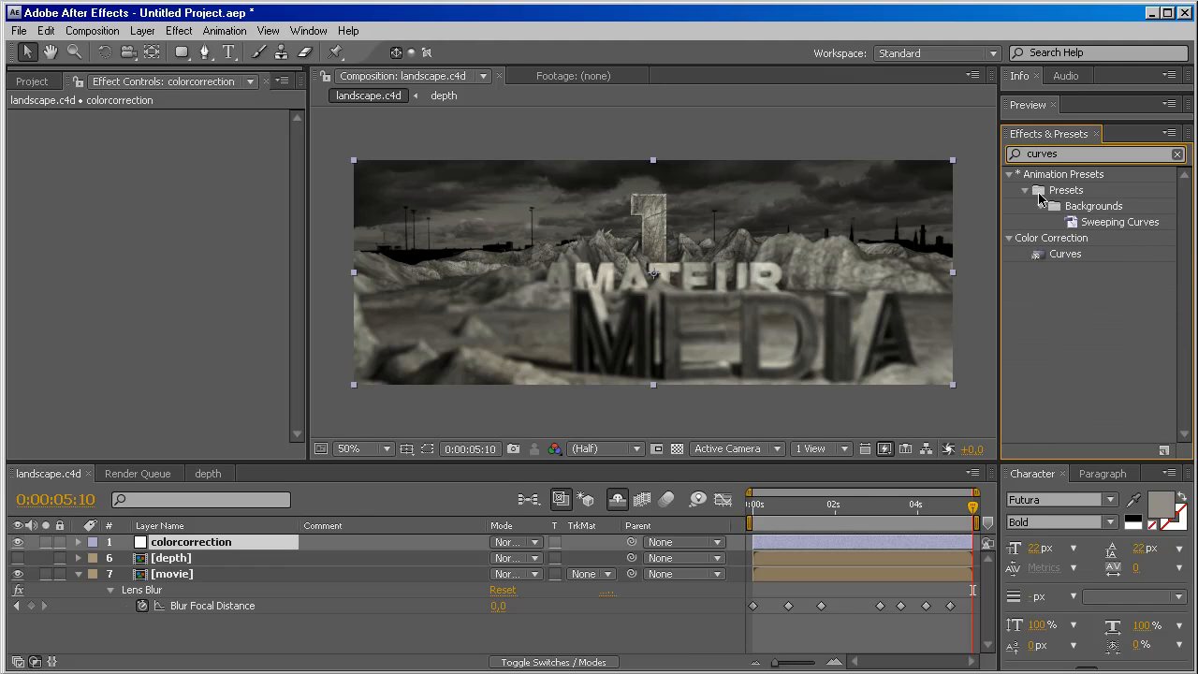
double_click(1039, 256)
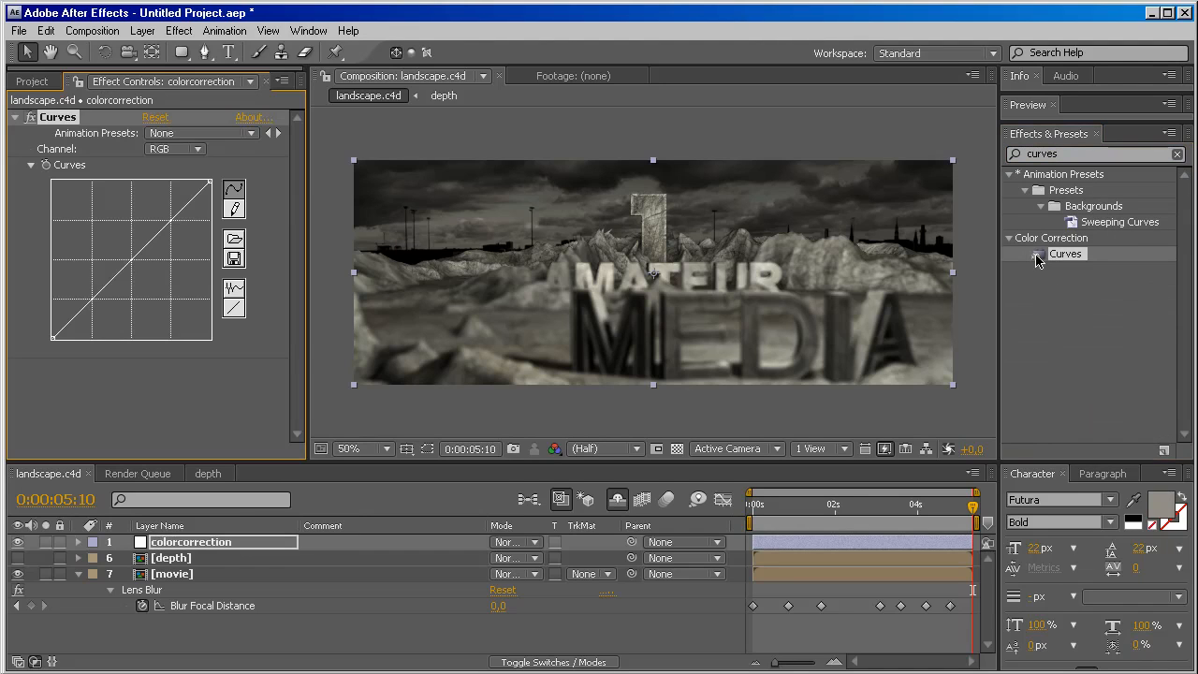
drag(94, 299, 98, 305)
drag(166, 232, 173, 223)
mouse_move(94, 304)
mouse_down()
mouse_move(97, 324)
mouse_move(95, 307)
mouse_up()
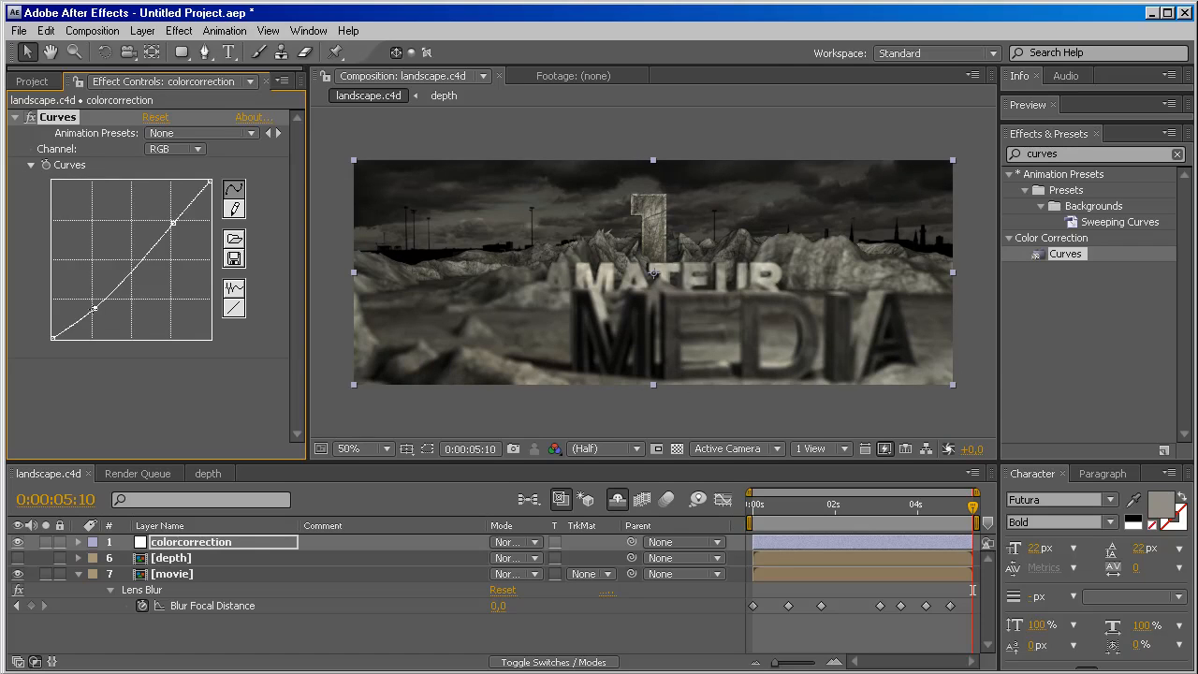
drag(173, 224, 174, 221)
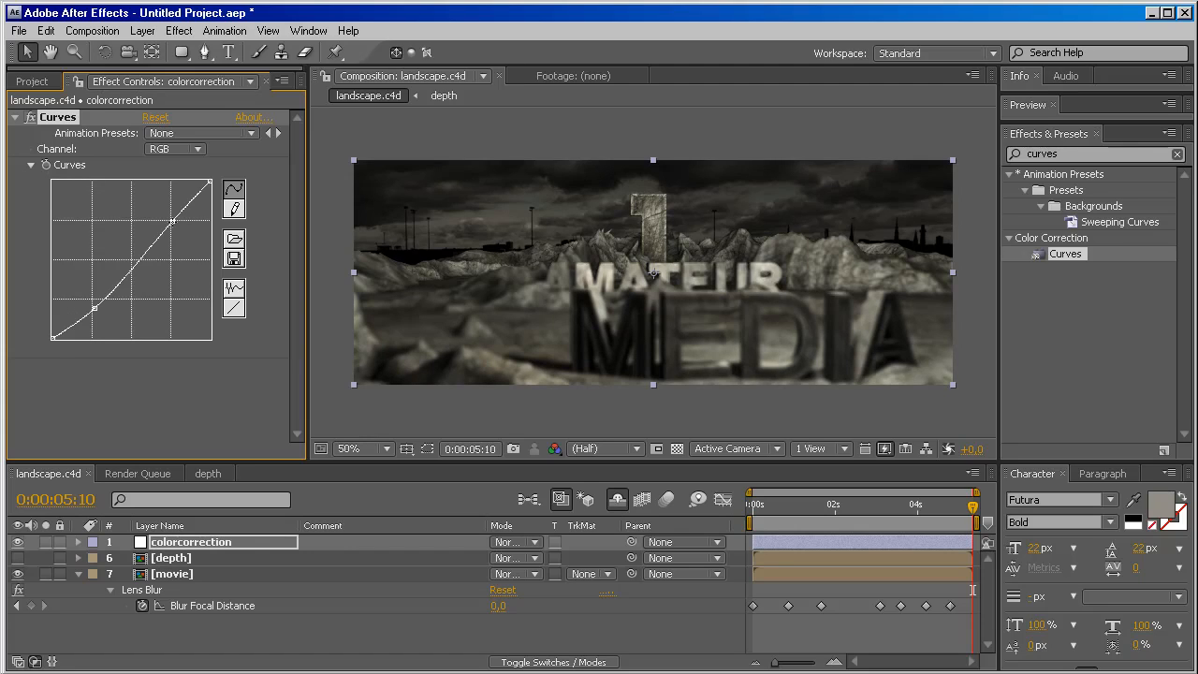
Adjust the colorcorrection layer's Red curve very slightly at its midpoint and move the current time to 0:00:02:14.
click(192, 149)
click(187, 182)
click(190, 150)
click(177, 133)
drag(130, 260, 131, 260)
drag(974, 510, 854, 507)
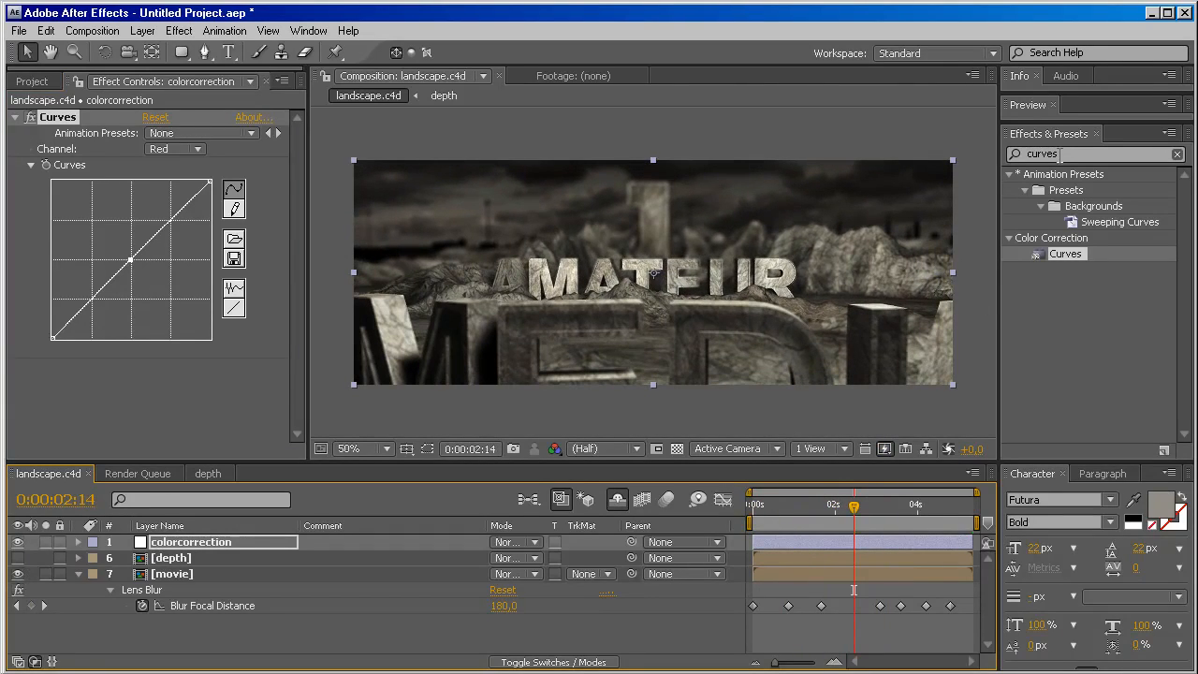
Add a second adjustment layer above colorcorrection and rename it rsmb.
double_click(1060, 155)
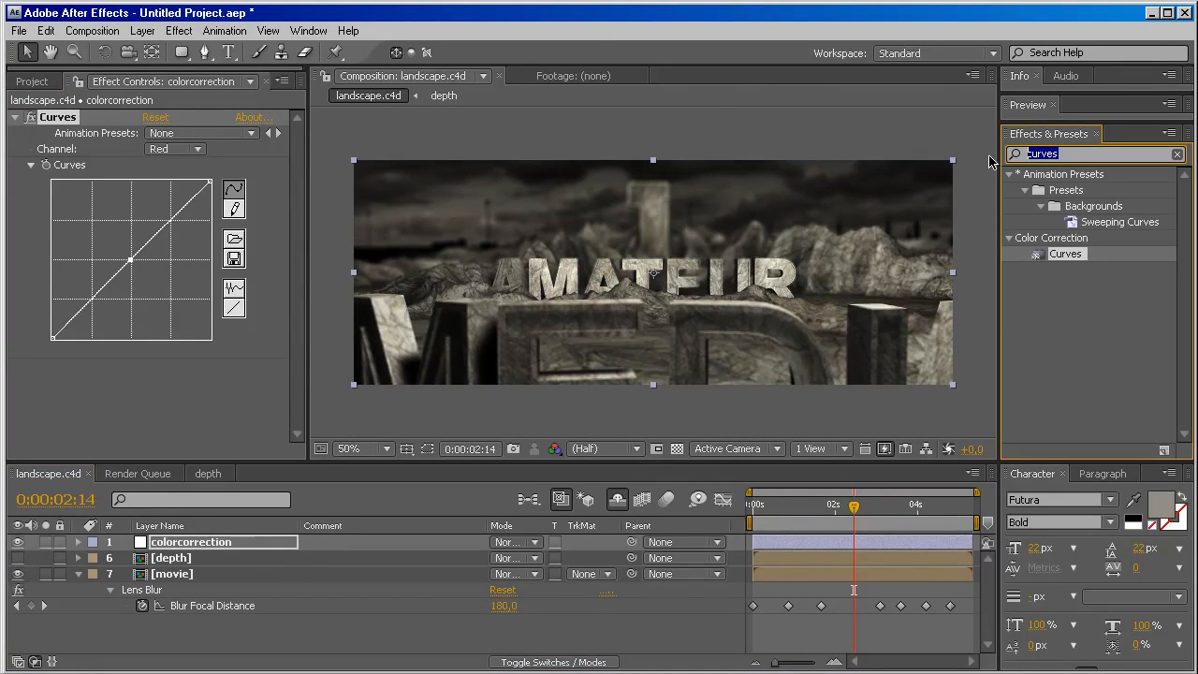
click(214, 547)
right_click(333, 392)
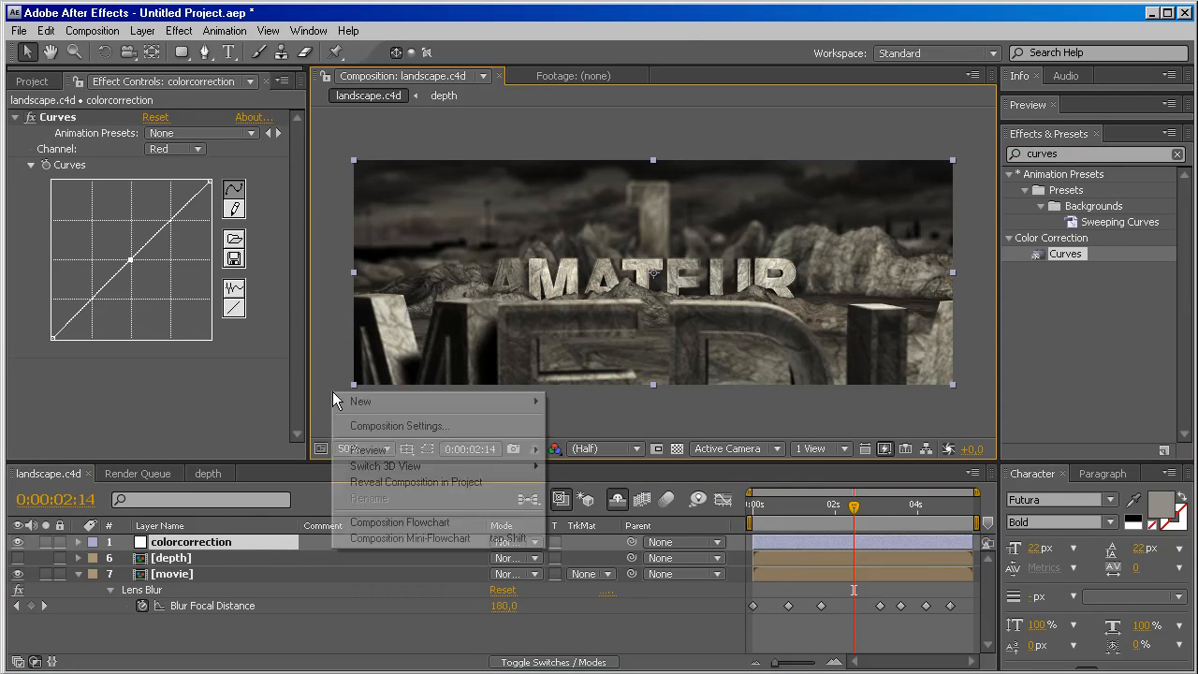
mouse_move(440, 400)
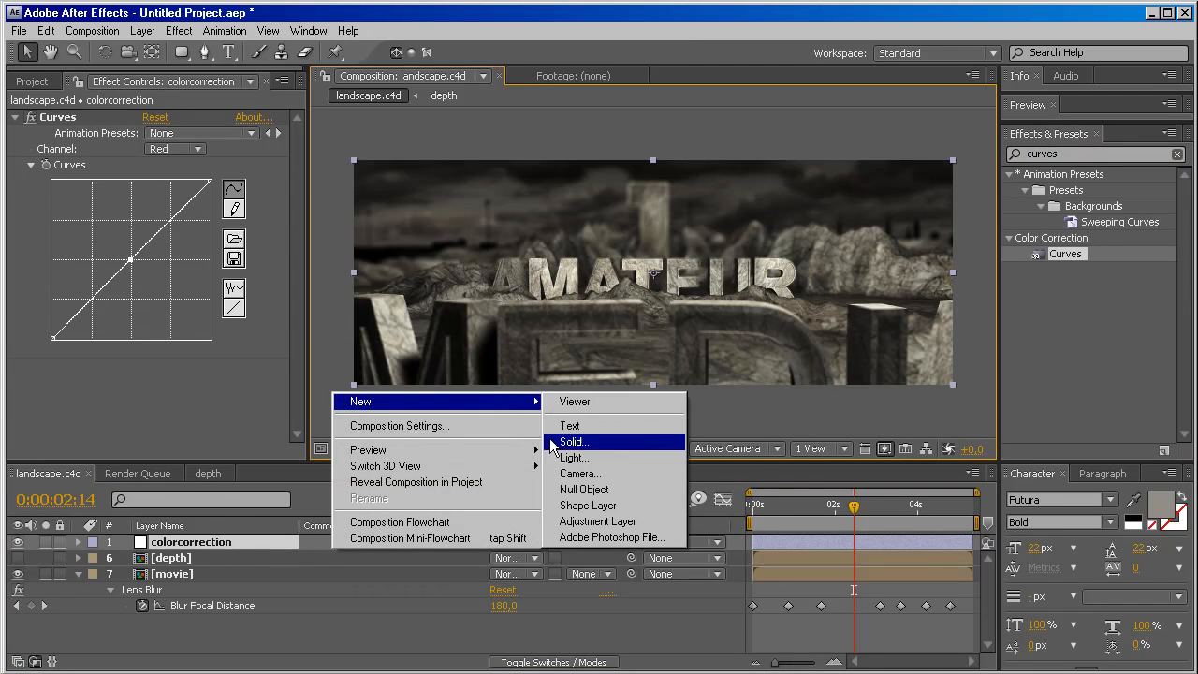
click(567, 523)
key(Return)
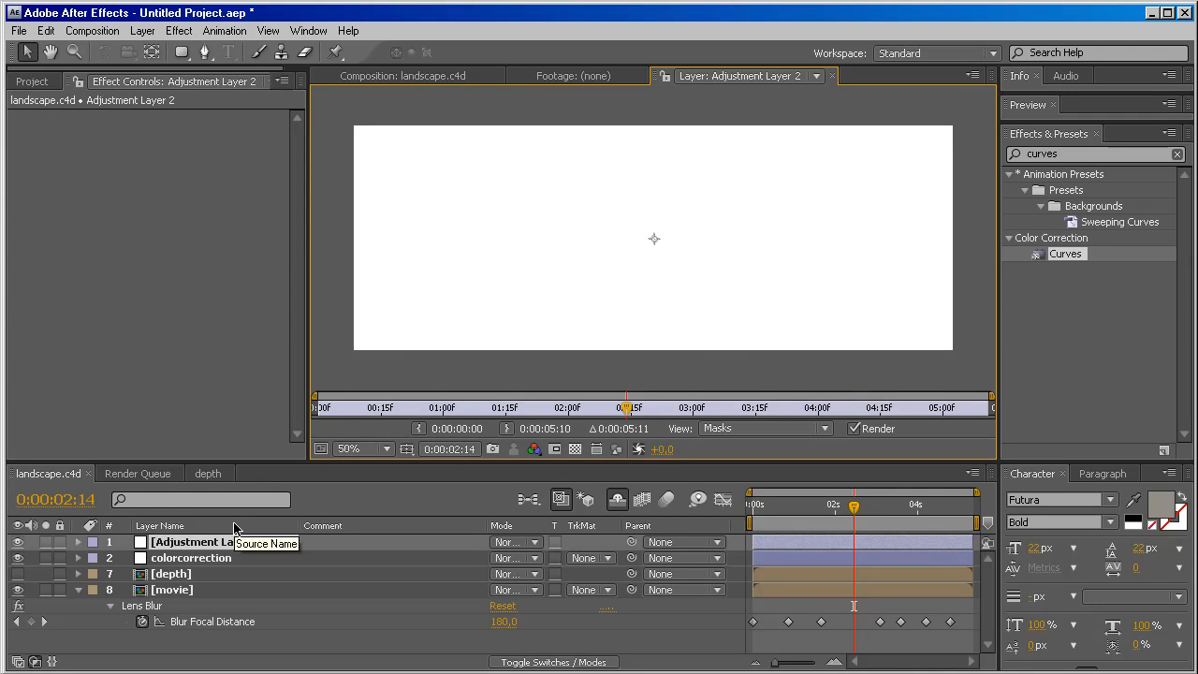
click(834, 77)
click(190, 544)
key(Return)
text(rsmb)
key(Return)
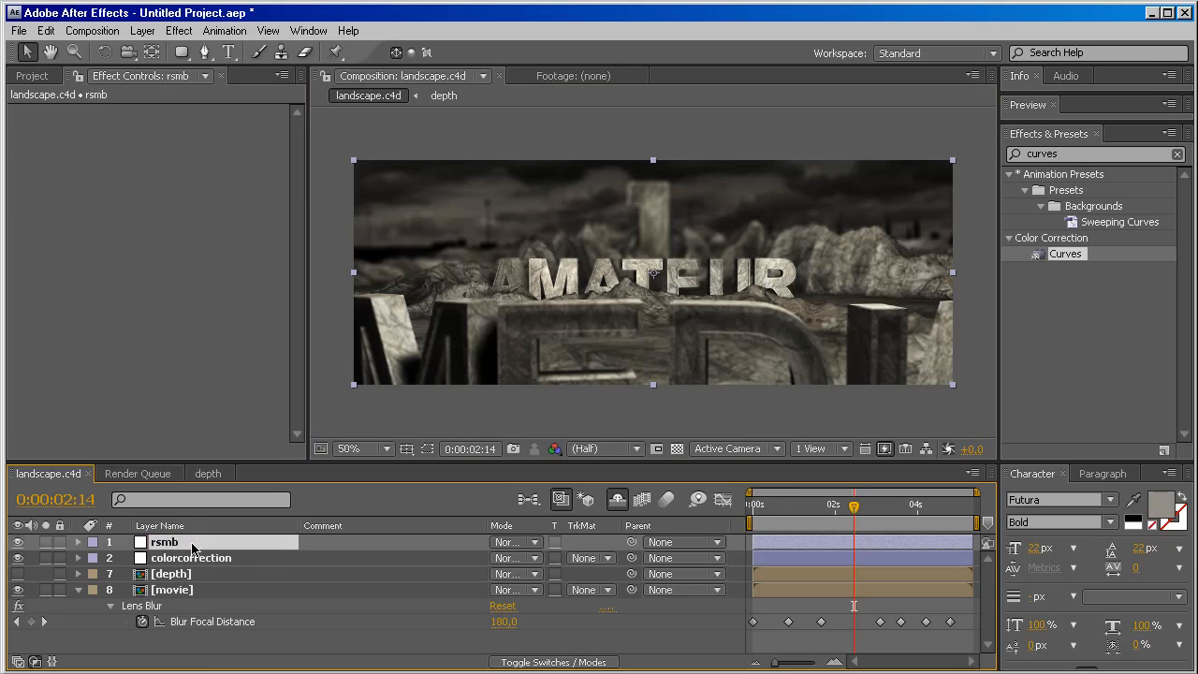
Apply the RSMB 3.x effect to the rsmb adjustment layer and move the current time to 0:00:01:27.
double_click(1049, 154)
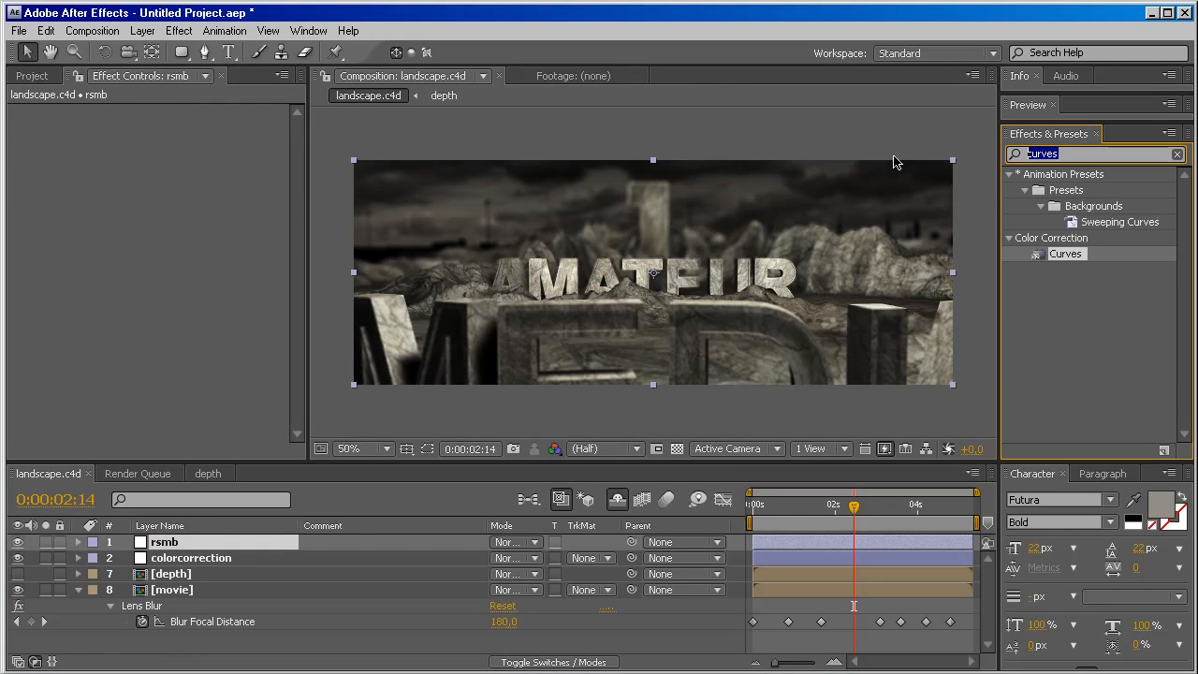
text(rsmb)
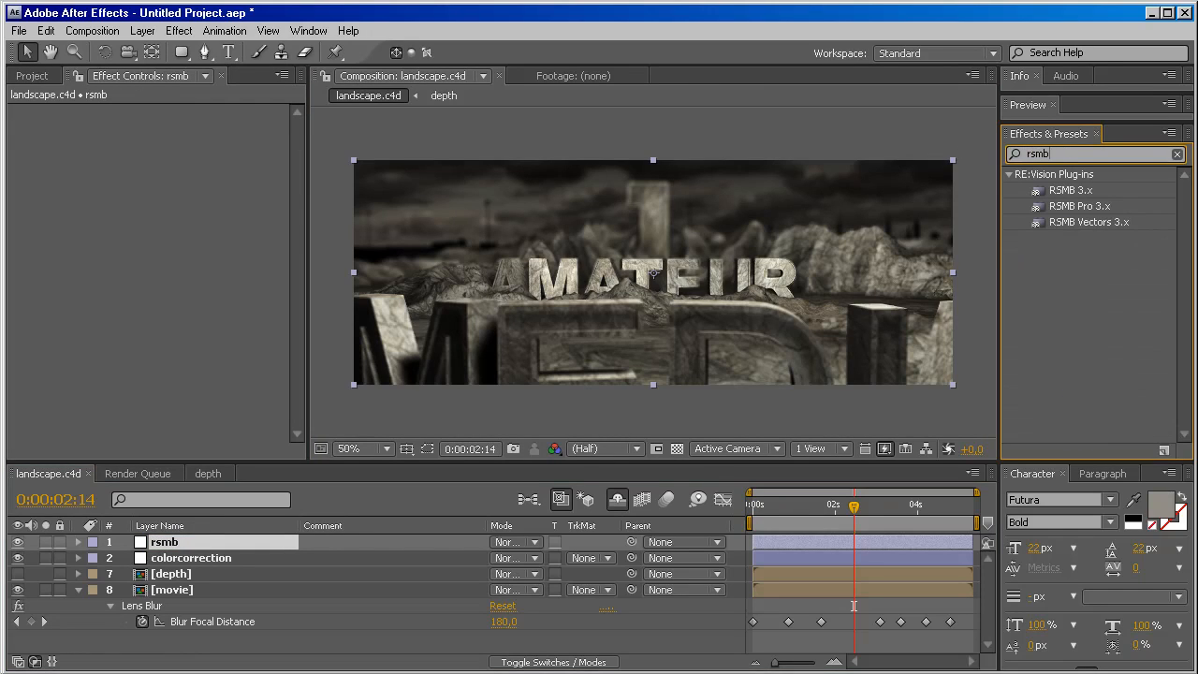
drag(1037, 194, 211, 546)
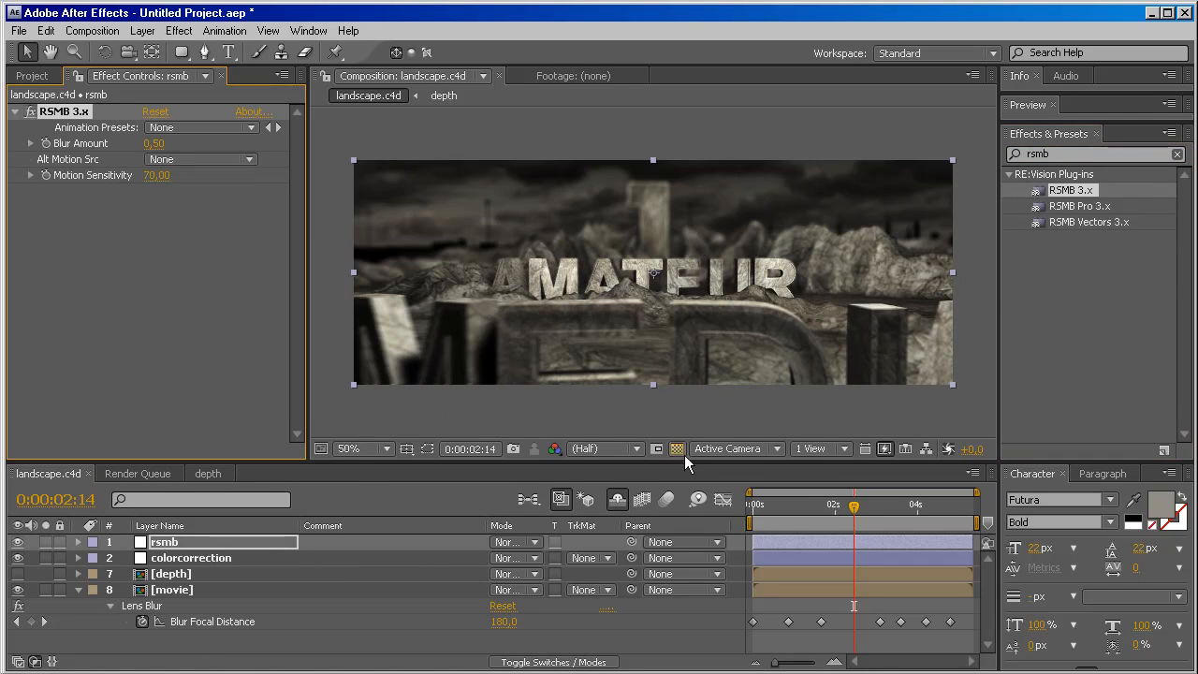
drag(853, 506, 832, 527)
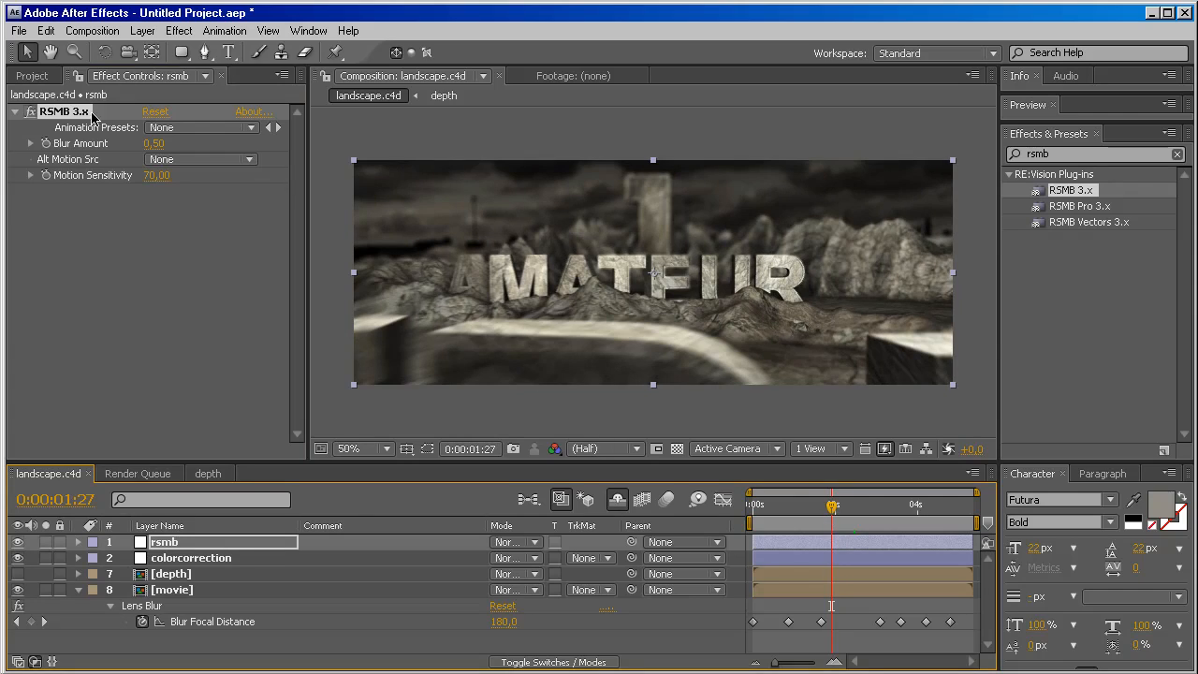
Set the RSMB effect's Blur Amount to 1 and Motion Sensitivity to 100, and check the motion blur at 0:00:01:21.
click(154, 145)
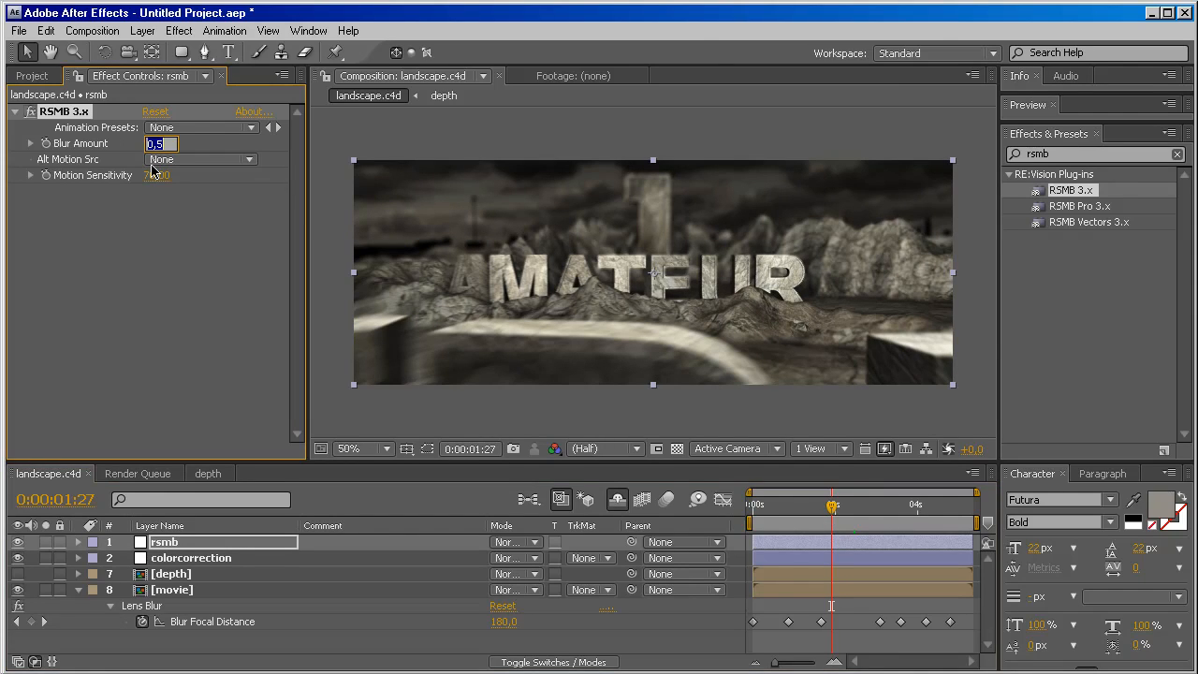
text(1)
key(Return)
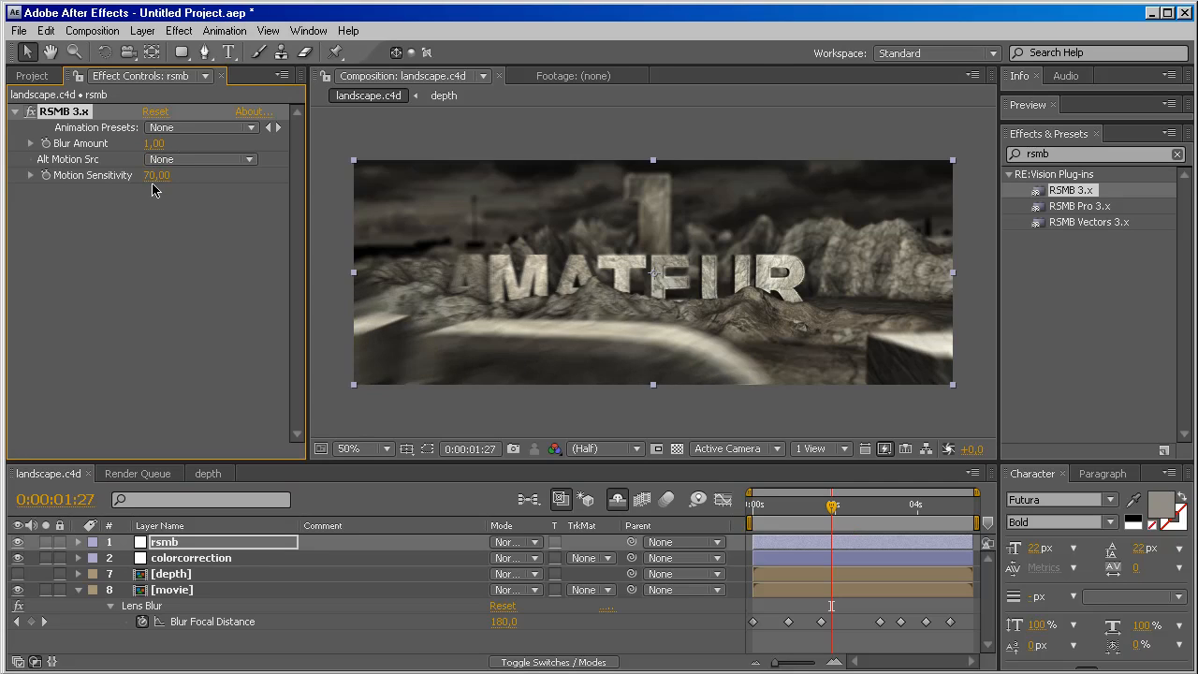
click(155, 176)
text(100)
key(Return)
click(827, 513)
mouse_move(828, 513)
mouse_down()
mouse_move(889, 520)
mouse_move(817, 522)
mouse_move(823, 513)
mouse_up()
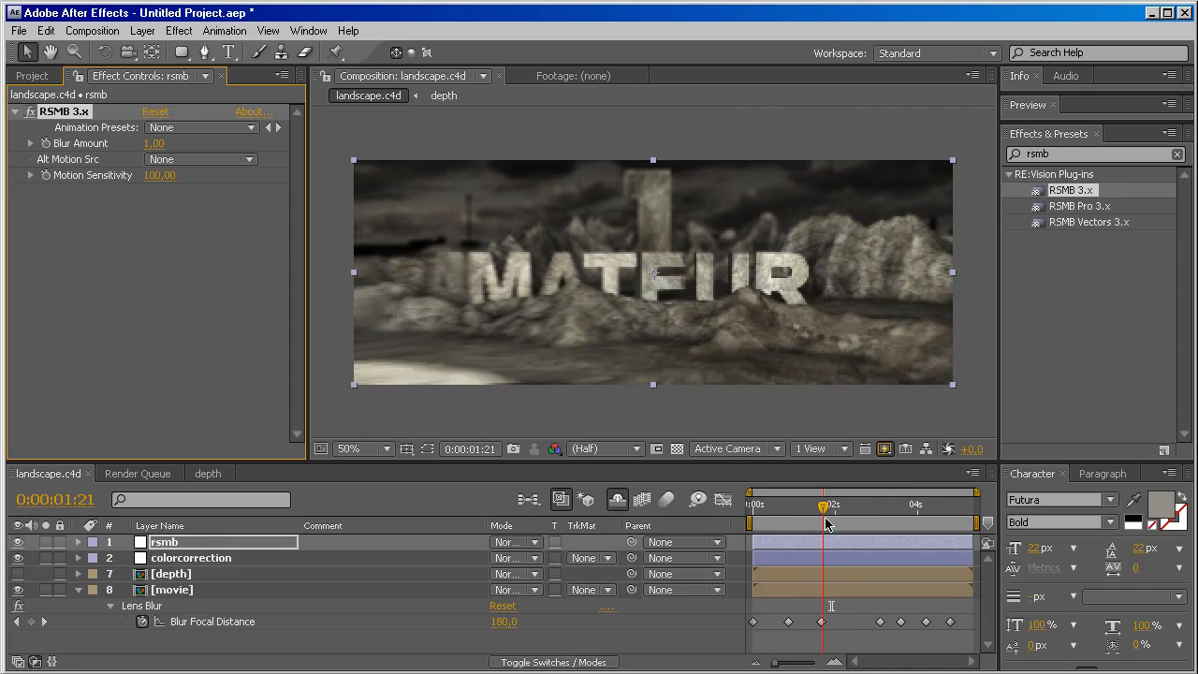